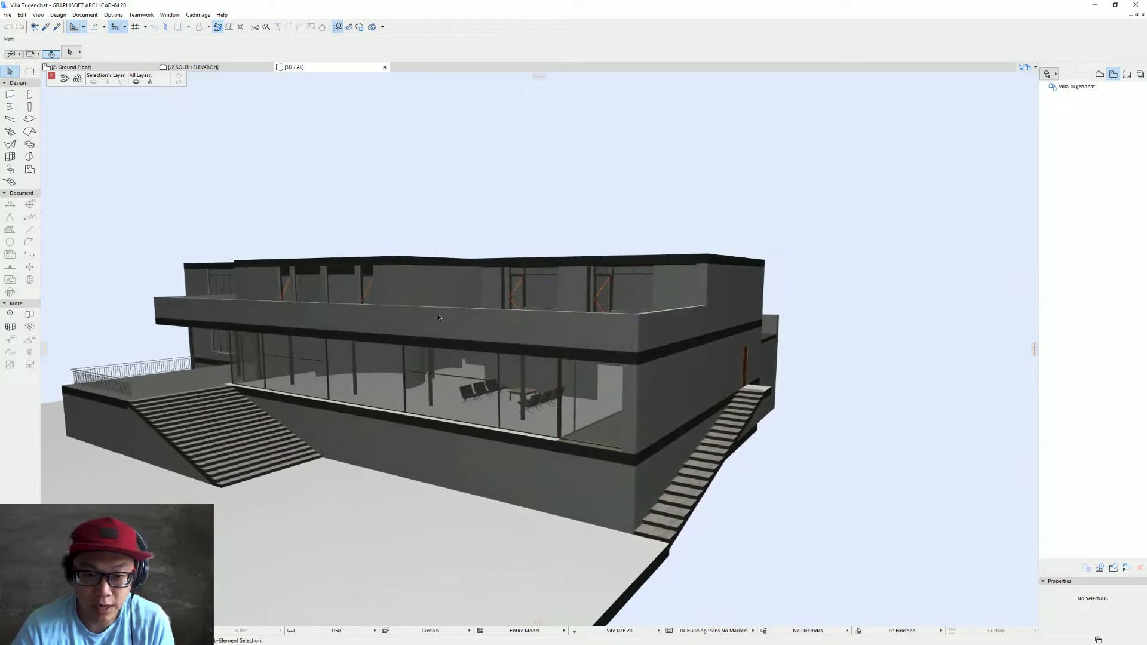
Examine the villa model in 3D from the garden front, along the upper terrace and around to the street side
left_click_drag(386, 297, 729, 333)
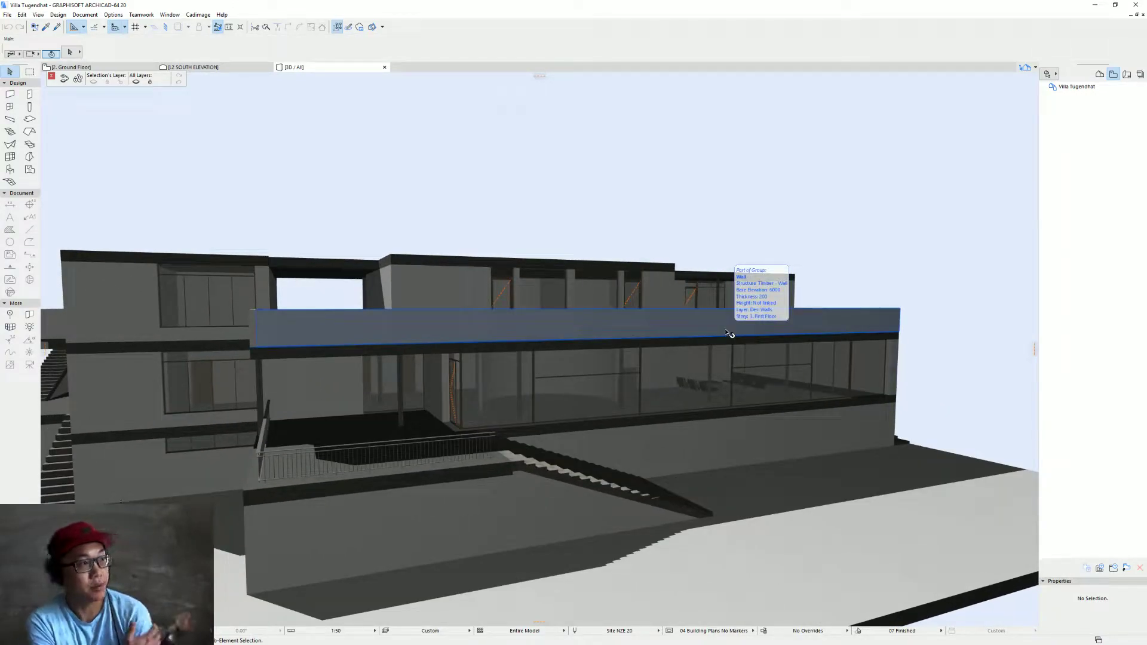
left_click_drag(686, 296, 533, 312)
middle_click_drag(532, 312, 540, 306, "shift")
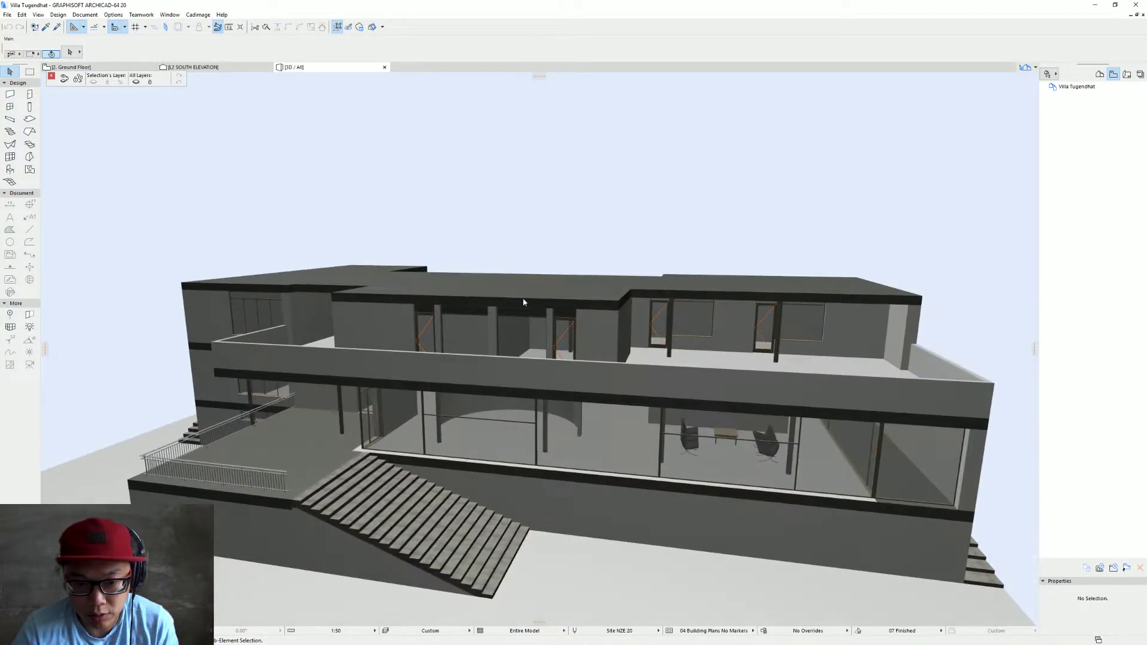
scroll(476, 333, "up", 3)
scroll(476, 333, "up", 1)
middle_click_drag(476, 333, 527, 316, "shift")
middle_click_drag(699, 321, 564, 280, "shift")
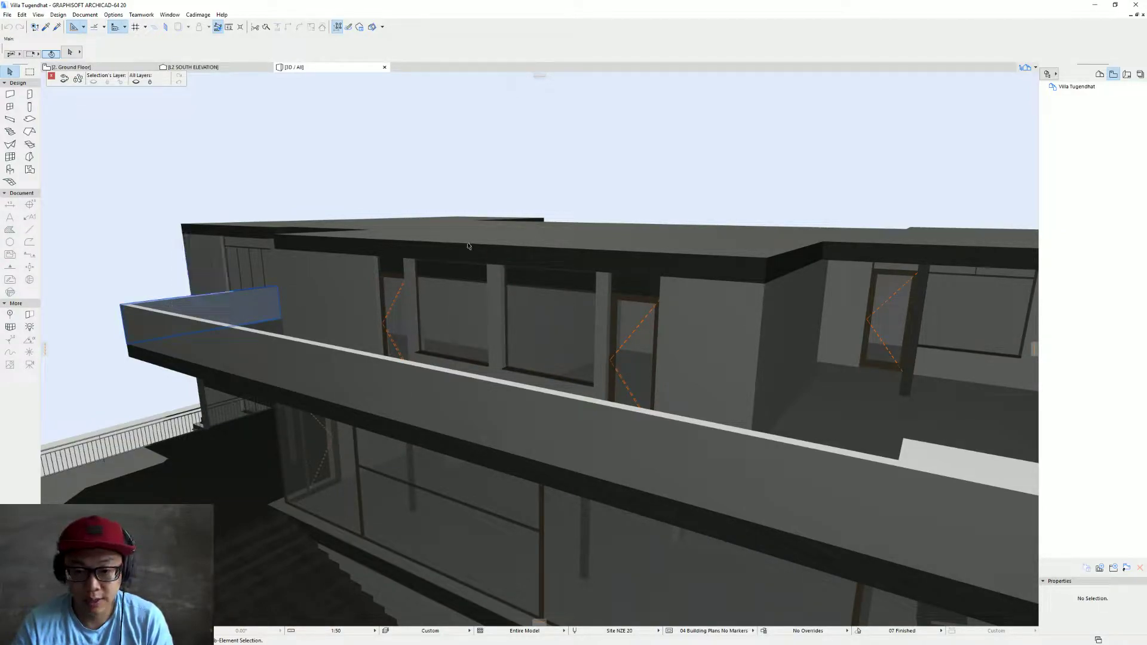
middle_click_drag(694, 335, 445, 315)
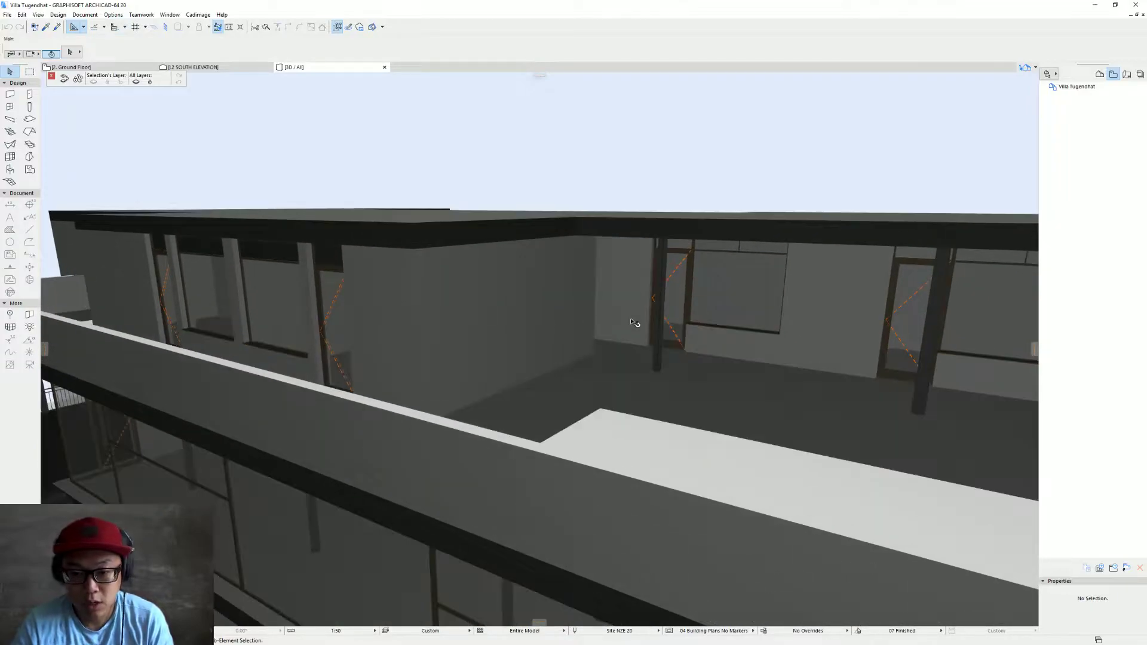
scroll(672, 293, "down", 5)
scroll(671, 294, "down", 1)
middle_click_drag(672, 293, 442, 293, "shift")
mouse_move(748, 310)
middle_mouse_down("shift")
mouse_move(471, 312)
mouse_move(668, 319)
mouse_move(496, 344)
middle_mouse_up("shift")
scroll(643, 345, "down", 2)
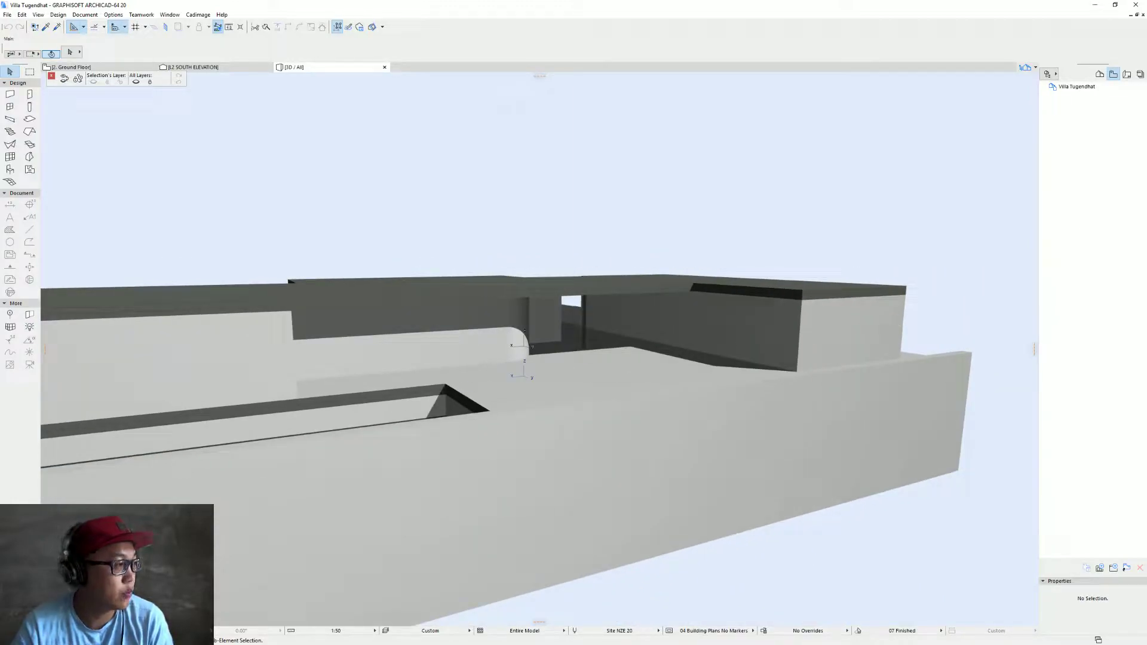
Switch to the browser and examine the villa's street entrance and covered passage in Google Street View
key("alt+Tab")
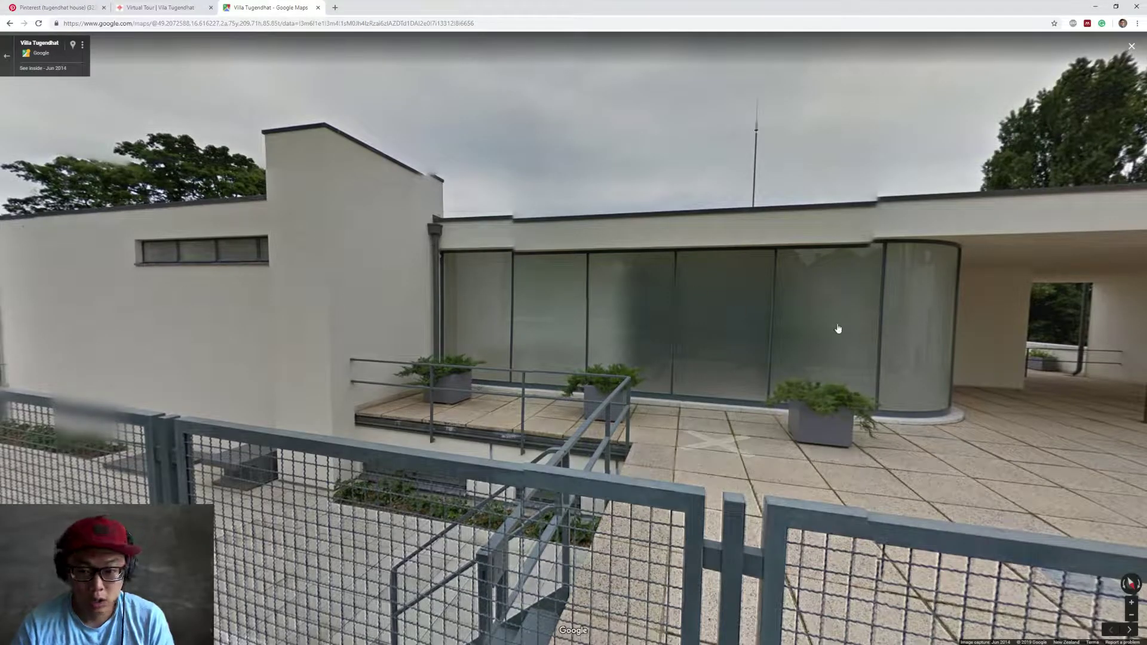
left_click_drag(766, 344, 660, 289)
left_click_drag(502, 351, 659, 317)
left_click(7, 55)
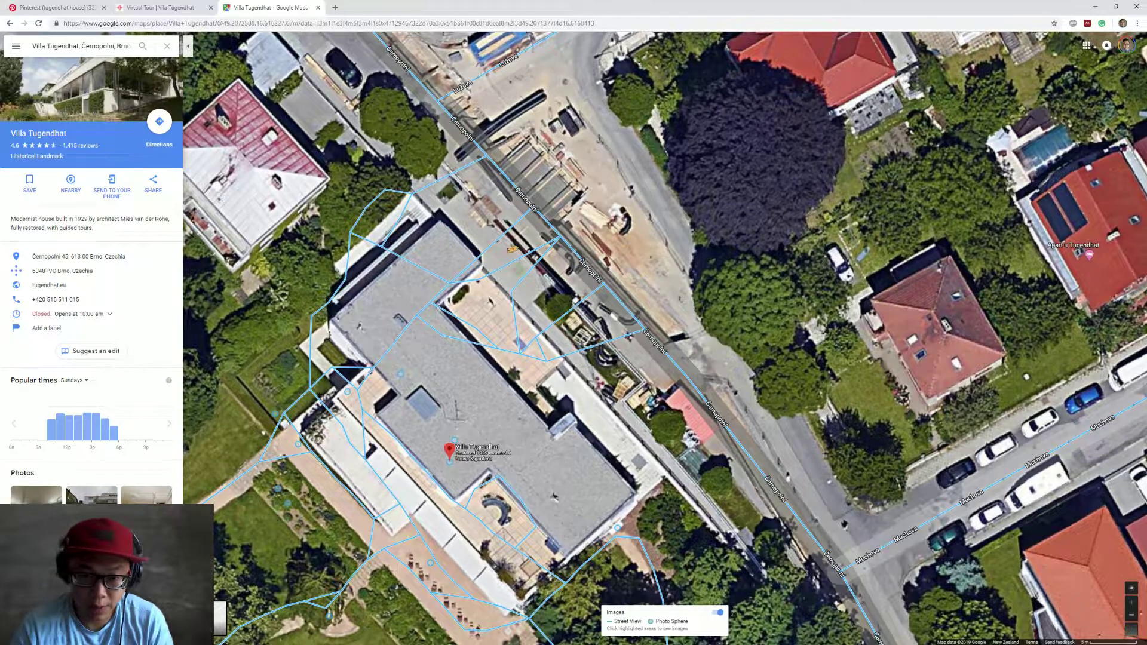
left_click_drag(510, 251, 510, 262)
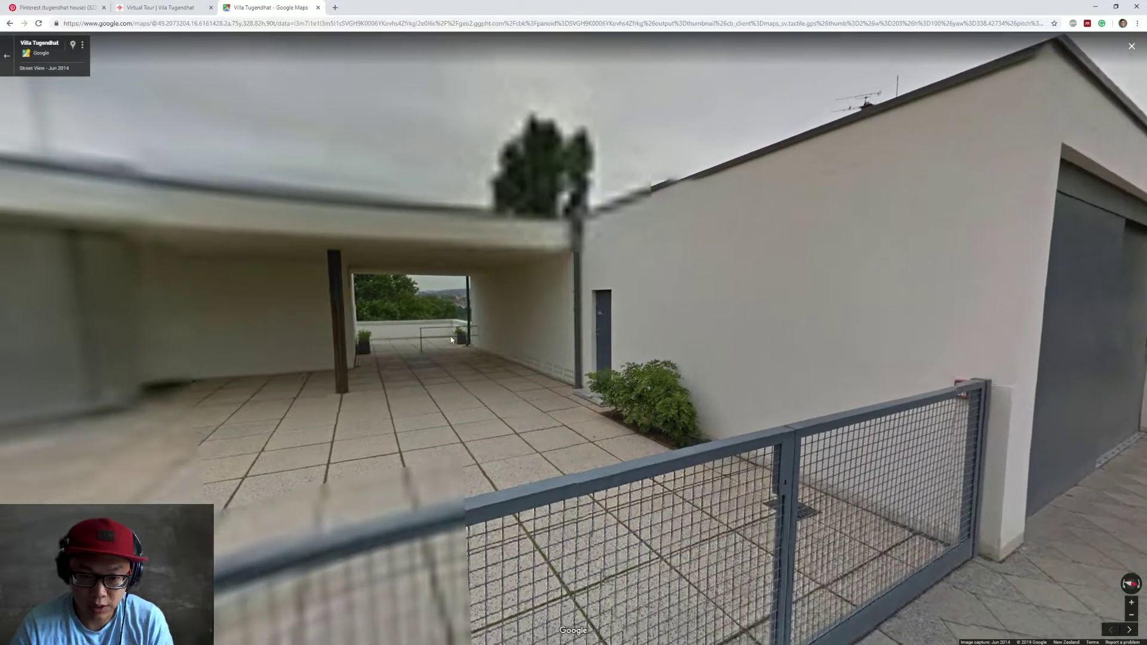
left_click_drag(451, 340, 689, 397)
left_click(697, 398)
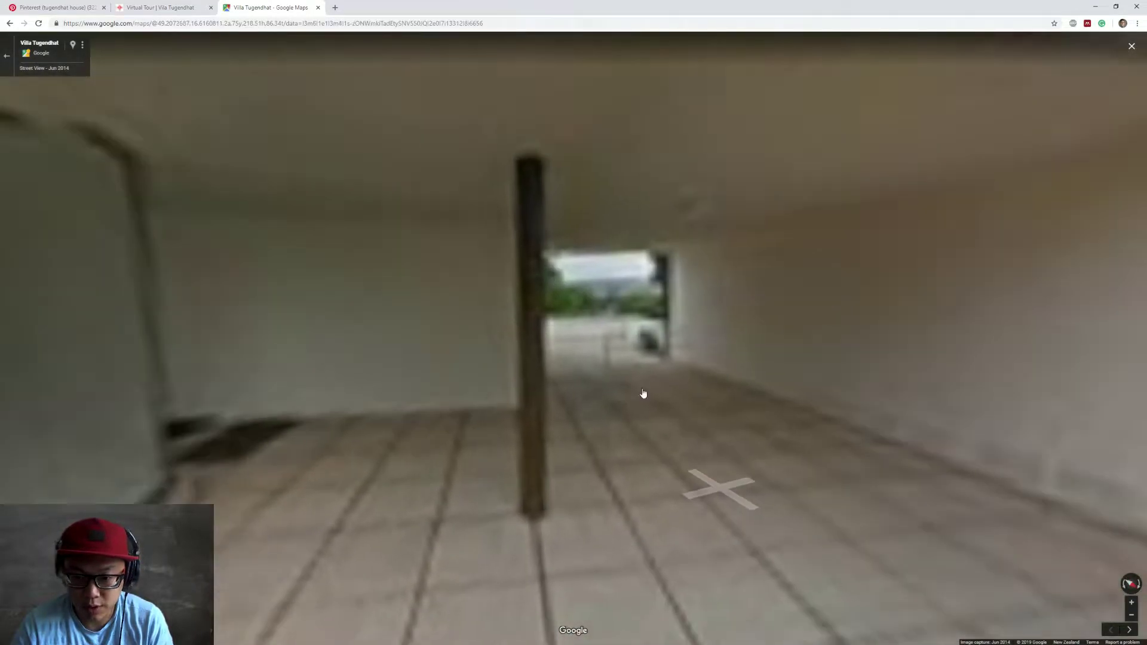
left_click(643, 392)
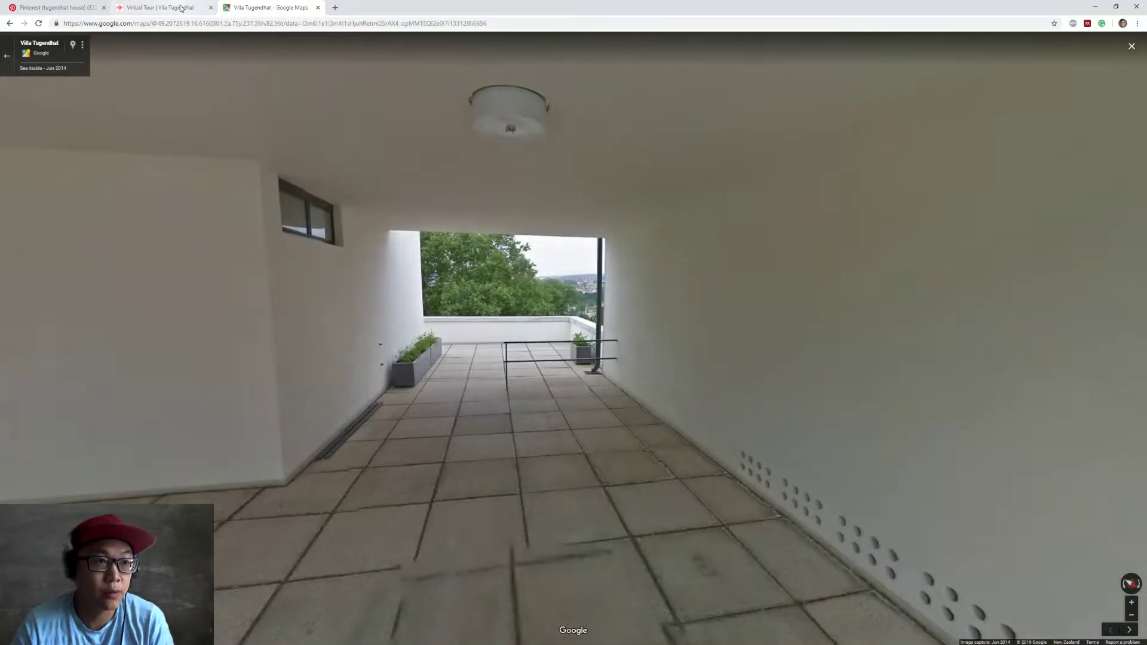
Check the Villa Tugendhat virtual tour page and return to Street View to examine the curved entrance glazing and passage
left_click(180, 9)
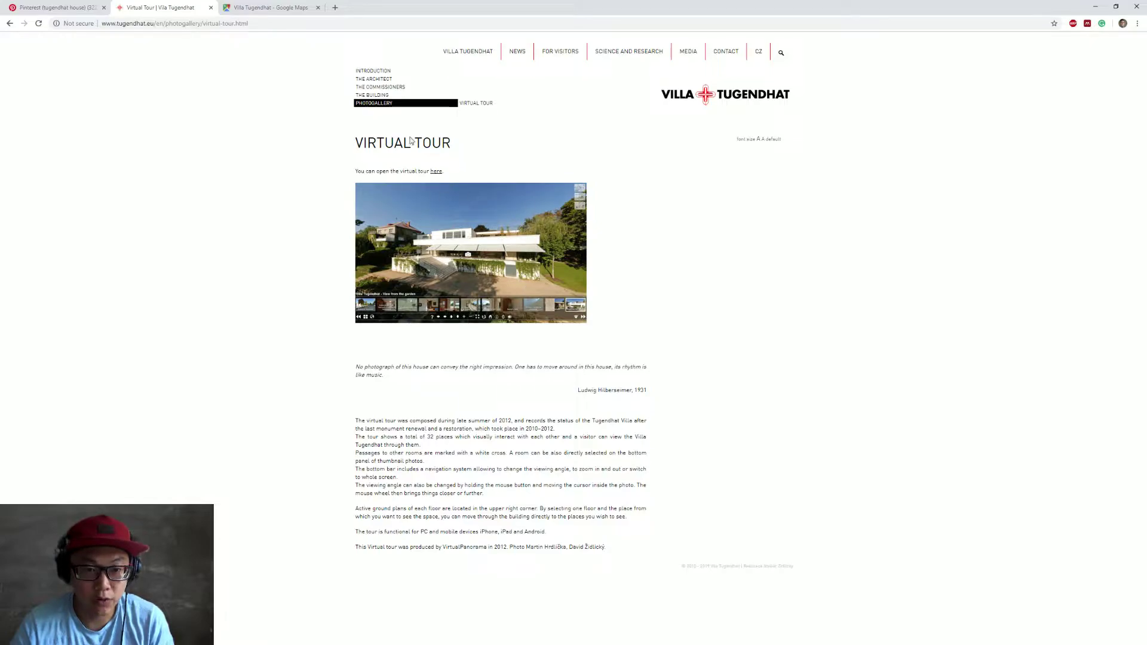
left_click(263, 8)
left_click_drag(452, 419, 776, 406)
left_click_drag(383, 376, 786, 412)
left_click(428, 462)
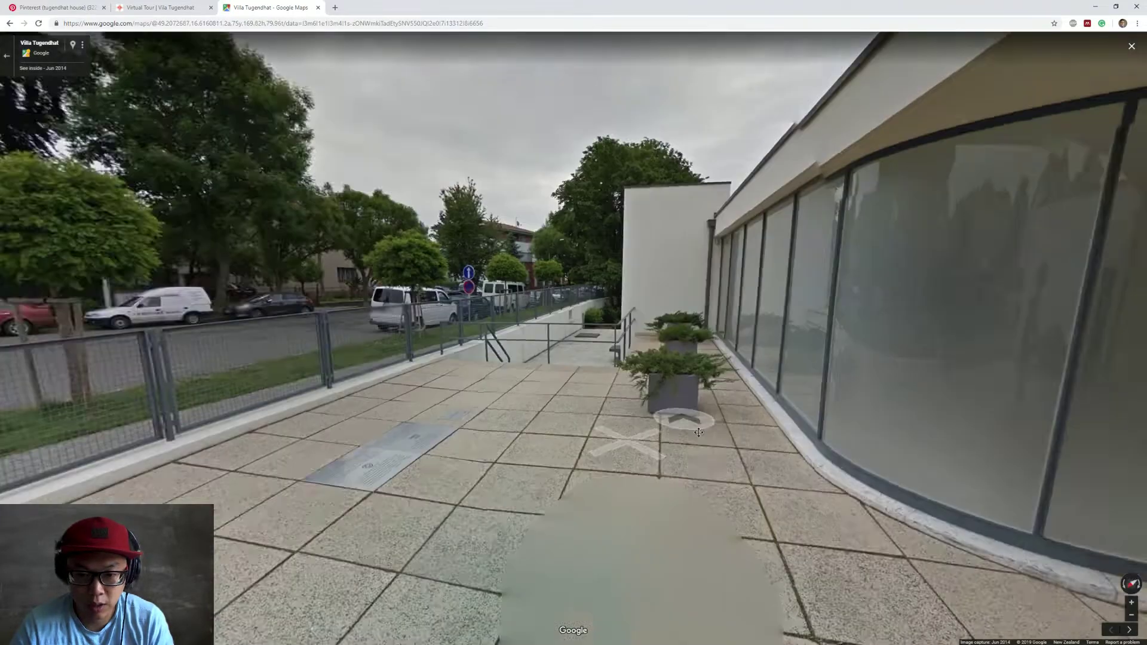
left_click_drag(699, 431, 317, 413)
left_click_drag(836, 412, 589, 382)
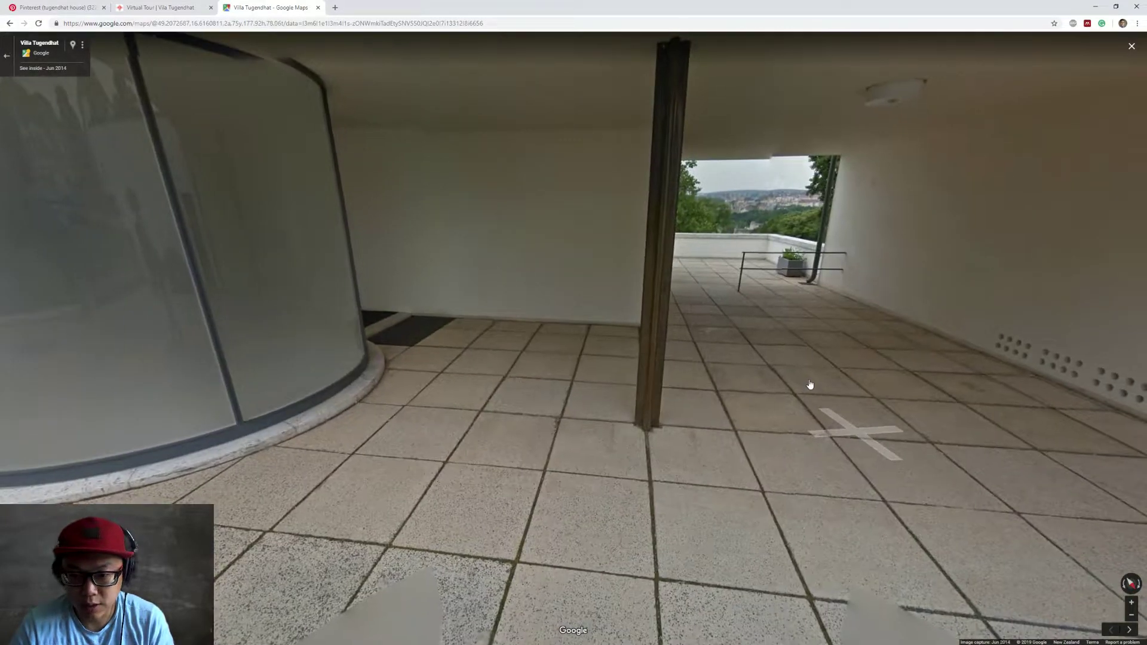
left_click(809, 386)
Examine the upper garden-side terrace in Street View, including its windows, shutters and parapet
left_click(606, 278)
left_click_drag(650, 364, 1026, 334)
left_click_drag(525, 377, 899, 557)
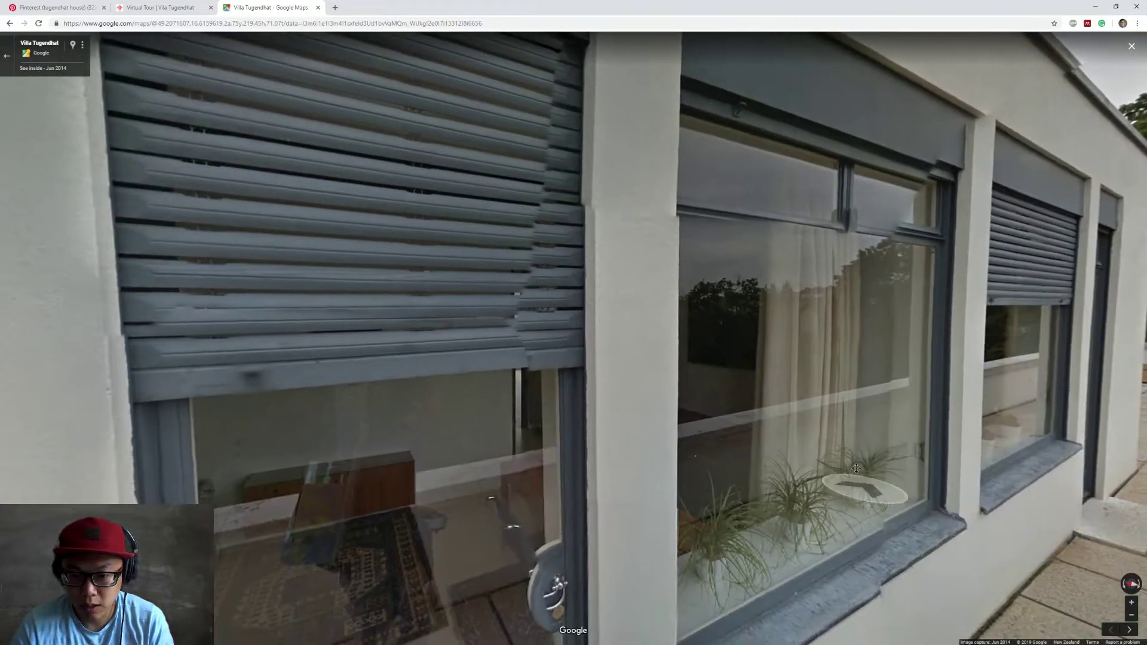
left_click_drag(865, 487, 876, 415)
left_click_drag(770, 478, 519, 383)
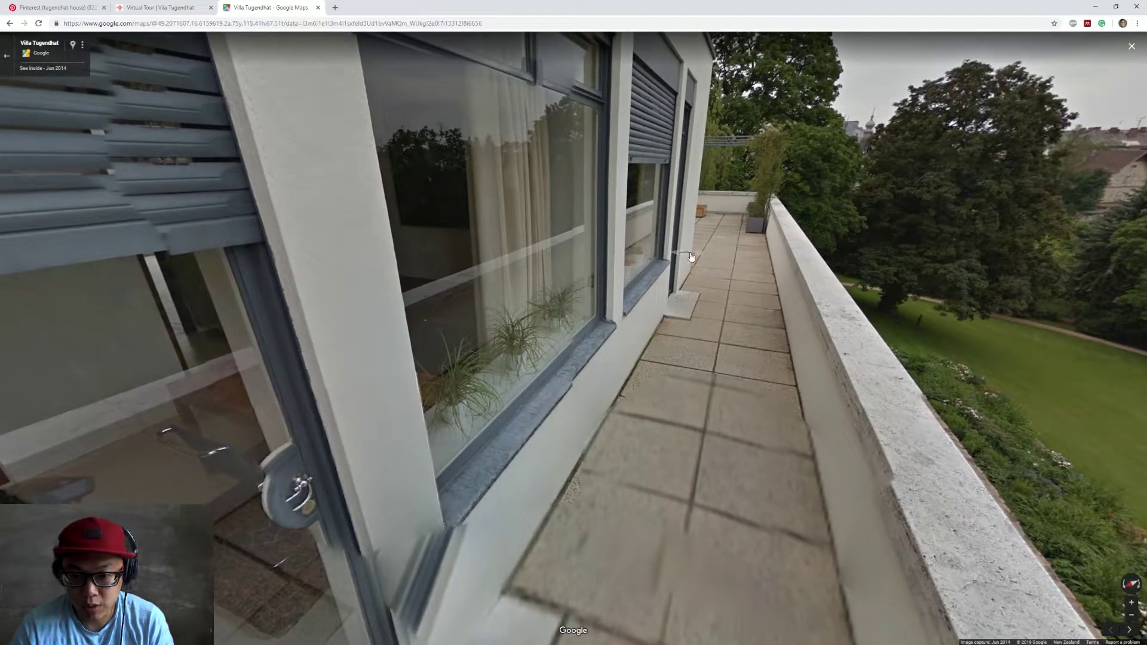
left_click_drag(581, 439, 938, 339)
left_click_drag(359, 383, 737, 412)
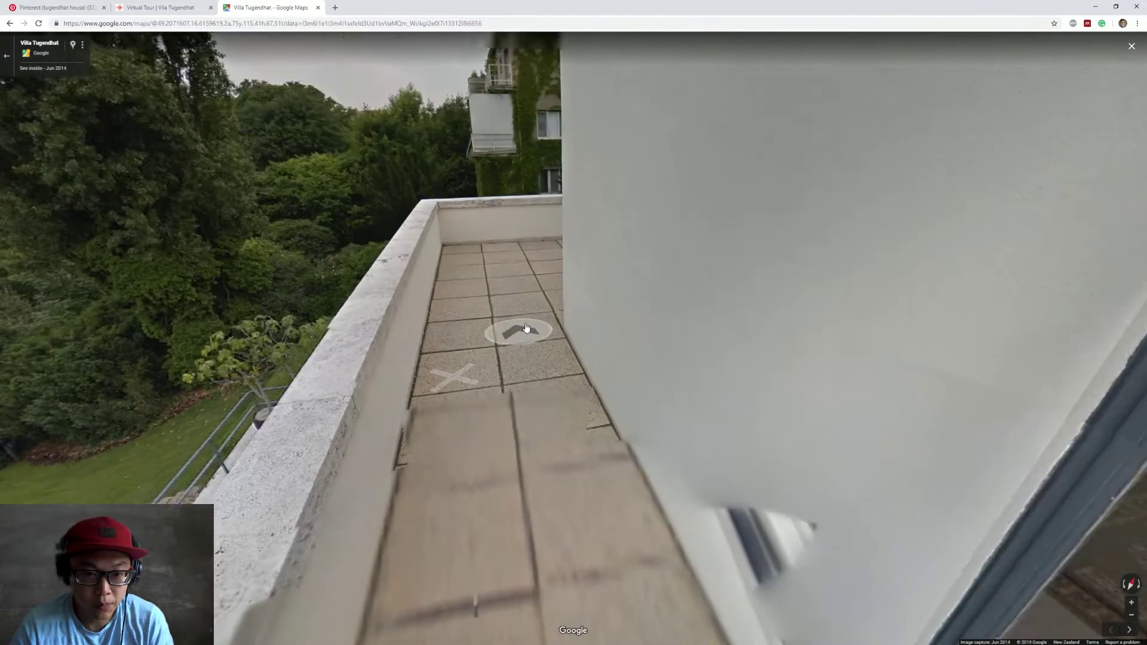
Examine the lower terrace in Street View, including its columns, glazed door and frosted glass screen
left_click(531, 329)
left_click_drag(821, 325, 235, 310)
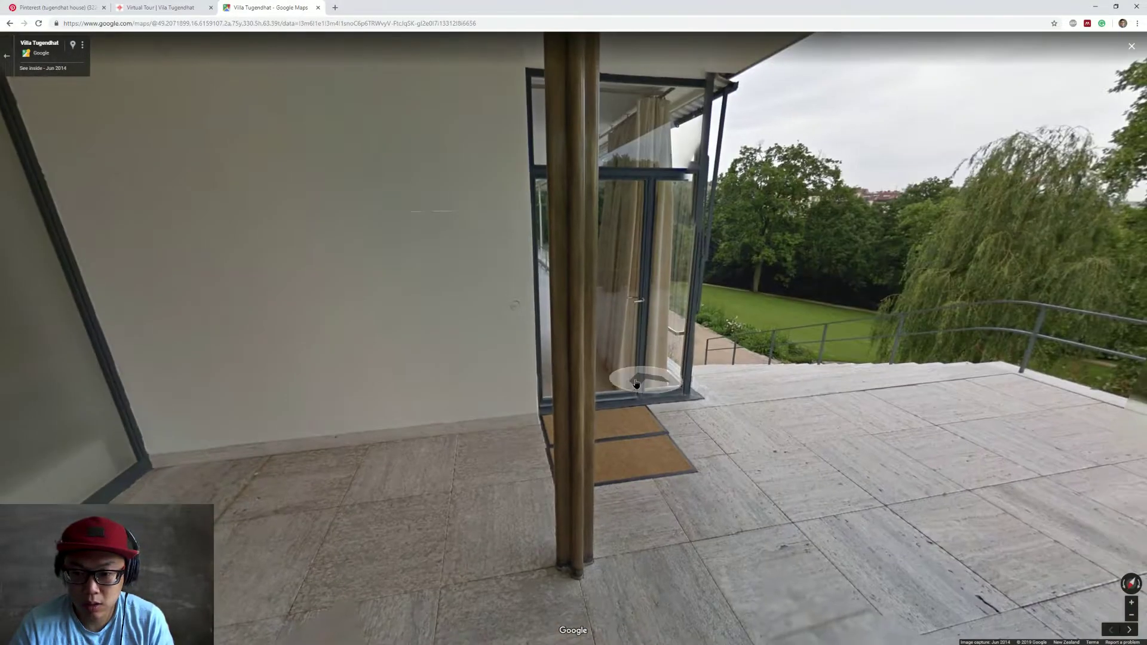
left_click_drag(824, 362, 593, 333)
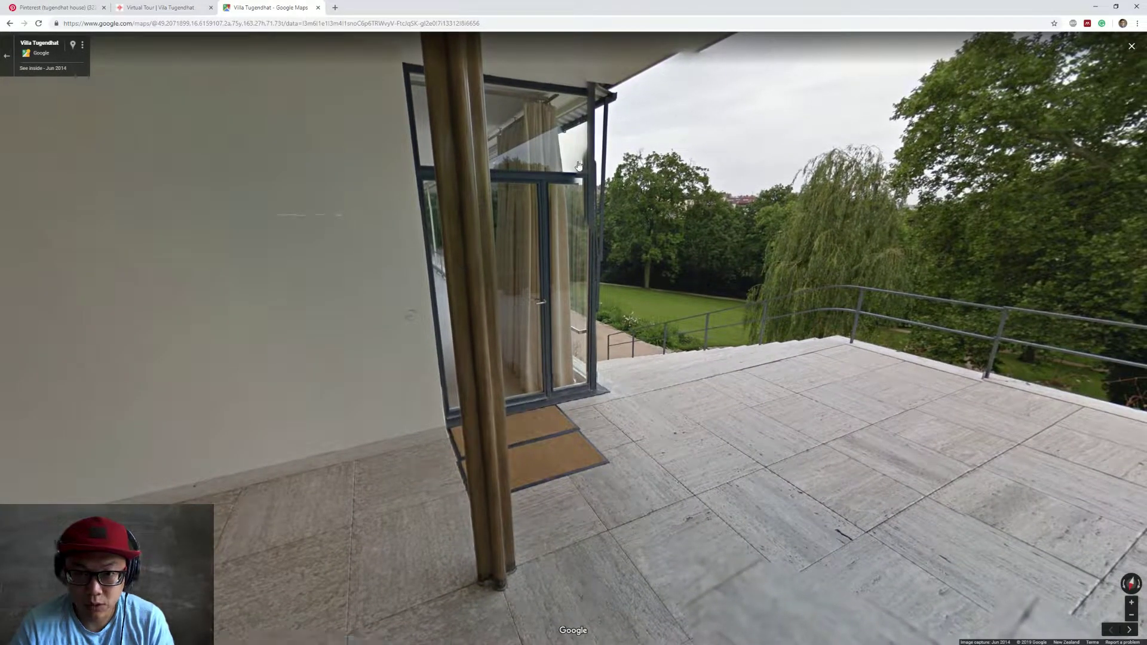
left_click(463, 269)
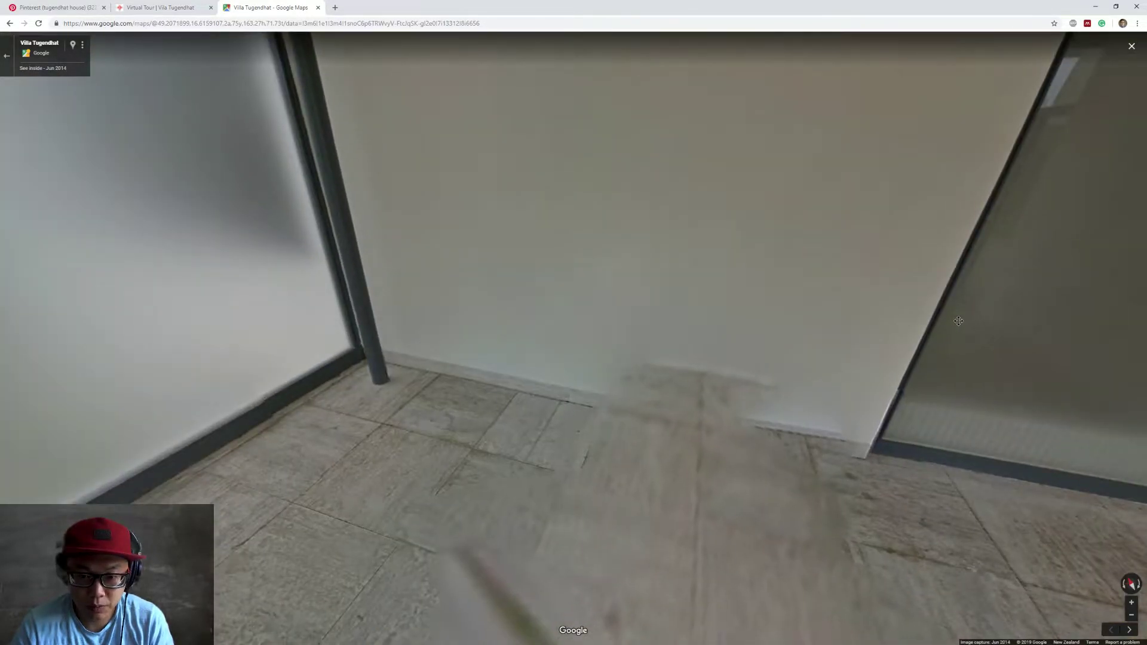
left_click_drag(958, 321, 1010, 335)
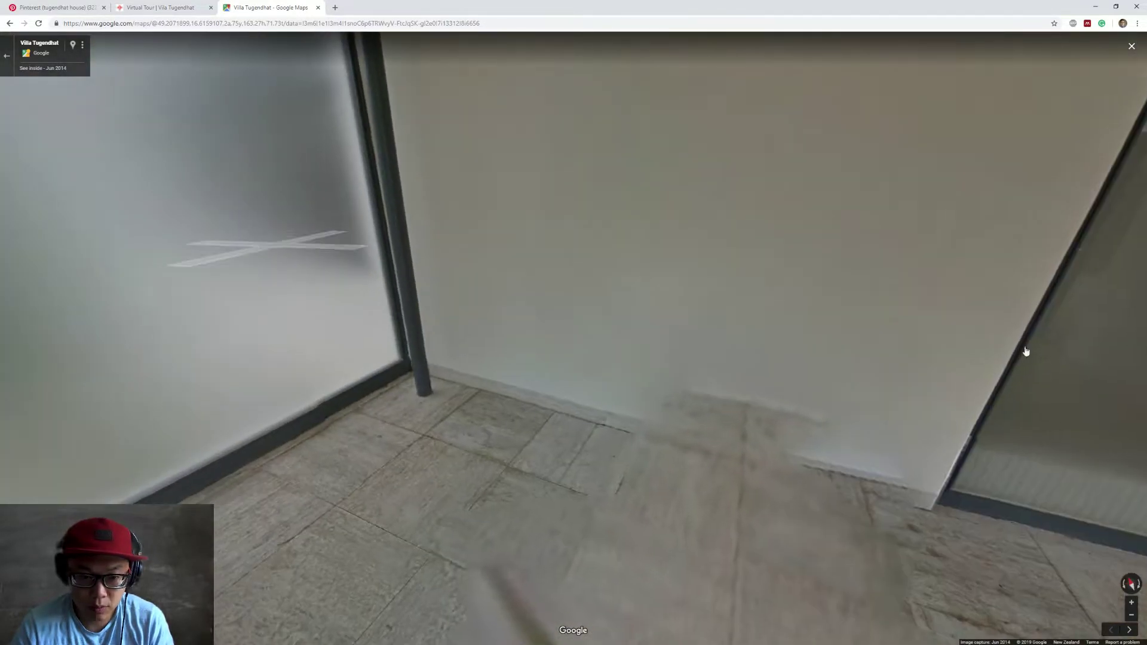
left_click_drag(466, 340, 866, 355)
left_click_drag(516, 391, 694, 376)
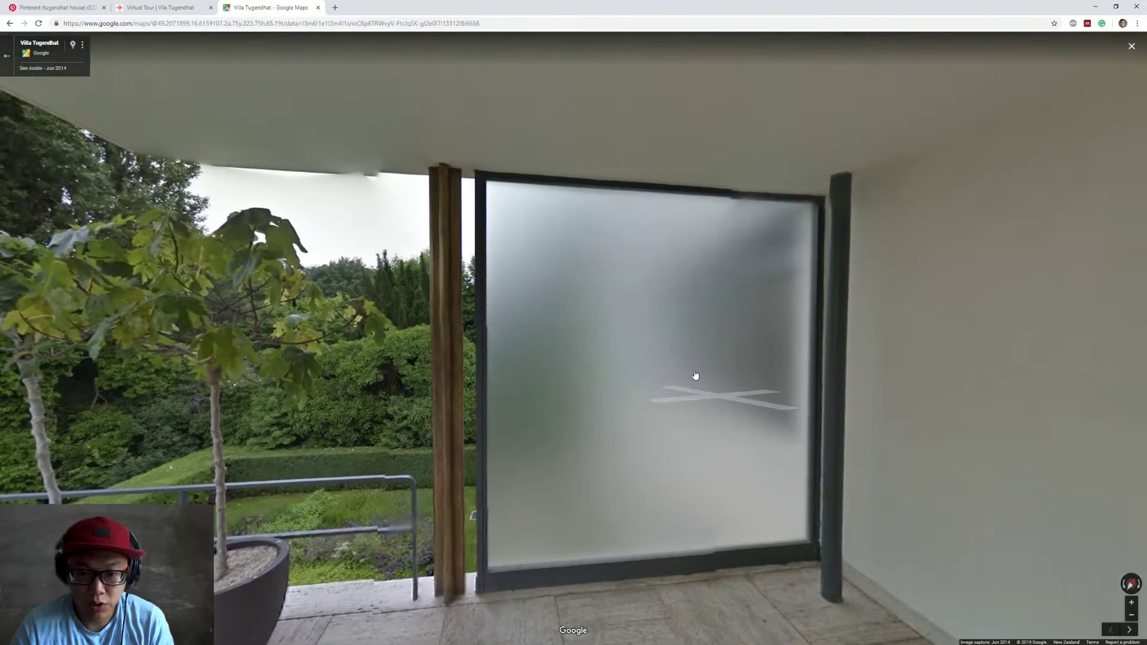
left_click(871, 512)
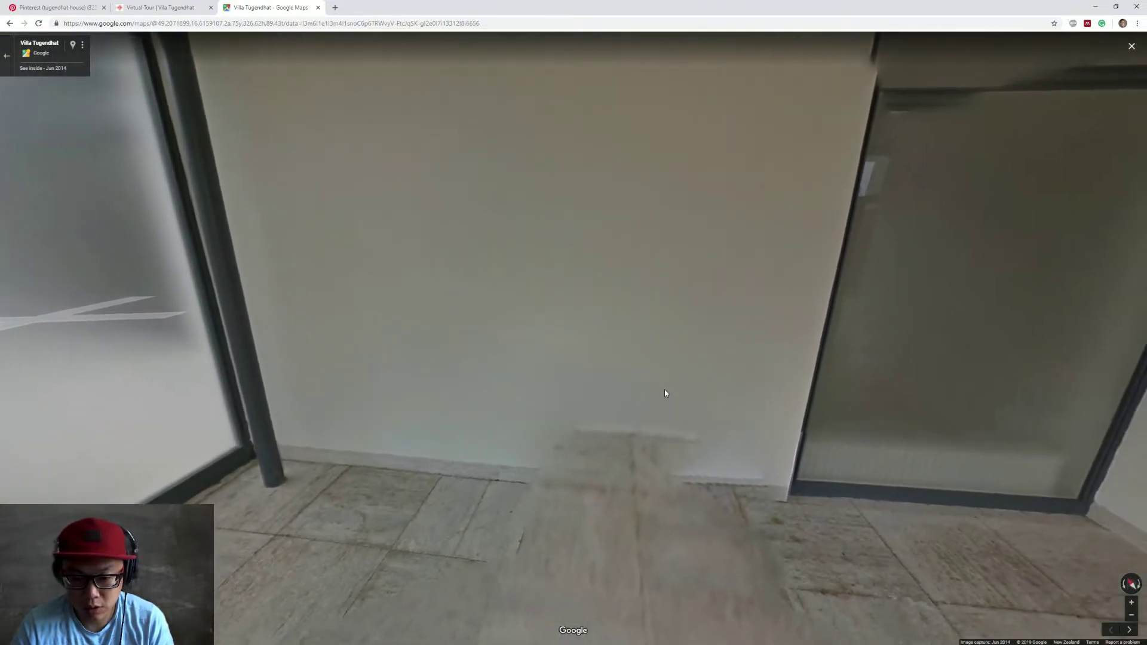
Return to the satellite map, enter Street View at the entrance forecourt and examine the curved frosted glass wall up close
left_click(6, 56)
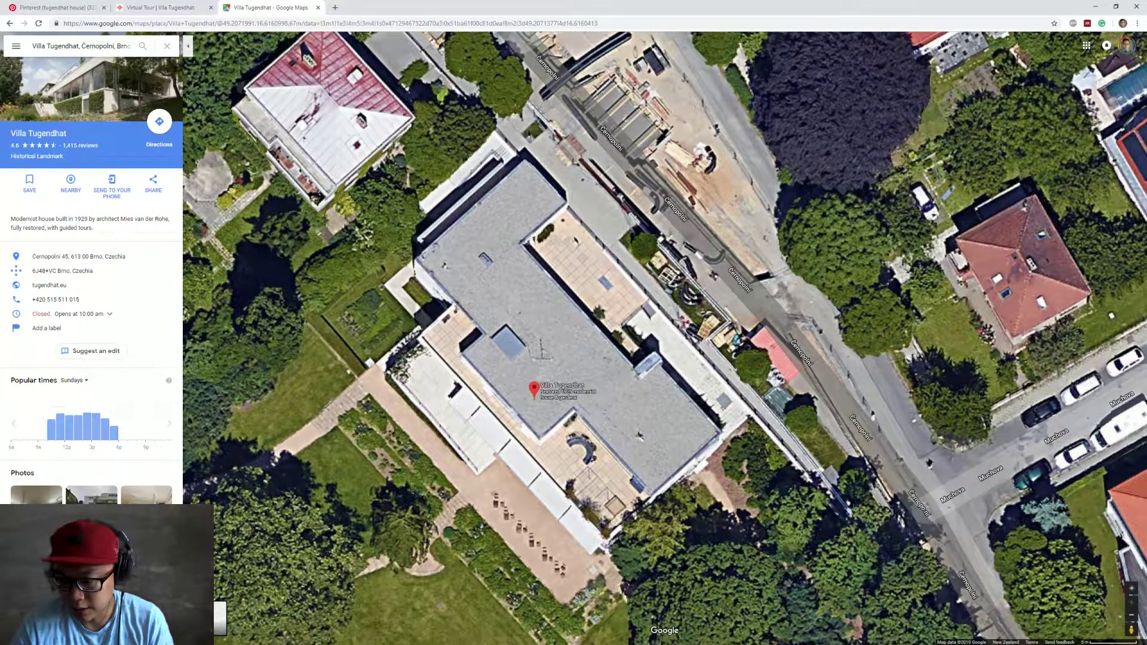
left_click_drag(1131, 630, 626, 232)
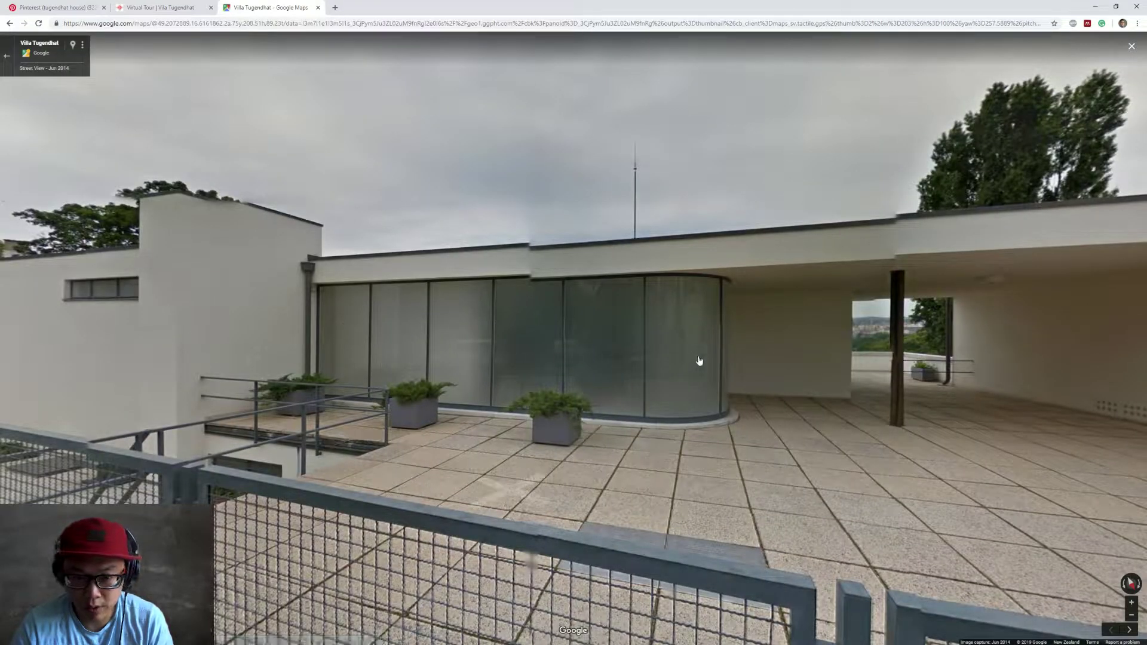
left_click_drag(711, 363, 855, 361)
mouse_move(790, 421)
left_mouse_down()
mouse_move(815, 423)
mouse_move(805, 425)
left_mouse_up()
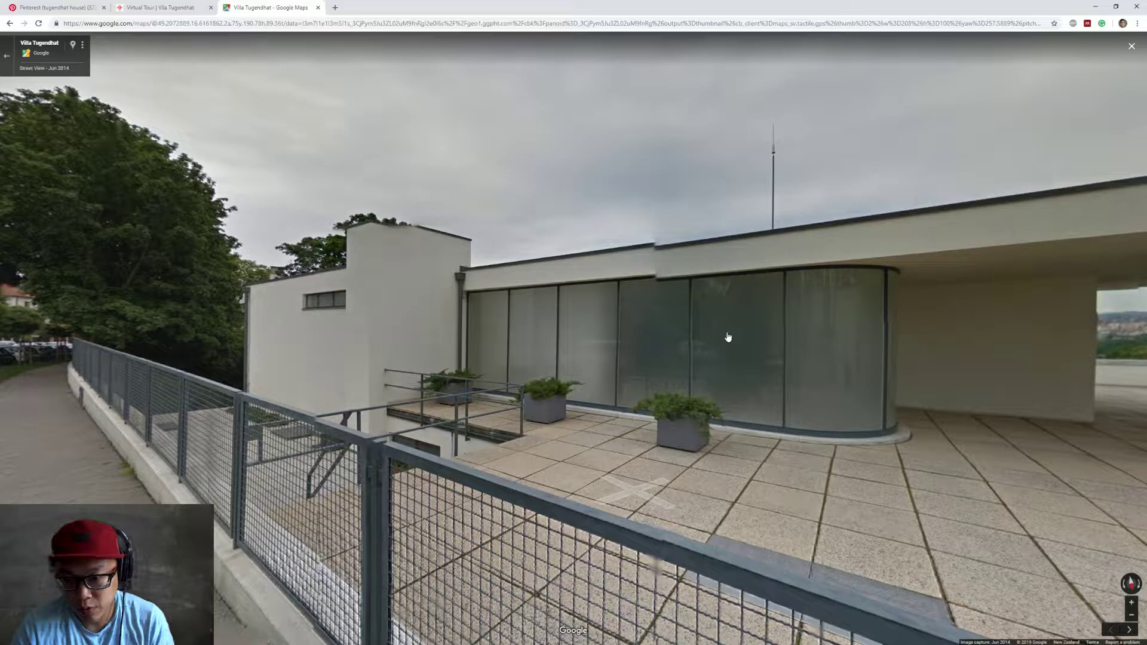
left_click(728, 337)
left_click(681, 384)
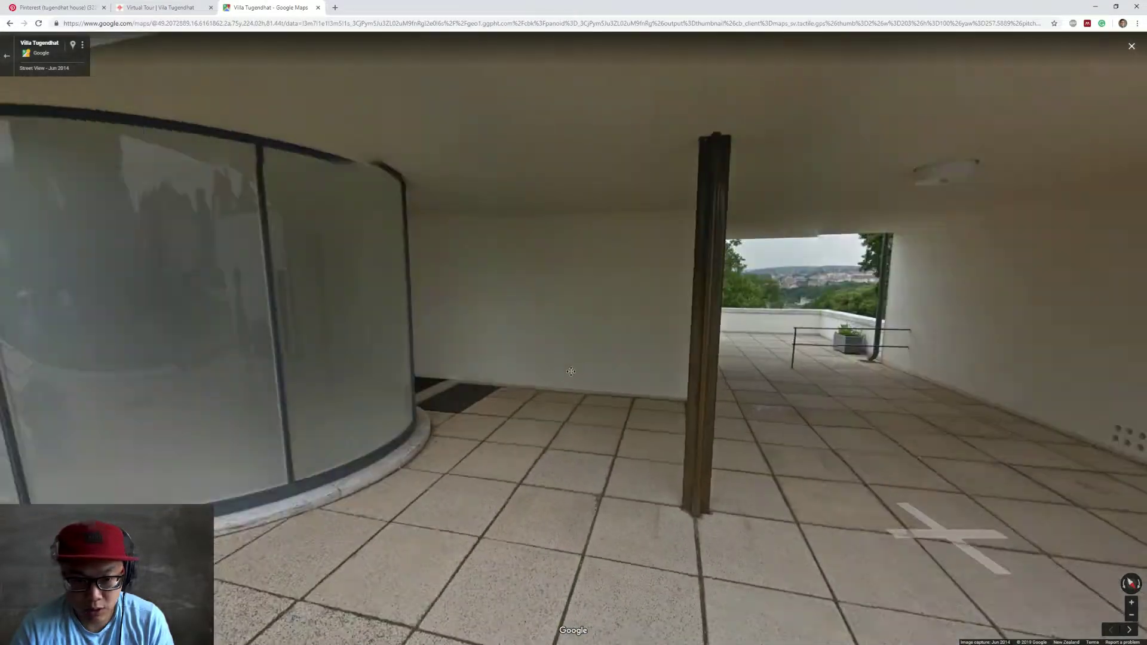
left_click(571, 371)
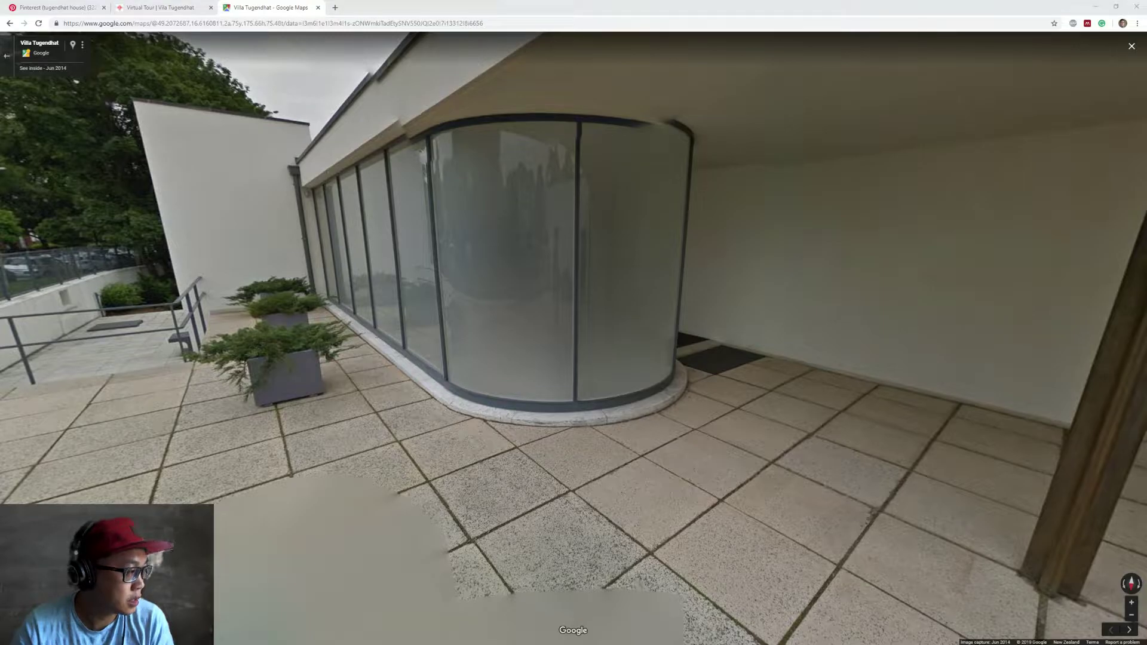
Switch back to Archicad and view the curved entrance wall in the 3D model
key("alt+Tab")
key("Escape")
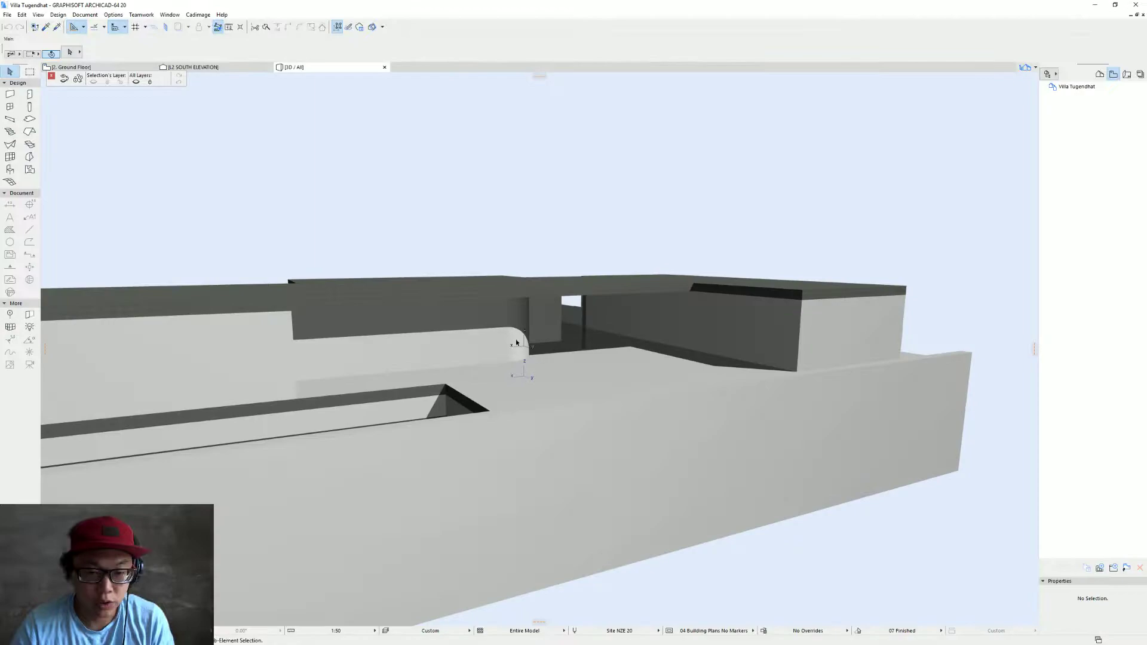
left_click_drag(630, 331, 549, 357)
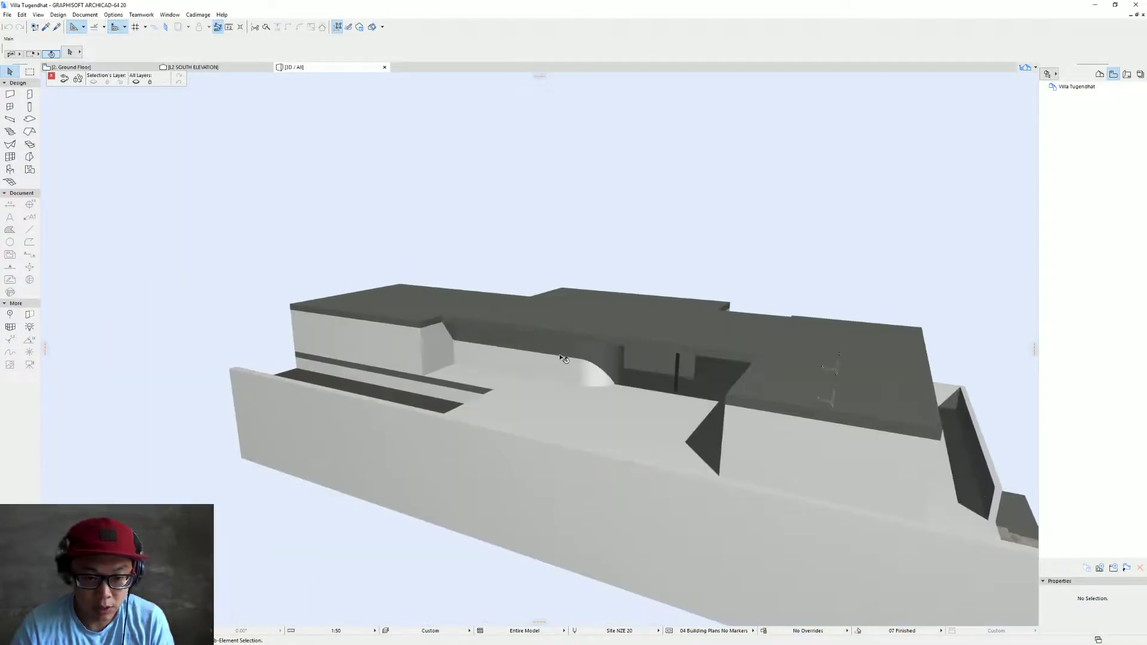
Turn off the trace reference in the floor plan and show the First Floor around the curved staircase wall
key("F2")
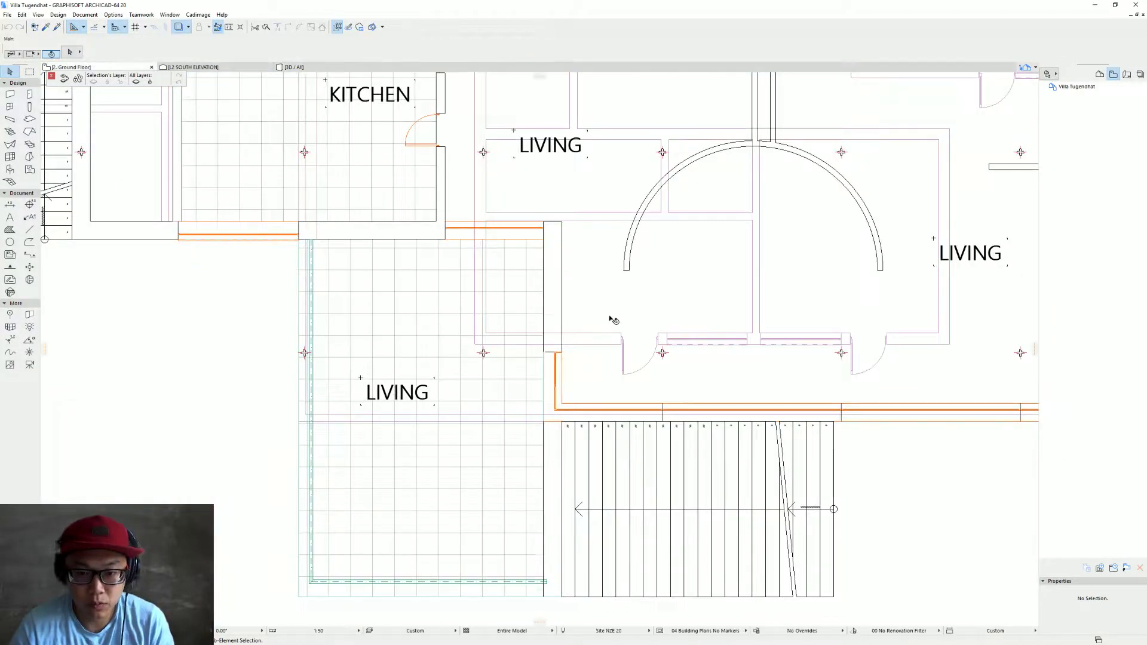
scroll(609, 316, "down", 5)
middle_click_drag(610, 317, 474, 445)
left_click(184, 31)
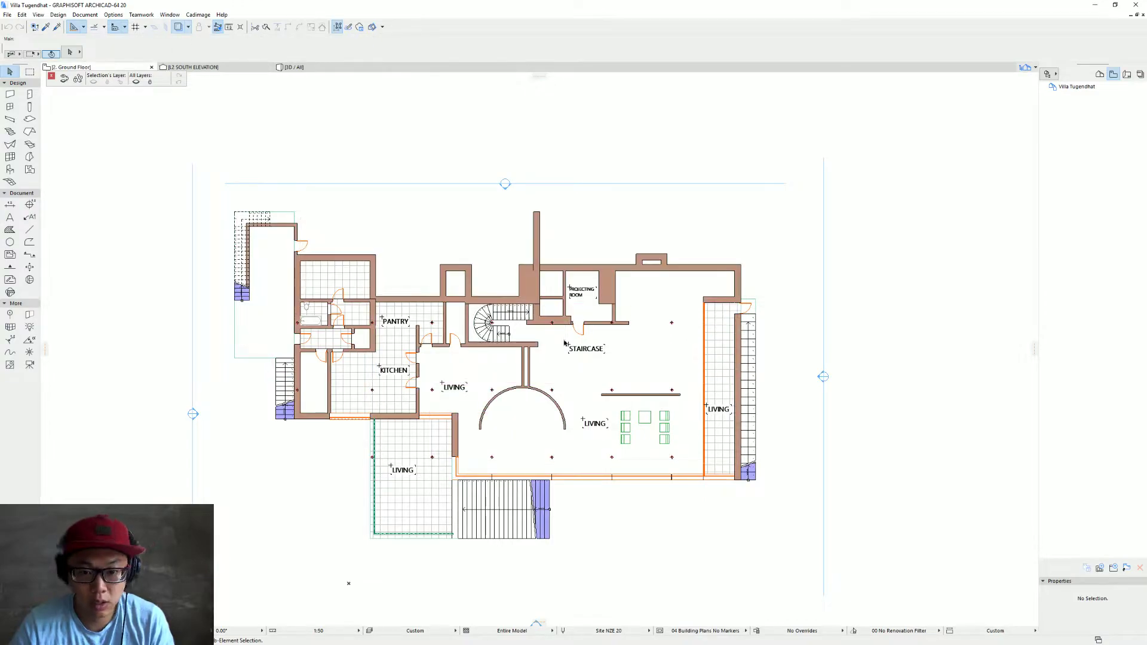
key("ctrl+Up")
scroll(520, 287, "up", 3)
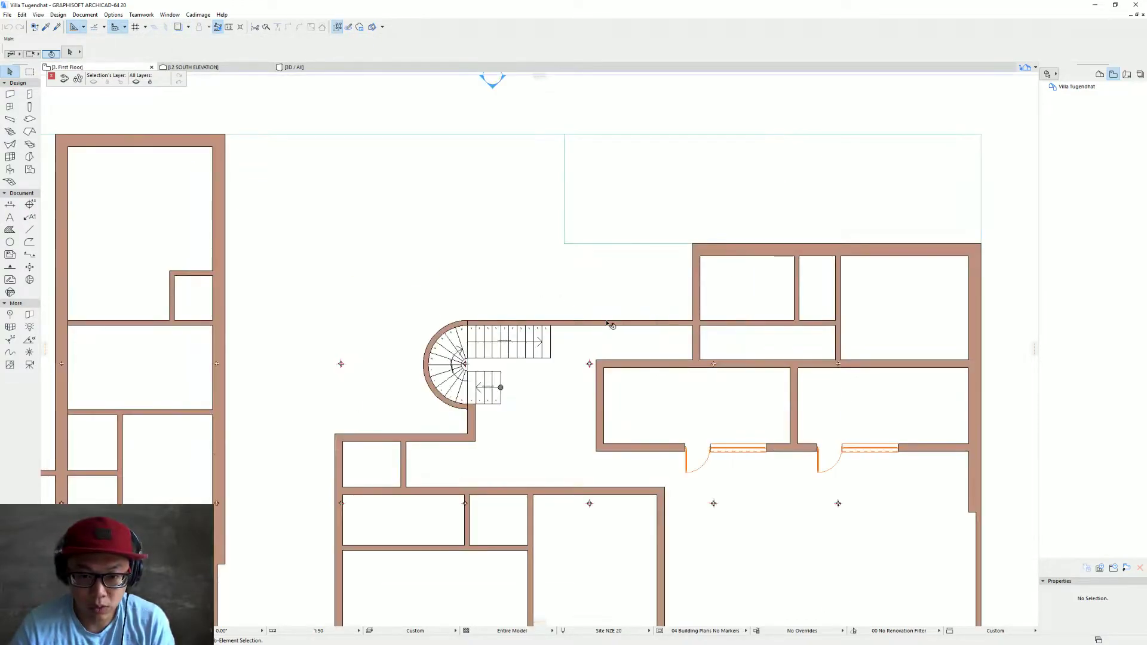
scroll(470, 331, "up", 3)
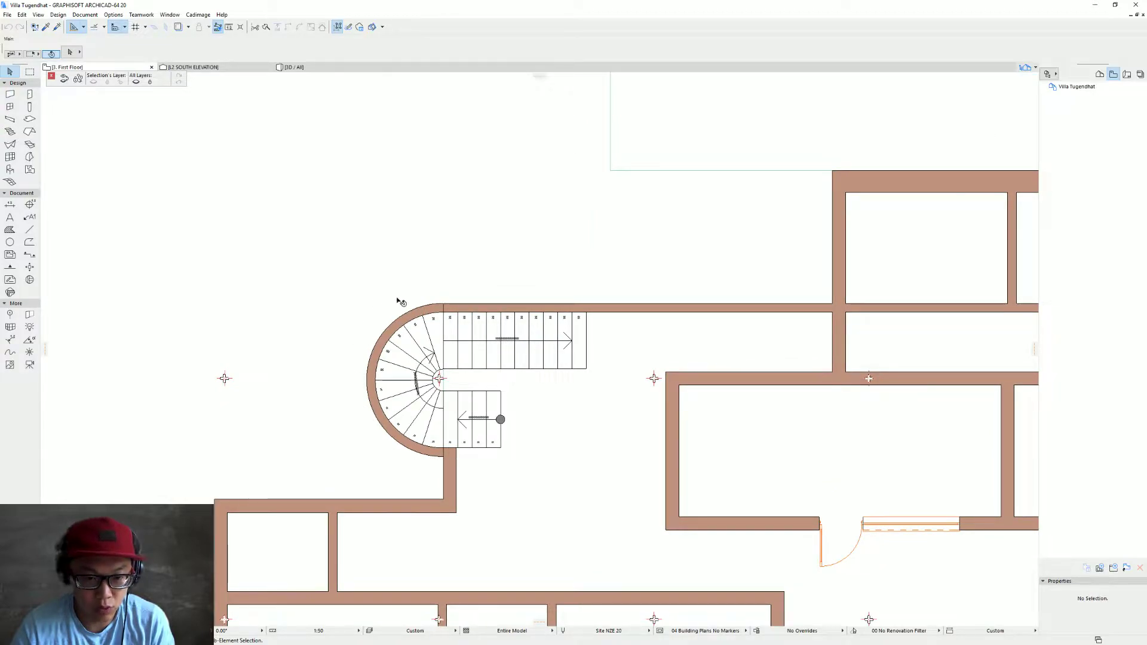
Choose the Cadimage Window from Cadimage Library 20 and place one in the straight wall running along the curved staircase
left_click(10, 108)
key("ctrl+t")
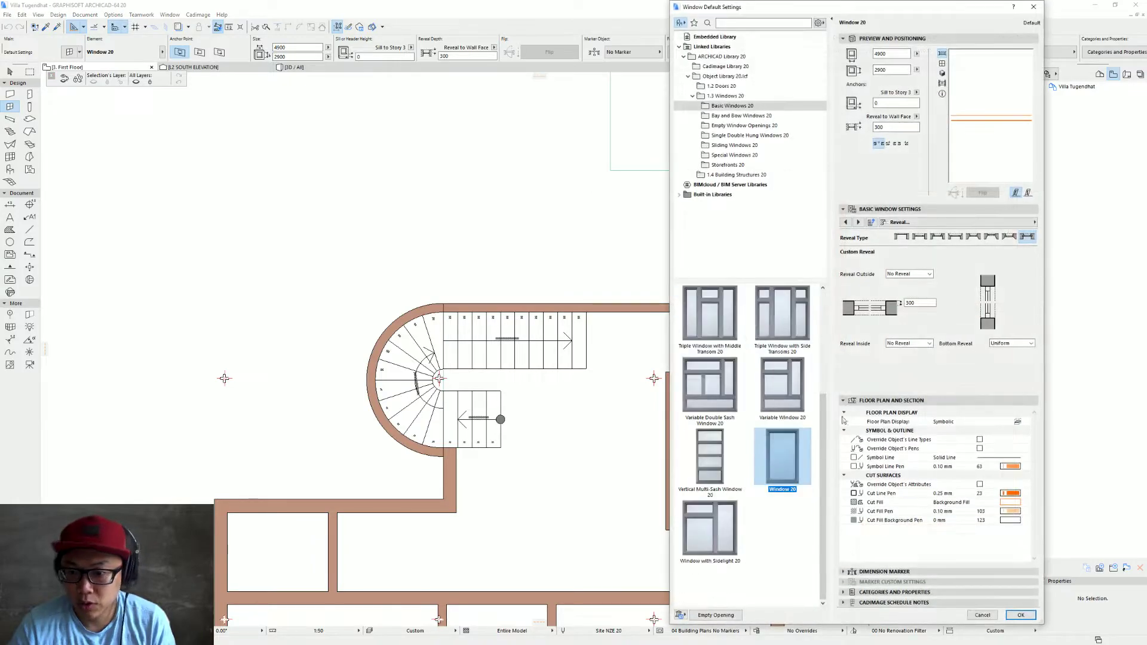
left_click_drag(823, 487, 825, 552)
left_click(756, 66)
left_click(709, 312)
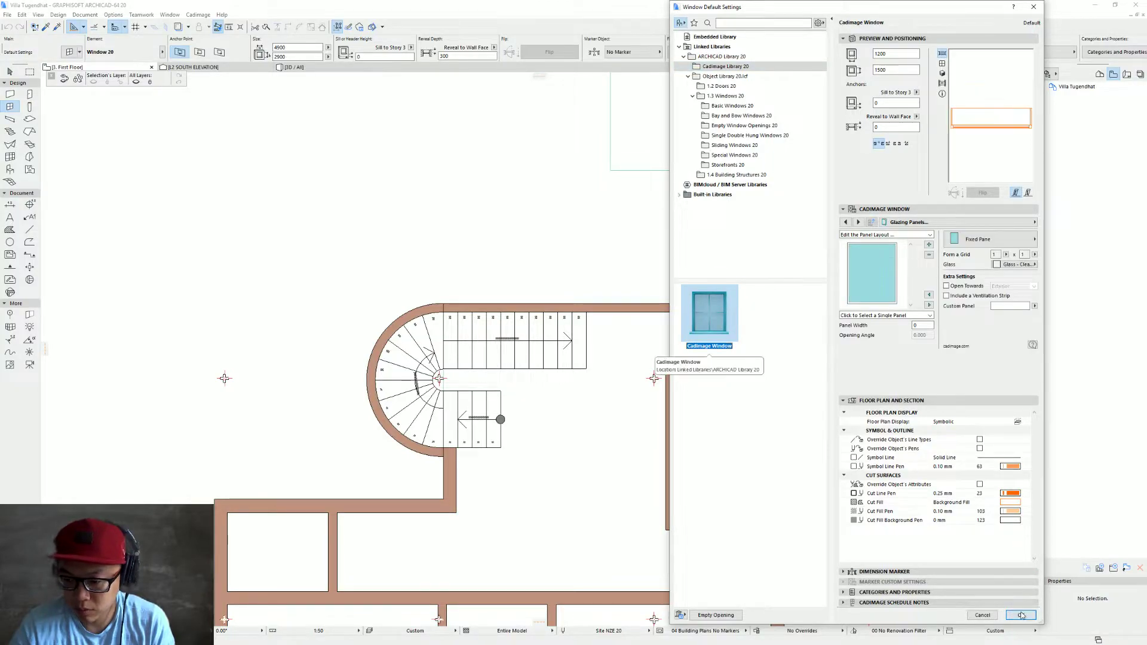
double_click(709, 313)
left_click(621, 302)
left_click(601, 255)
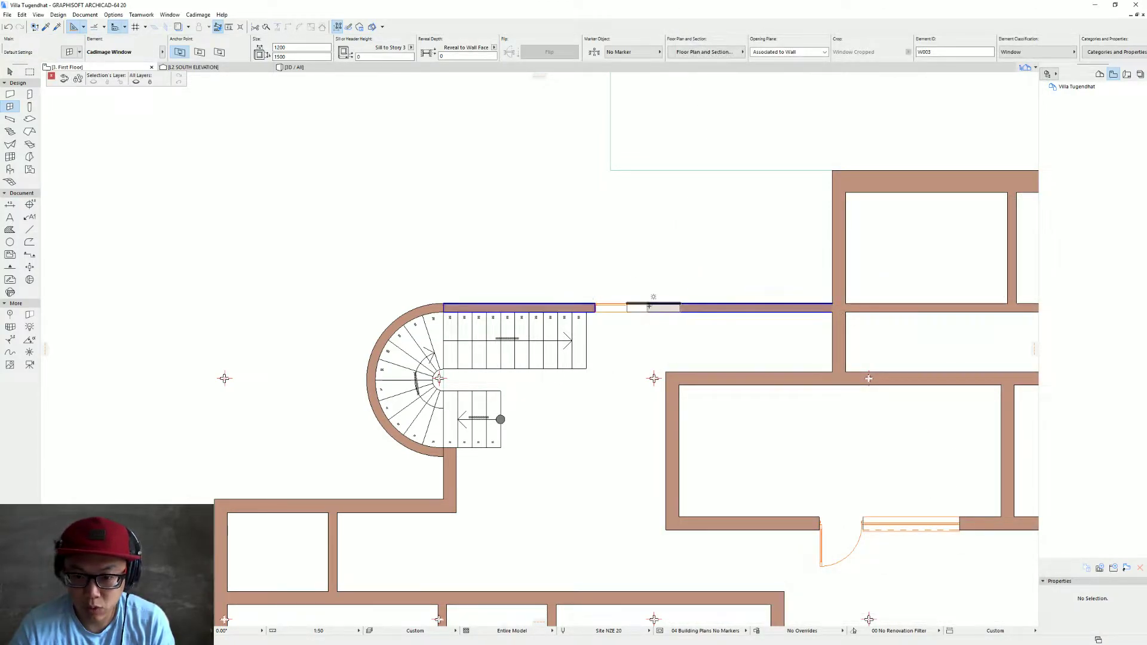
Stretch the Cadimage window to span the whole straight wall, from the cross wall to the start of the curved wall
key("Escape")
left_click(648, 306)
left_click(648, 306)
left_click(832, 306)
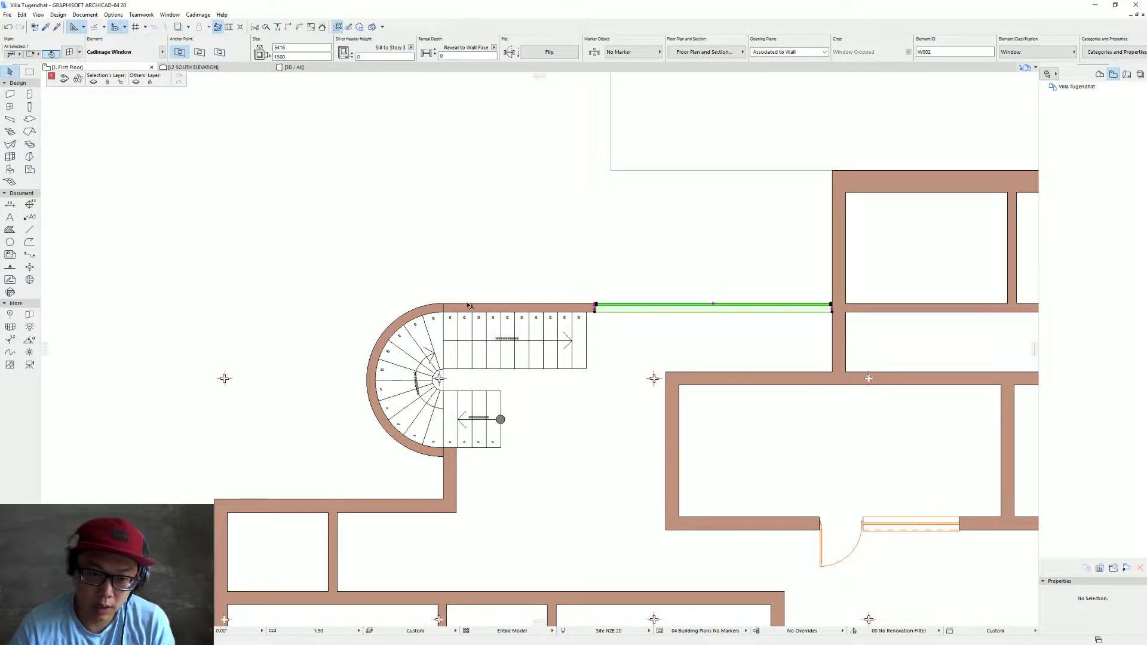
left_click(596, 305)
left_click(443, 306)
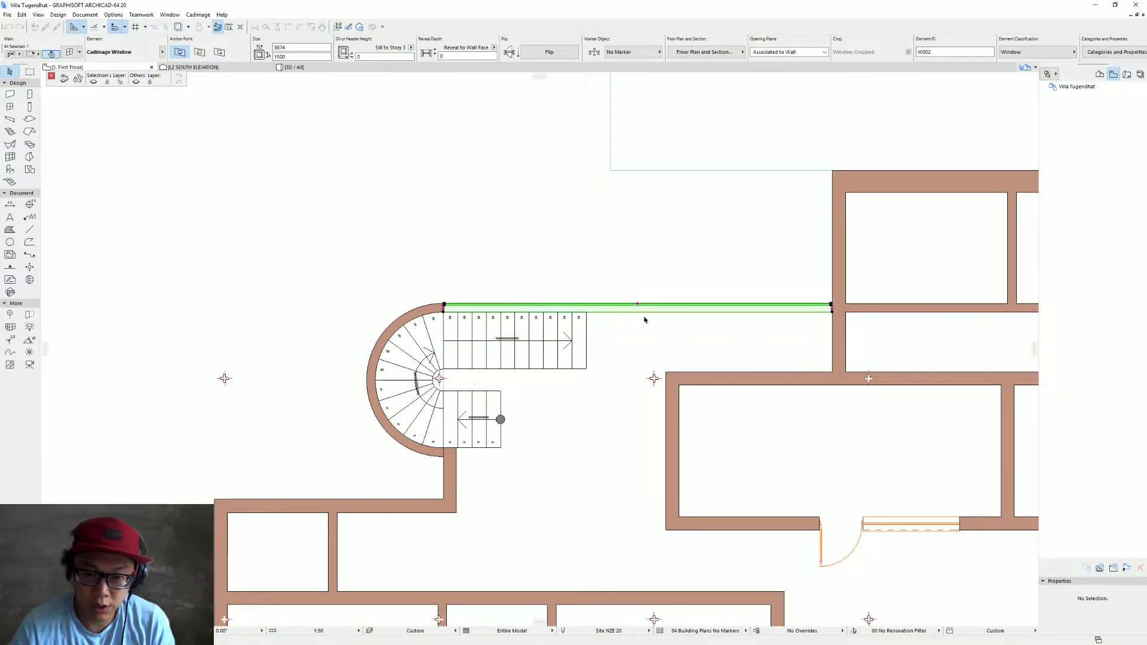
Divide the window's glazing panel layout into six equal vertical fixed panels and apply the settings
key("ctrl+t")
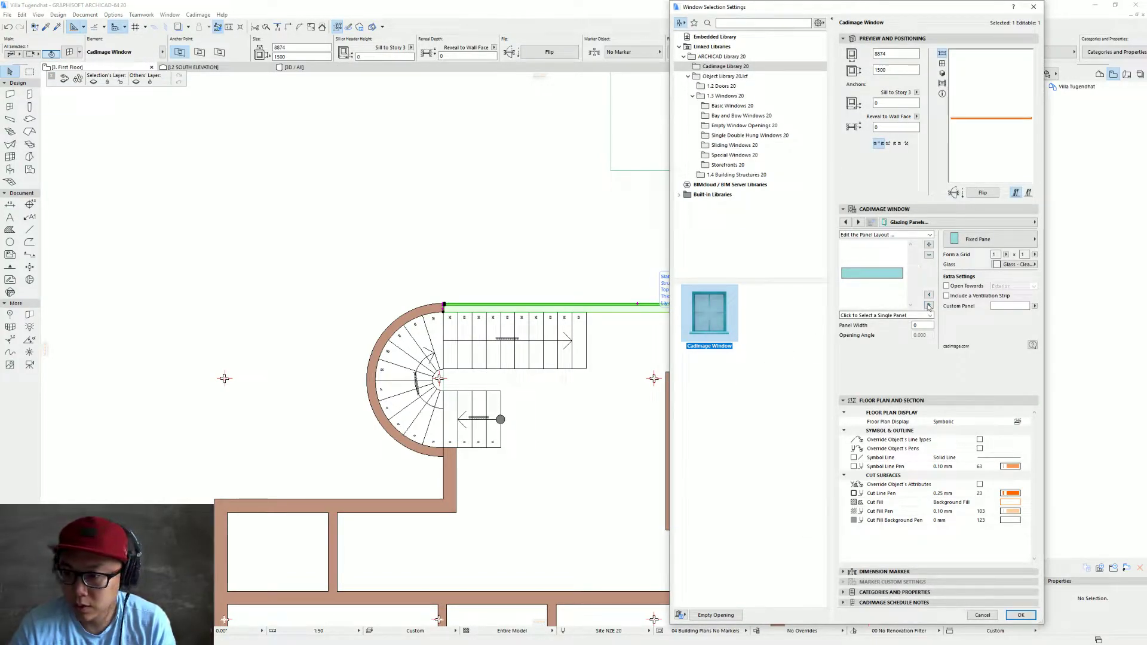
left_click(871, 275)
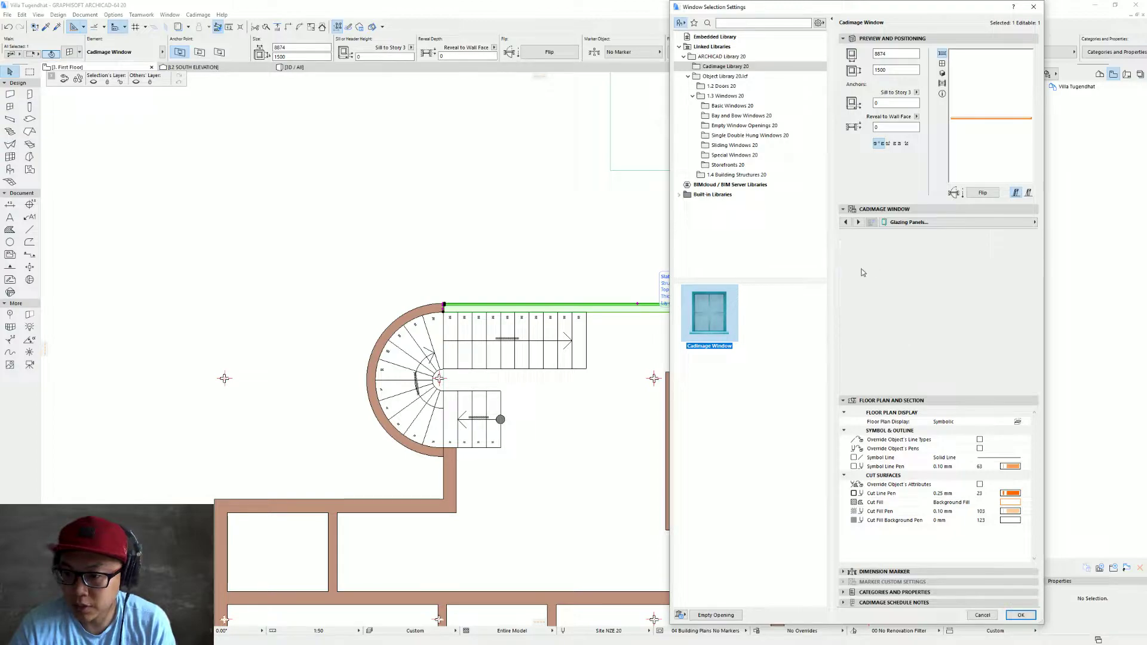
left_click(929, 246)
left_click(929, 246)
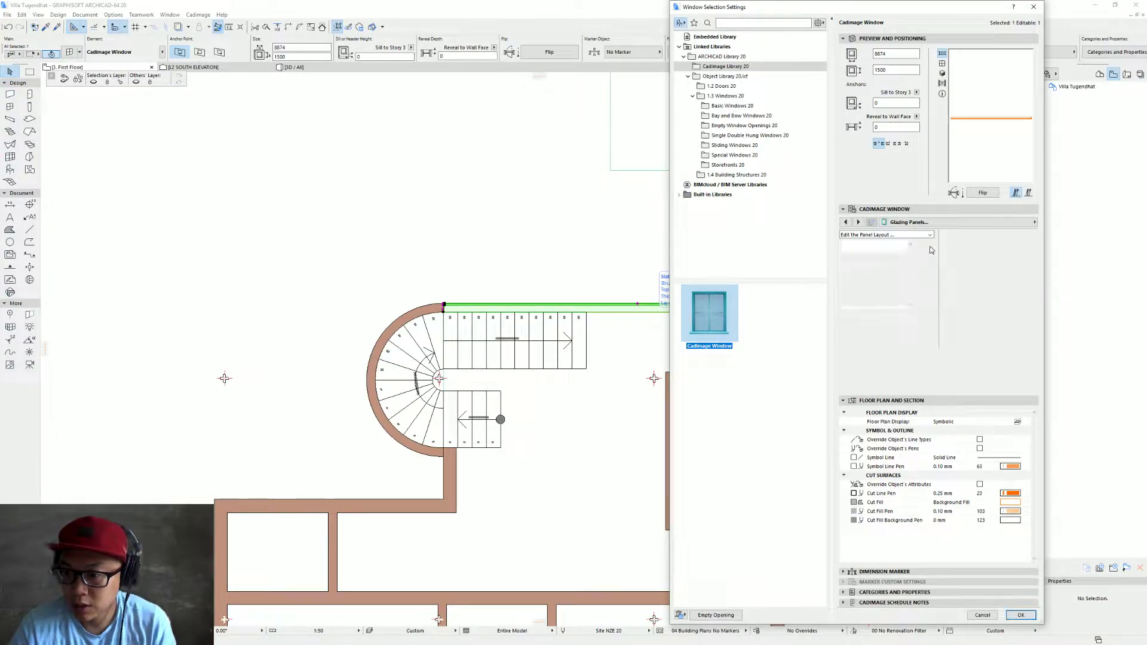
left_click(888, 274)
left_click(875, 275)
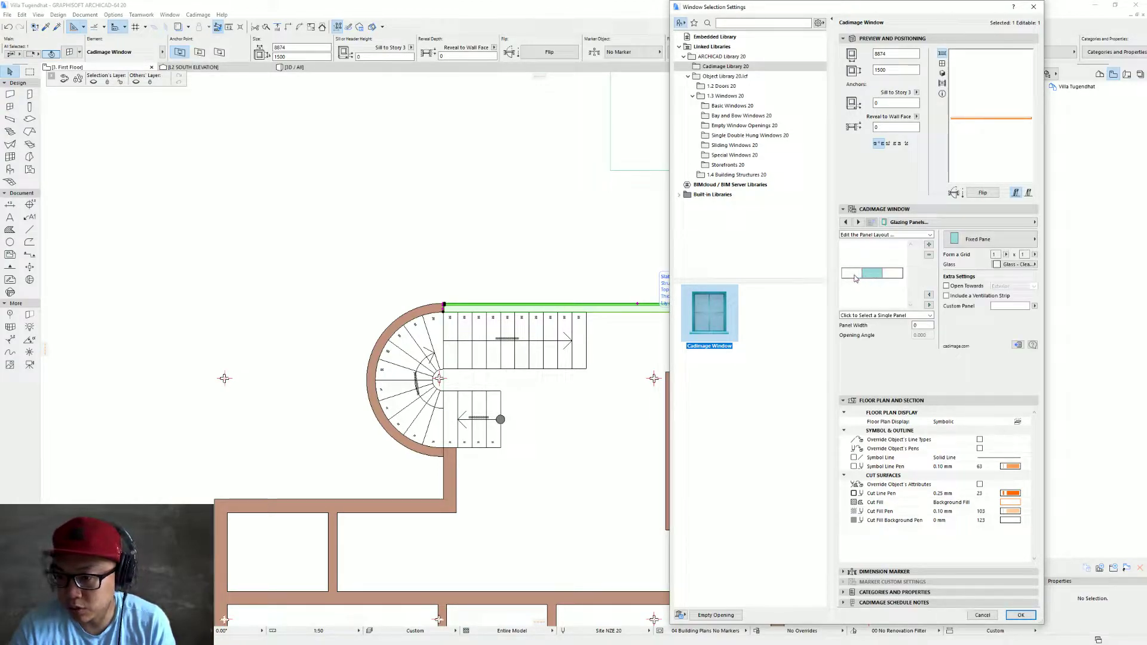
left_click(929, 246)
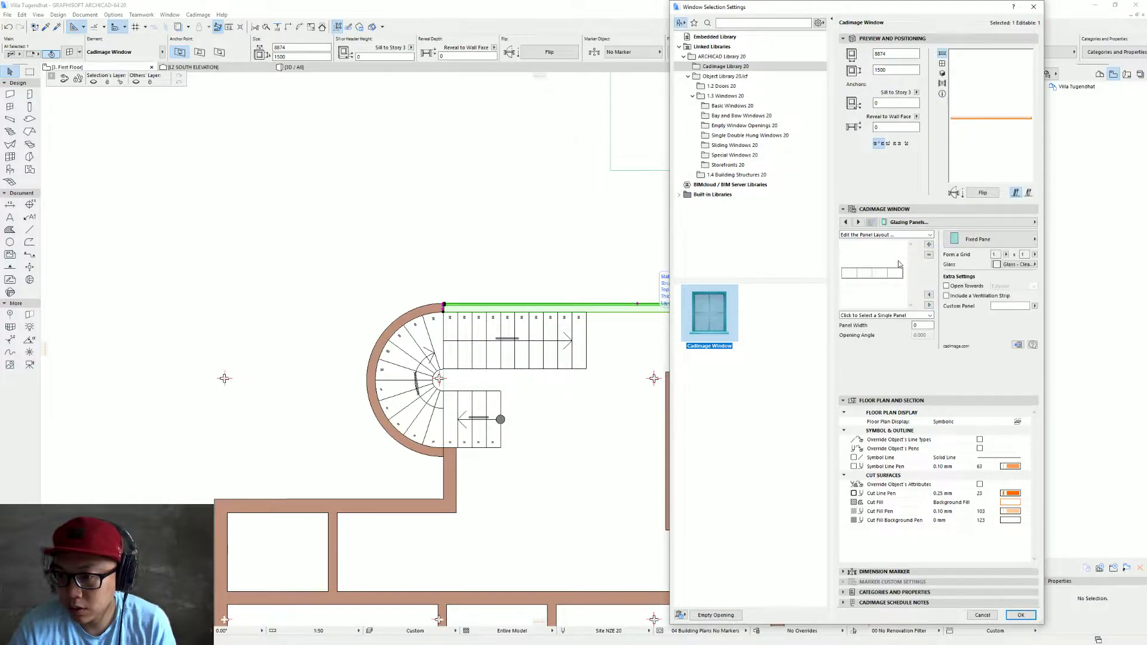
left_click(899, 275)
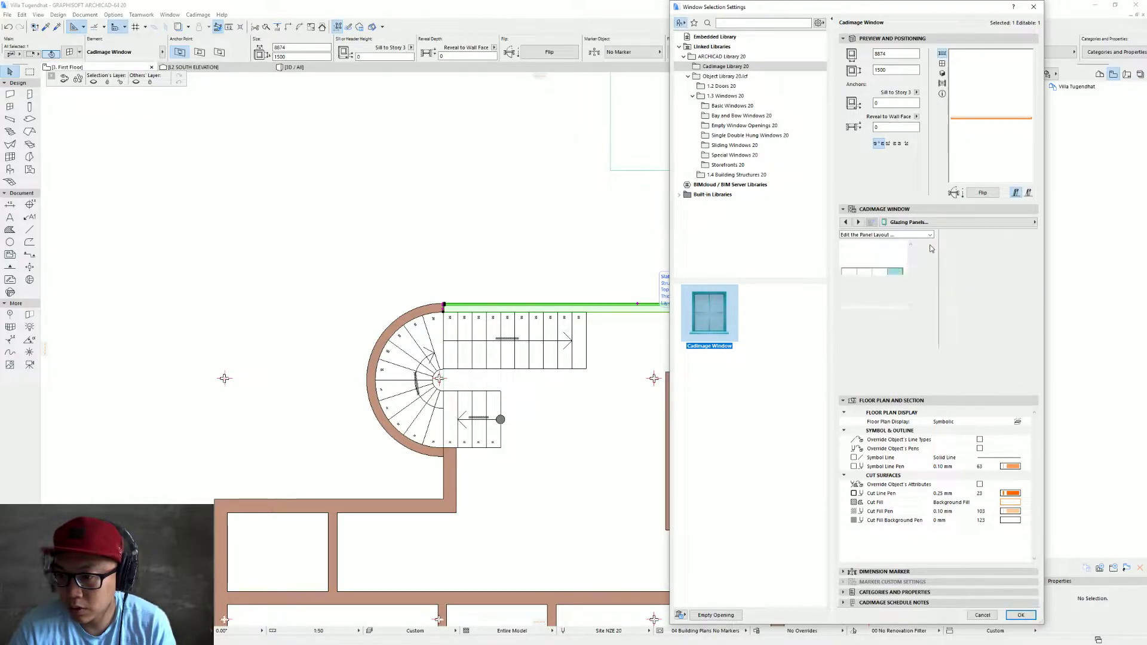
left_click(929, 246)
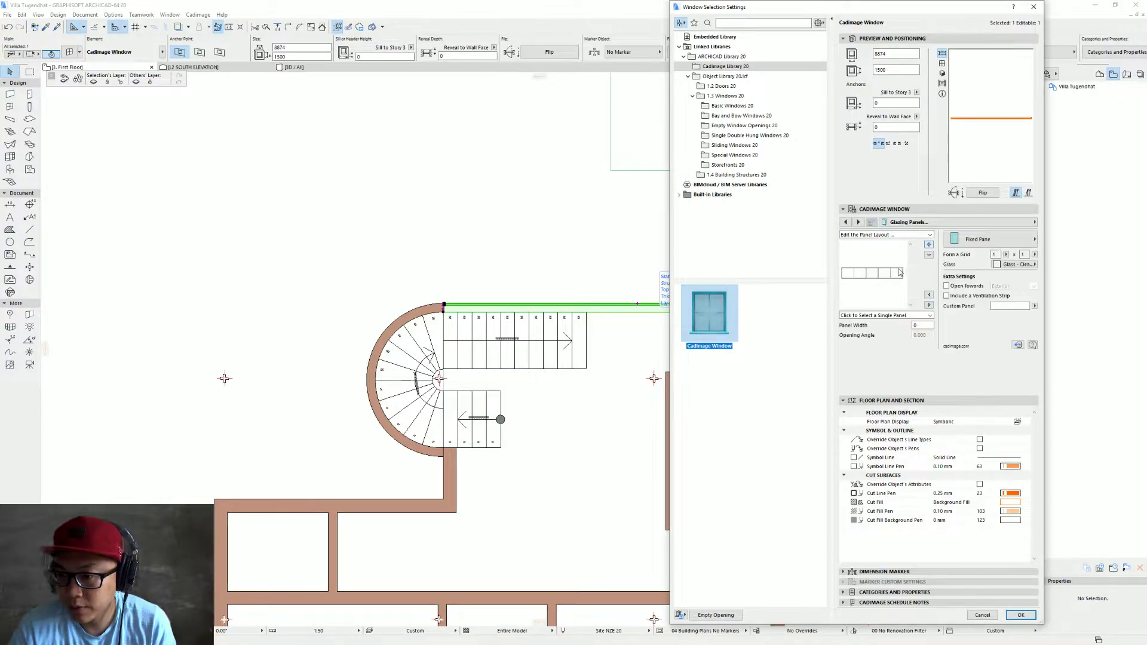
left_click(896, 273)
left_click(928, 245)
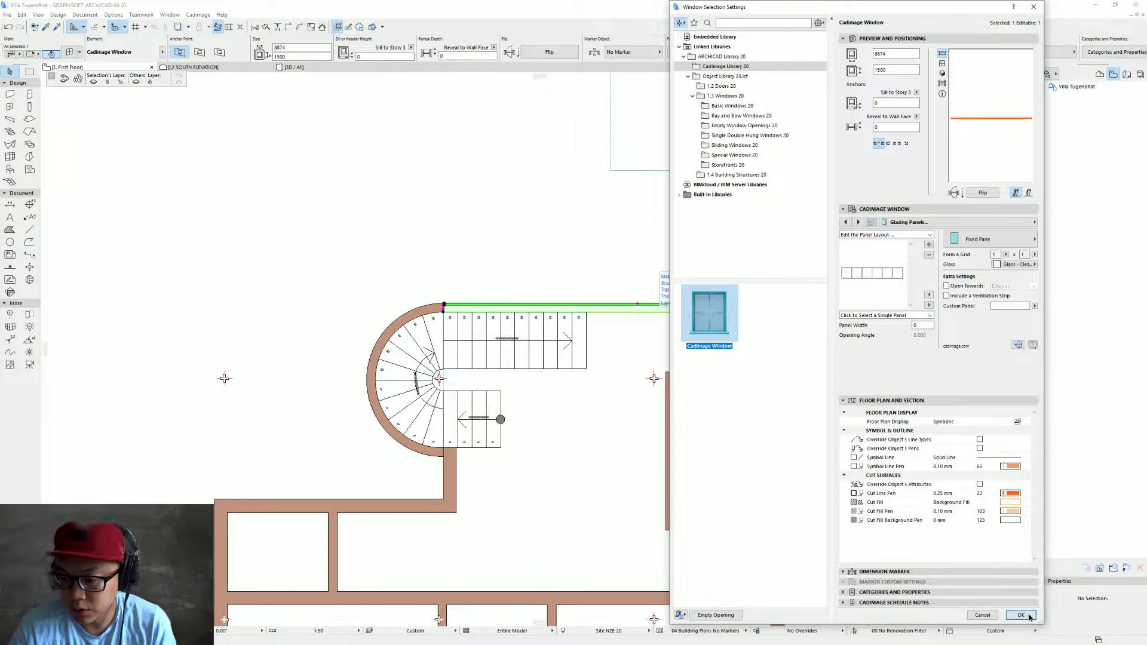
left_click(1028, 616)
key("Escape")
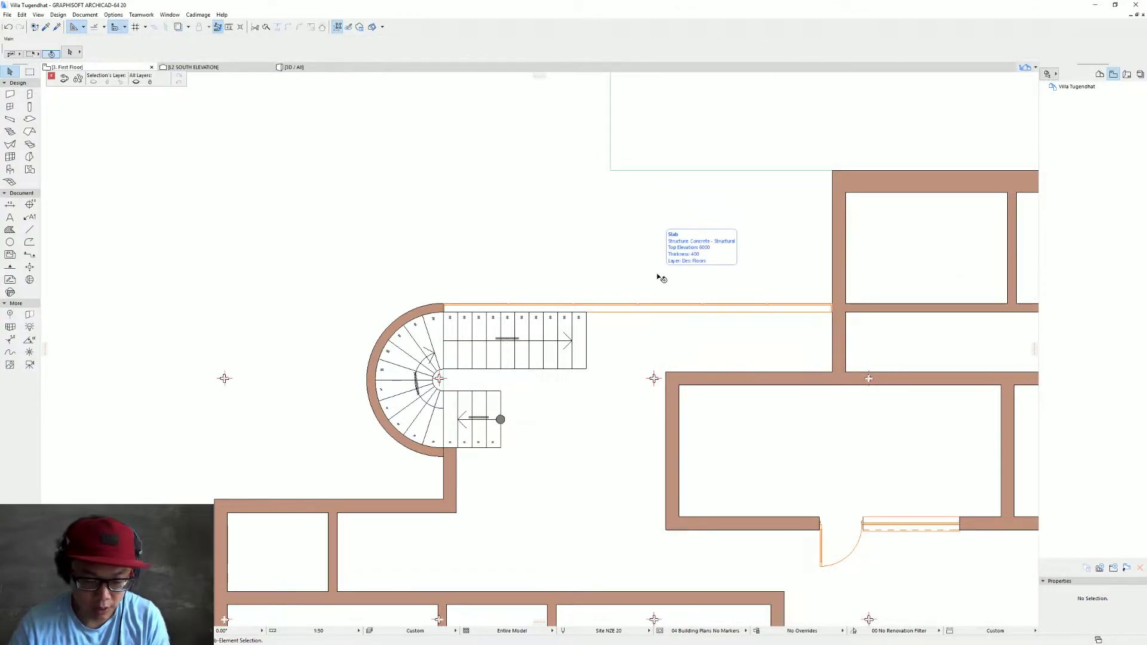
In the 3D model, stretch the window's top edge up to the underside of the roof, making it 2900 high
key("F3")
scroll(494, 369, "up", 5)
middle_click_drag(525, 356, 359, 335, "shift")
left_click(356, 332)
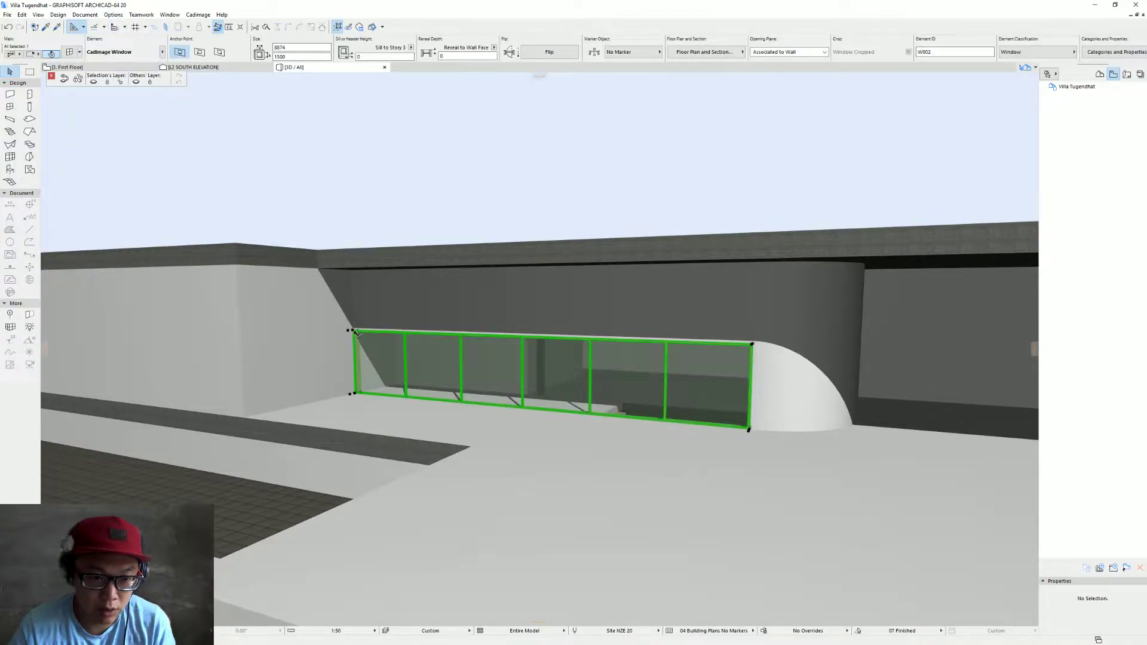
left_click(353, 332)
left_click(397, 334)
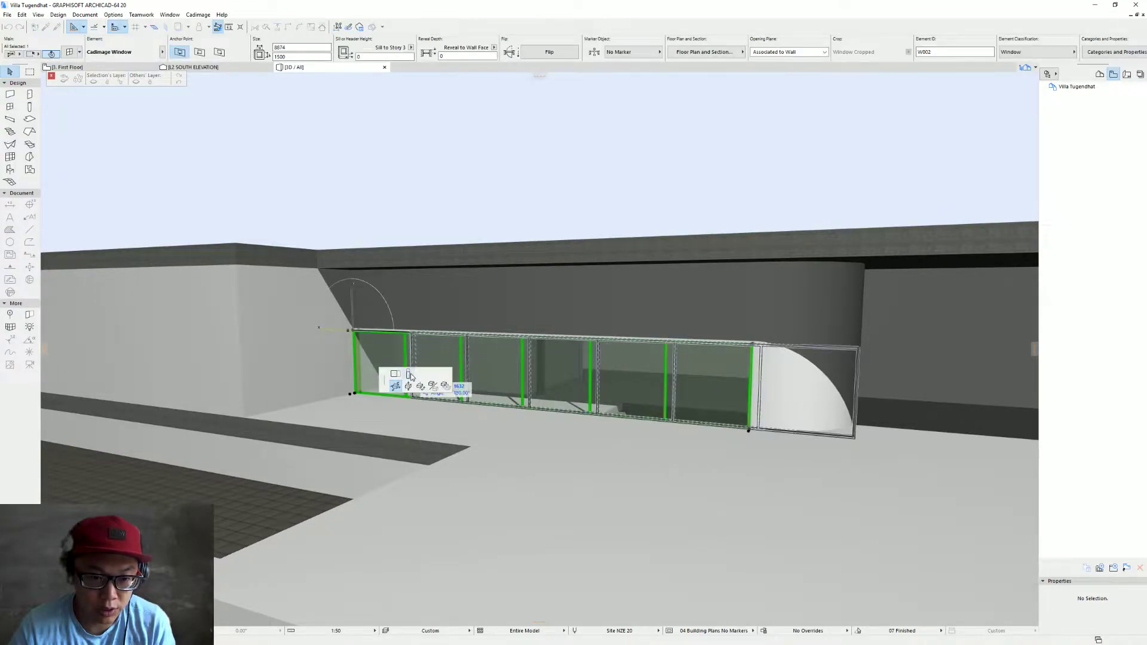
left_click(333, 267)
middle_click_drag(634, 382, 532, 388, "shift")
key("Escape")
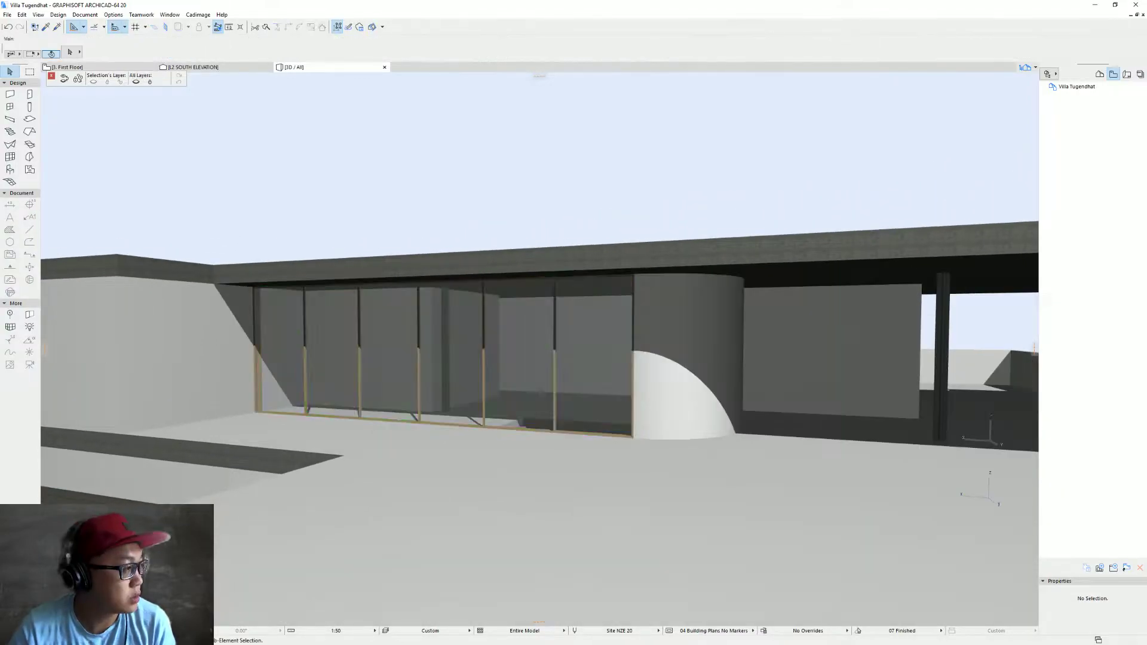
Switch to Street View in the browser and examine the panel divisions of the straight and curved frosted glass walls
key("alt+Tab")
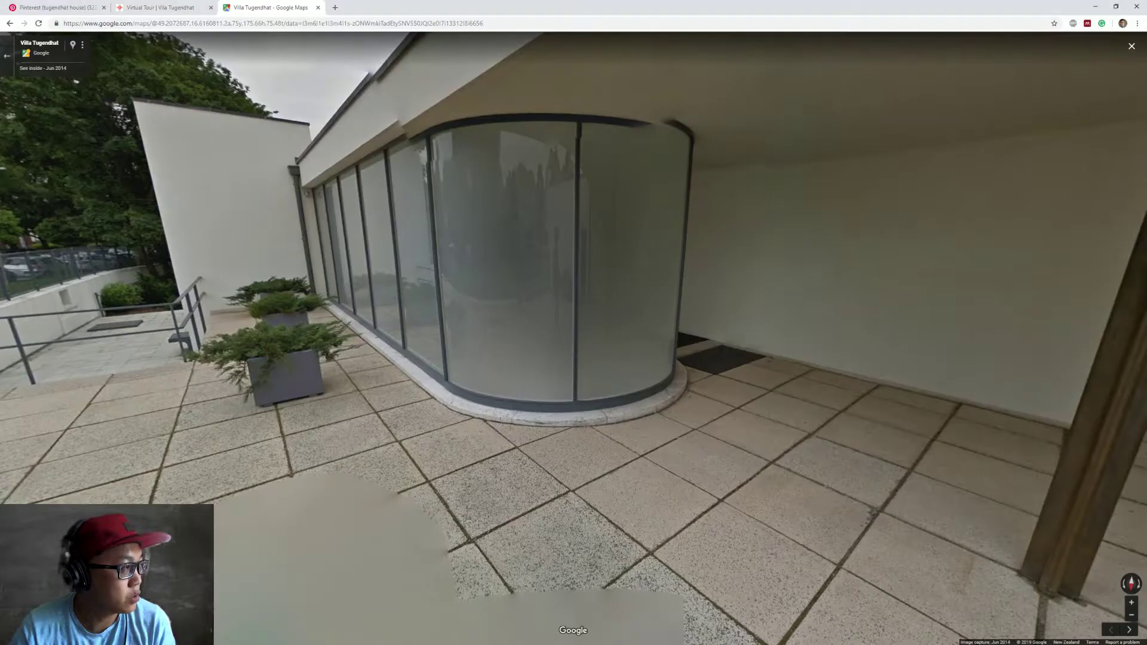
left_click_drag(261, 377, 352, 439)
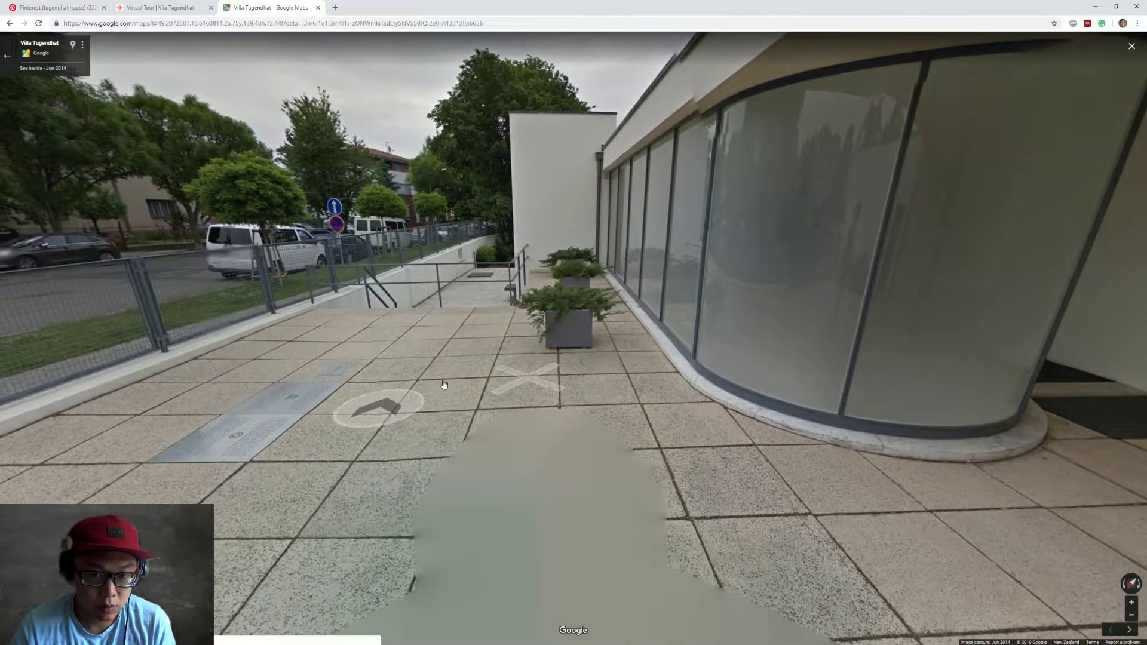
left_click(244, 401)
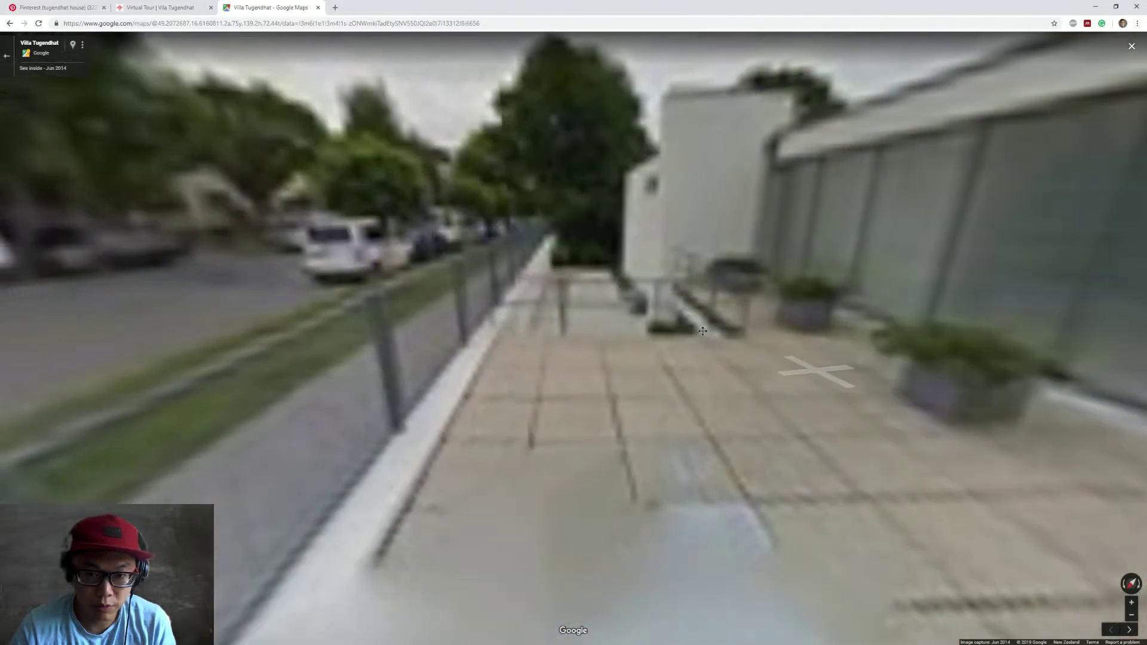
left_click_drag(708, 335, 259, 375)
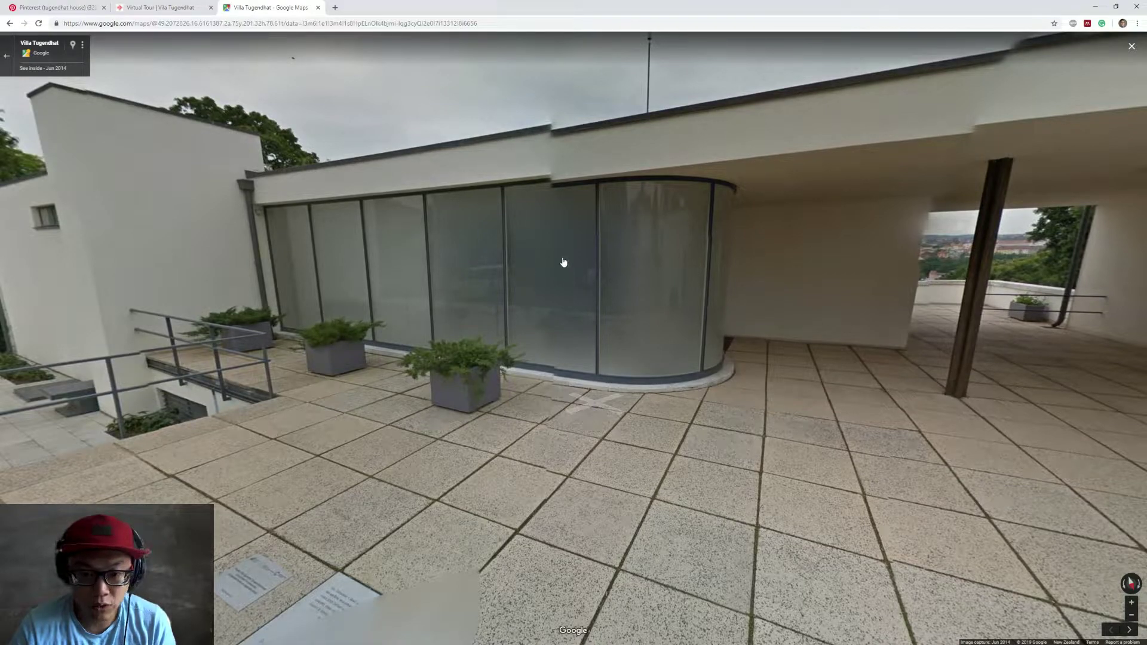
left_click(633, 328)
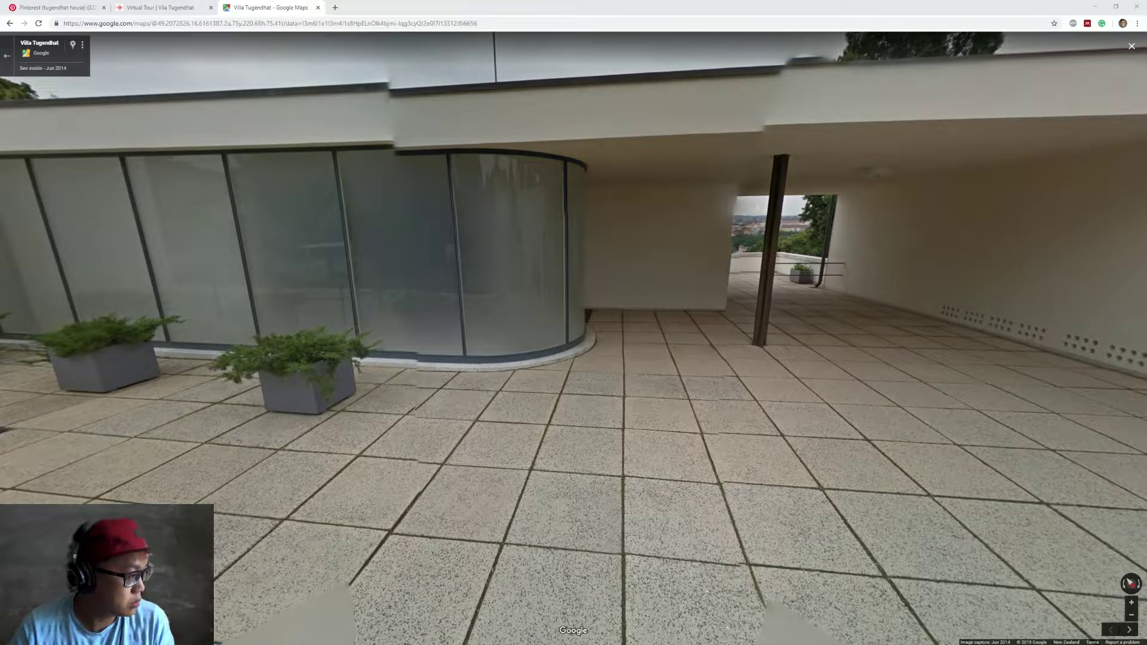
Switch back to Archicad and remove one panel from the straight window's glazing layout, leaving five panels
key("alt+Tab")
left_click(499, 338)
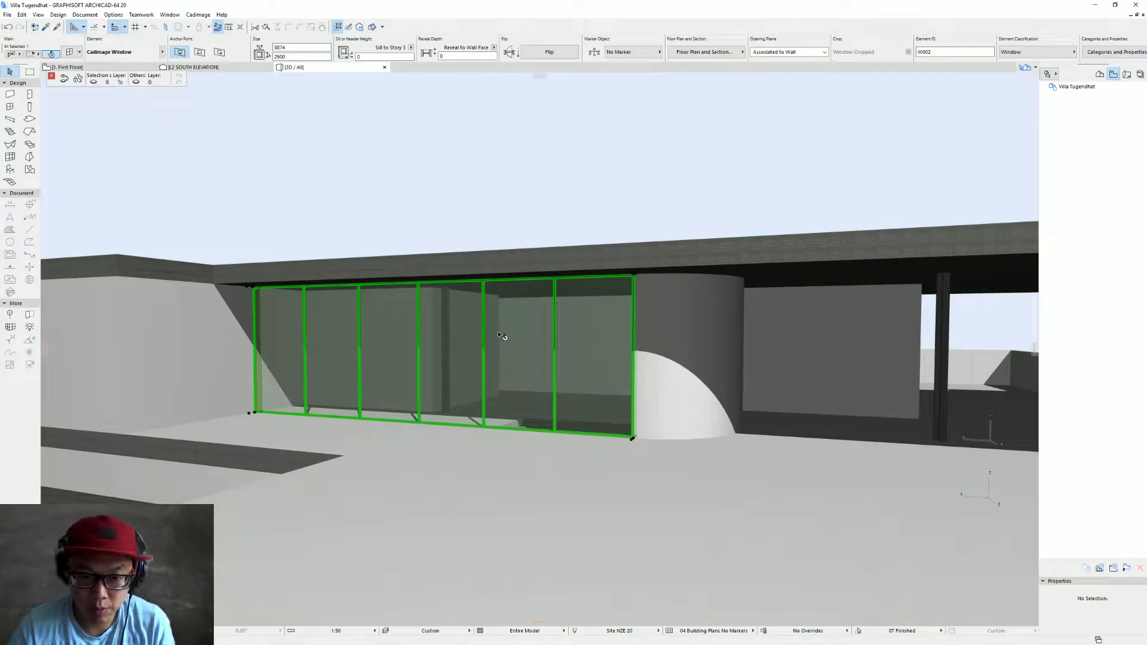
key("ctrl+t")
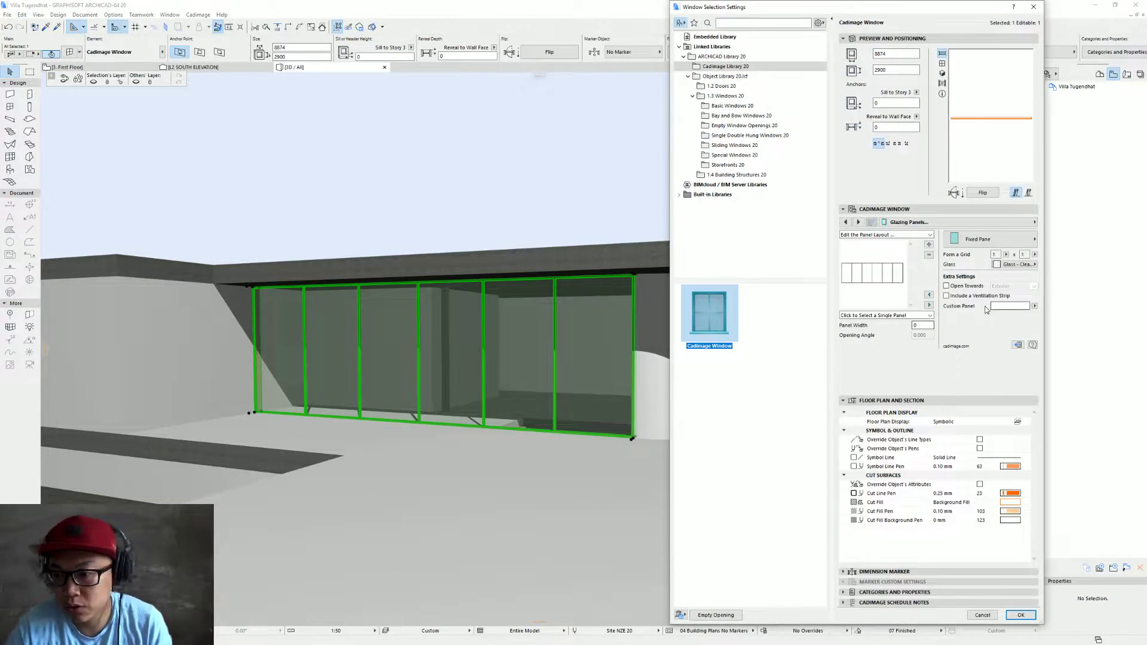
left_click(899, 275)
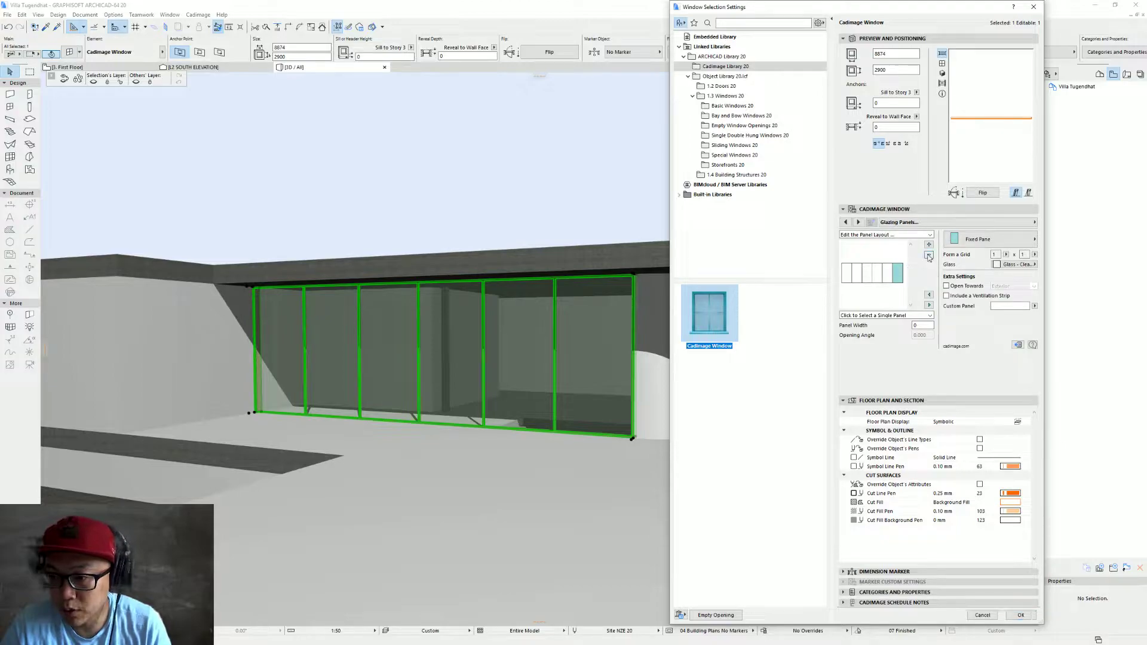
left_click(928, 256)
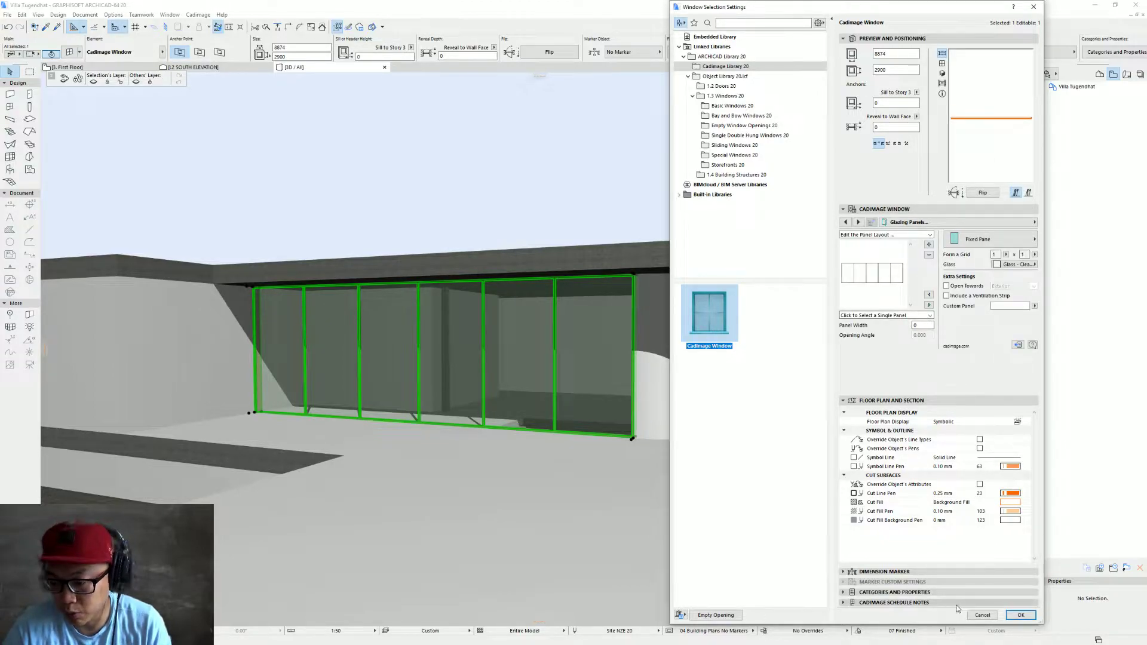
left_click(1033, 614)
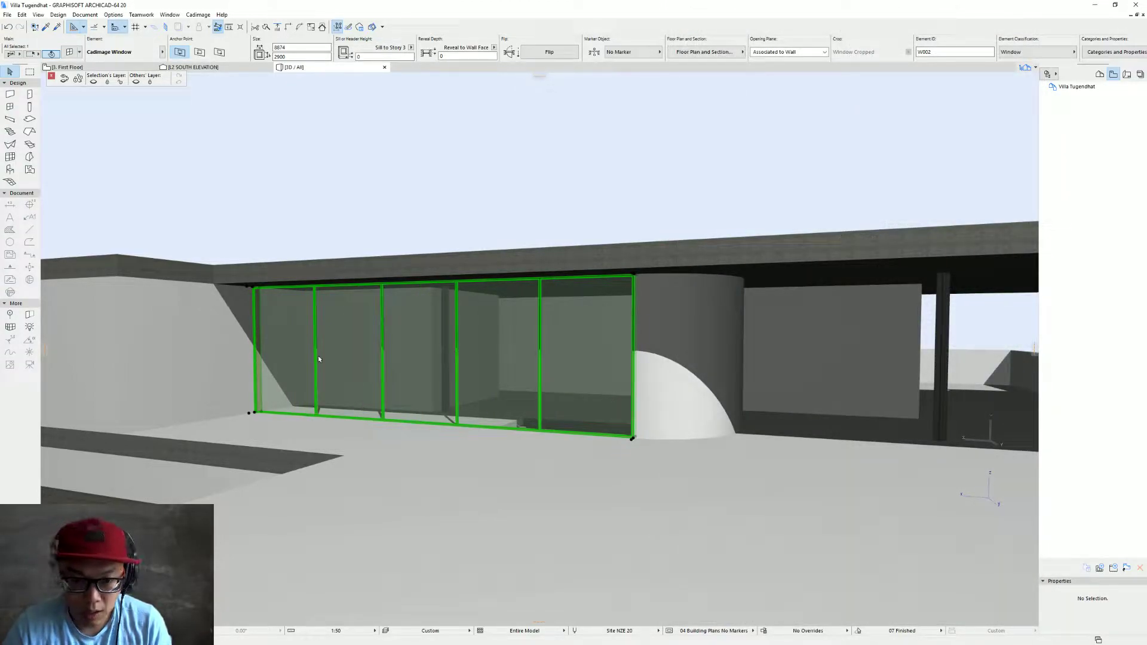
left_click_drag(476, 385, 656, 363)
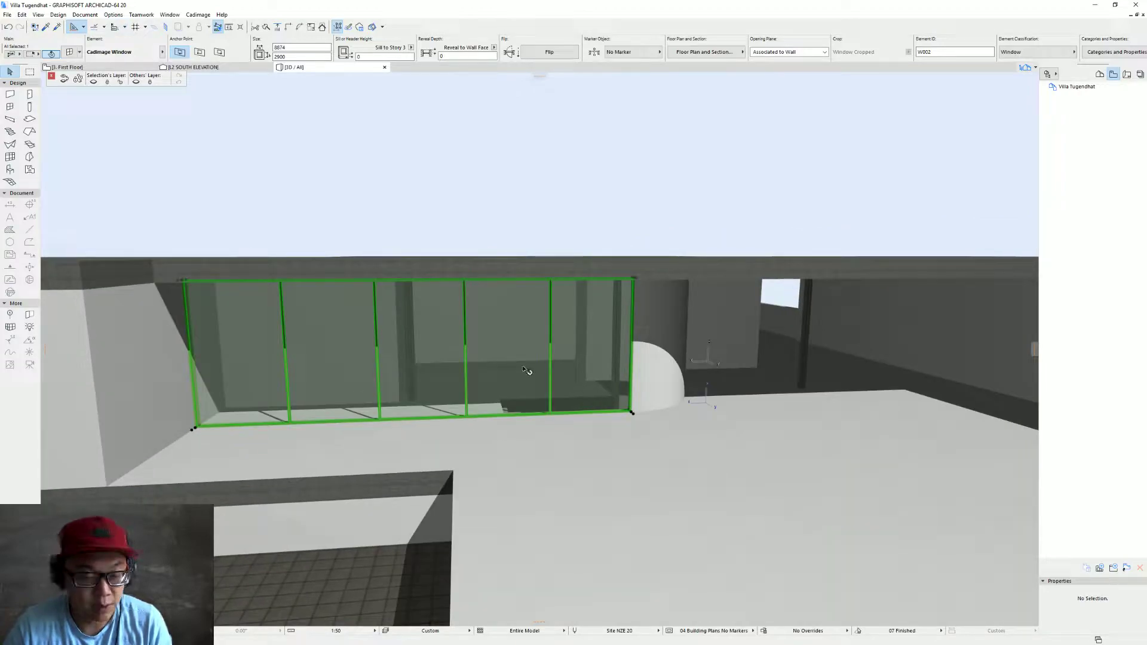
left_click_drag(555, 384, 481, 354)
Return to the First Floor plan and try to place a copy of the straight wall's window in the curved staircase wall
key("F2")
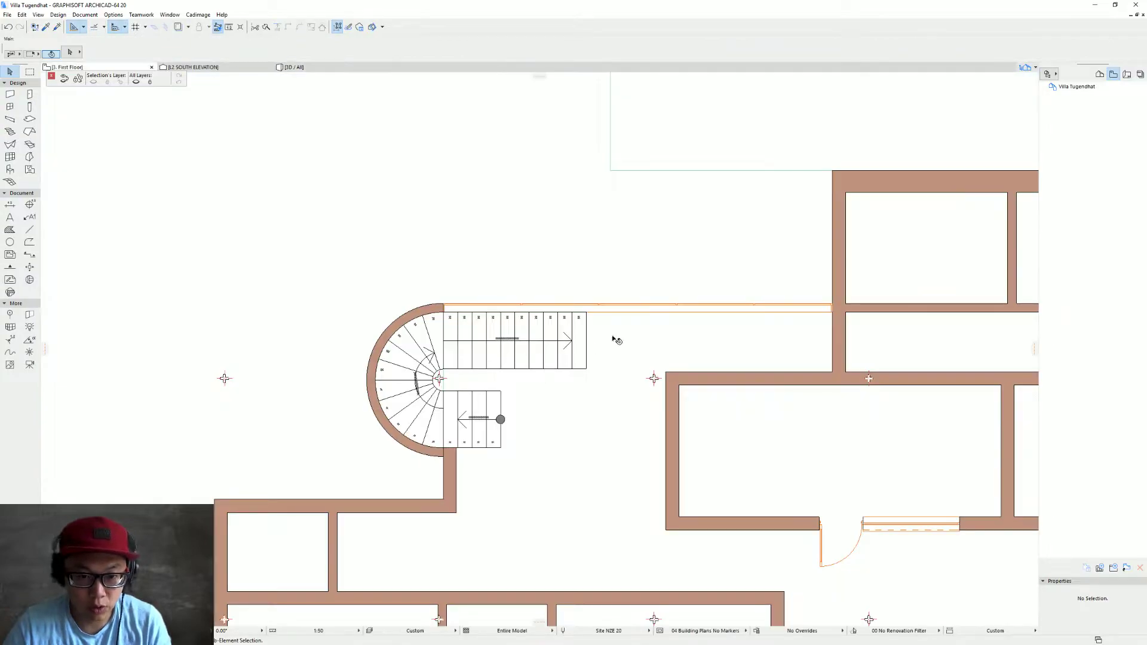
left_click(600, 305, "alt")
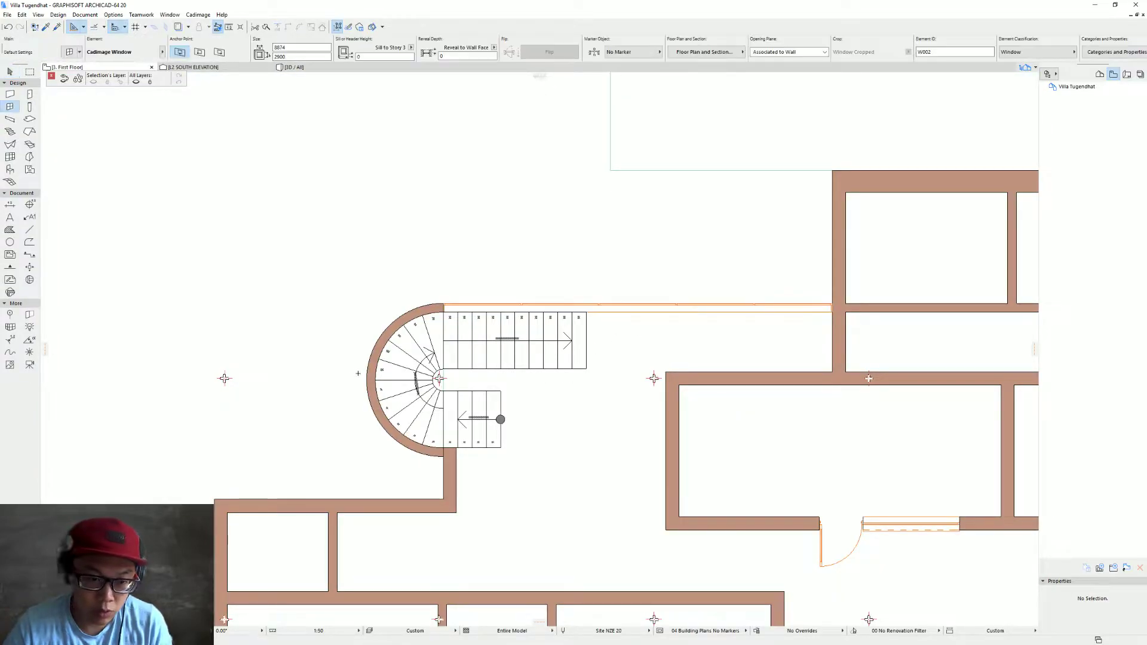
left_click(389, 377)
left_click(290, 382)
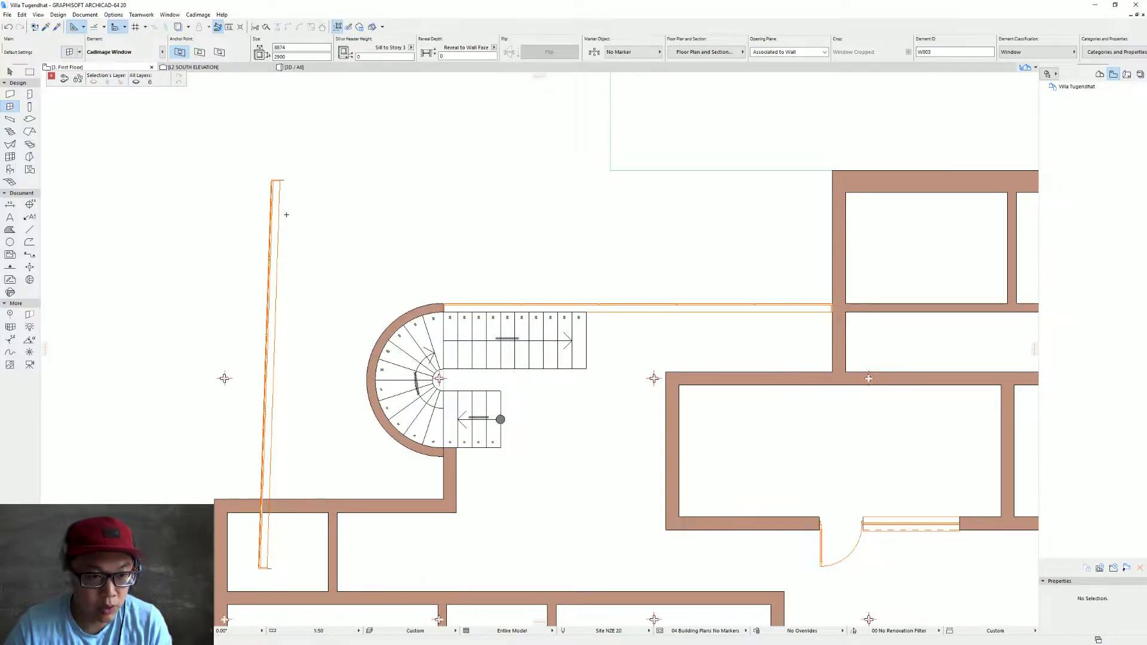
Check the settings of the window placed in the curved wall and delete that window
key("Escape")
left_click(279, 181)
left_click(279, 180)
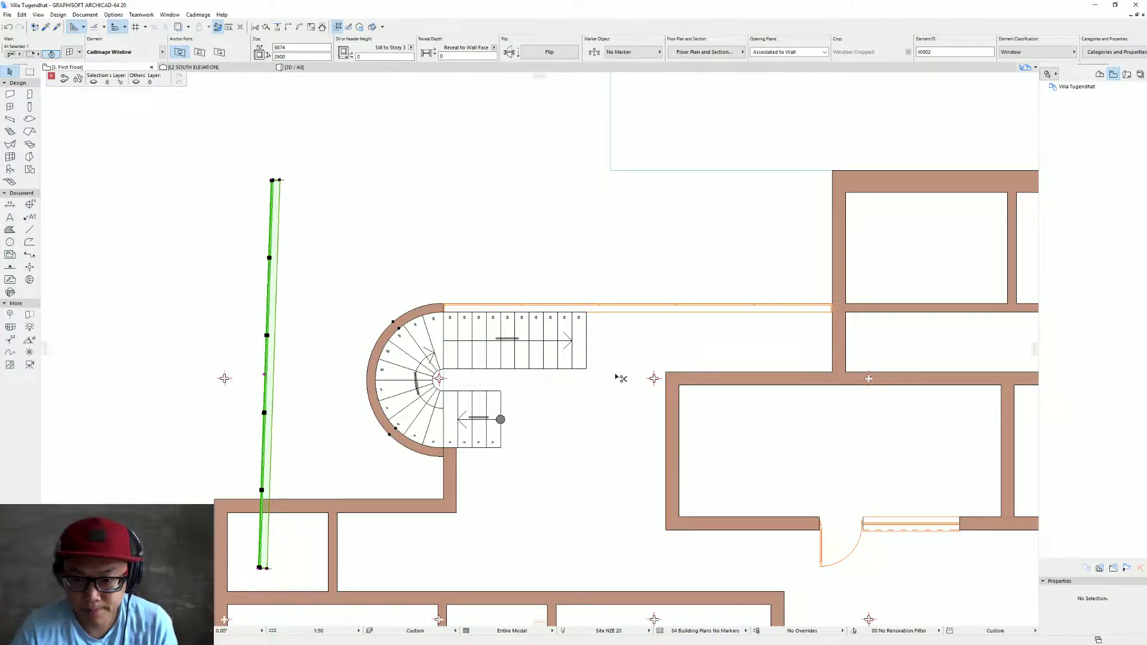
key("ctrl+t")
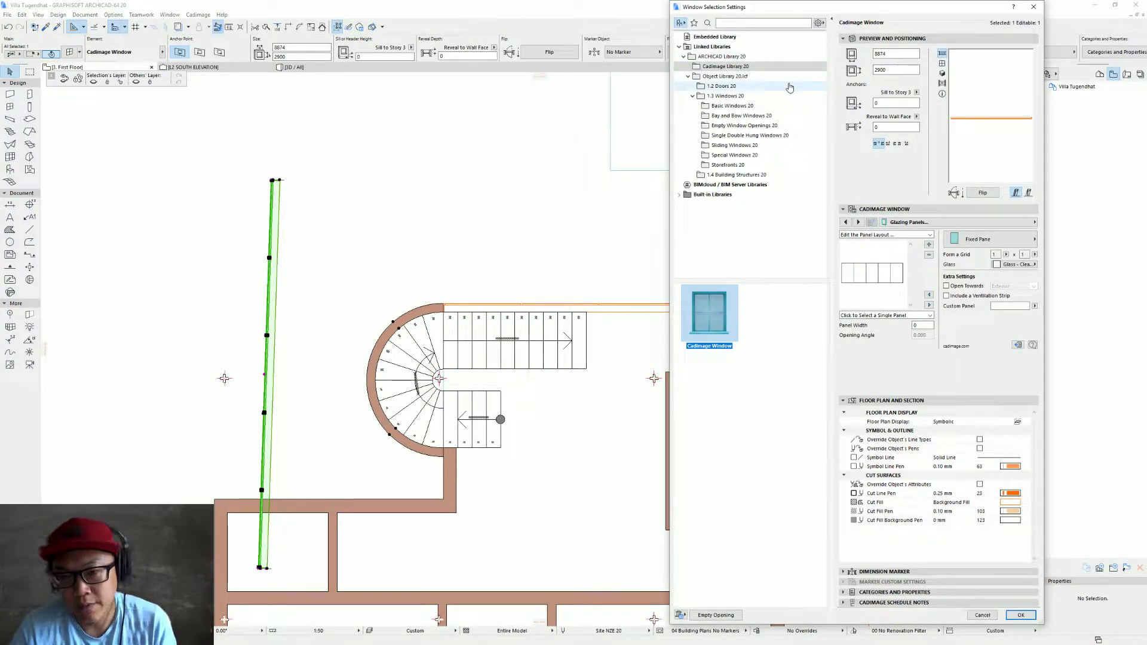
left_click(397, 261)
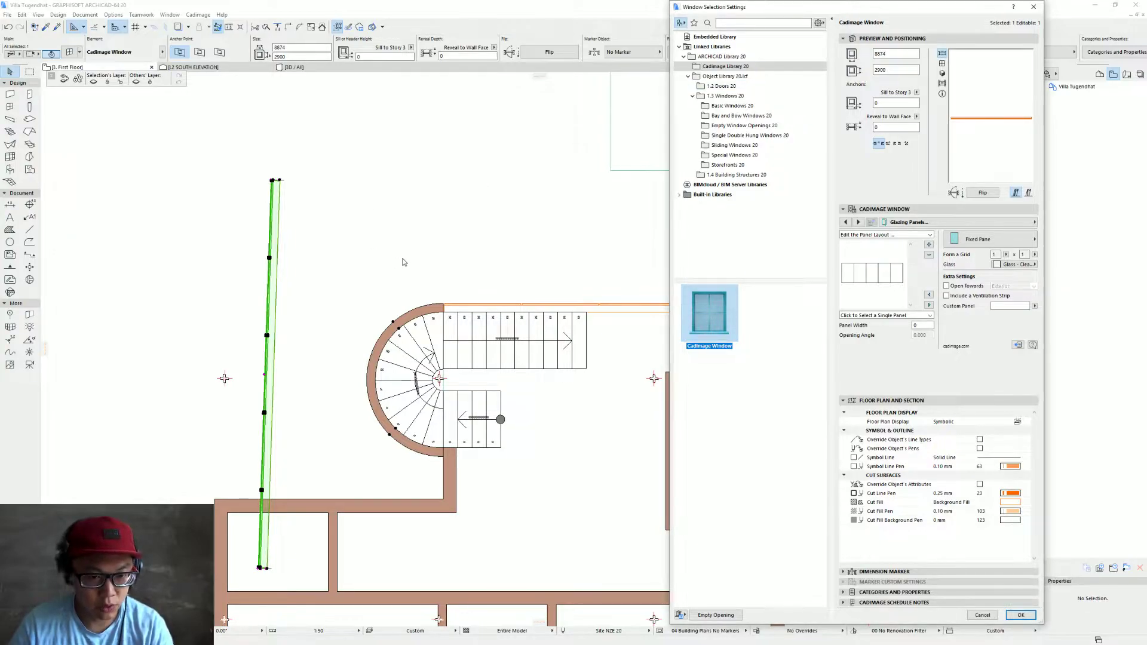
key("Escape")
key("Delete")
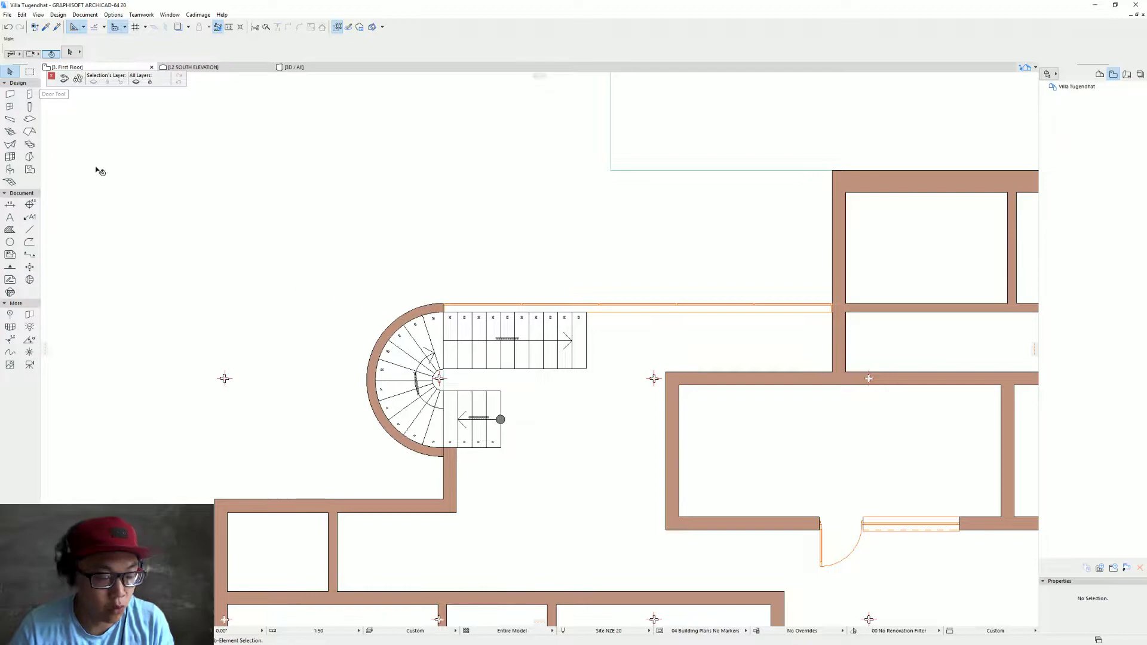
Choose Window 20 from the Basic Windows 20 library and place it in the curved staircase wall
left_click(388, 331)
key("Escape")
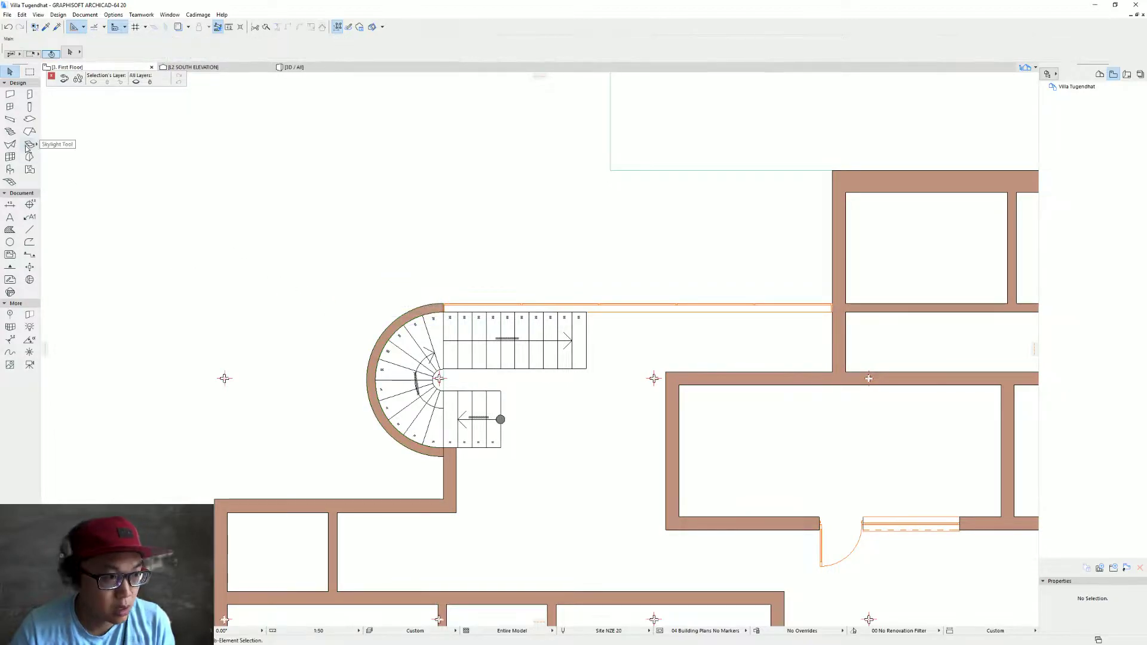
left_click(12, 109)
key("ctrl+t")
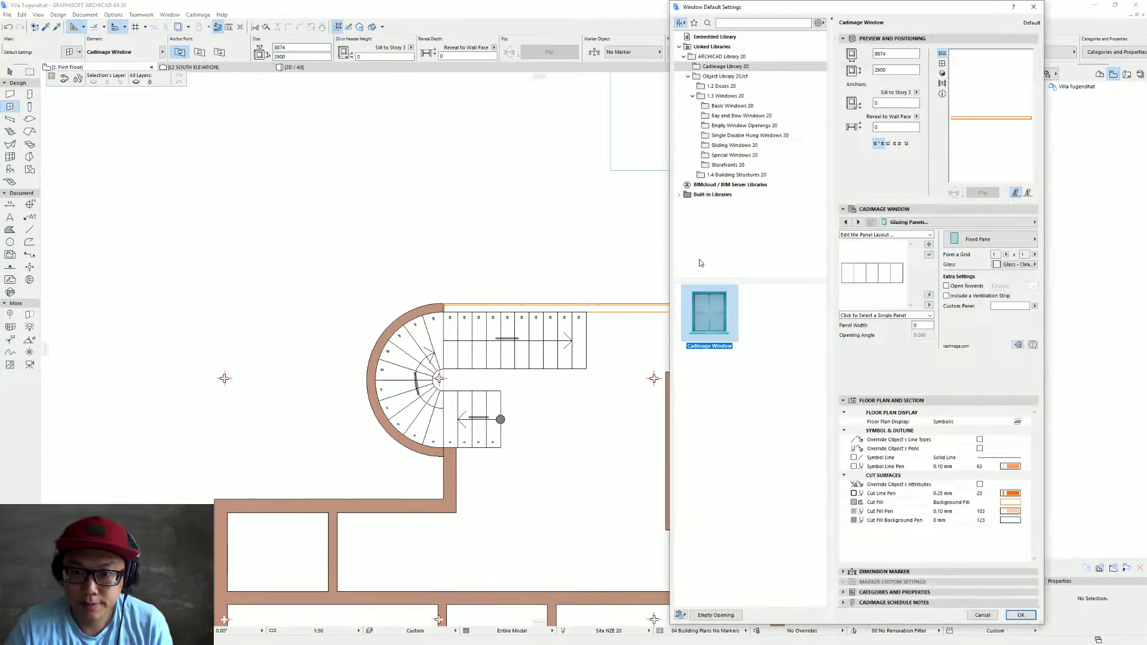
left_click(733, 106)
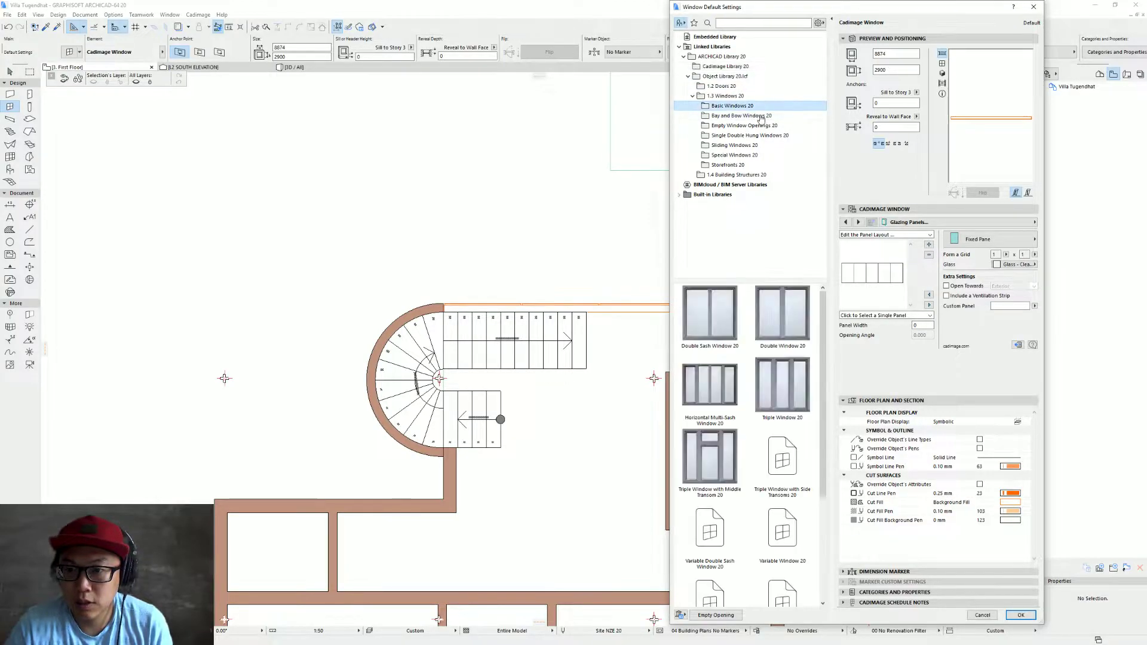
scroll(782, 507, "down", 5)
left_click(782, 538)
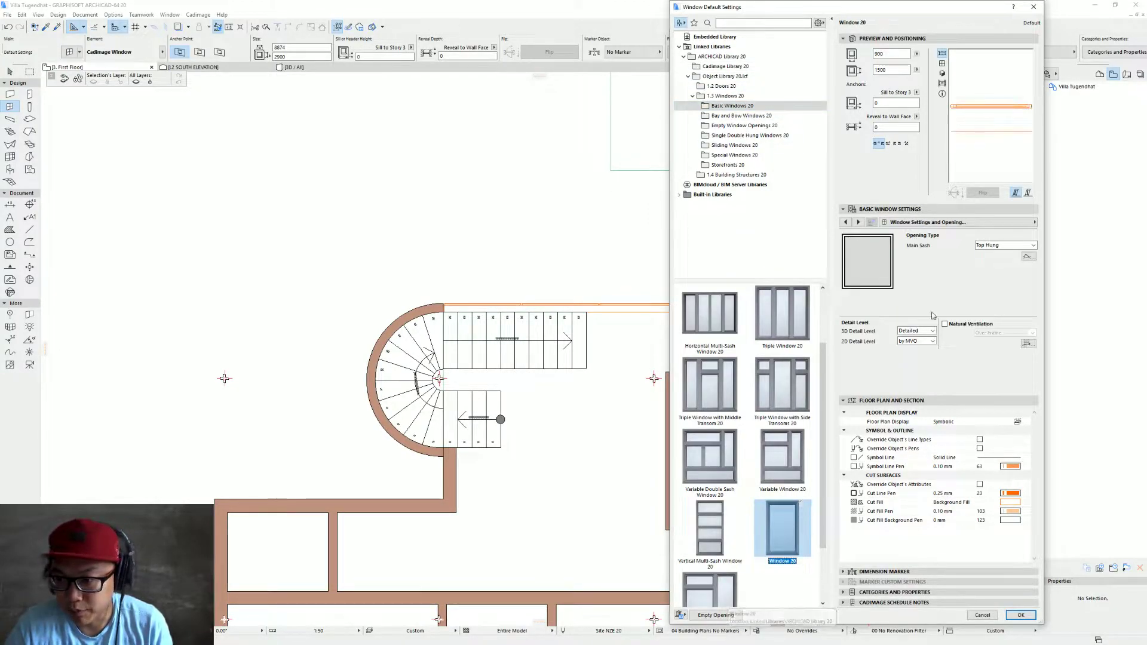
left_click(1020, 615)
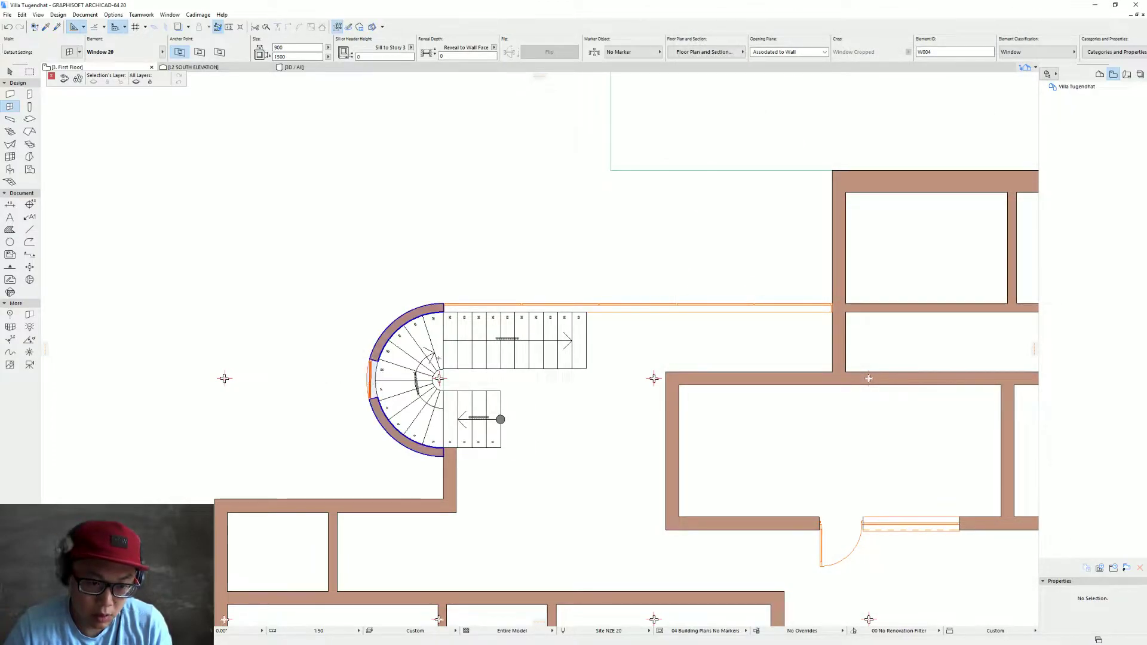
scroll(384, 365, "up", 2)
key("Escape")
Stretch the placed window's upper end along the curved wall to about 2317 mm wide and check its shape in 3D
left_click(375, 360)
left_click(375, 360)
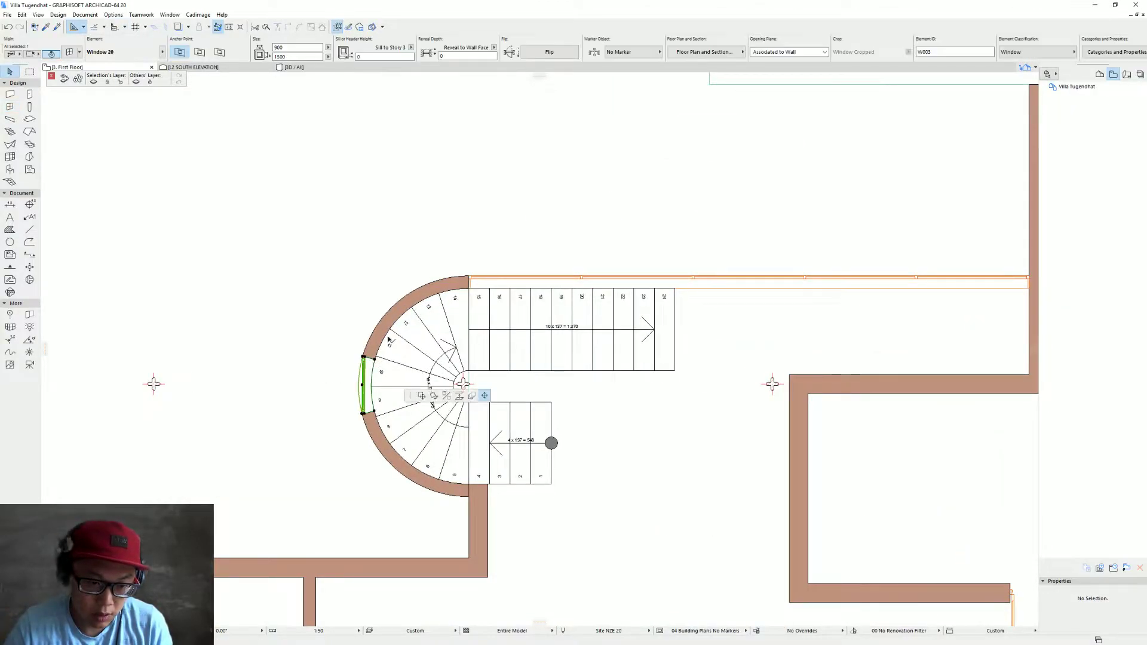
left_click(435, 295)
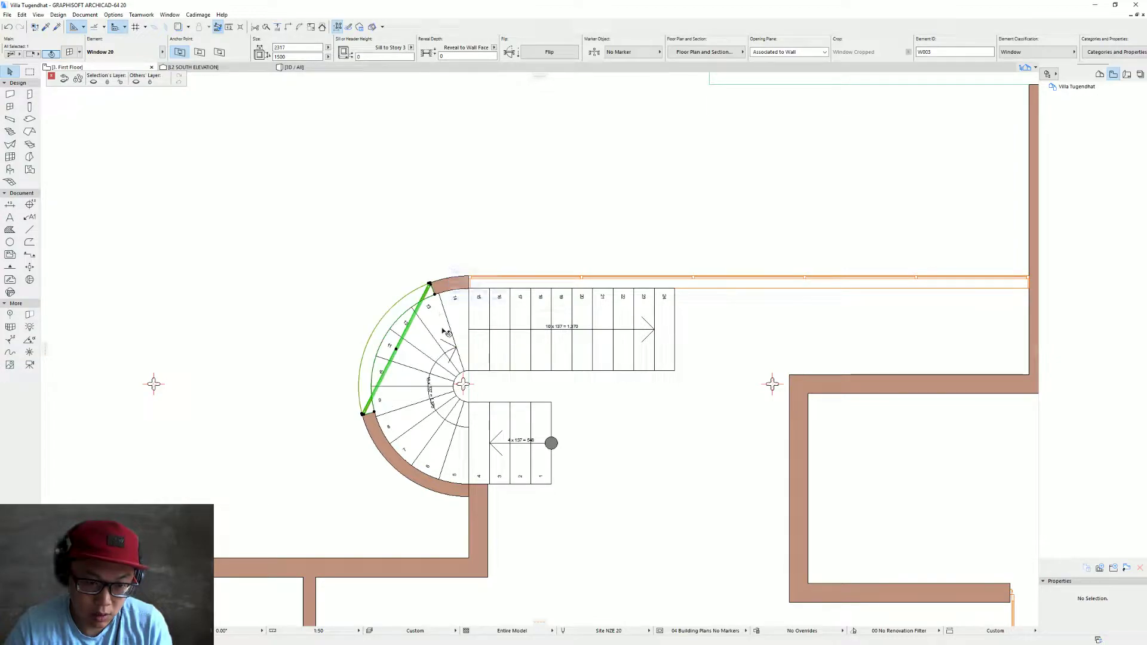
left_click(397, 349)
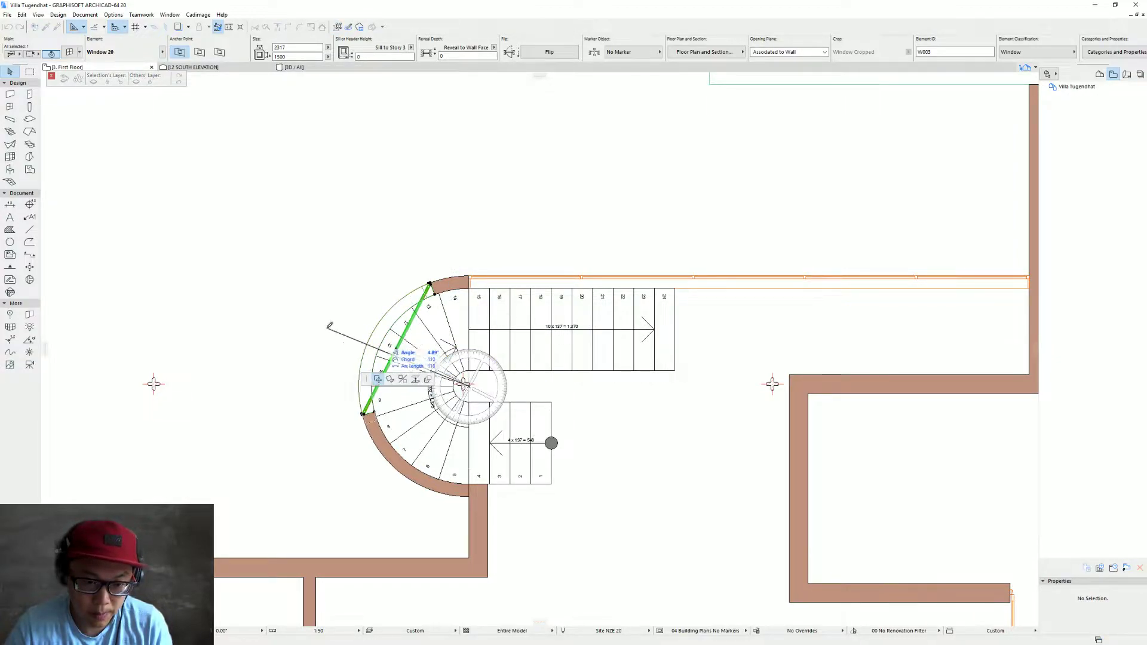
key("Escape")
key("Escape")
key("F3")
left_click_drag(711, 387, 592, 434)
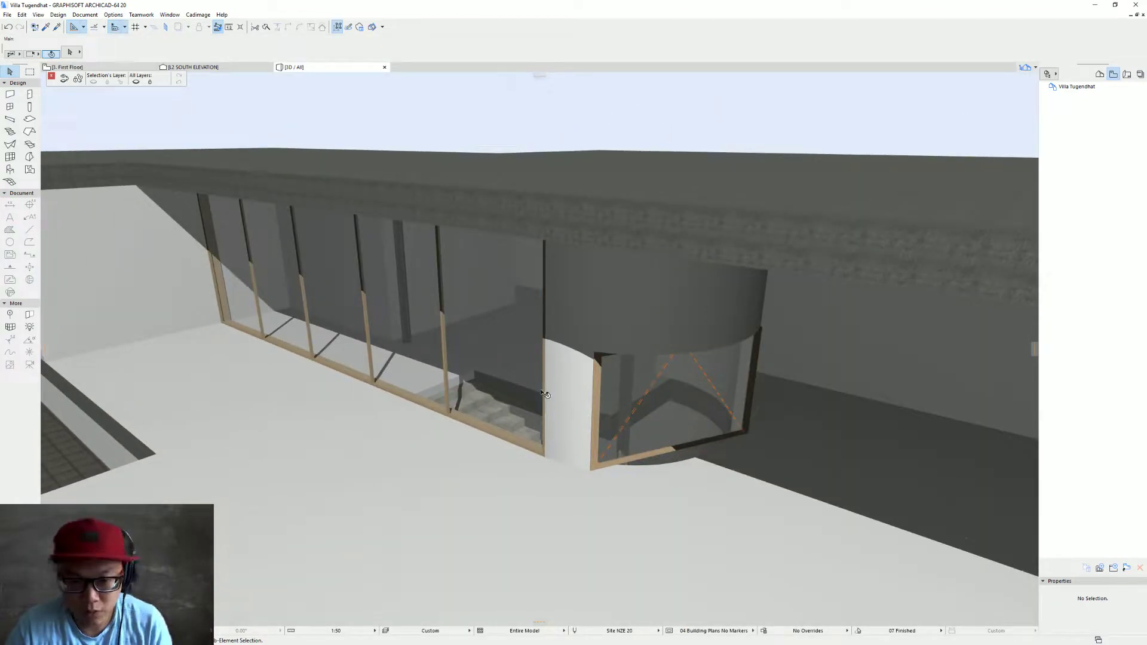
Replace the window with Curved Window 20 from Special Windows 20 and stretch its upper end to the straight glazing
key("F2")
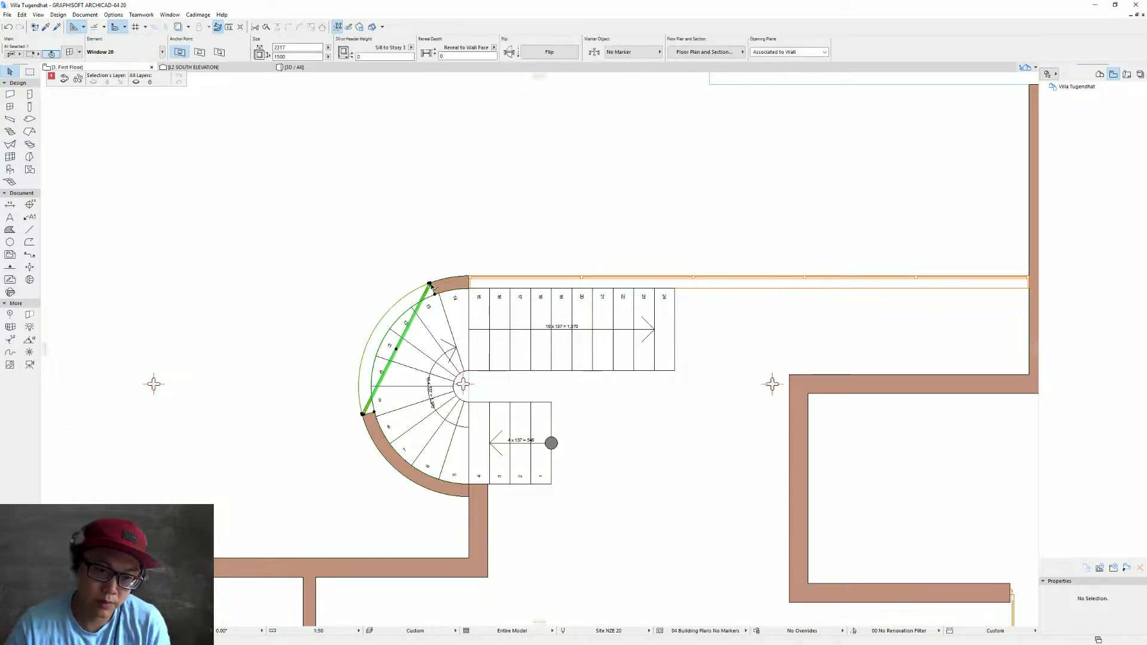
key("ctrl+t")
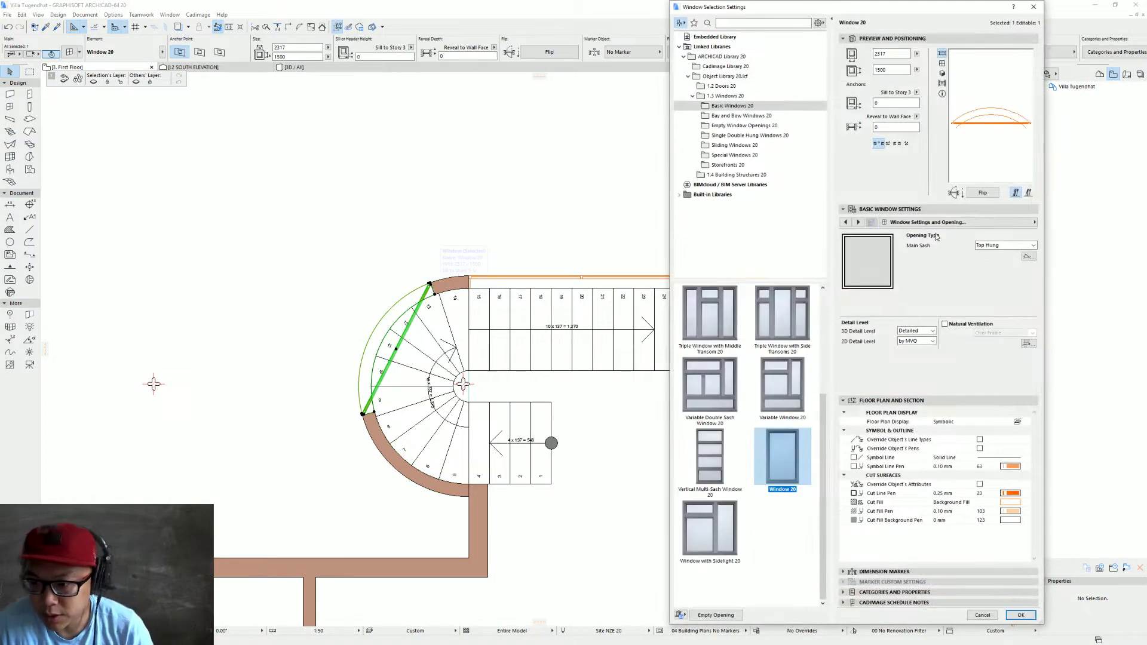
left_click(941, 223)
left_click(747, 156)
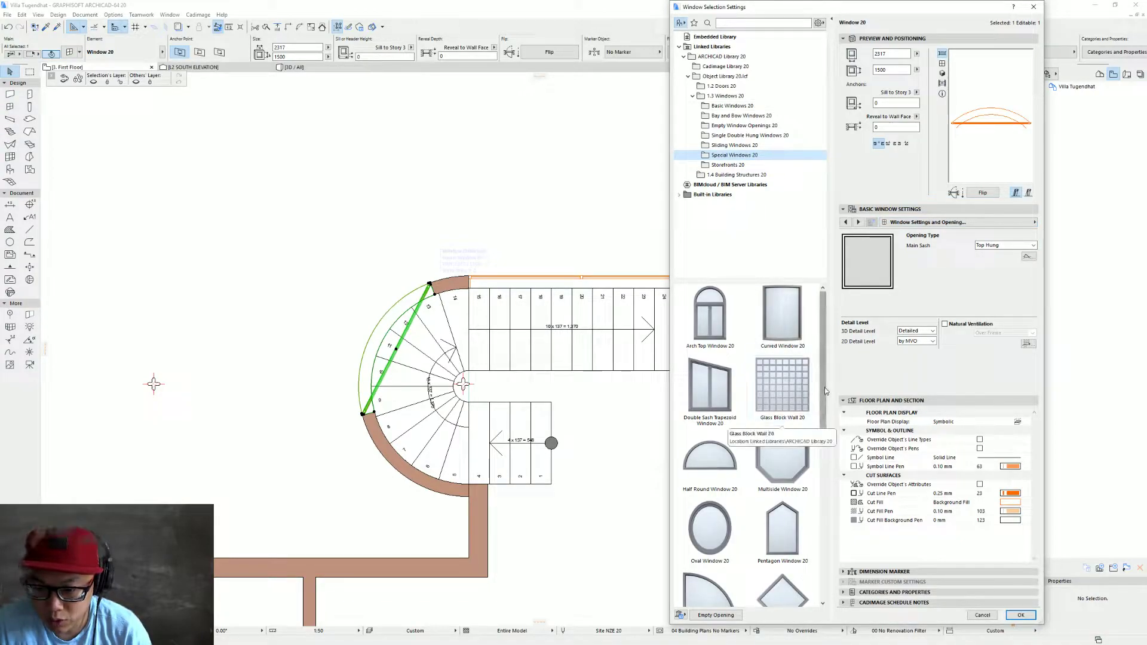
left_click(782, 316)
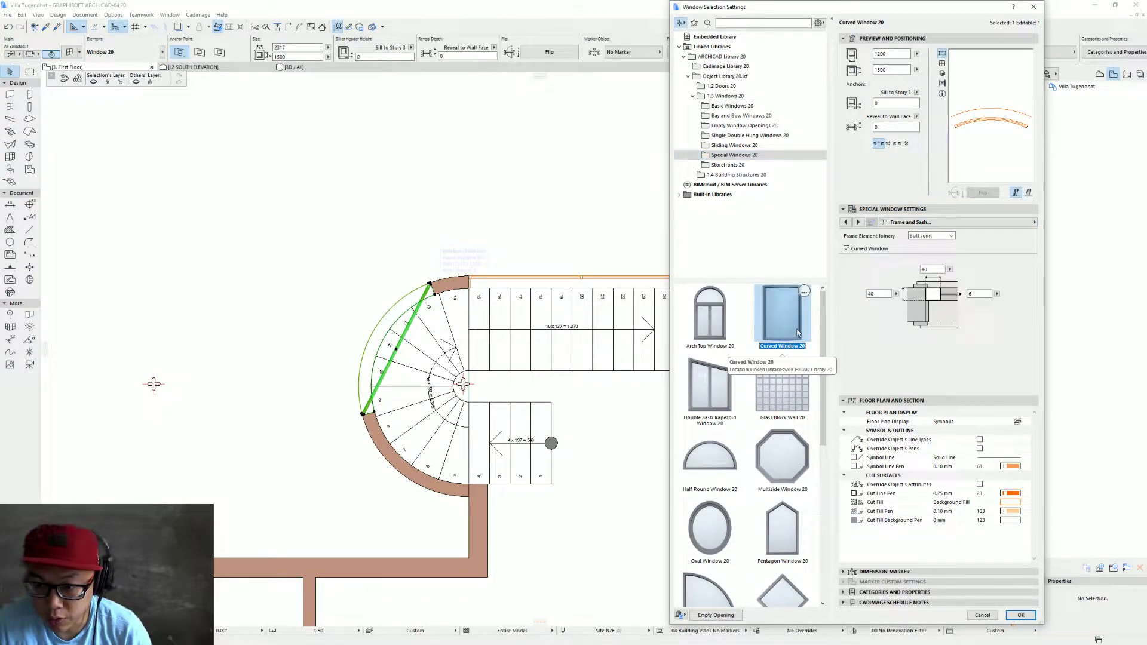
left_click(1020, 614)
left_click(403, 315)
left_click(469, 286)
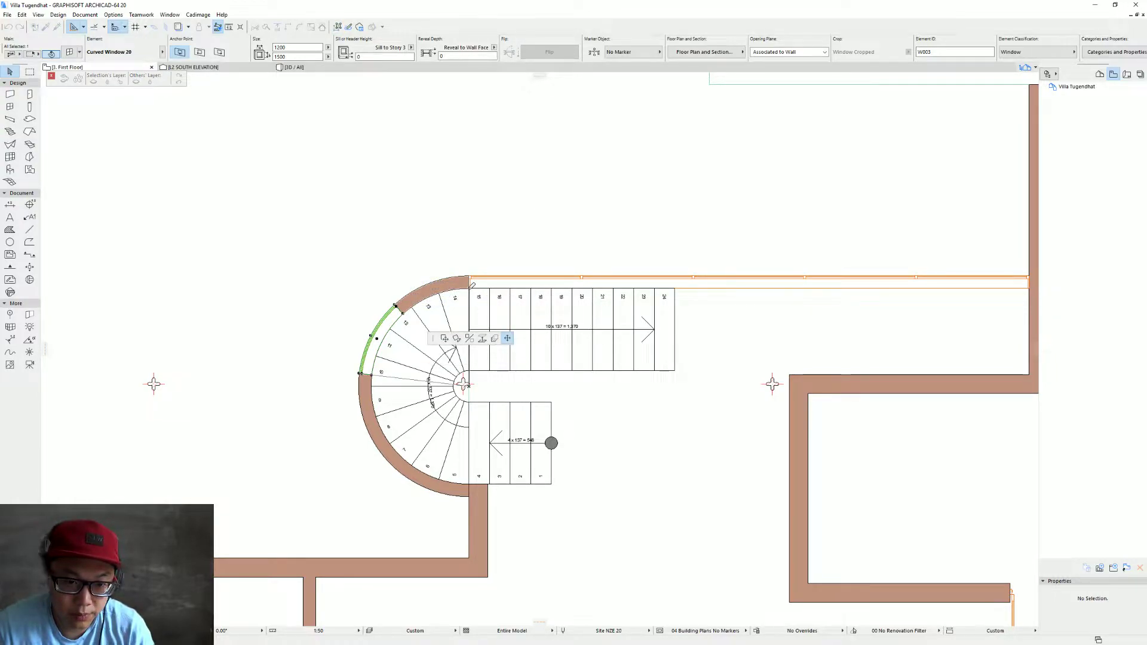
Try stretching the curved window's lower end to the curved wall's end, undo it, and extend the window to about 2923 mm wide
left_click(371, 375)
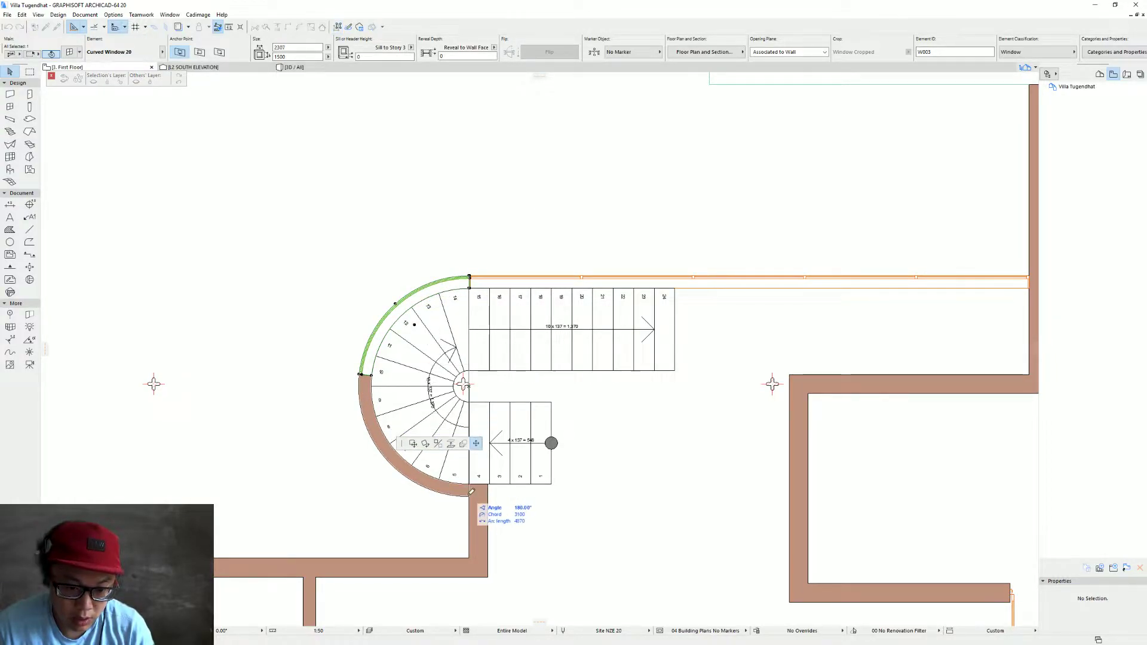
left_click(470, 493)
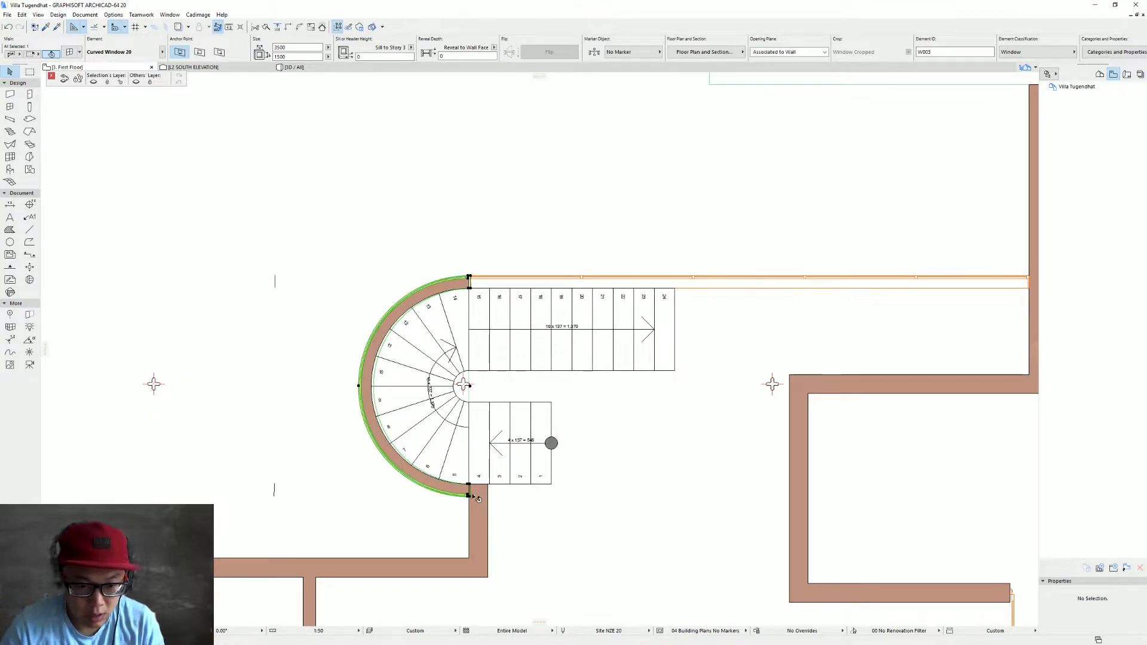
key("ctrl+z")
left_click(371, 376)
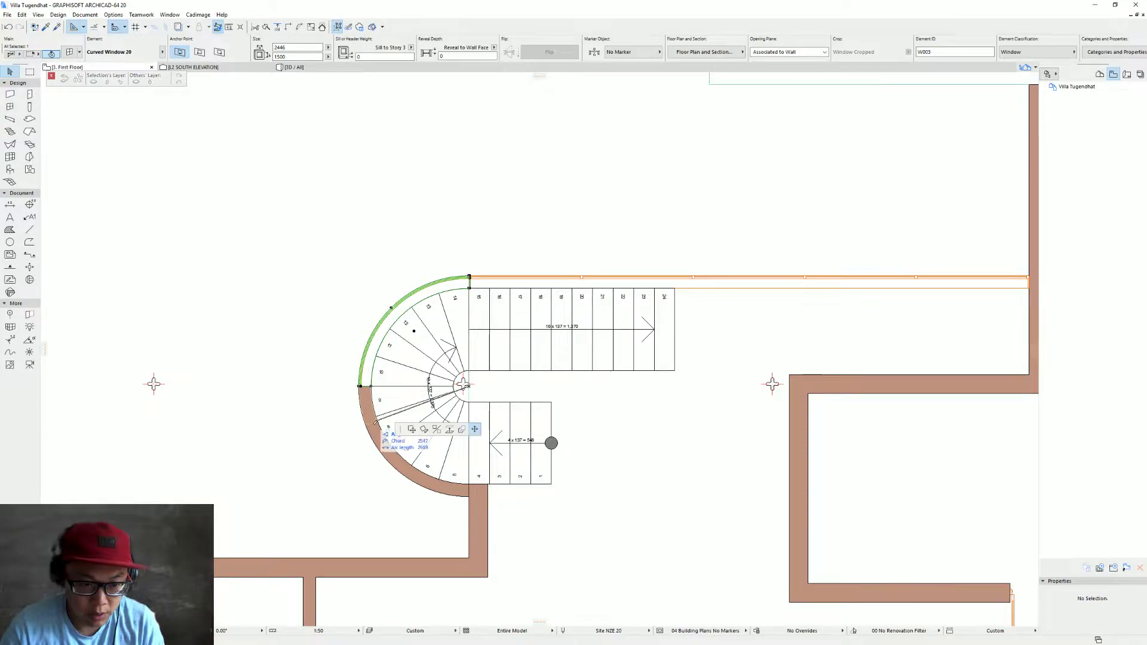
left_click(370, 432)
Try to stretch the curved window's lower end to the inner and outer corners of the curved wall, check it in 3D, and undo it
left_click(379, 431)
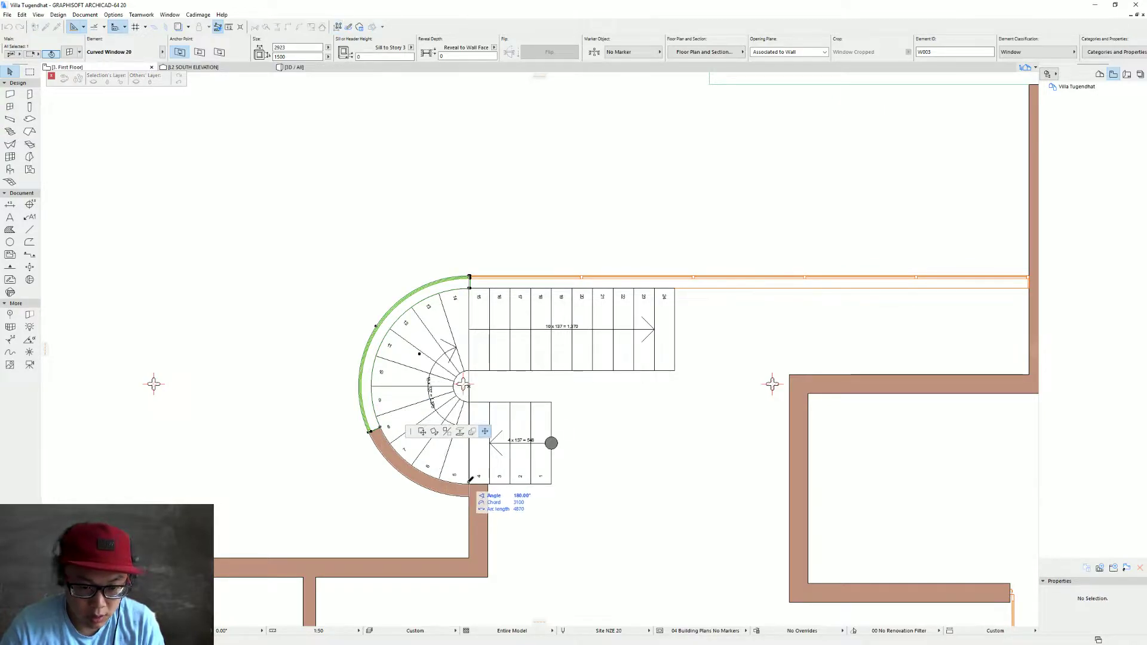
left_click(469, 483)
key("ctrl+z")
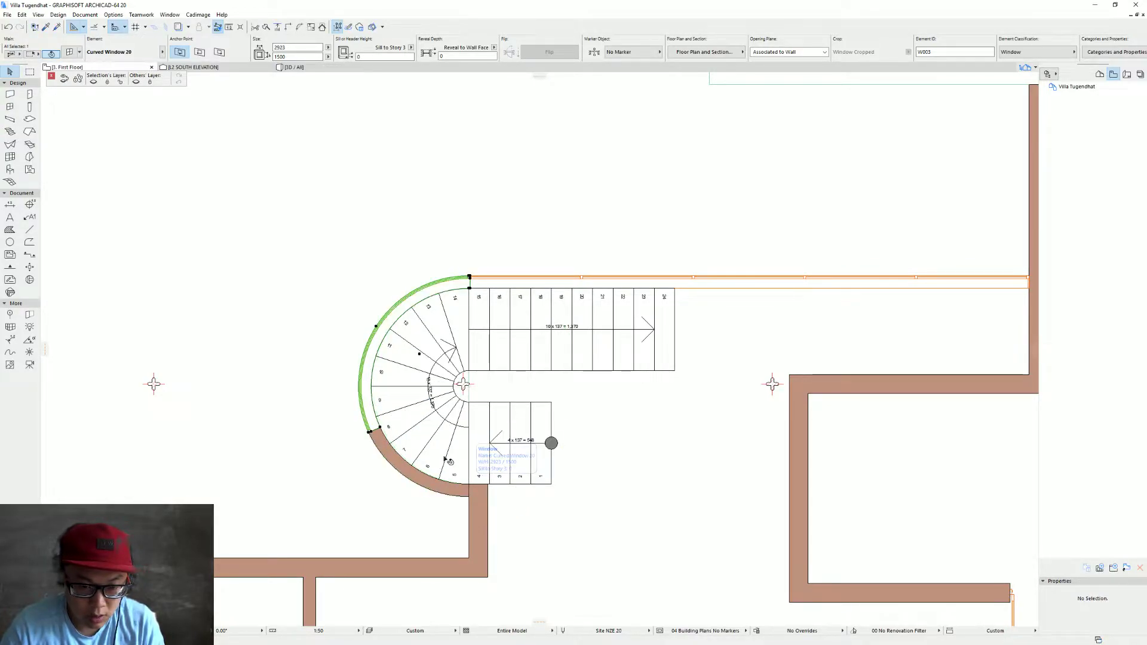
left_click(381, 427)
scroll(470, 492, "up", 3)
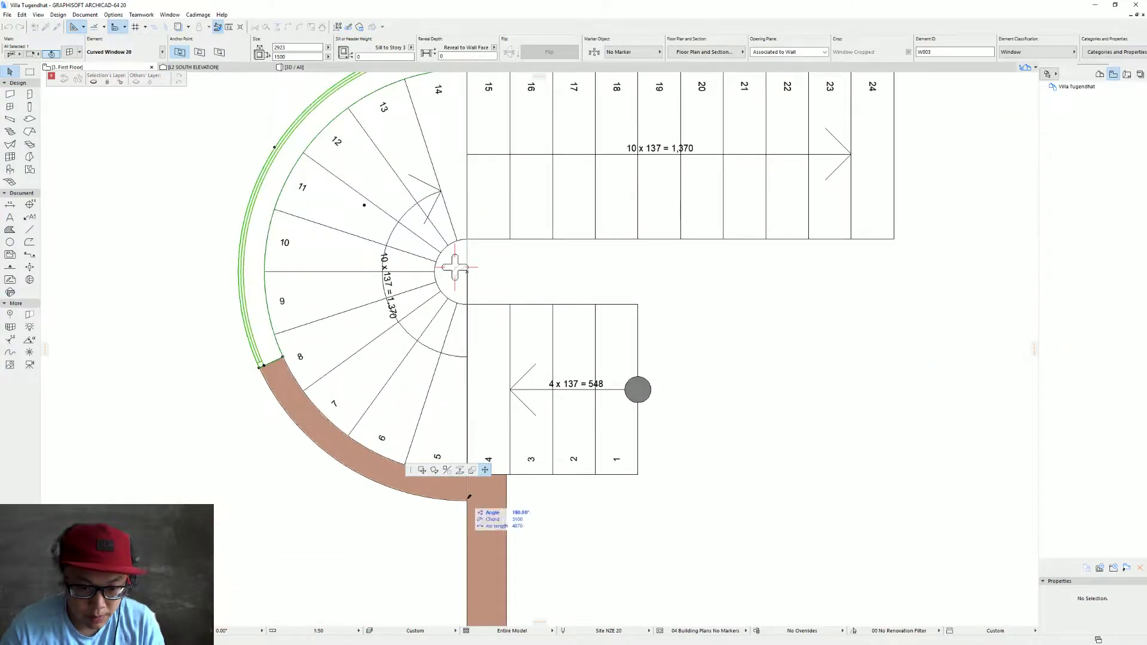
left_click(467, 499)
key("Escape")
key("F3")
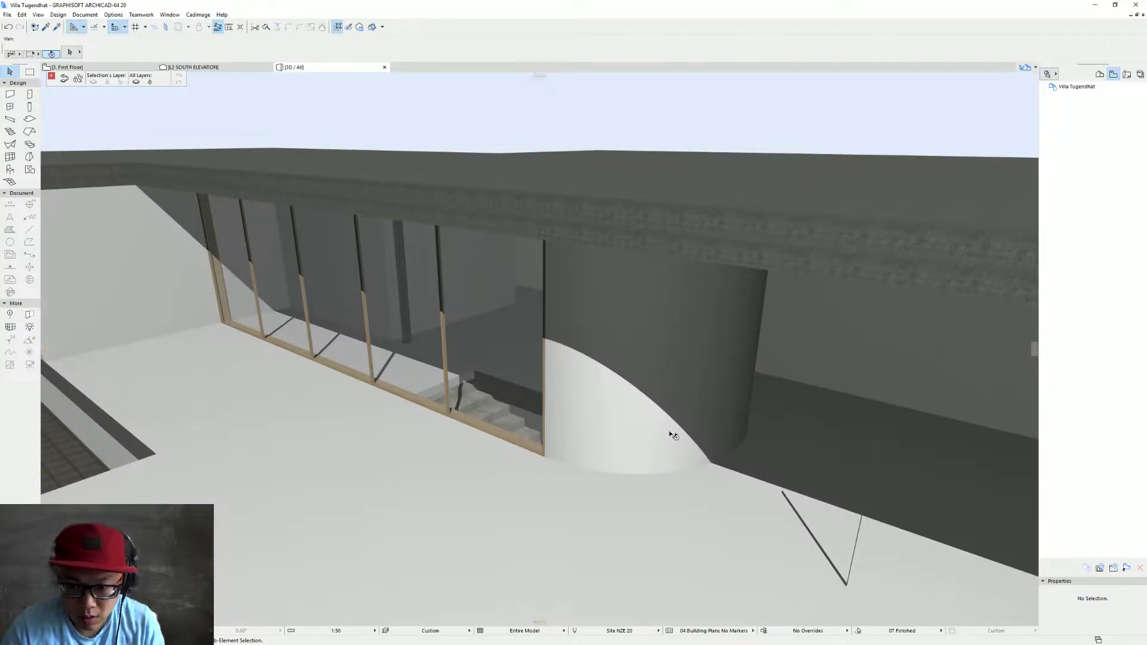
key("F2")
key("ctrl+z")
Extend the curved window's lower end to the line between stair treads 5 and 6 and check the result in 3D
left_click(285, 361)
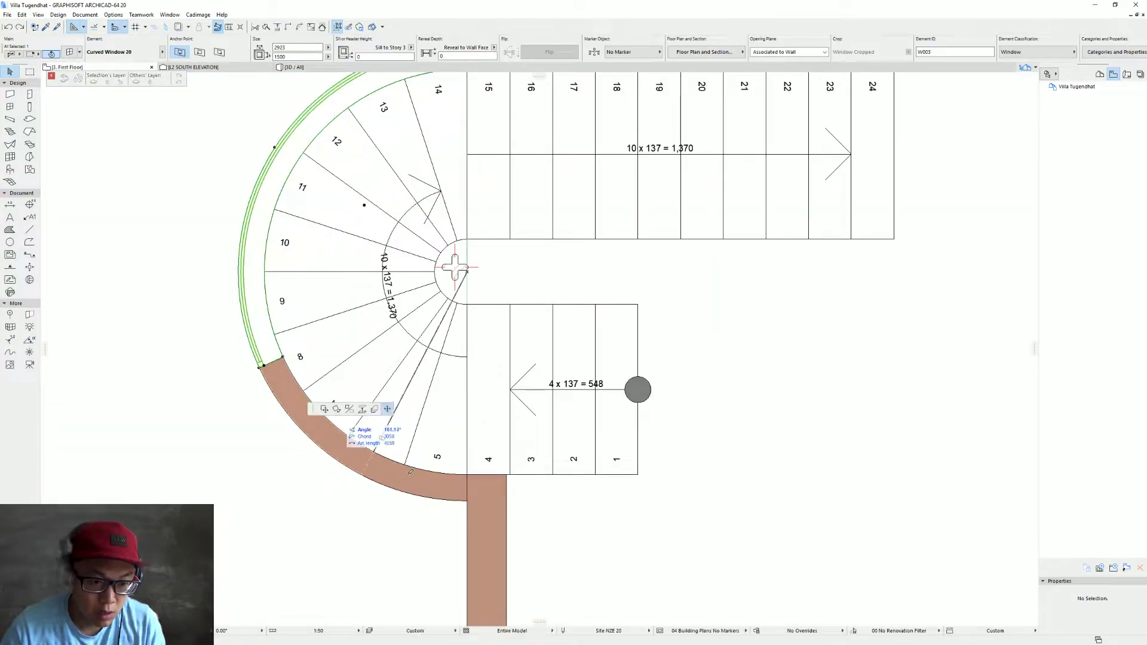
left_click(406, 468)
key("Escape")
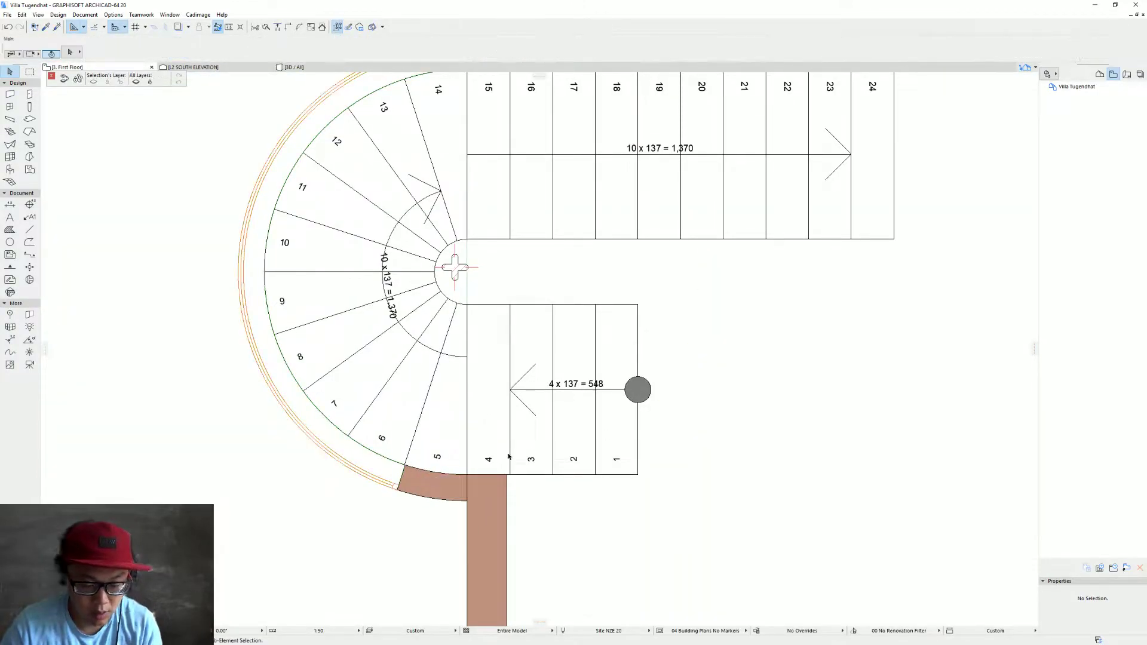
key("F3")
scroll(545, 384, "up", 3)
middle_click_drag(545, 383, 726, 429, "shift")
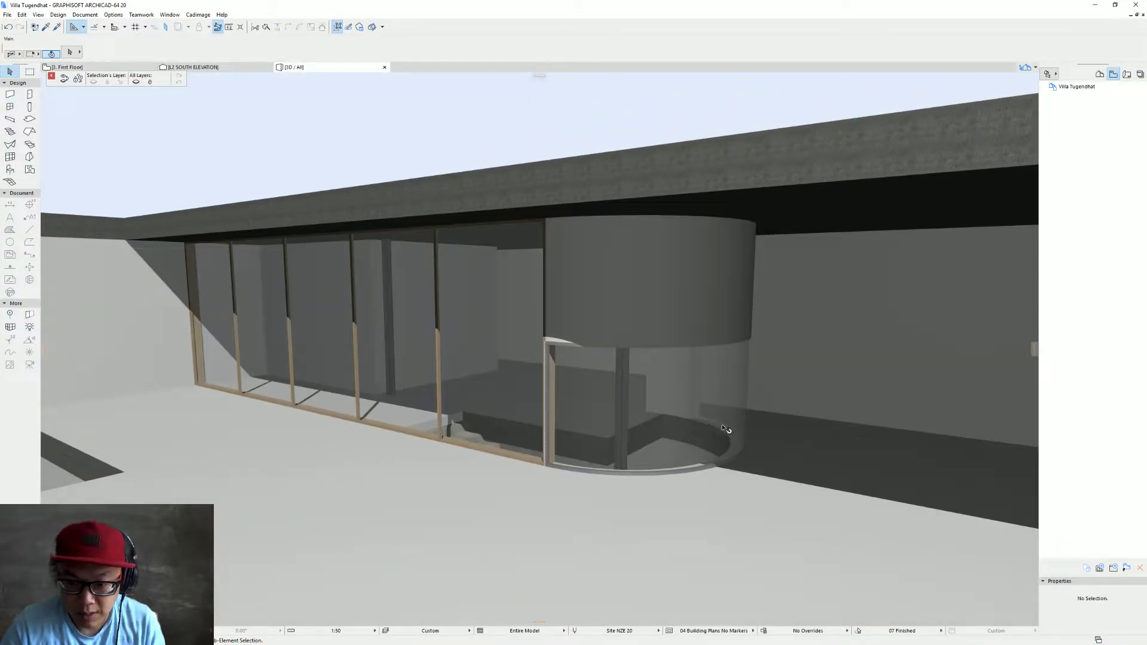
left_click(686, 472)
key("F2")
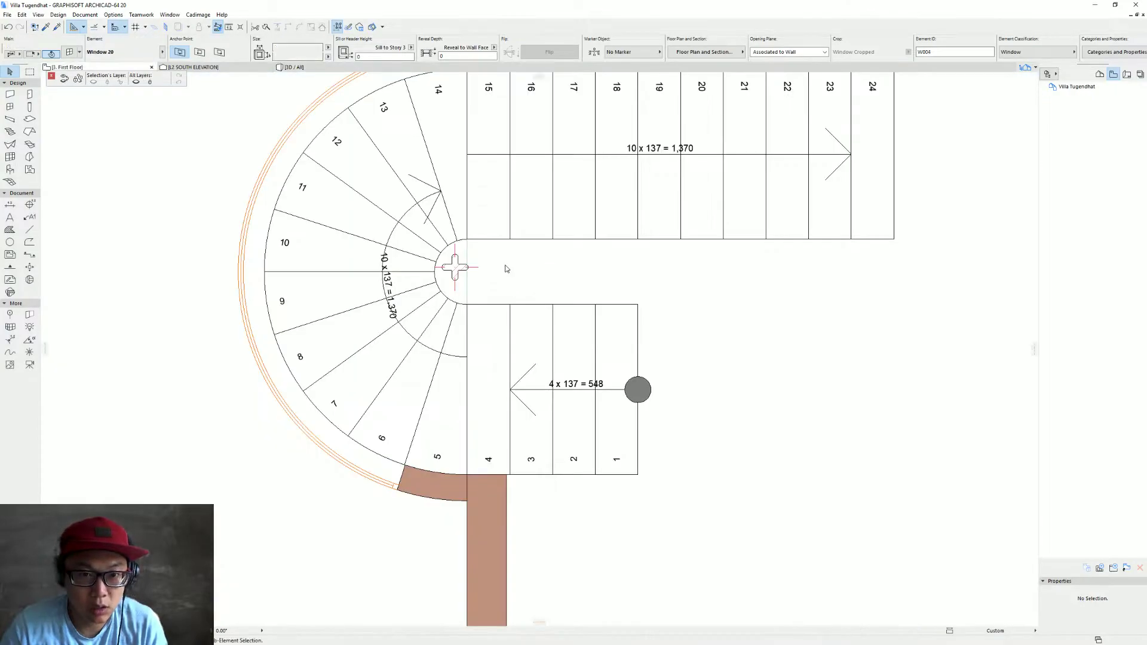
Pull the curved window's upper end back to the junction with the straight window, in line with the start of tread 15
scroll(499, 322, "up", 5)
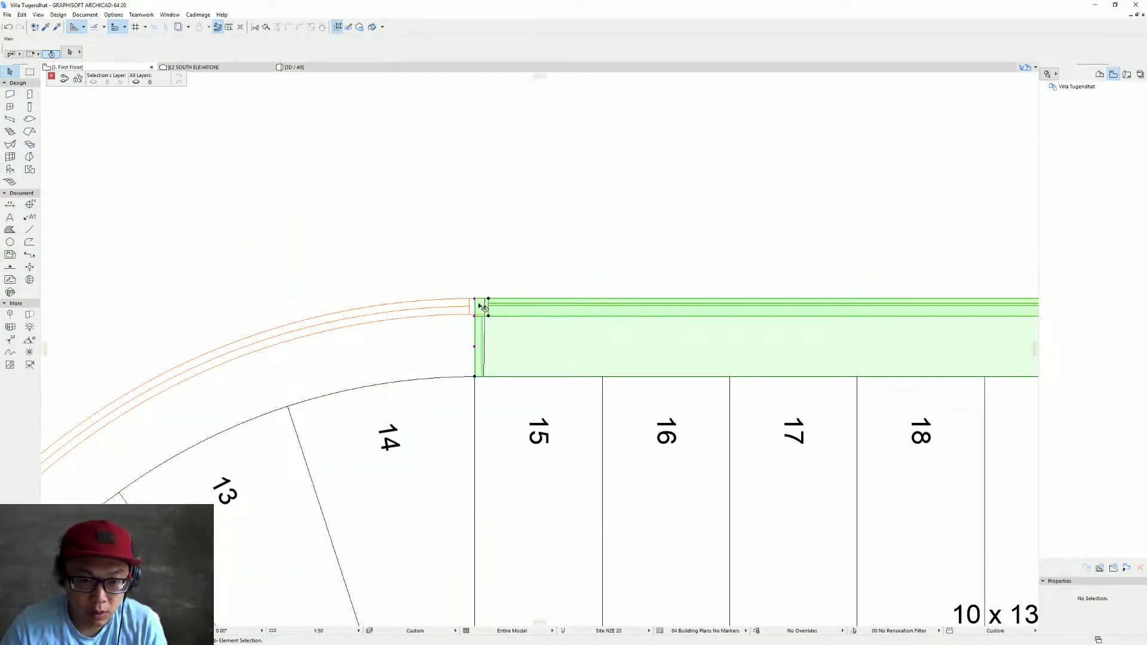
left_click(457, 306)
left_click(482, 315)
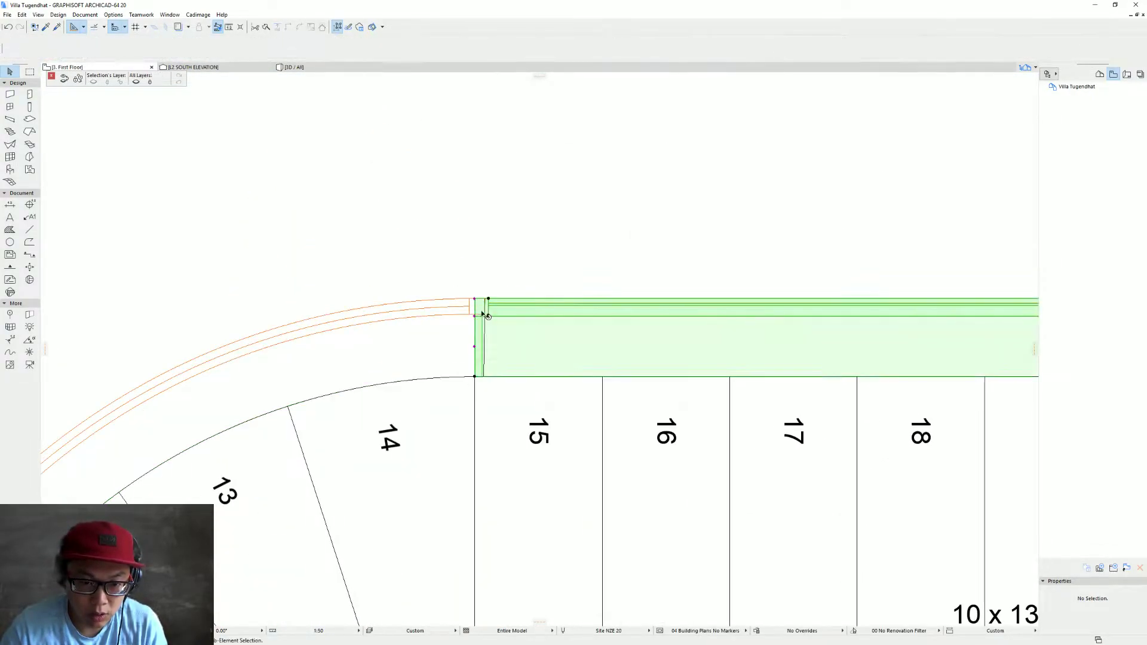
left_click(469, 315)
left_click(484, 377)
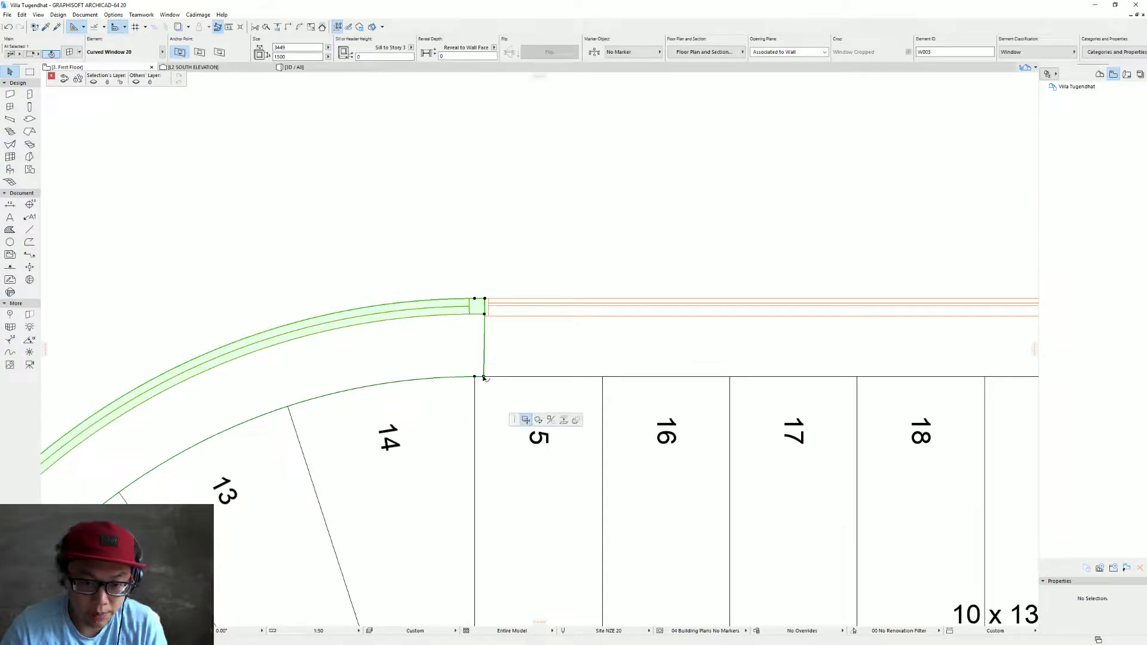
left_click(474, 377)
Try to extend the curved window's lower end to the straight wall and to just short of it, undoing both stretches
scroll(474, 390, "down", 4)
middle_click_drag(475, 390, 462, 31)
scroll(459, 78, "down", 1)
left_click(400, 426)
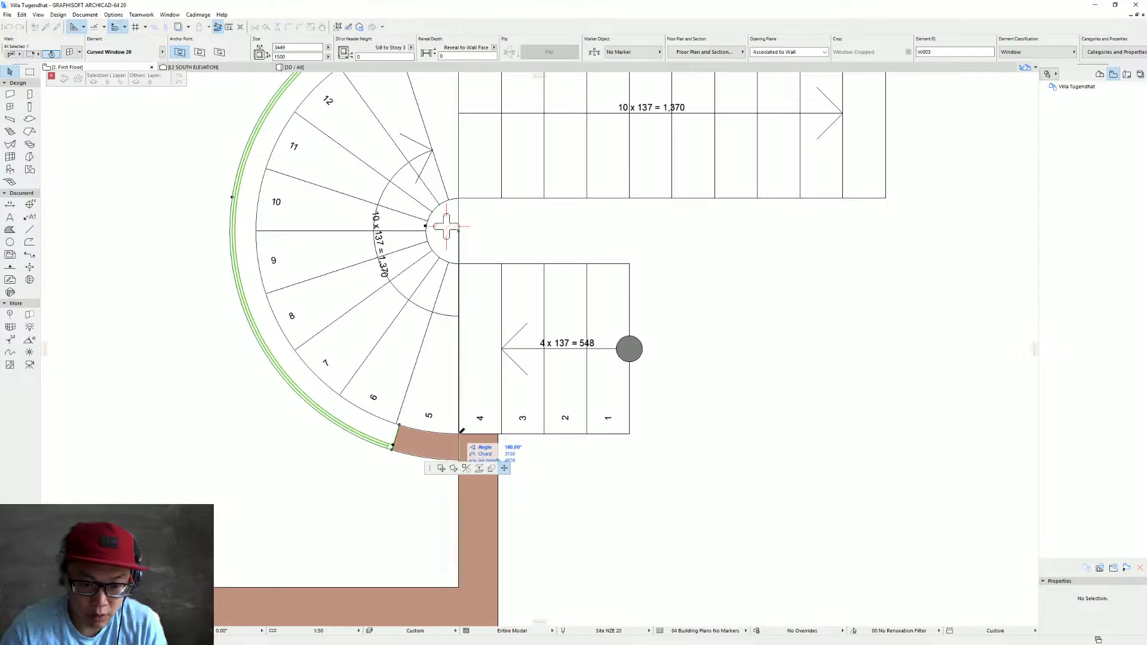
left_click(459, 435)
key("ctrl+z")
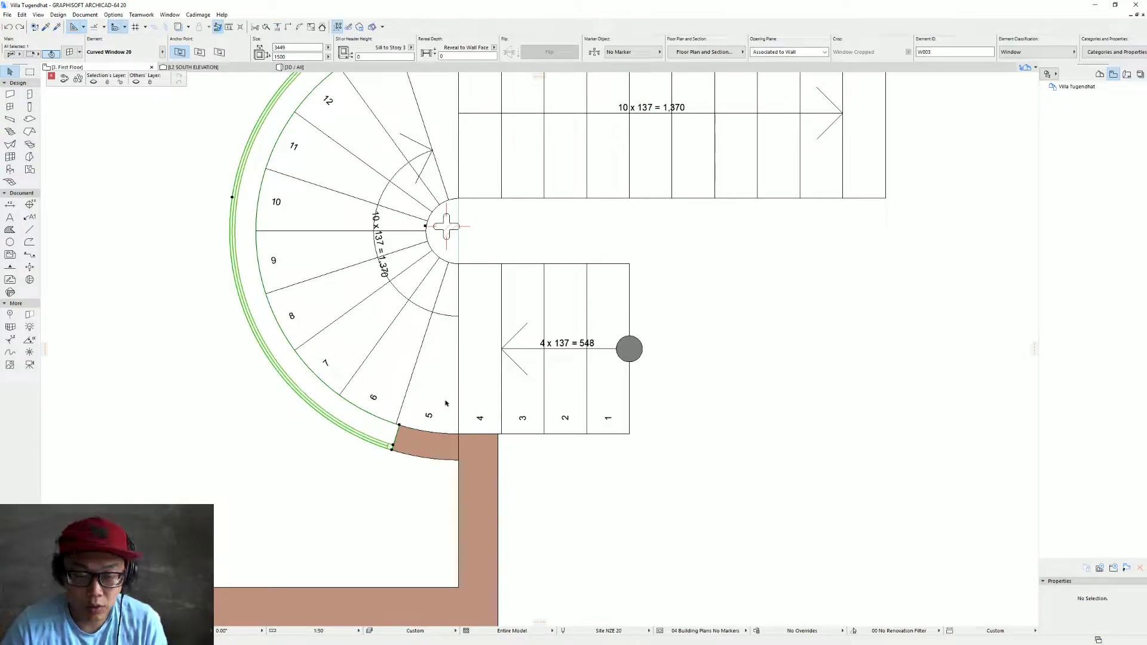
left_click(400, 426)
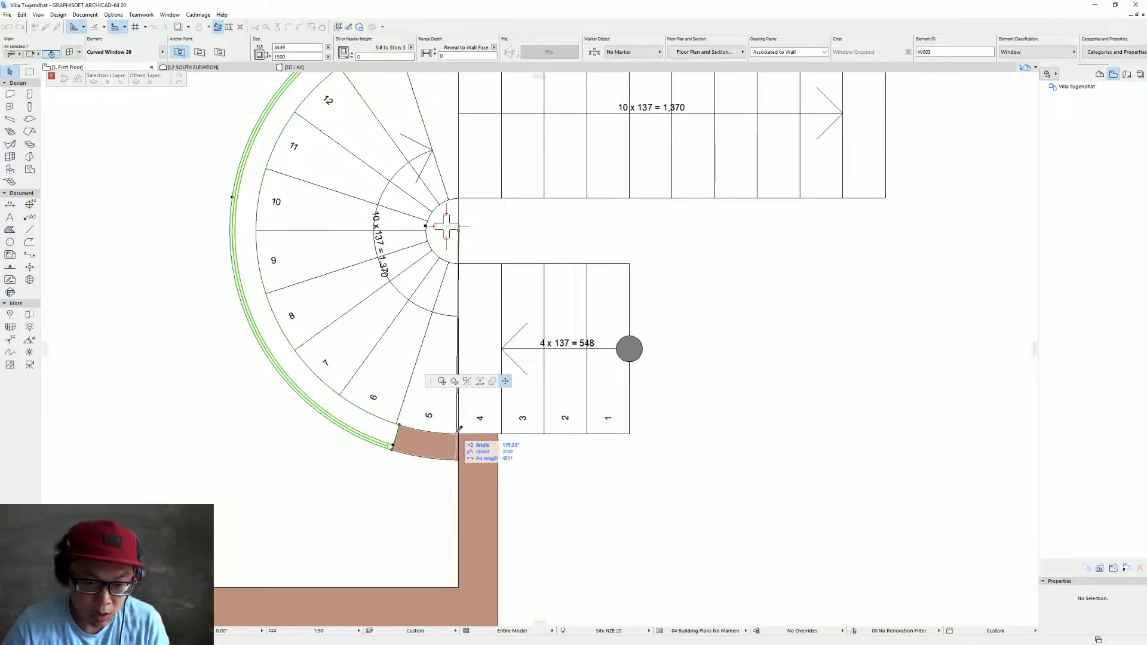
left_click(456, 436)
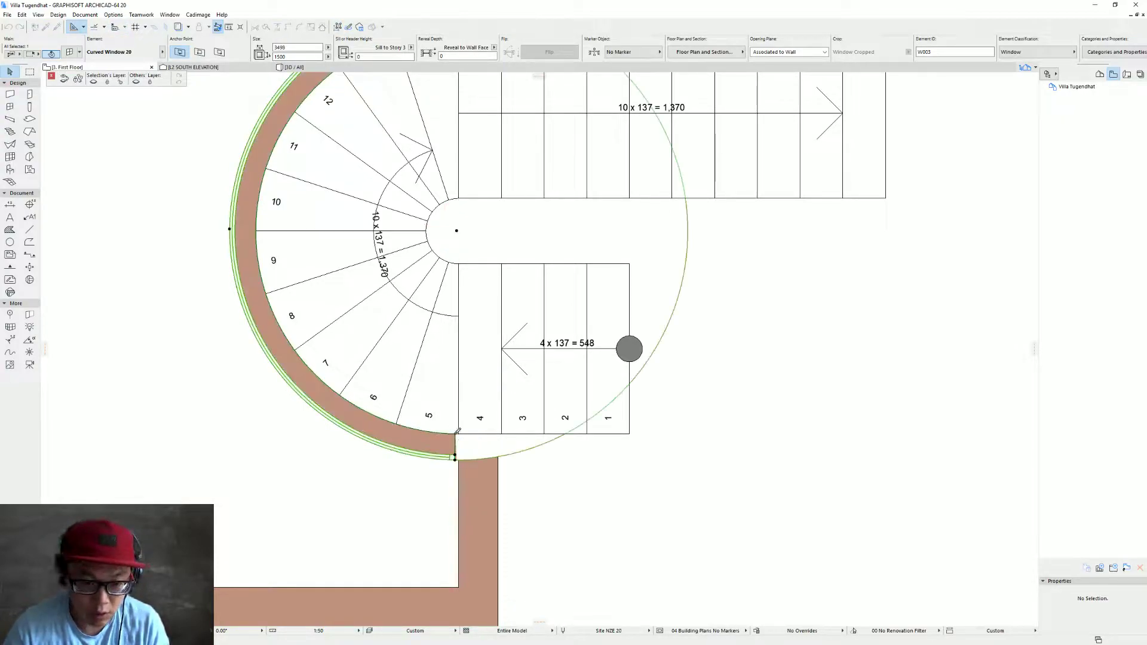
key("ctrl+z")
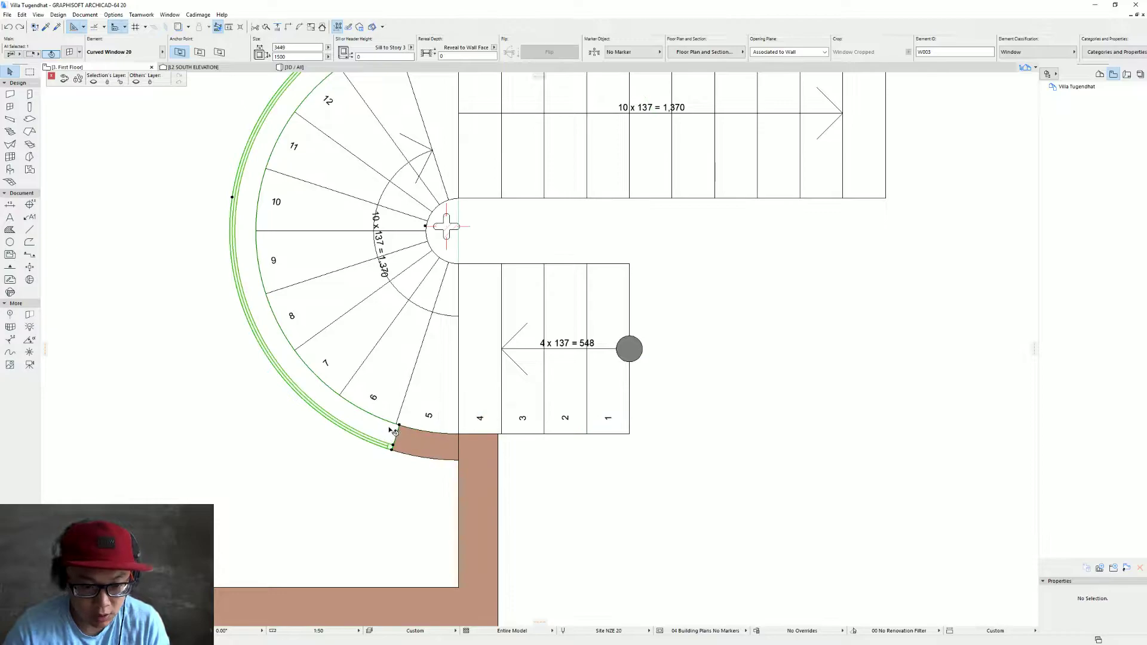
Extend the curved window's lower end to slightly before the straight wall, making the window about 3490 mm wide
left_click(400, 425)
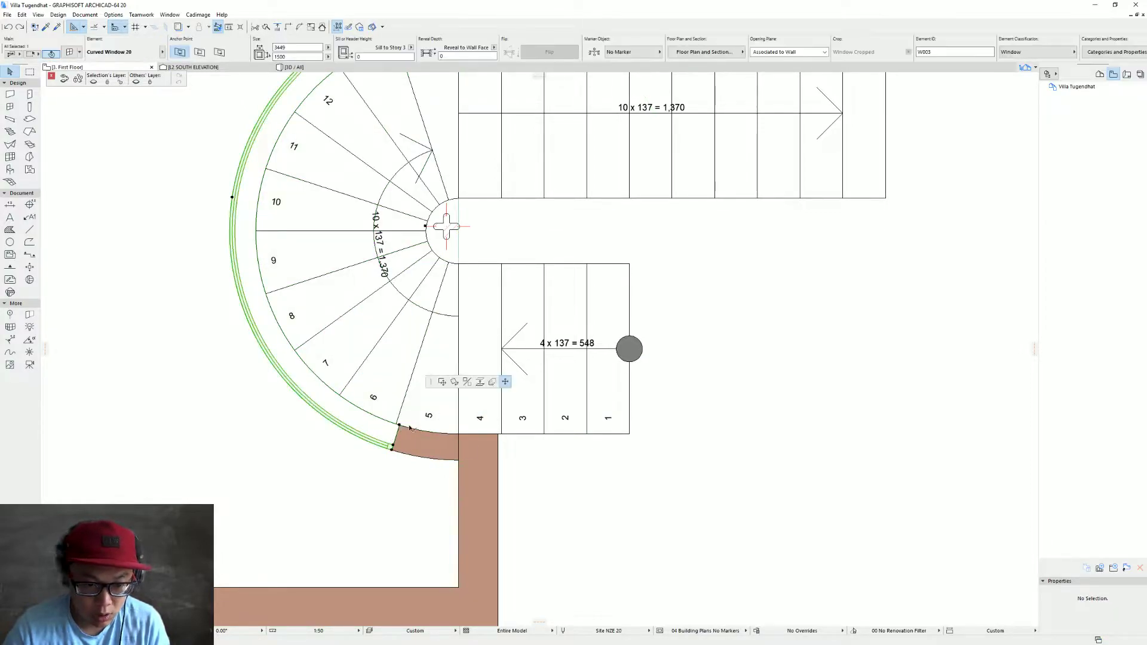
left_click(442, 431)
left_click(442, 433)
left_click(453, 435)
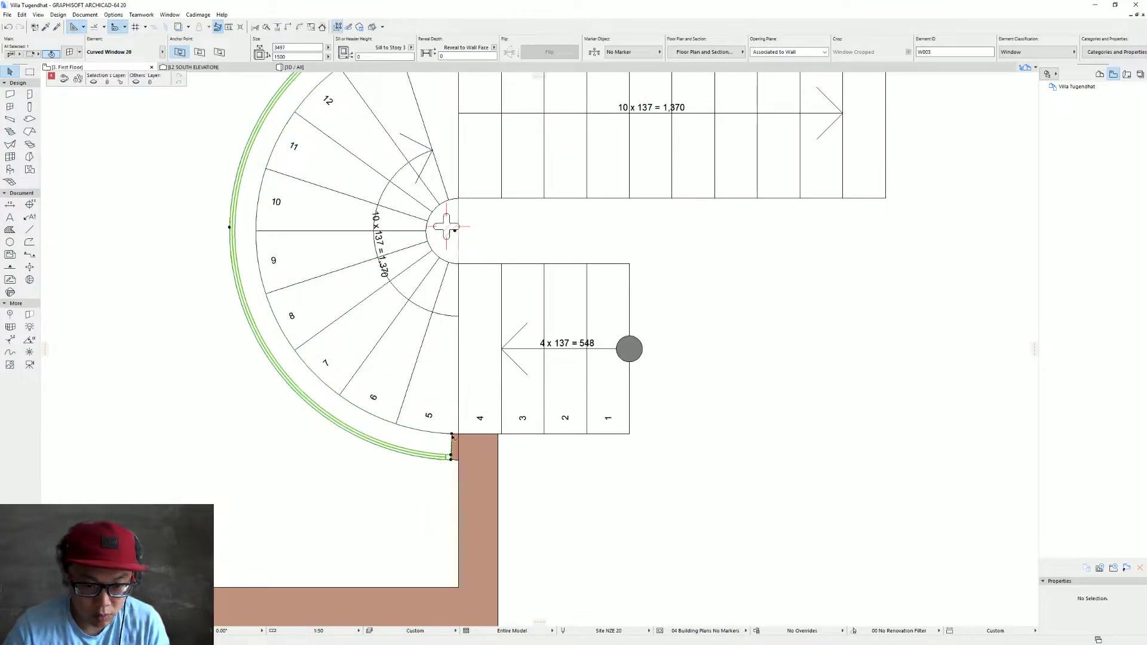
Extend the curved window's lower end slightly closer to the straight wall, making the window 3497 mm wide
left_click(452, 434)
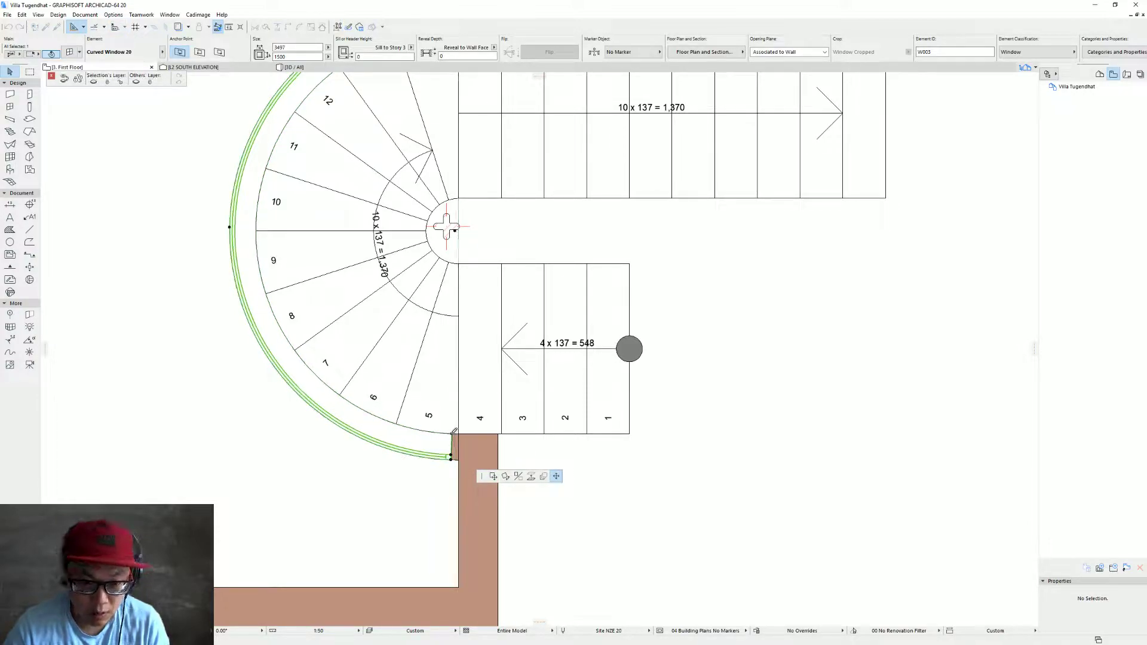
left_click(456, 434)
scroll(452, 437, "up", 2)
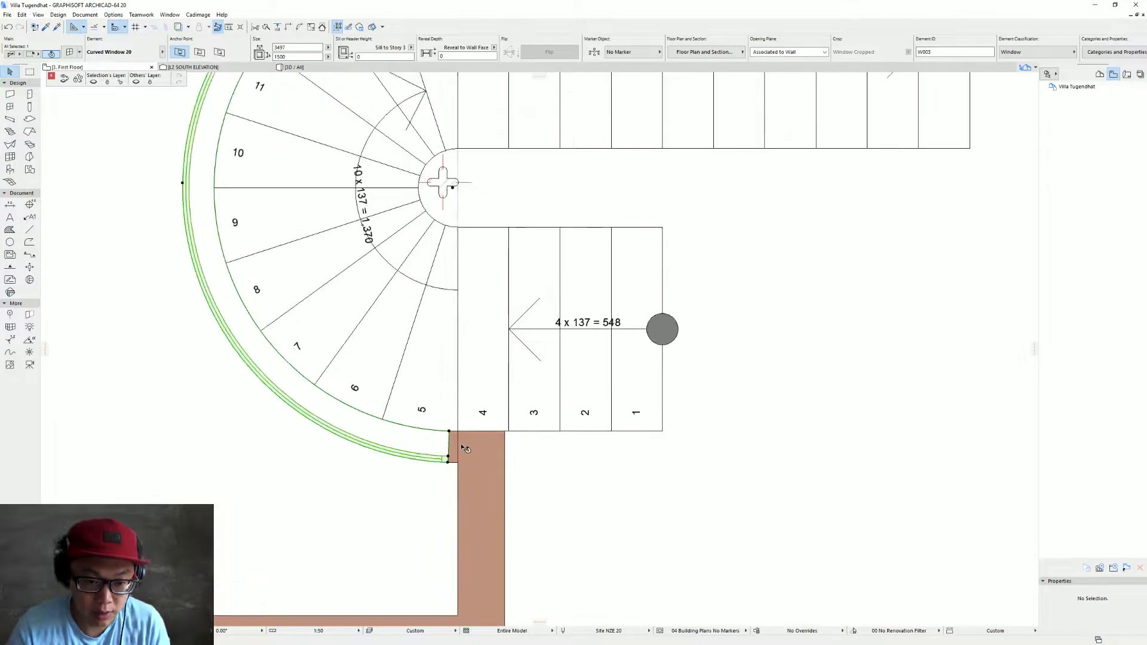
left_click(450, 447)
scroll(447, 443, "down", 2)
middle_click_drag(447, 443, 446, 568)
key("Escape")
left_click(445, 131)
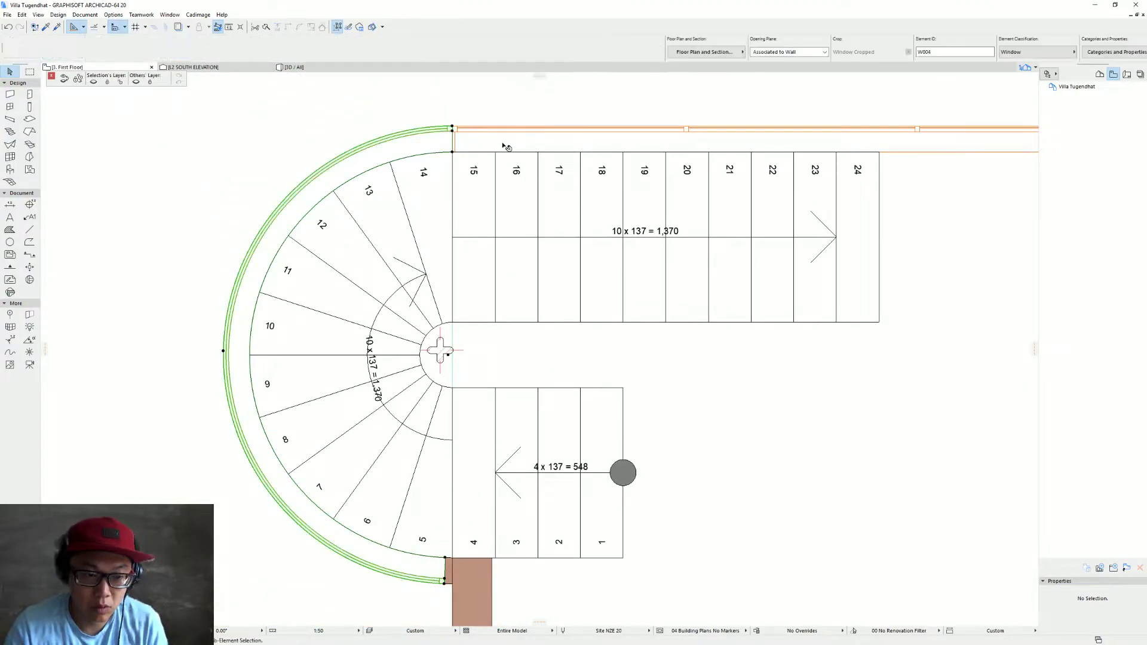
In the 3D view, stretch the curved window's top up to the straight window's head height, making it 2900 mm high
key("F3")
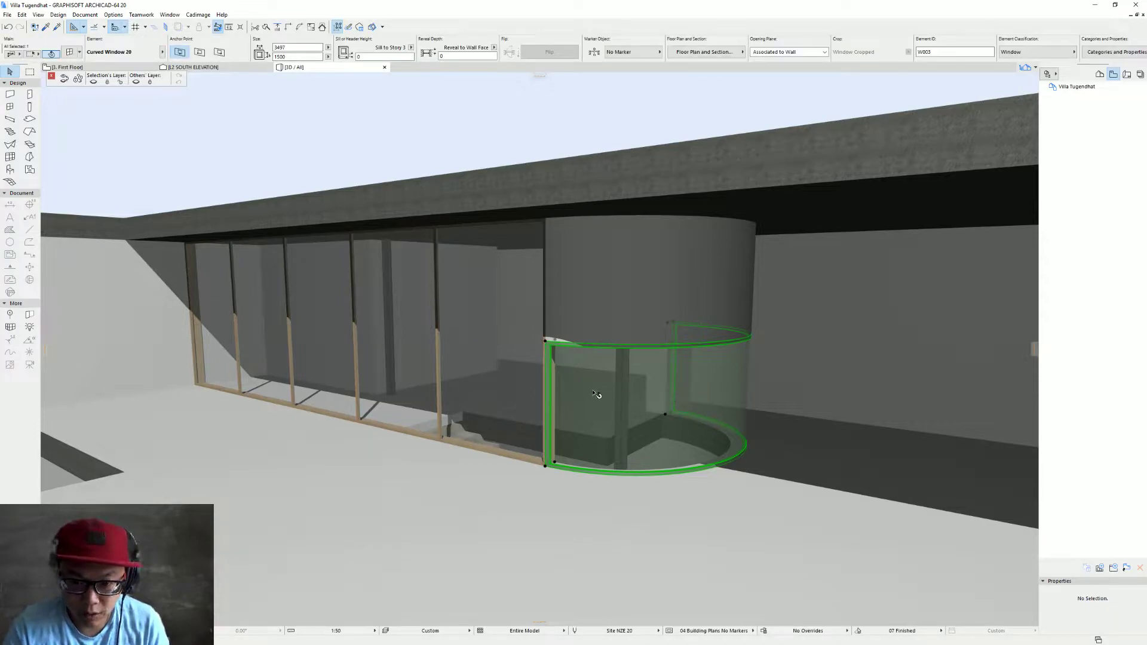
left_click(554, 341)
key("Escape")
key("Escape")
left_click(546, 344)
left_click(546, 342)
left_click(599, 284)
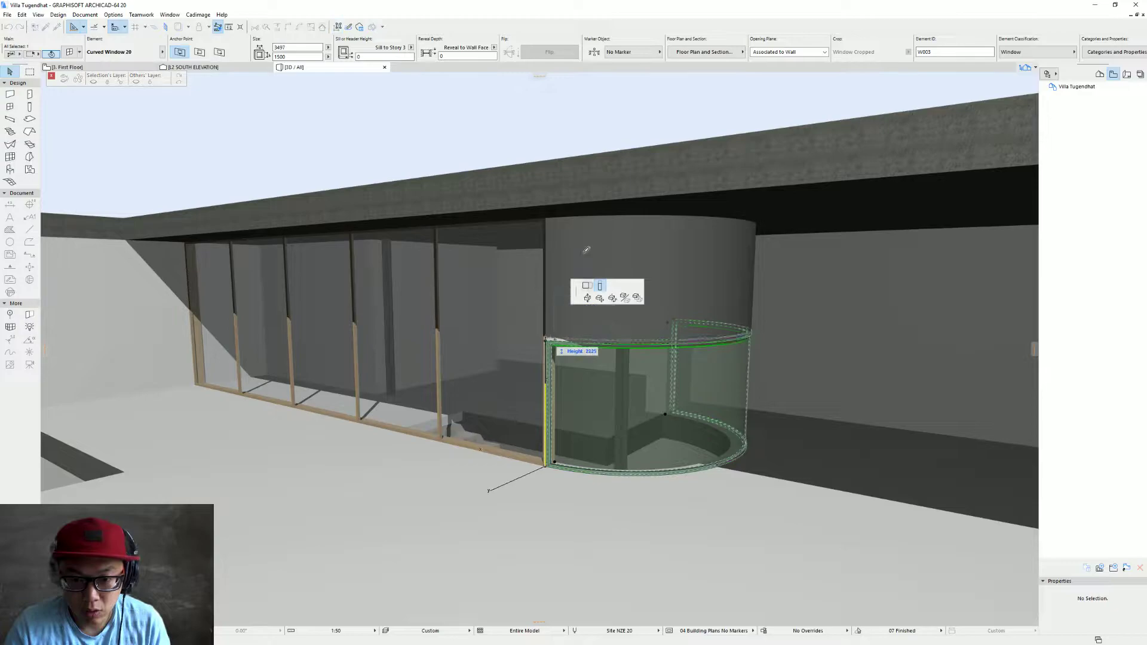
left_click(546, 218)
middle_click_drag(473, 361, 723, 403, "shift")
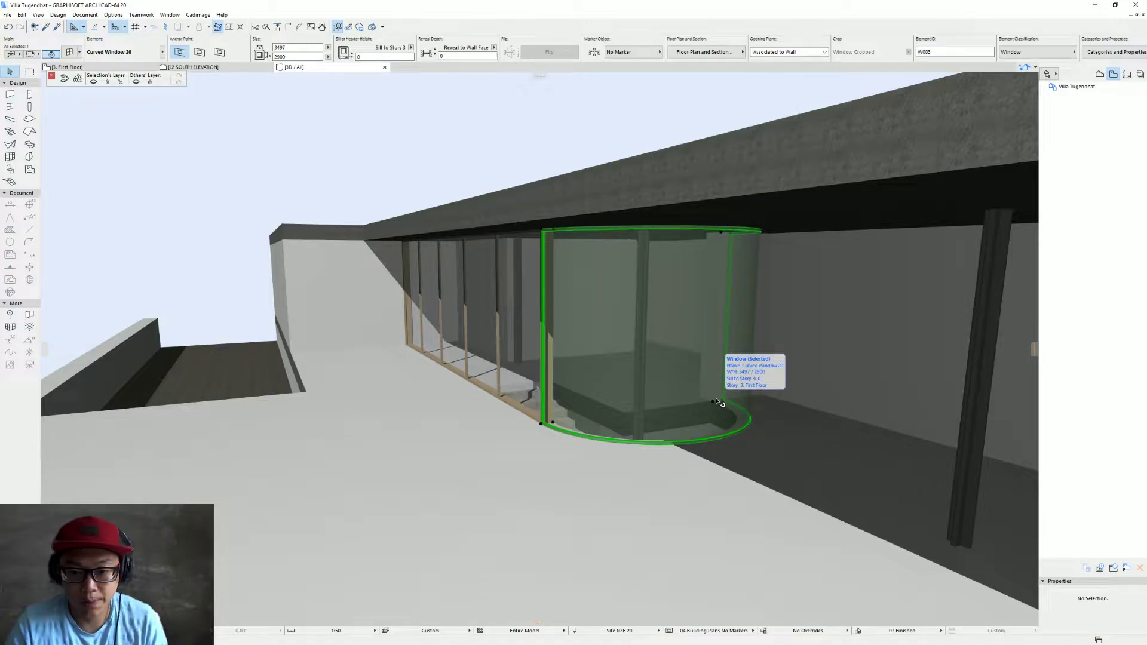
Set the curved window's sash type to H-V Grid with 1 pane vertically and 3 panes horizontally
double_click(720, 403)
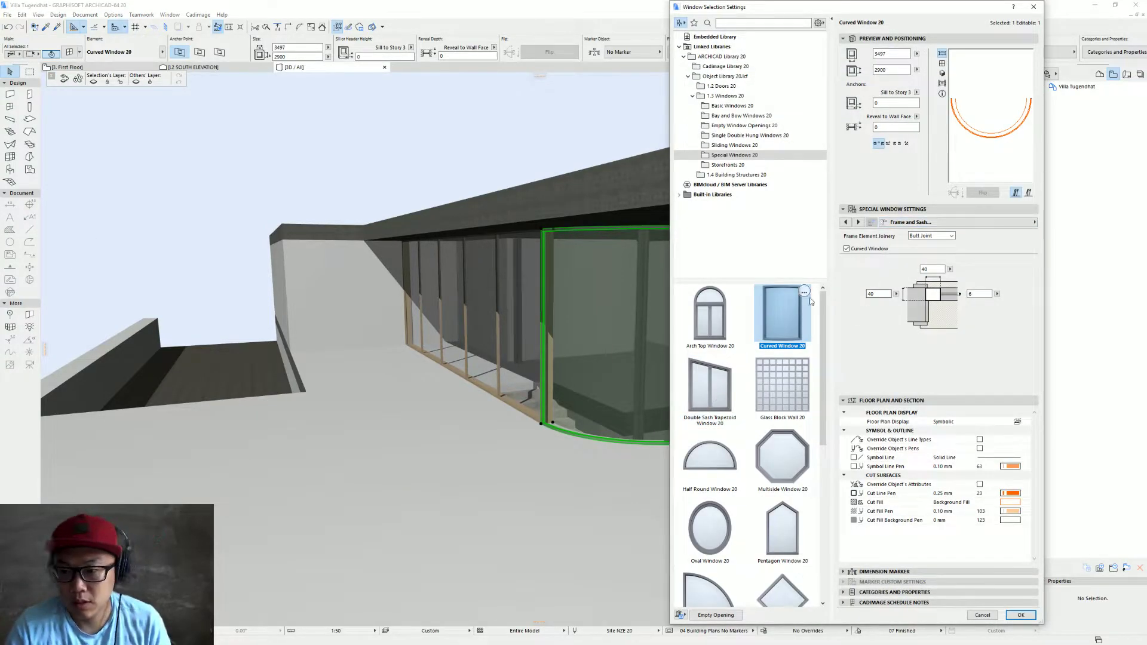
left_click(947, 222)
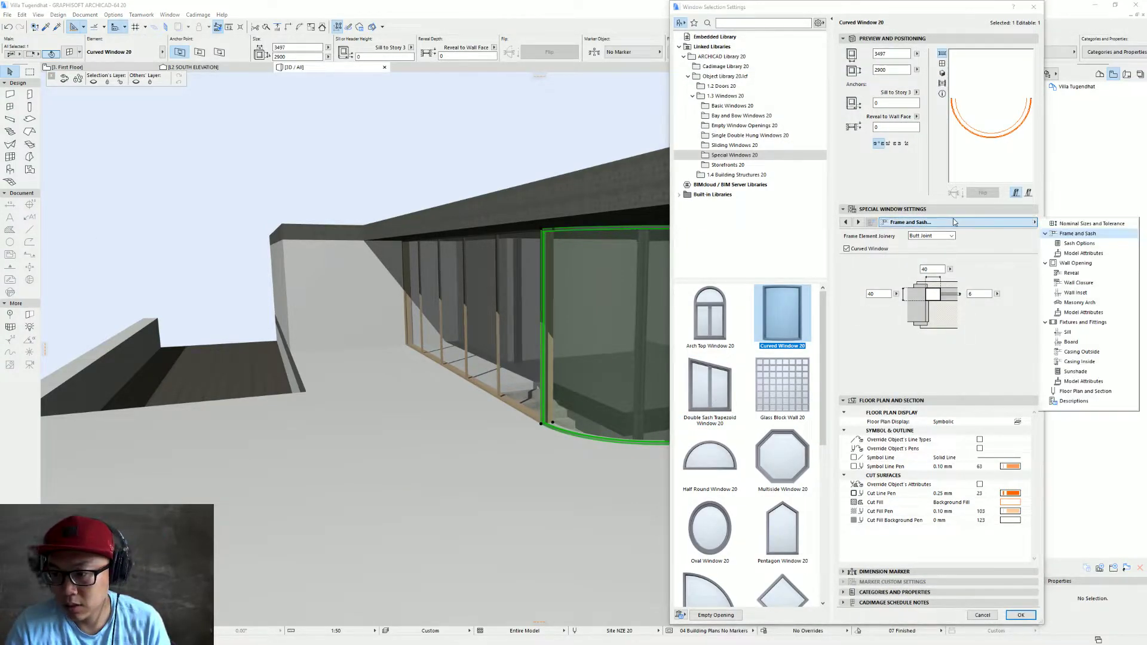
left_click(1101, 254)
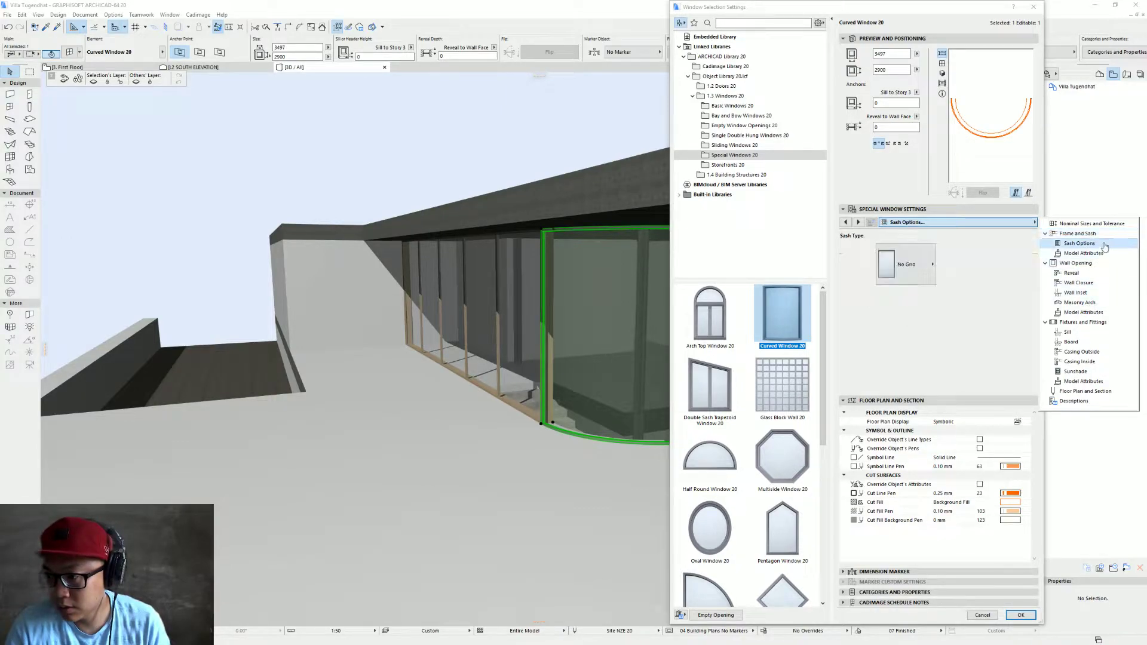
left_click(1078, 243)
left_click(906, 263)
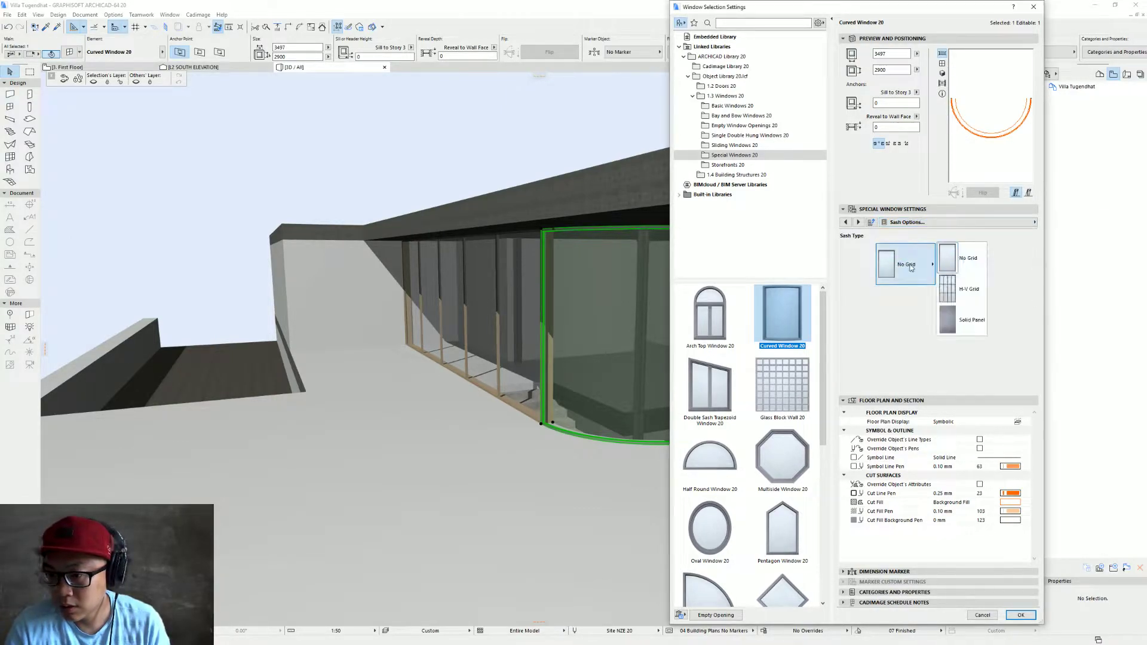
left_click(971, 294)
left_click(1024, 246)
type("1")
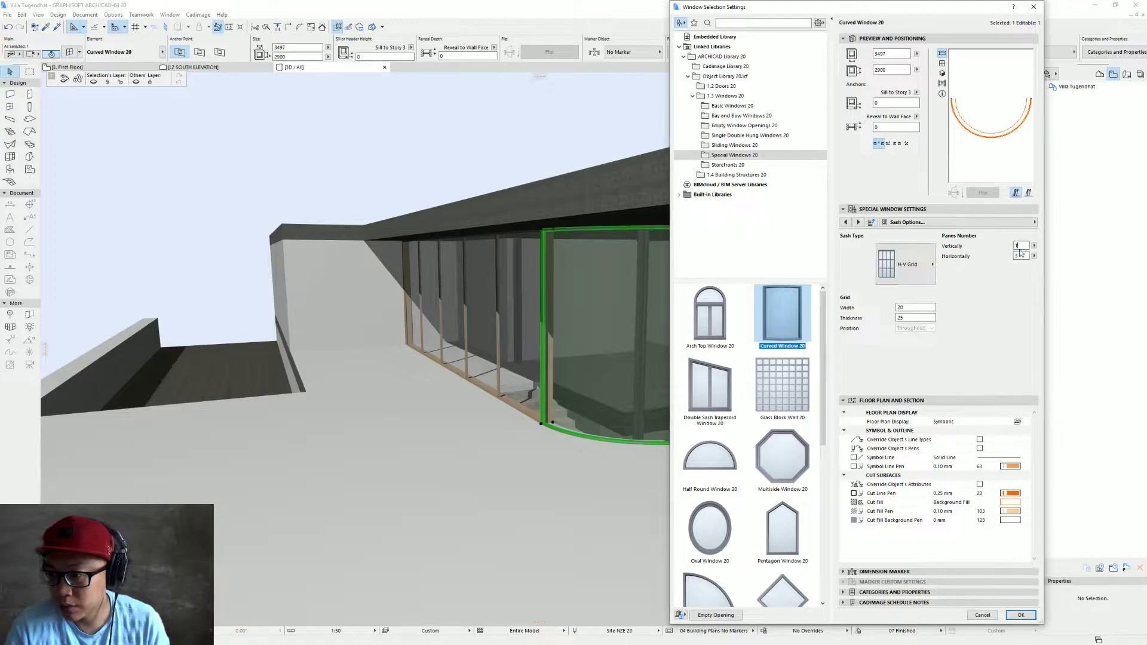
left_click(942, 73)
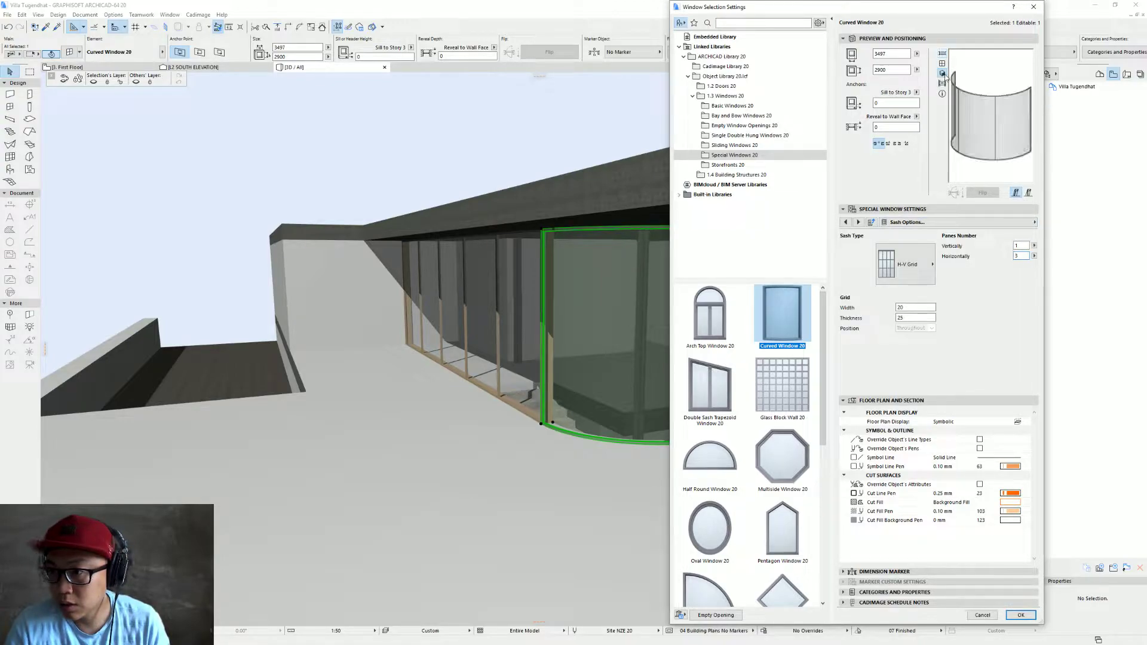
key("Return")
View the divided curved window in 3D and compare its glazing bars with the real entrance glazing in Google Maps
middle_click_drag(642, 361, 884, 351, "shift")
middle_click_drag(741, 352, 544, 328, "shift")
middle_click_drag(670, 322, 528, 356, "shift")
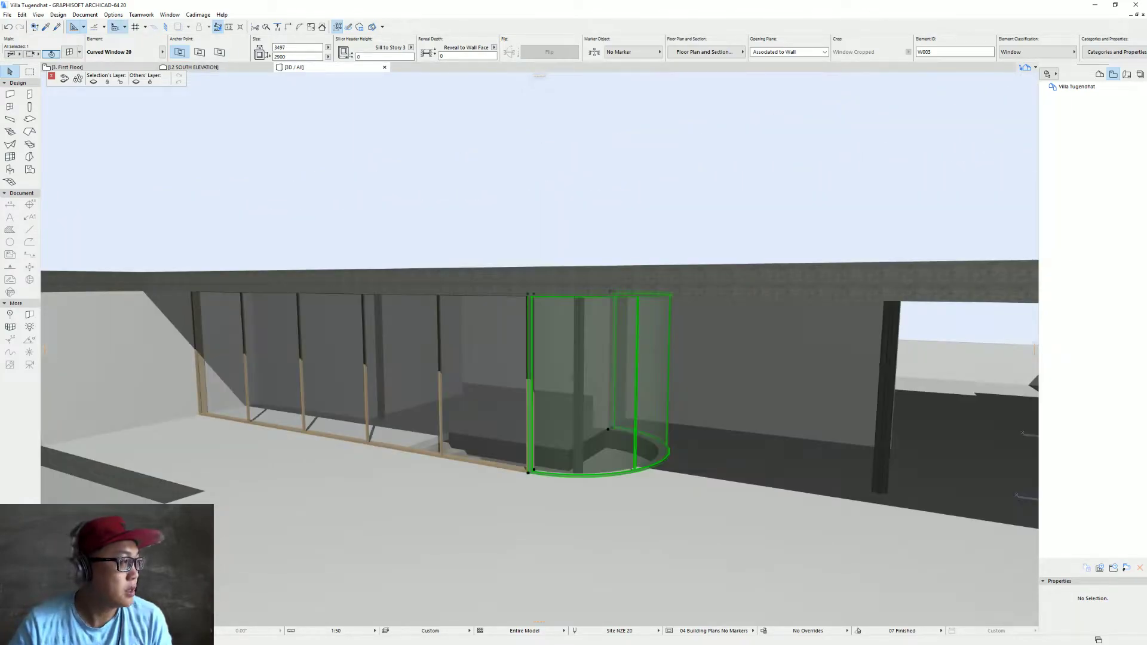
key("alt+Tab")
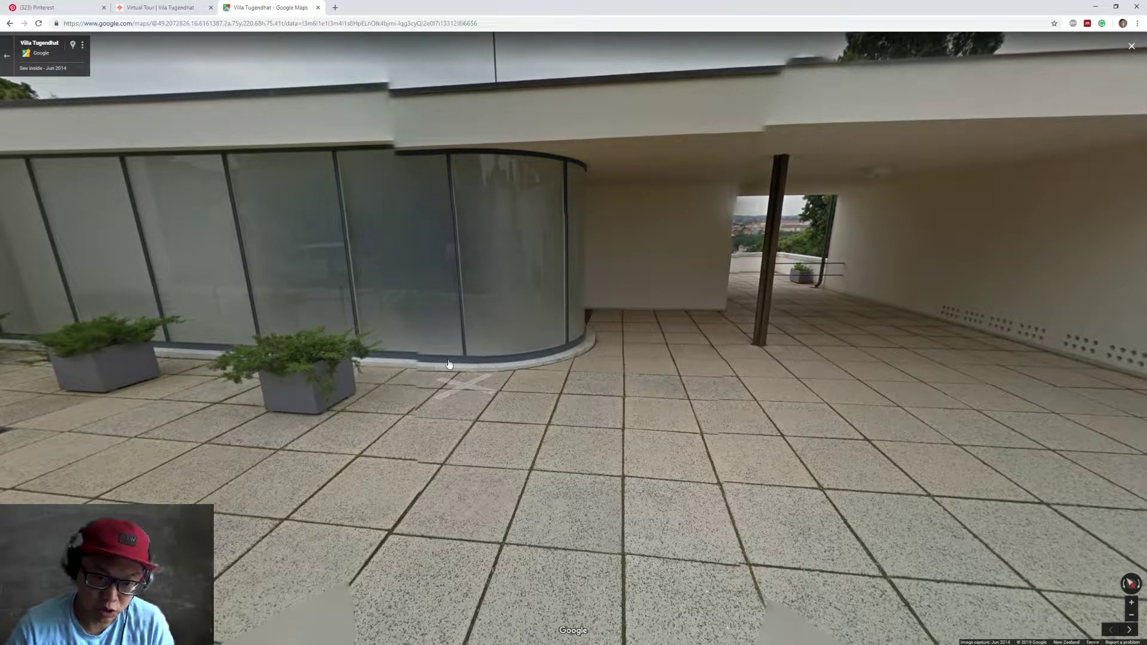
left_click_drag(462, 367, 736, 405)
left_click_drag(705, 345, 547, 353)
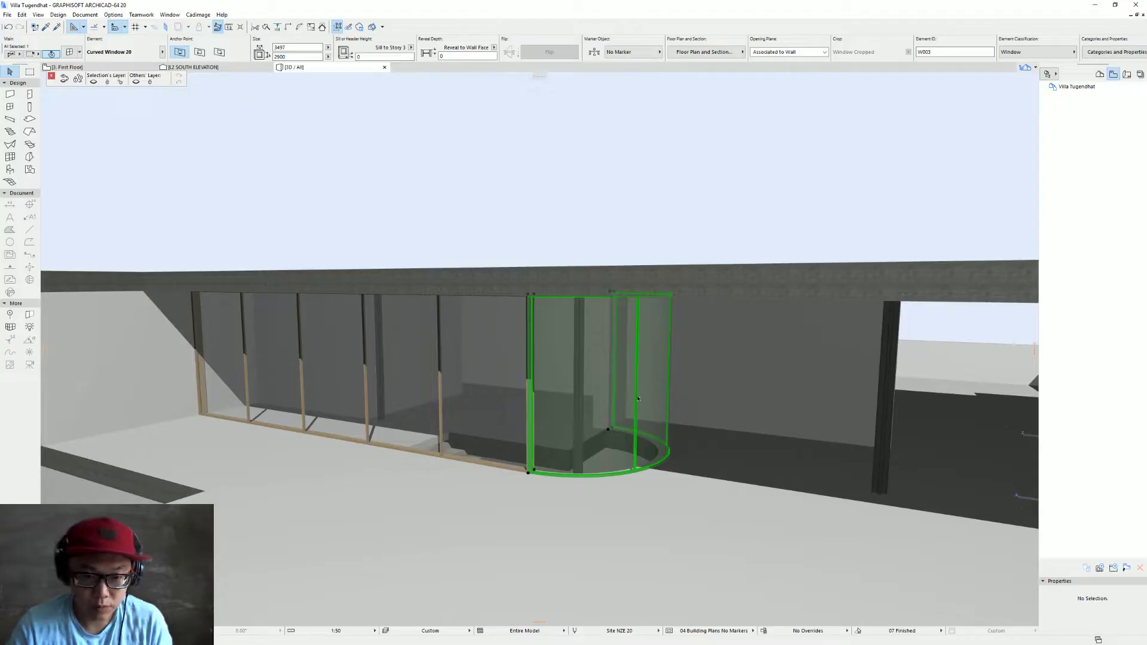
Assign Metal - Stainless Steel to the curved window's outside frame surface in its model attributes
key("ctrl+t")
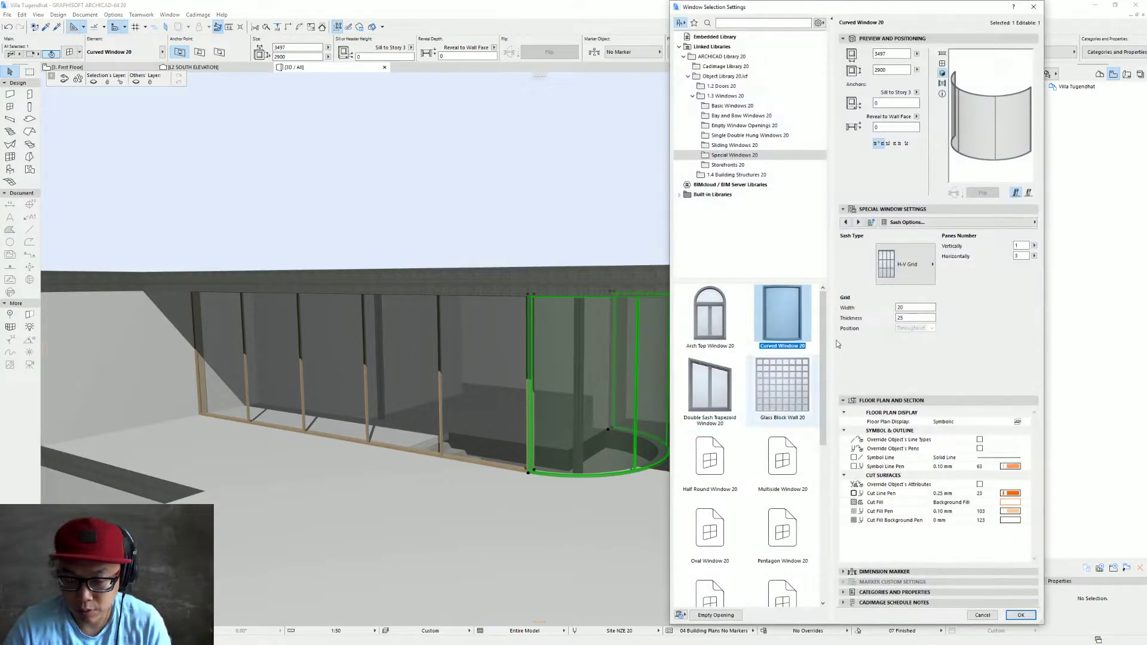
left_click(1015, 222)
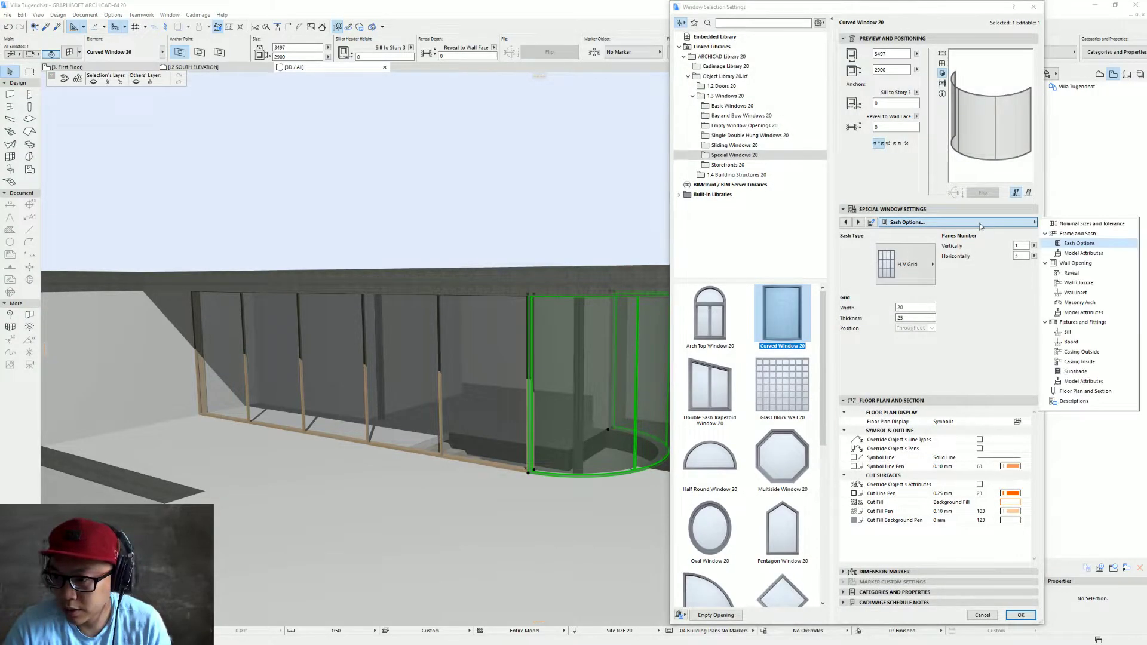
left_click(1079, 302)
left_click(1093, 313)
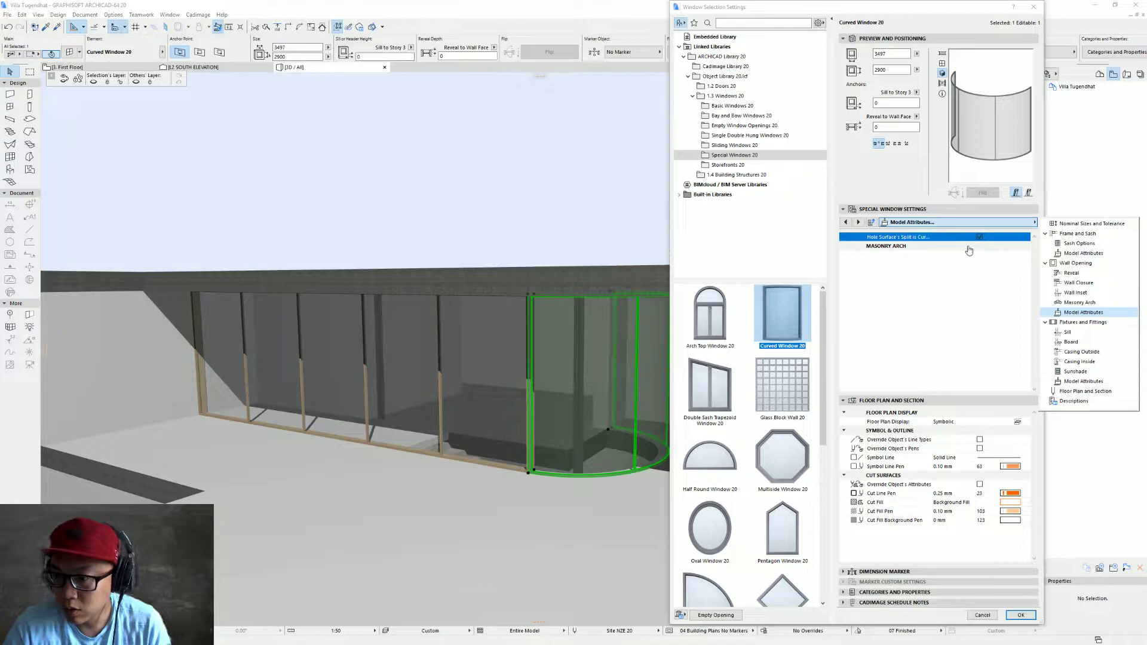
left_click(1105, 253)
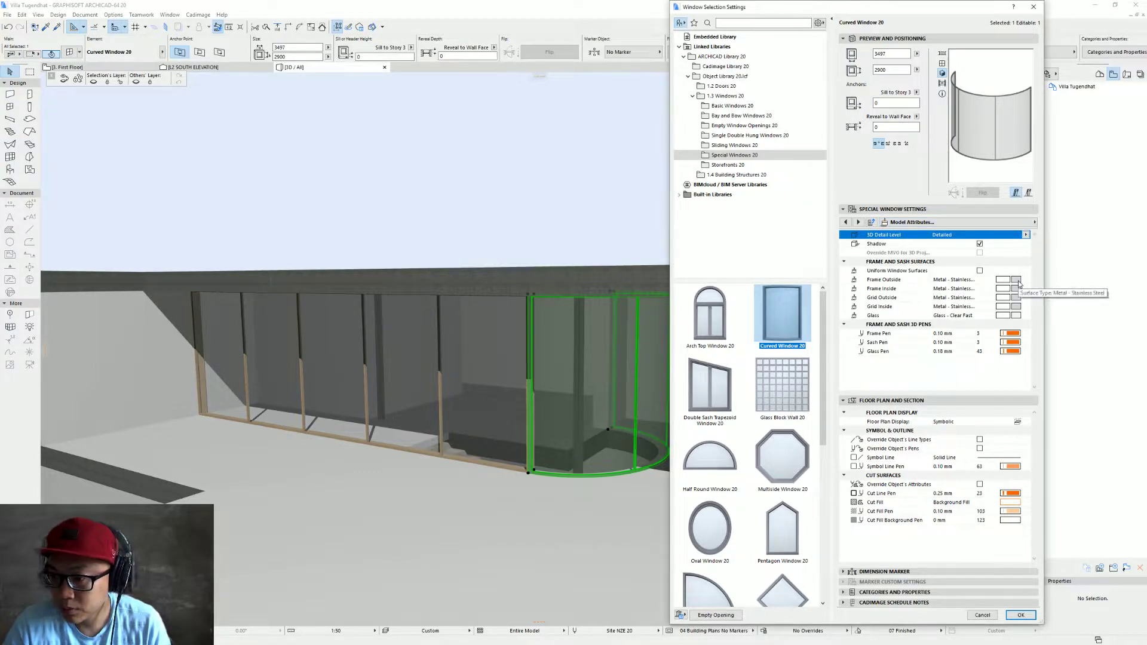
left_click(1019, 284)
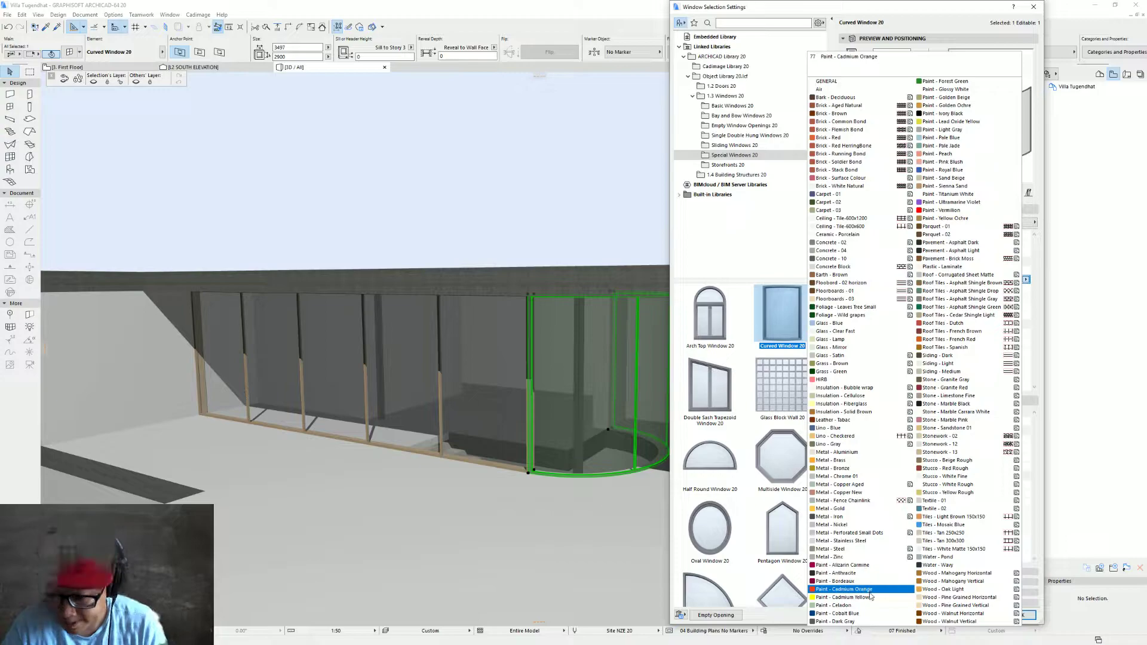
left_click(872, 541)
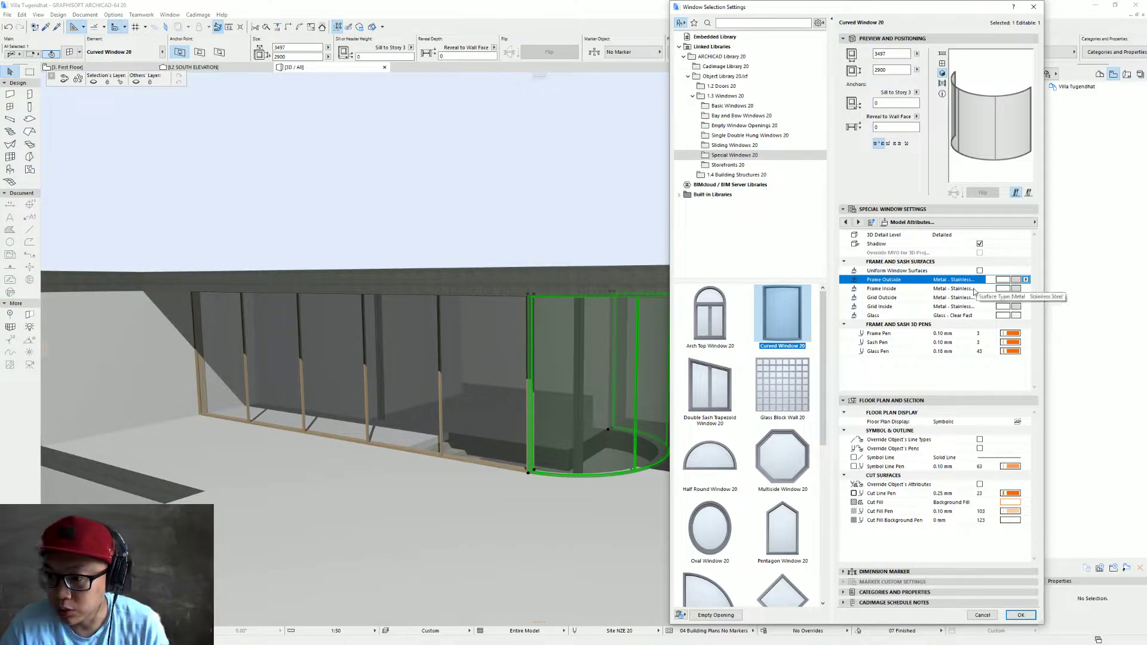
key("Return")
Change the straight window's uniform main and inner frame surfaces to Metal - Stainless Steel
left_click(417, 395)
key("ctrl+t")
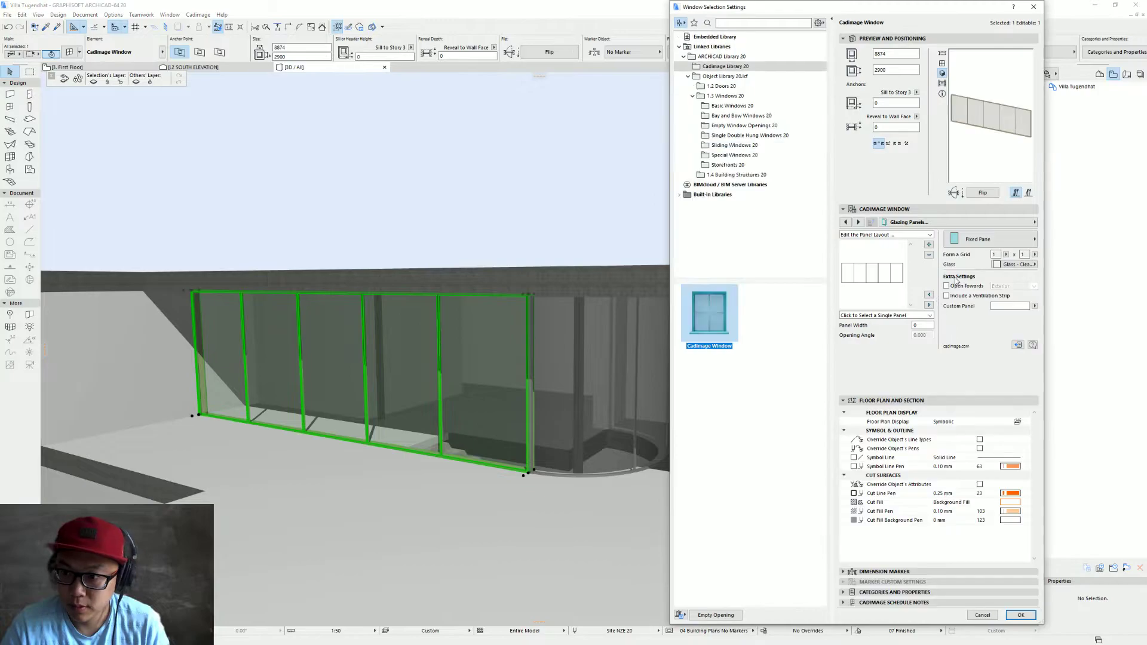
left_click(1025, 219)
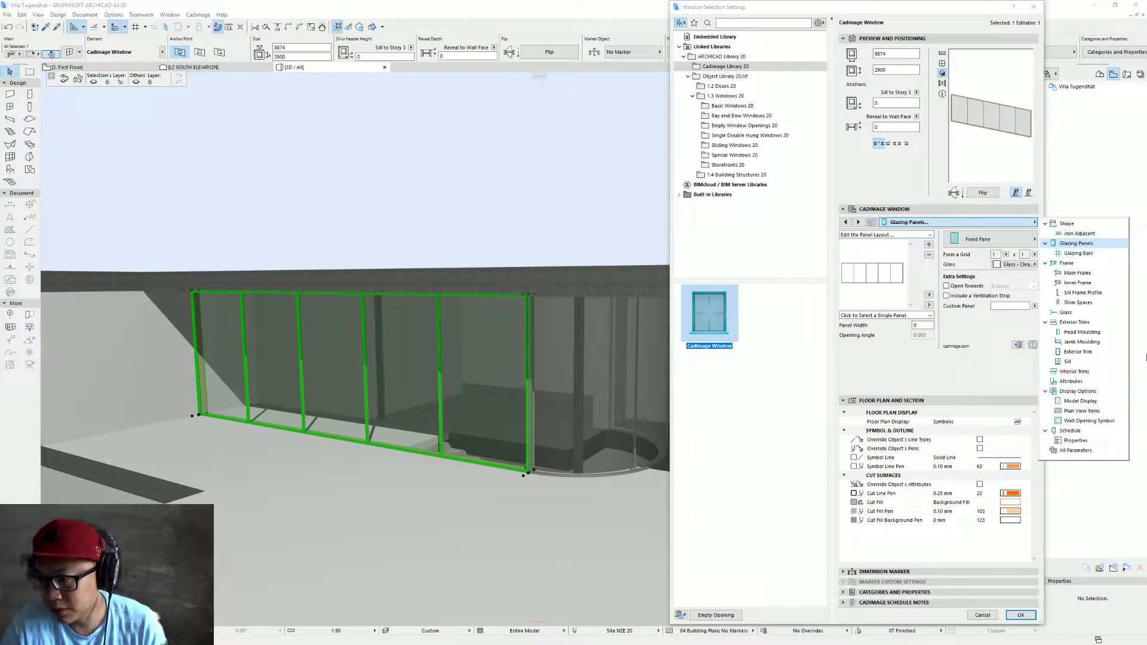
left_click(1091, 264)
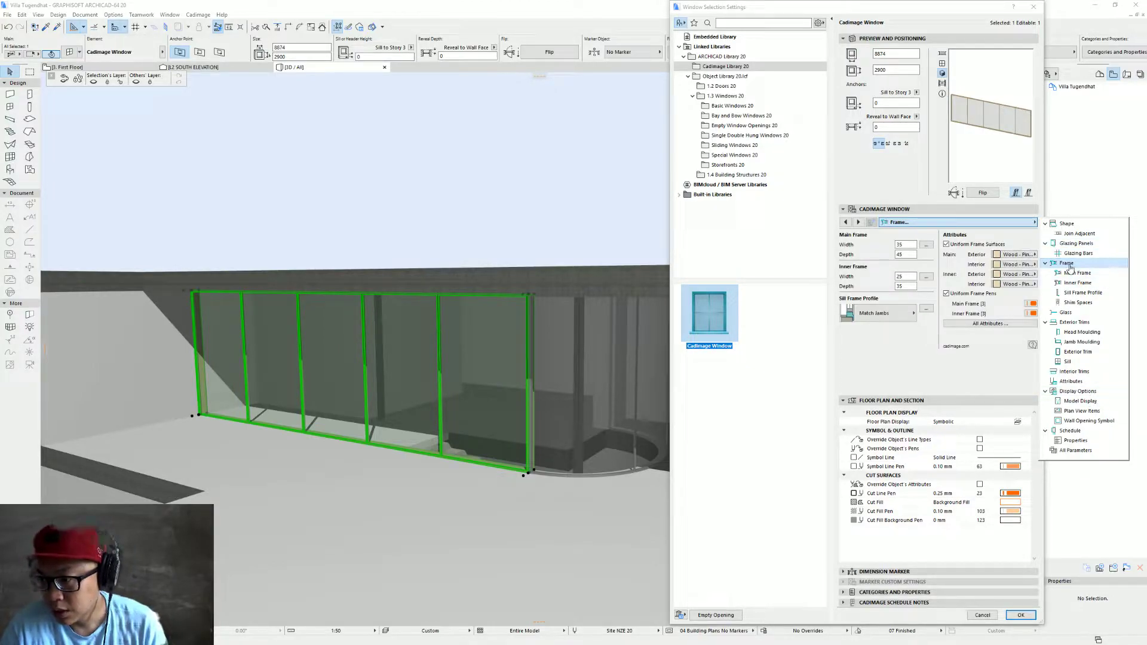
left_click(1021, 257)
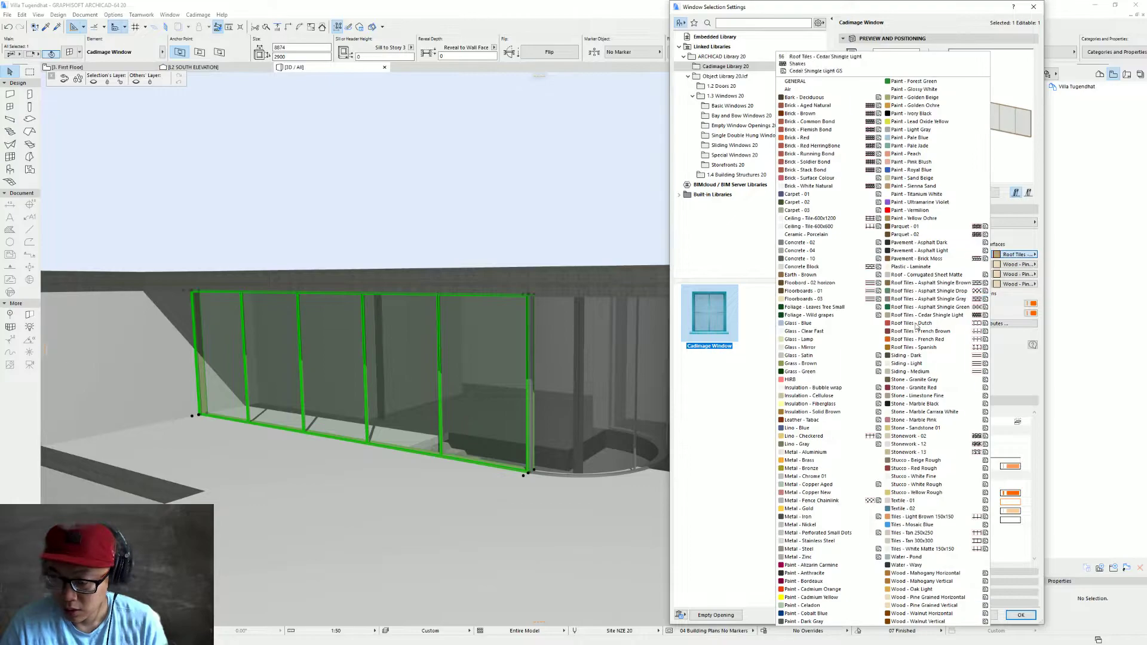
left_click(843, 541)
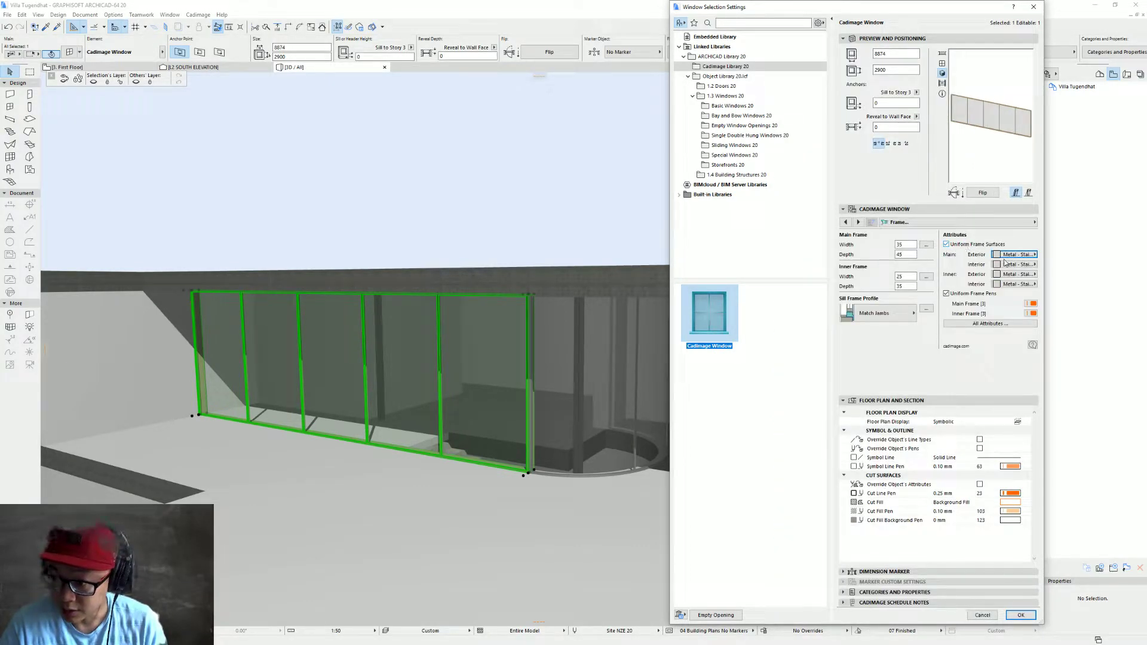
left_click(1021, 614)
Change the straight window's uniform exterior trim surfaces to Metal - Stainless Steel
middle_click_drag(549, 263, 432, 482, "shift")
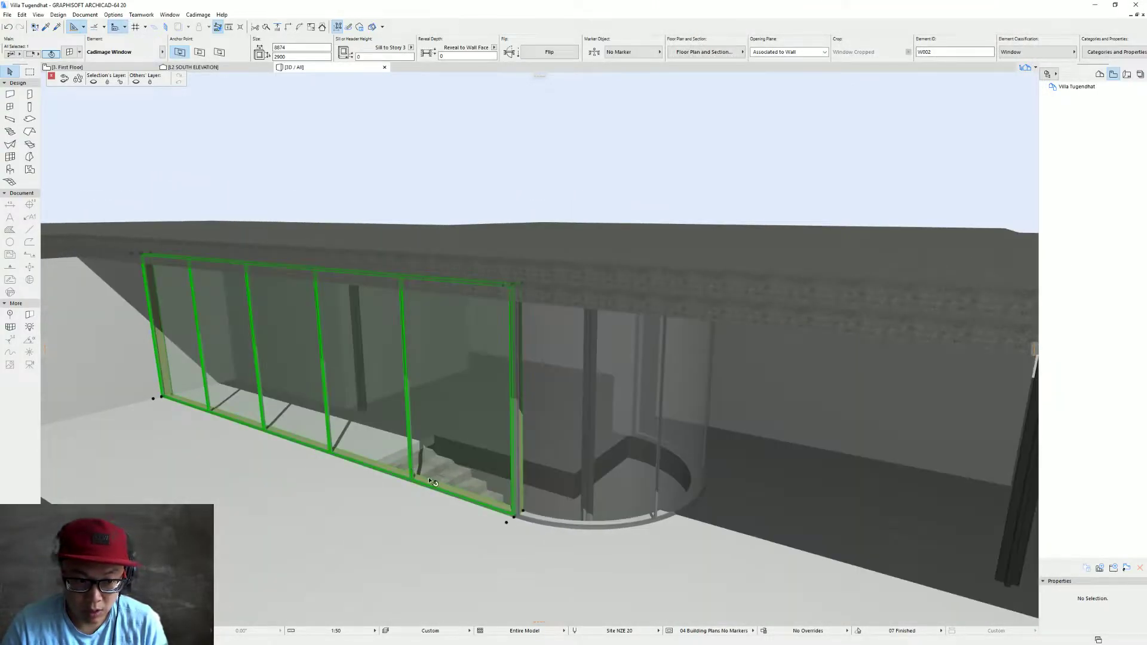
middle_click_drag(500, 510, 481, 447, "shift")
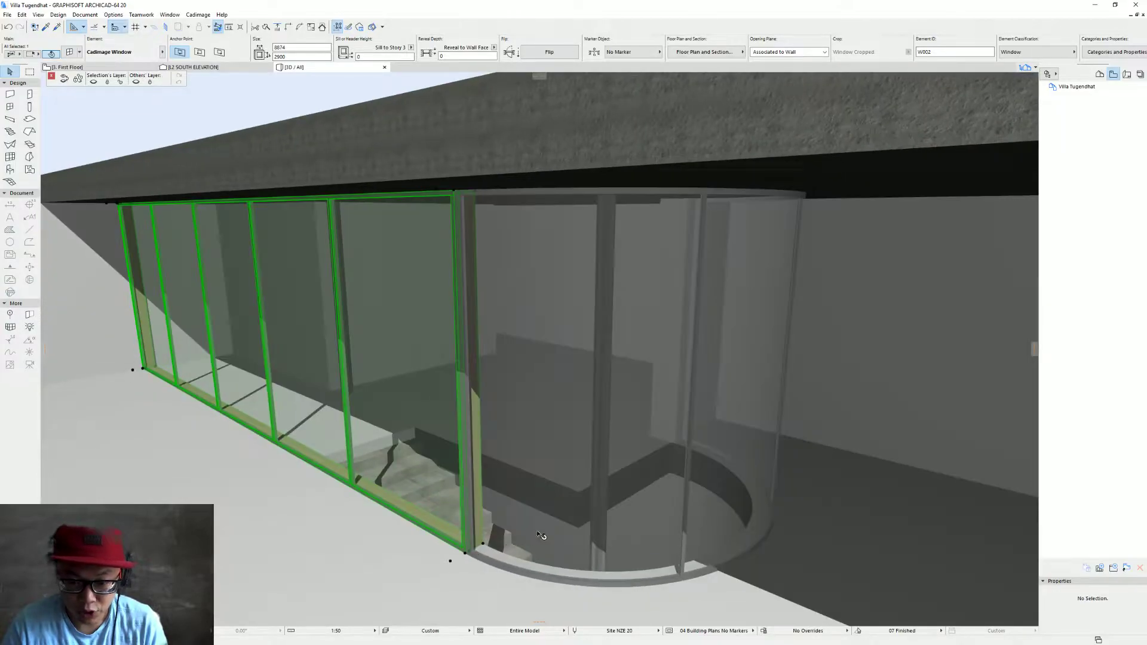
middle_click_drag(542, 537, 607, 495)
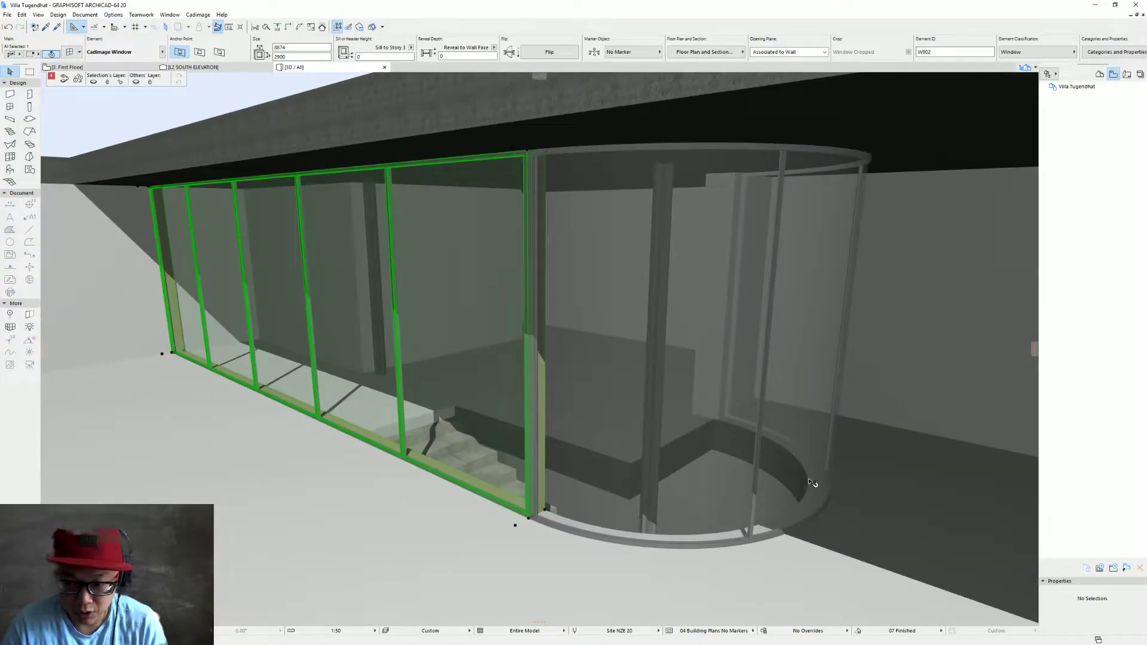
key("ctrl+t")
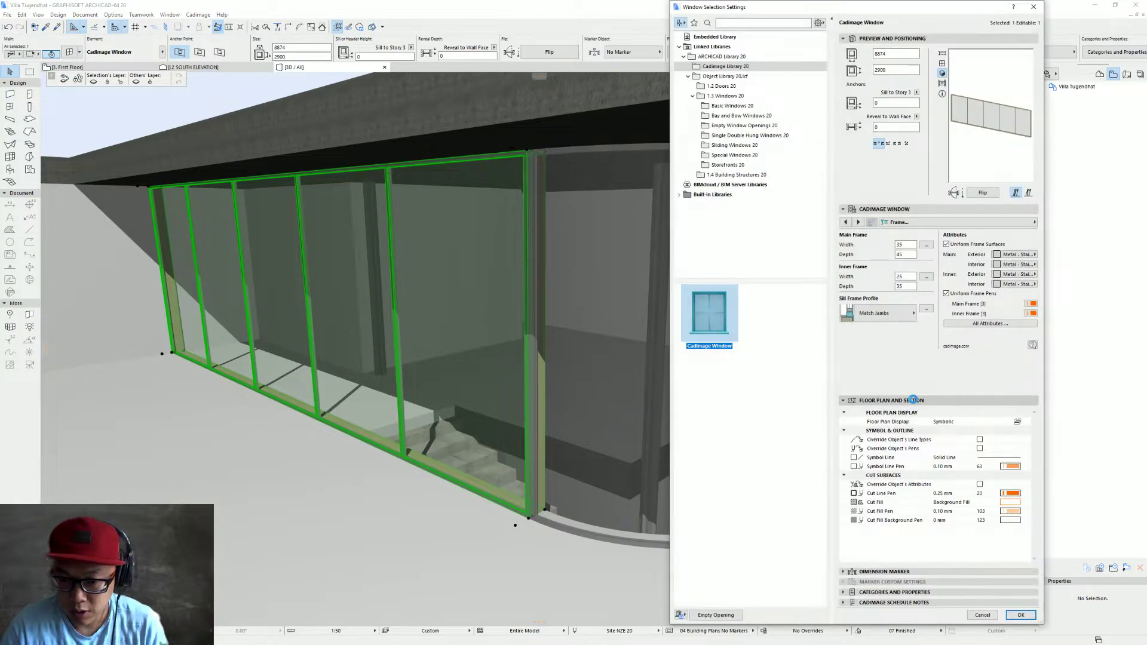
left_click(1022, 223)
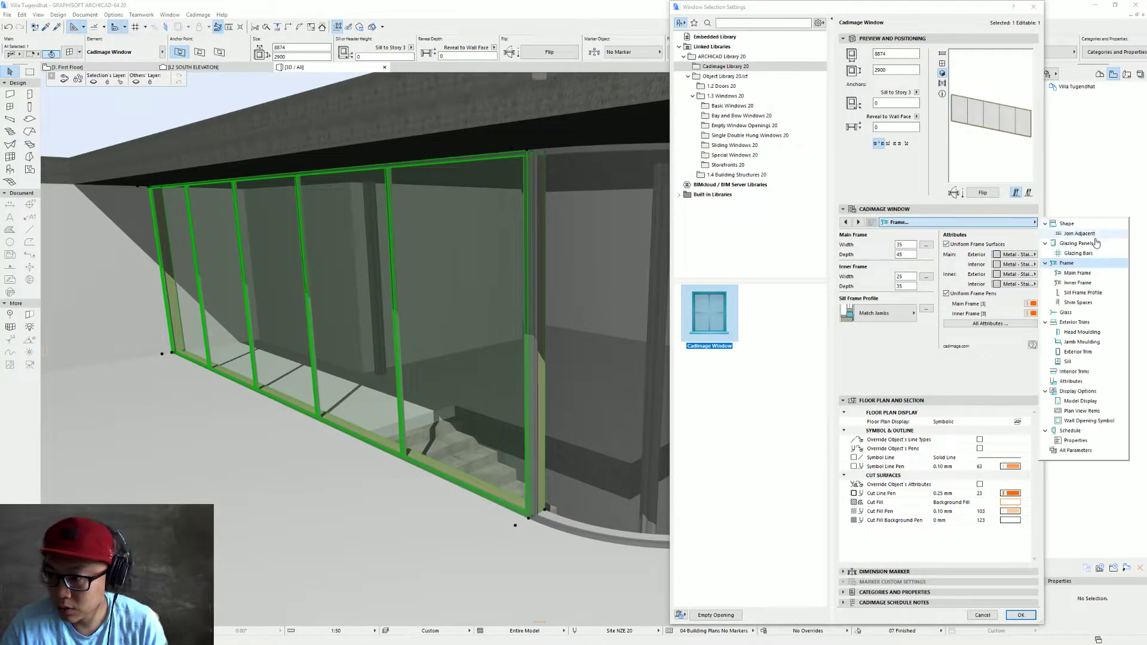
left_click(1095, 283)
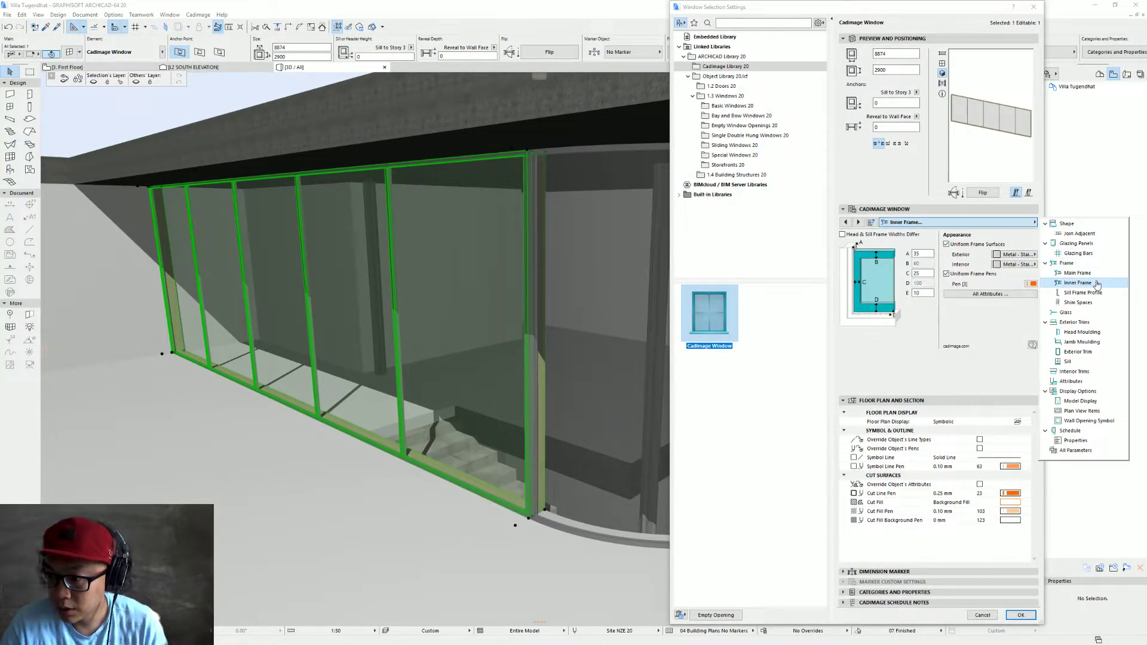
left_click(1103, 323)
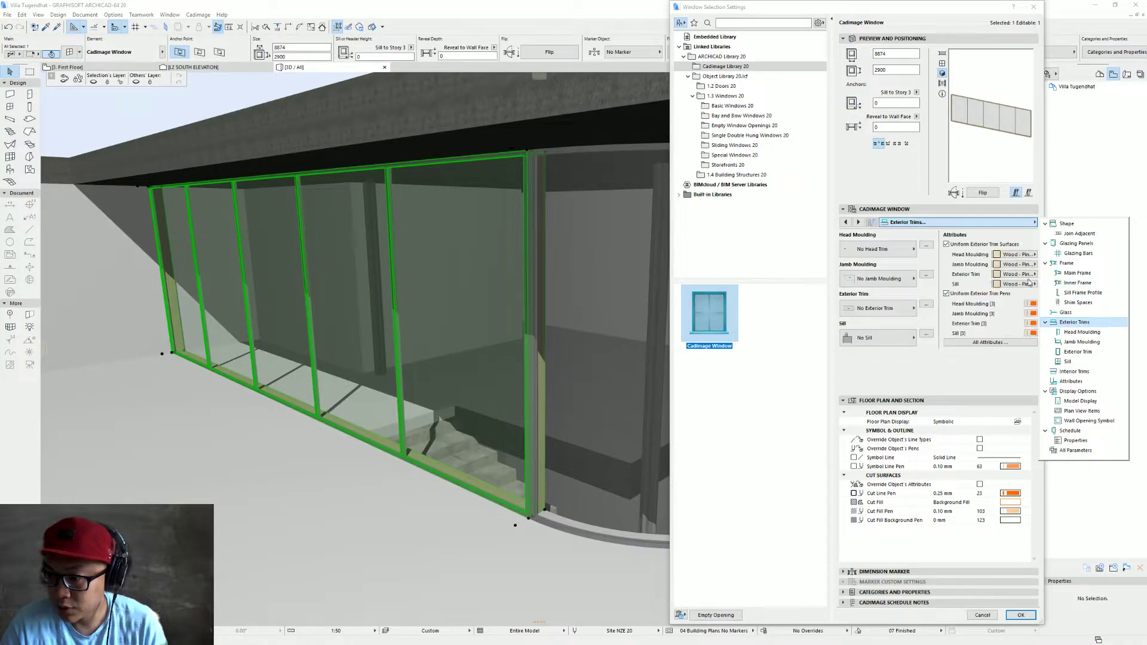
left_click(1027, 285)
left_click(1019, 267)
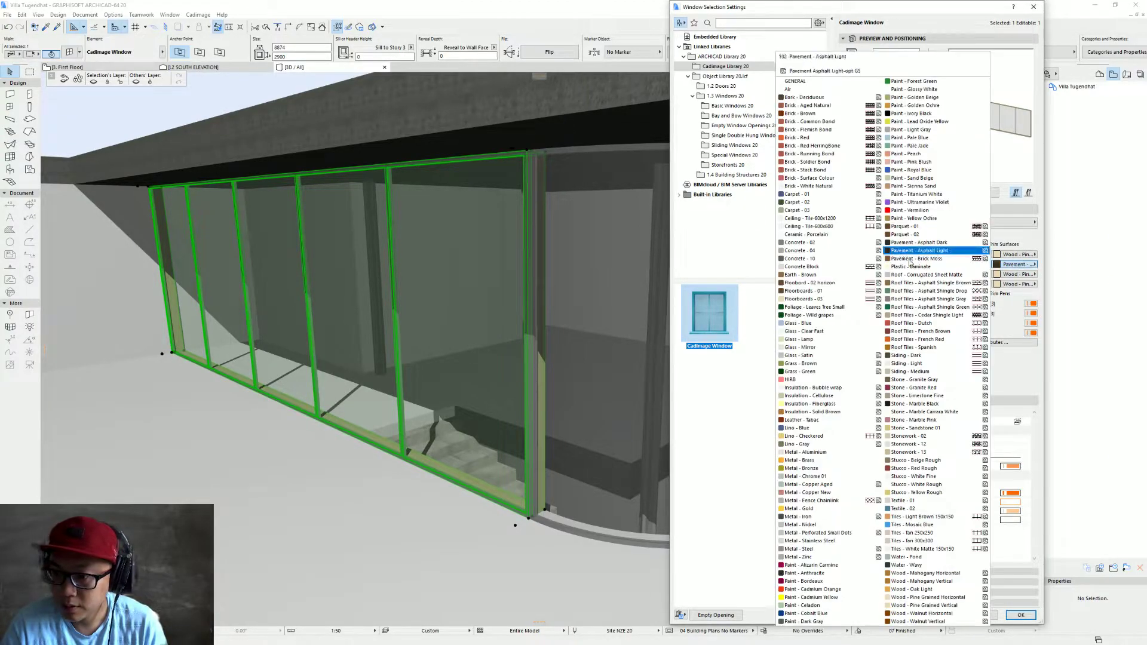
left_click(842, 540)
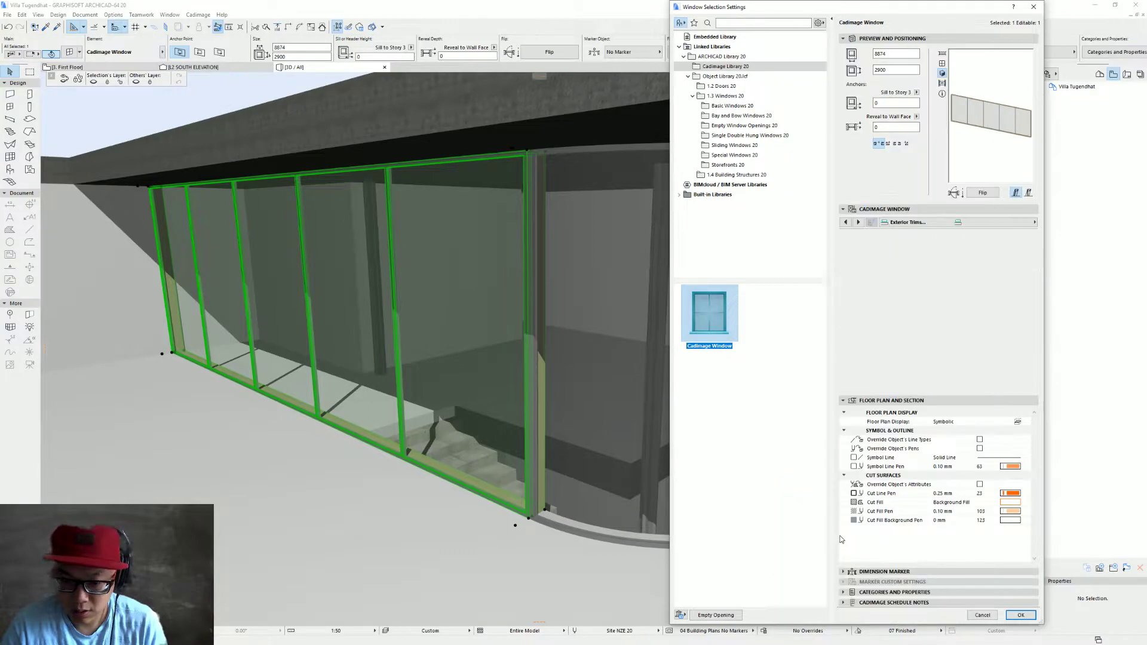
key("Return")
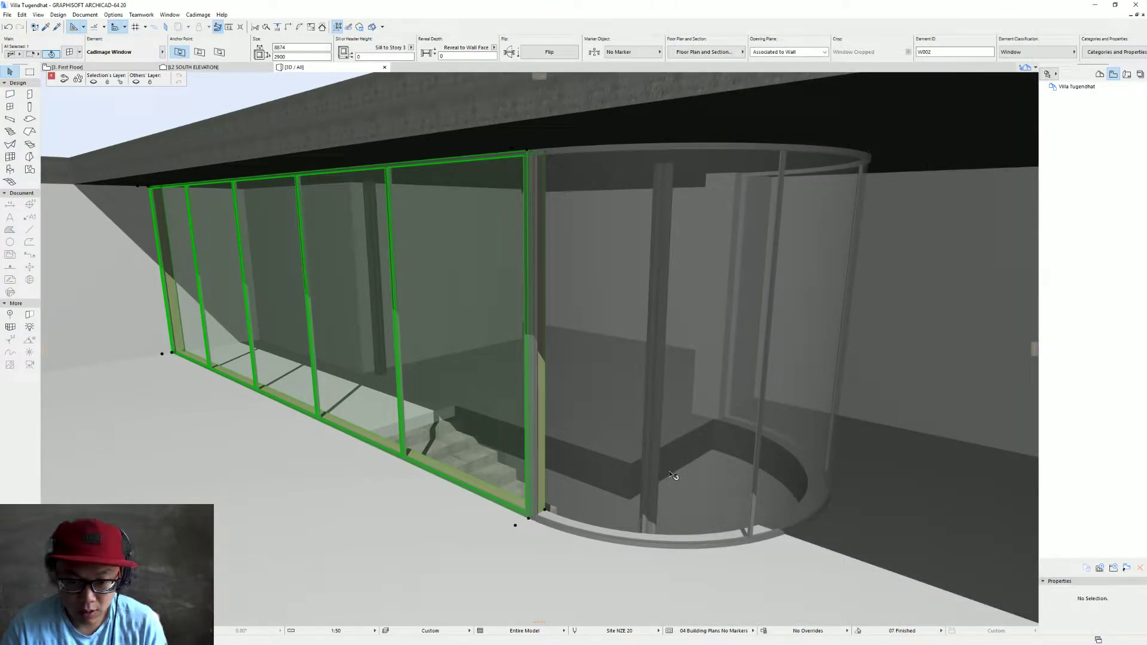
Change the straight window's uniform interior trim, reveal and sill surfaces to Metal - Stainless Steel, and check the frame in 3D
key("ctrl+t")
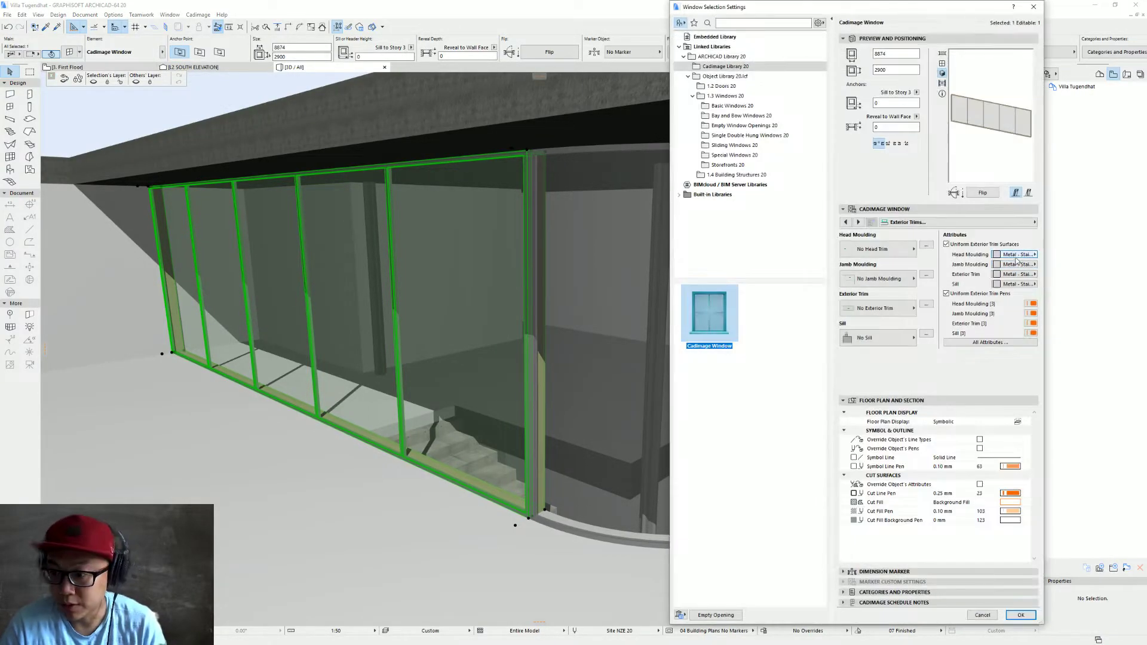
left_click(1010, 223)
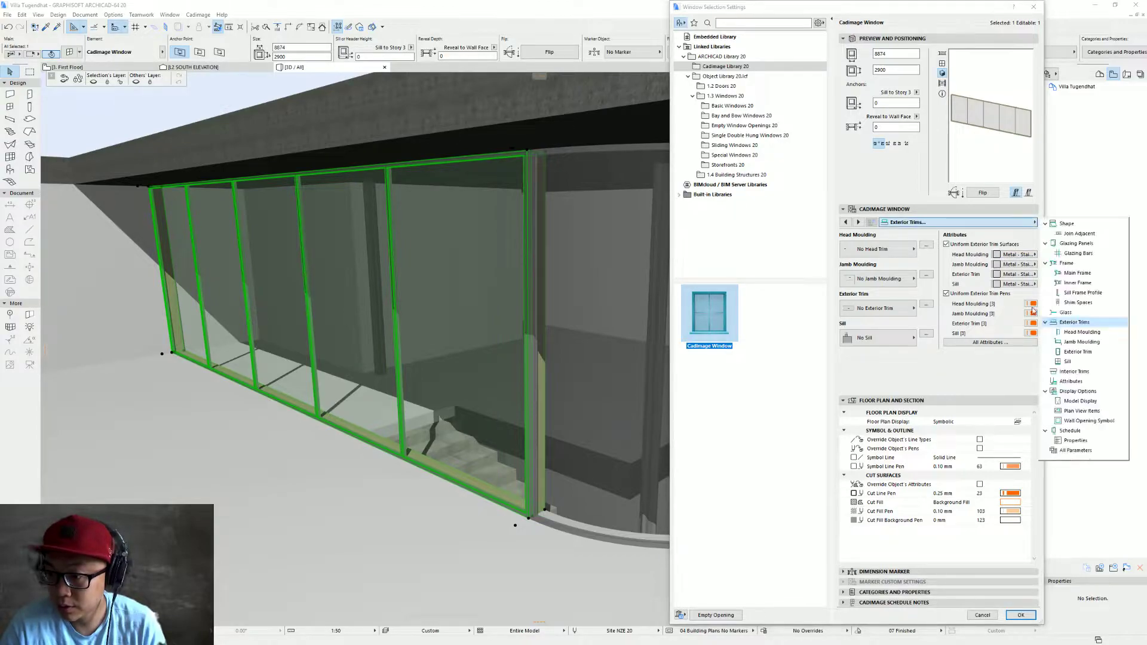
left_click(1073, 371)
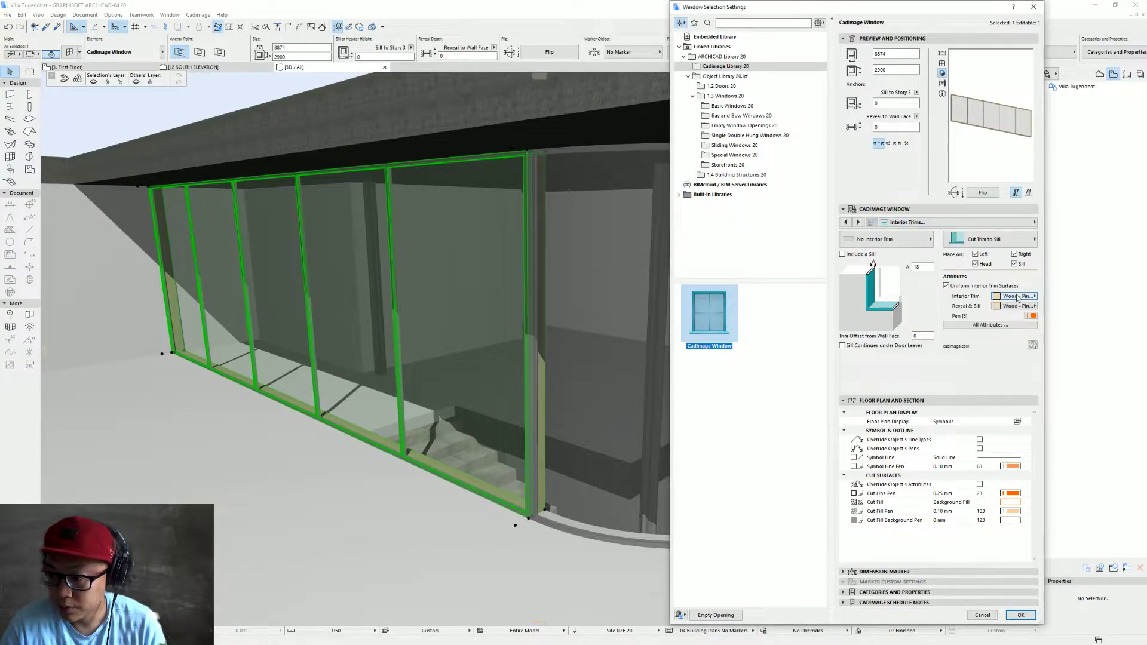
left_click(1013, 296)
left_click(835, 541)
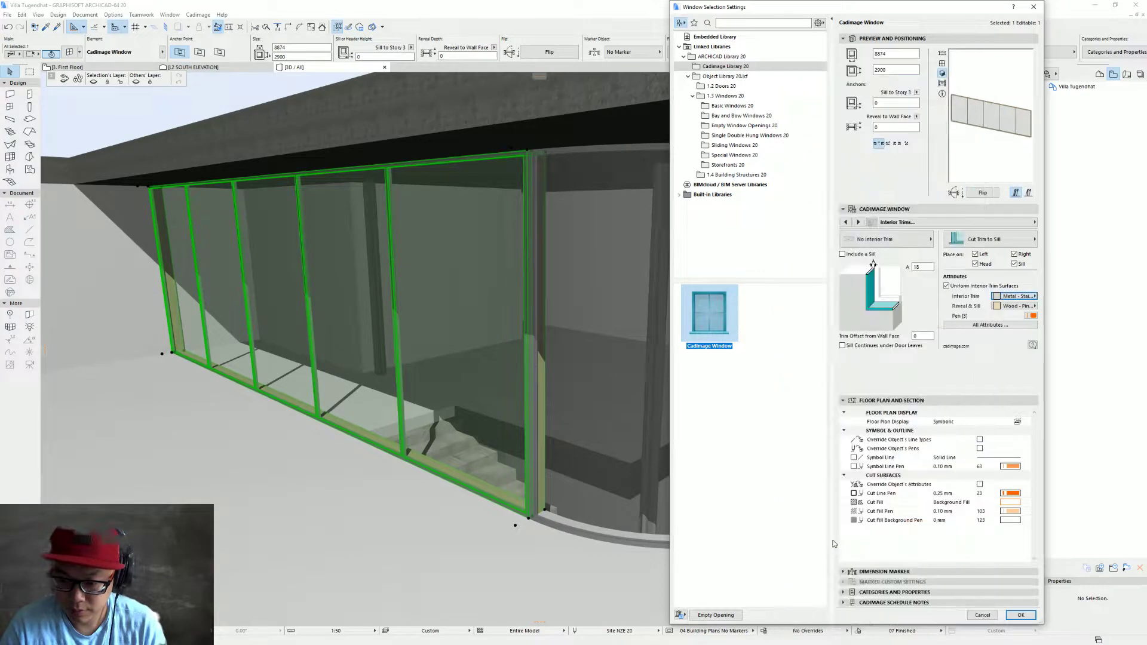
key("Return")
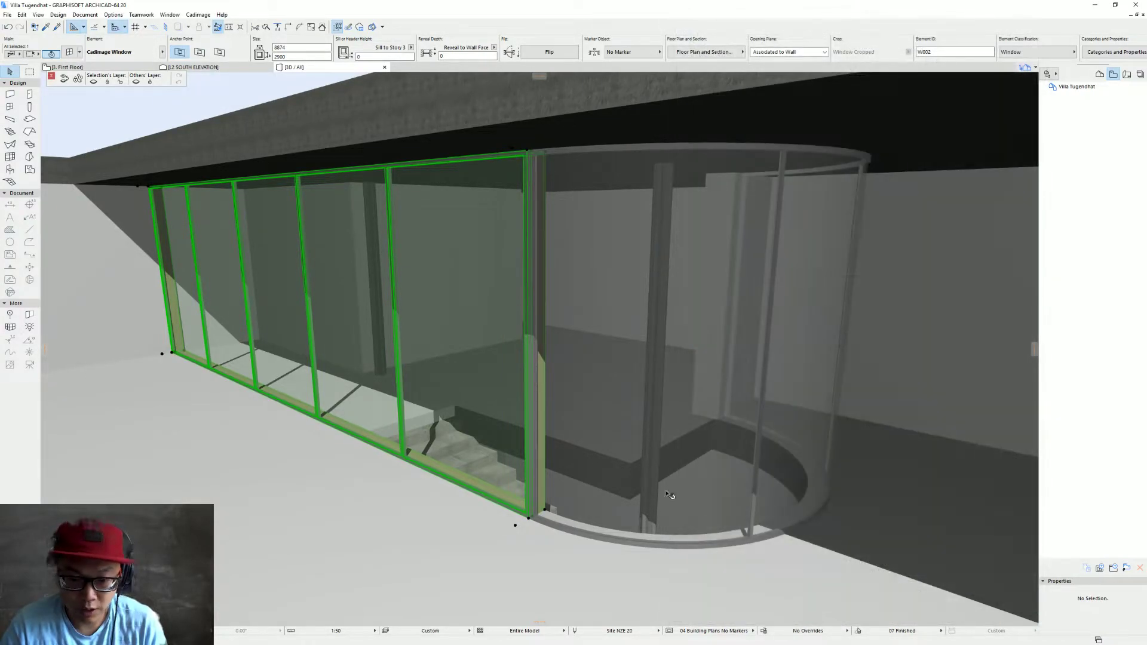
key("o")
left_click_drag(642, 532, 672, 530)
key("Escape")
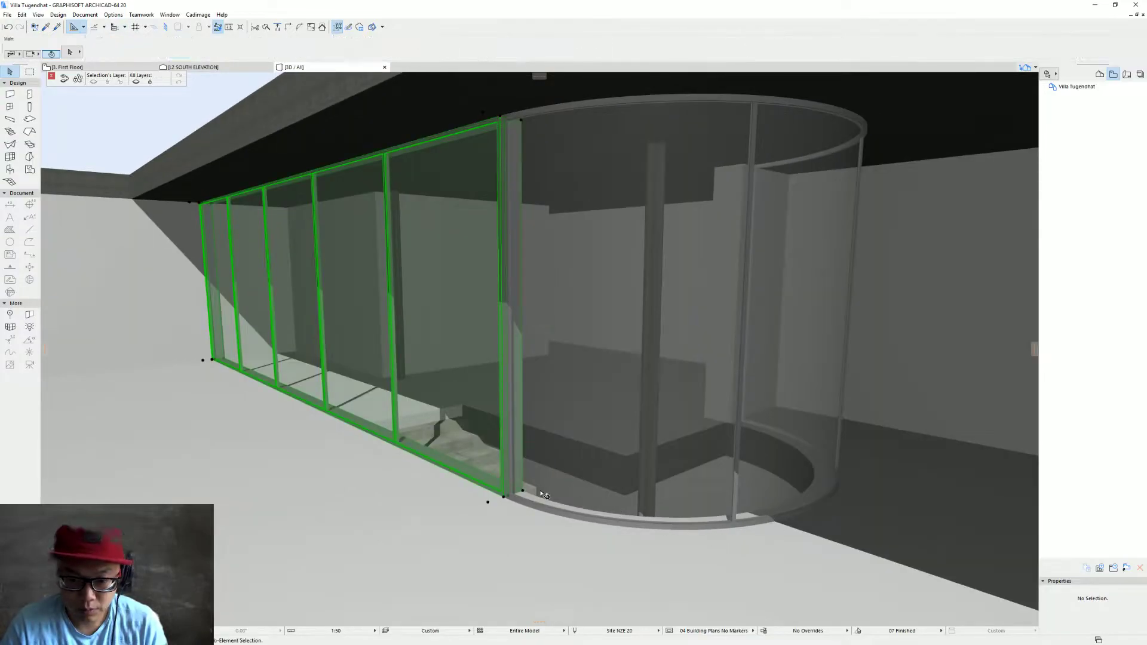
Set the glass surface of the straight entrance window to Glass - Lamp
middle_click_drag(747, 464, 618, 500, "shift")
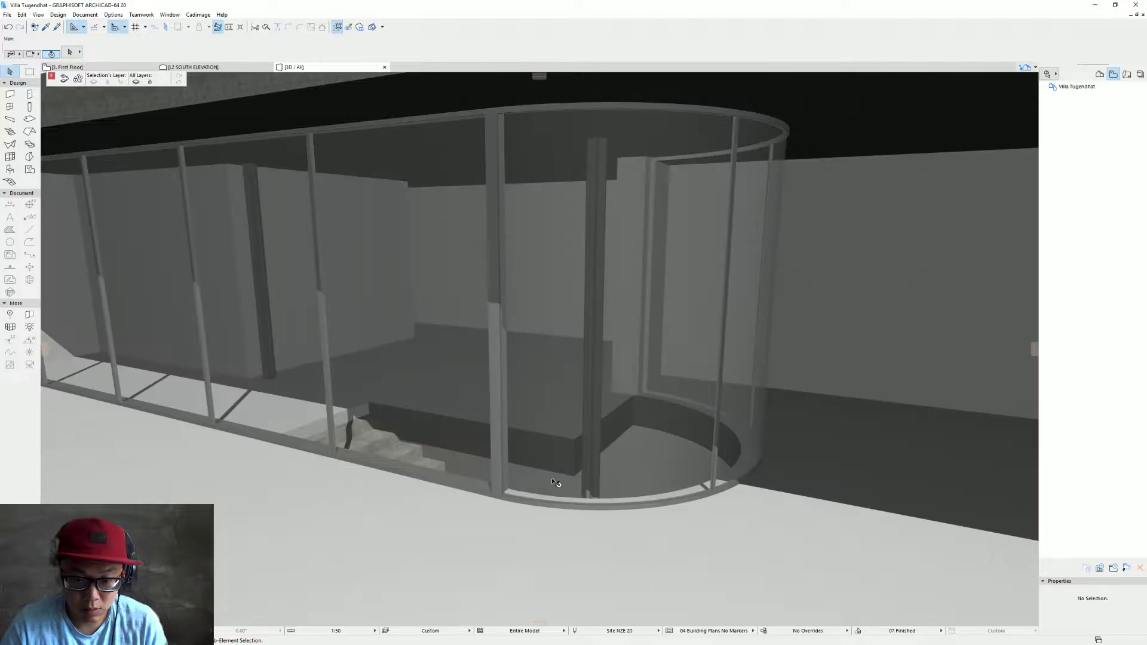
mouse_move(673, 451)
middle_mouse_down("shift")
mouse_move(565, 414)
mouse_move(442, 399)
mouse_move(637, 409)
mouse_move(450, 400)
middle_mouse_up("shift")
left_click(449, 400)
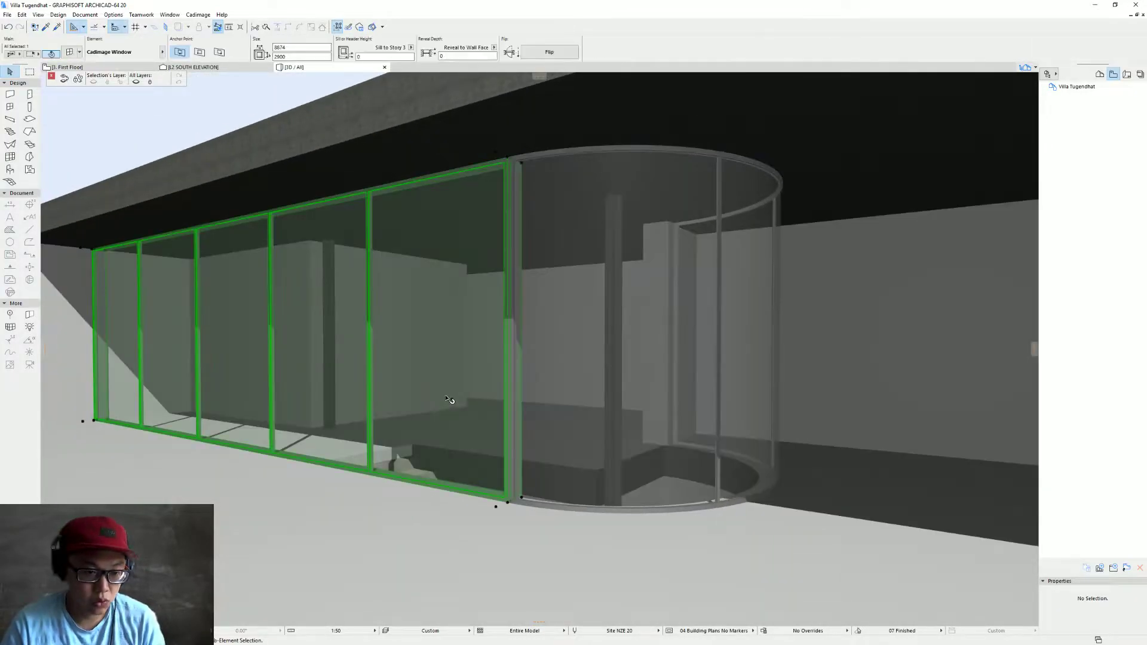
double_click(476, 402)
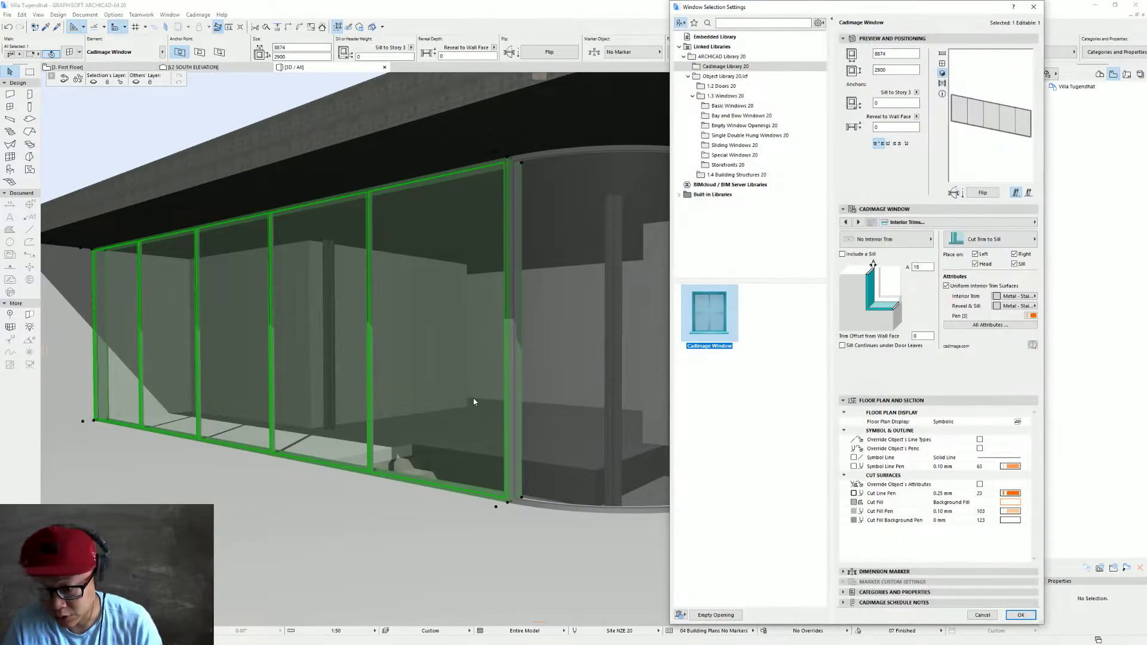
left_click(1032, 222)
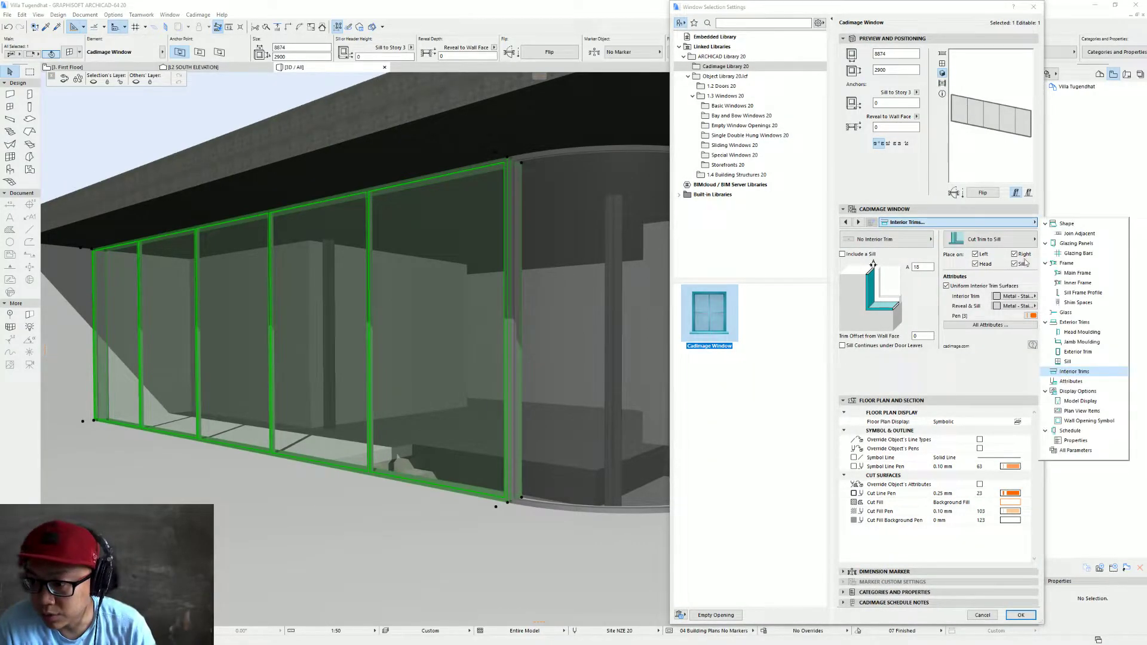
left_click(1090, 312)
left_click(1005, 245)
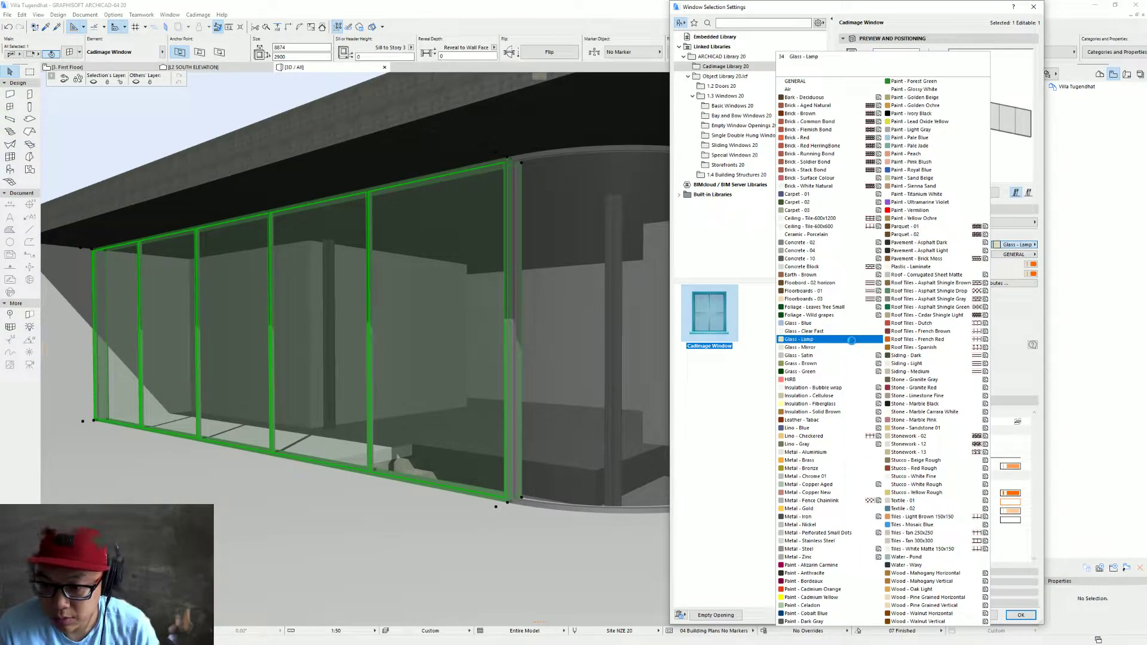
left_click(851, 340)
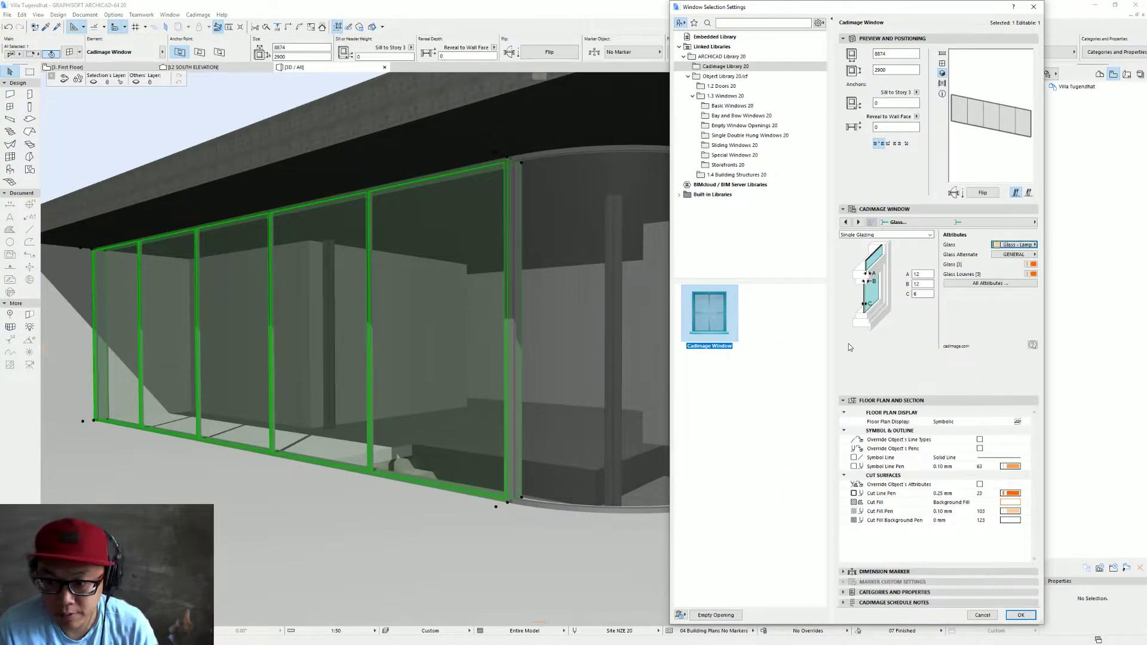
key("Return")
middle_click_drag(516, 376, 545, 378, "shift")
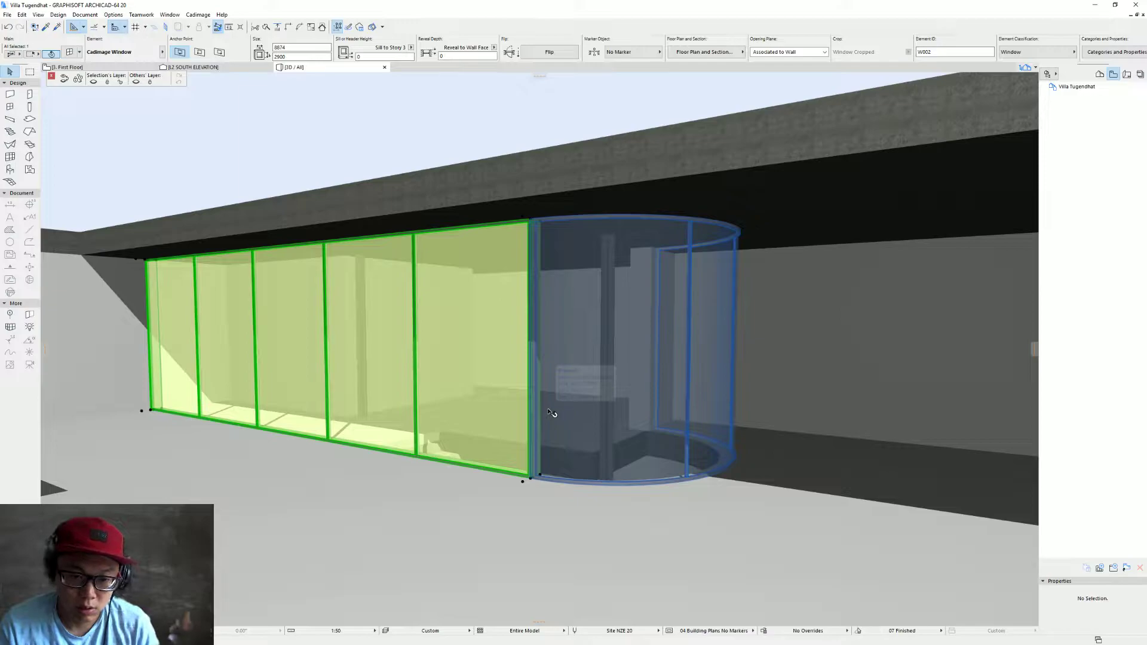
key("ctrl+t")
key("Escape")
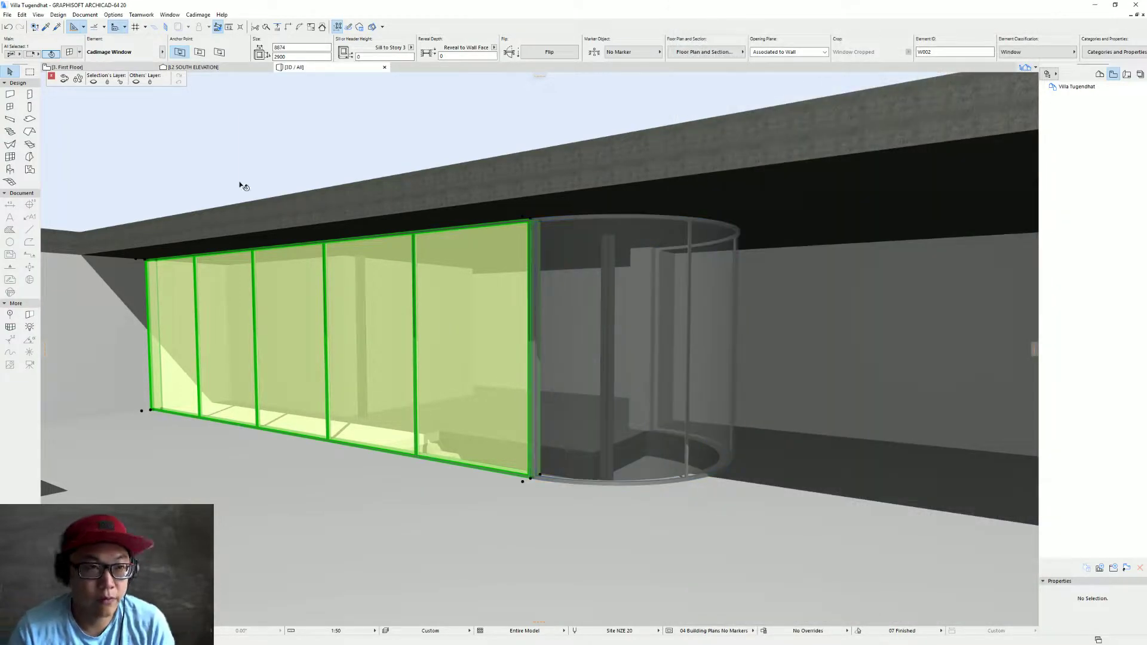
Open the project's surface attribute settings and load the Glass - Lamp surface for editing
left_click(112, 16)
mouse_move(75, 16)
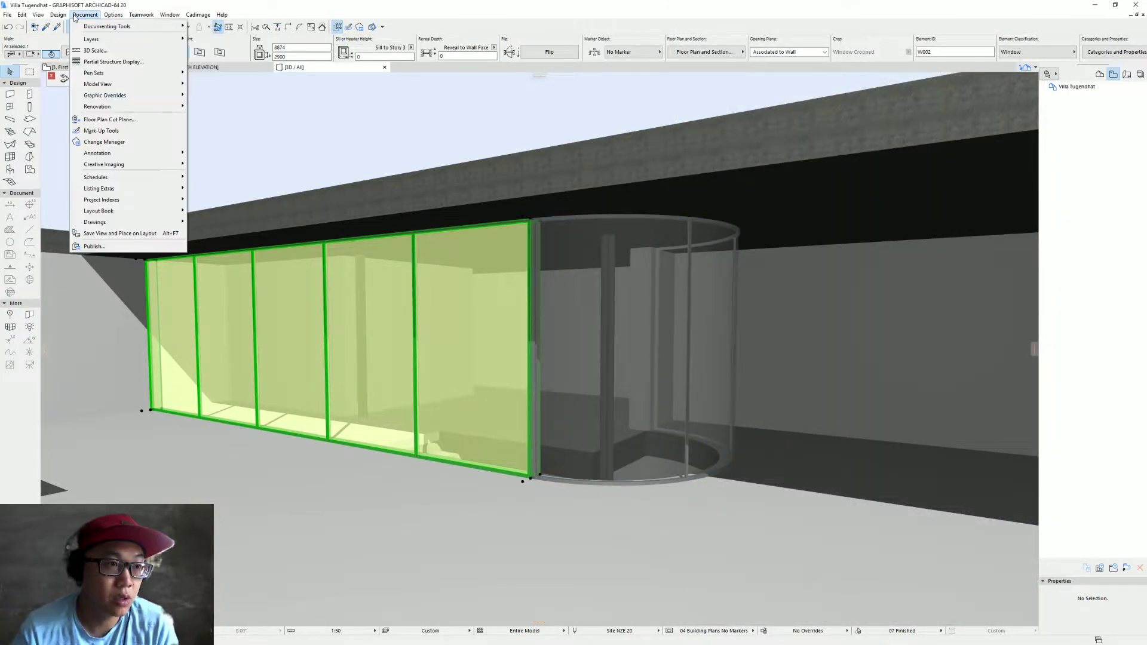
mouse_move(206, 20)
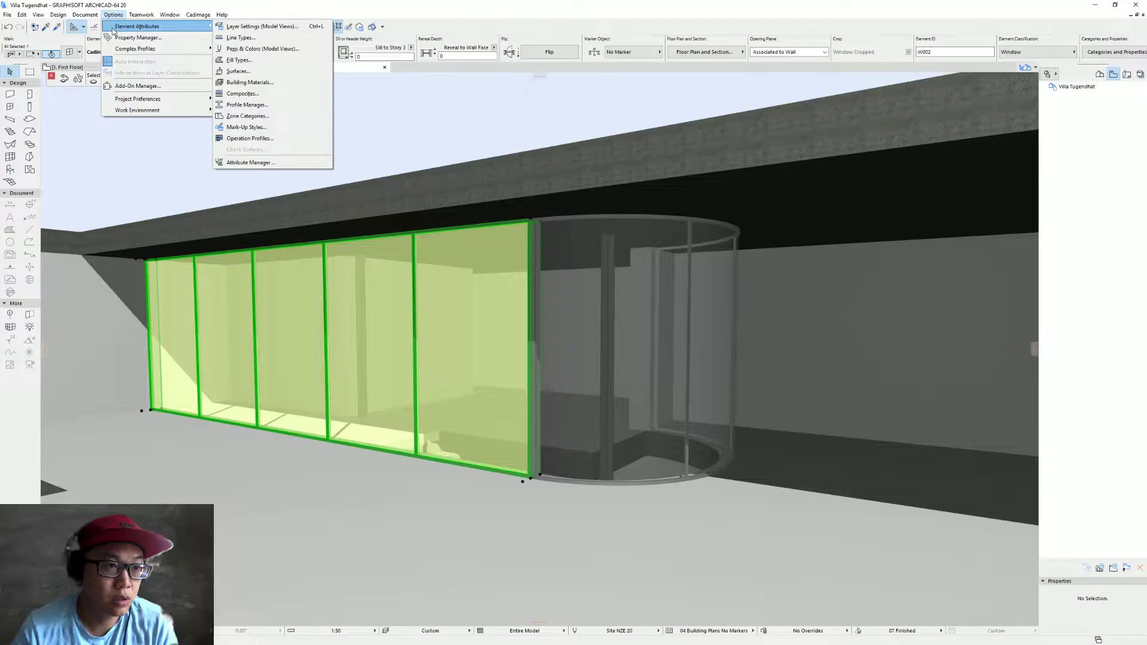
left_click(309, 71)
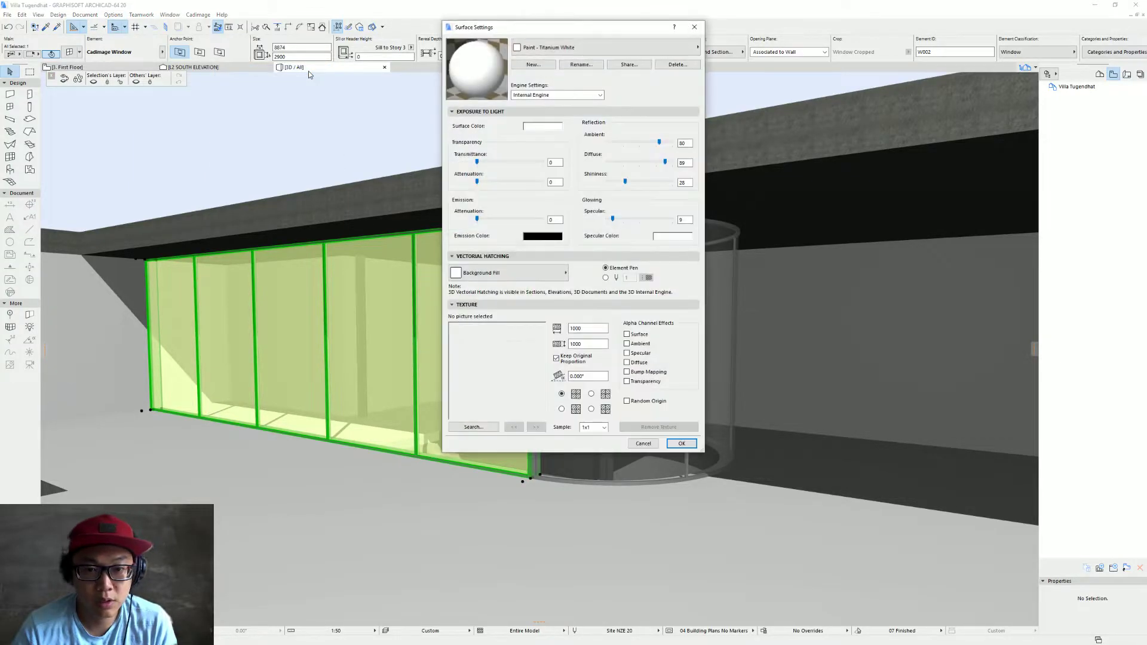
left_click(594, 51)
left_click(594, 51)
left_click(551, 48)
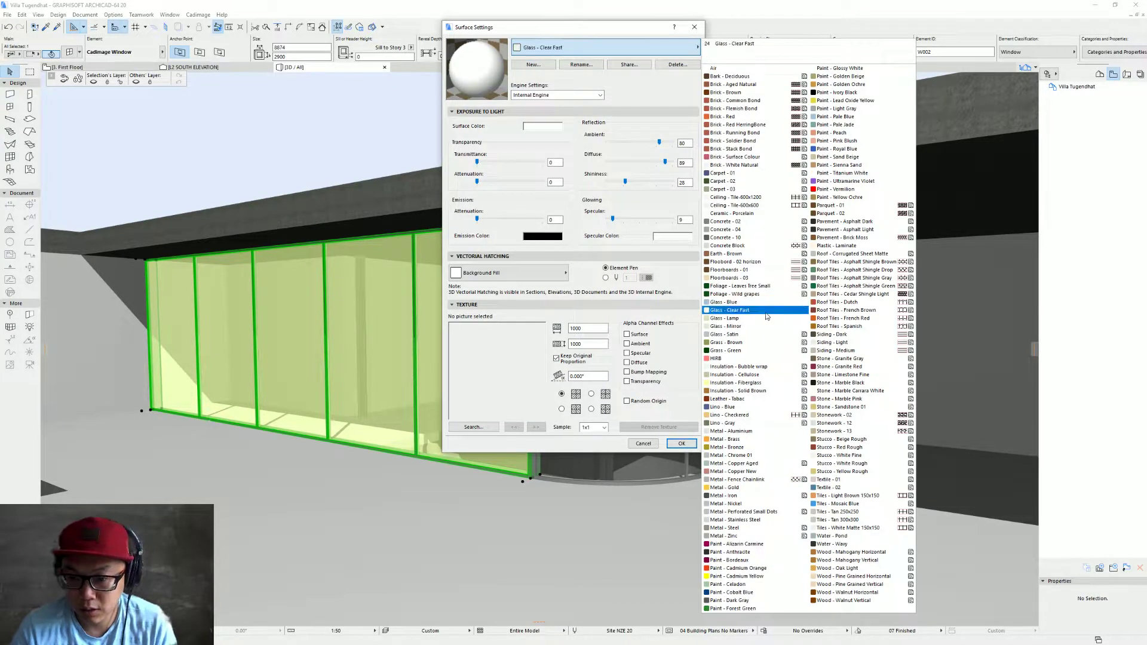
left_click(759, 318)
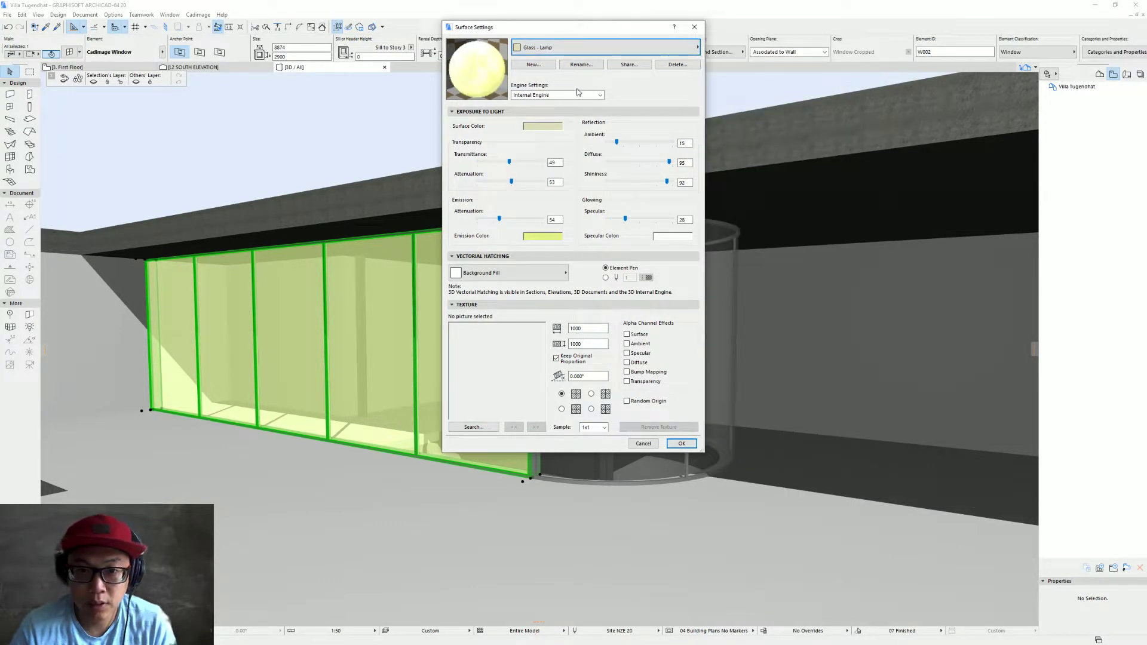
Create a new surface named Glass - Semi Transparent as a duplicate of Glass - Lamp
left_click(534, 64)
left_click_drag(536, 205, 620, 210)
type("Op")
type("ass -")
type("Semi")
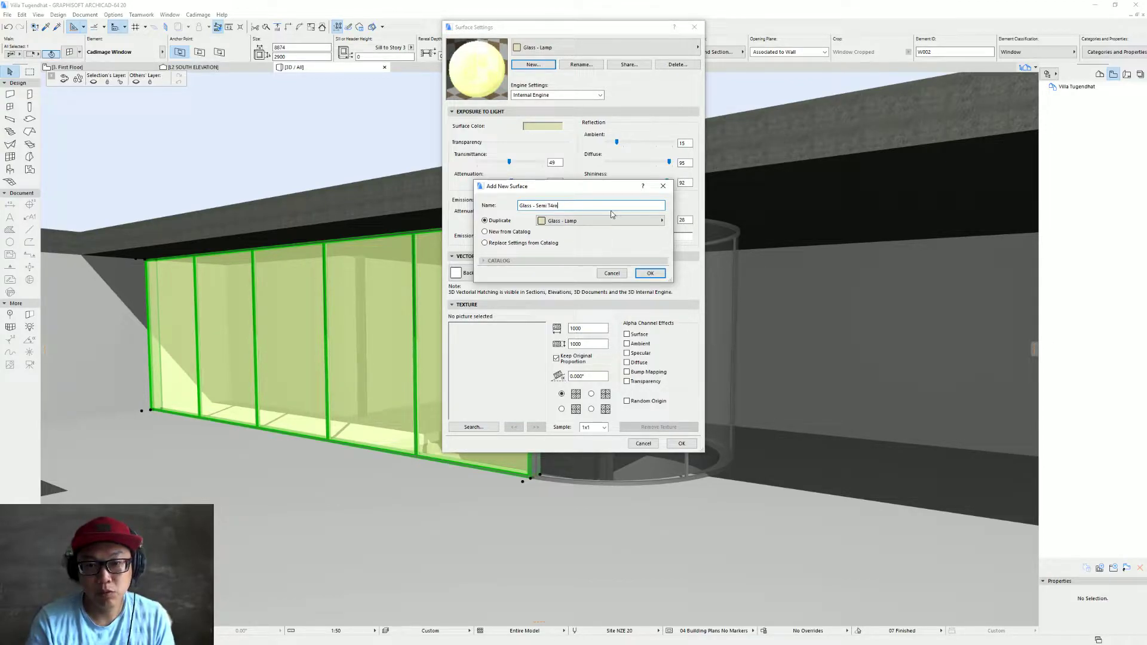
type(" Transparent")
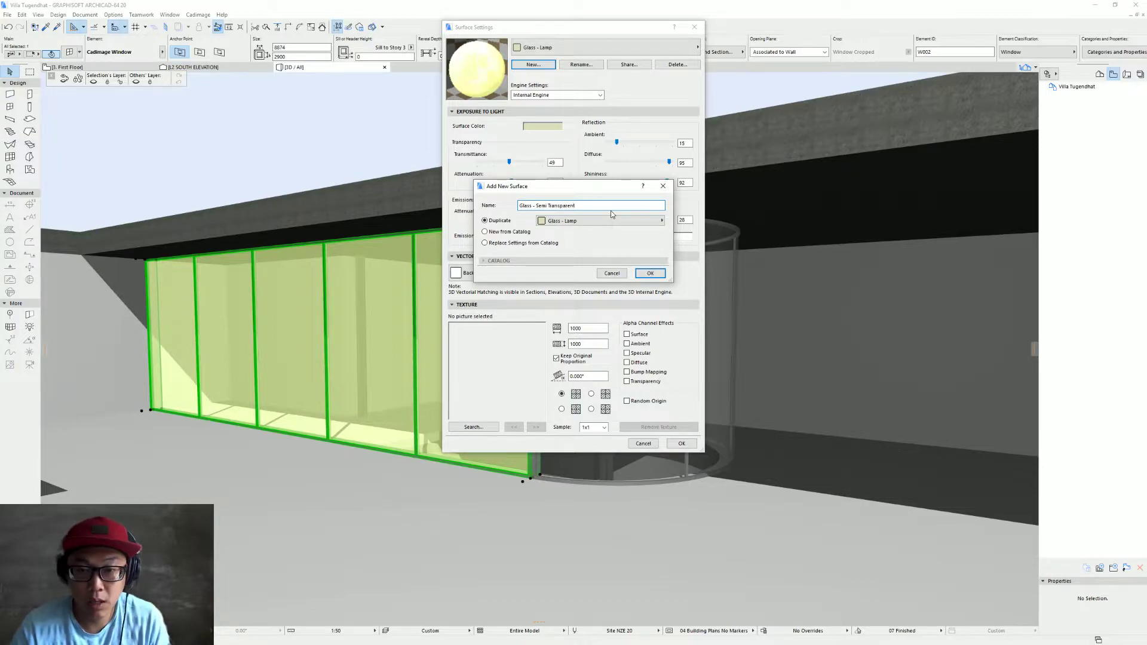
left_click(593, 220)
left_click(592, 219)
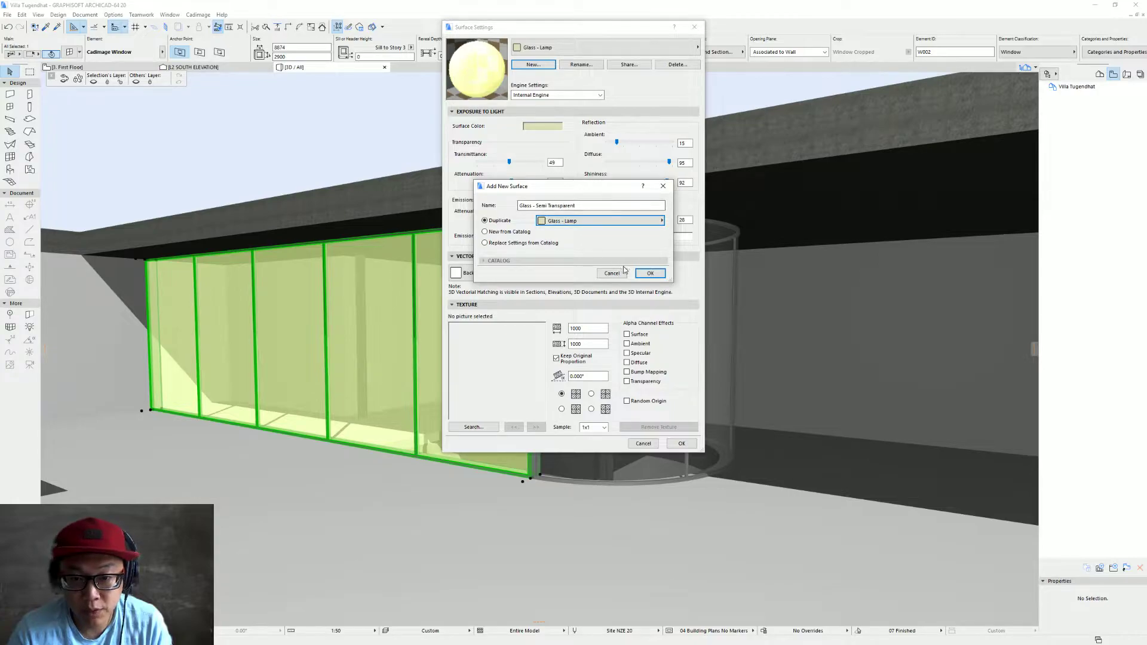
left_click(650, 273)
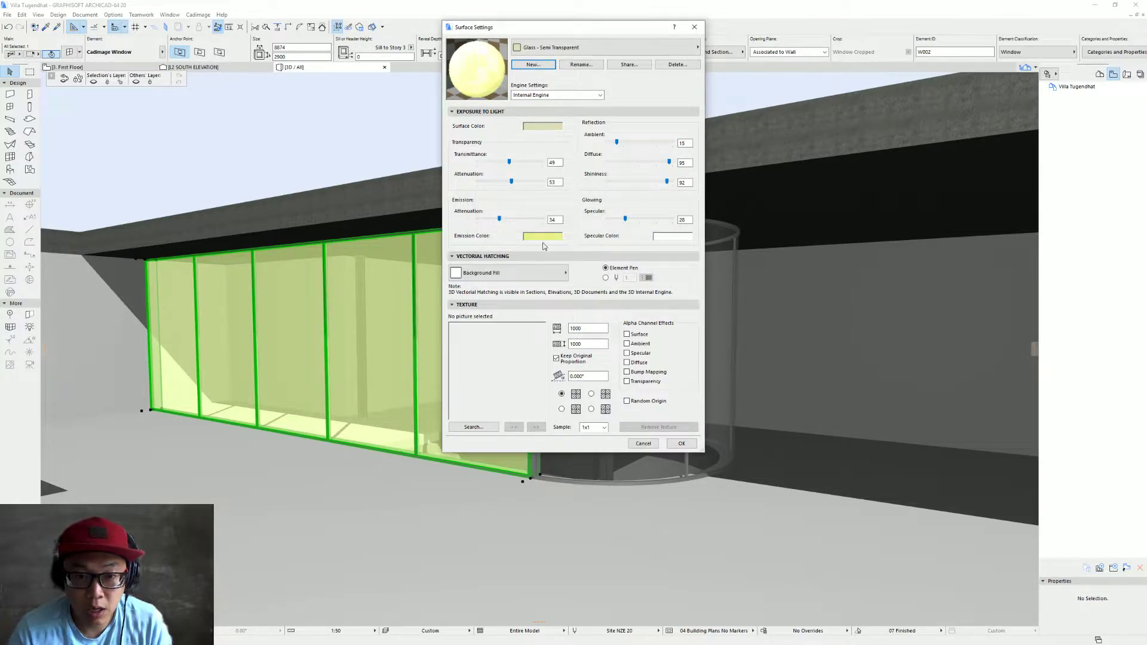
Change the surface color of Glass - Semi Transparent to white
left_click(554, 127)
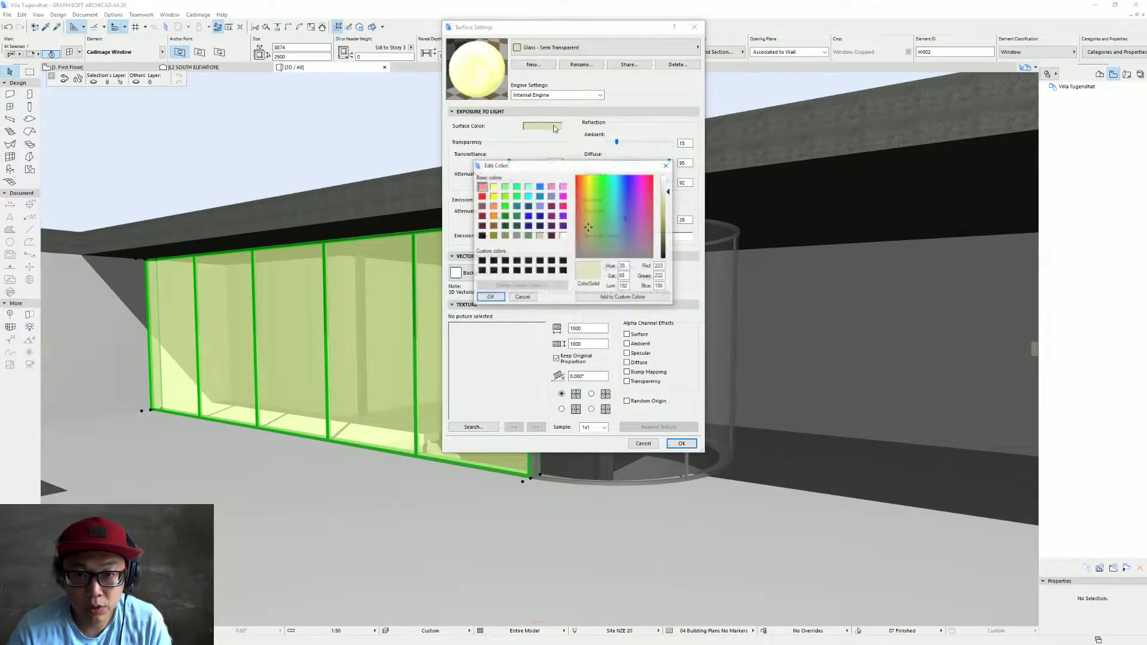
left_click(562, 236)
left_click(489, 297)
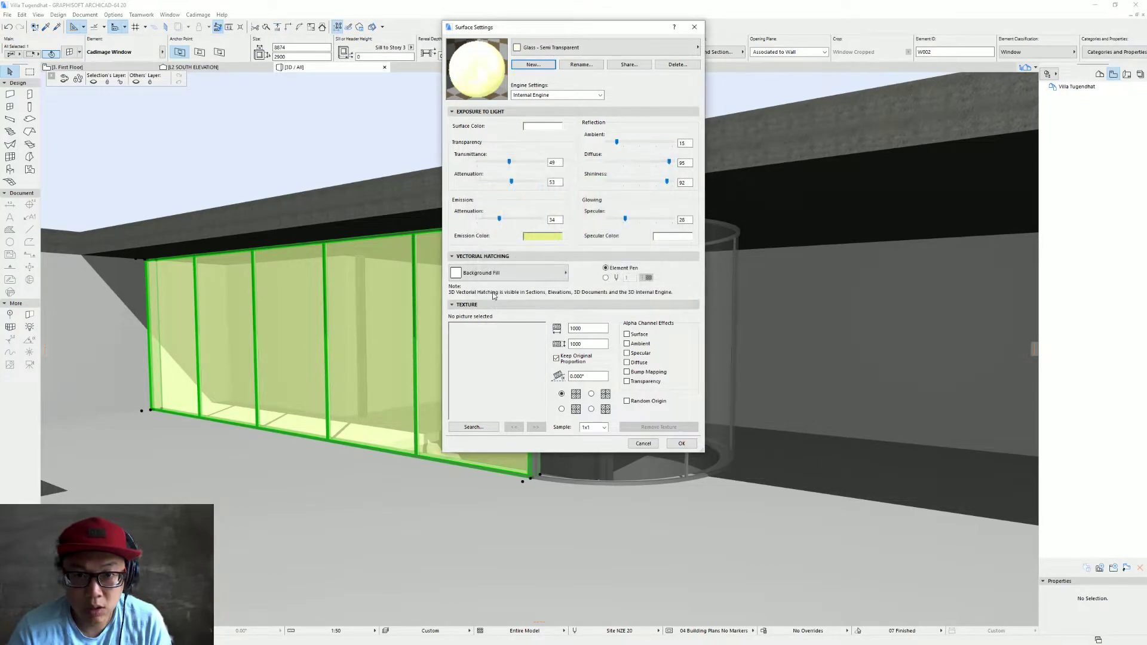
Change the emission color of the Glass - Semi Transparent surface to white and save the surface
left_click(540, 237)
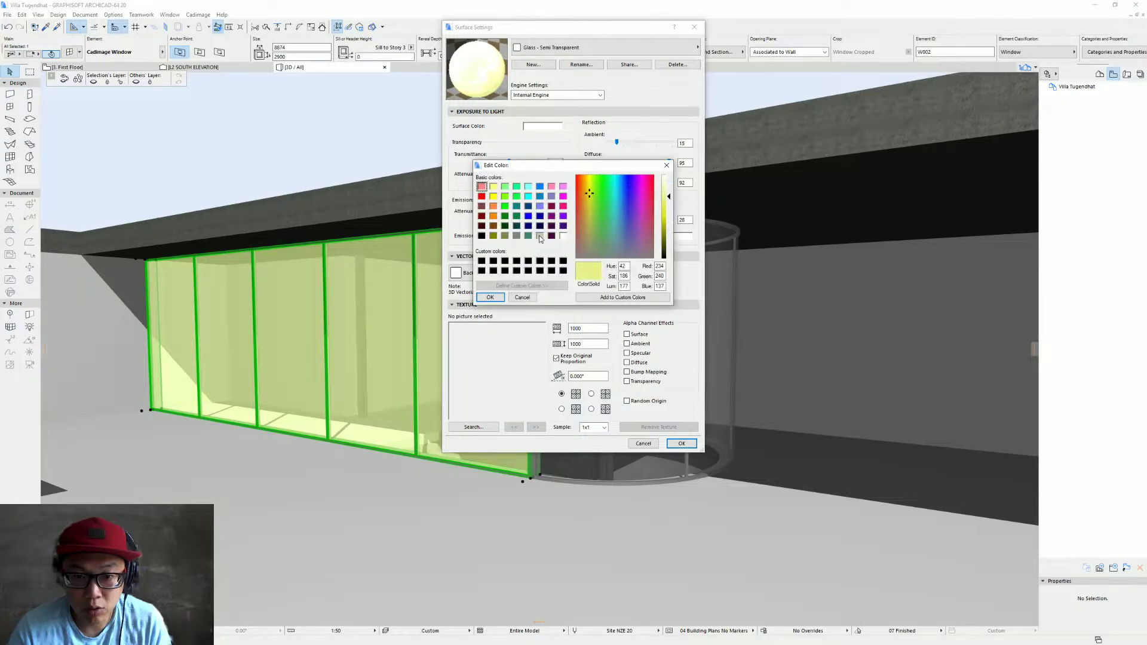
left_click(563, 236)
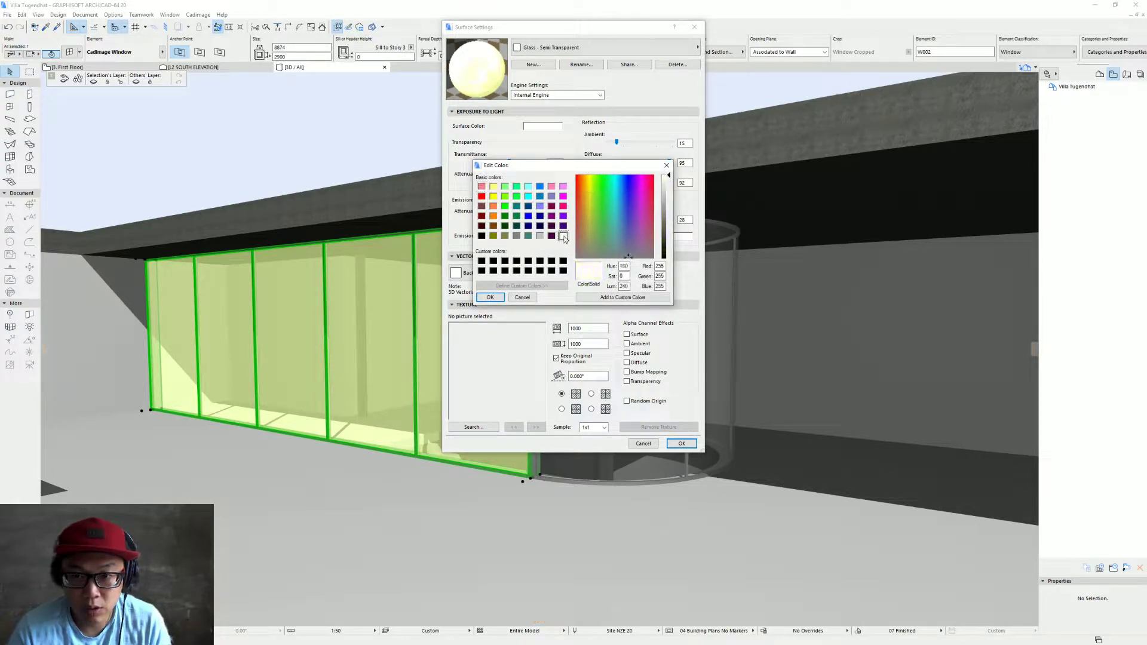
left_click(489, 297)
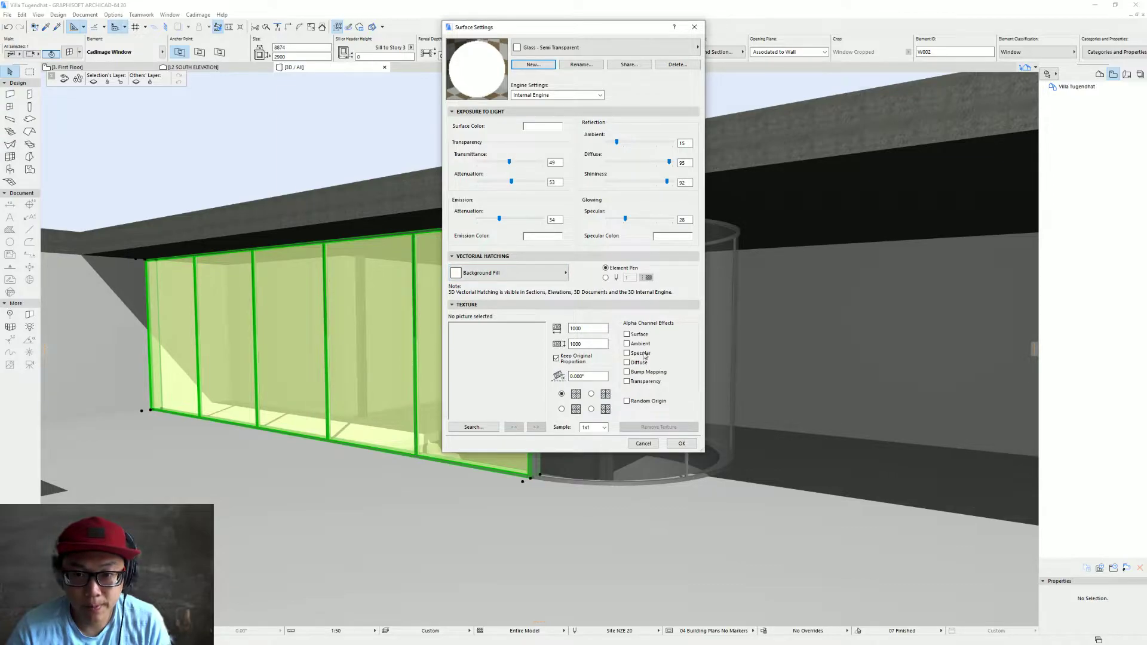
left_click(680, 445)
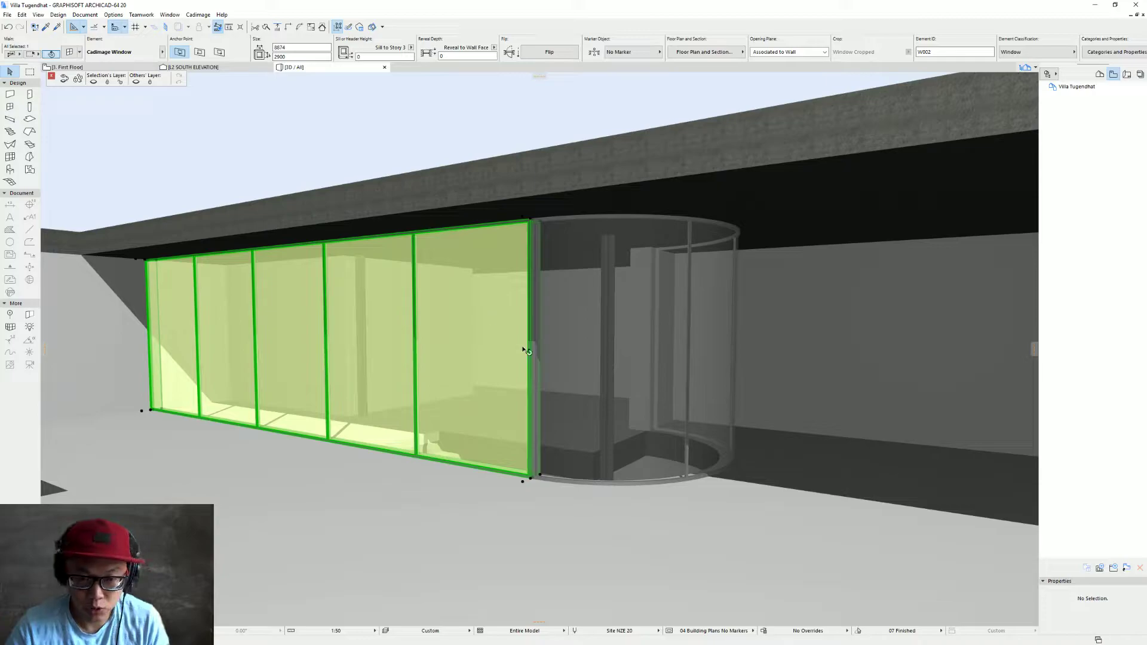
Set the glass surface of the straight entrance window to Glass - Semi Transparent
key("ctrl+t")
left_click(1019, 244)
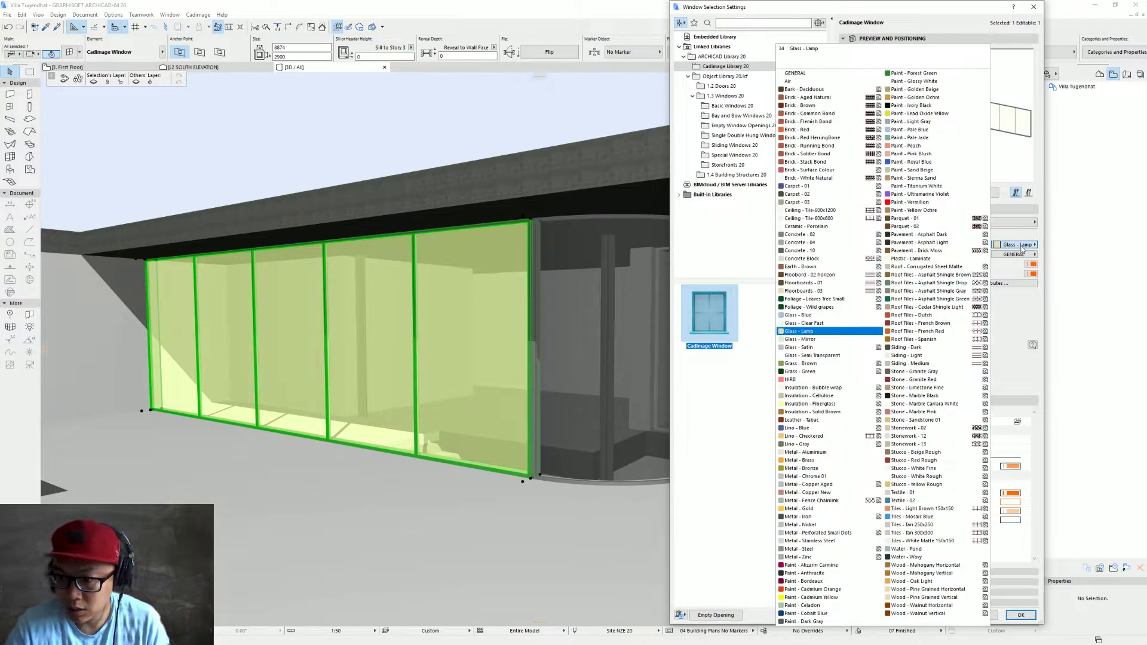
left_click(835, 356)
key("Return")
middle_click_drag(471, 380, 521, 386, "shift")
left_click(486, 341)
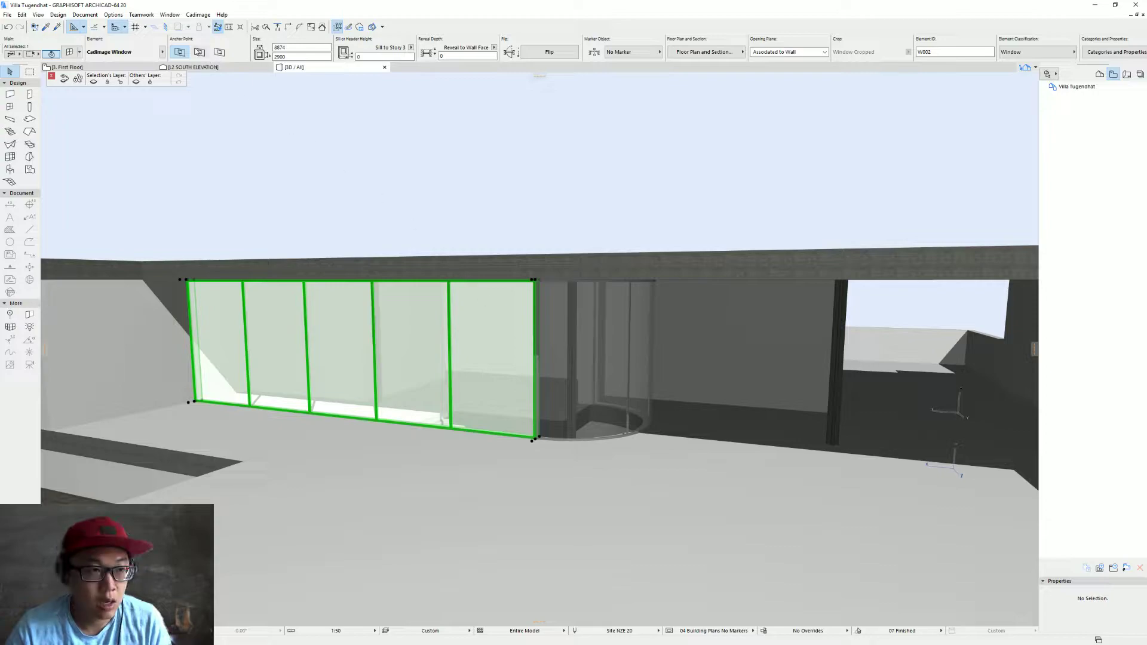
Reopen the surface attribute settings and set the transmittance of Glass - Semi Transparent to 25
left_click(84, 15)
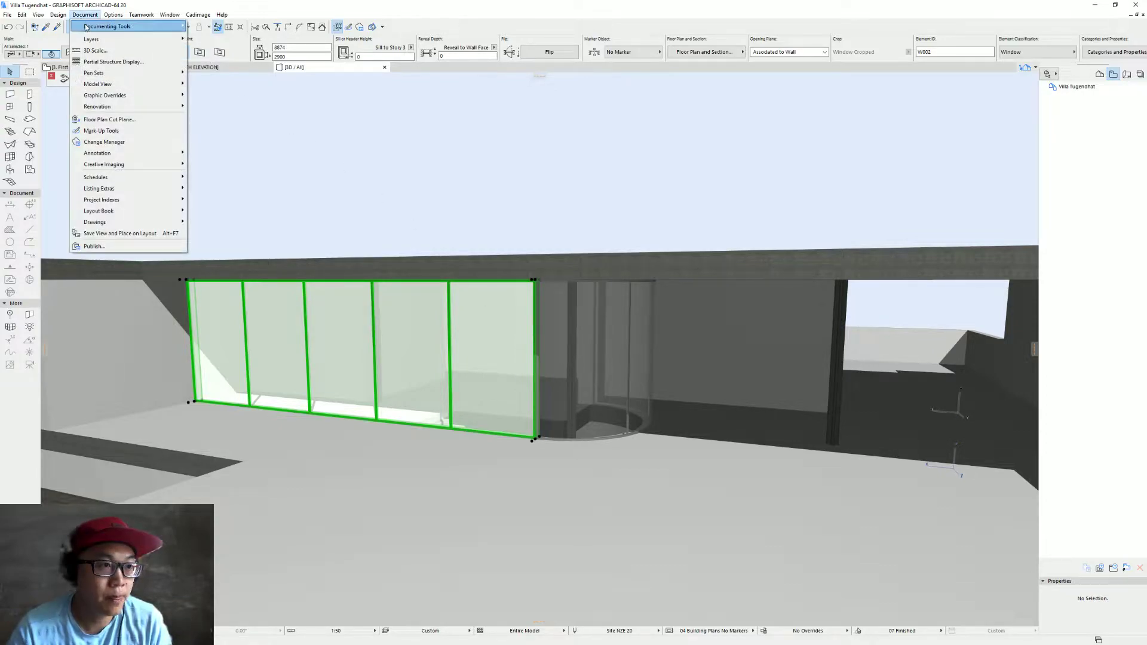
mouse_move(113, 14)
mouse_move(155, 26)
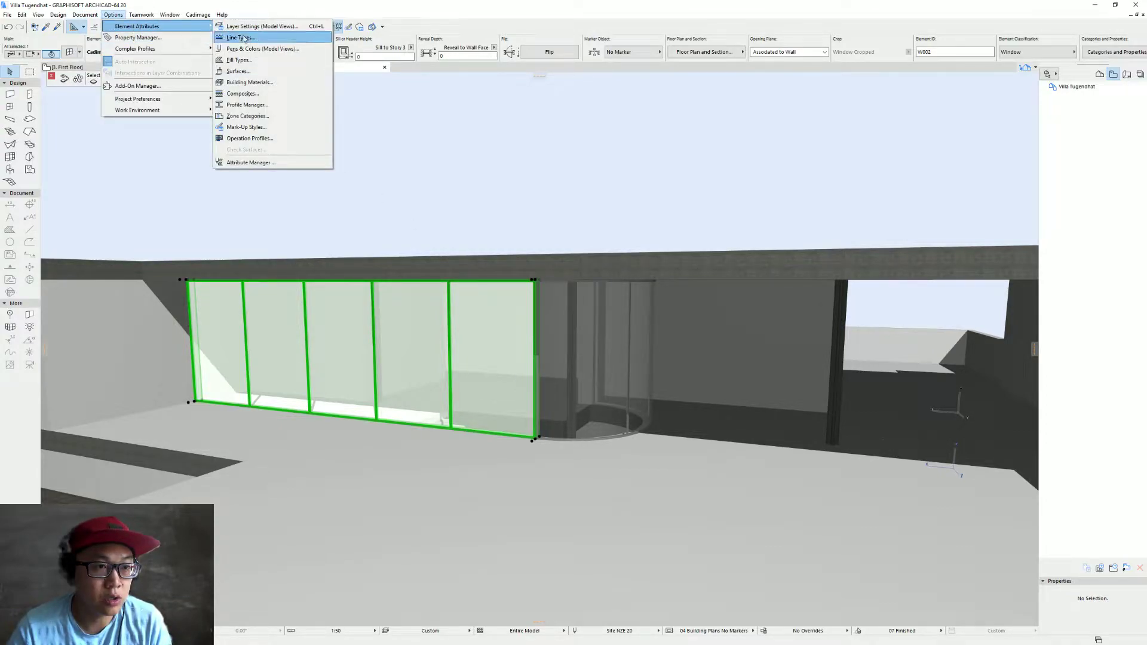
left_click(238, 71)
left_click(581, 52)
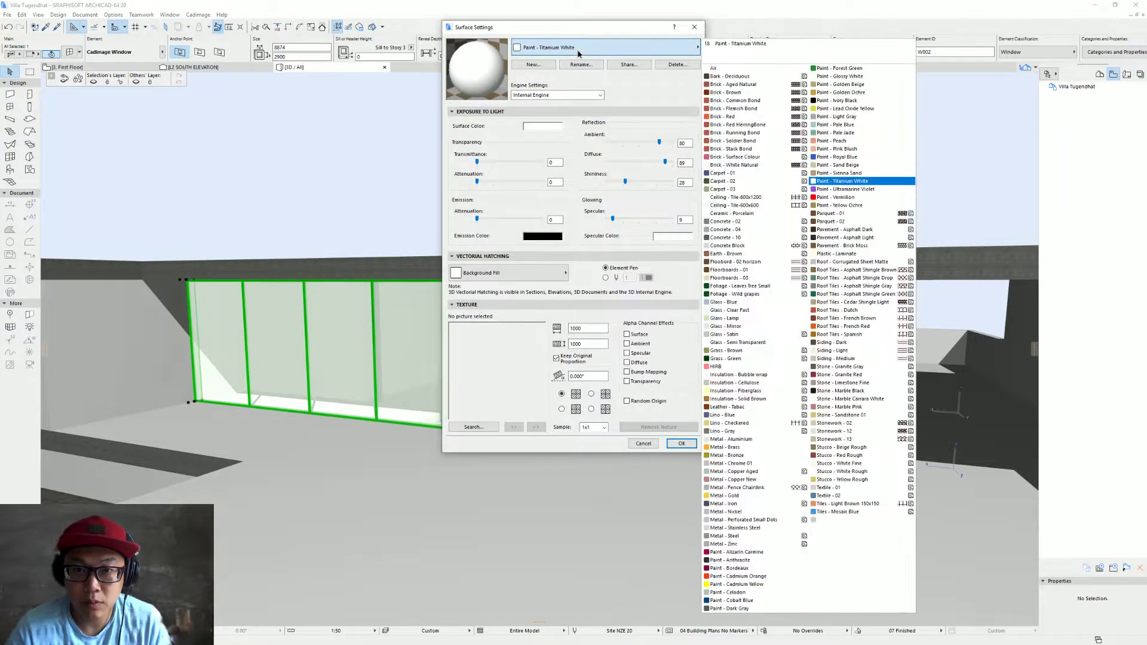
left_click(771, 343)
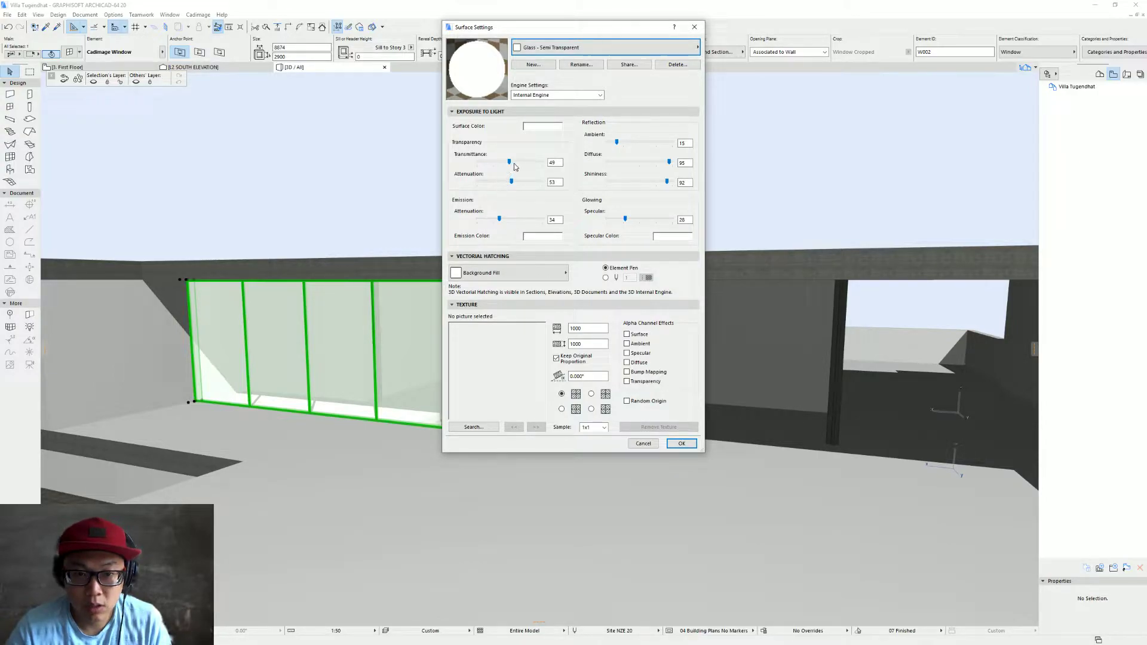
left_click_drag(500, 166, 494, 165)
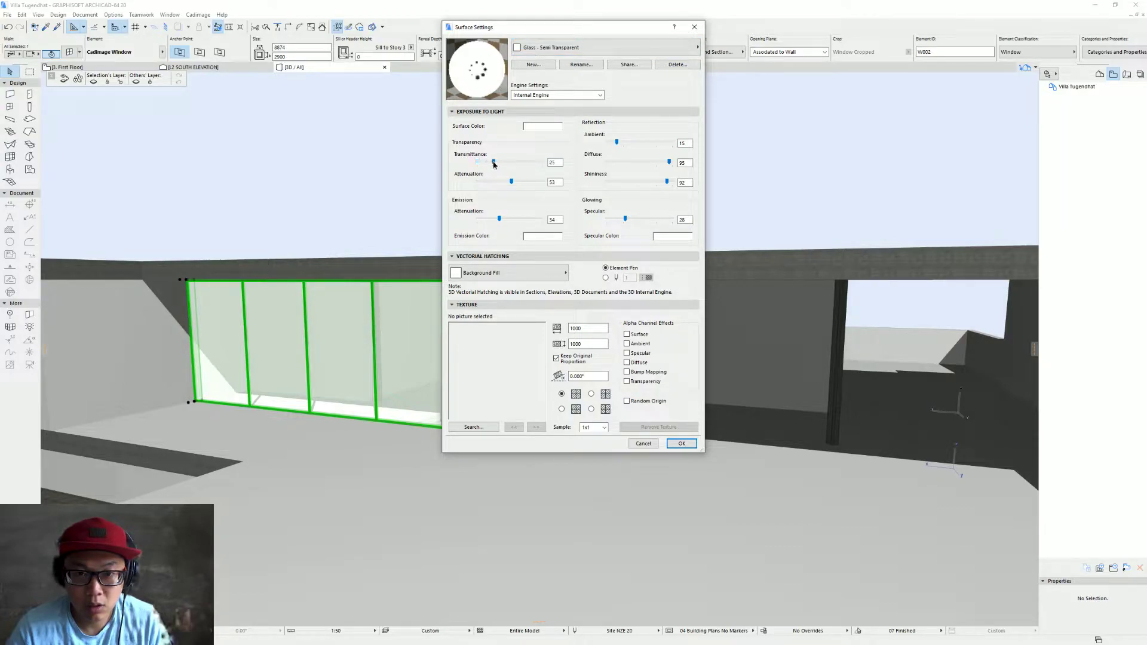
left_click(687, 444)
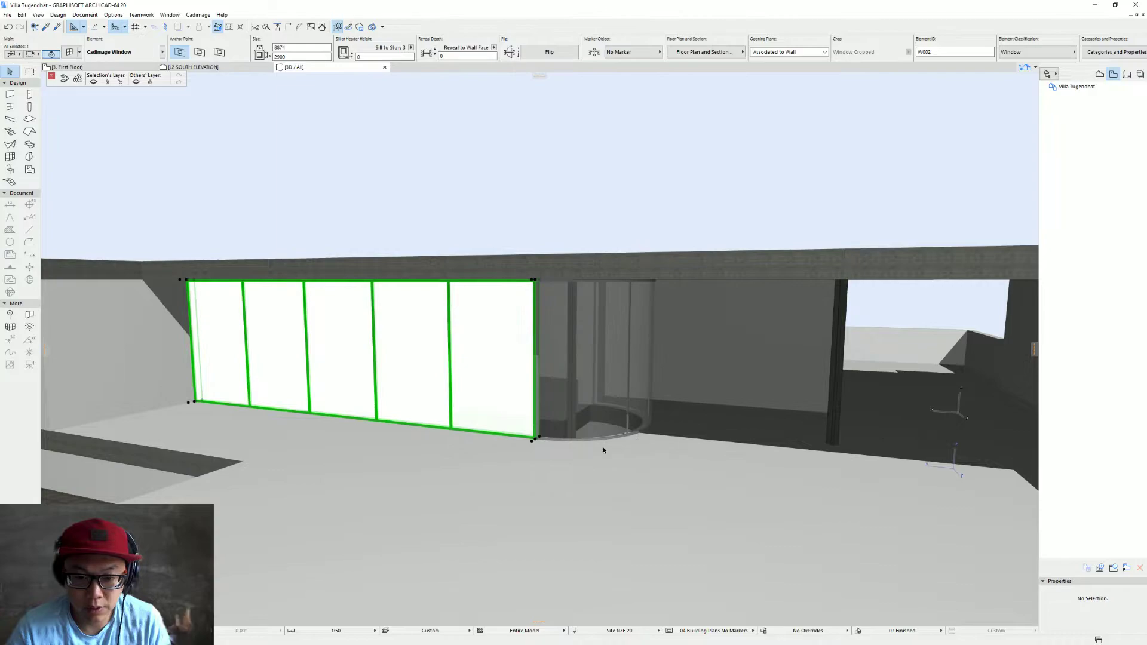
Deselect the straight window and examine its glass in 3D from several angles and distances
left_click(552, 172)
middle_click_drag(415, 423, 546, 414, "shift")
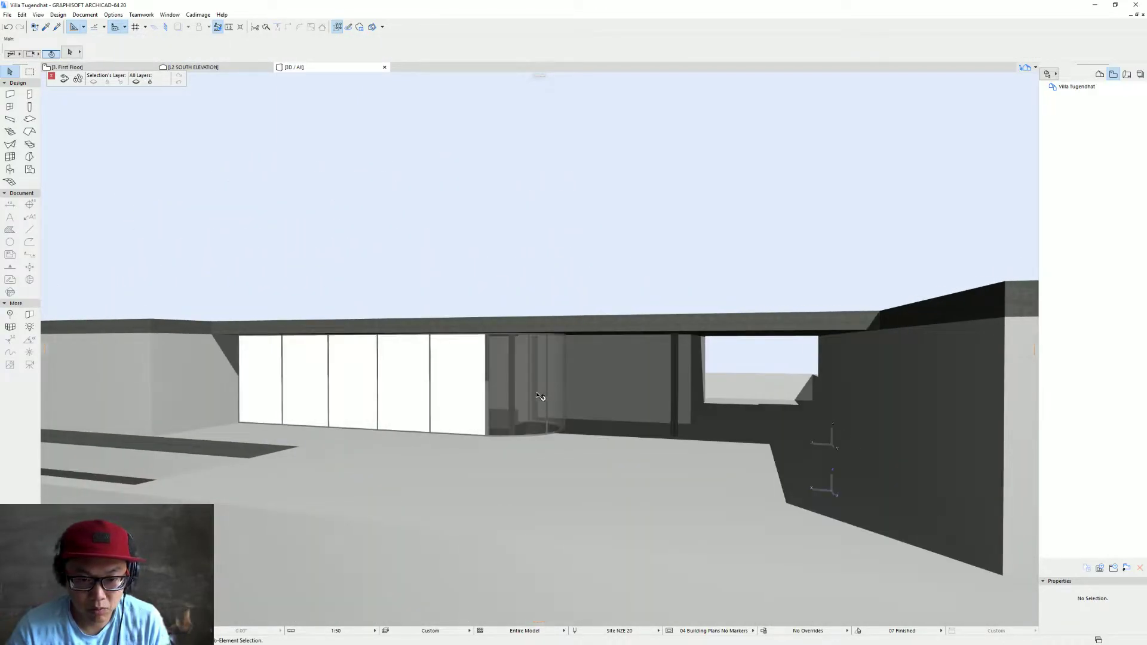
scroll(487, 389, "up", 3)
scroll(488, 390, "up", 2)
middle_click_drag(488, 389, 458, 419)
mouse_move(293, 406)
middle_mouse_down()
mouse_move(466, 394)
mouse_move(546, 366)
middle_mouse_up()
middle_click_drag(368, 393, 520, 364, "shift")
Check the transparency option in the 3D window settings of the Generic Perspective, leaving the settings as they are
left_click(1099, 73)
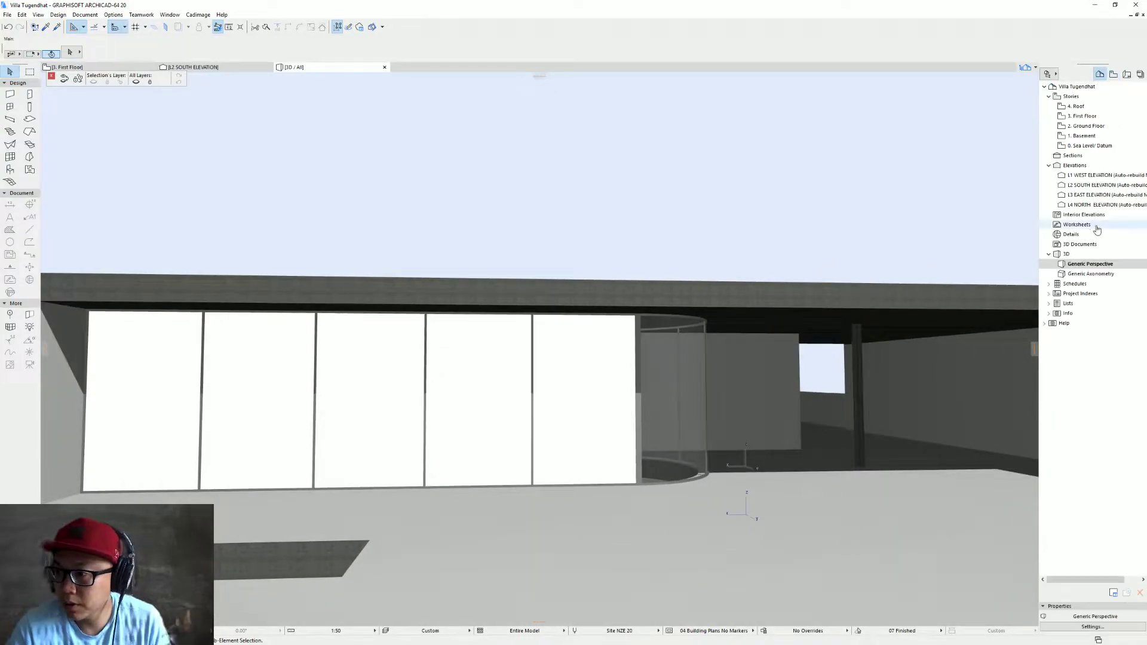
right_click(1090, 264)
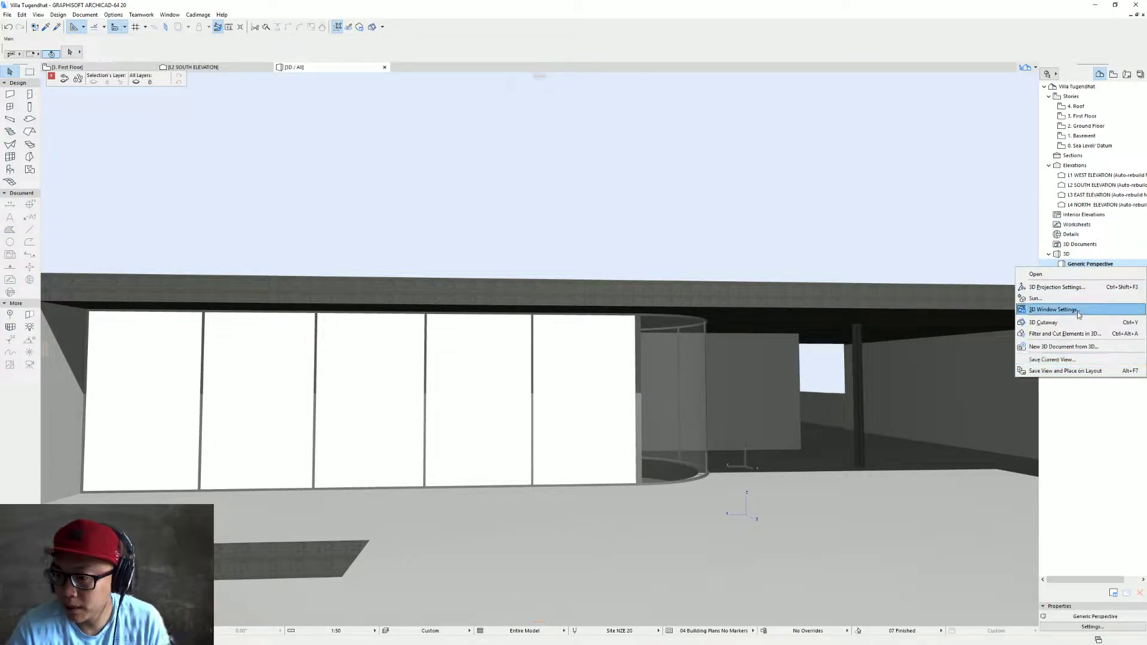
left_click(1054, 310)
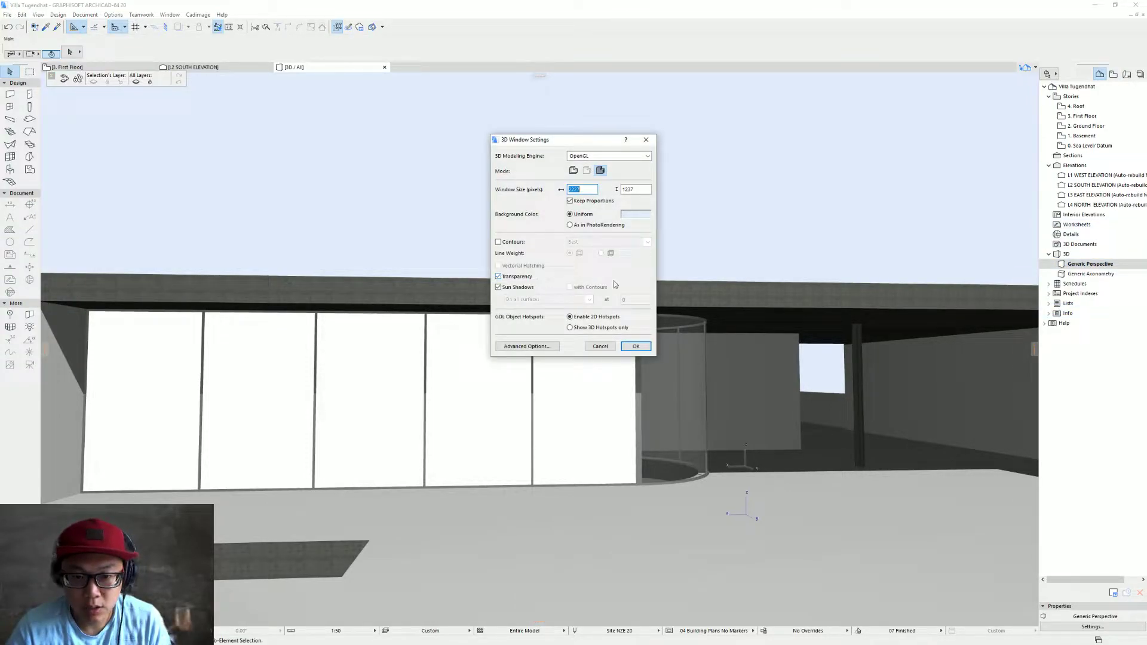
left_click(605, 348)
Select the curved entrance window in the 3D view
mouse_move(581, 236)
middle_mouse_down("shift")
mouse_move(508, 275)
mouse_move(344, 297)
middle_mouse_up("shift")
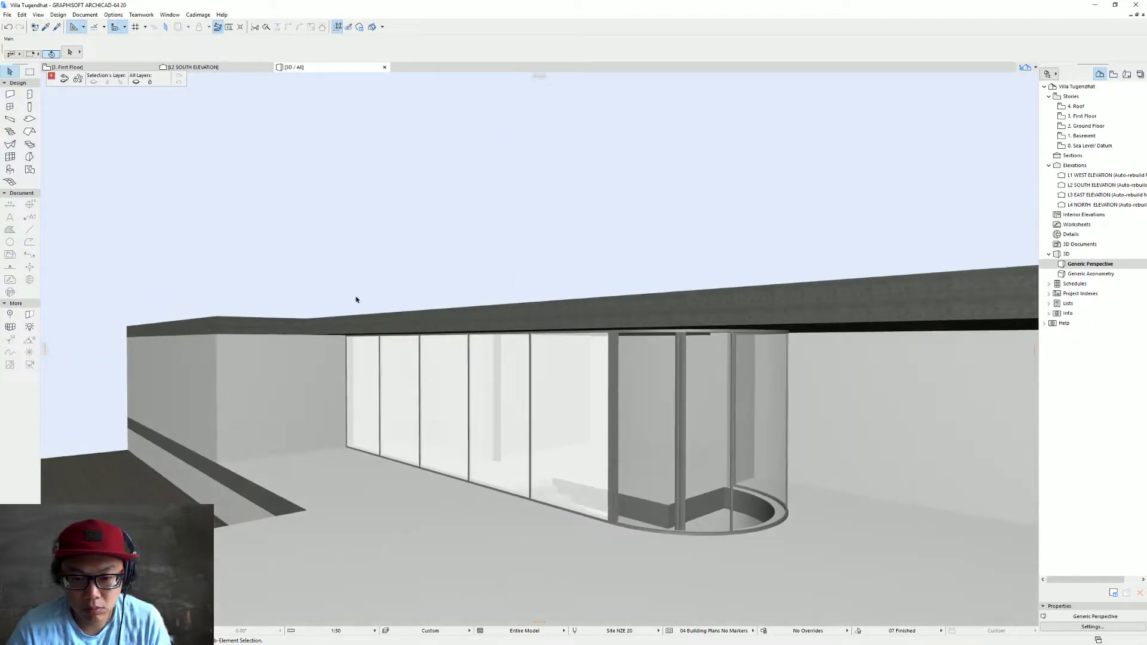
left_click(710, 423)
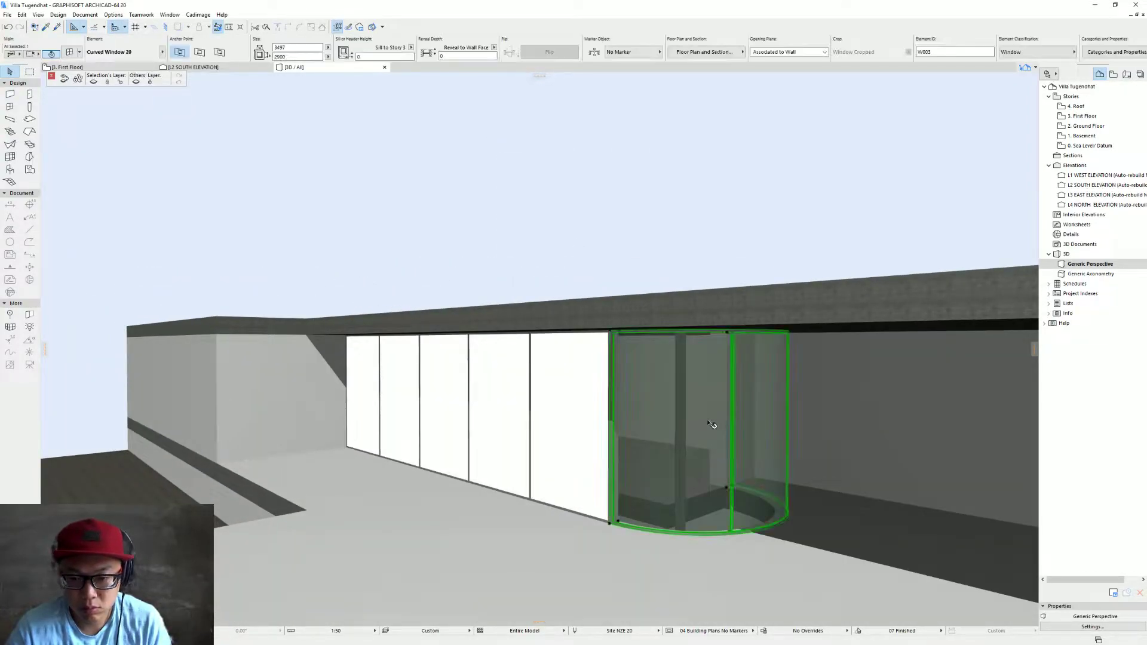
key("ctrl+t")
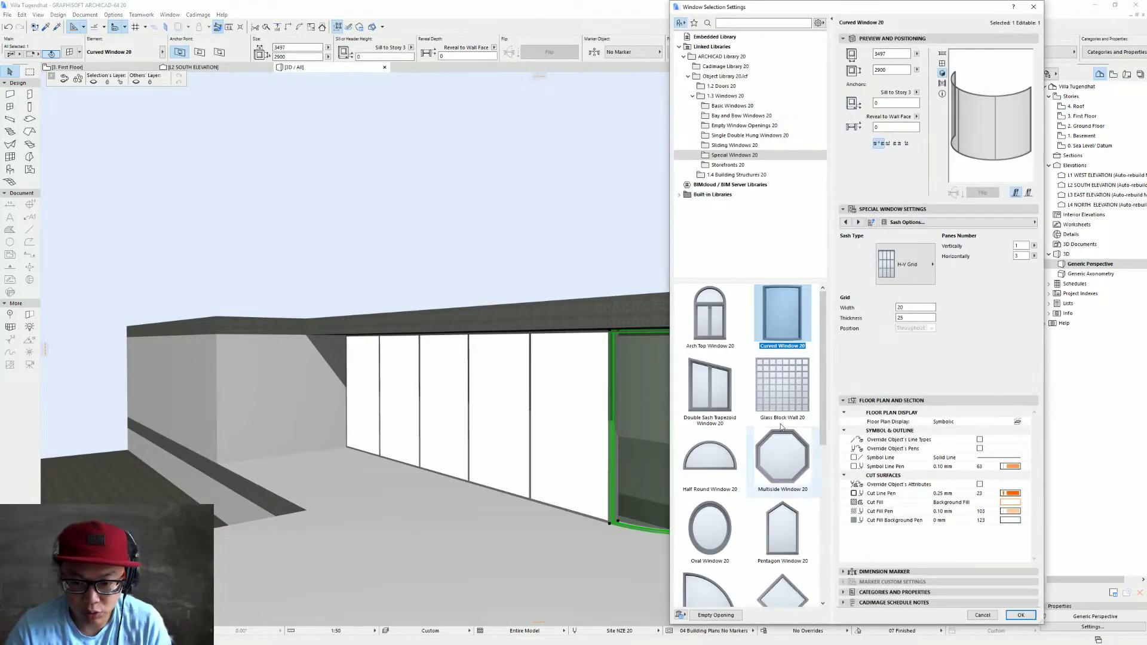
left_click(1019, 222)
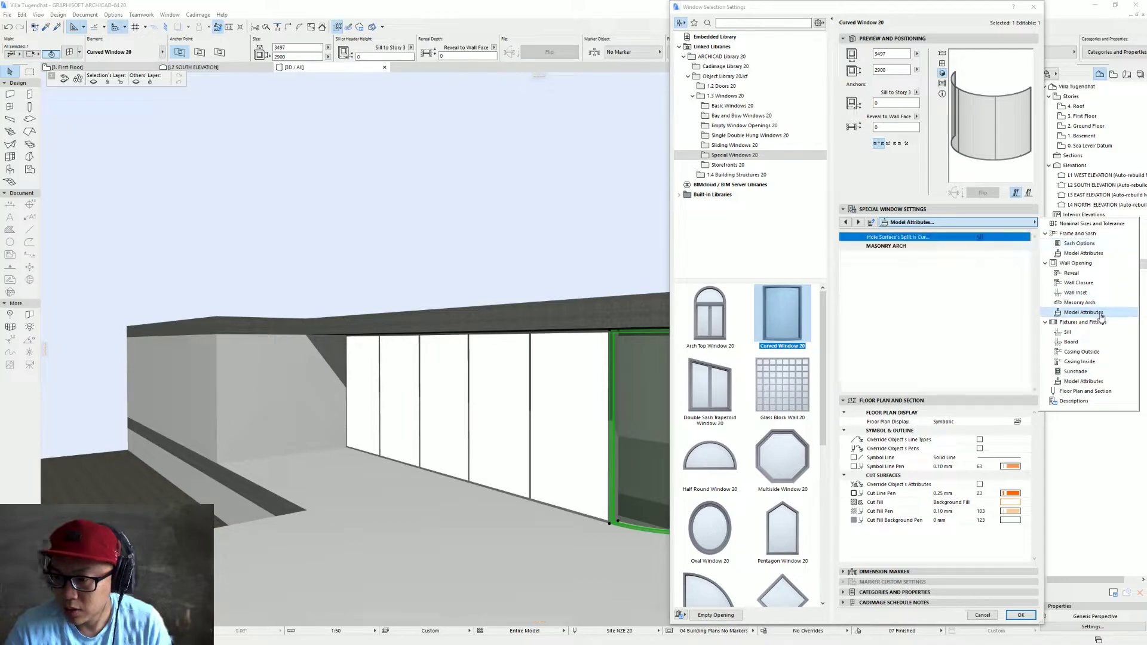
key("Escape")
key("Escape")
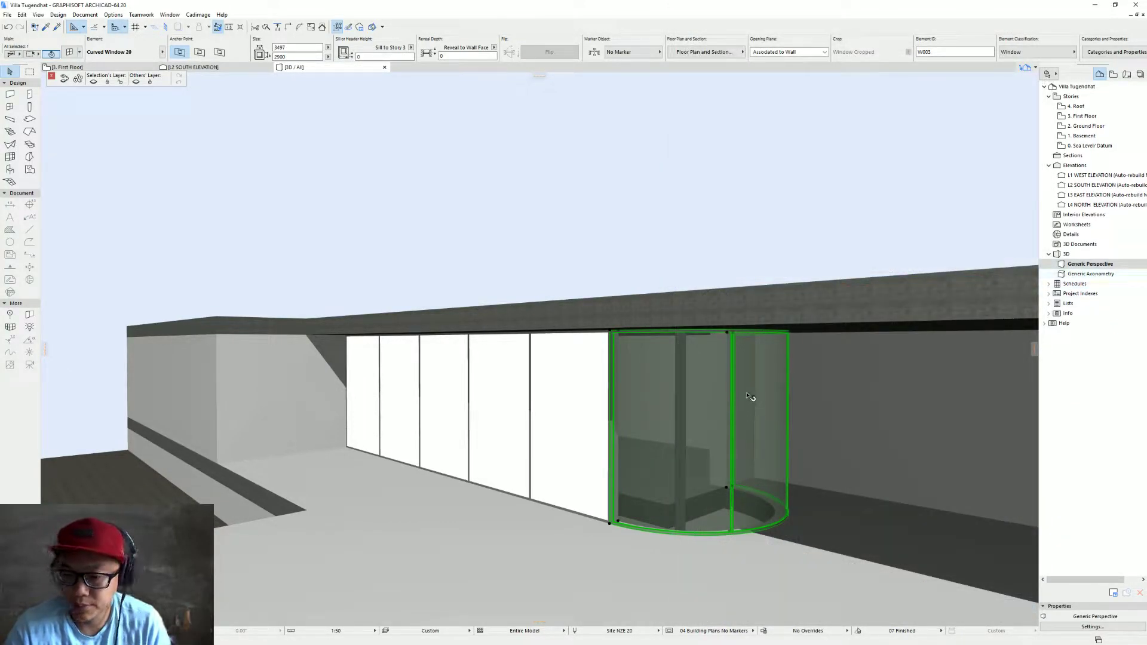
Set the glass surface of the curved entrance window to Glass - Semi Transparent and deselect the window
key("ctrl+t")
left_click(986, 222)
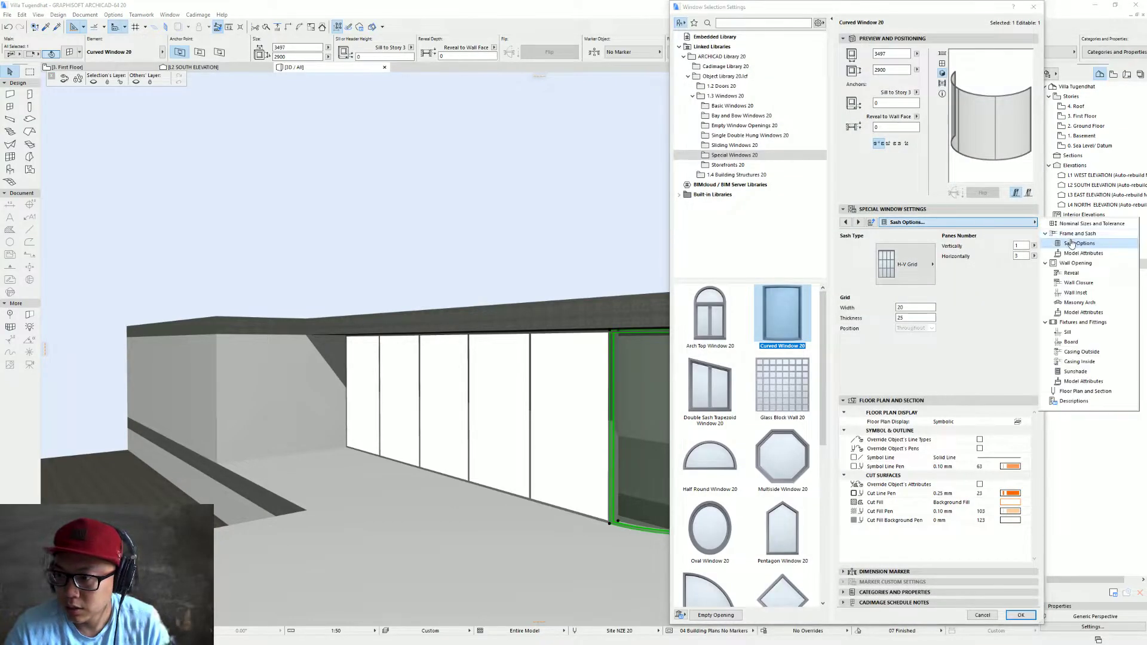
left_click(1077, 253)
left_click(1015, 315)
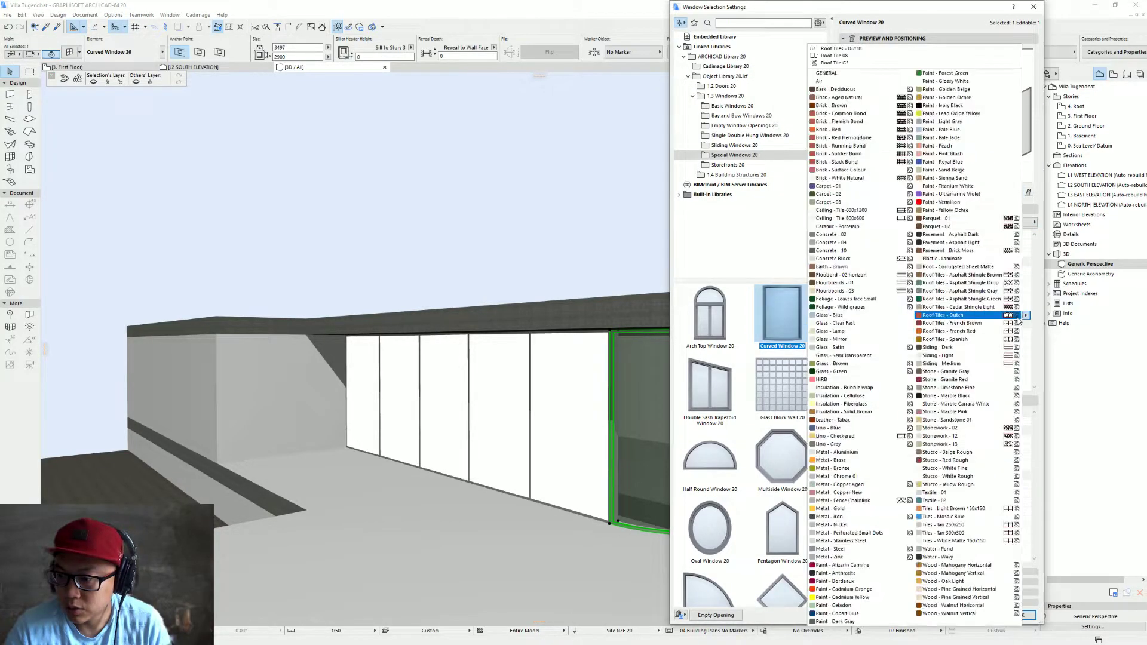
left_click(870, 355)
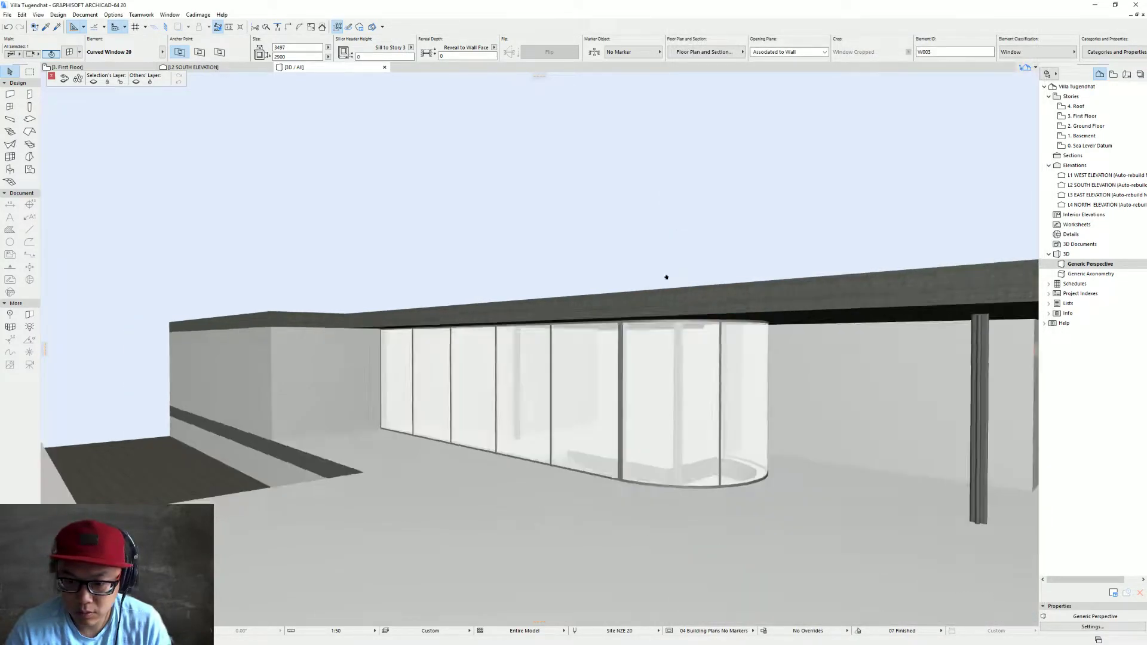
middle_click_drag(666, 277, 606, 287, "shift")
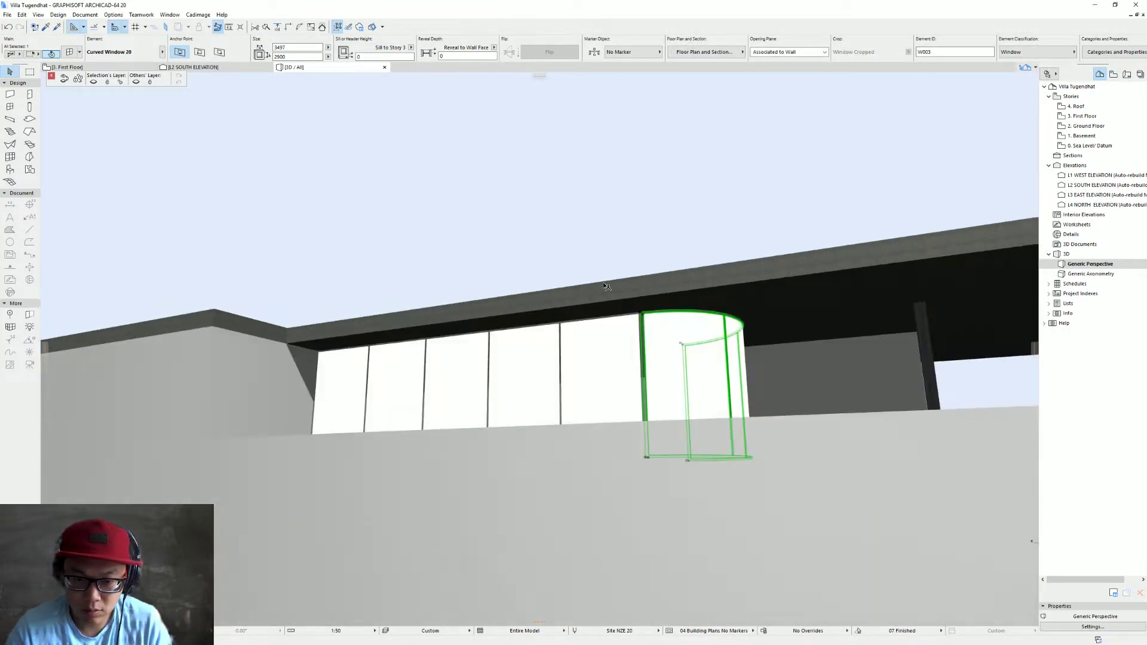
middle_click_drag(542, 238, 560, 274, "shift")
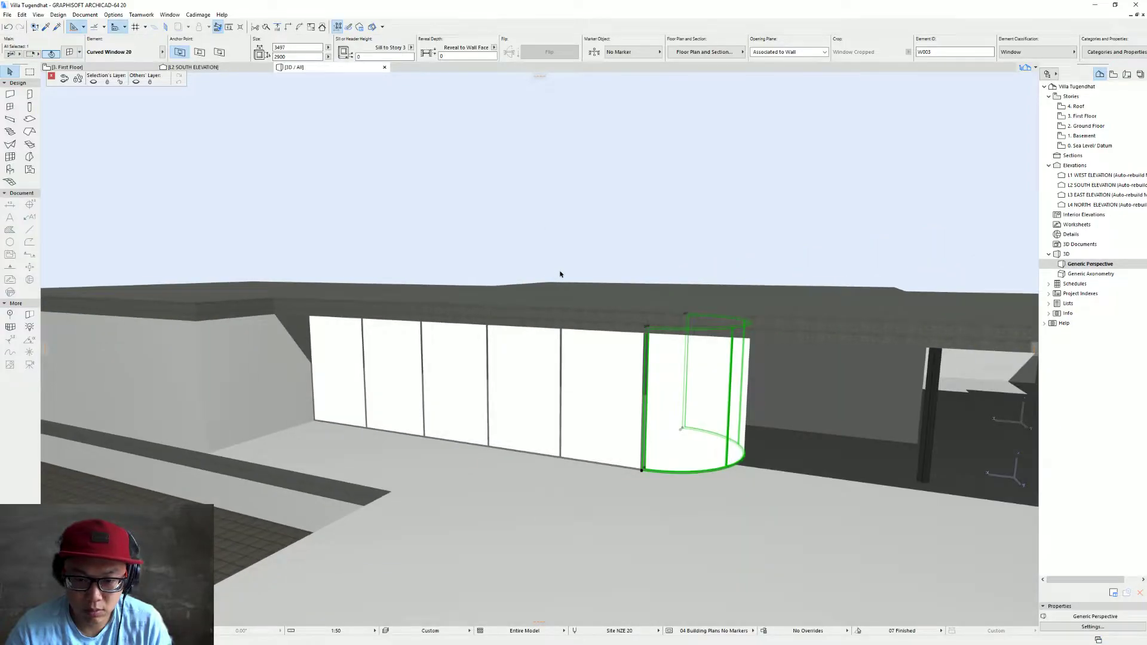
left_click(645, 229)
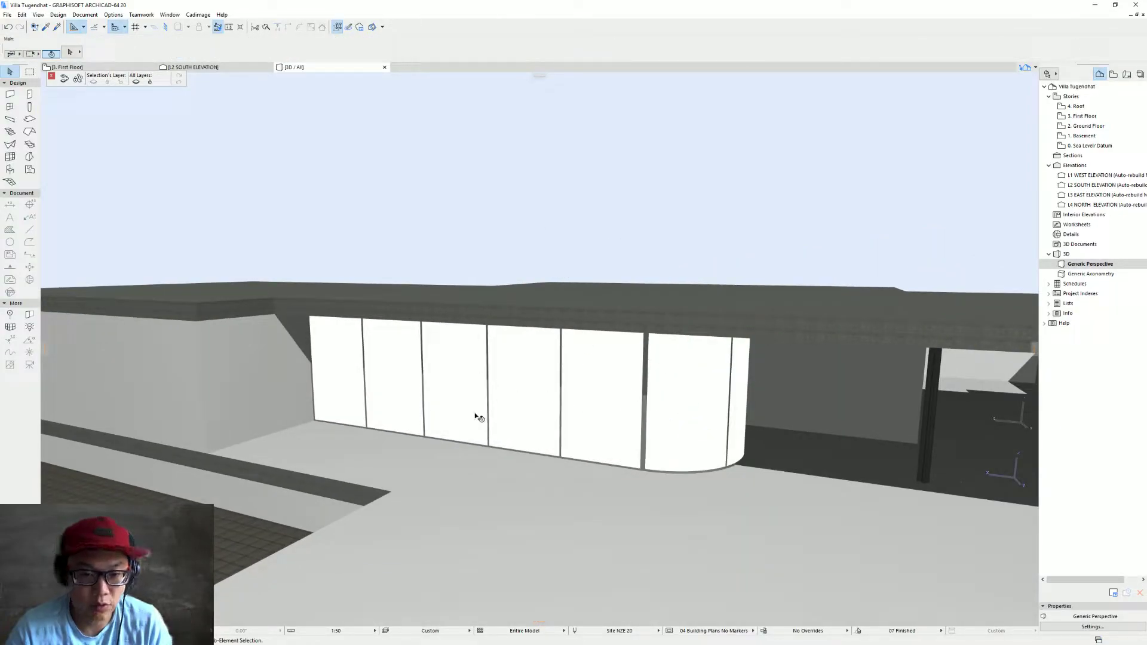
Set the transmittance of the Glass - Semi Transparent surface to 50 and review both entrance windows in 3D
middle_click_drag(304, 388, 575, 242, "shift")
left_click(85, 15)
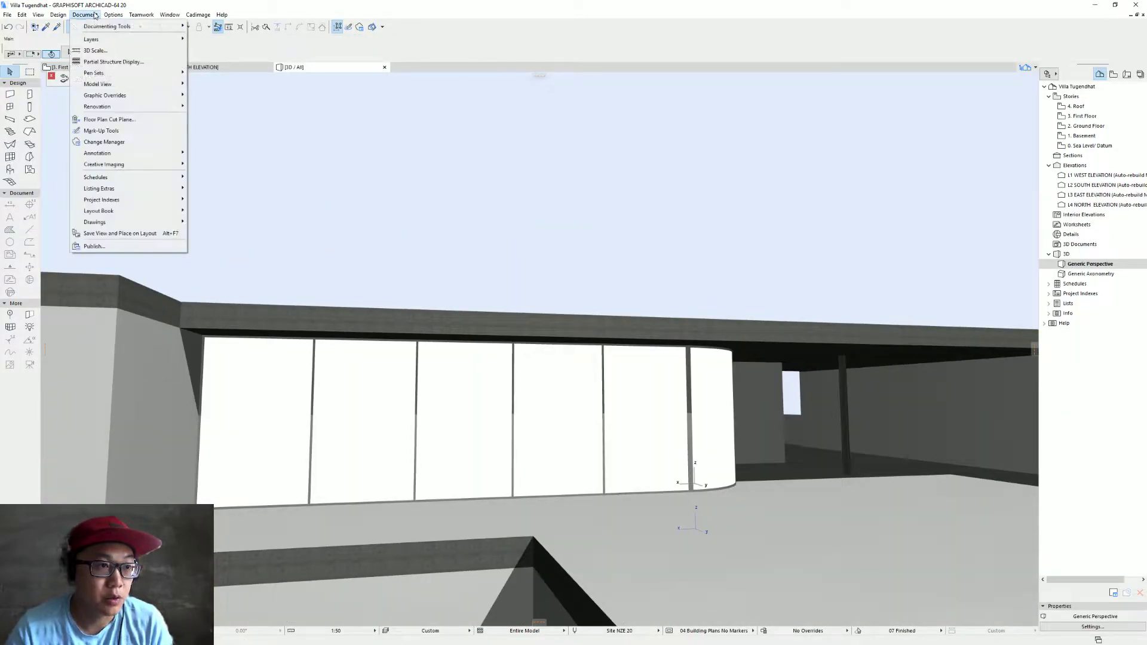
mouse_move(109, 15)
mouse_move(144, 26)
left_click(263, 71)
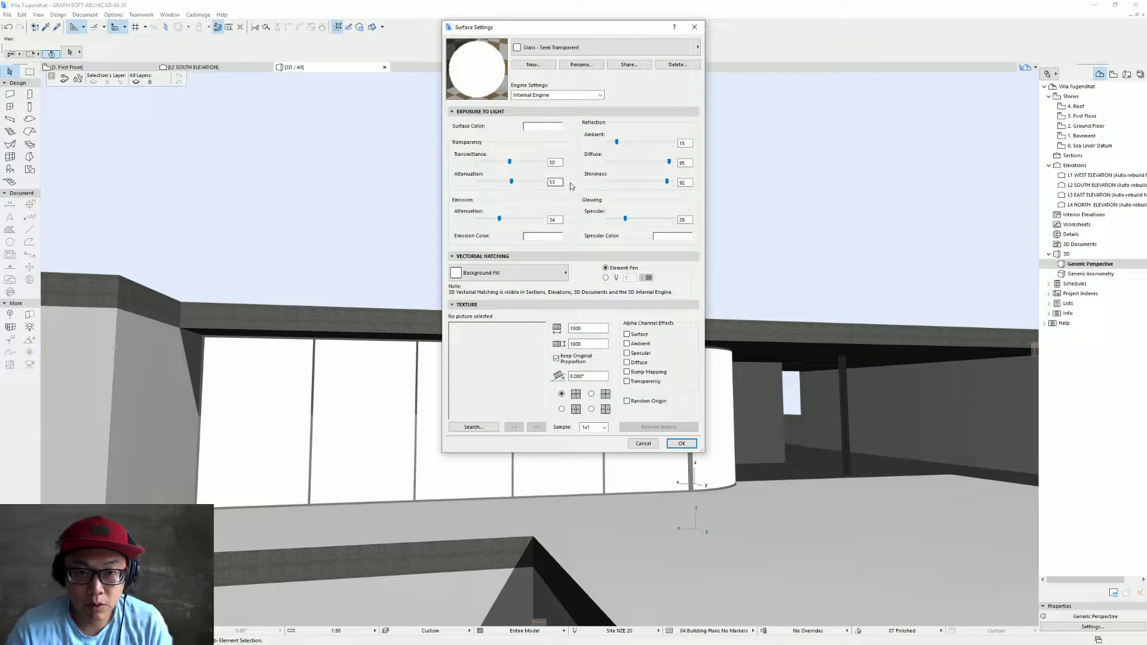
left_click(681, 444)
left_click_drag(638, 414, 643, 327)
middle_click_drag(682, 313, 644, 339, "shift")
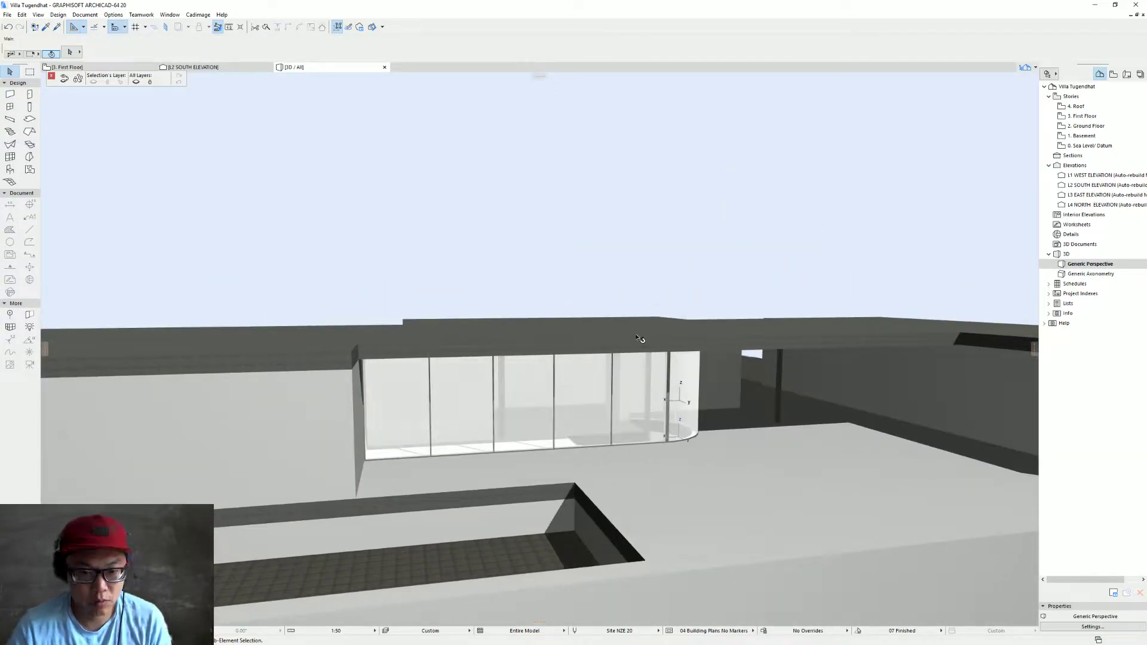
Switch to the browser and look around the real Villa Tugendhat's entrance terrace in the Google Maps street-level view
key("alt+Tab")
left_click_drag(490, 296, 347, 305)
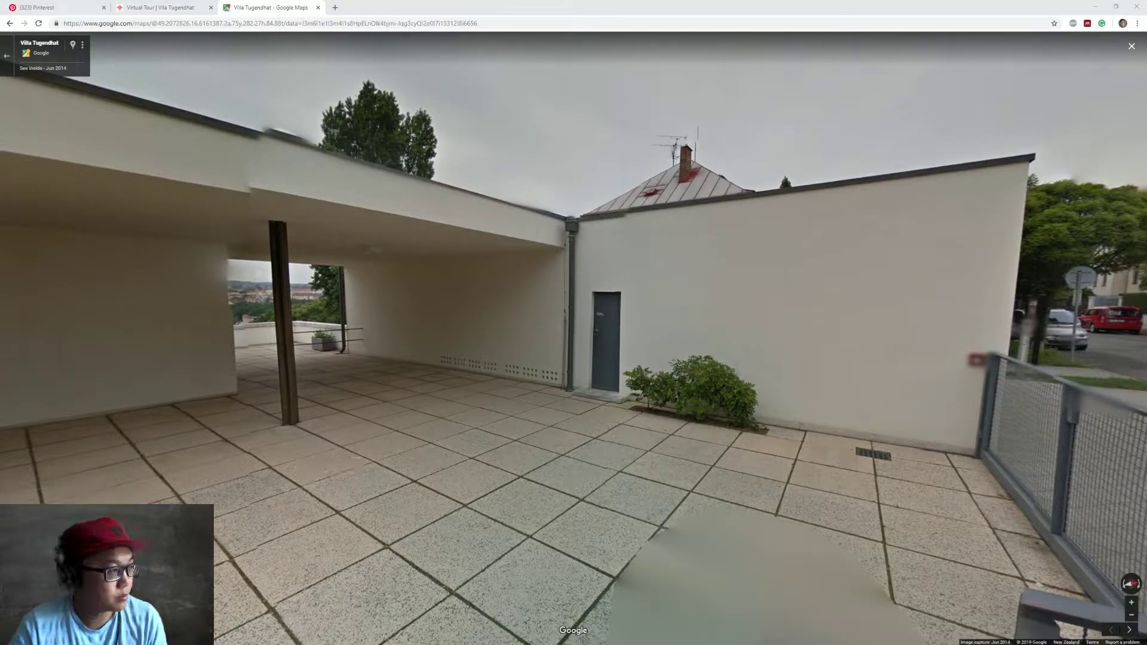
Switch to the Villa Part 8 project in Archicad and examine its 3D model and its First Floor and Ground Floor plans
key("alt+Tab")
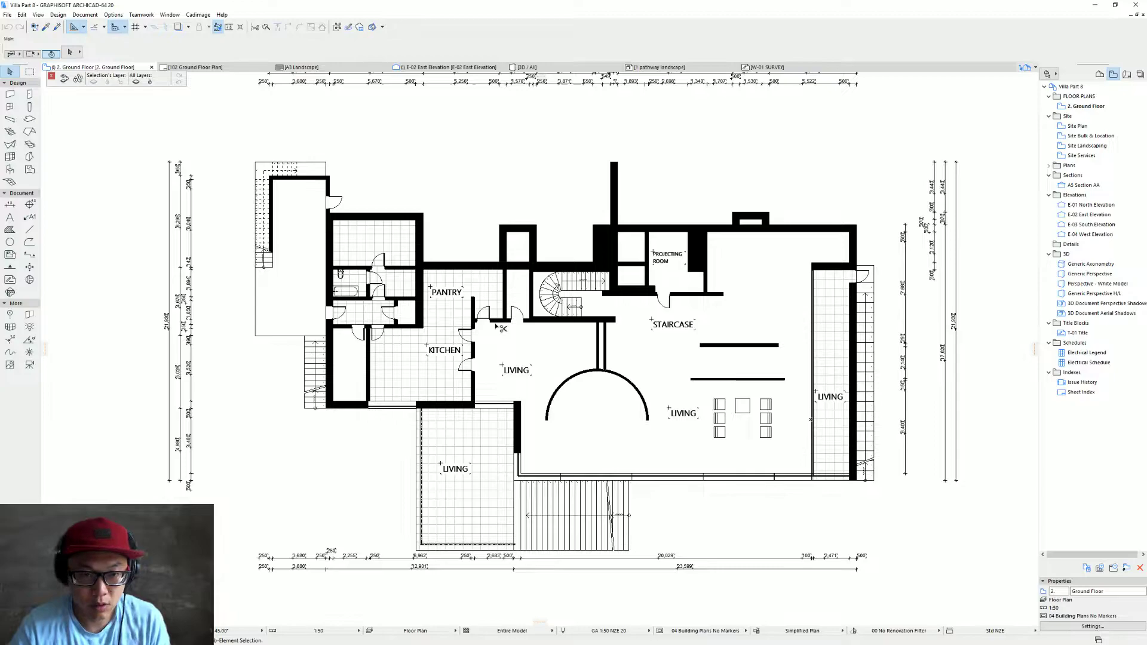
key("F3")
middle_click_drag(636, 350, 576, 276, "shift")
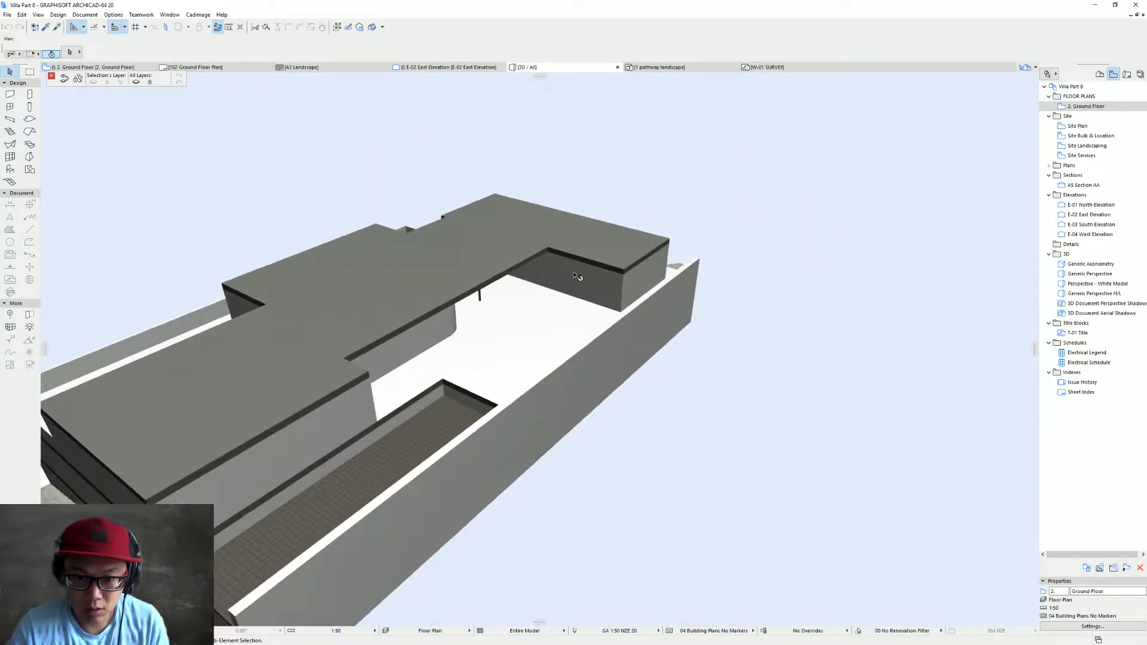
key("F2")
key("ctrl+Up")
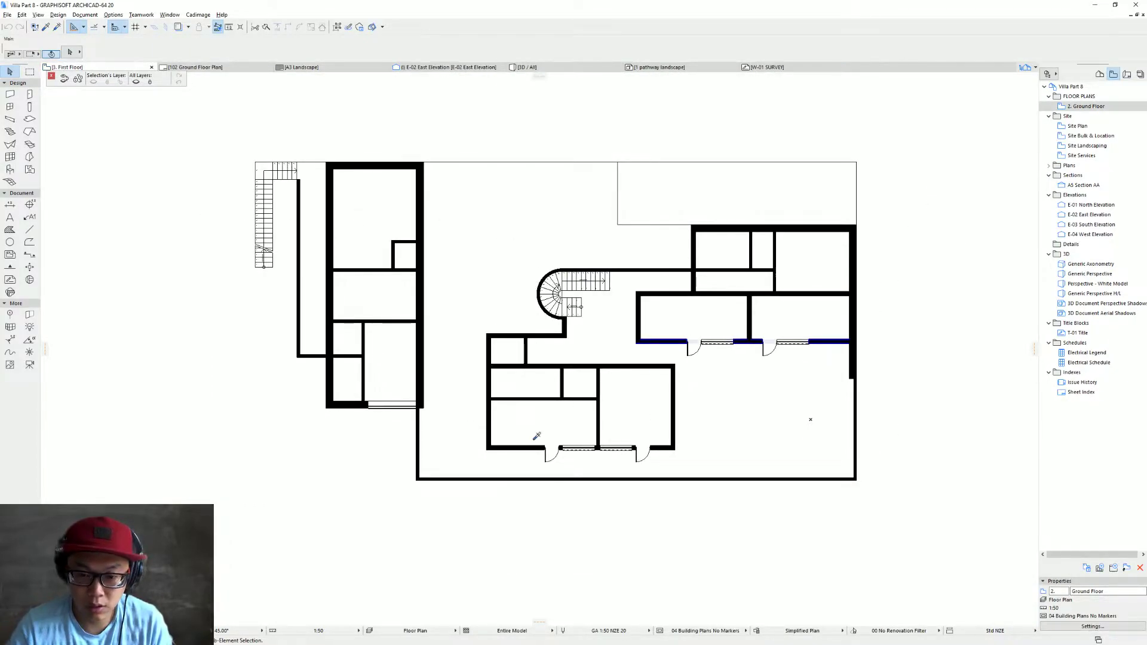
key("alt+f")
key("Escape")
key("alt+f")
key("Escape")
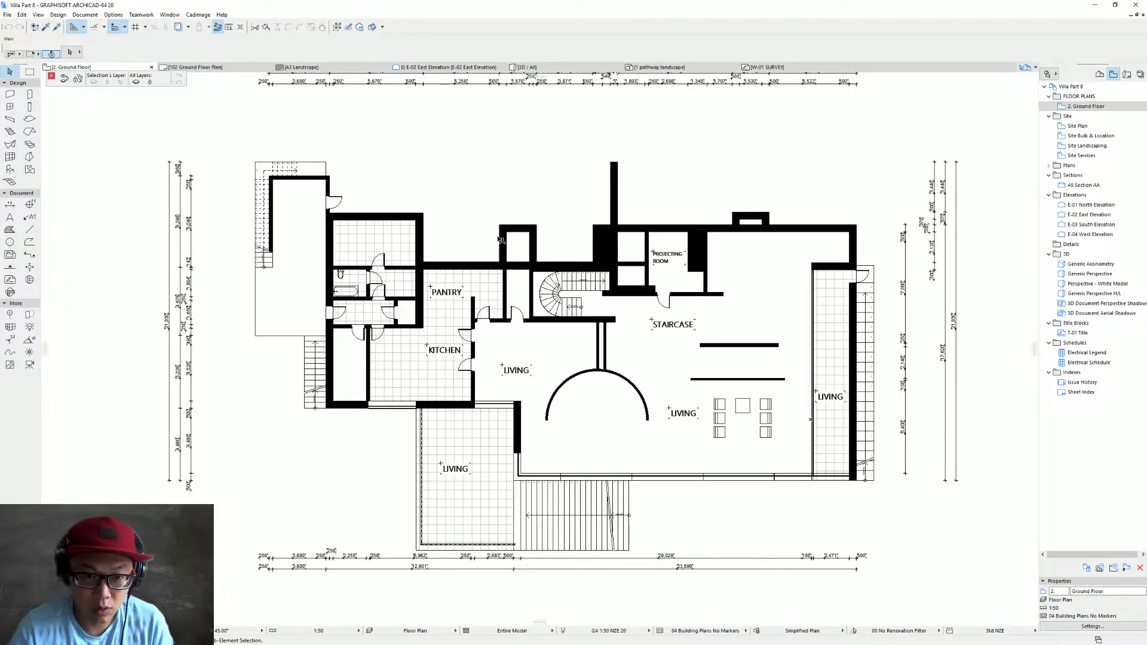
Check the door settings on the Ground Floor plan of the Villa Part 8 project and examine its First Floor walls
left_click(330, 196, "alt")
key("ctrl+Up")
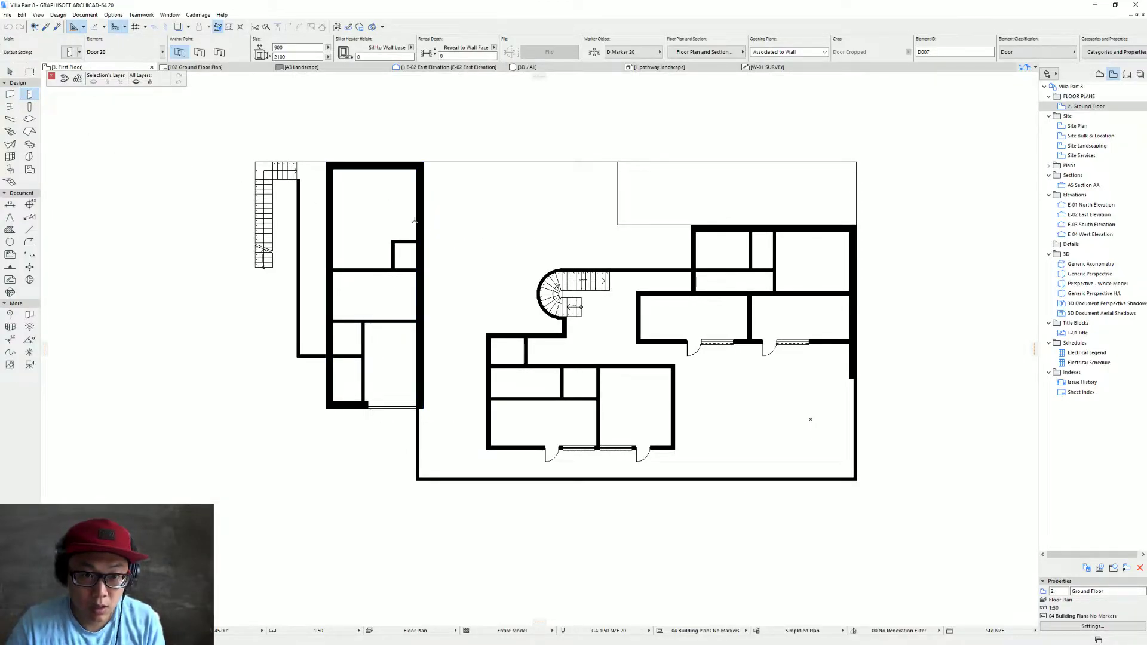
key("Escape")
key("ctrl+a")
scroll(453, 224, "up", 3)
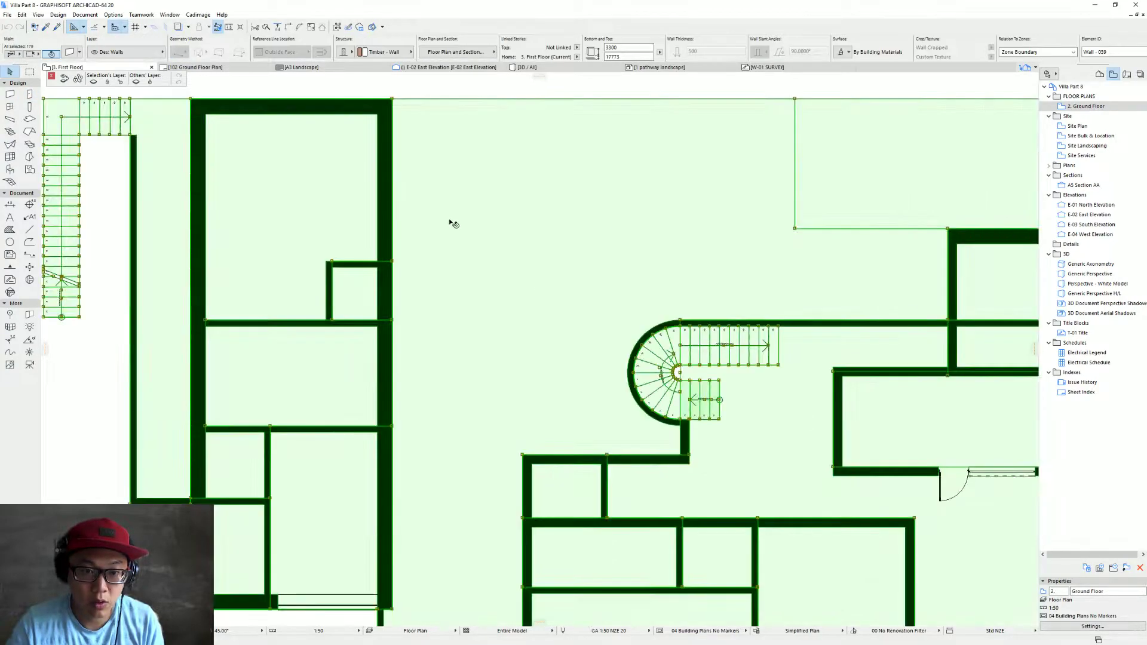
key("Escape")
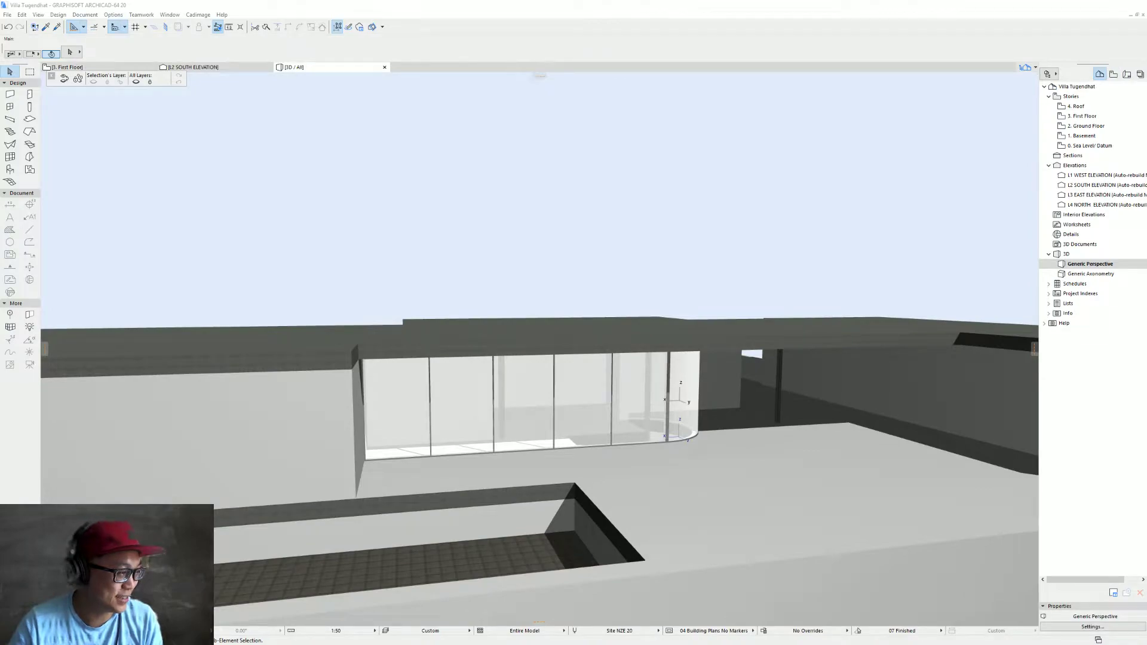
Switch to the Villa Tugendhat project's First Floor plan and place an outward-swinging door in the garage block wall facing the entrance terrace
left_click(545, 335)
key("F2")
scroll(615, 275, "down", 10)
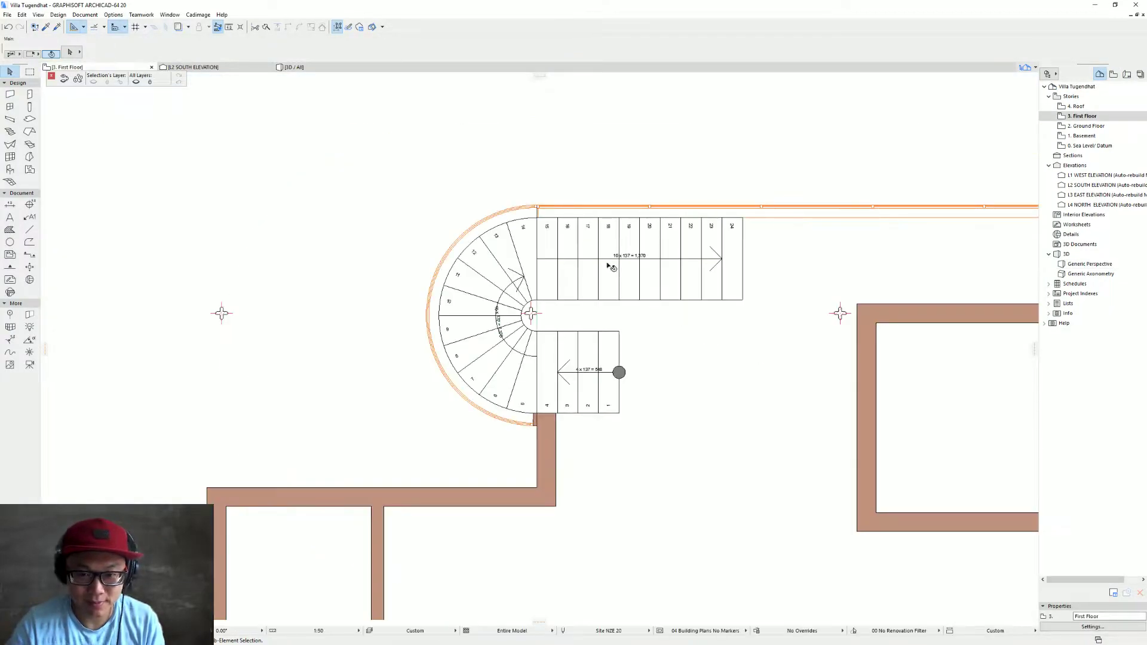
middle_click_drag(563, 250, 528, 352)
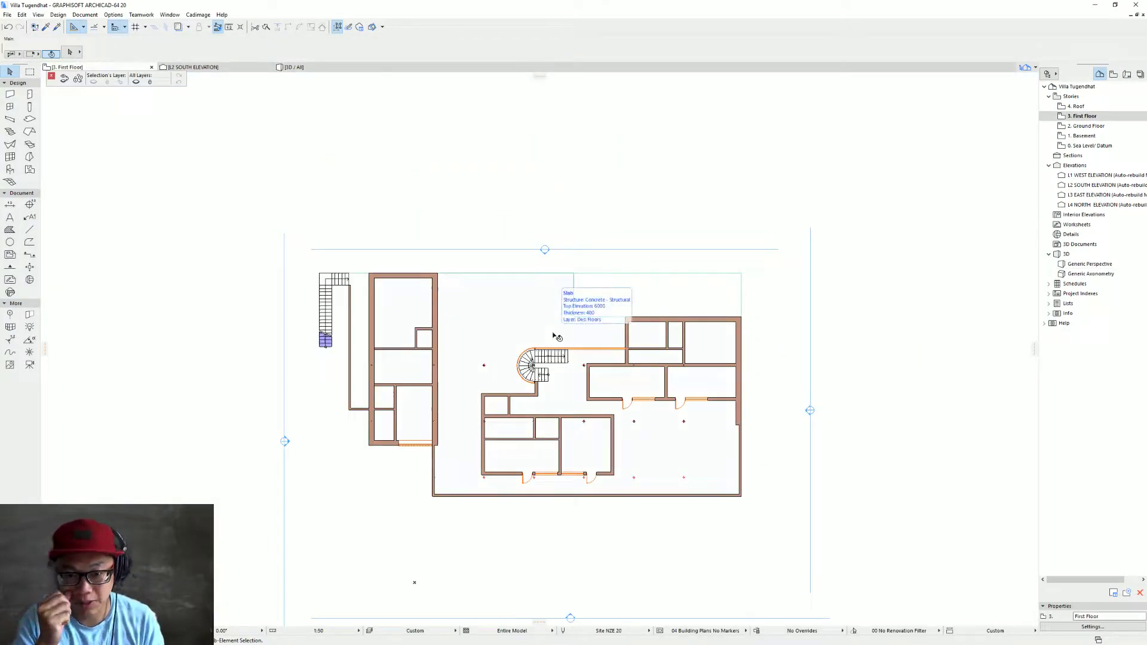
scroll(553, 336, "up", 4)
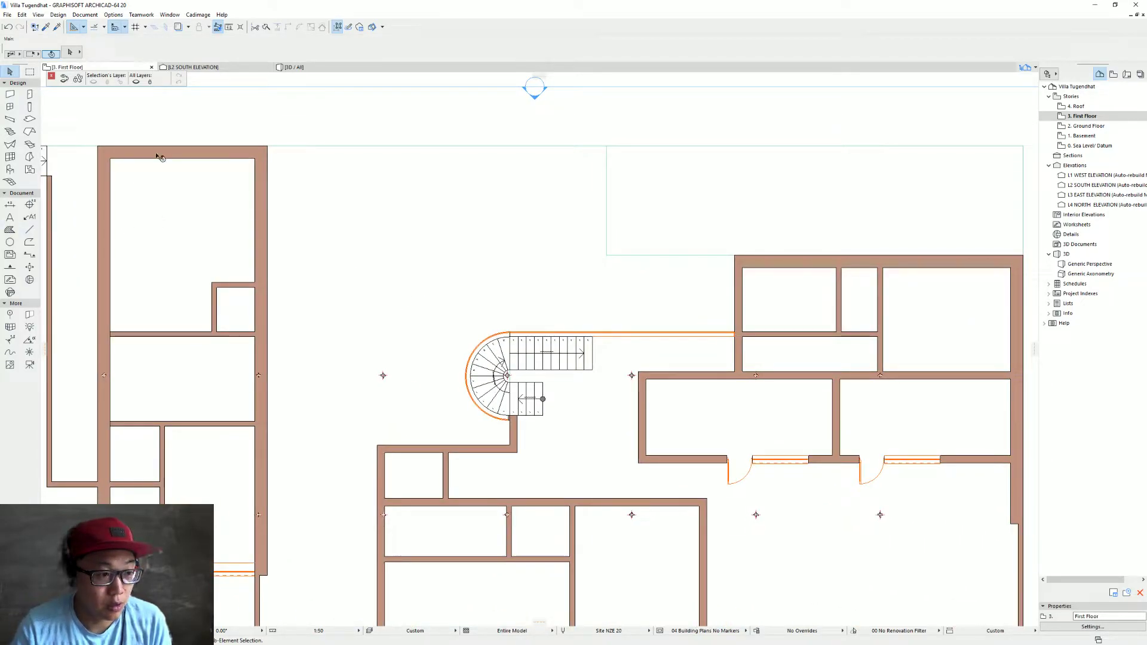
left_click(30, 93)
left_click(262, 258)
key("Escape")
left_click(270, 274)
left_click(267, 263)
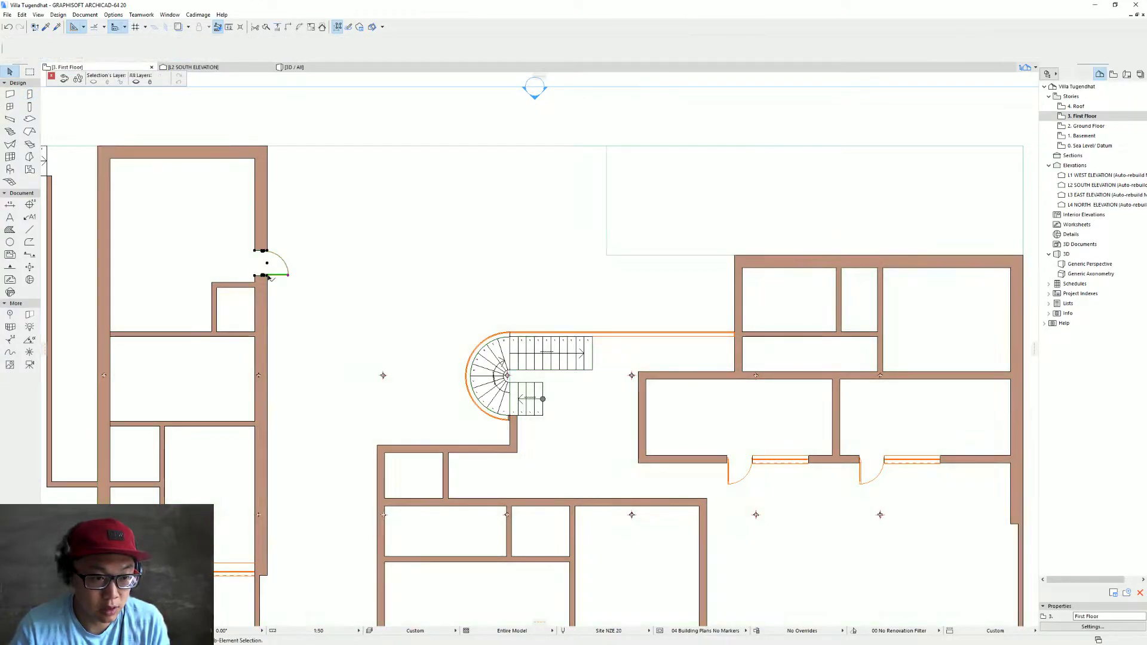
Move the new door along its wall so the opening ends at the small inner room's wall
key("ctrl+d")
left_click(267, 275)
left_click(257, 285)
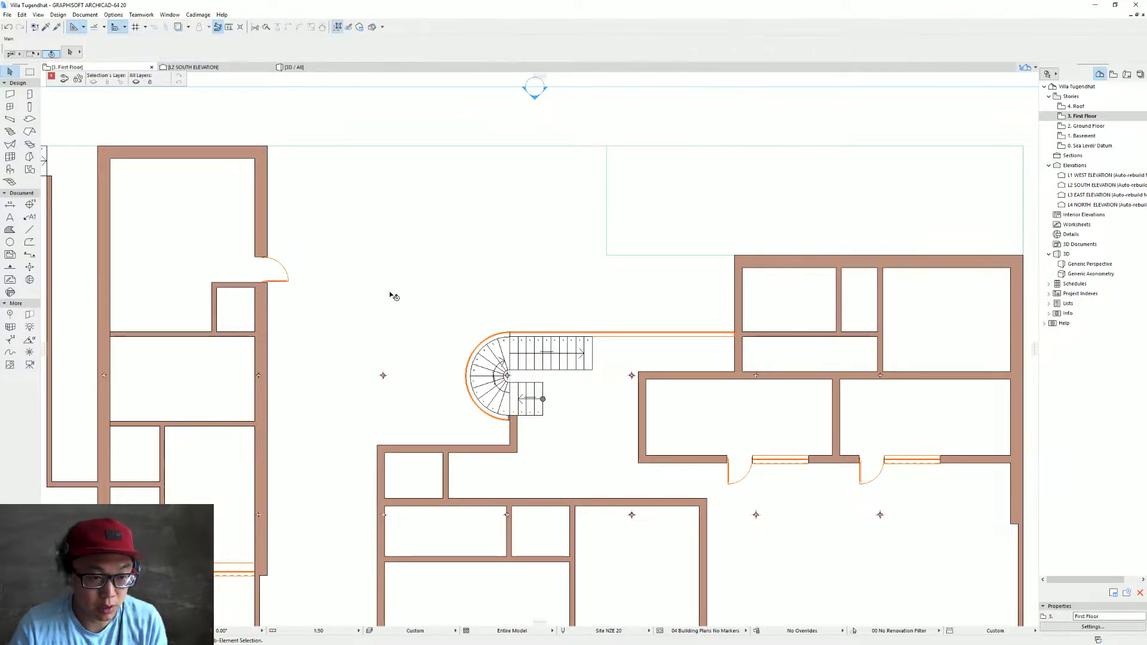
Select the new terrace door in 3D and compare it with the real door in the Google Maps street-level view
key("F3")
middle_click_drag(596, 360, 566, 343, "shift")
left_click(570, 334)
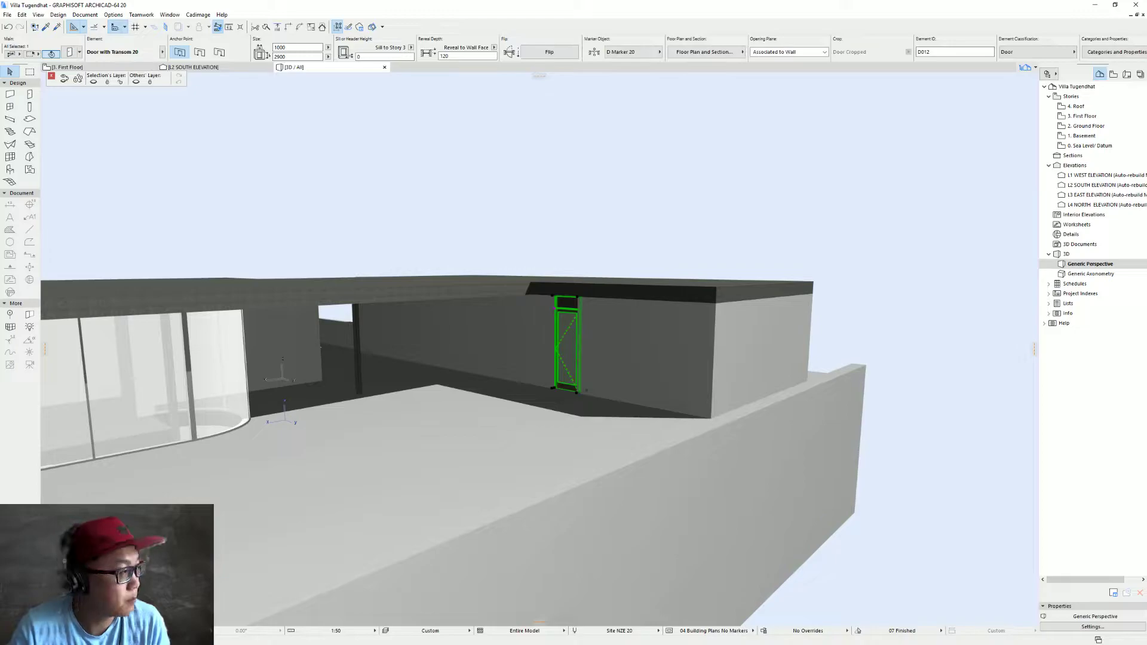
key("alt+Tab")
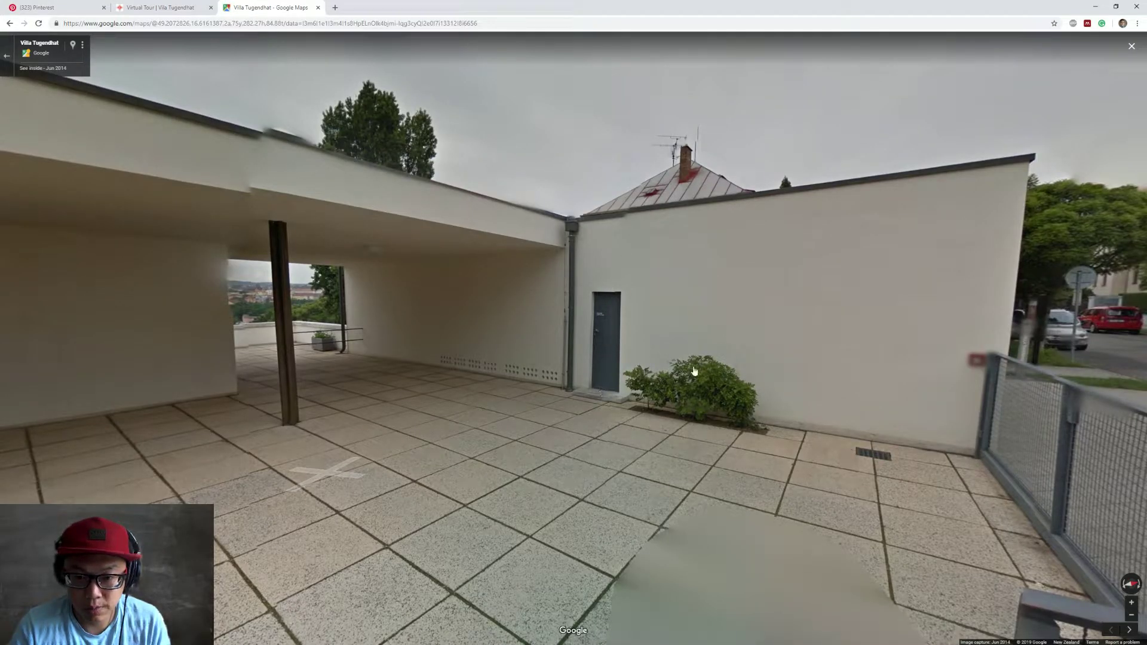
left_click(1094, 7)
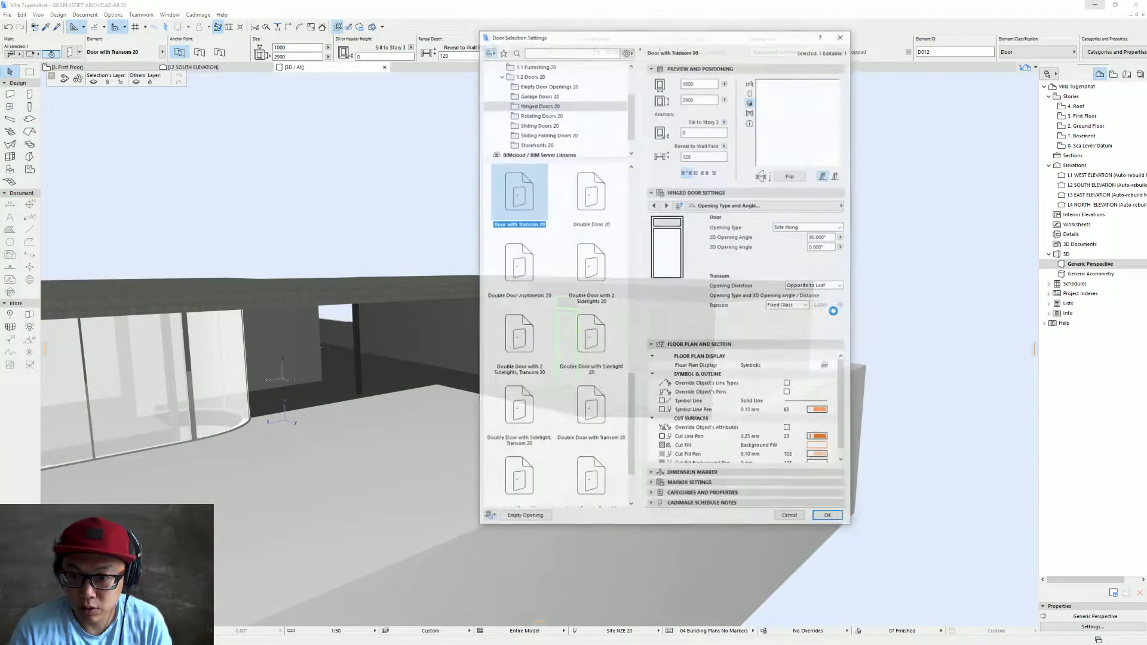
Change the selected door to the Door 20 type at 900 by 2100 and enable uniform door surfaces
left_click_drag(629, 394, 642, 281)
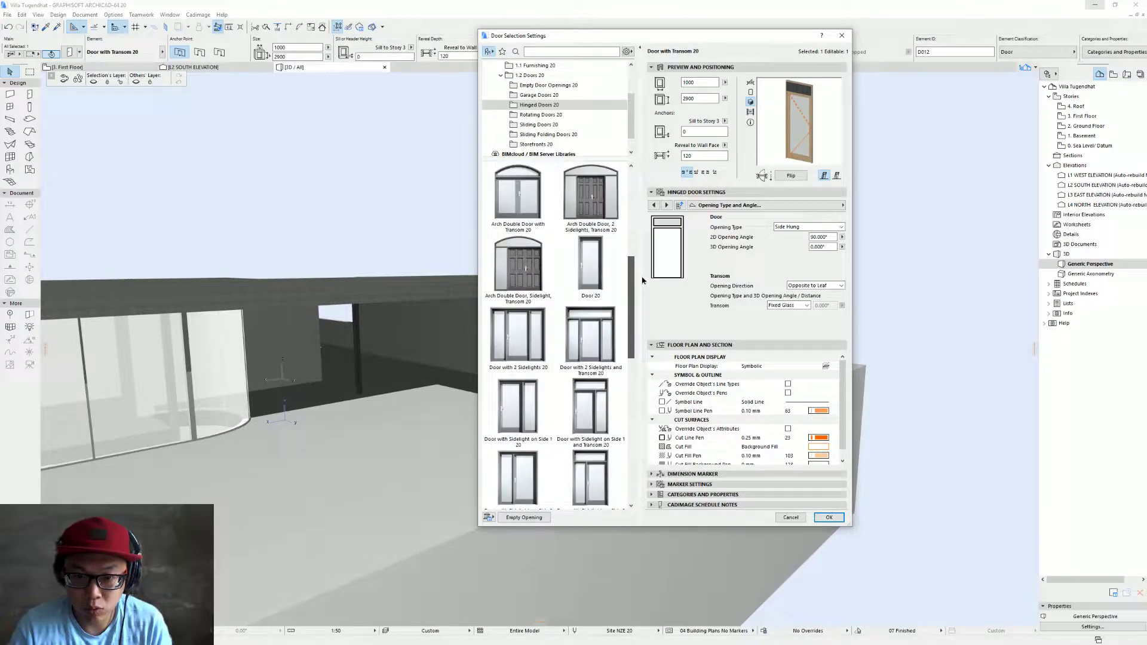
left_click(590, 266)
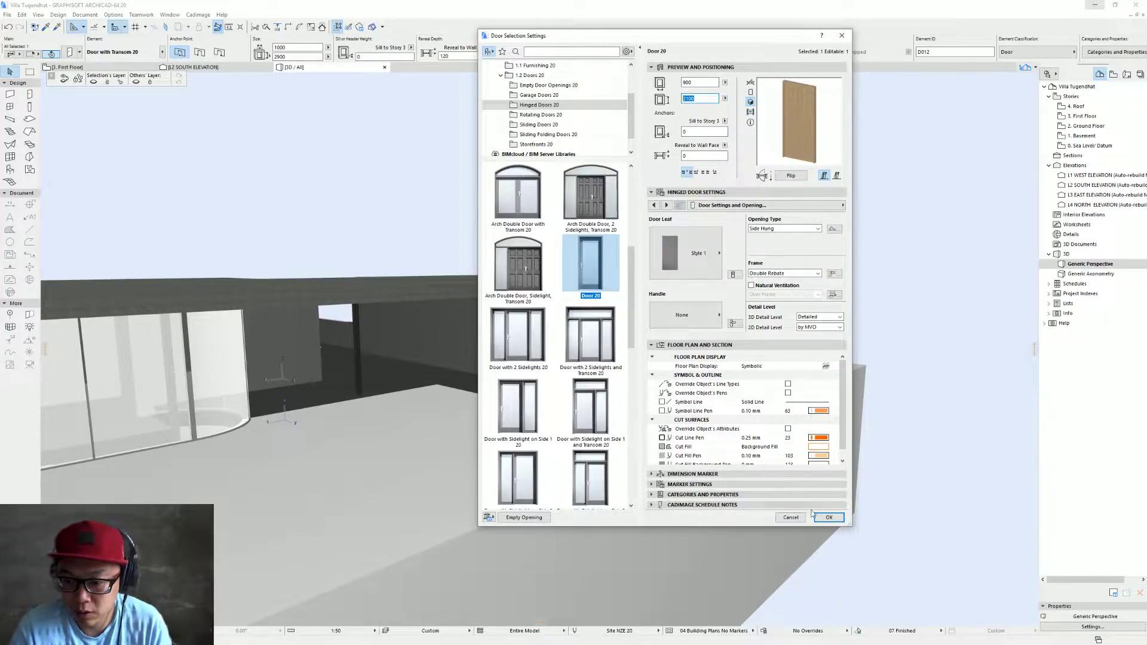
left_click(824, 206)
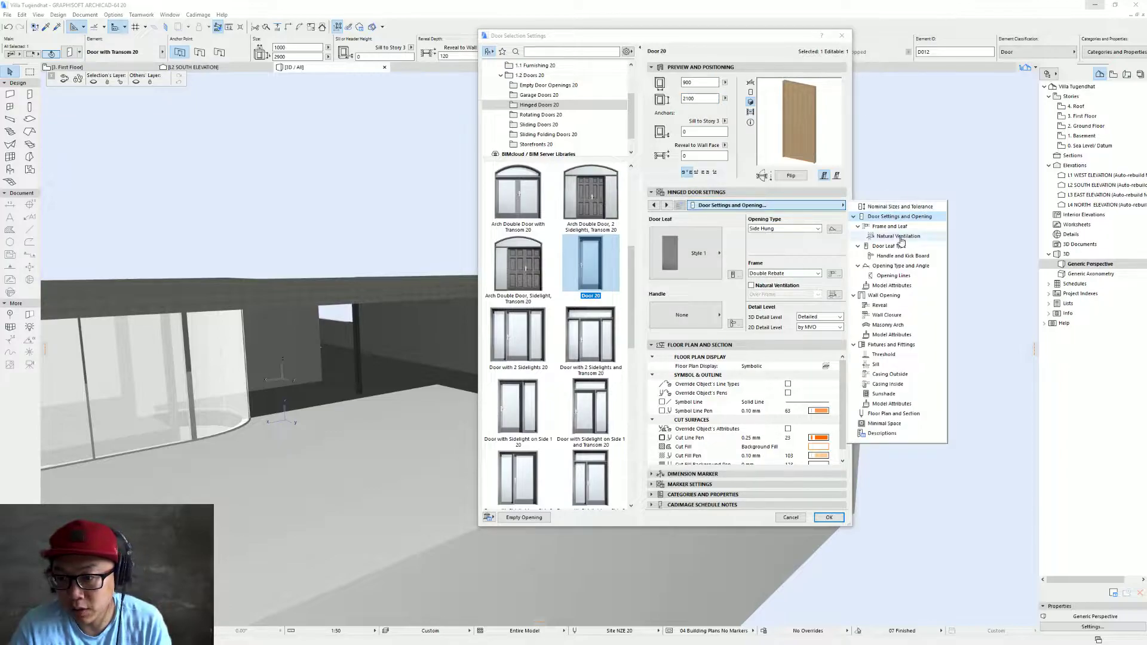
left_click(906, 285)
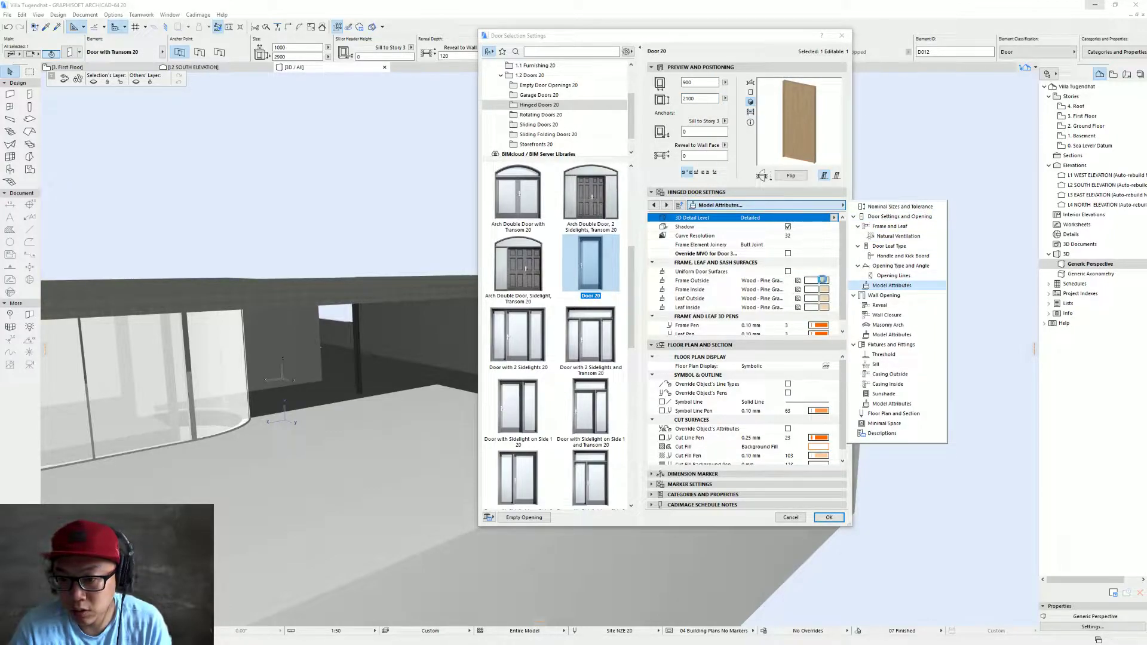
left_click(788, 271)
left_click(793, 280)
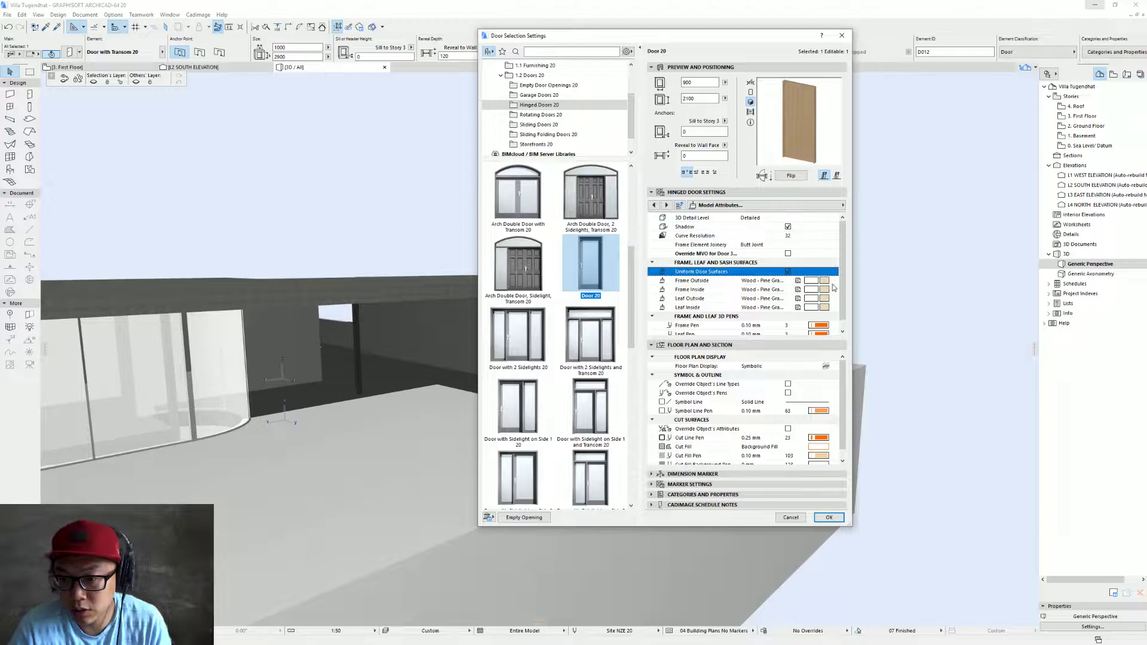
Set the door's frame and leaf surfaces to Paint - Celadon
left_click(825, 280)
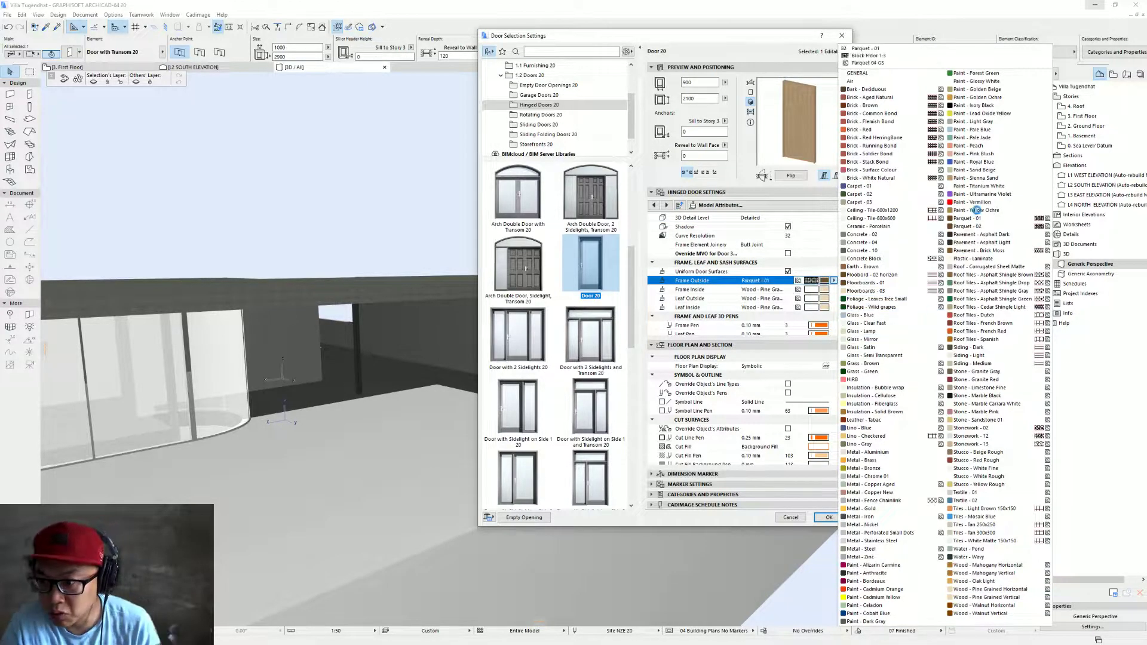
left_click(981, 186)
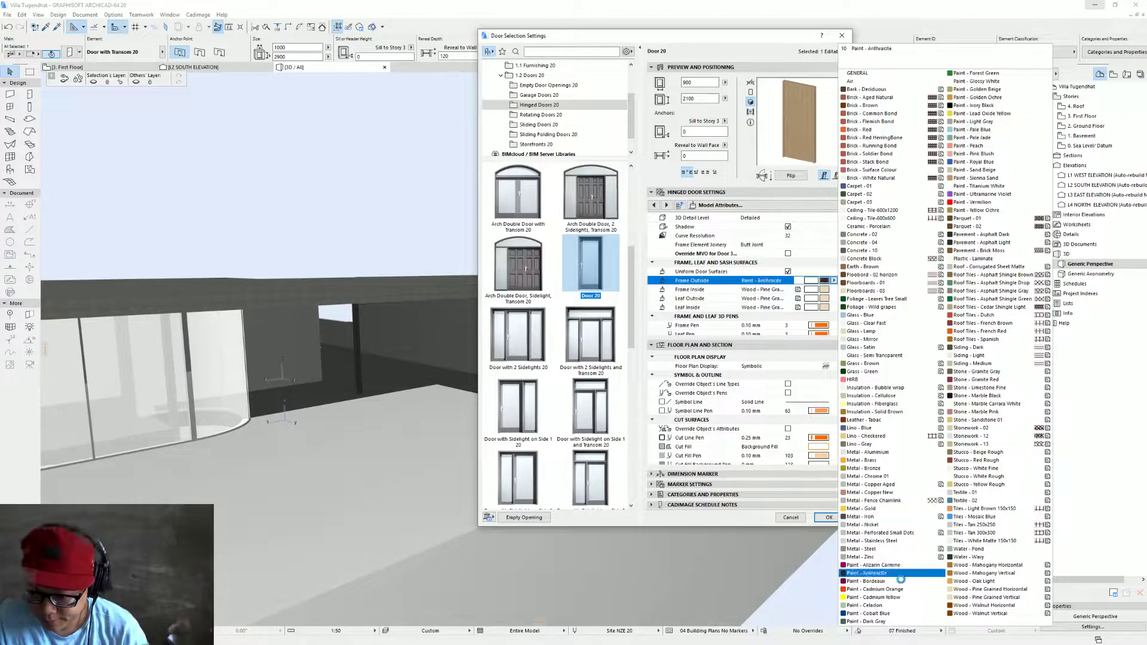
left_click(920, 608)
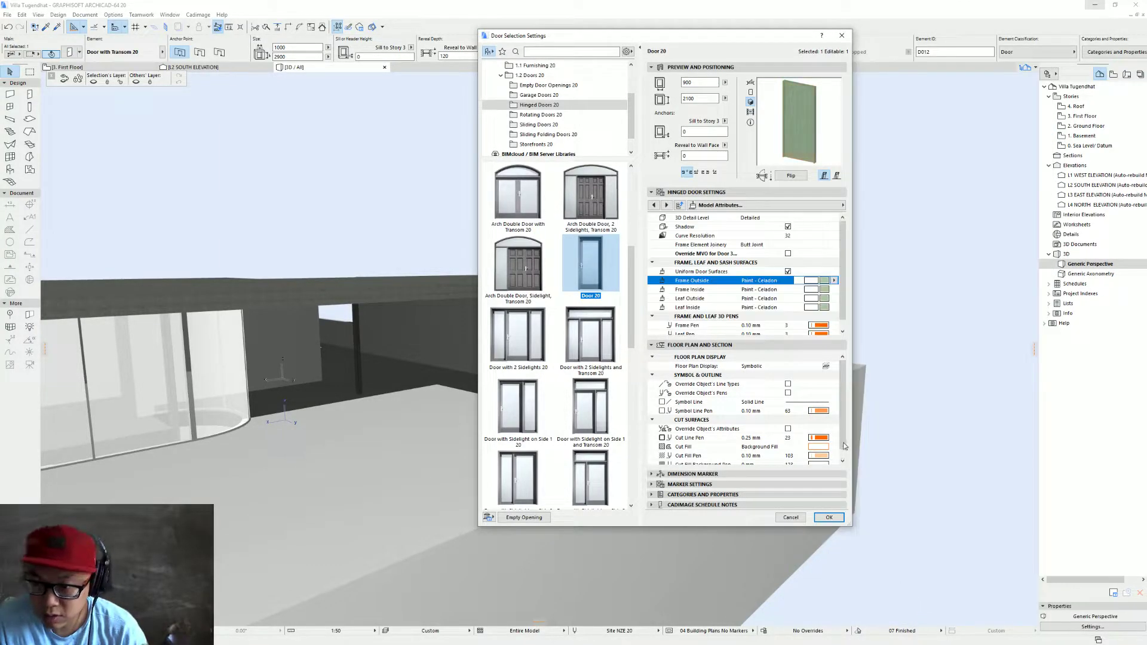
Set the door's frame and leaf surfaces to Paint - Pale Jade, apply the settings and deselect the door
left_click(825, 280)
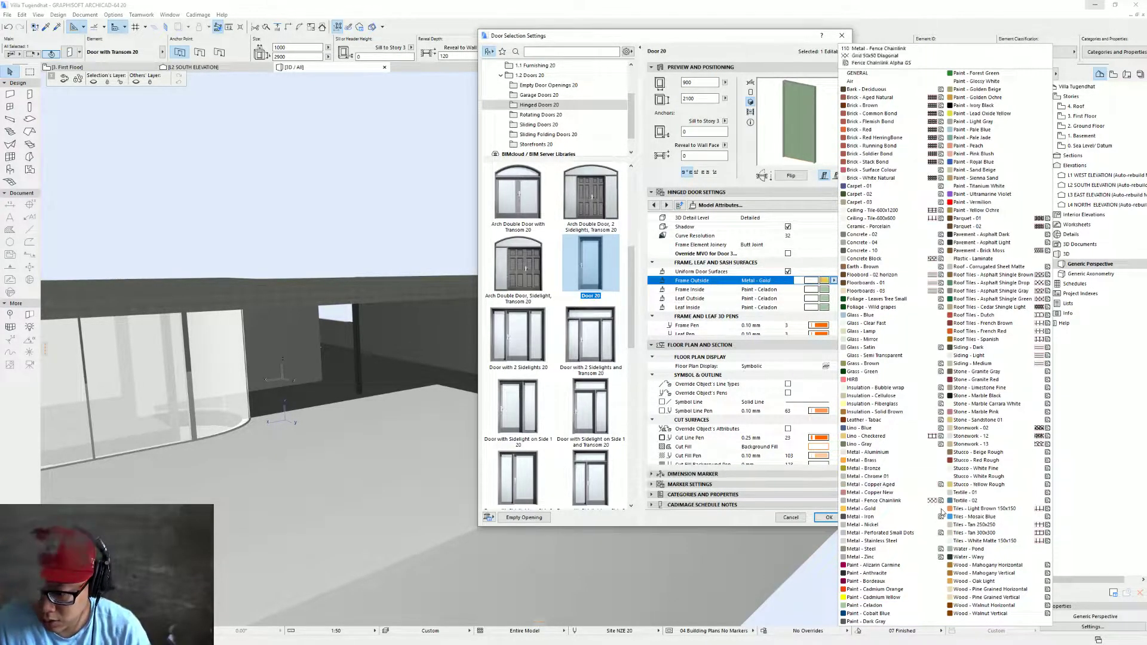
left_click(985, 137)
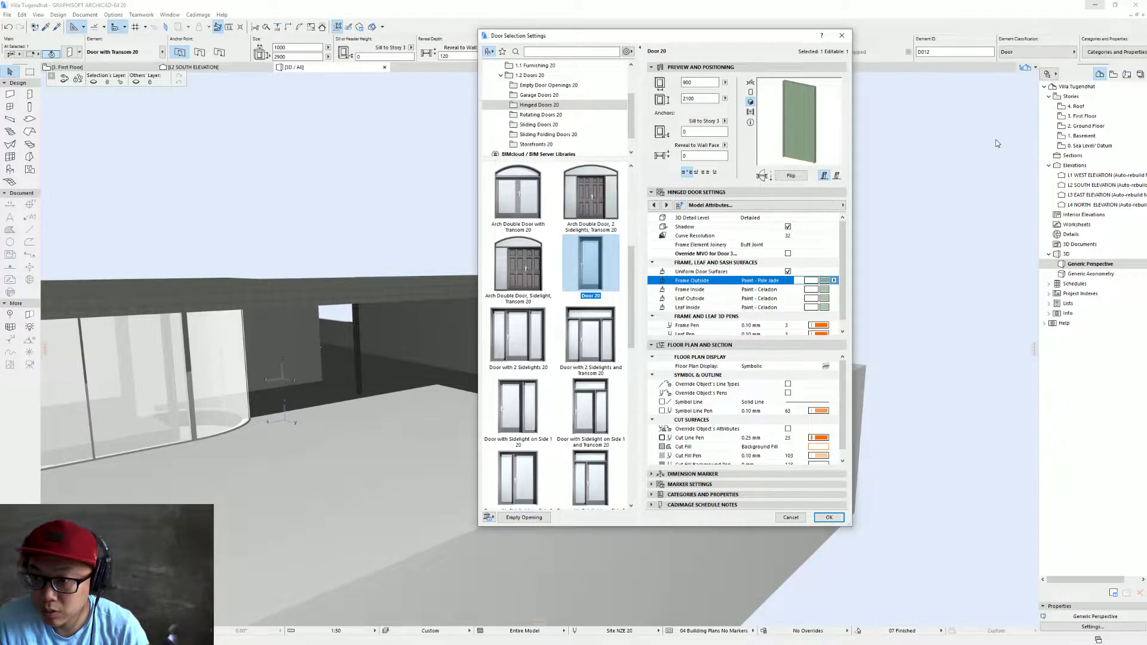
left_click(835, 518)
left_click(596, 342)
middle_click_drag(596, 342, 572, 339, "shift")
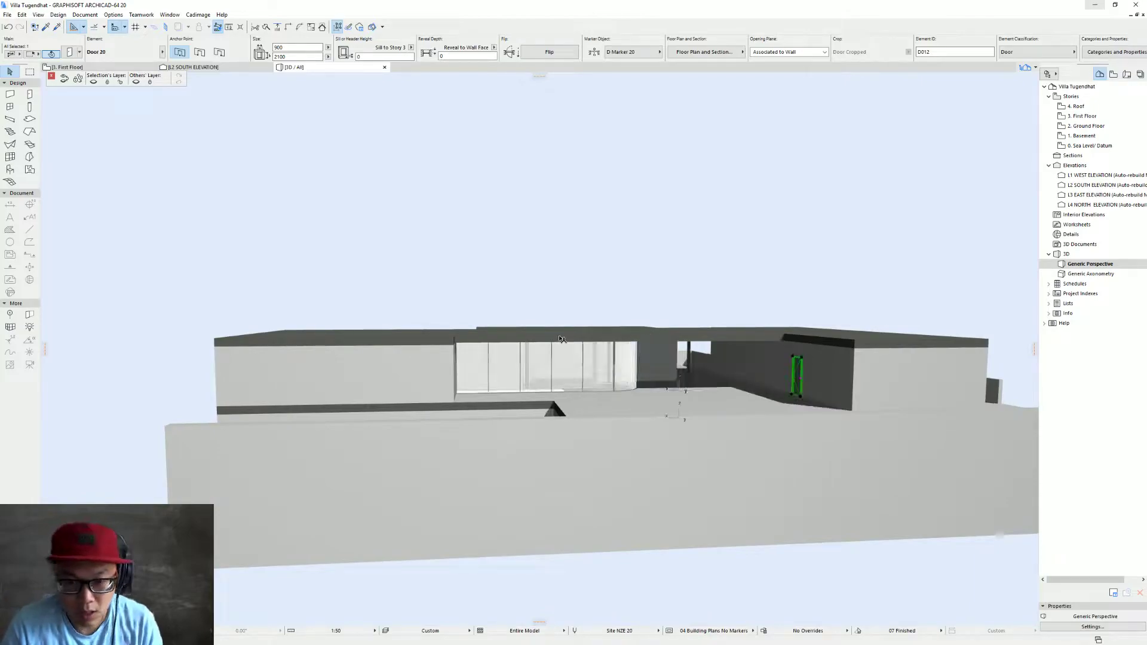
key("Escape")
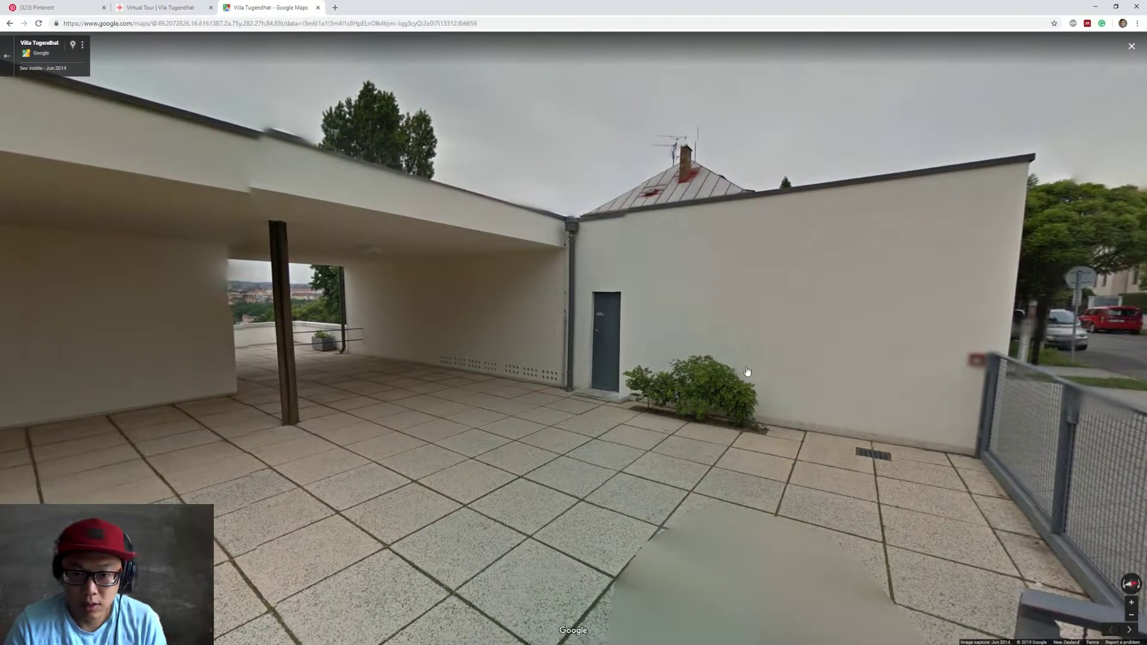
Examine the real villa's terrace, curved glazing, side door and garage roof edge in the Google Maps street-level view
left_click(612, 352)
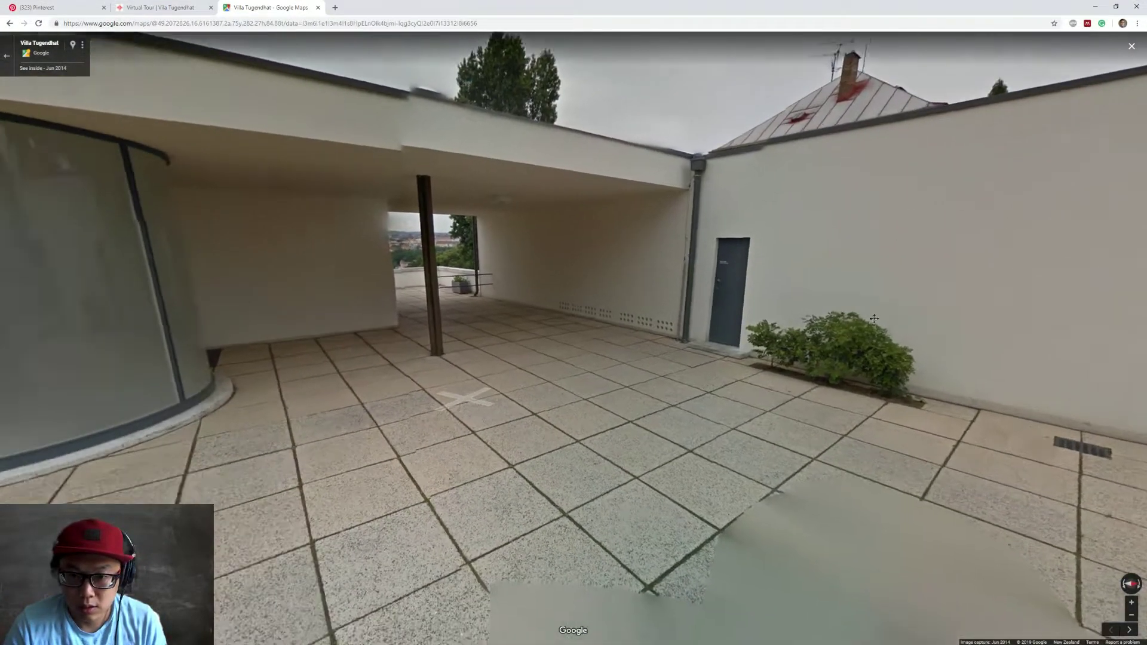
left_click_drag(613, 349, 840, 378)
left_click_drag(281, 313, 334, 289)
left_click_drag(545, 284, 366, 274)
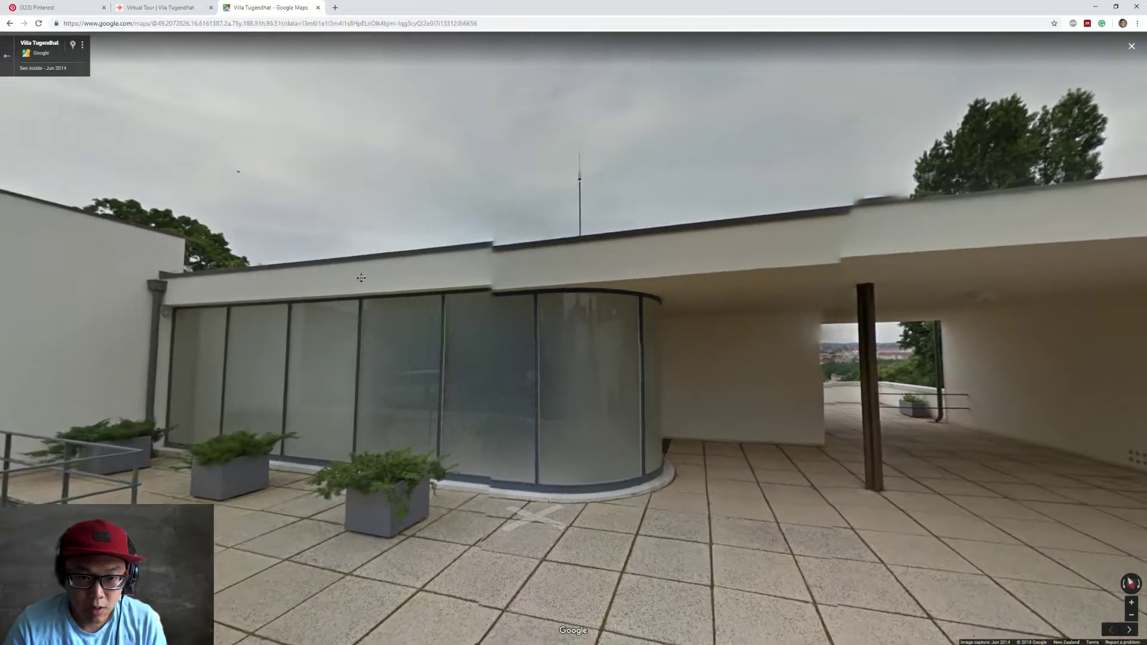
left_click_drag(738, 266, 677, 268)
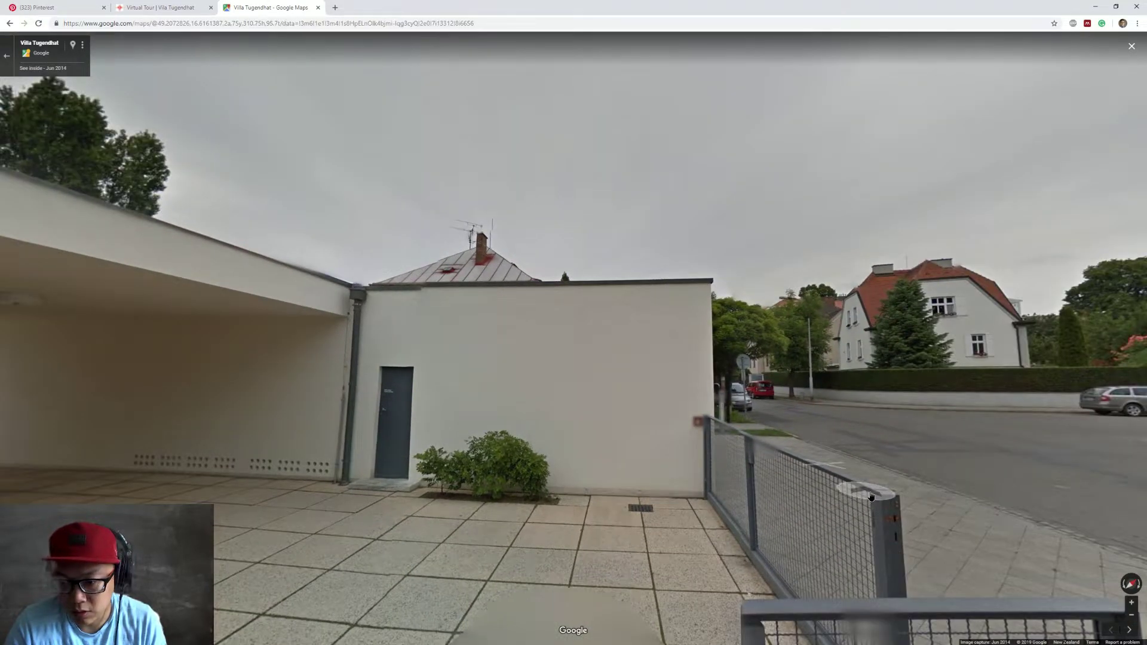
left_click(871, 497)
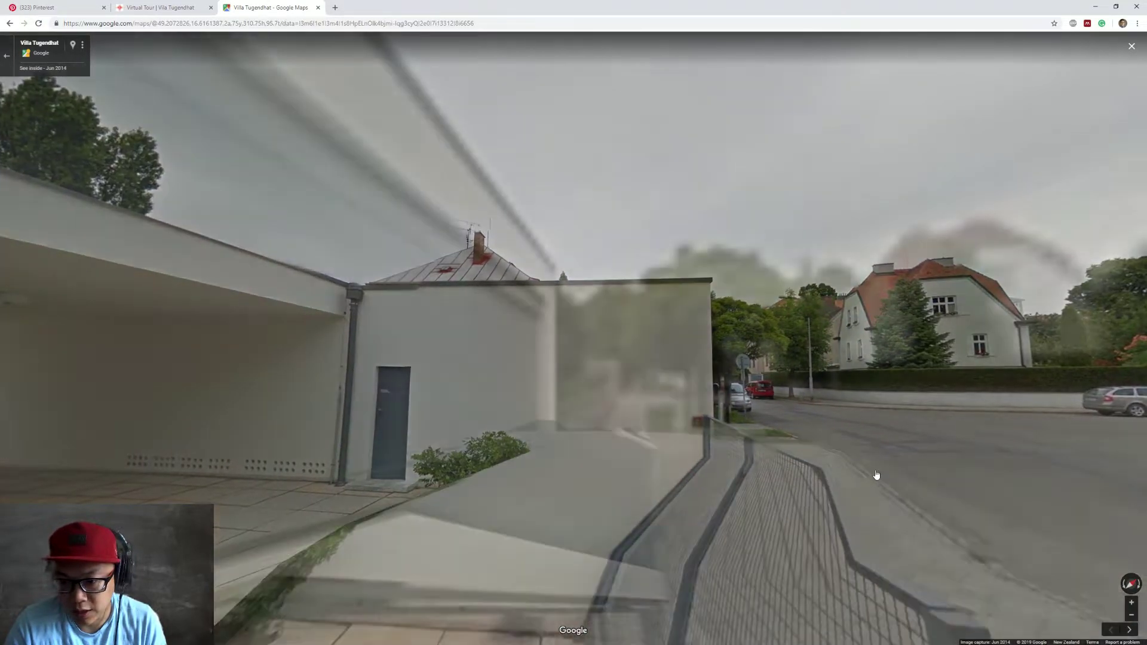
left_click_drag(532, 480, 971, 525)
left_click_drag(732, 181, 766, 365)
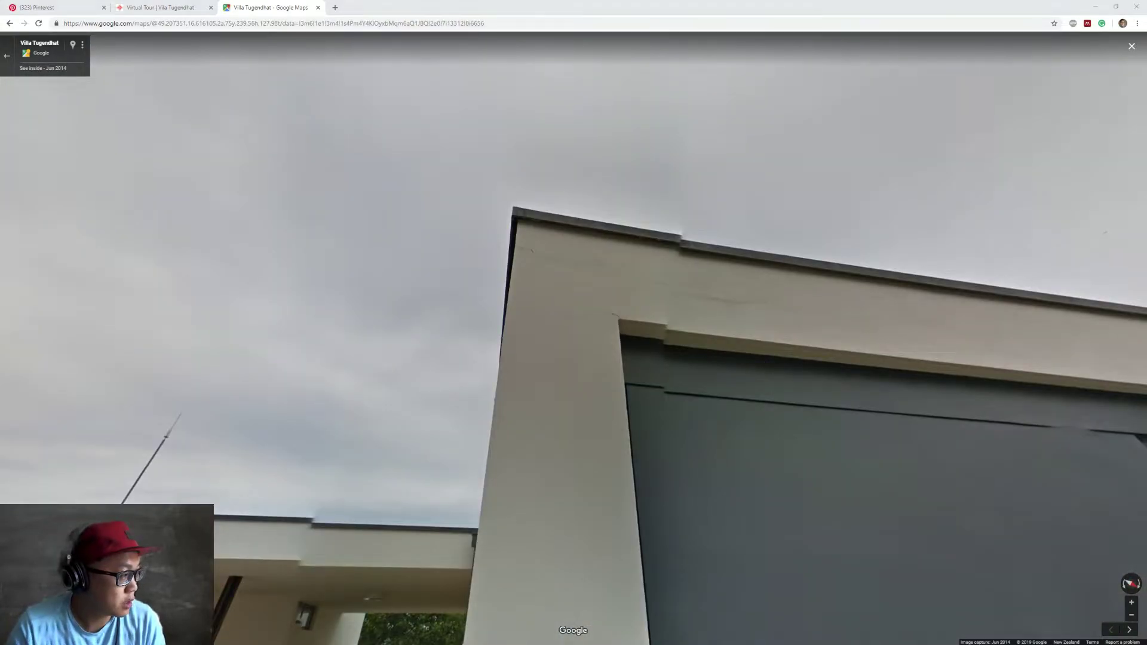
Select the roof slab in the Archicad 3D view and compare its edge with the real villa's roof in Google Maps
left_click(1095, 6)
middle_click_drag(510, 377, 576, 487, "shift")
left_click(603, 478)
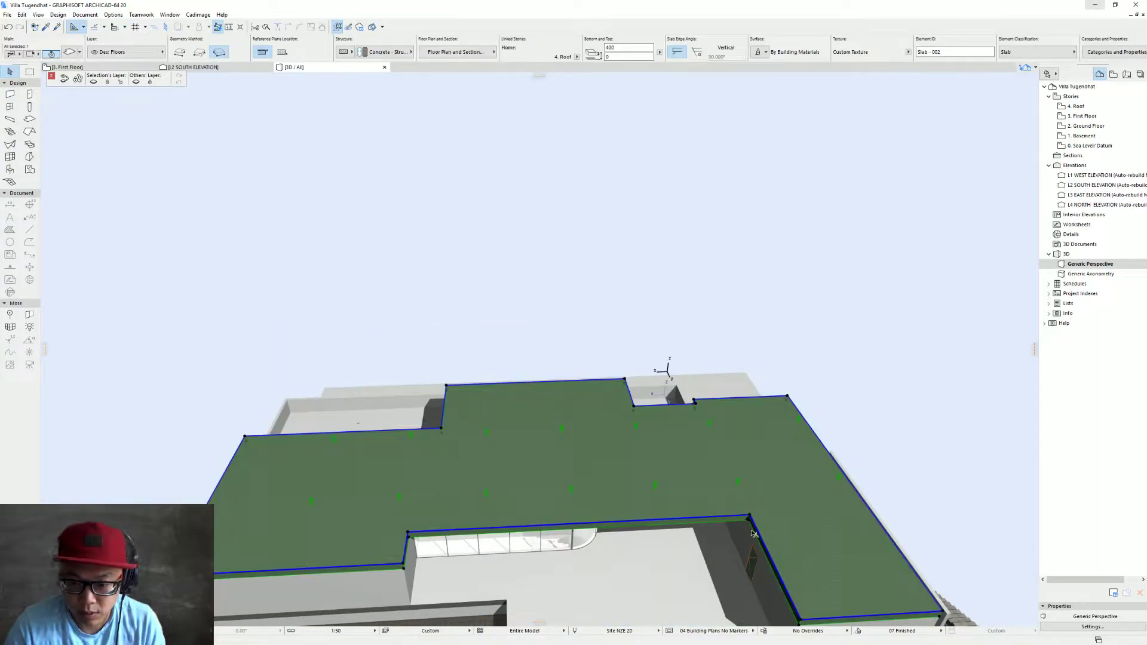
middle_click_drag(750, 524, 707, 360, "shift")
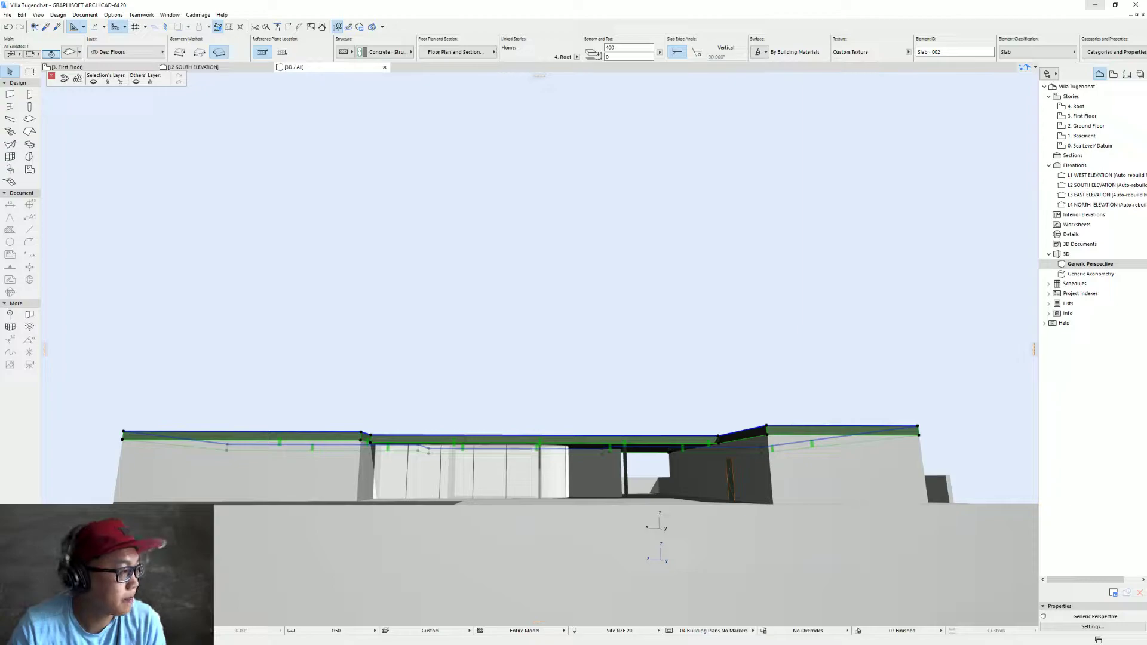
key("alt+Tab")
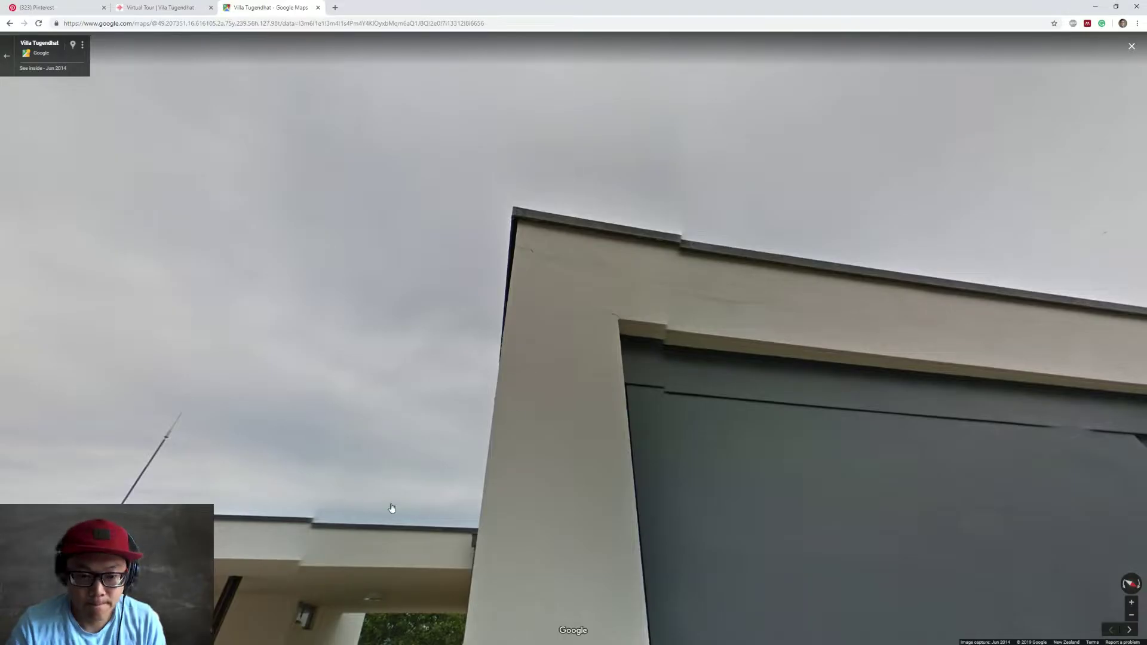
left_click_drag(401, 505, 821, 234)
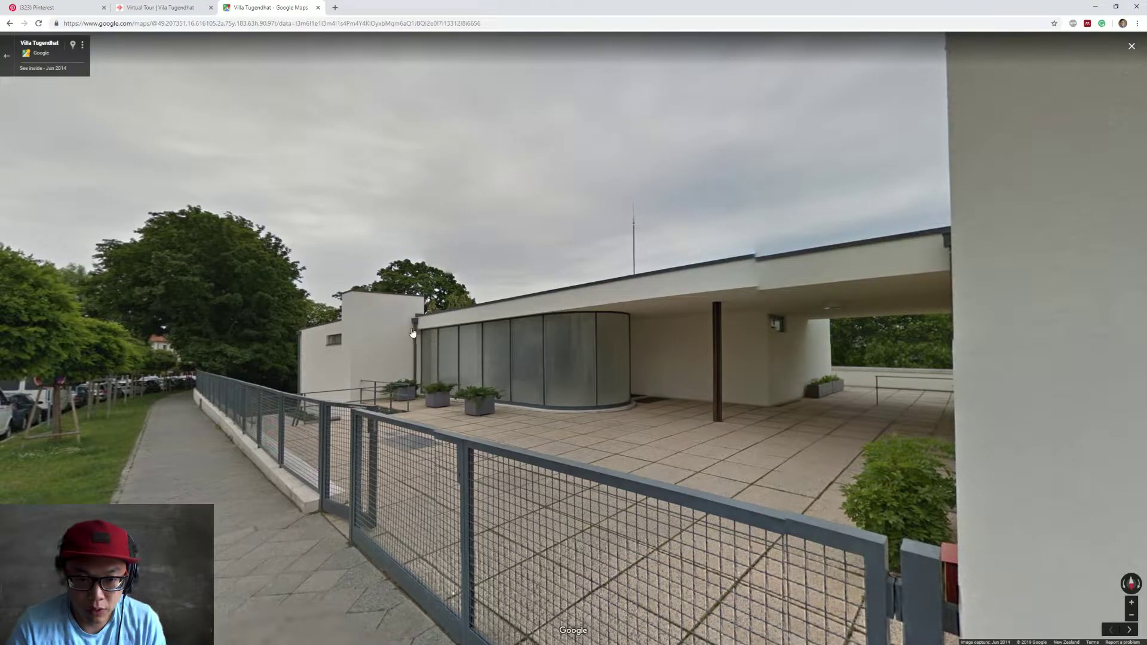
left_click(327, 384)
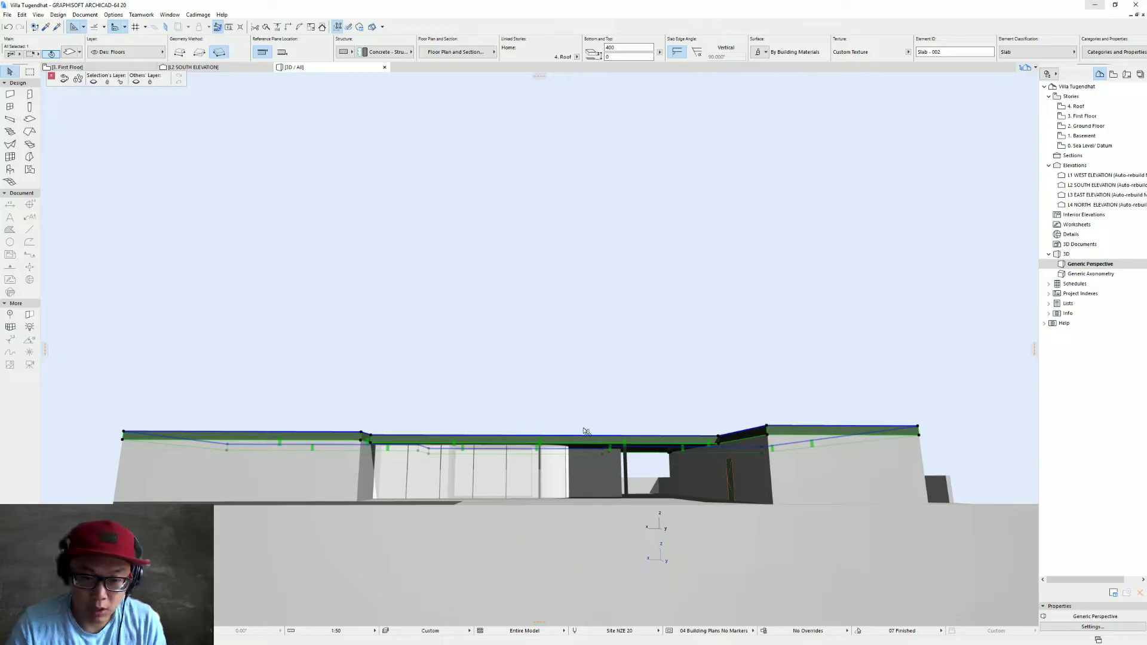
Copy the roof slab vertically so the copy sits at a 400 mm elevation, and set the copy's thickness to 50 mm
middle_click_drag(586, 436, 657, 590, "shift")
left_click(787, 483)
key("ctrl+d")
left_click(783, 479)
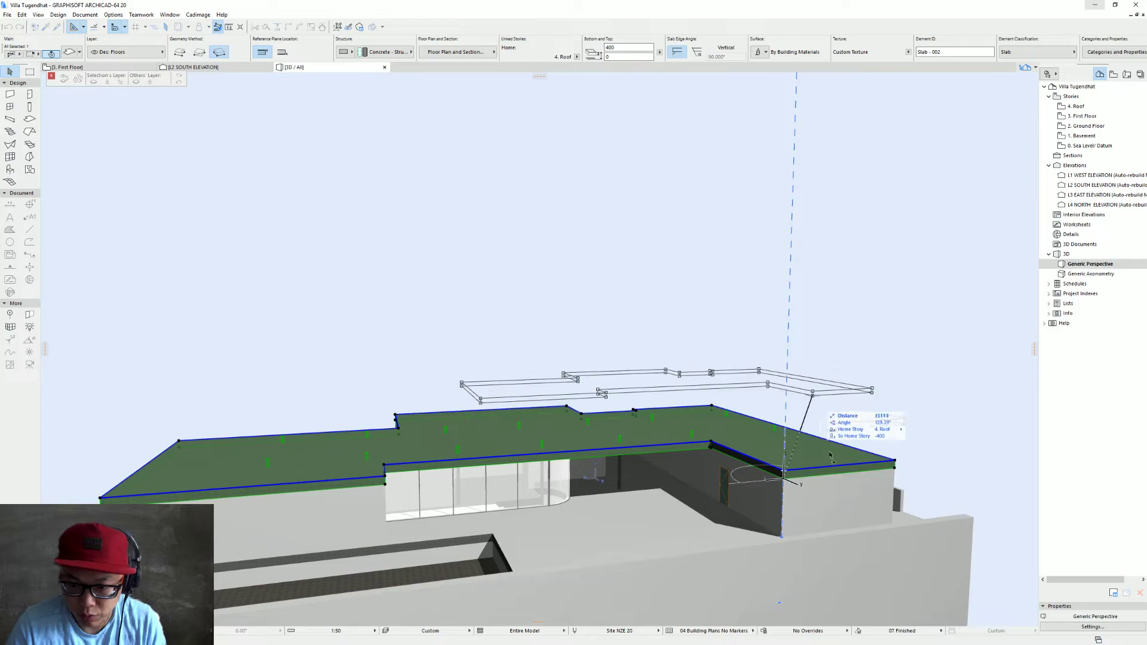
scroll(787, 469, "up", 3)
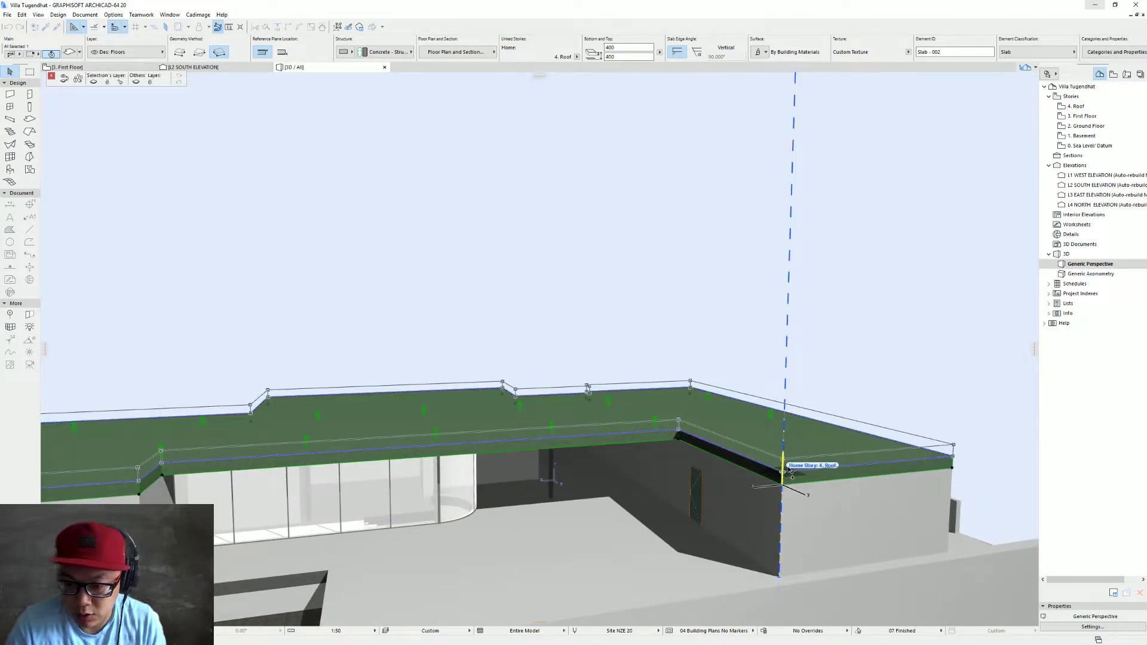
left_click(782, 474)
left_click(621, 49)
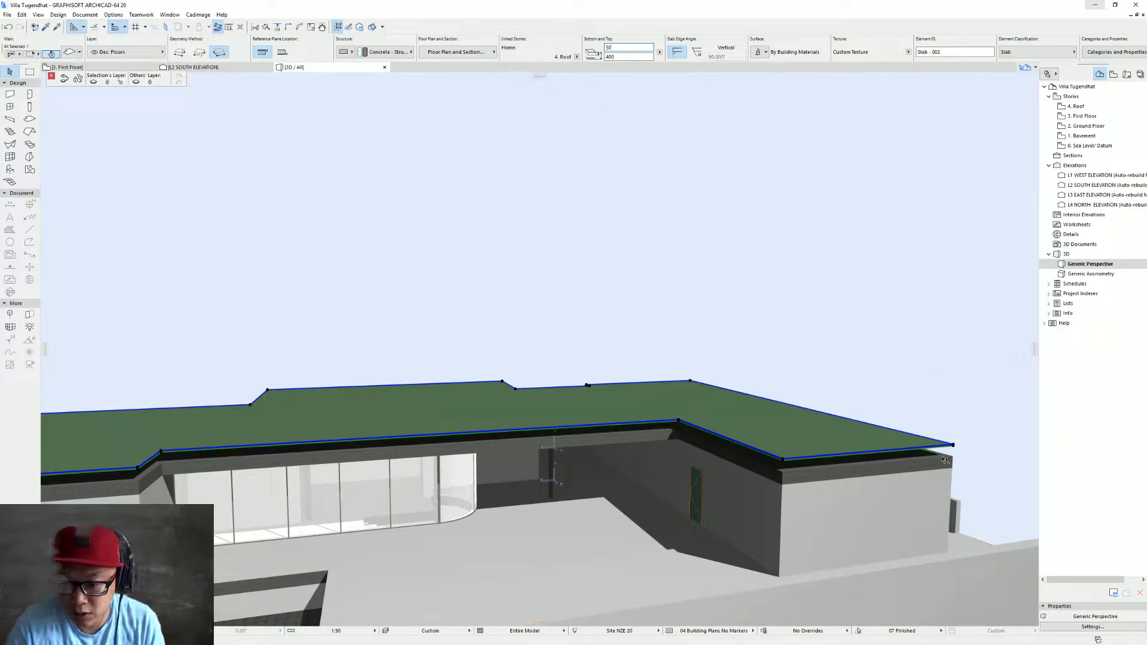
Lower the thin copied slab onto the original roof slab at a 50 mm elevation and offset all its edges slightly outward
scroll(949, 456, "up", 6)
left_click(635, 340)
middle_click_drag(616, 368, 627, 548, "shift")
left_click(627, 548)
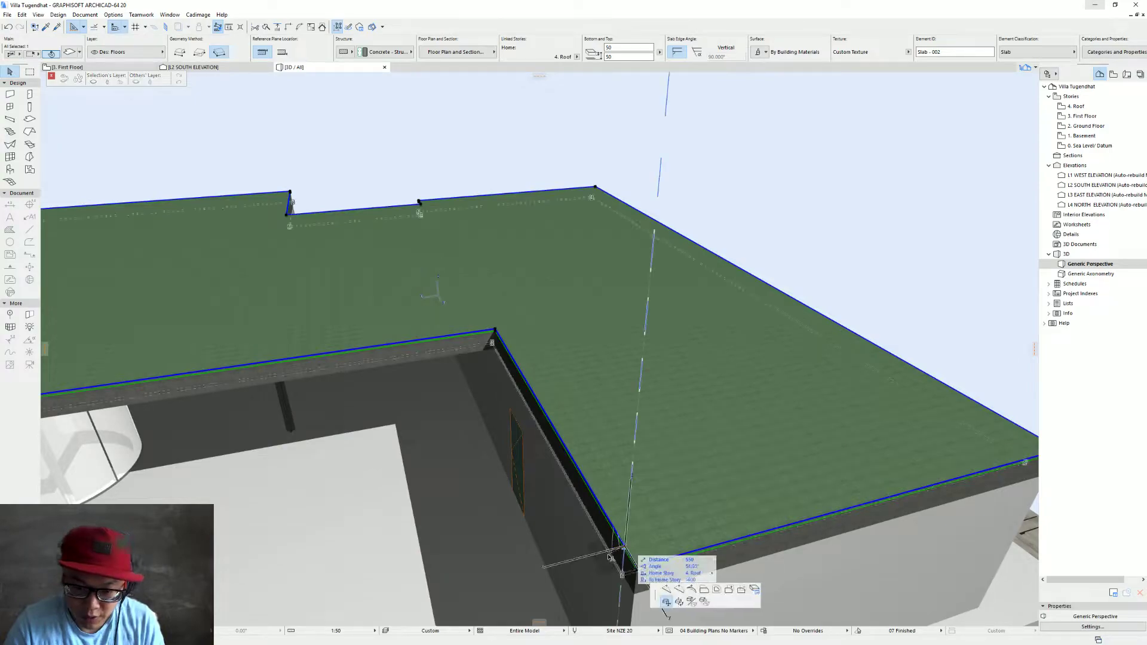
left_click(713, 591)
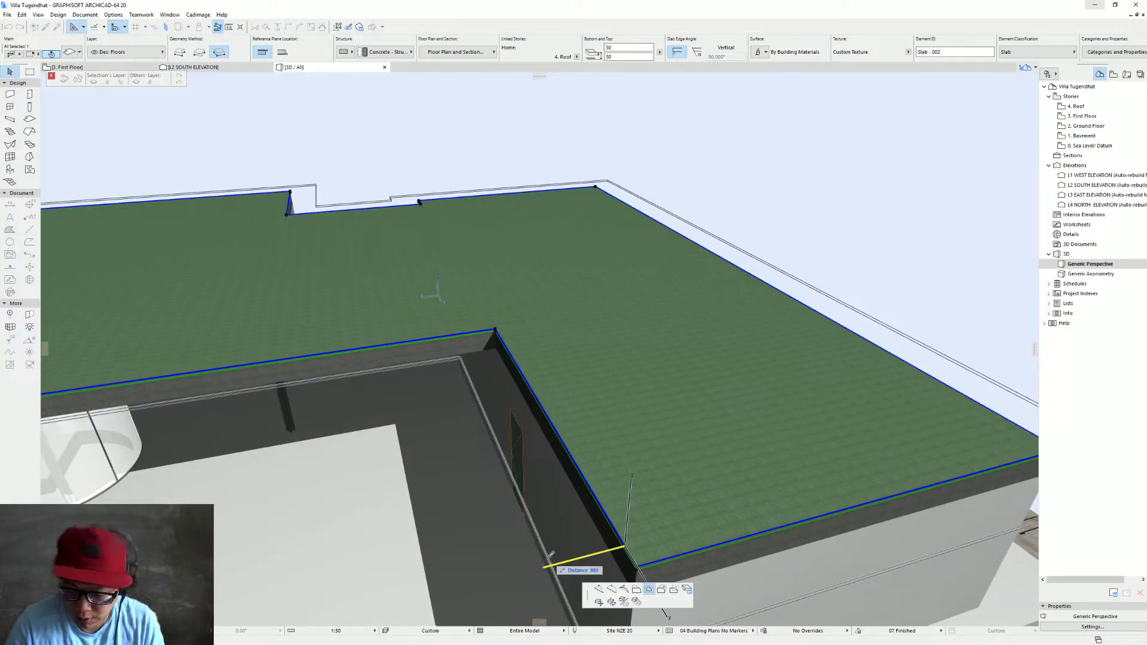
left_click(622, 548)
Enable the edge and bottom surface overrides of the 400 mm roof slab and set its bottom surface to Paint - Titanium White
mouse_move(654, 352)
middle_mouse_down("shift")
mouse_move(665, 303)
mouse_move(648, 339)
middle_mouse_up("shift")
key("Escape")
left_click(668, 251)
double_click(669, 251)
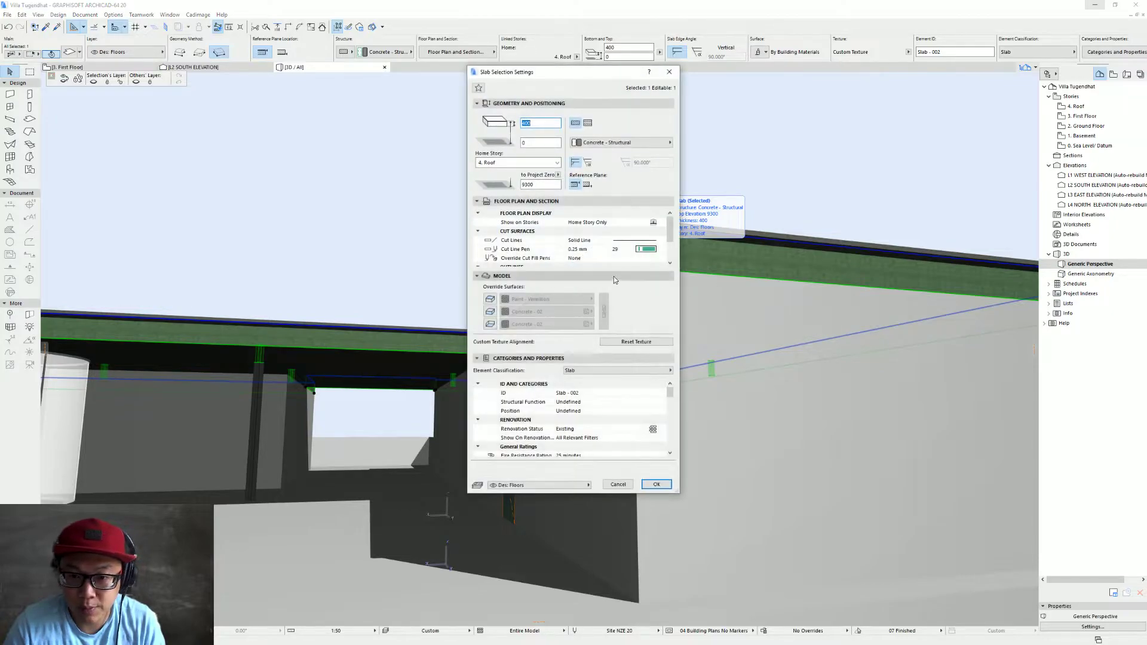
left_click(493, 301)
left_click(492, 312)
left_click(492, 311)
left_click(492, 301)
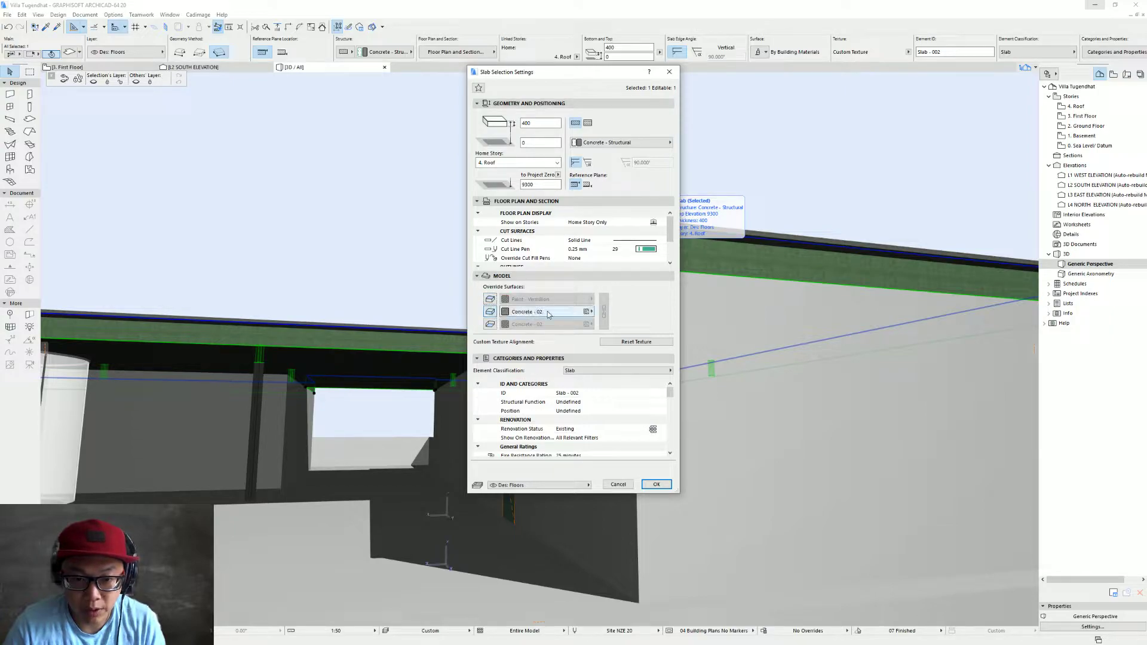
left_click(490, 323)
left_click(588, 324)
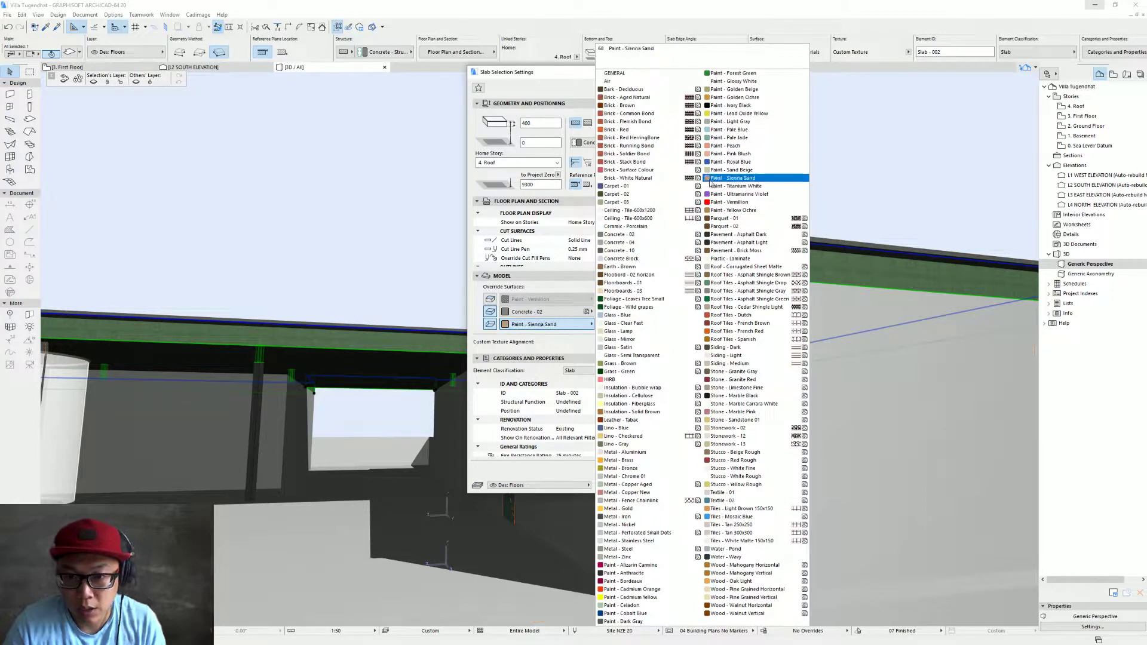
left_click(756, 187)
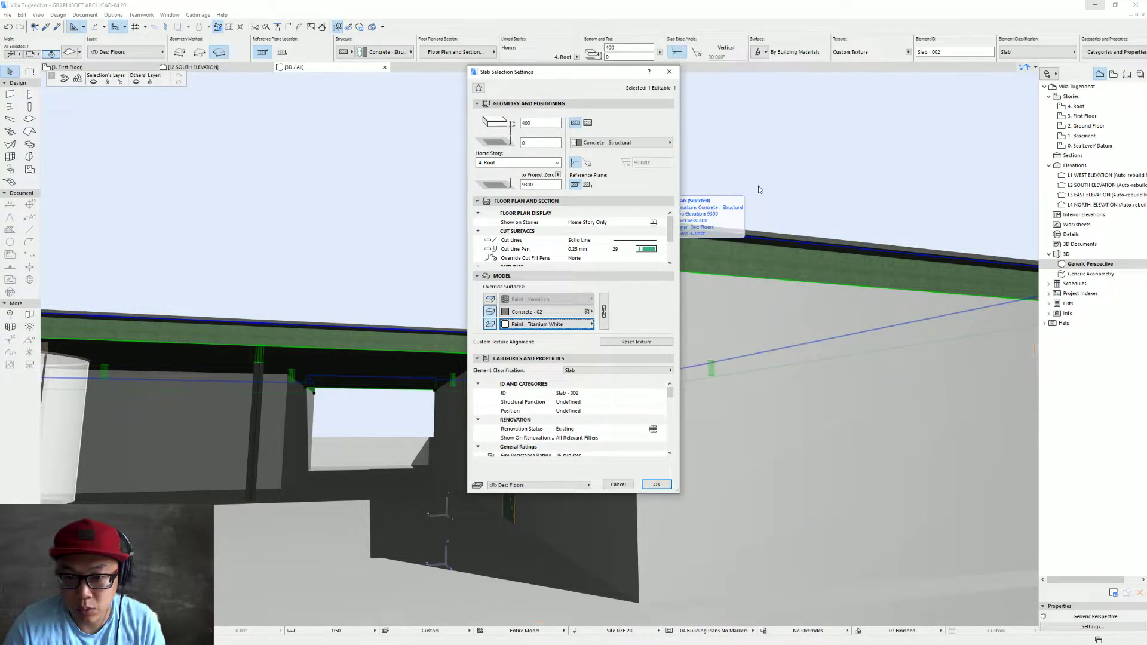
Set the roof slab's edge surface to Paint - Titanium White, apply the settings and deselect the slab
left_click(570, 311)
left_click(731, 185)
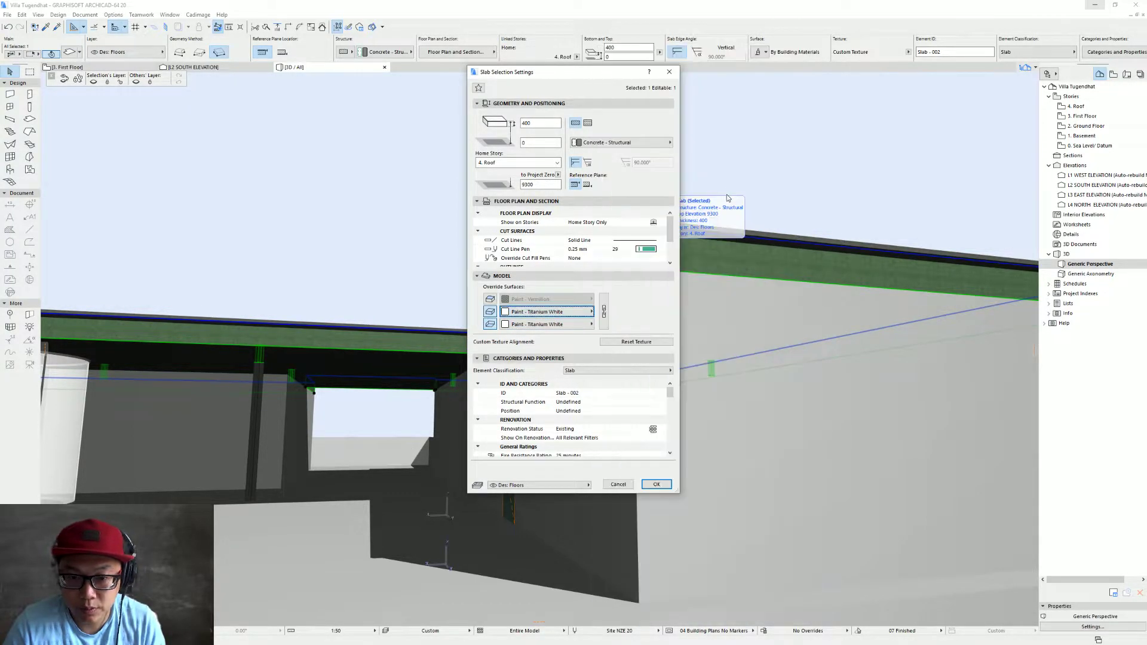
key("Return")
left_click(697, 182)
Set the thin roof capping slab's thickness to 75 mm and raise it to a 75 mm elevation on top of the roof slab
scroll(636, 262, "down", 4)
middle_click_drag(606, 273, 655, 299, "shift")
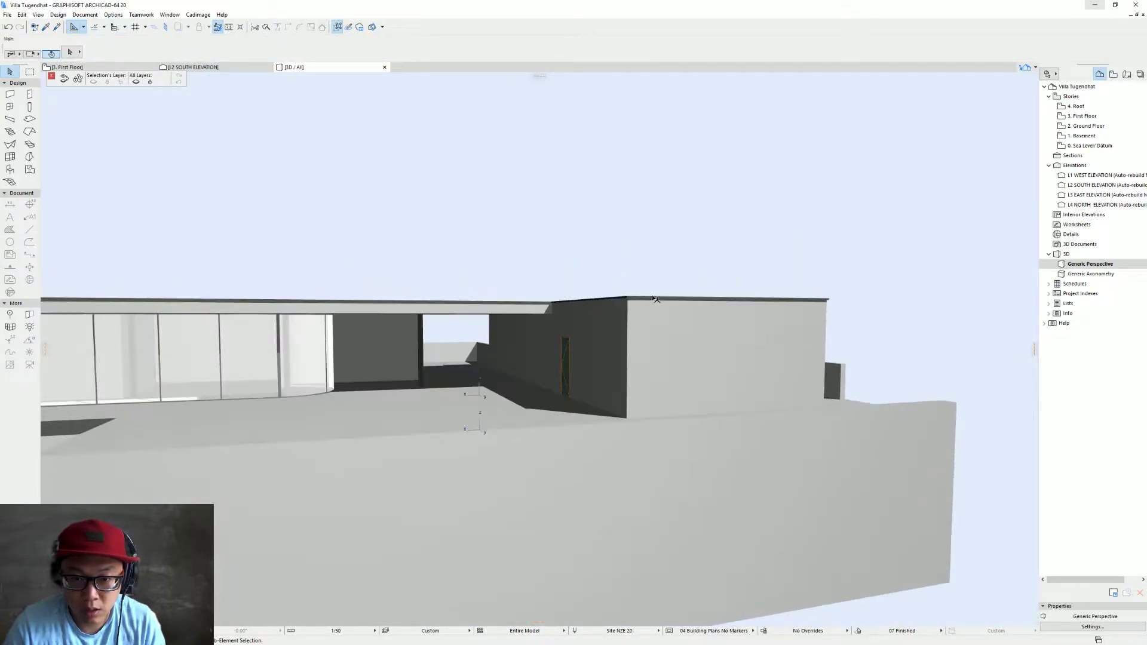
scroll(608, 325, "up", 5)
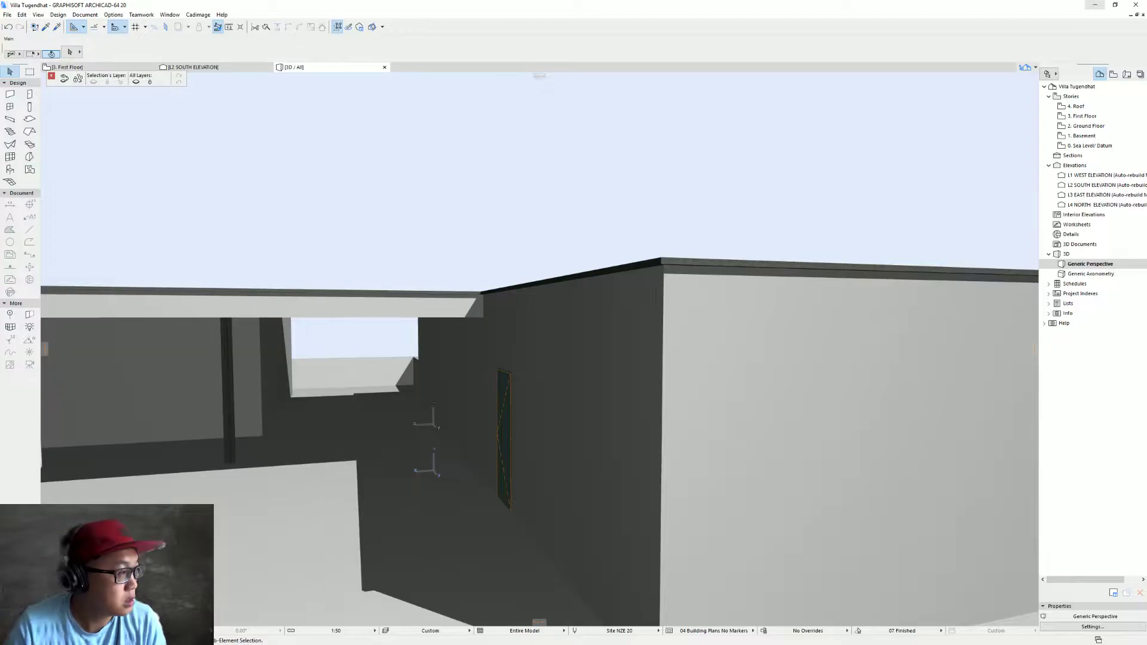
left_click(1094, 5)
key("alt+Tab")
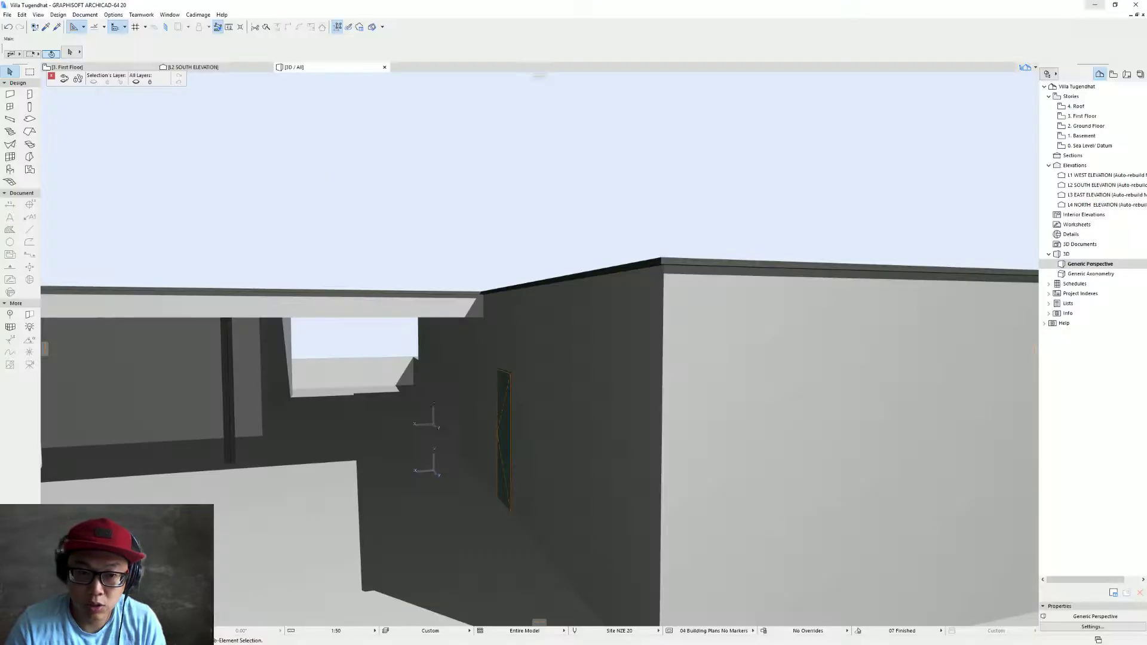
left_click(661, 265)
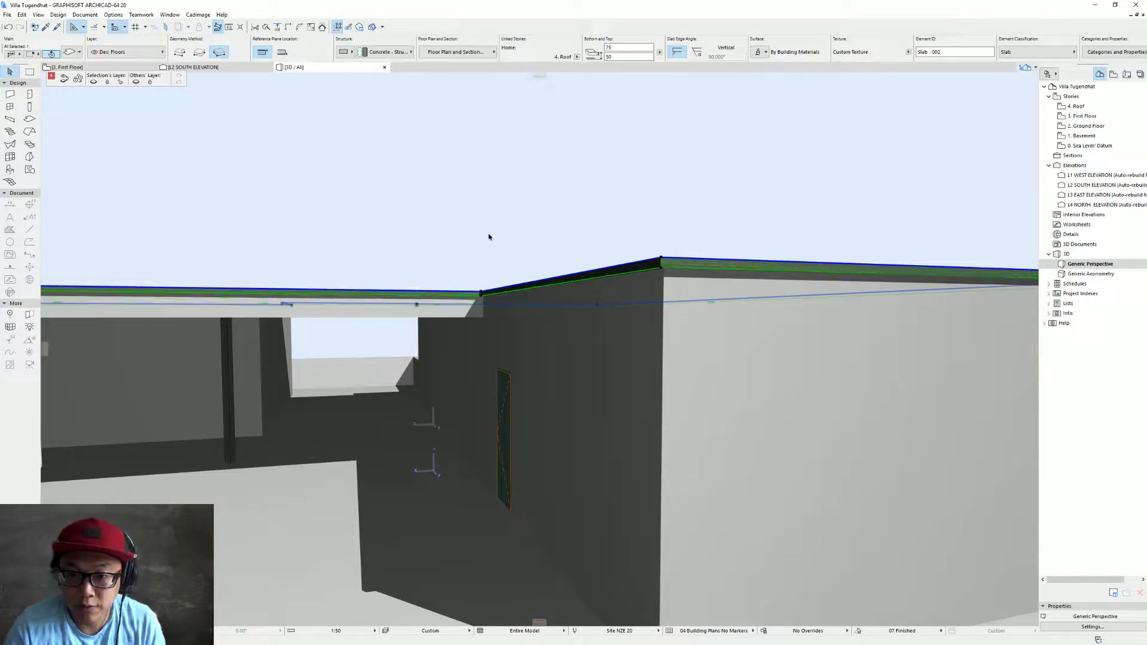
left_click(661, 269)
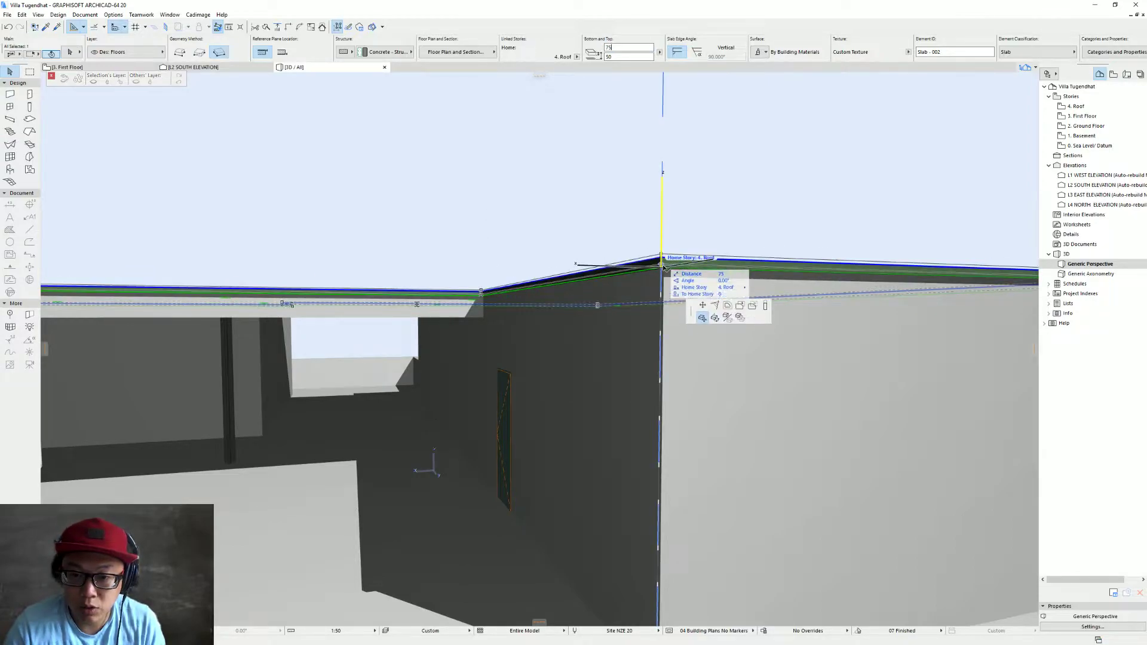
left_click(663, 267)
middle_click_drag(517, 271, 621, 288, "shift")
Override the thin capping slab's top, edge and bottom surfaces with Paint - Pale Jade, apply the settings and deselect it
double_click(630, 287)
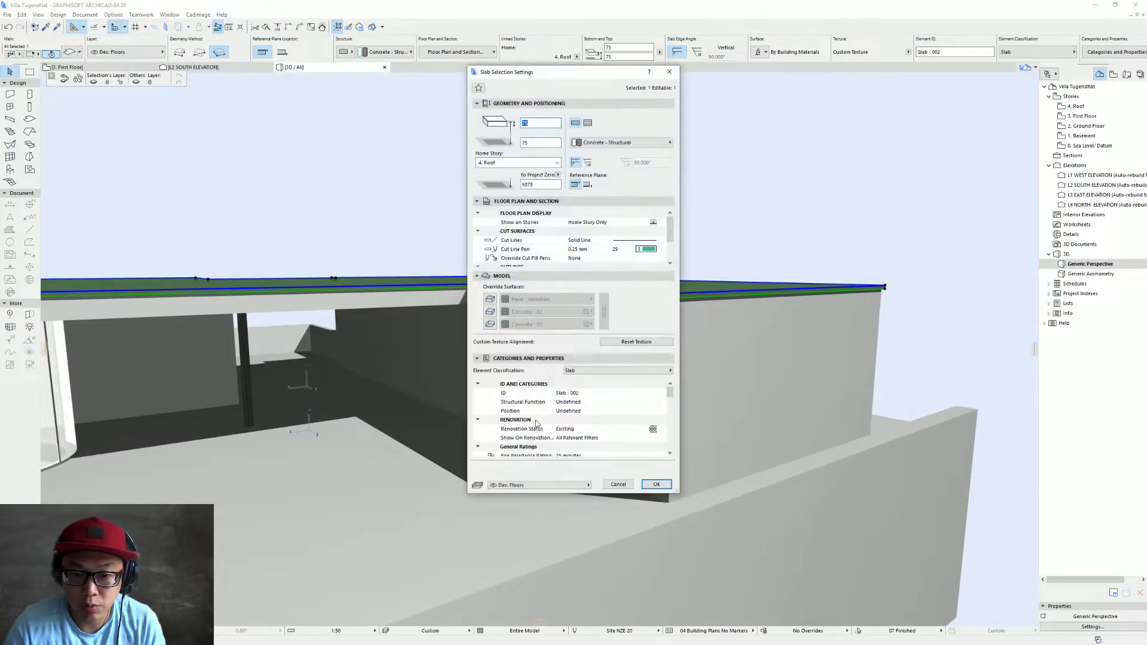
left_click(490, 313)
left_click(490, 325)
left_click(541, 300)
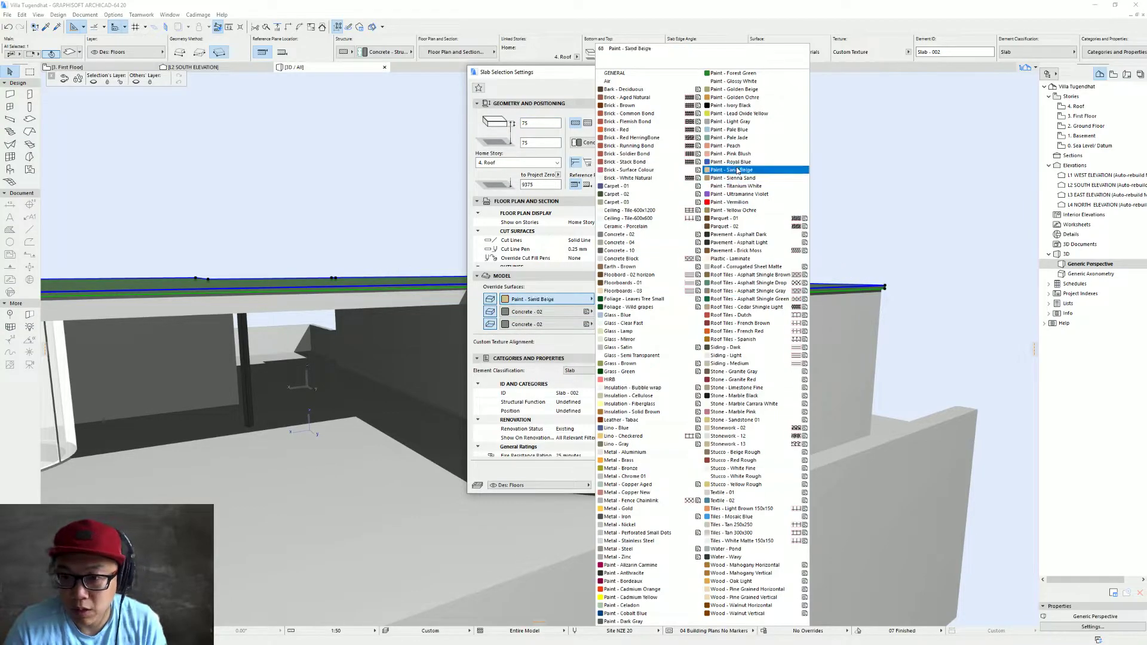
left_click(731, 137)
left_click(603, 315)
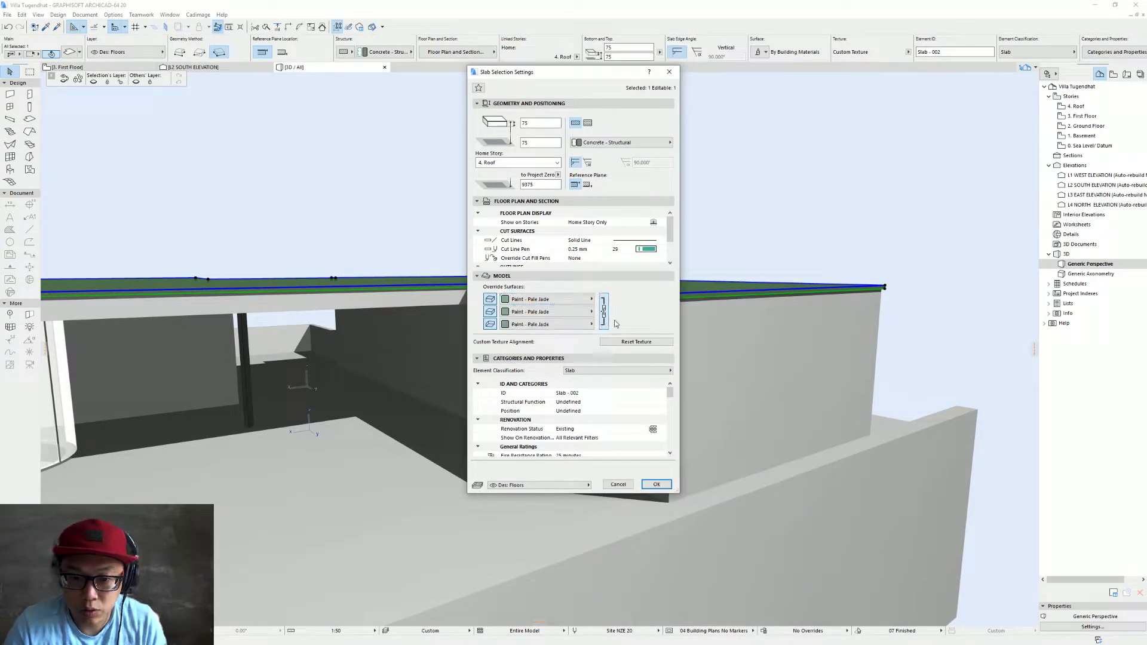
key("Return")
left_click(844, 250)
Compare the modelled roof edge with the real villa in Google Maps, examining the street-level chimney and window strip and the aerial roof view
scroll(450, 321, "up", 2)
middle_click_drag(449, 320, 688, 317, "shift")
scroll(543, 328, "down", 1)
scroll(544, 328, "down", 3)
middle_click_drag(543, 328, 541, 282)
key("alt+Tab")
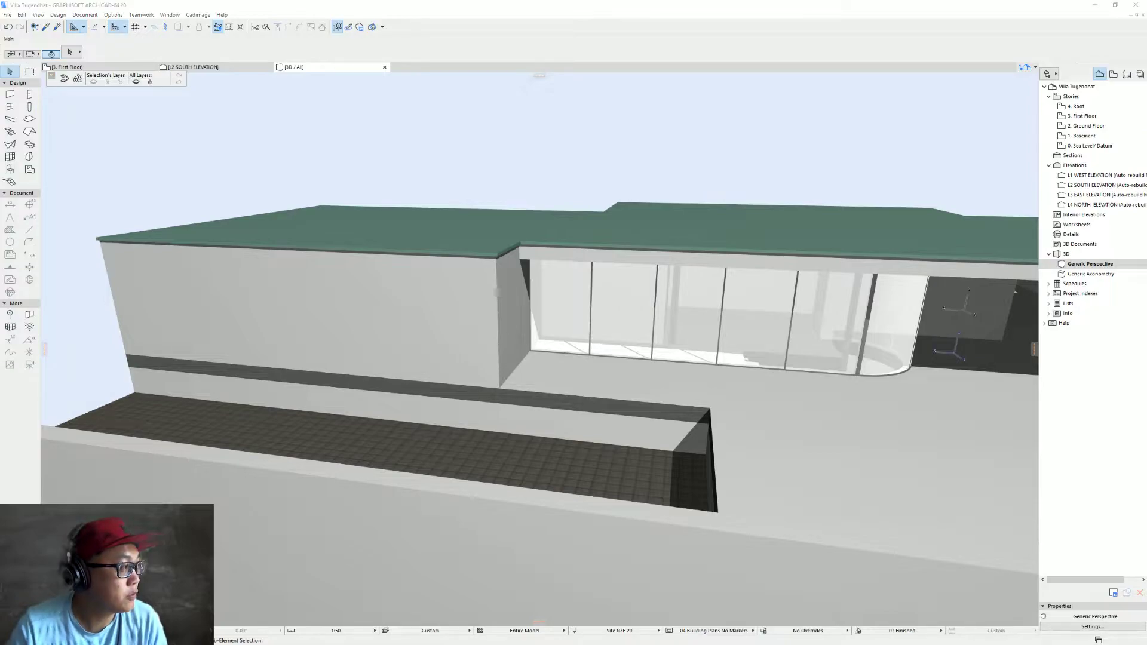
left_click_drag(319, 457, 651, 444)
left_click_drag(299, 399, 413, 378)
left_click(443, 359)
left_click(443, 360)
left_click_drag(653, 374, 193, 389)
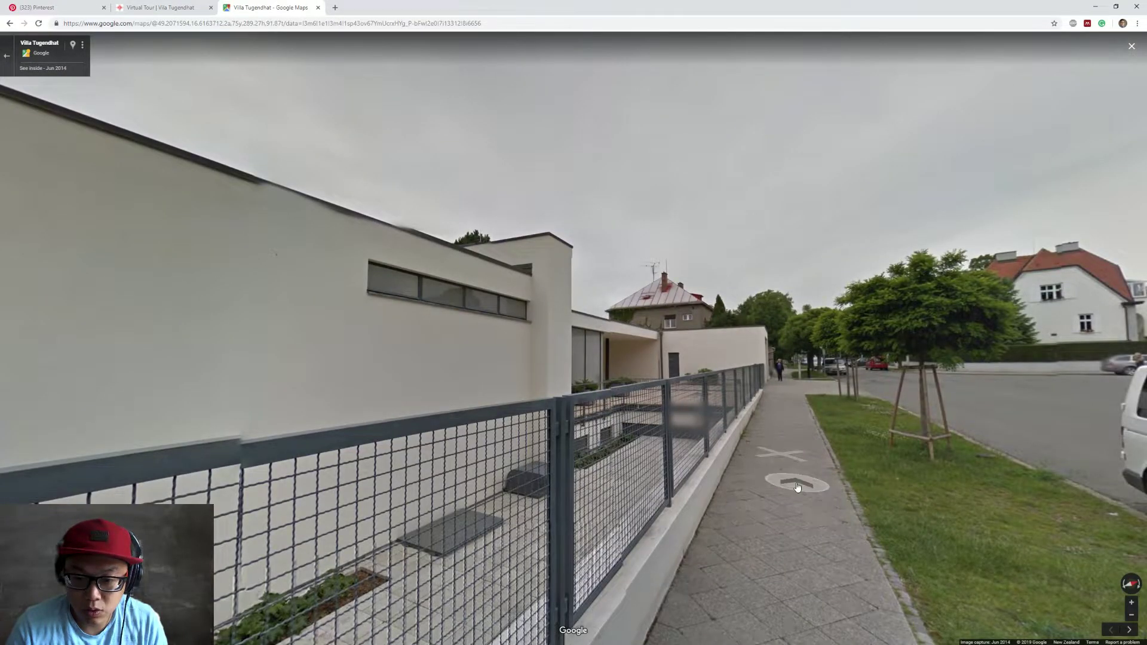
left_click(797, 487)
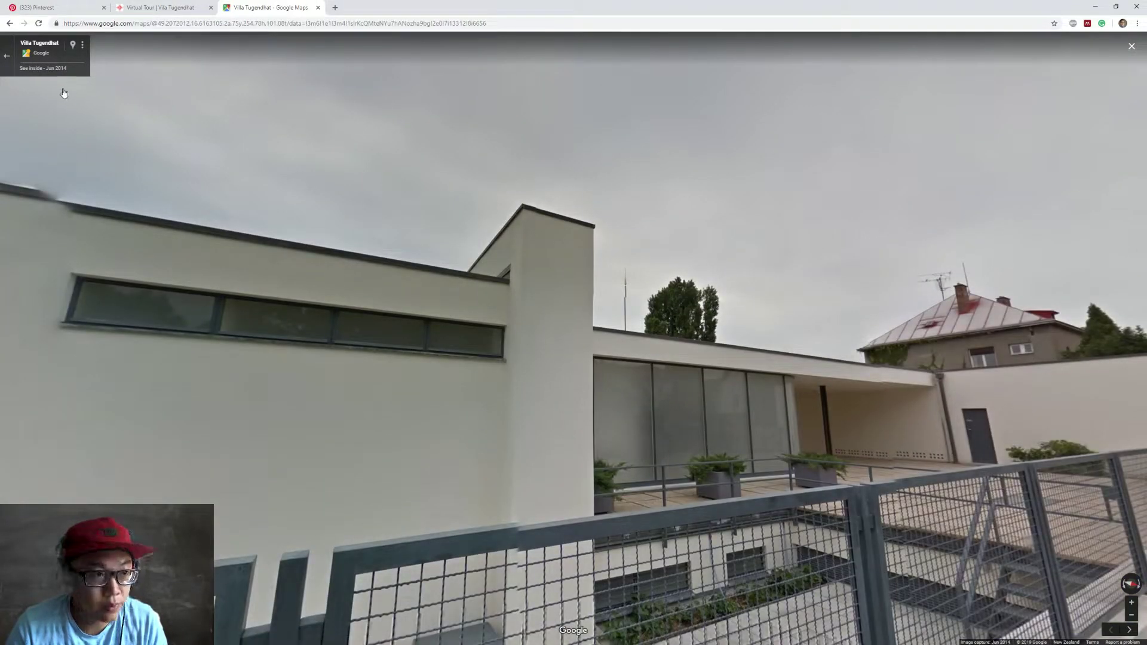
left_click(7, 58)
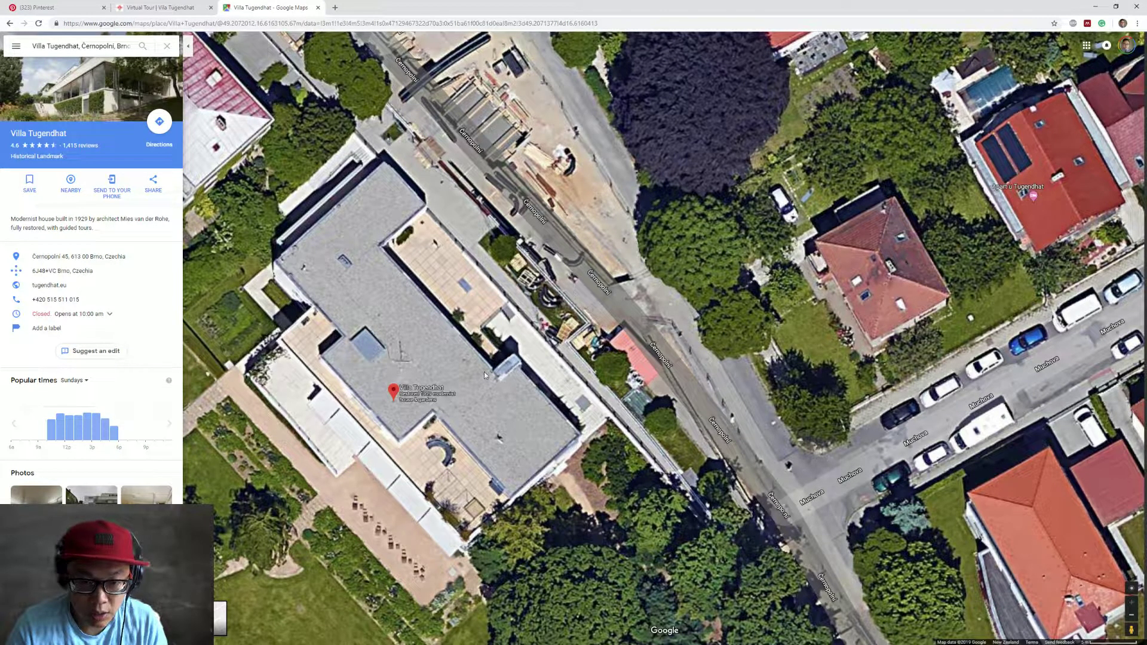
key("alt+Tab")
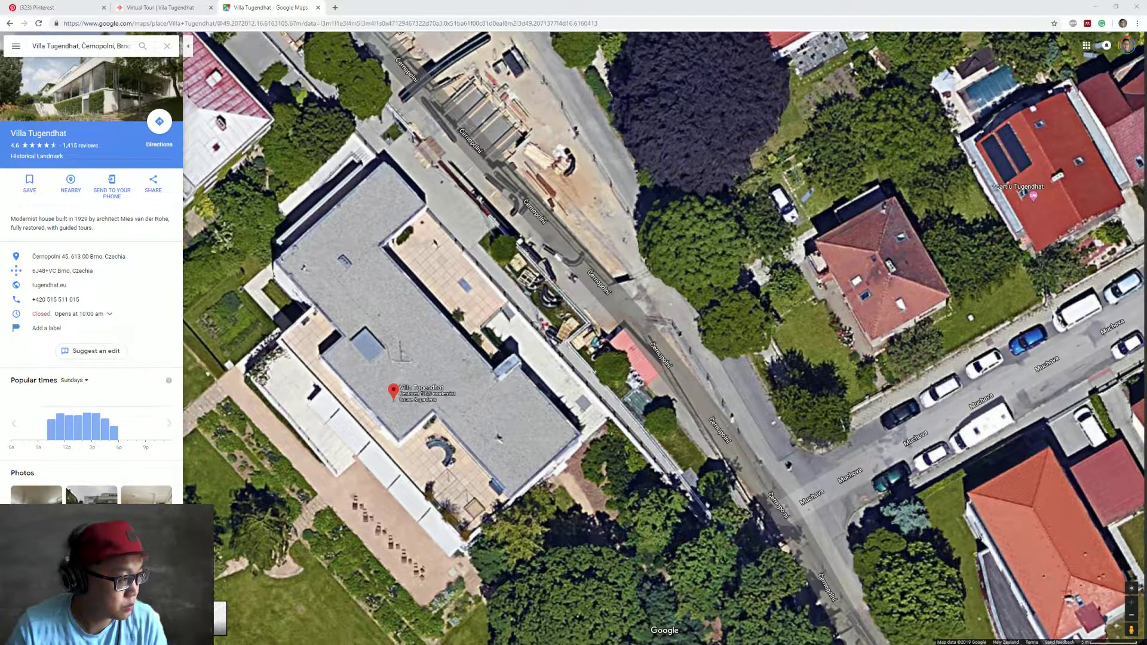
Switch back to Archicad, check both roof slabs at the terrace corner in 3D, and open the 4. Roof floor plan
key("alt+Tab")
middle_click_drag(570, 250, 481, 328, "shift")
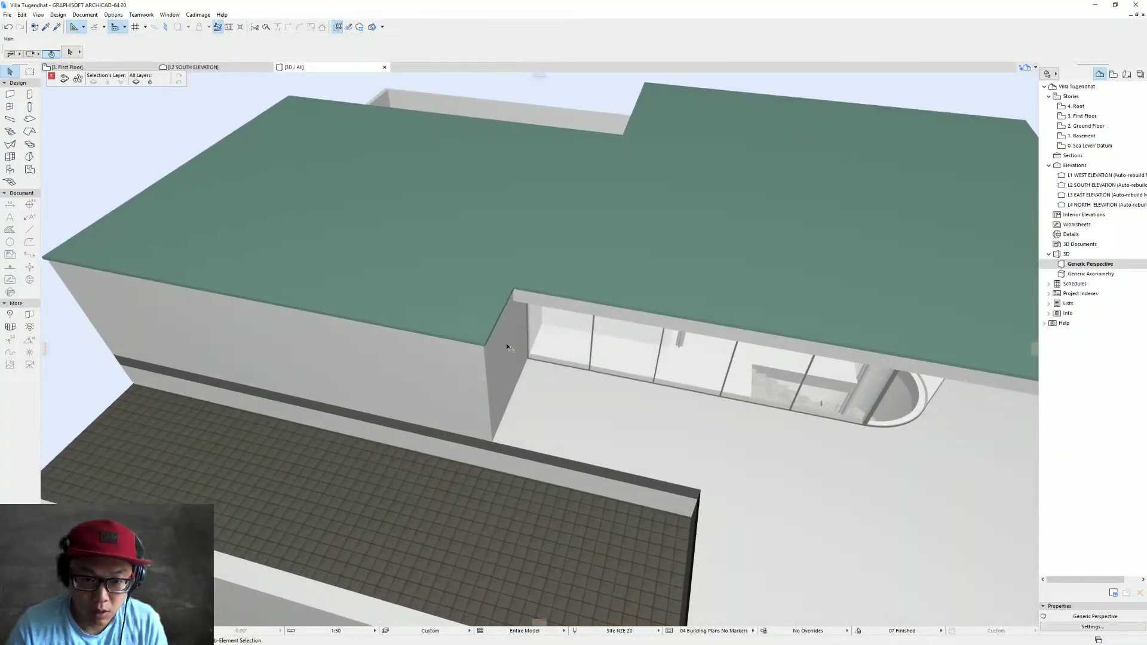
left_click(503, 310)
left_click(506, 311)
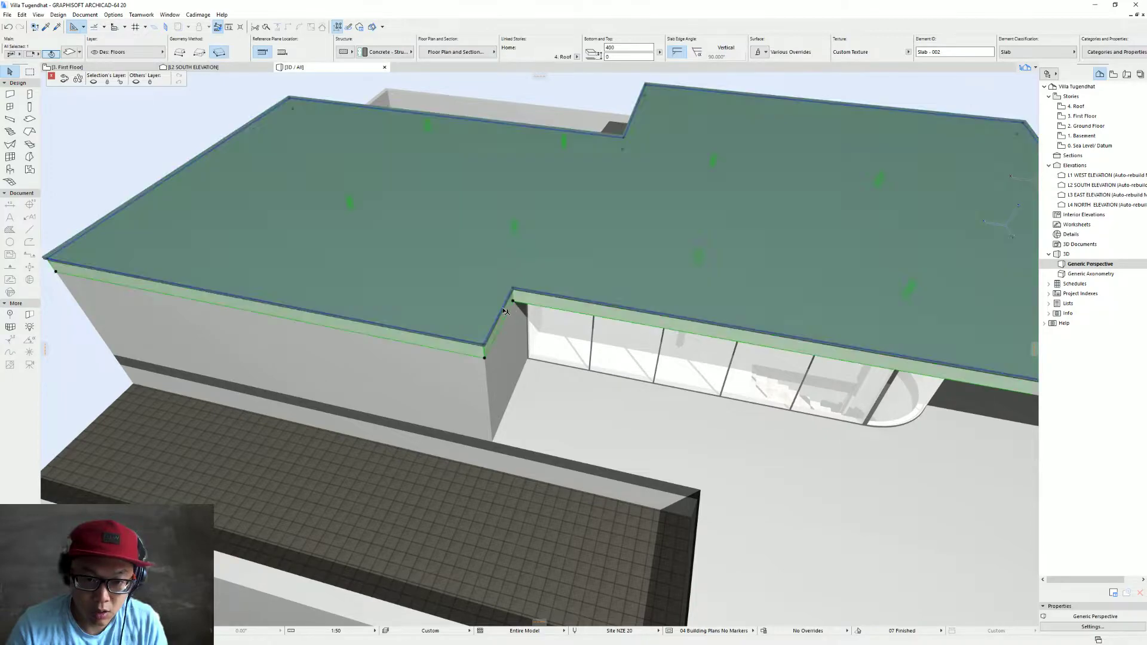
left_click(502, 301)
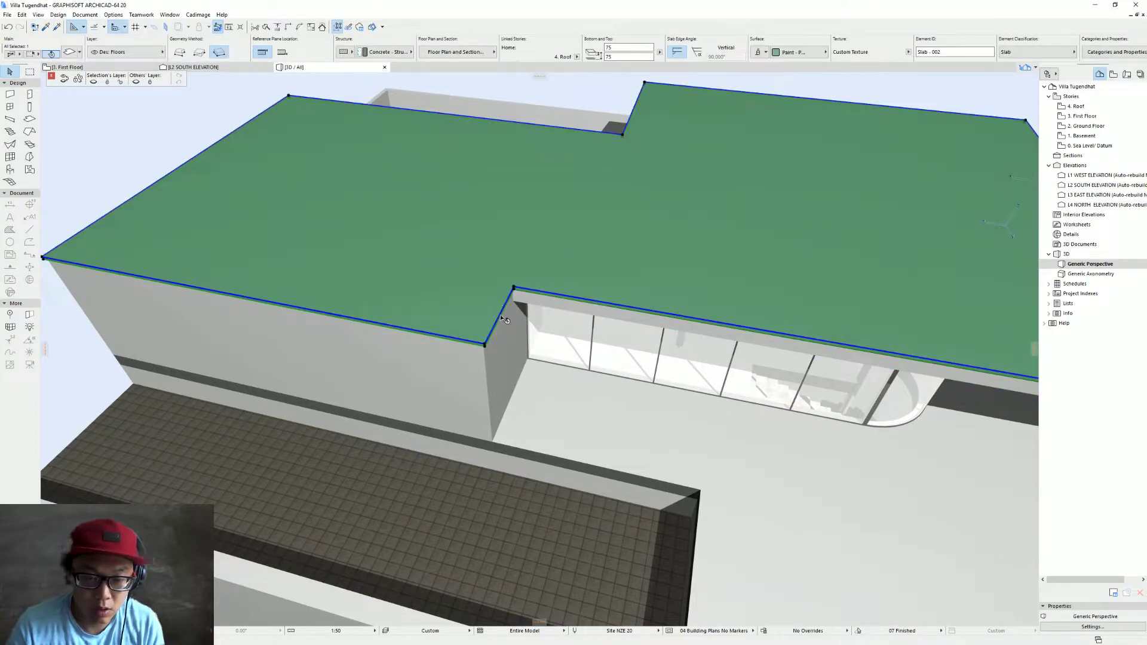
key("F2")
key("ctrl+Up")
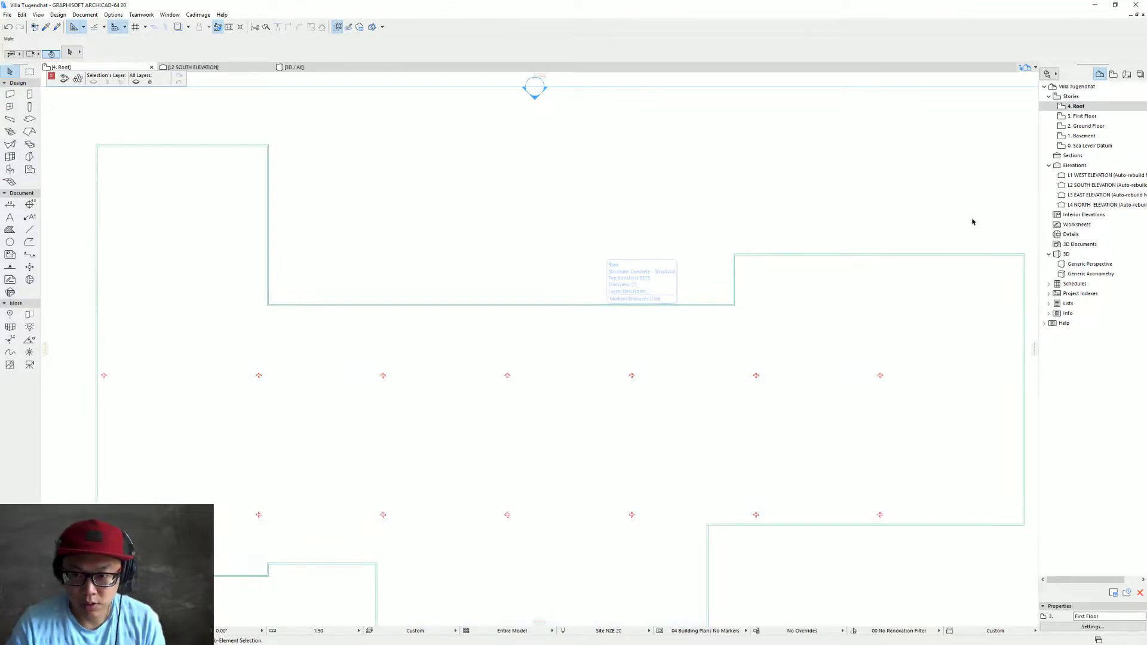
Show the 2. Ground Floor story as the trace reference under the roof plan
scroll(783, 307, "up", 1)
middle_click_drag(782, 307, 542, 292)
right_click(1087, 128)
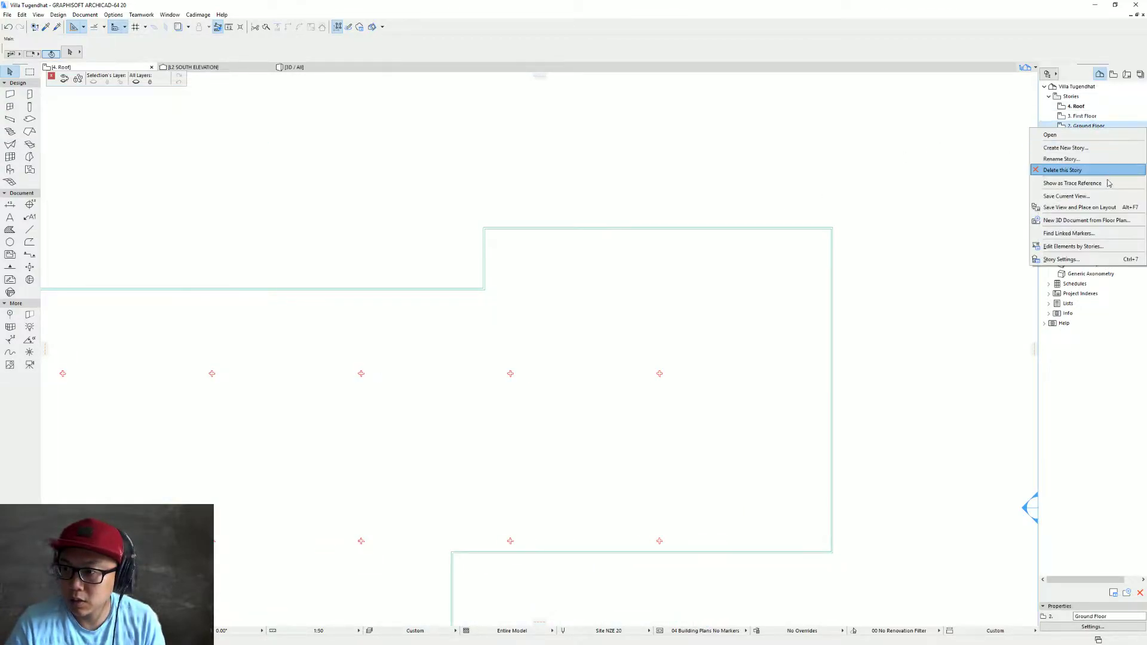
left_click(1106, 183)
scroll(483, 250, "up", 2)
middle_click_drag(483, 252, 525, 294)
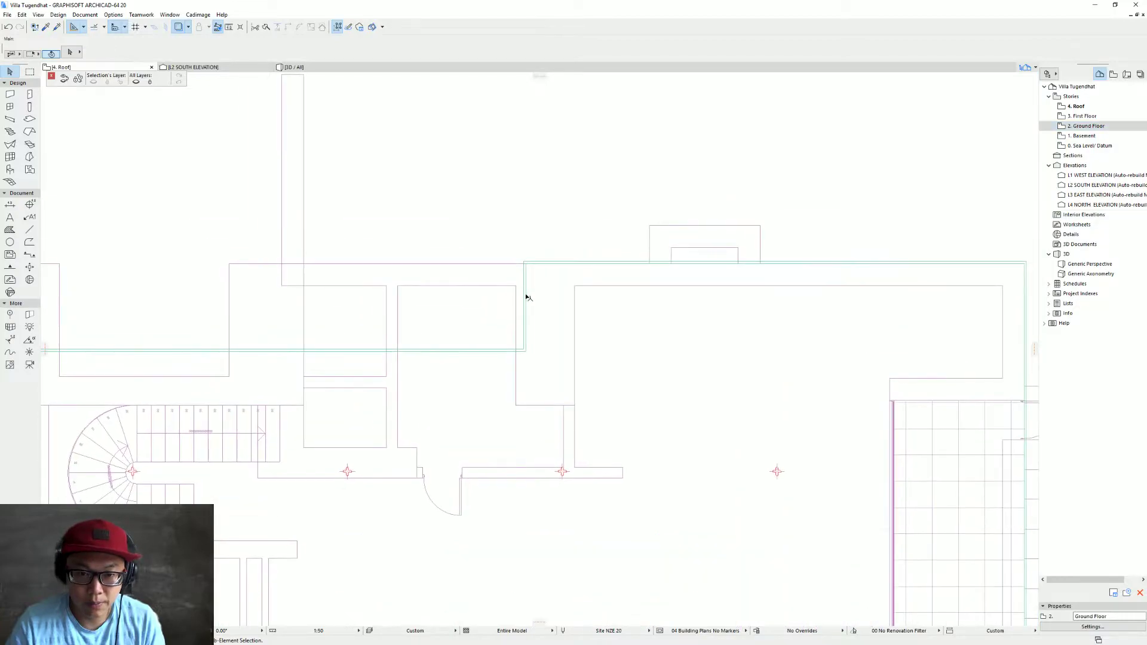
Offset the short stepped edge of the 400 mm roof slab to the left face of the traced ground-floor wall
left_click(525, 294)
left_click(531, 293)
key("Escape")
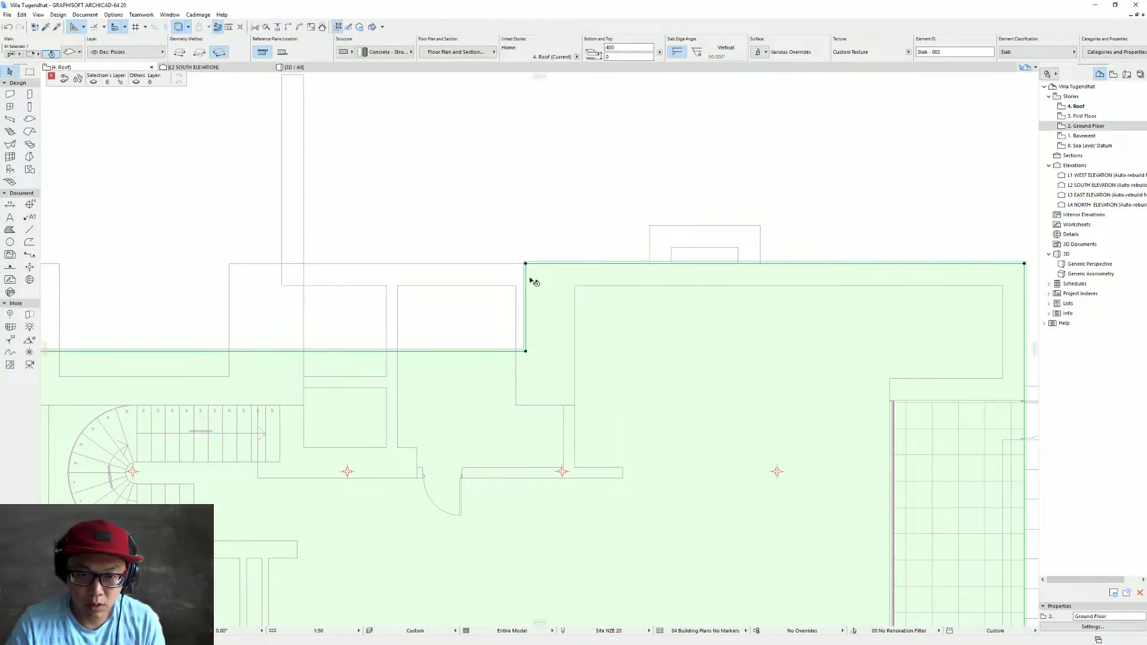
left_click(526, 269)
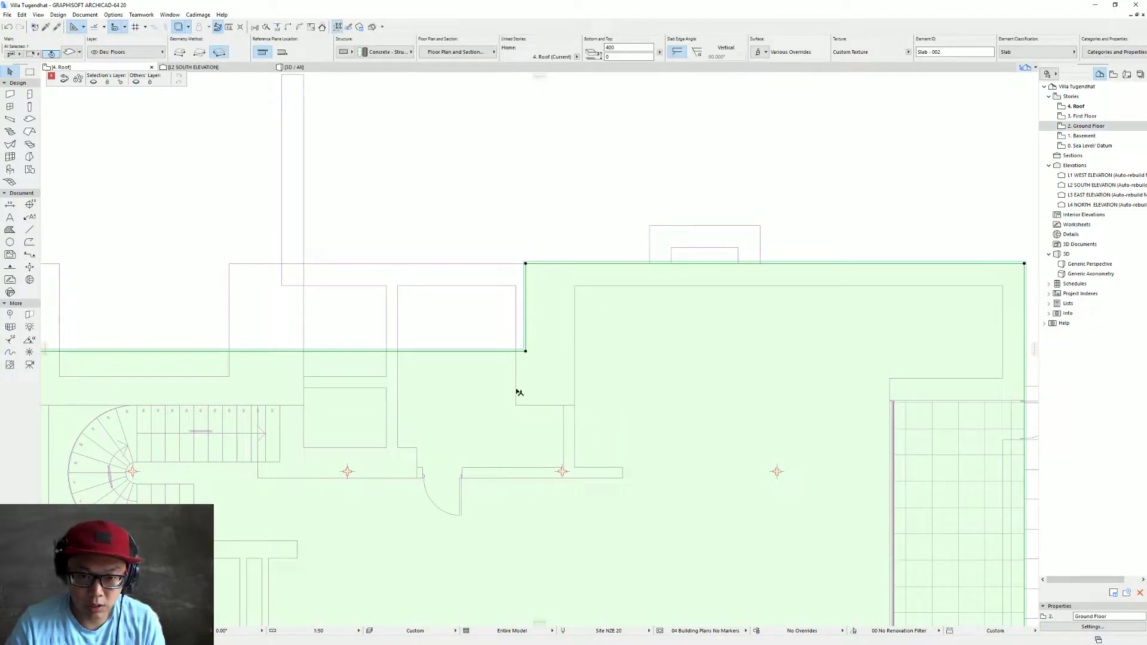
left_click(525, 293)
key("Escape")
key("Escape")
left_click(528, 286)
left_click(525, 292)
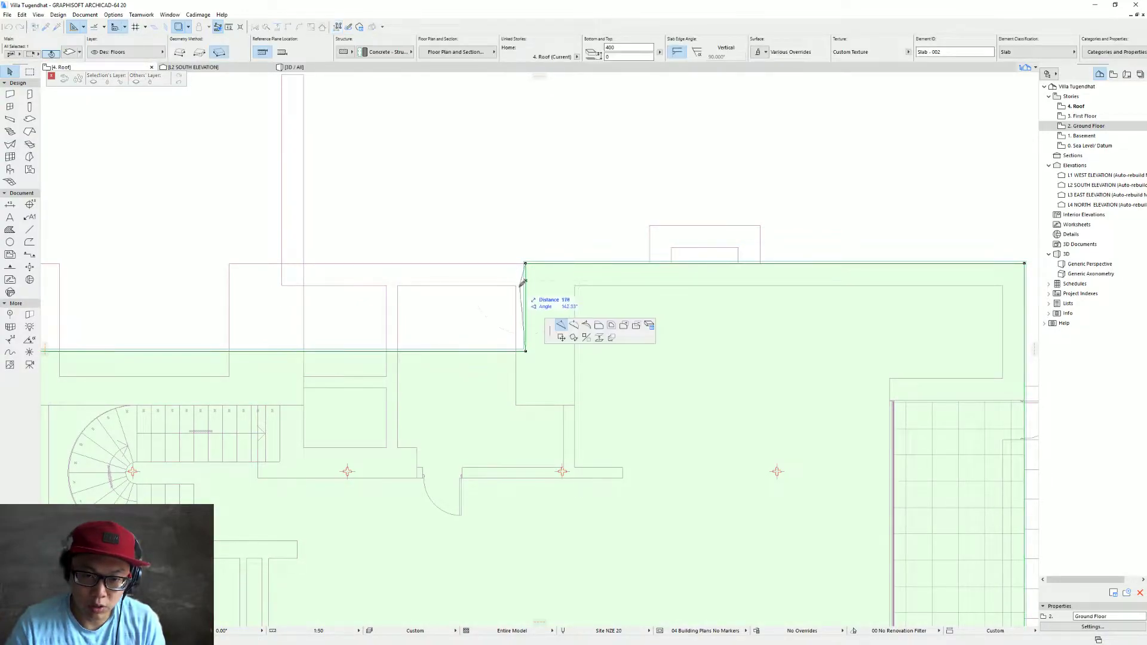
left_click(516, 286)
Offset the thin capping slab's short stepped edge to the right face of the traced ground-floor wall
key("Escape")
left_click(522, 278)
left_click(522, 278)
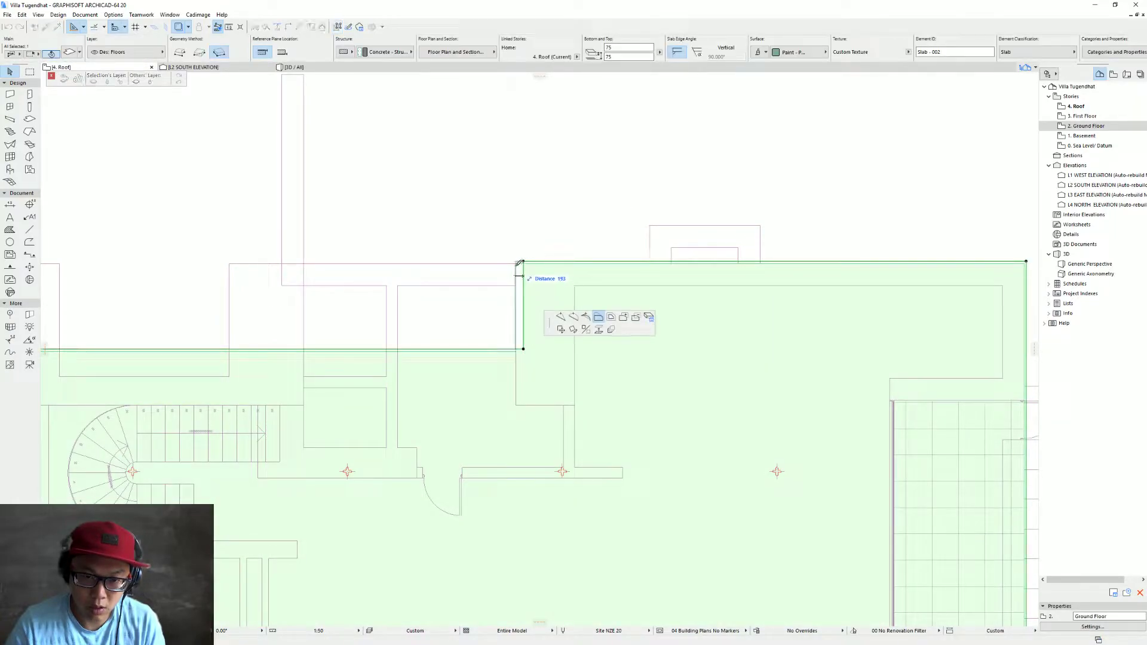
left_click(516, 263)
left_click(515, 321)
left_click(574, 285)
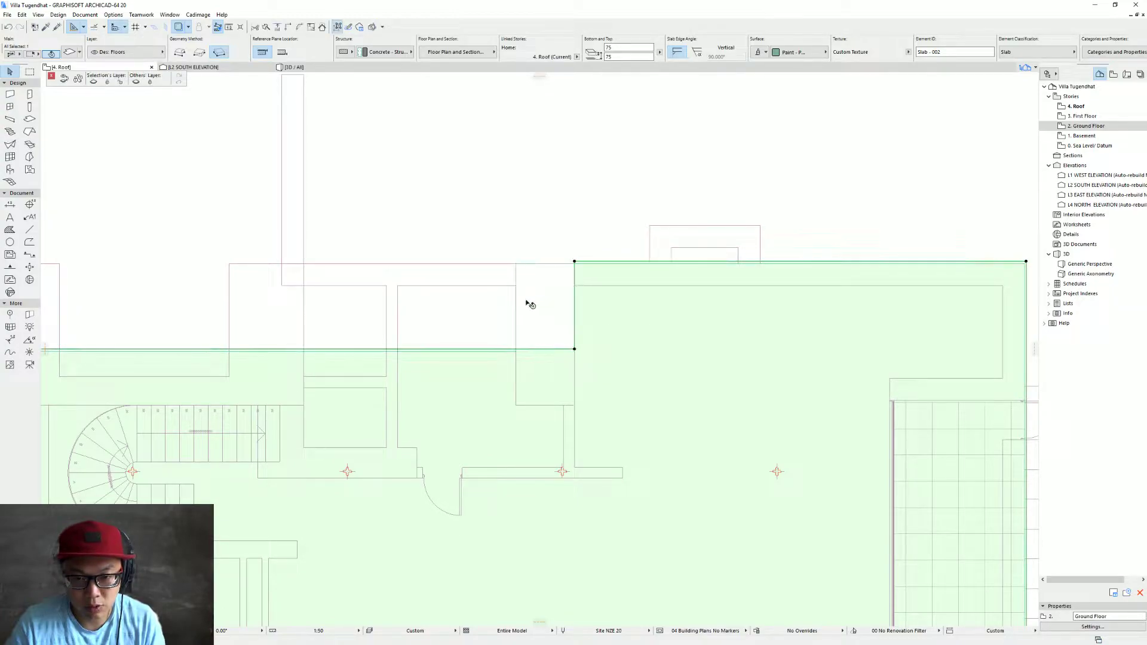
Offset the 400 mm roof slab's short stepped edge to the right face of the traced ground-floor wall
left_click(514, 305)
left_click(515, 310)
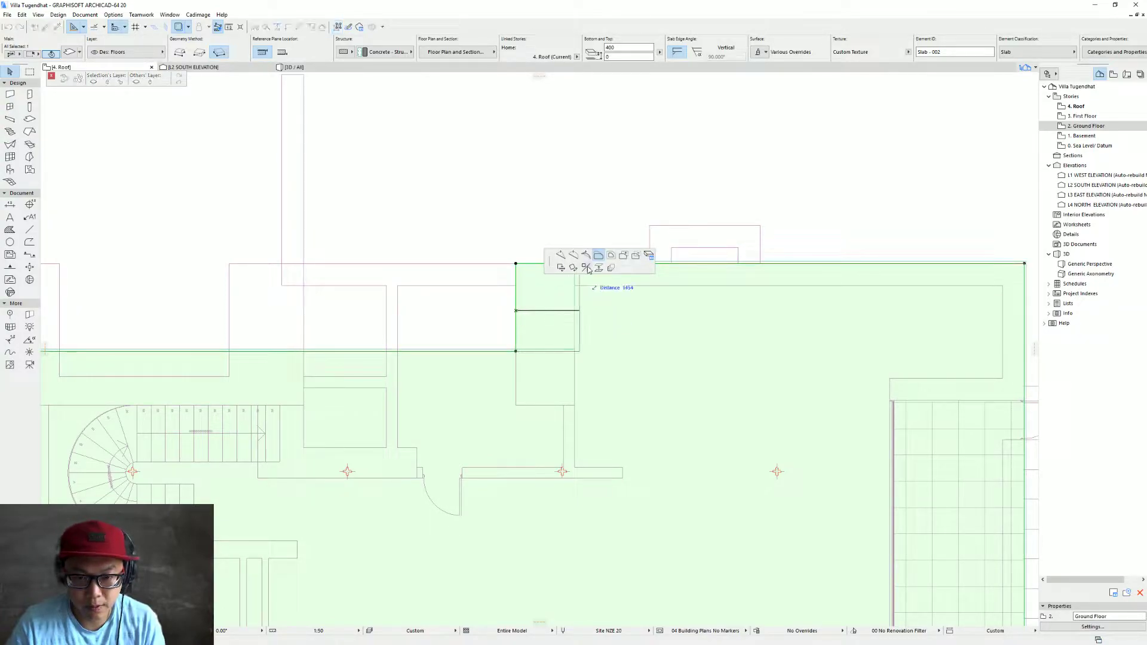
left_click(576, 344)
key("Escape")
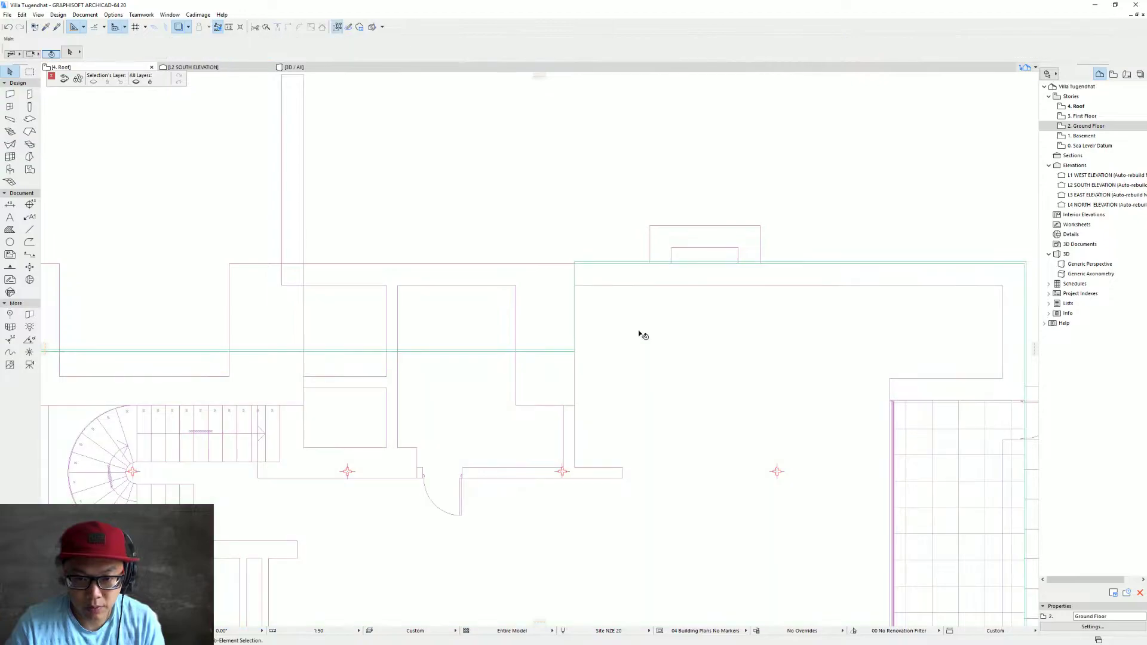
Check the open terrace corner in 3D, examining the roof slab step and the walls around the gap
key("F3")
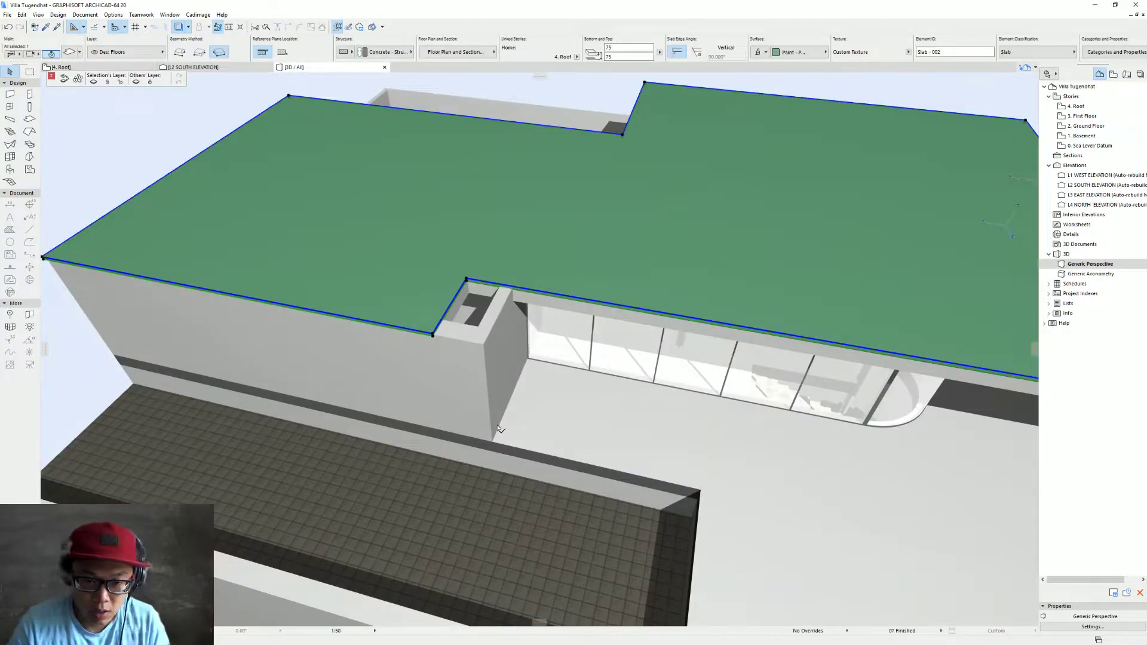
left_click(481, 344)
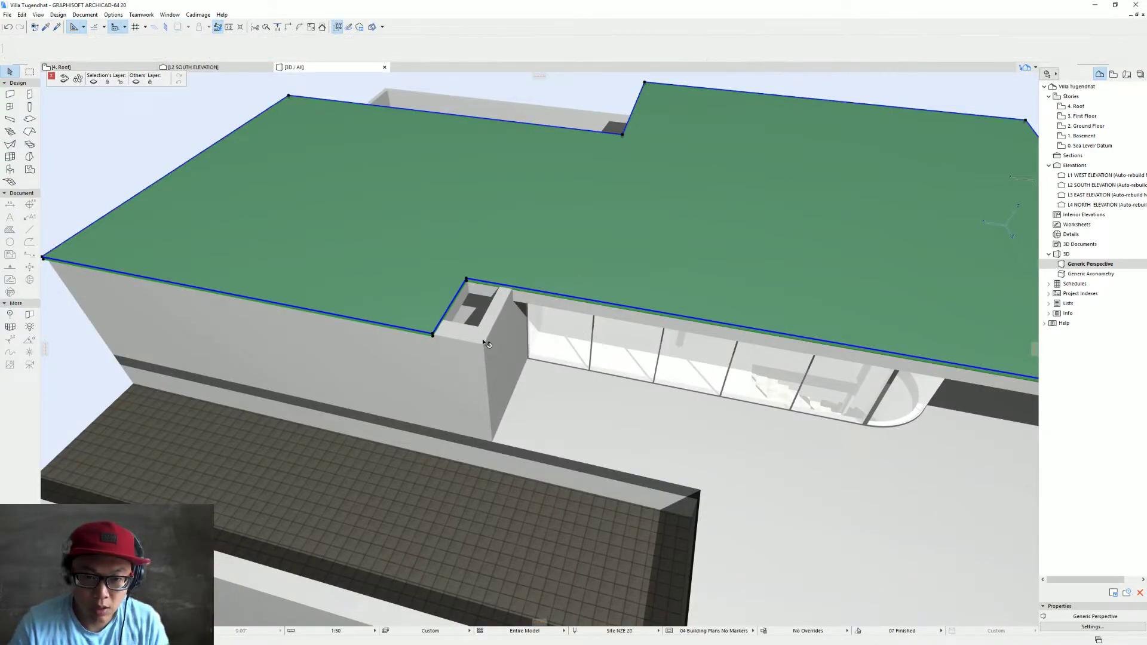
left_click(500, 313)
key("Escape")
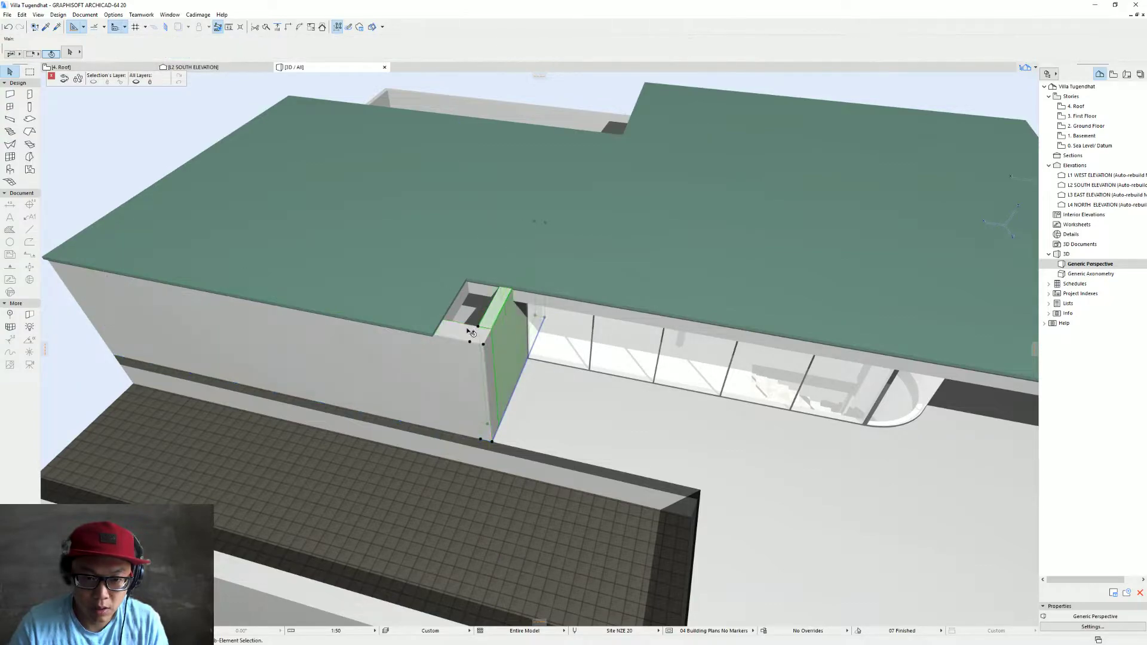
left_click_drag(520, 283, 462, 387)
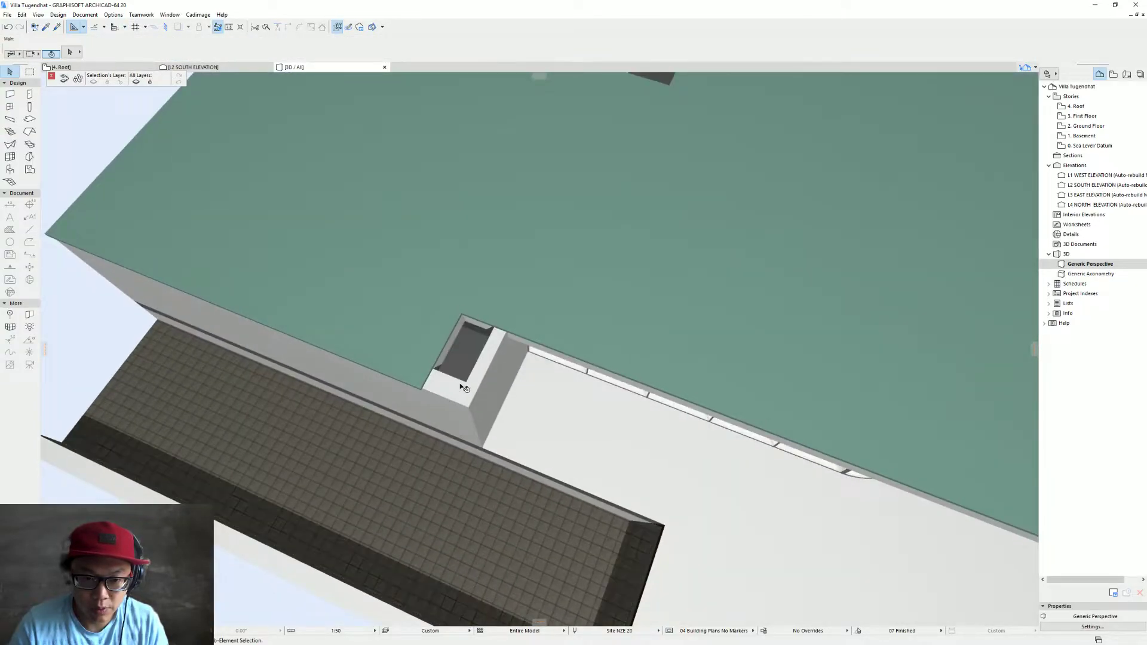
left_click(471, 406)
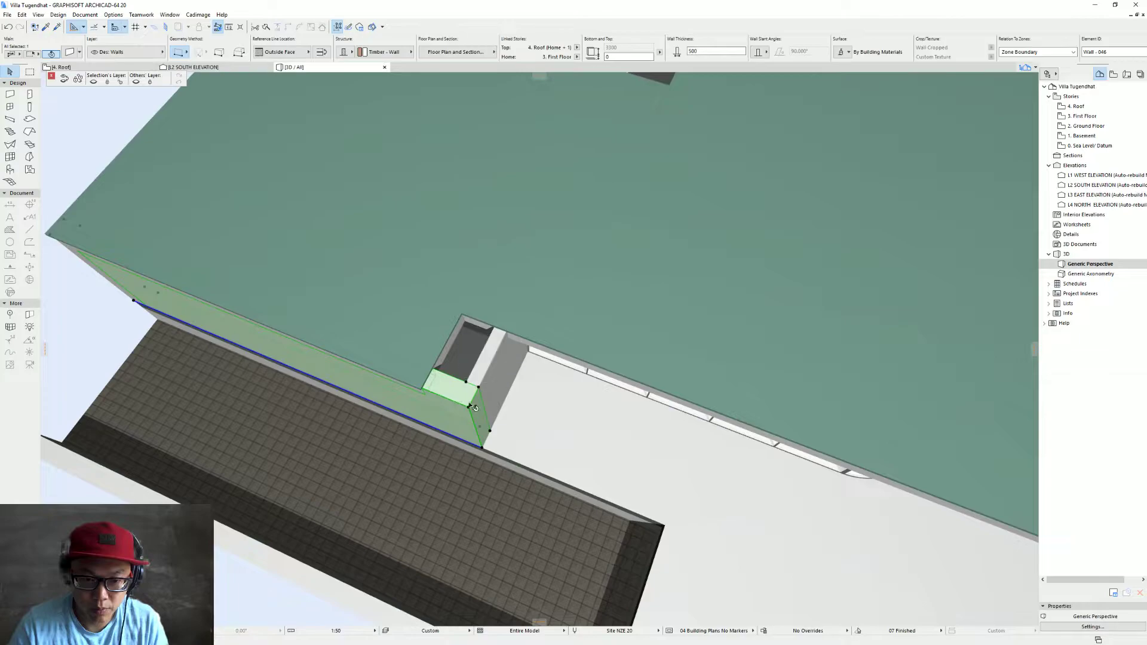
middle_click_drag(486, 347, 461, 275, "shift")
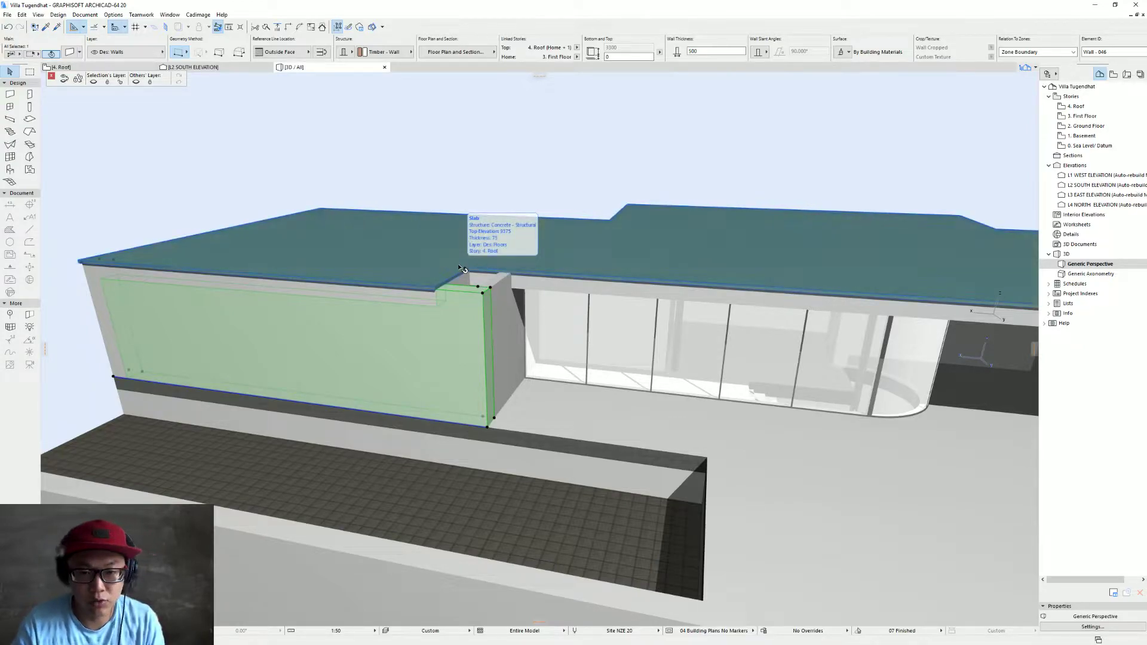
key("Escape")
On the 4. Roof plan, draw a rectangular slab with the capping slab's settings, filling the stepped corner to the traced wall's left face
double_click(1075, 106)
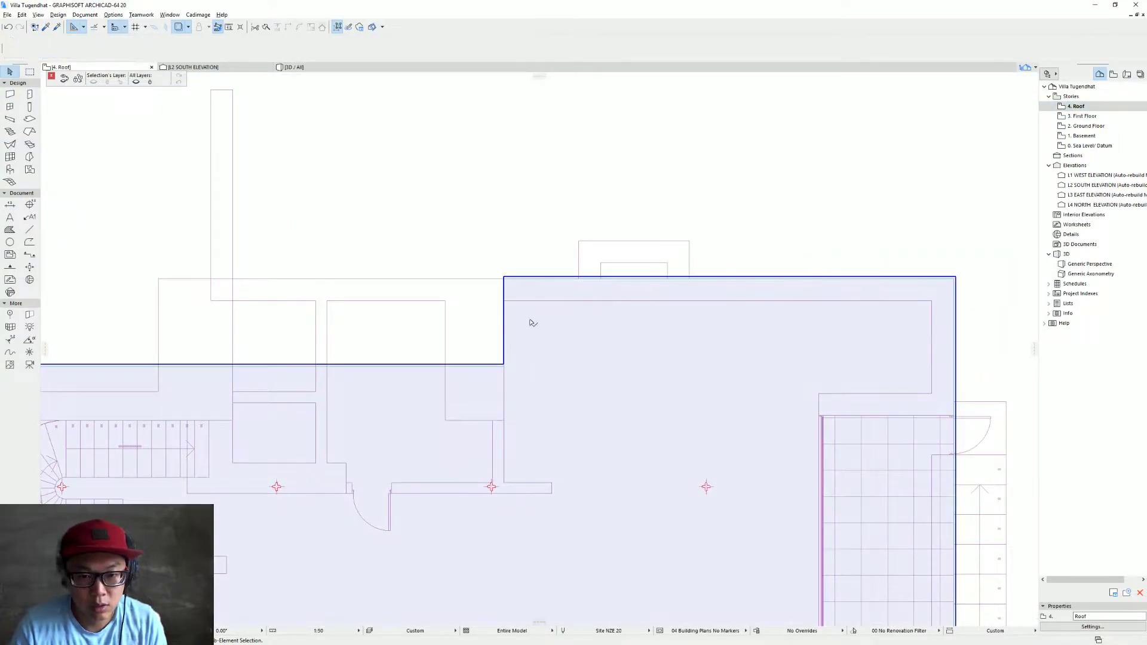
left_click(530, 320, "alt")
scroll(502, 391, "up", 3)
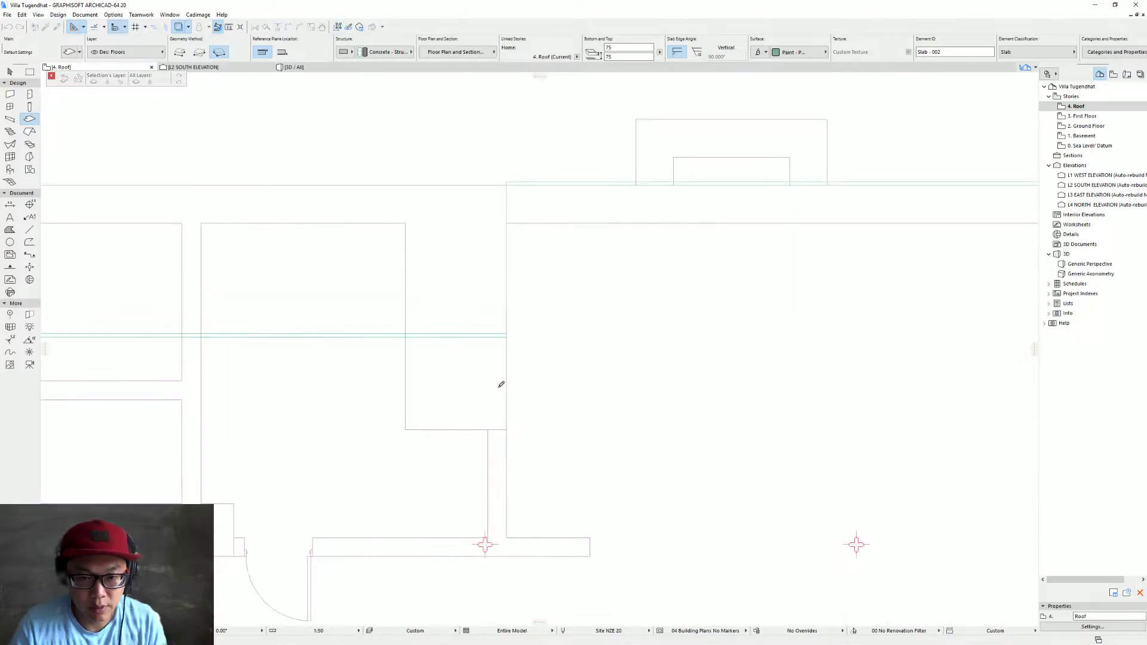
left_click(509, 330)
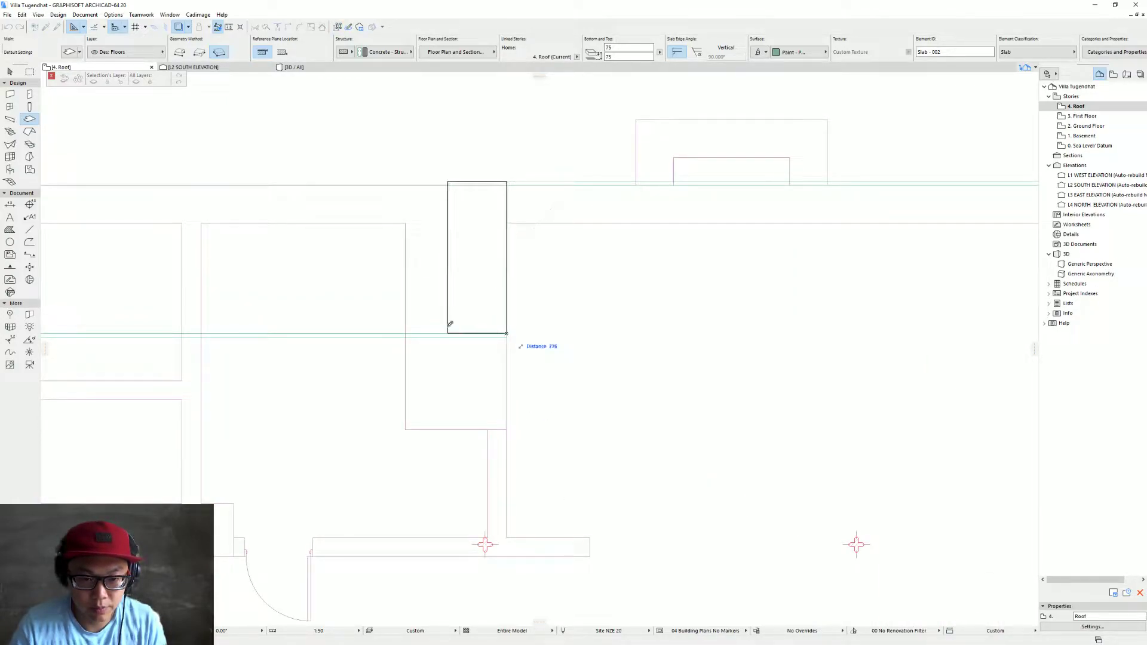
left_click(406, 332)
key("Escape")
left_click(467, 336)
key("Escape")
left_click(470, 334)
key("Escape")
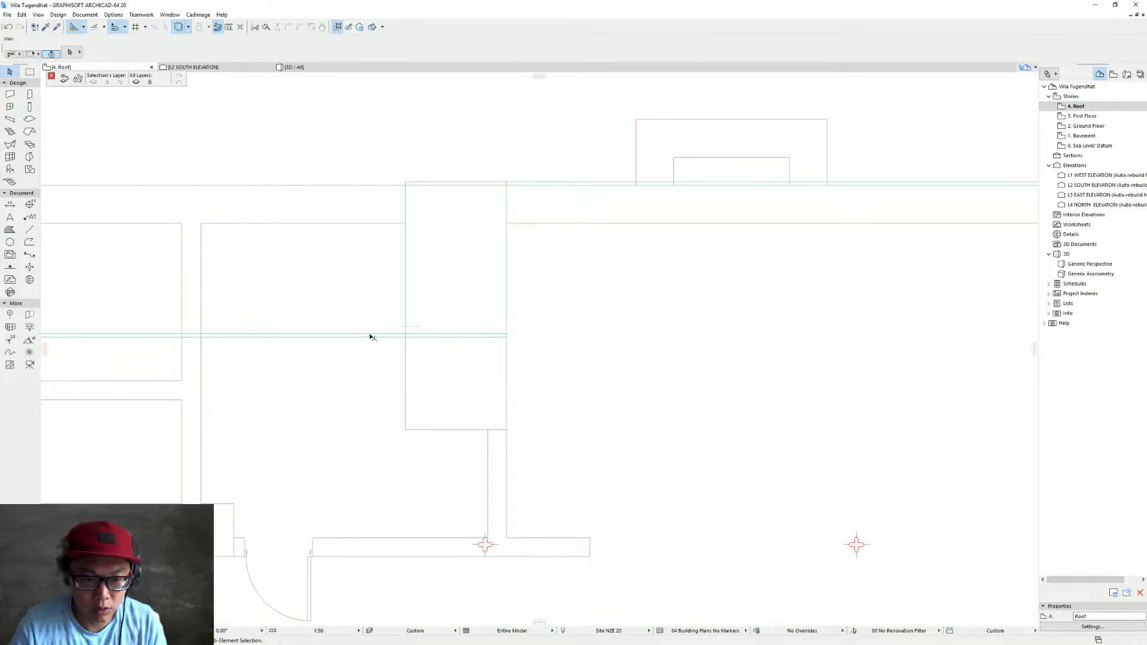
Adjust the edge shared by the large capping slab and the small rectangular slab to meet at the capping's inner corner
left_click(384, 333)
left_click(438, 332)
key("Escape")
left_click(390, 336)
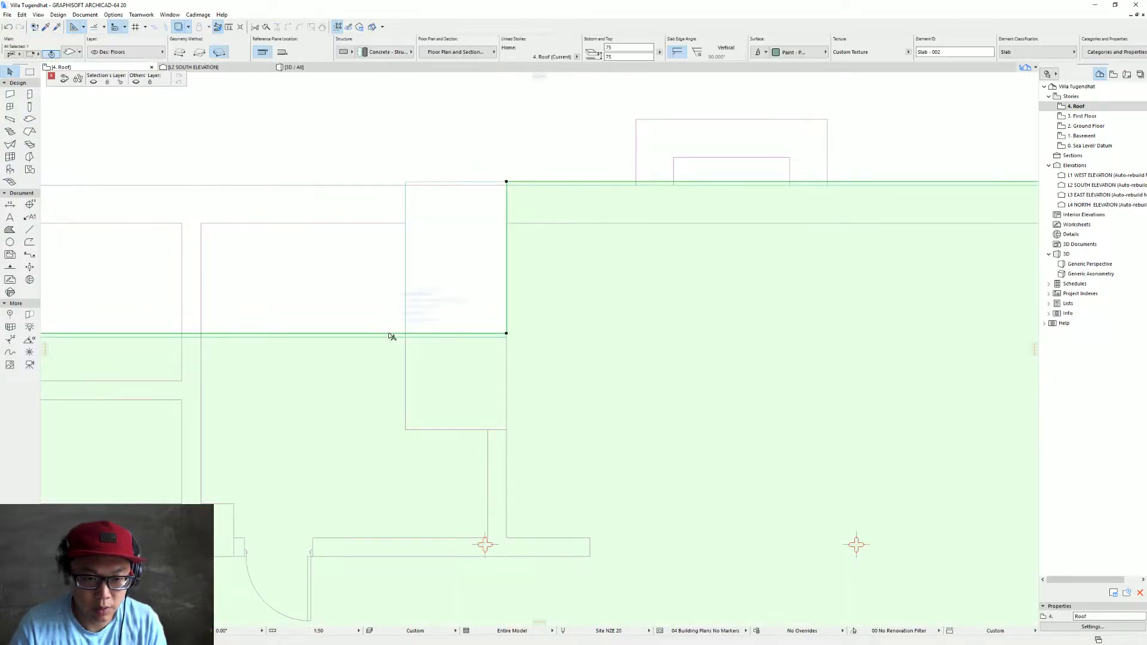
left_click(390, 336)
left_click(480, 301)
left_click(406, 334)
left_click(425, 334)
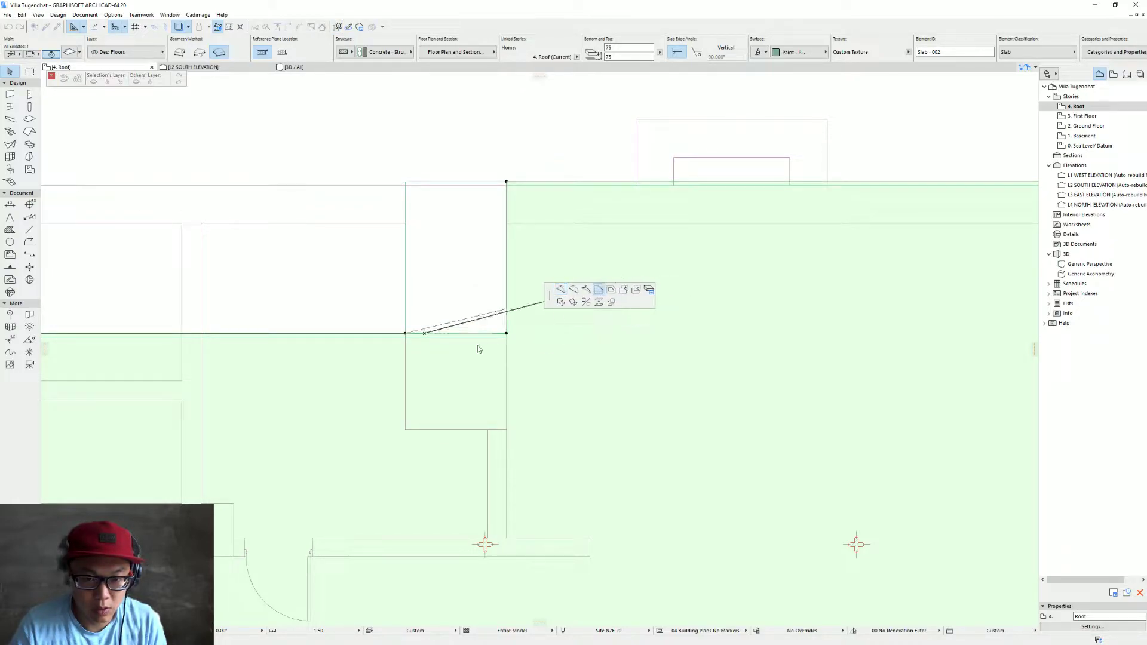
left_click(508, 333)
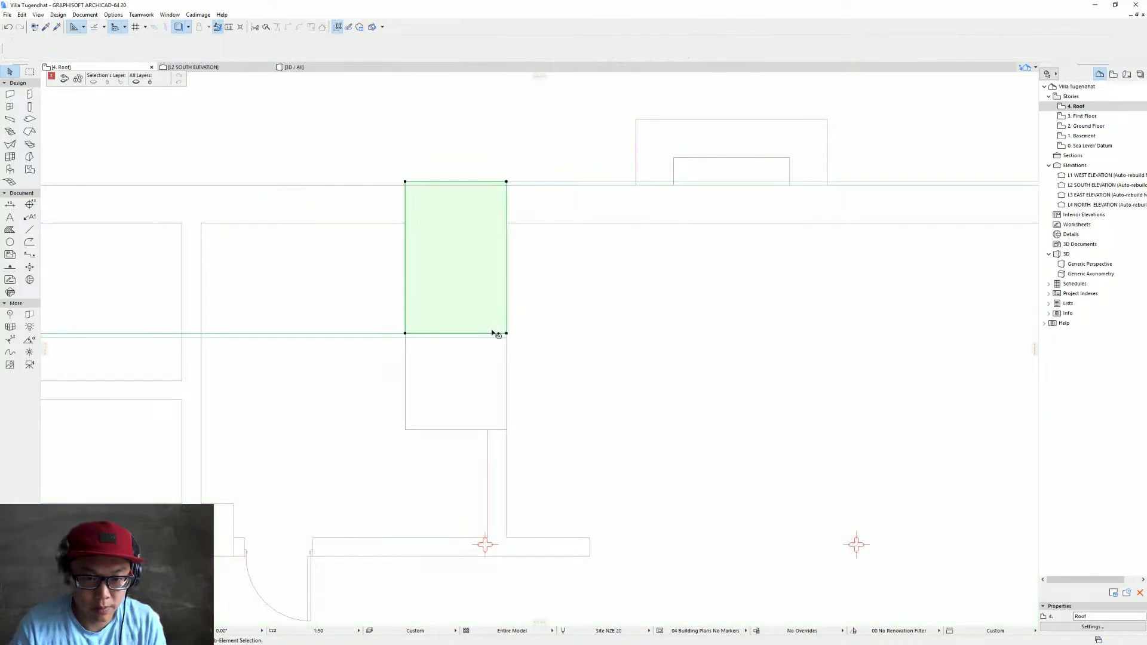
left_click(506, 333)
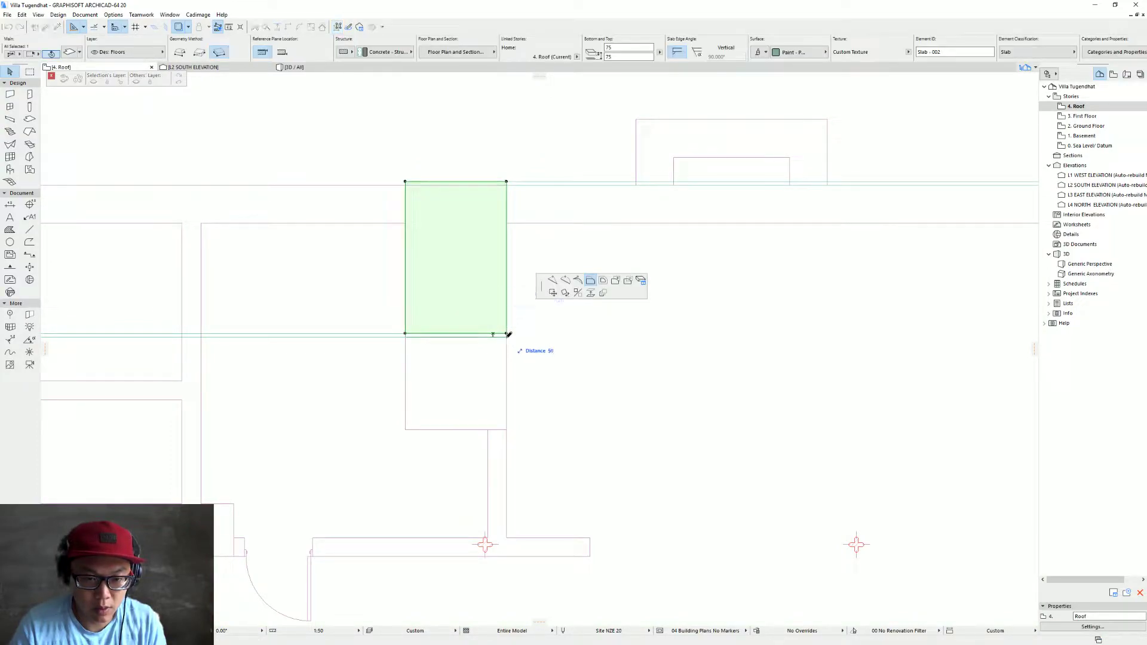
In 3D, try to offset all edges of the small corner slab inward to the wall corner below, and undo it
key("F3")
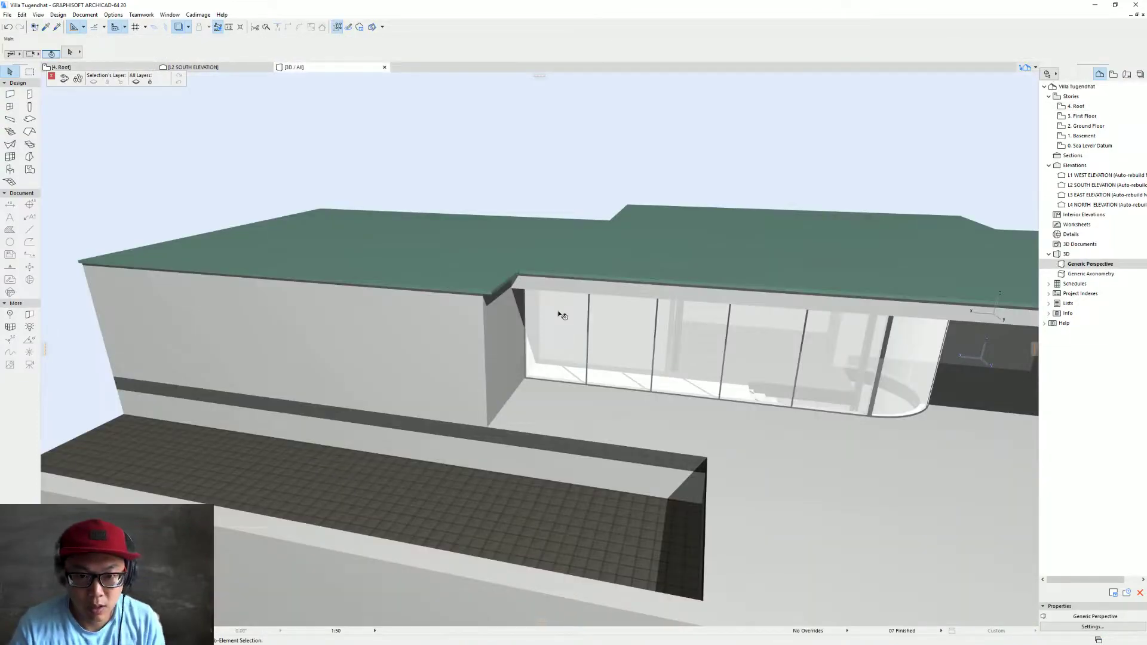
left_click(479, 279)
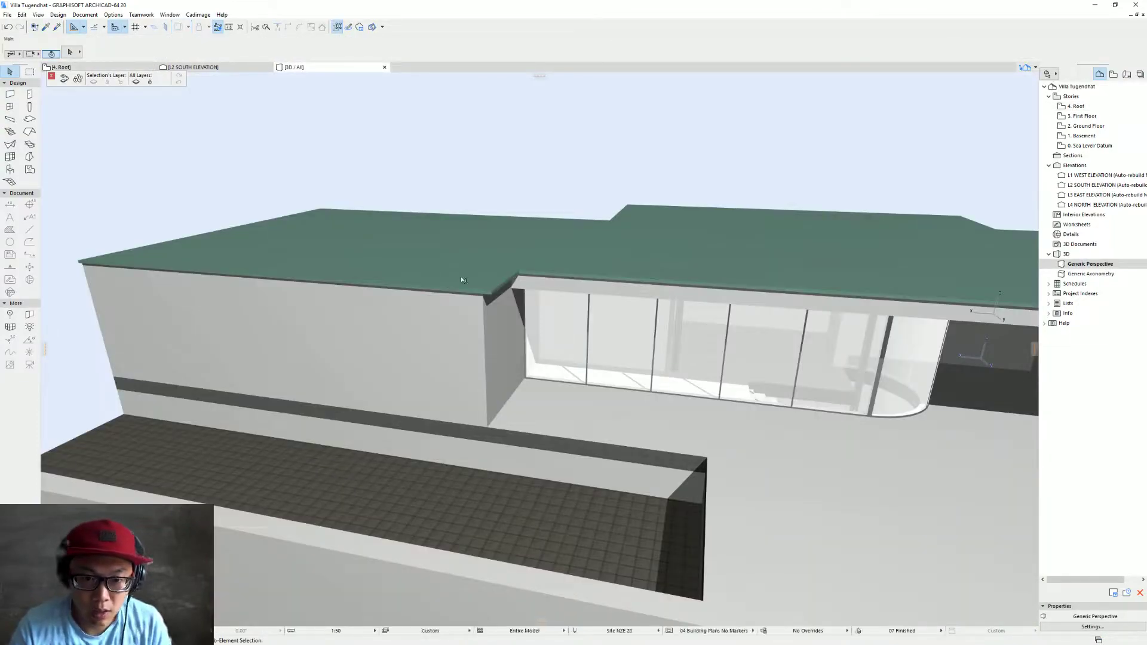
middle_click_drag(478, 312, 480, 346, "shift")
left_click(480, 346)
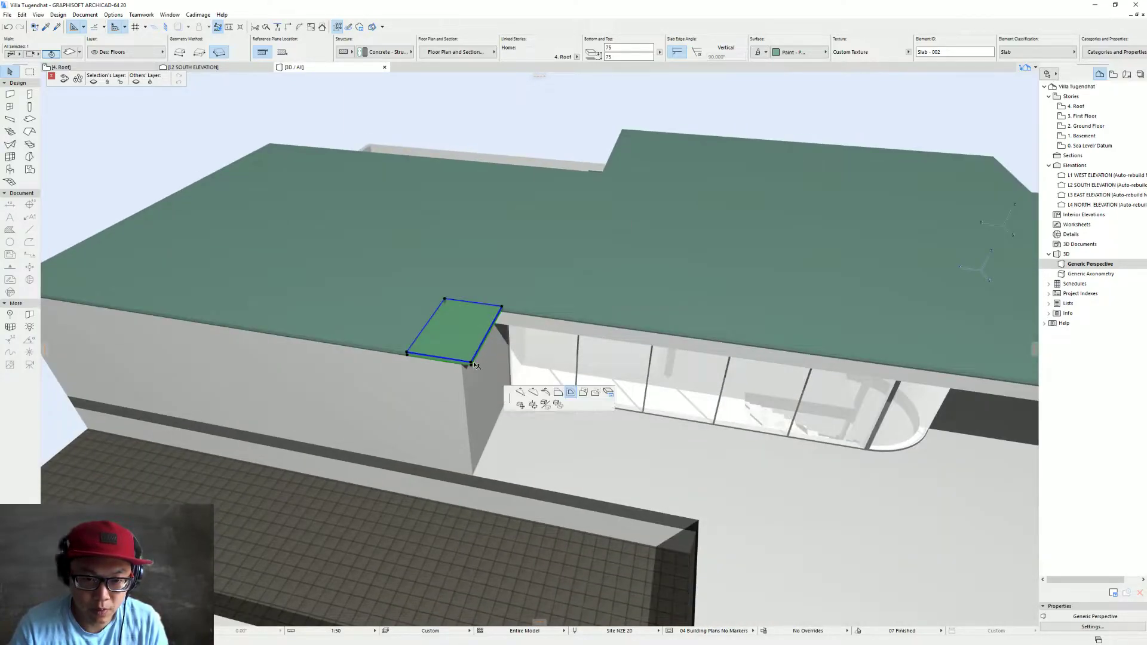
left_click(473, 476)
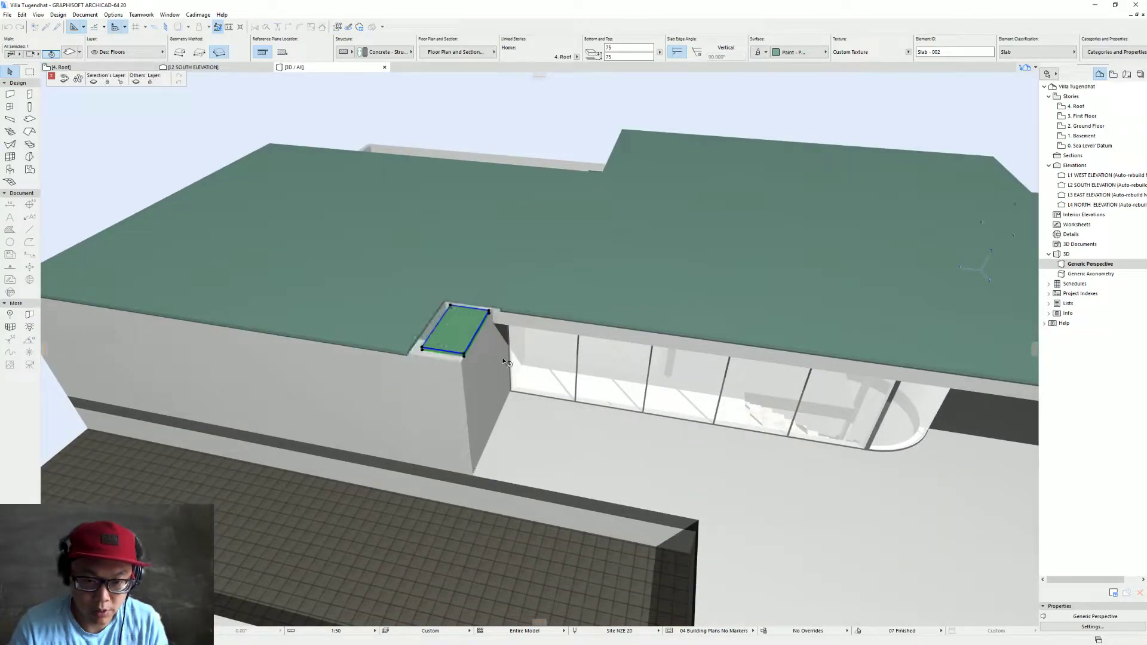
key("ctrl+z")
Offset the small corner slab's terrace-side edge and its front edge to sit flush with the wall faces below
left_click(490, 332)
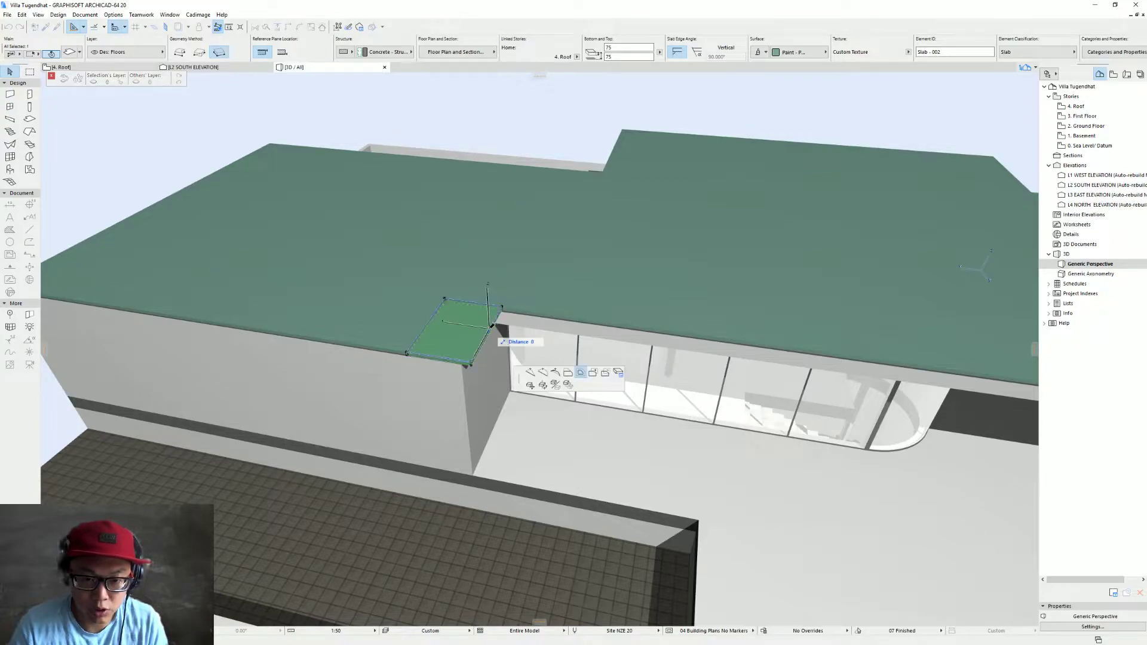
left_click(567, 375)
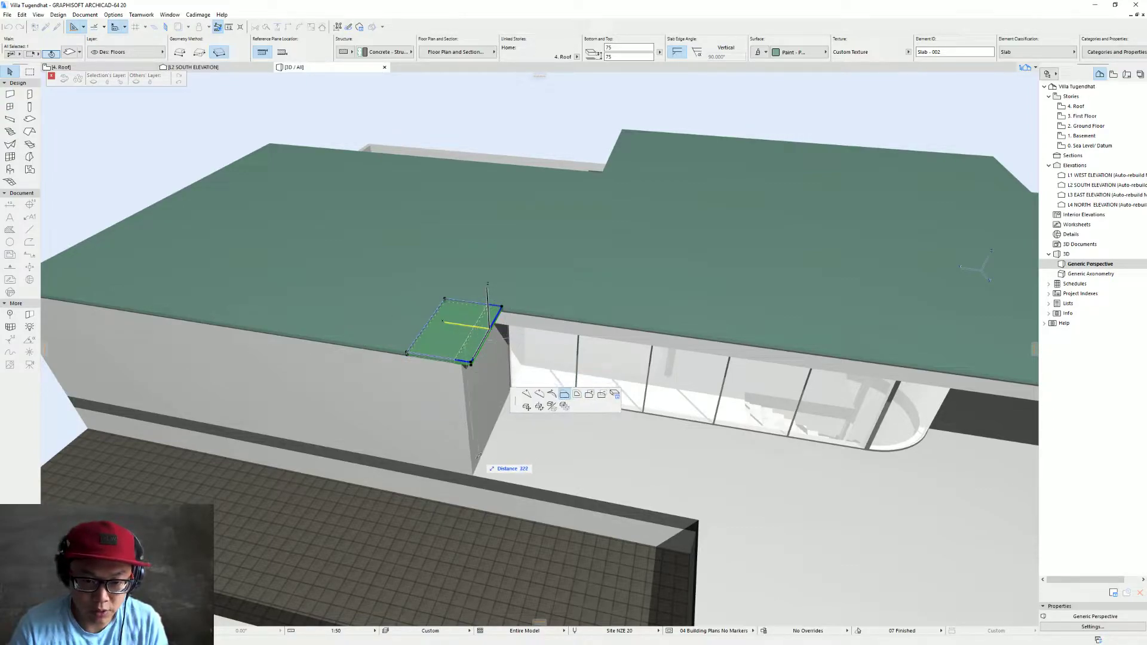
left_click(473, 474)
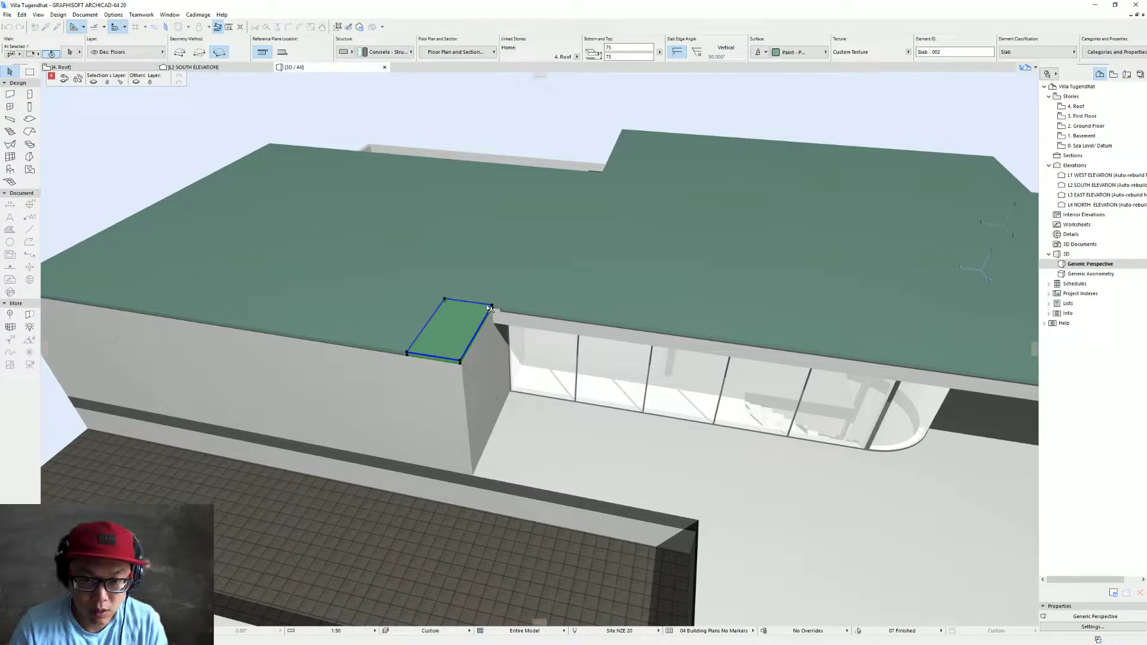
middle_click_drag(450, 288, 407, 323, "shift")
scroll(461, 339, "up", 5)
left_click(367, 371)
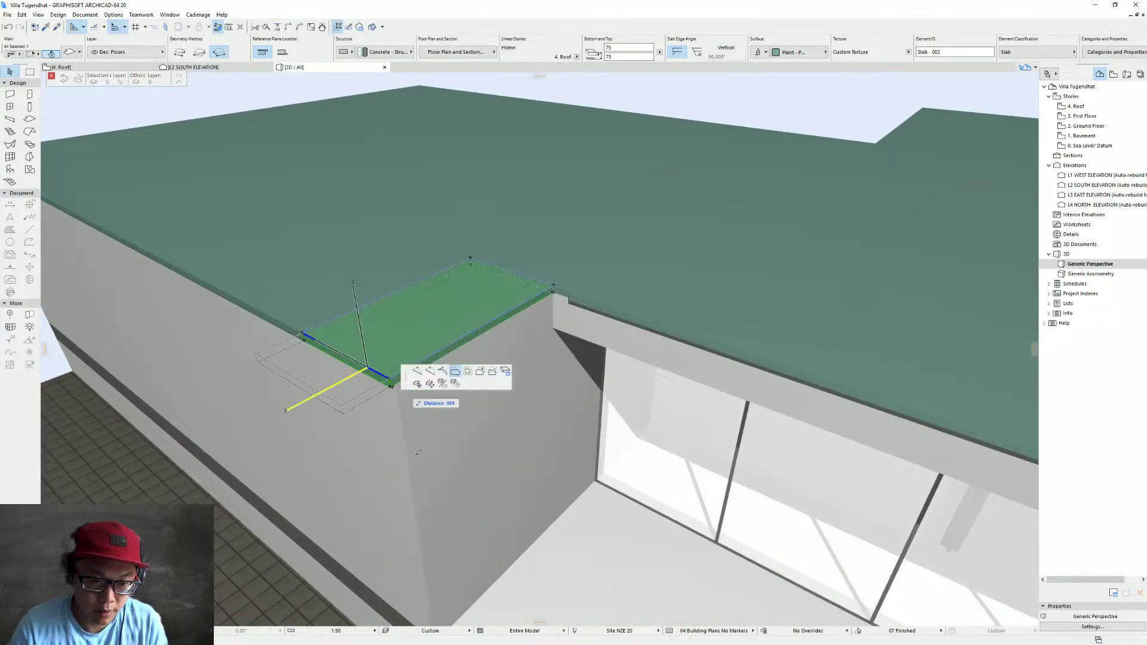
middle_click_drag(447, 449, 445, 546, "shift")
left_click(445, 568)
Set the small corner slab's reference plane to the bottom and move the slab down 75 mm onto the wall corner
middle_click_drag(469, 260, 499, 310, "shift")
left_click(546, 327)
key("Escape")
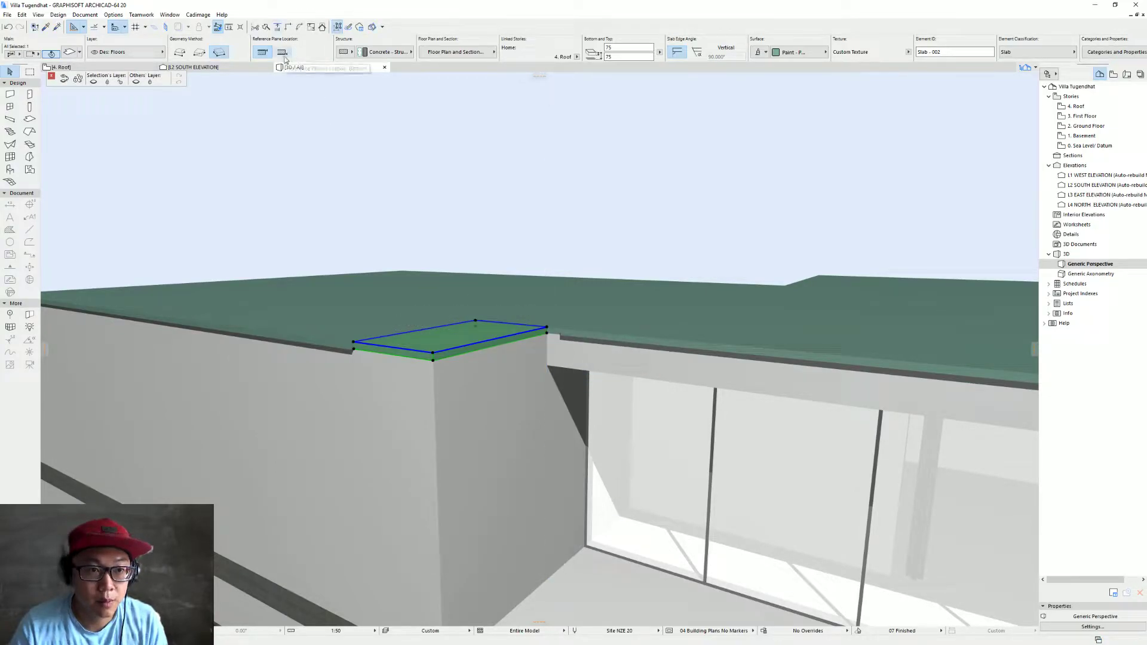
left_click(284, 56)
key("ctrl+d")
left_click(433, 353)
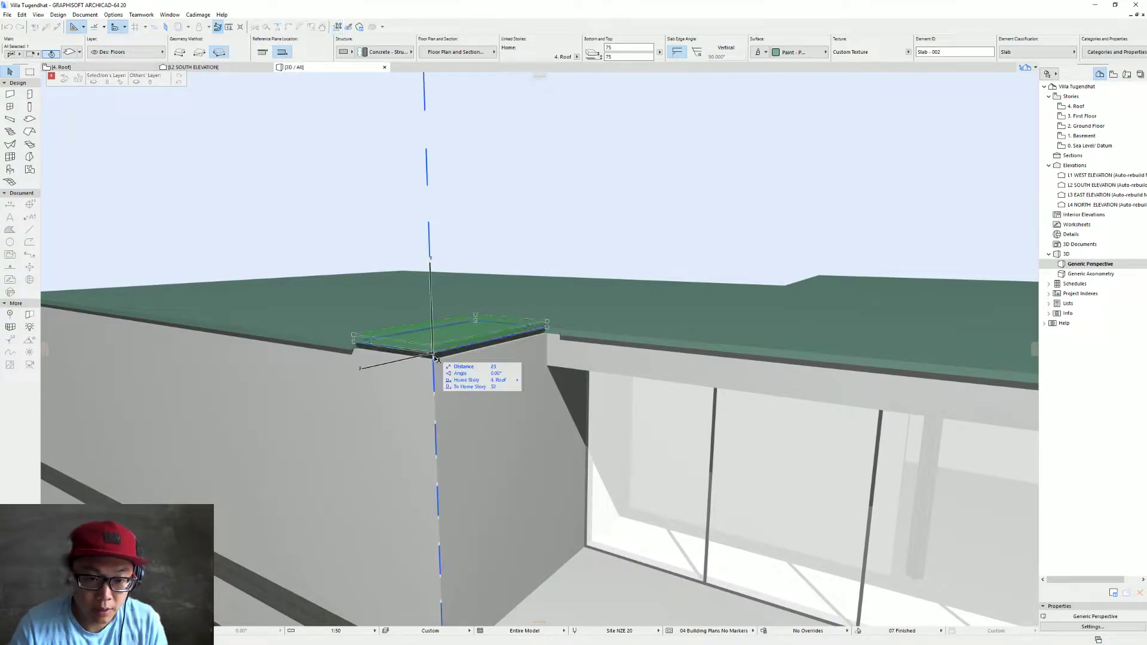
key("Escape")
key("ctrl+d")
left_click(433, 353)
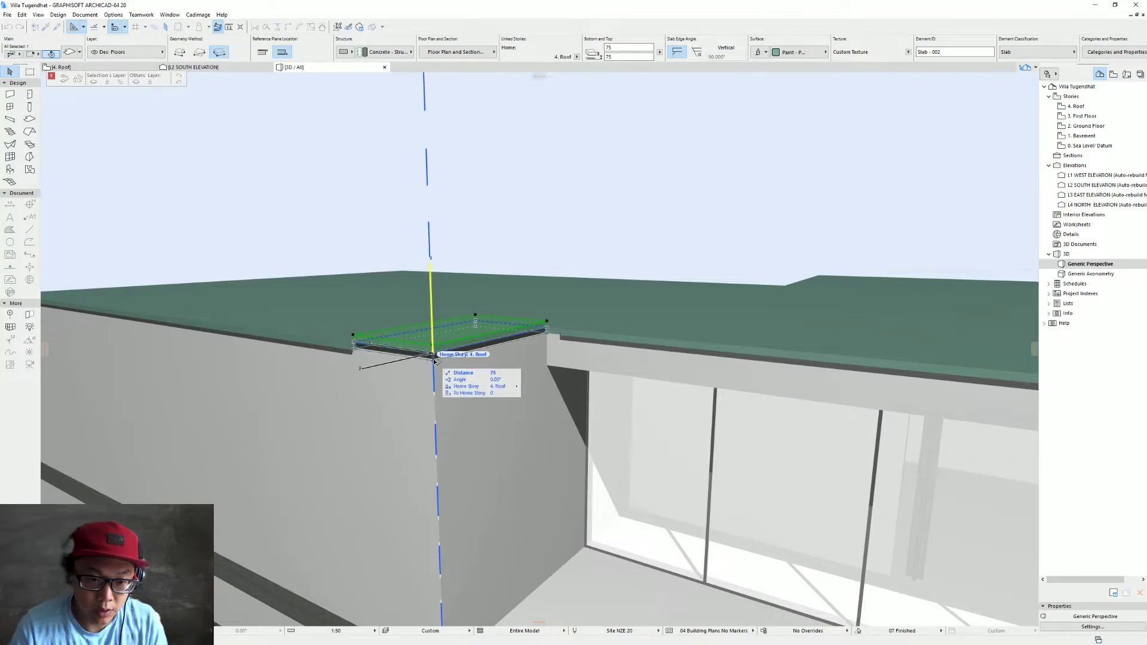
left_click(432, 360)
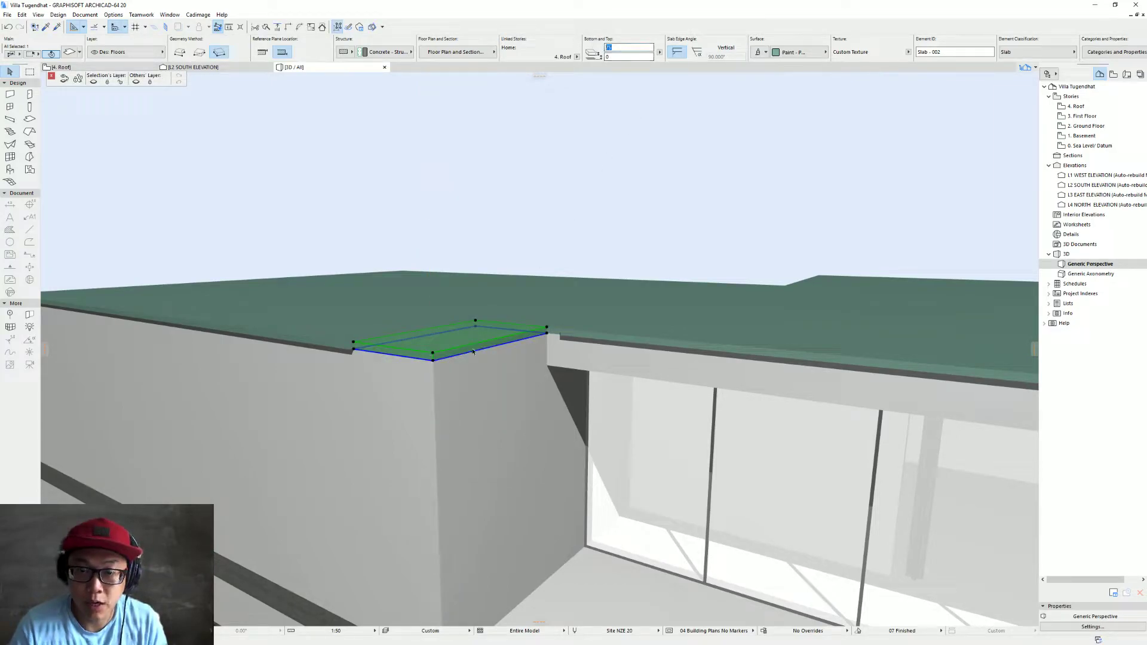
Set the corner slab's thickness to 500 and check the chimney's height in Google Maps Street View of Villa Tugendhat's street side
mouse_move(449, 332)
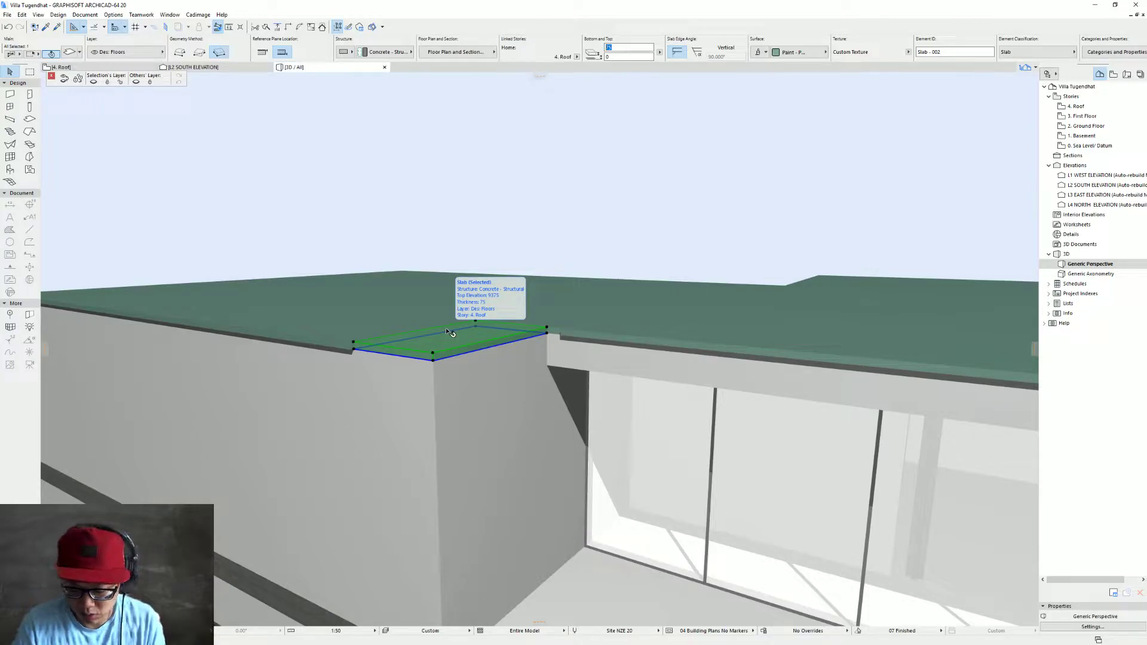
key("Return")
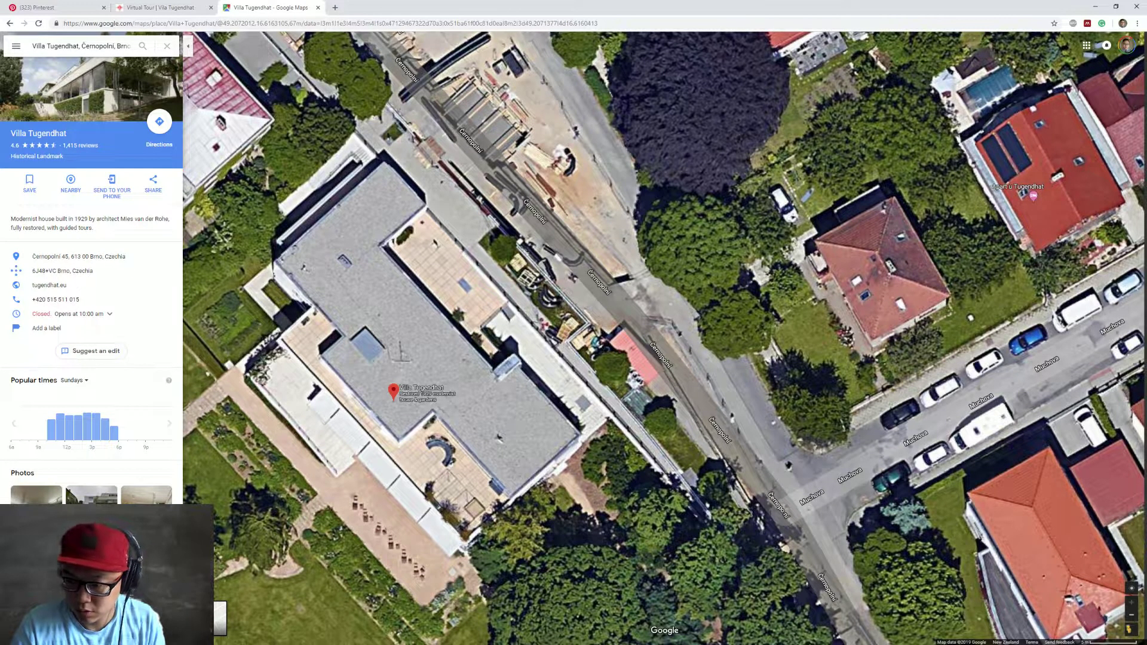
left_click_drag(1130, 588, 577, 235)
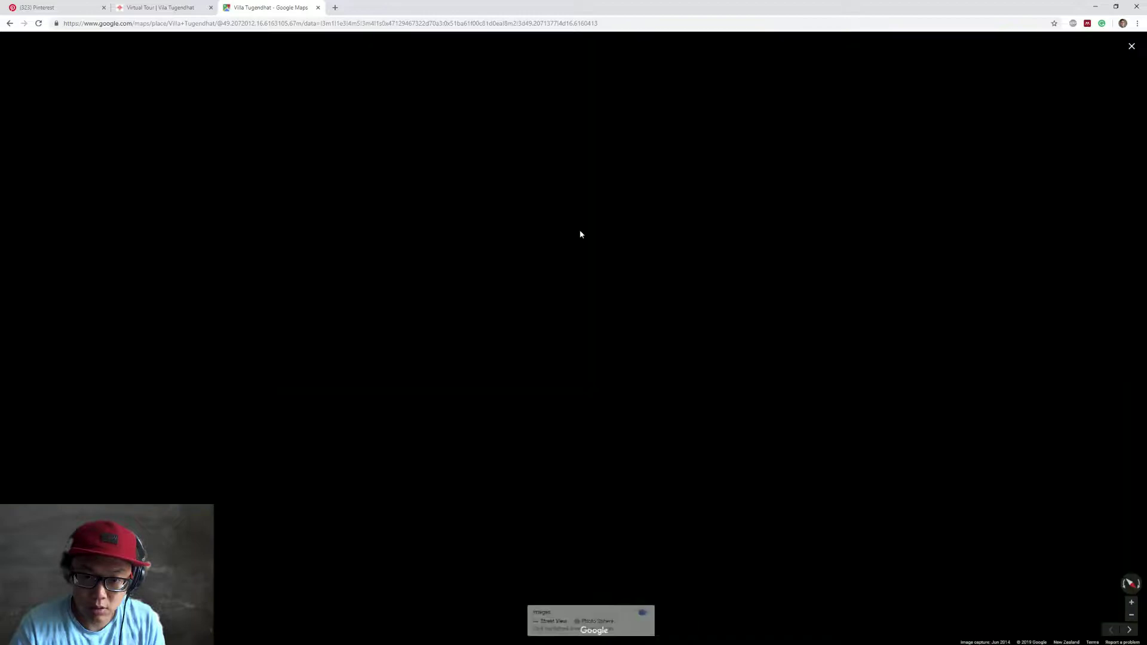
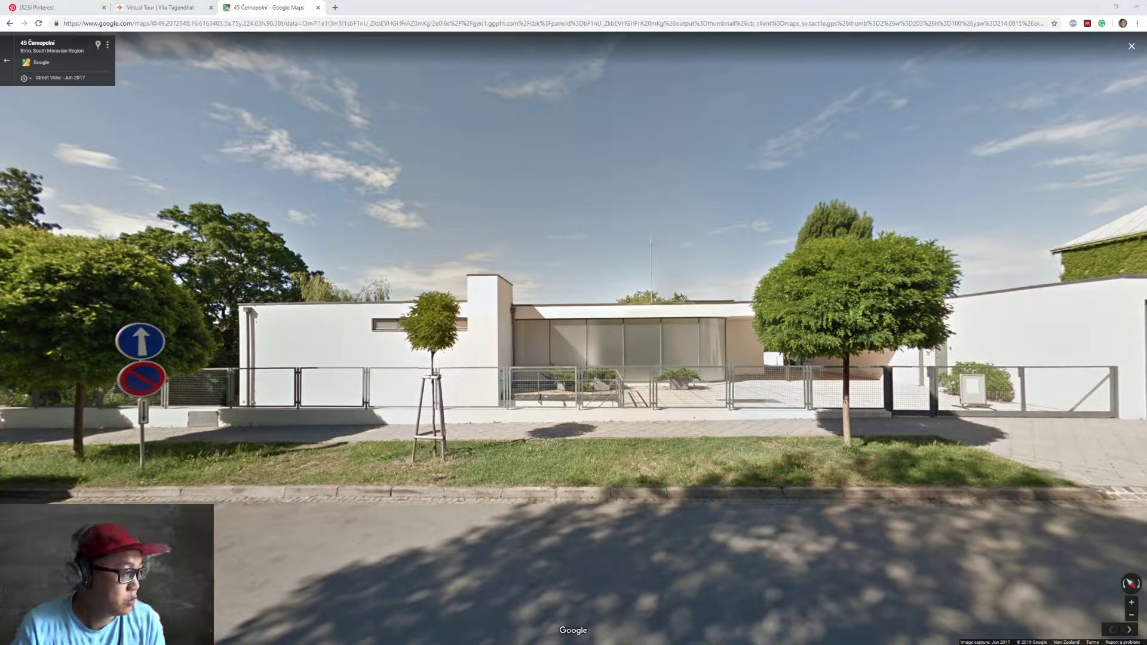
key("alt+Tab")
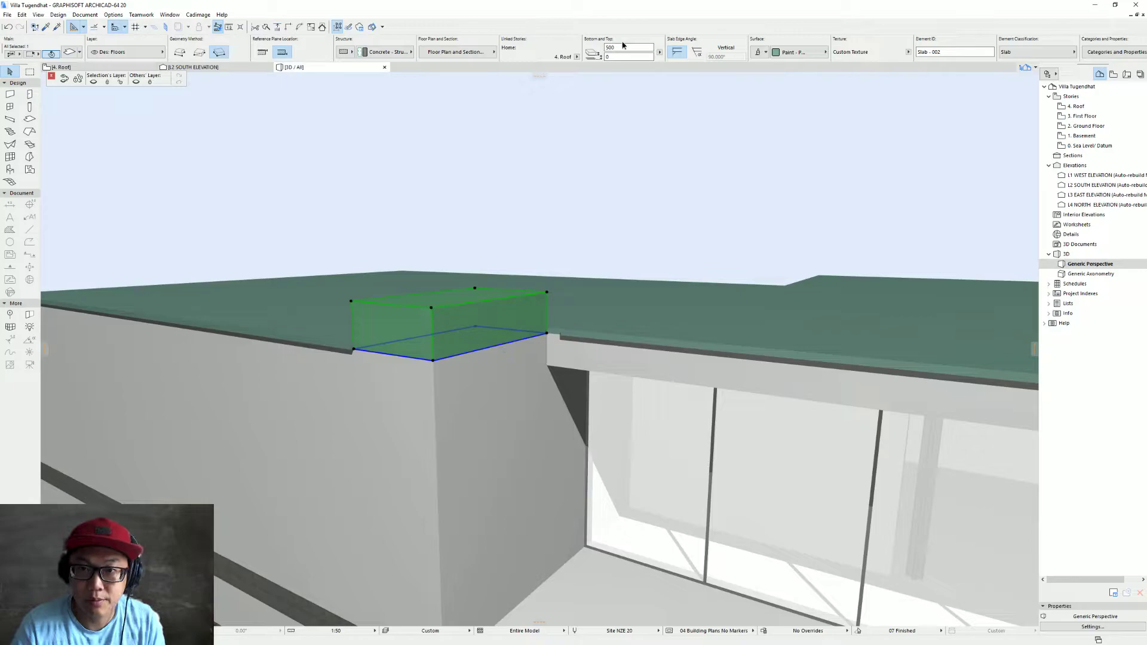
Set the corner slab's thickness to 1000 and override all its surfaces with Paint - Titanium White
type("1000")
key("Return")
middle_click_drag(624, 364, 722, 338, "shift")
key("ctrl+t")
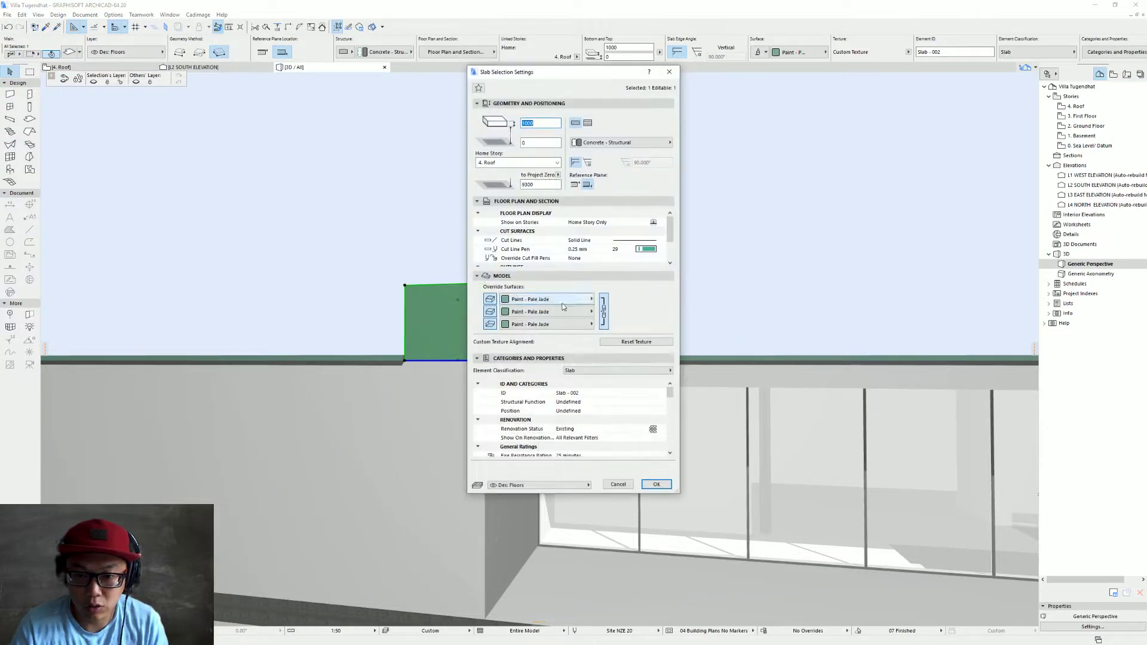
left_click(547, 299)
left_click(744, 186)
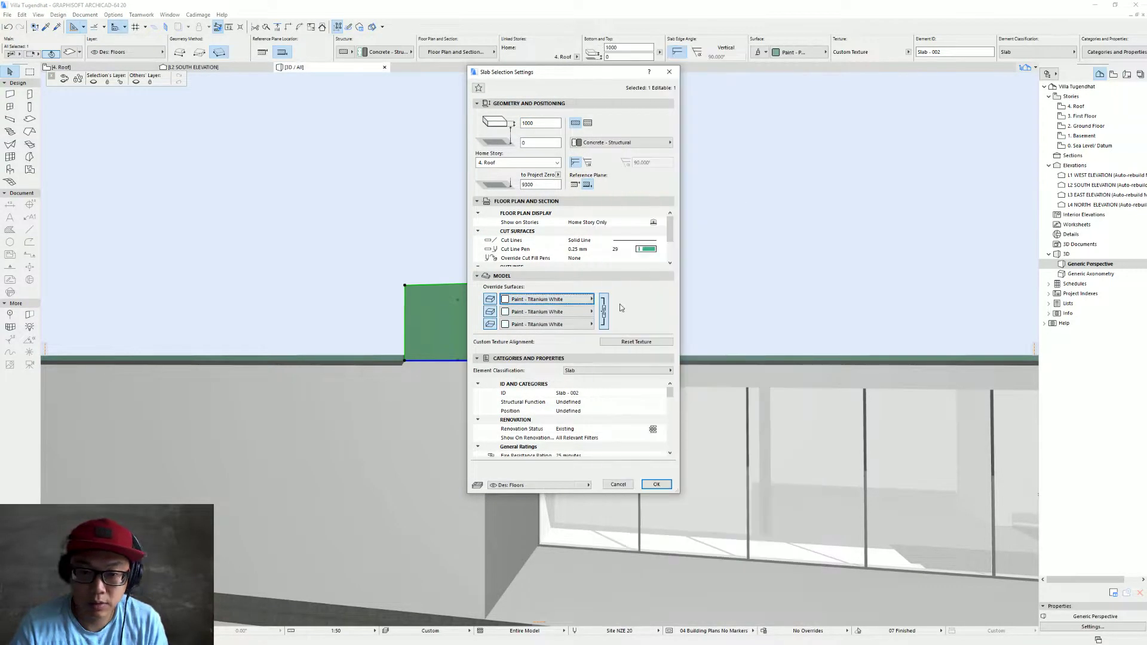
key("Return")
key("Escape")
Offset the short stepped edge of the thin green roof slab so it meets the side of the chimney block
middle_click_drag(555, 359, 587, 389, "shift")
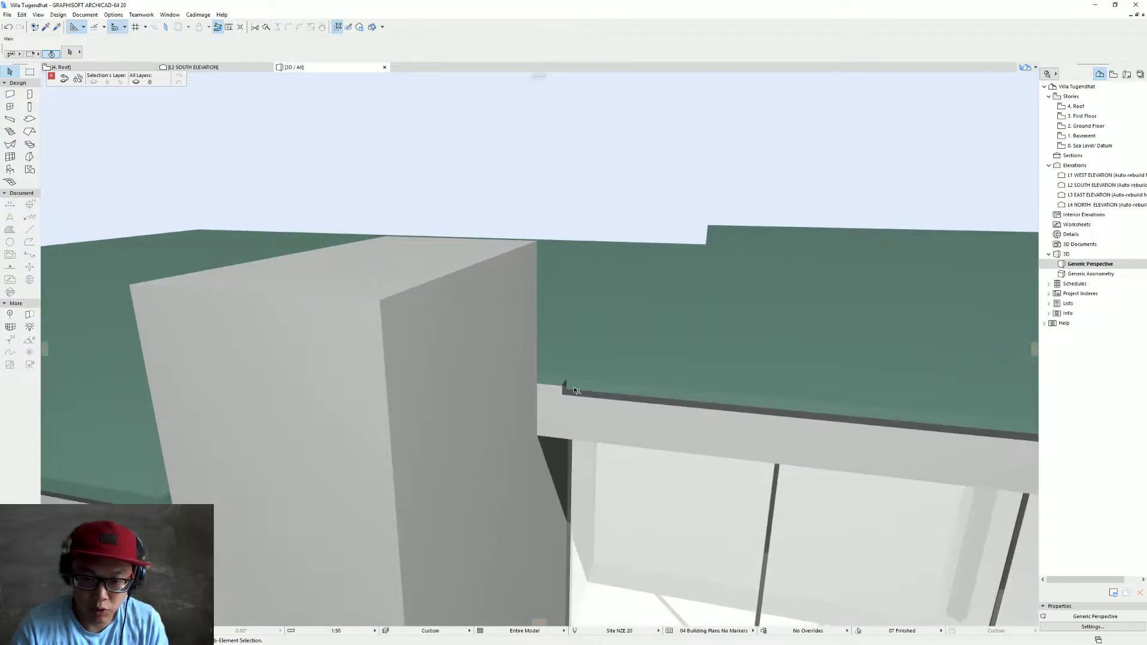
left_click(574, 392)
middle_click_drag(510, 470, 524, 315, "shift")
scroll(524, 315, "up", 5)
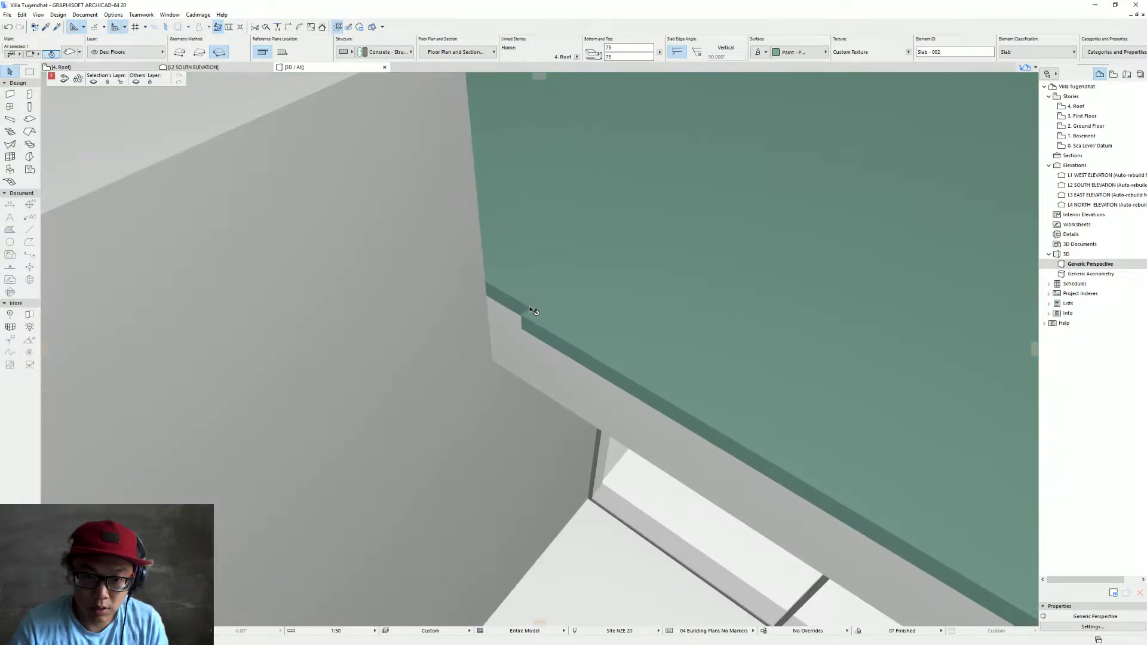
left_click(530, 313)
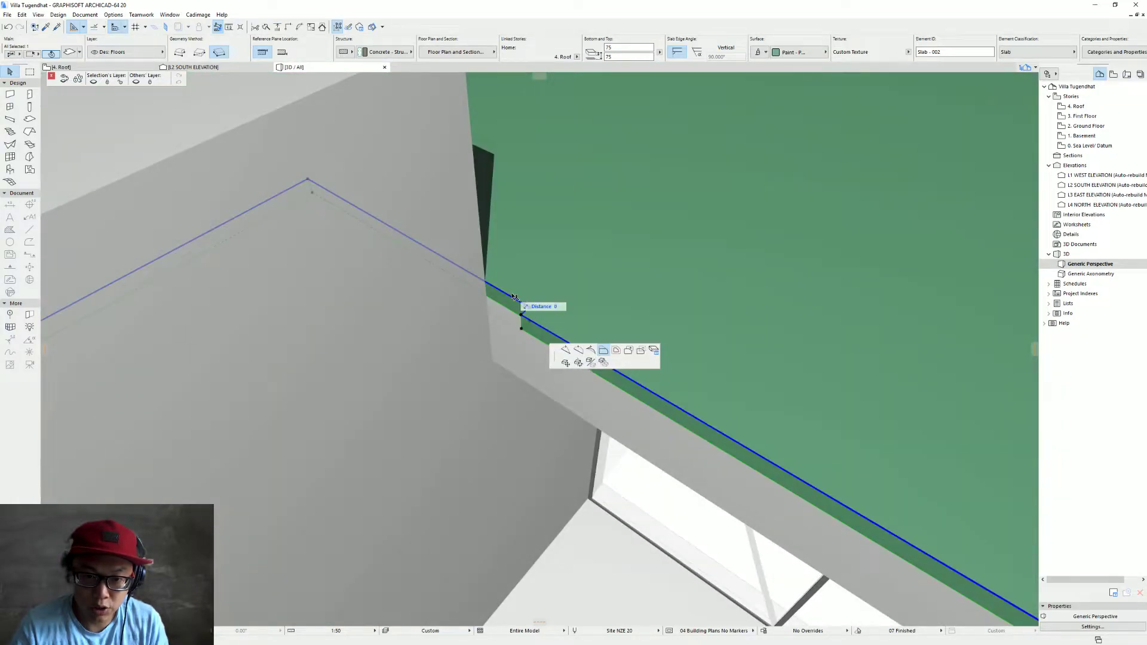
left_click(485, 281)
key("Escape")
Place a copy of the white chimney block directly on top of it, moving from its base corner to its upper corner
scroll(506, 271, "down", 5)
middle_click_drag(422, 300, 372, 322, "shift")
left_click(363, 375)
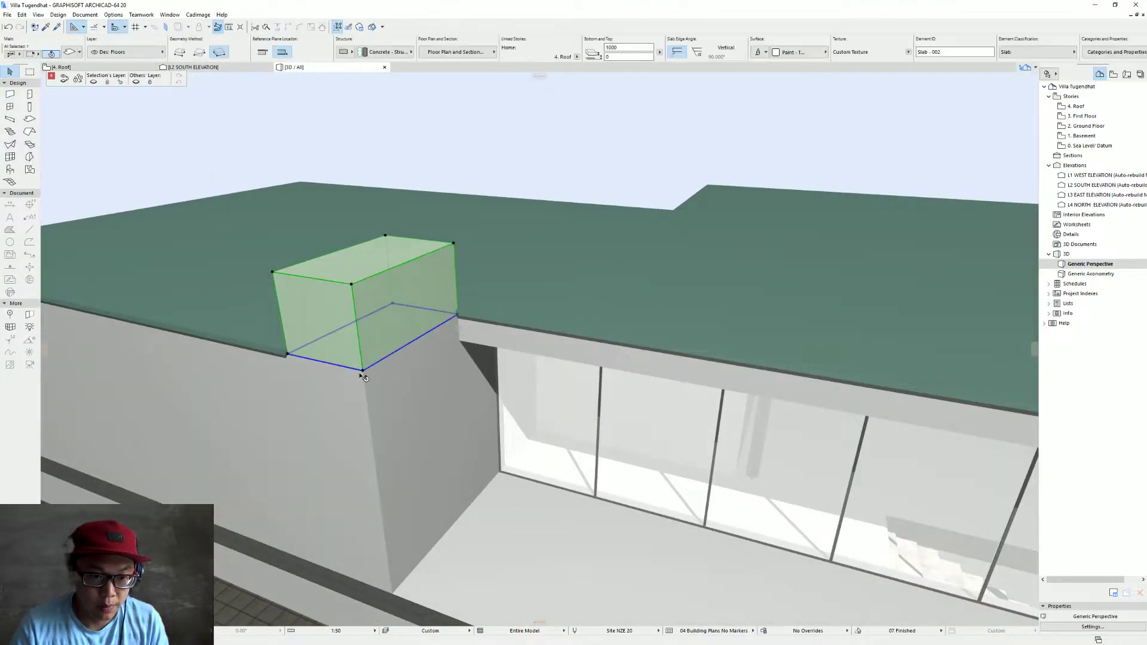
key("ctrl+d")
left_click(362, 371)
left_click(351, 285)
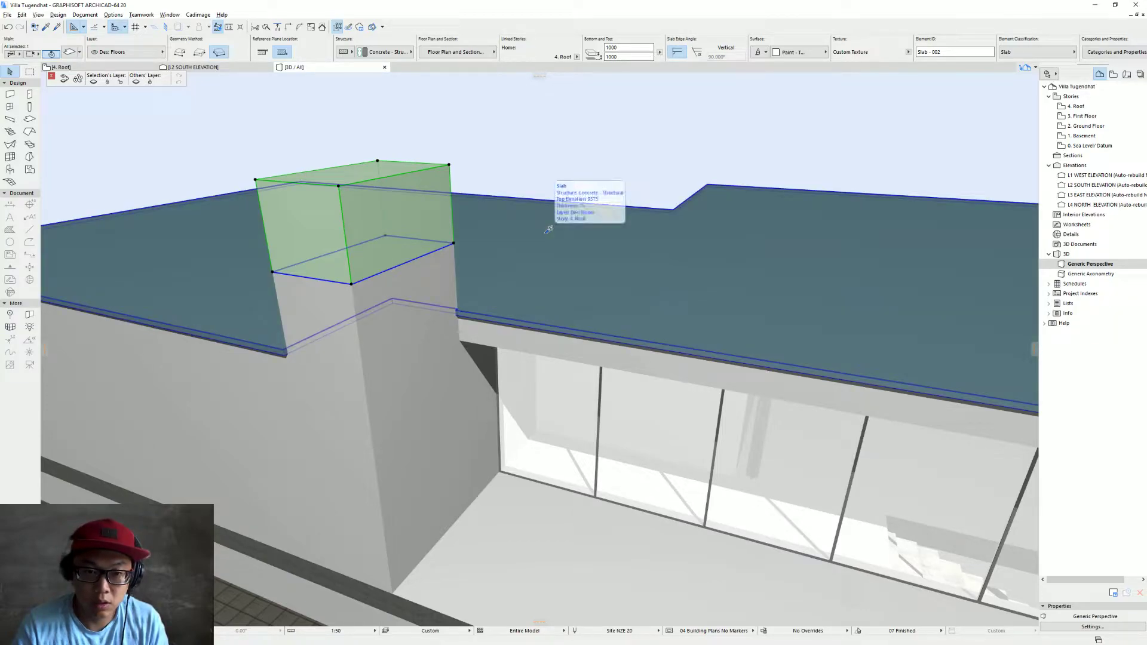
Transfer the thin roof slab's settings to the copied block and raise the resulting slab by 1000 onto the chimney's top
left_click(548, 230, "alt")
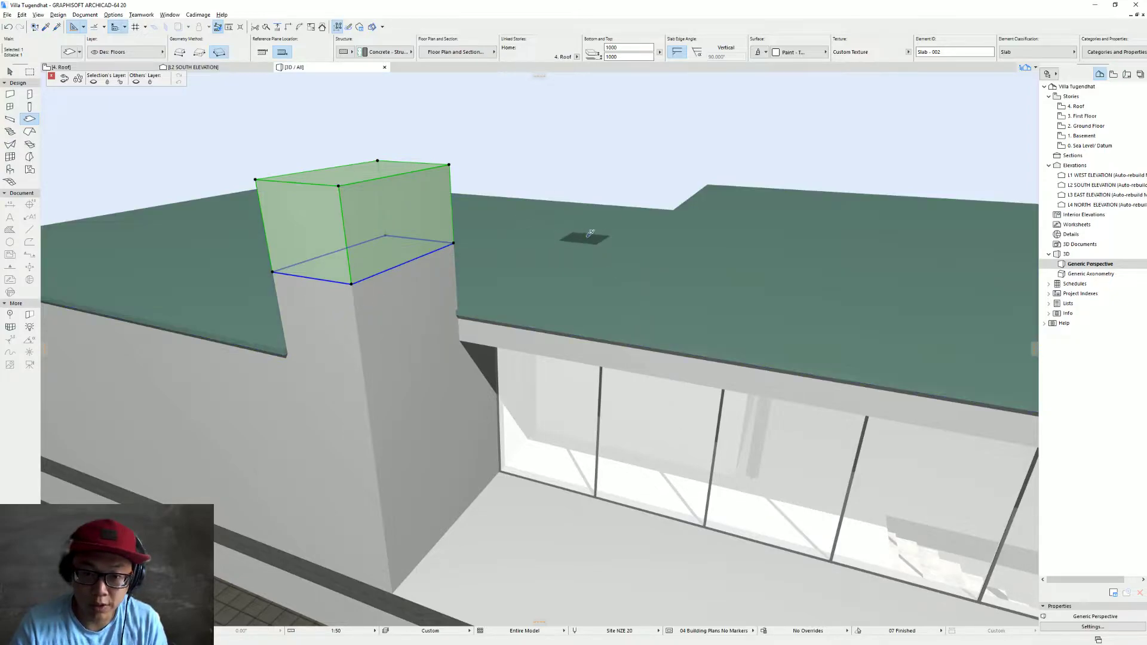
left_click(431, 167, "alt")
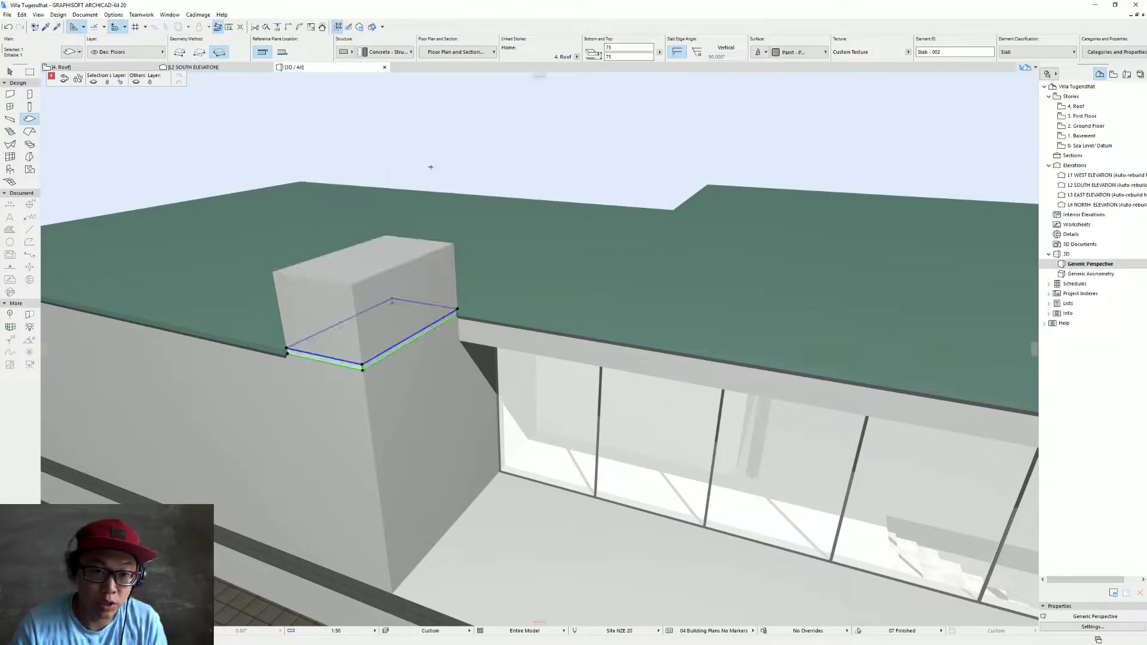
left_click(363, 366)
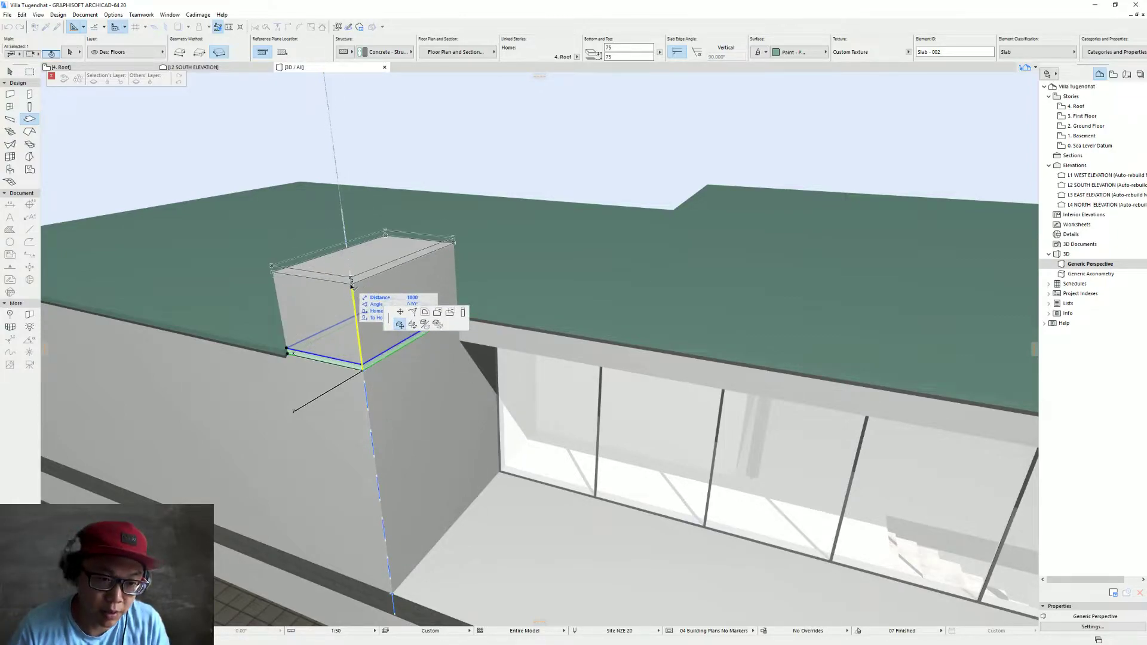
left_click(394, 281)
scroll(394, 281, "up", 1)
middle_click_drag(394, 281, 423, 297)
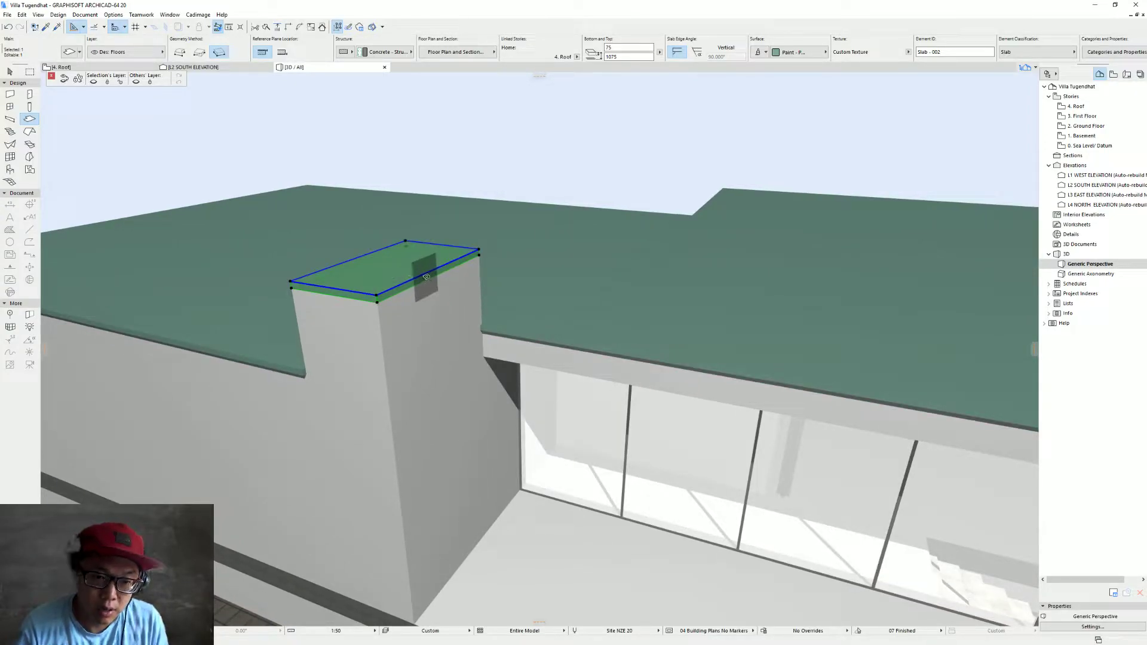
Offset all edges of the chimney's cap slab slightly outward
left_click(428, 272)
left_click(520, 219)
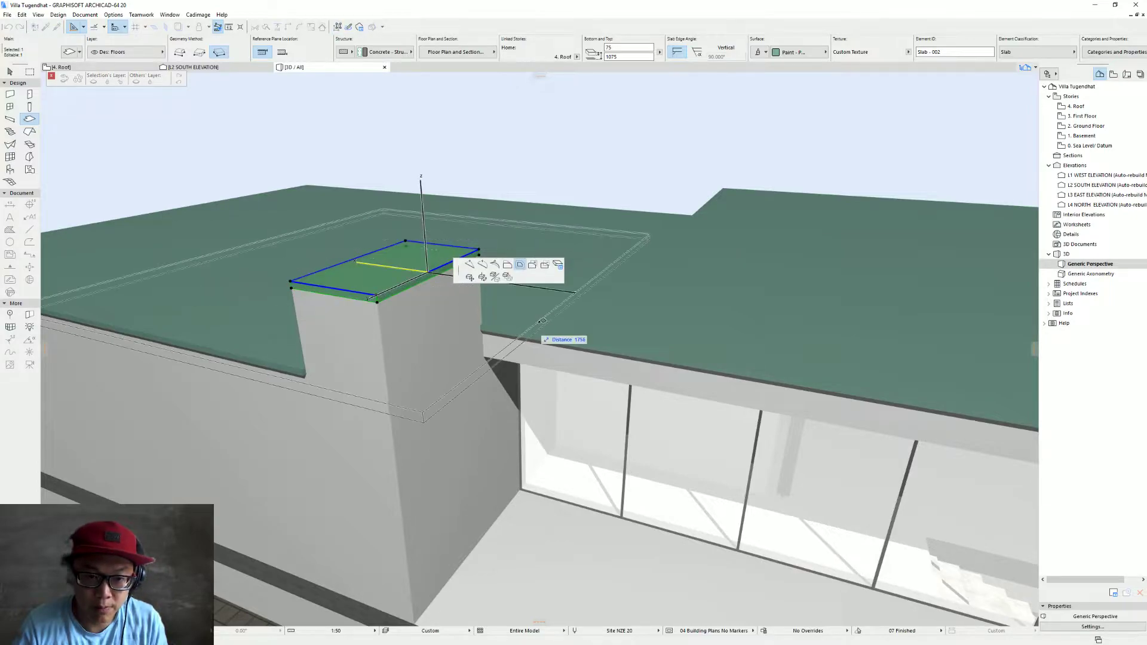
left_click(432, 273)
key("Escape")
Switch to the browser and examine the villa's street facade around the chimney in Street View
middle_click_drag(431, 273, 566, 220, "shift")
key("alt+Tab")
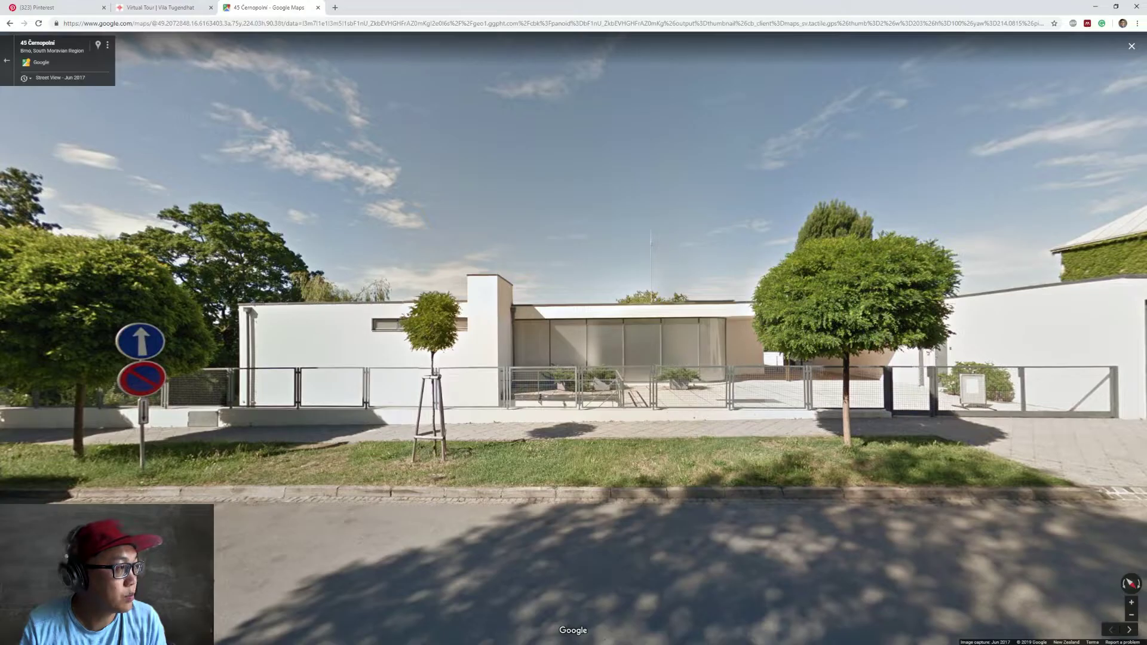
left_click_drag(396, 404, 357, 335)
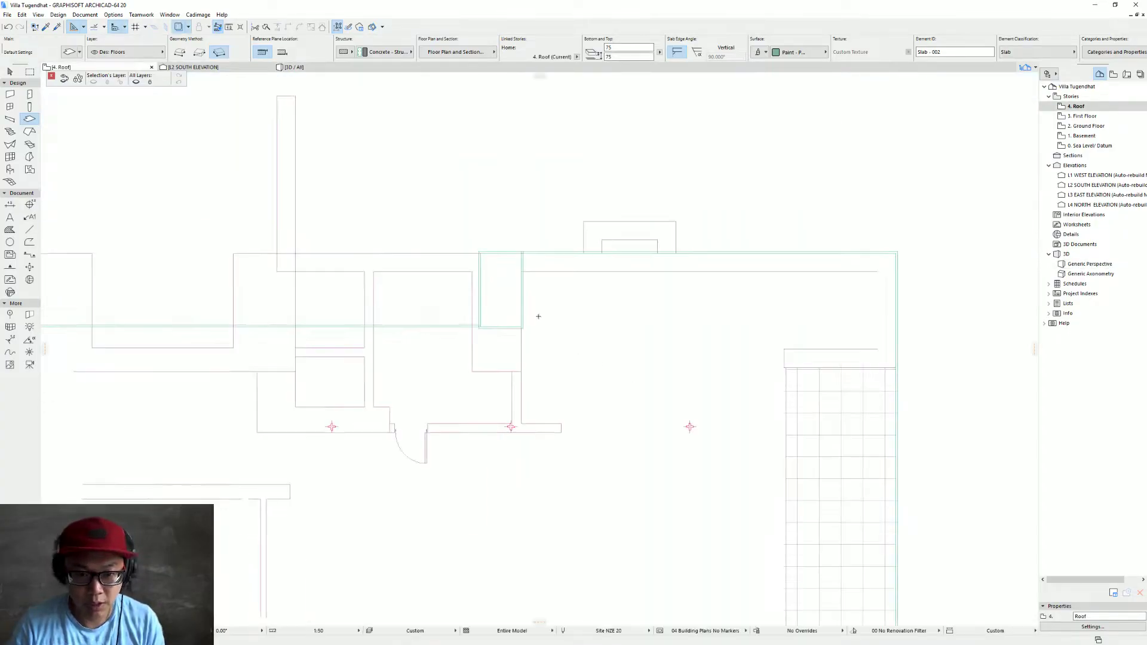
Open the 3. First Floor plan in ARCHICAD and turn off the trace reference
key("Escape")
double_click(1077, 119)
scroll(435, 317, "down", 3)
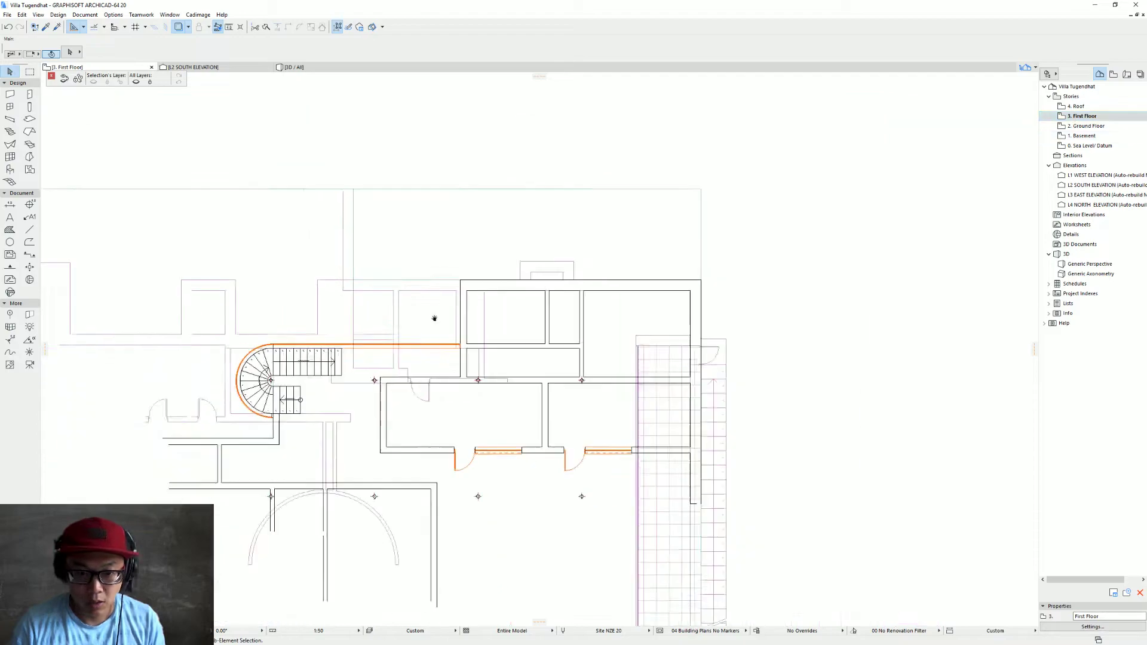
middle_click_drag(435, 319, 461, 356)
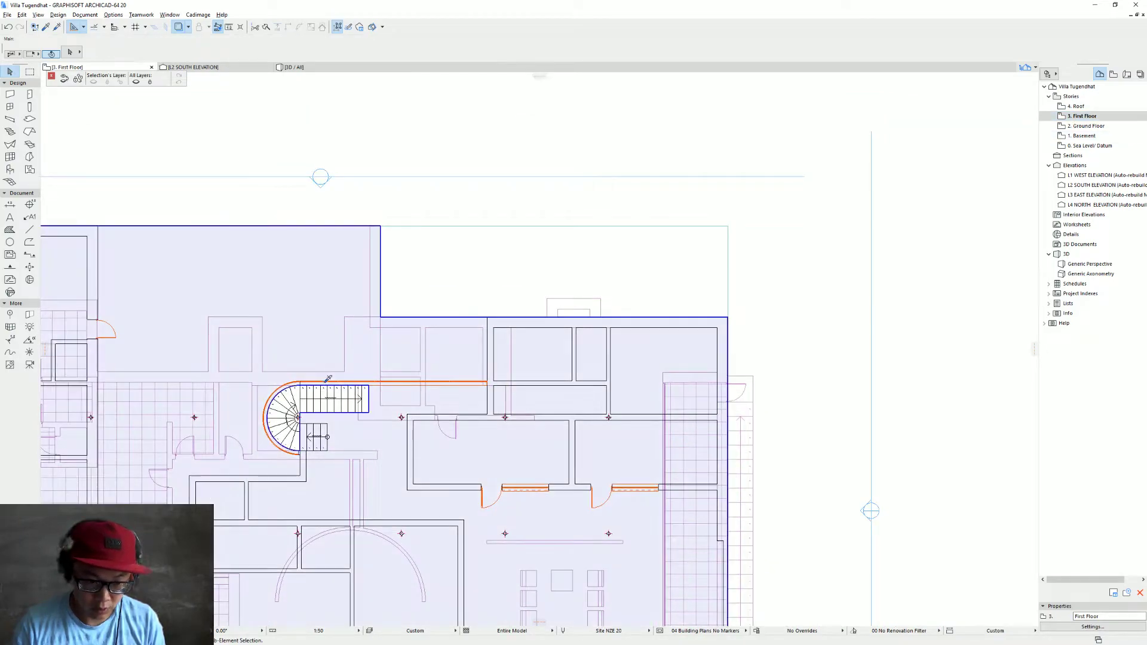
left_click(179, 27)
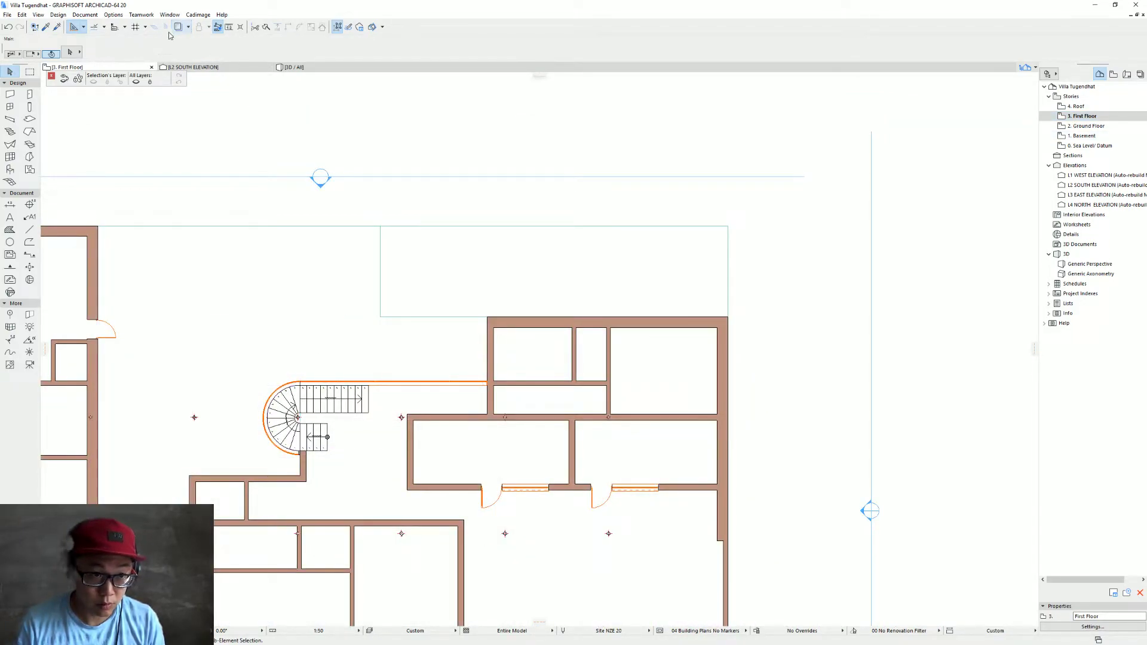
scroll(448, 387, "up", 3)
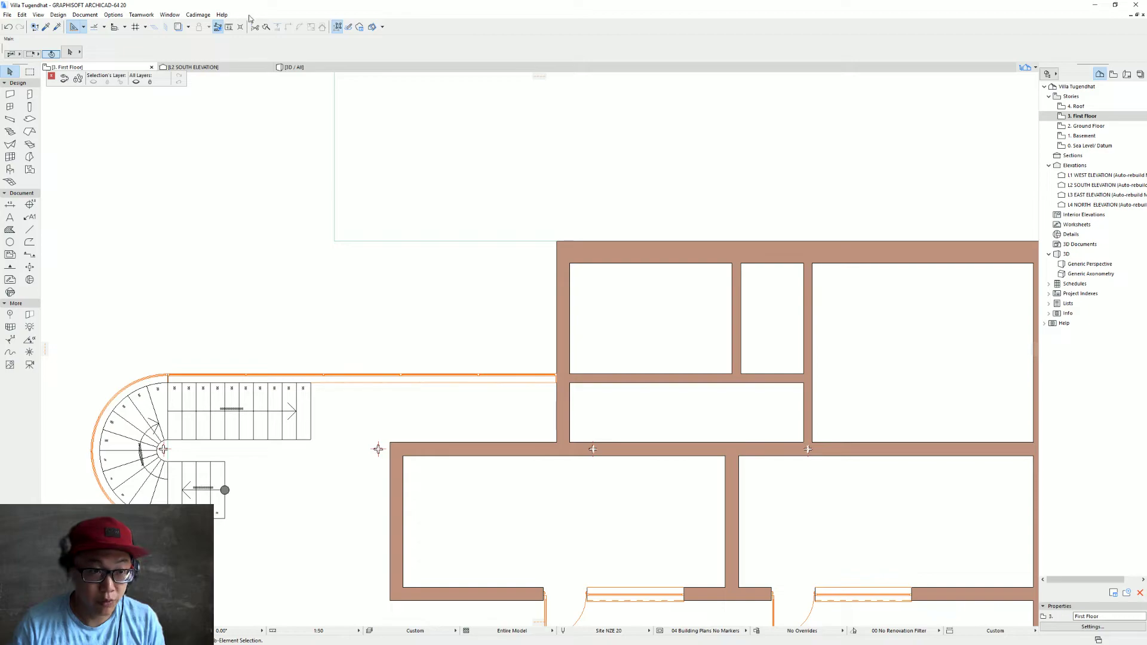
Pick up the settings of the long Cadimage Window beside the stair and place such a window in the street-side outer wall
left_click(402, 376)
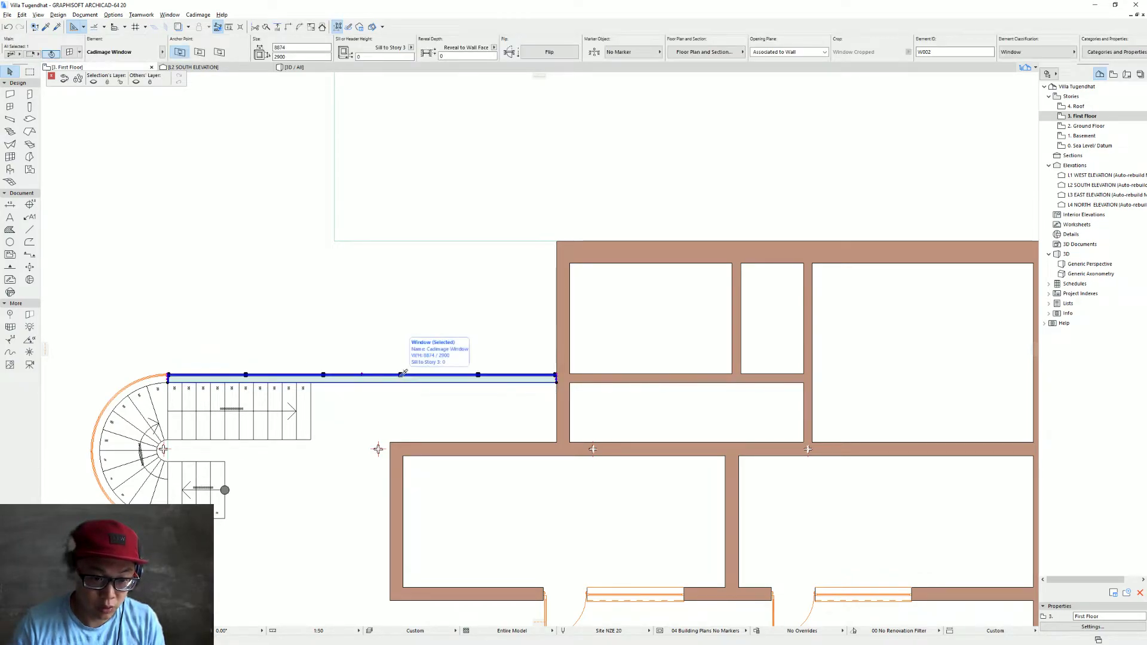
left_click(401, 375, "alt")
middle_click_drag(706, 254, 412, 314)
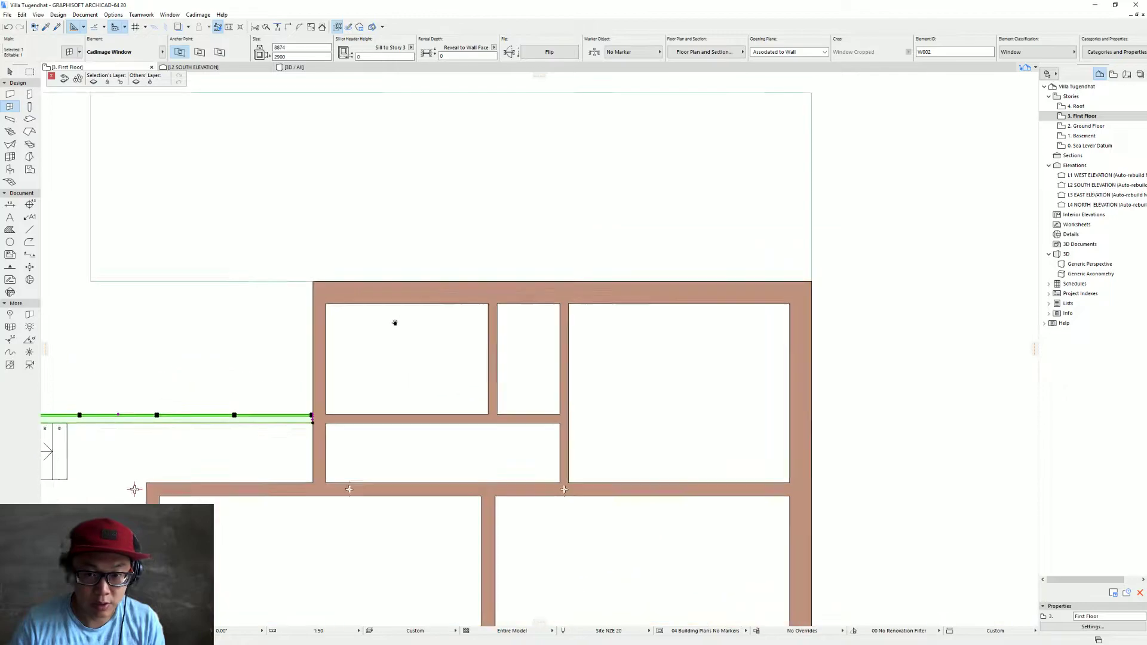
left_click(410, 302)
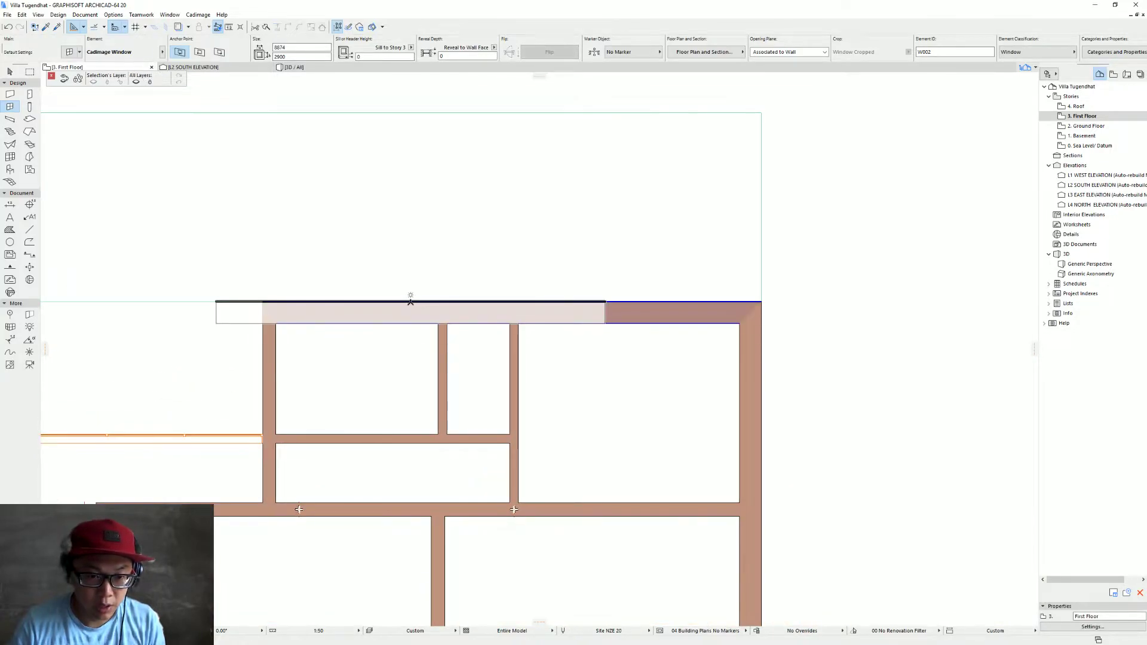
key("Escape")
Stretch both ends of the new window to the inner wall faces of the corner room, giving a width of 3700
left_click(604, 302)
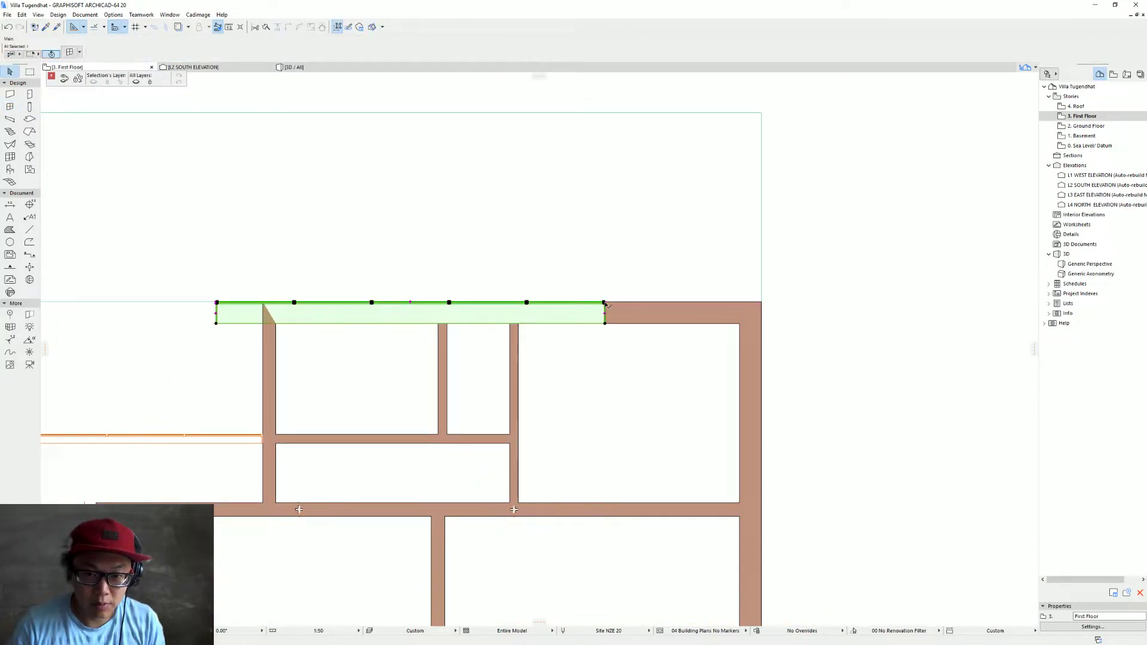
left_click(604, 302)
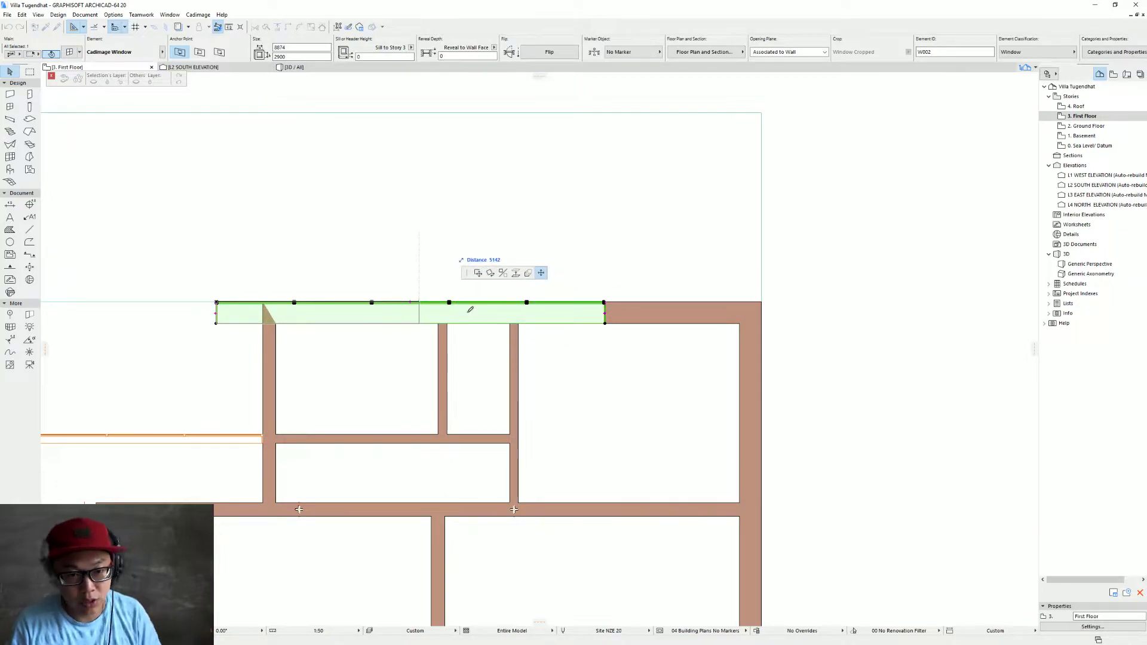
left_click(438, 321)
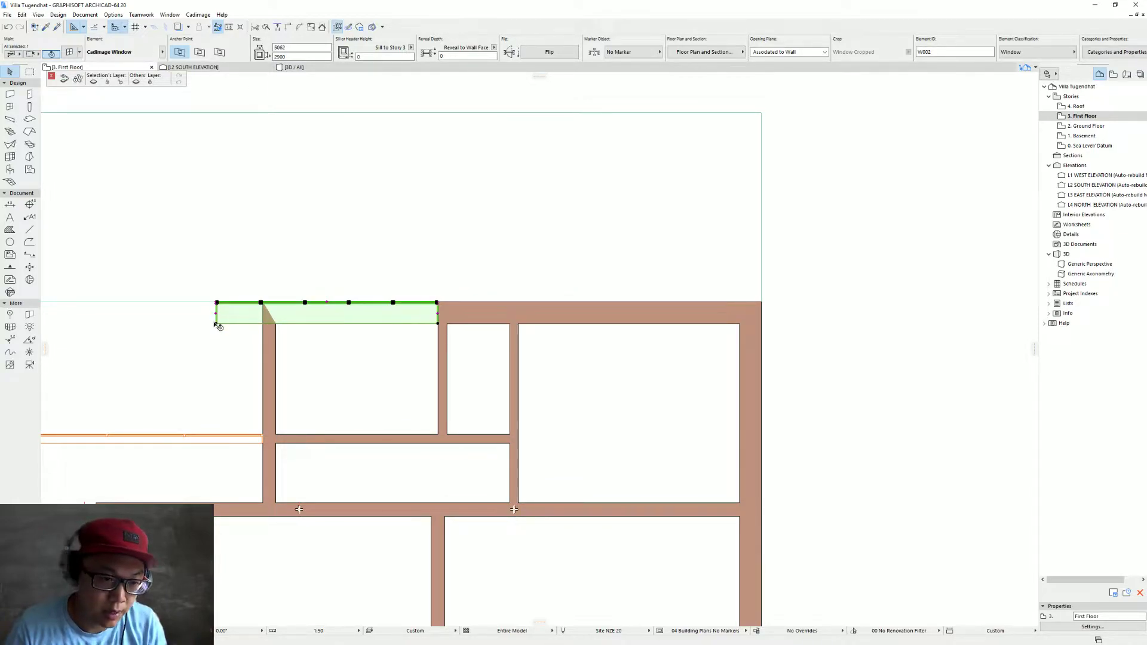
left_click(217, 323)
left_click(276, 324)
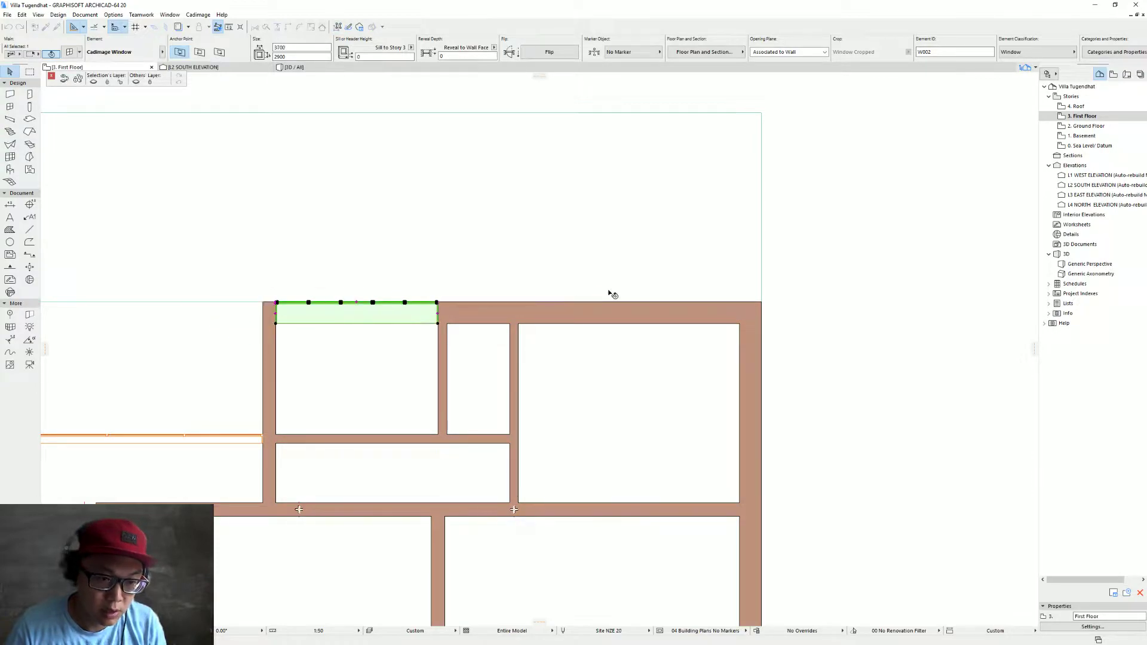
Examine the narrow strip window beside the chimney on the villa's street facade in Street View
middle_click_drag(428, 312, 446, 331)
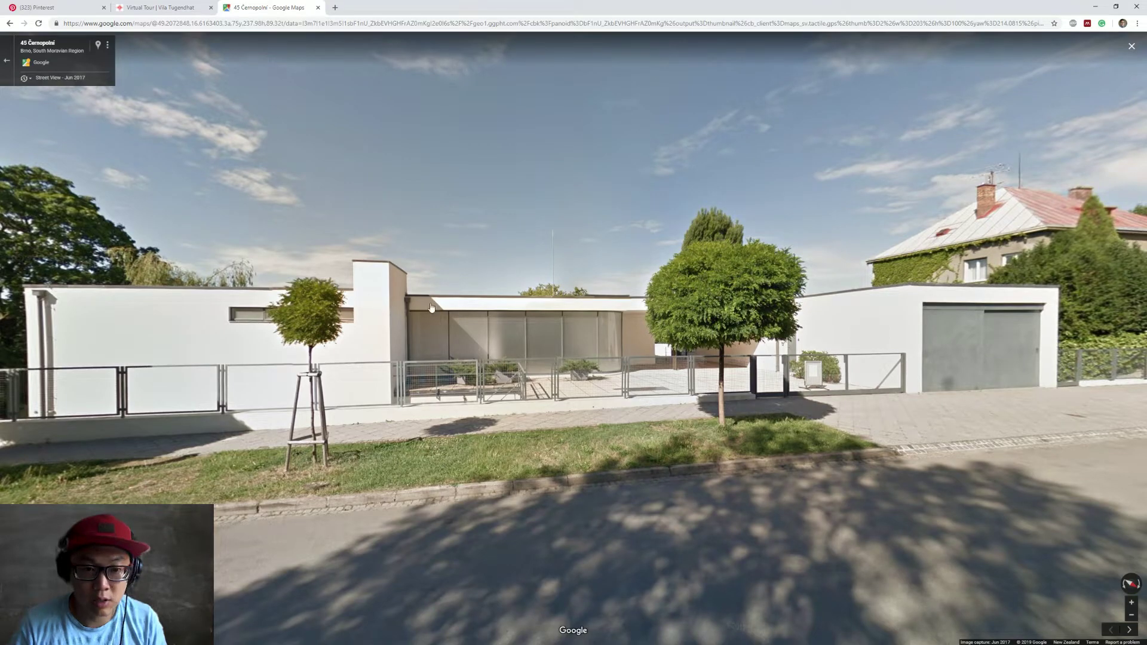
left_click_drag(298, 337, 521, 275)
left_click(670, 328)
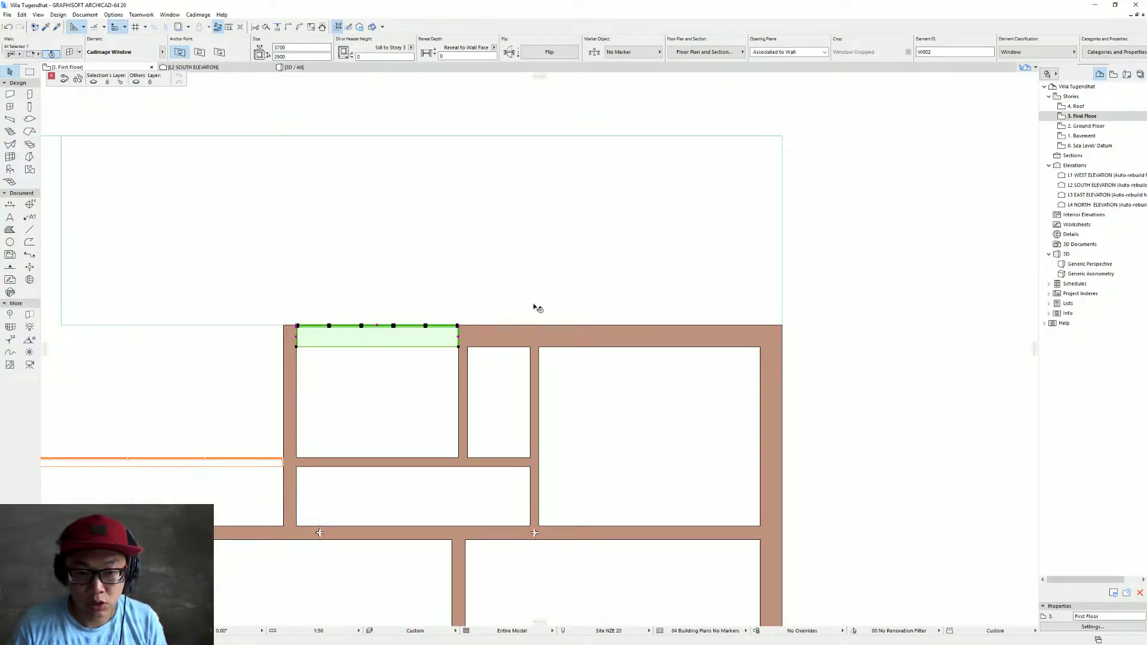
Change the panel layout of the 3700-wide Cadimage Window on the street side to four equal glazing panels
key("ctrl+t")
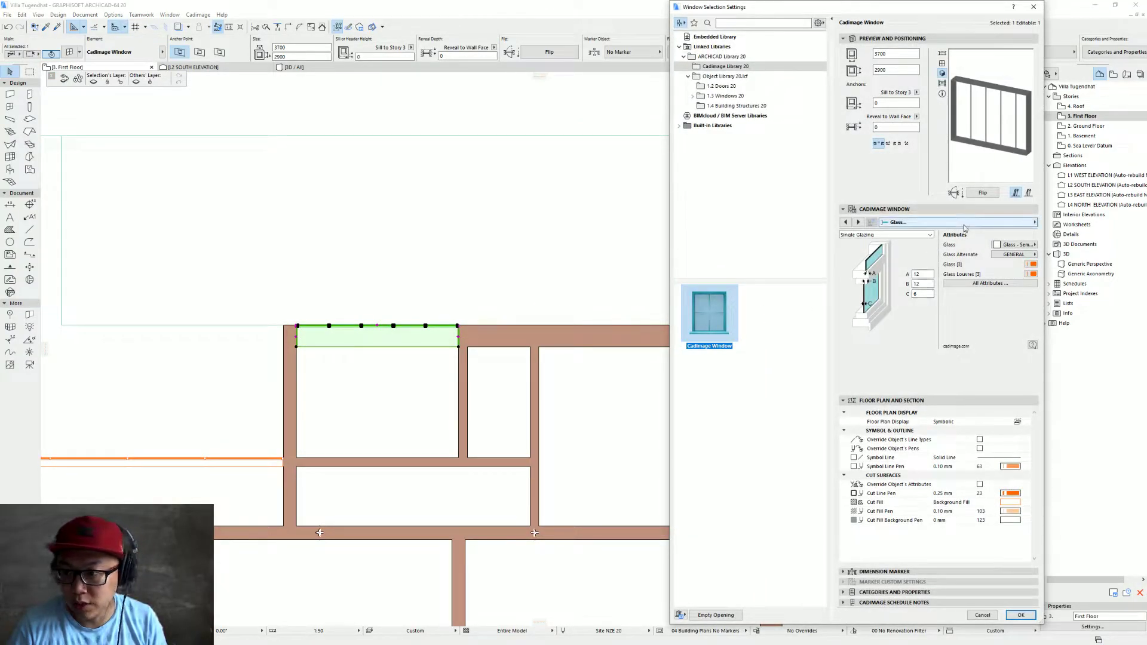
left_click(966, 223)
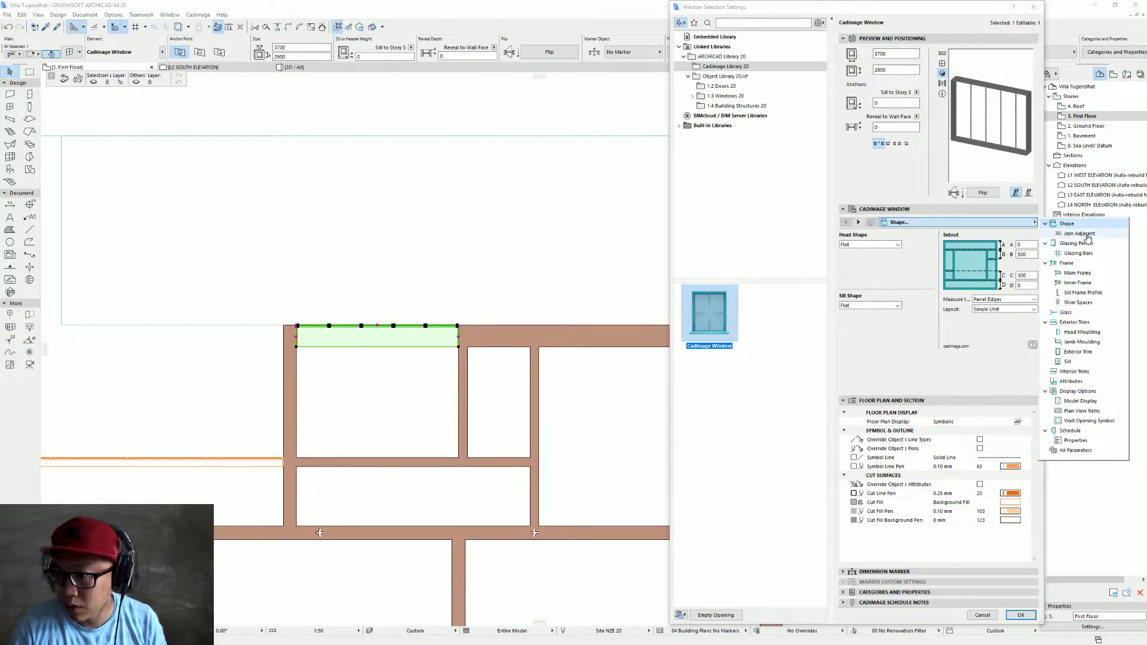
left_click(1075, 234)
left_click(1085, 243)
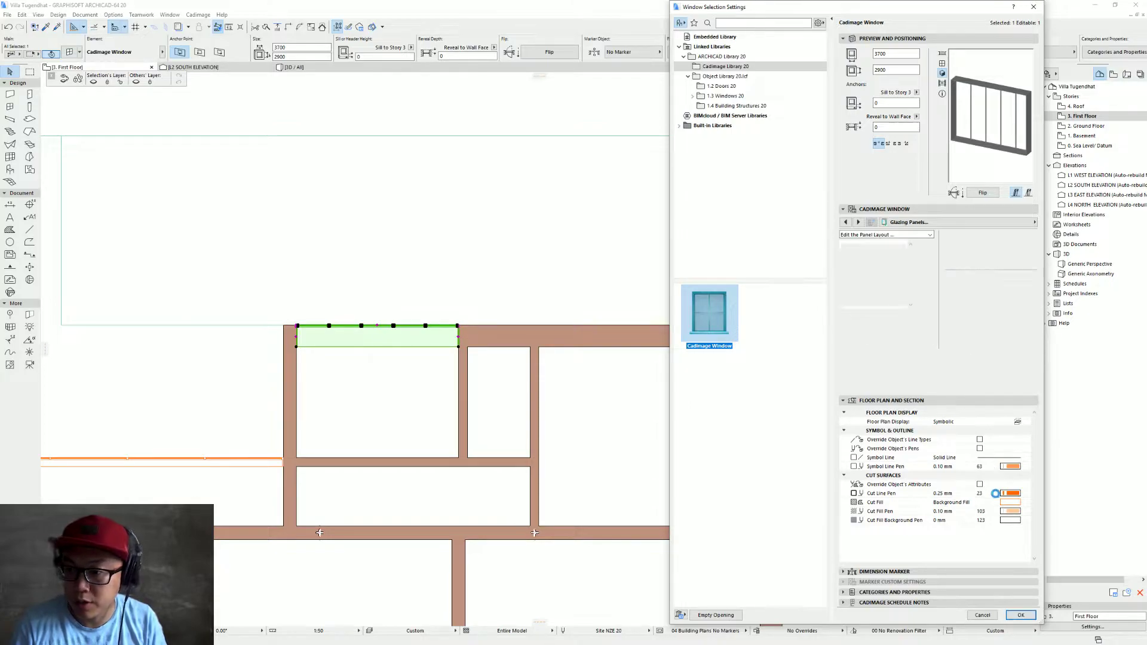
left_click(1025, 616)
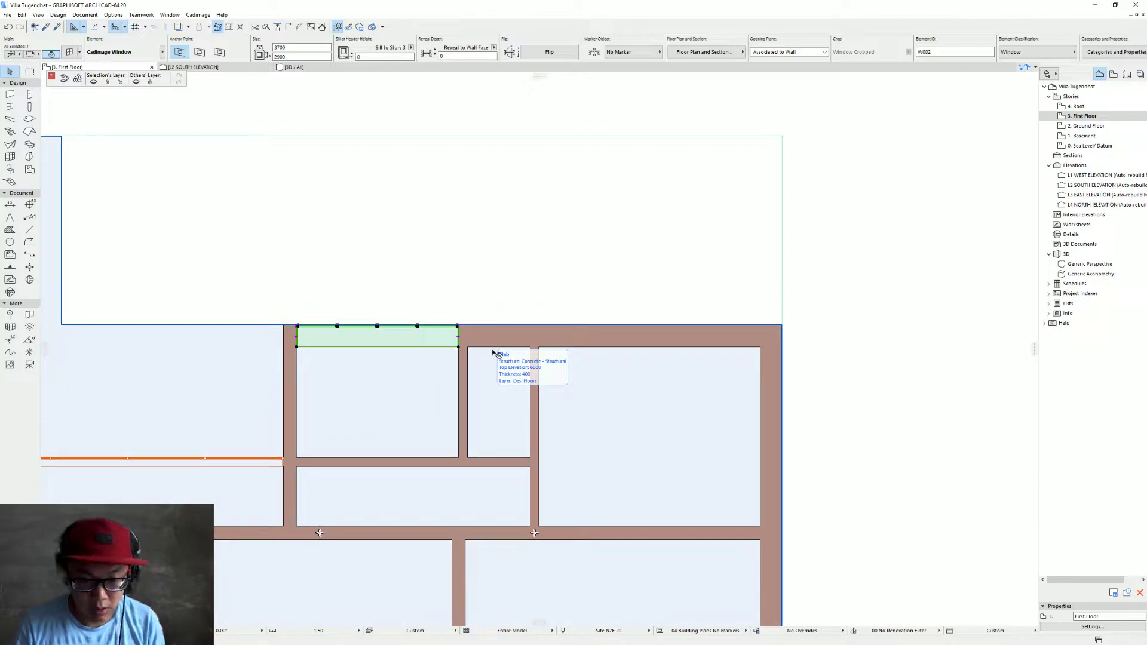
Show the street-side Cadimage Window in 3D and set its height to 400
left_click(498, 241)
key("F3")
scroll(291, 367, "up", 1)
middle_click_drag(291, 367, 354, 380, "shift")
left_click(353, 434)
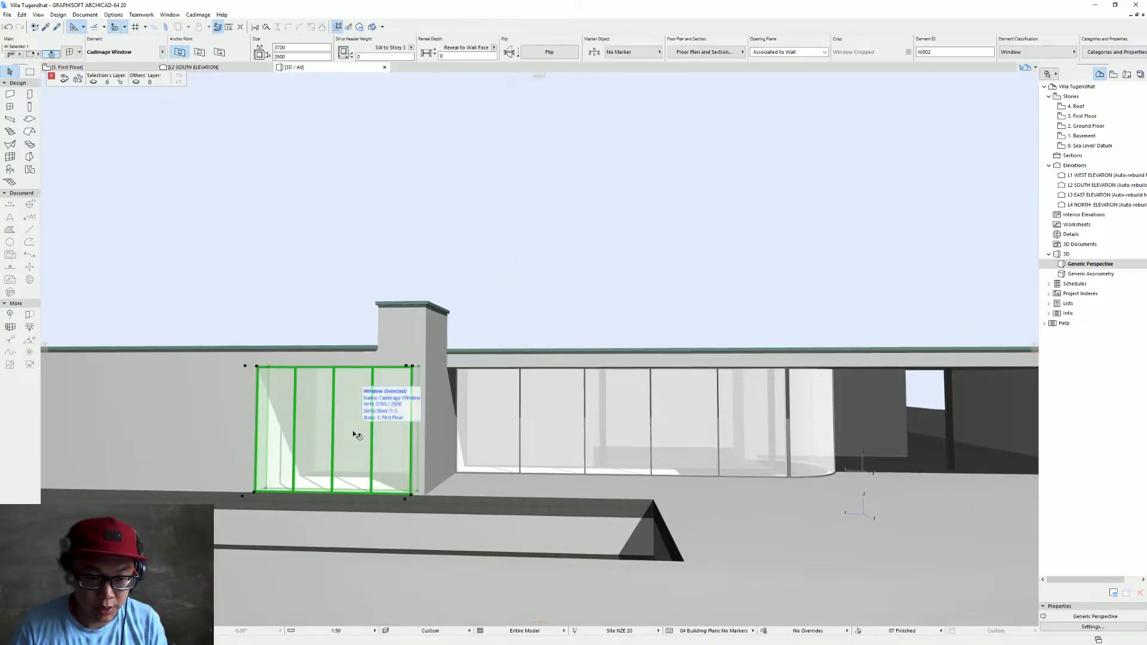
left_click(304, 55)
key("Return")
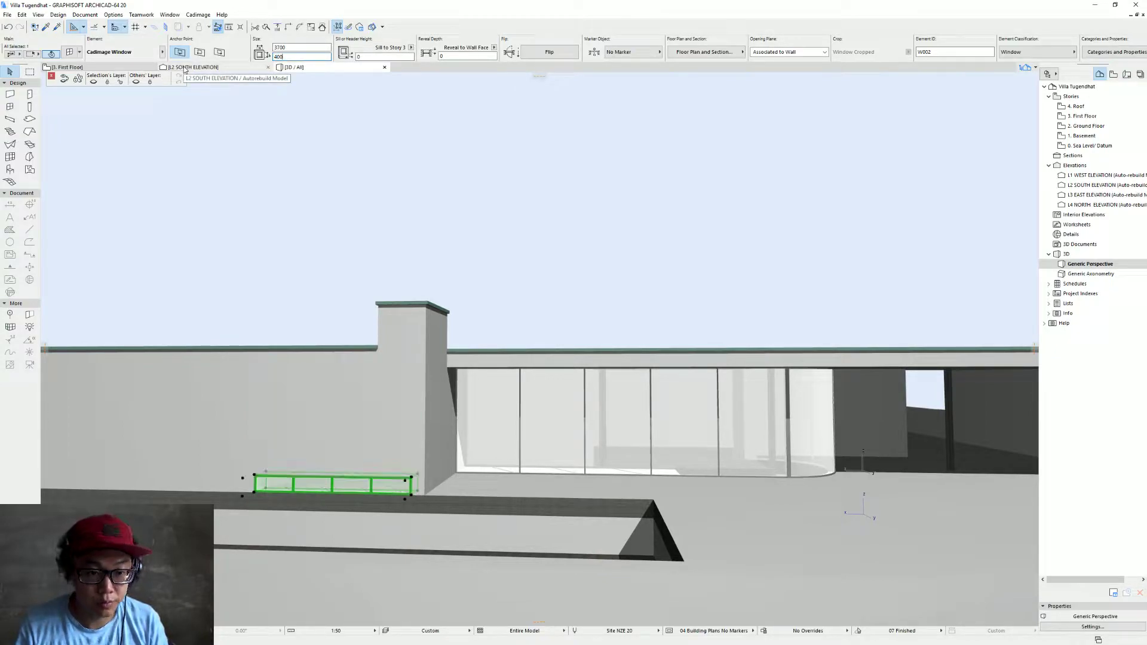
key("Escape")
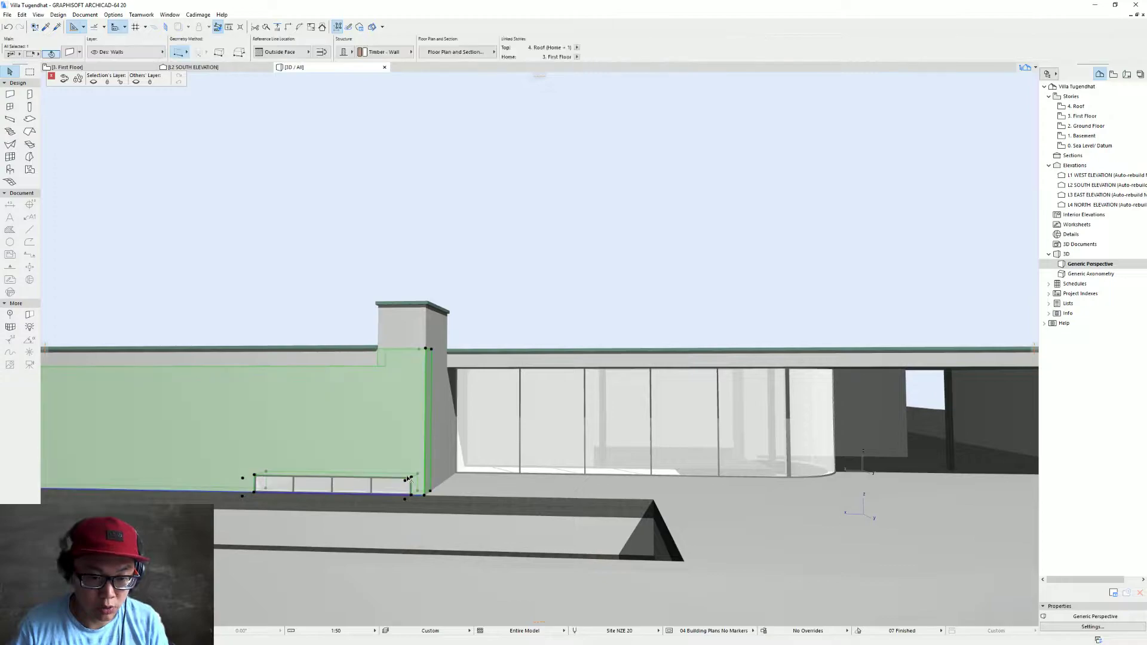
Move the strip window vertically up the street wall to a sill height of 2500
left_click(411, 482)
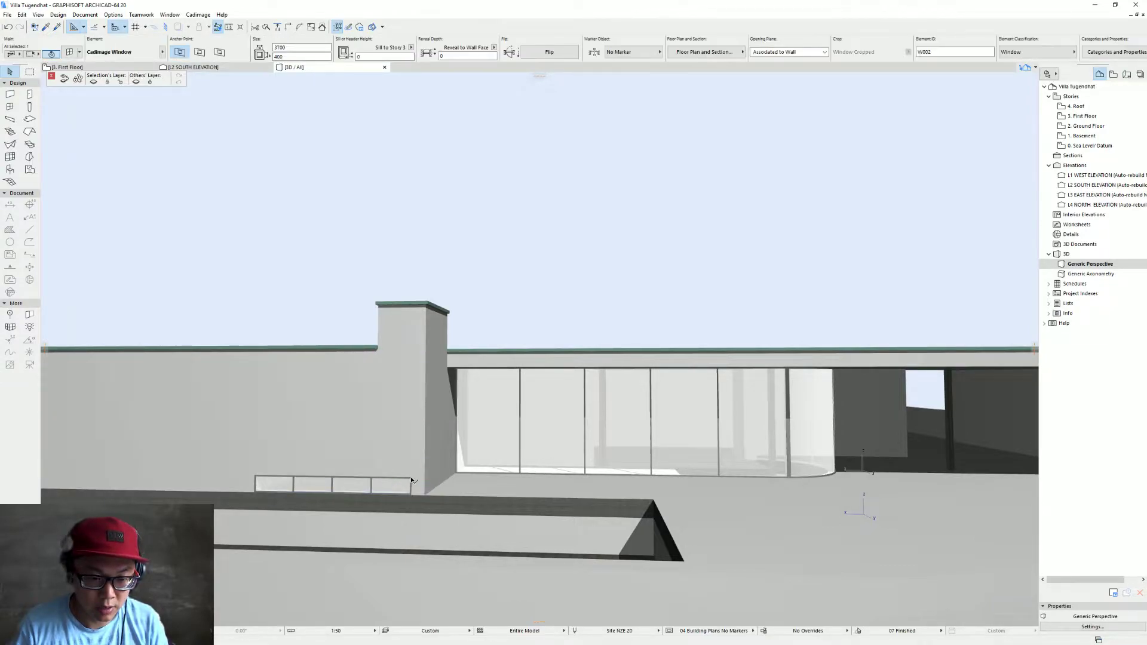
left_click(411, 482)
left_click(465, 533)
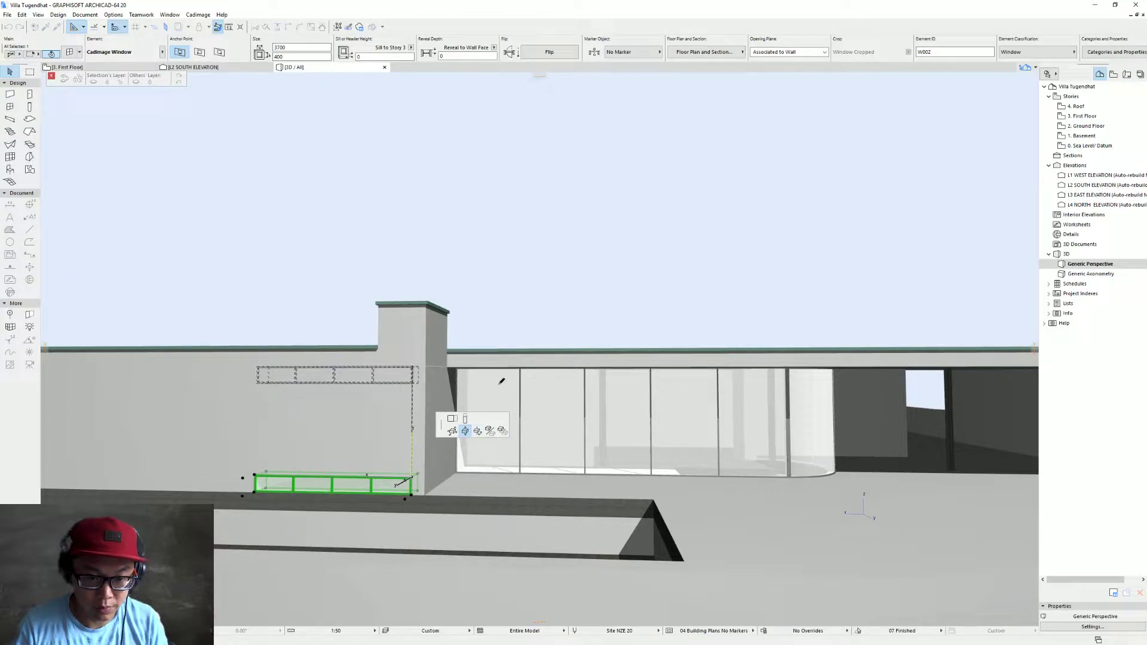
left_click(450, 364)
middle_click_drag(528, 443, 480, 478, "shift")
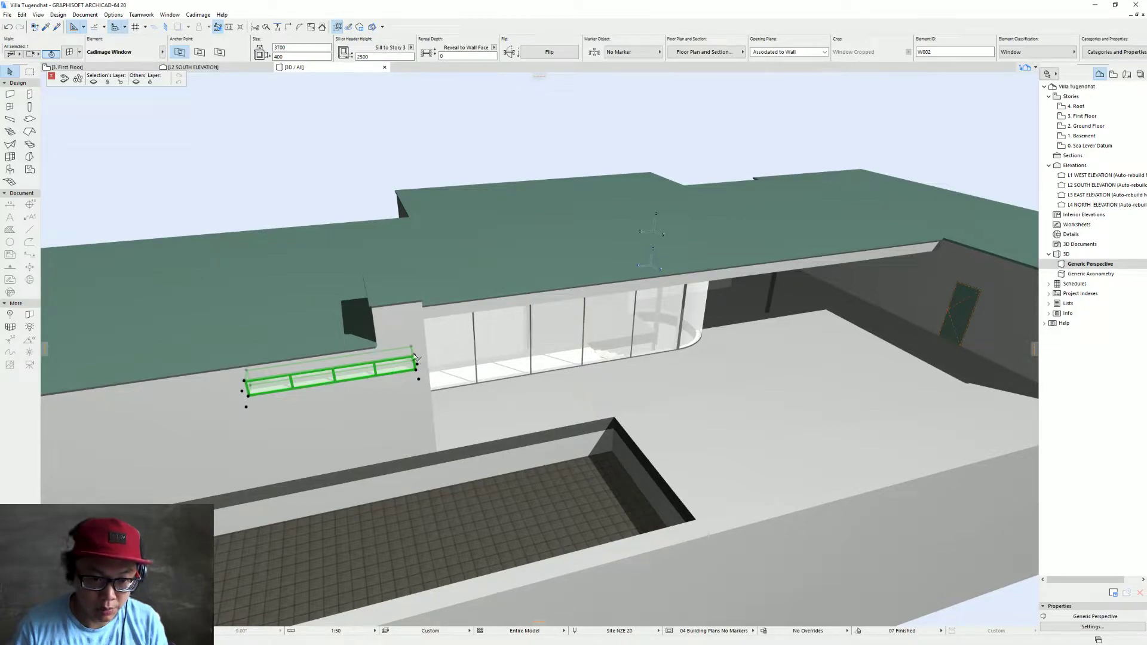
Stretch the chimney-side end of the strip window back so it lines up with the chimney's near edge
left_click(414, 358)
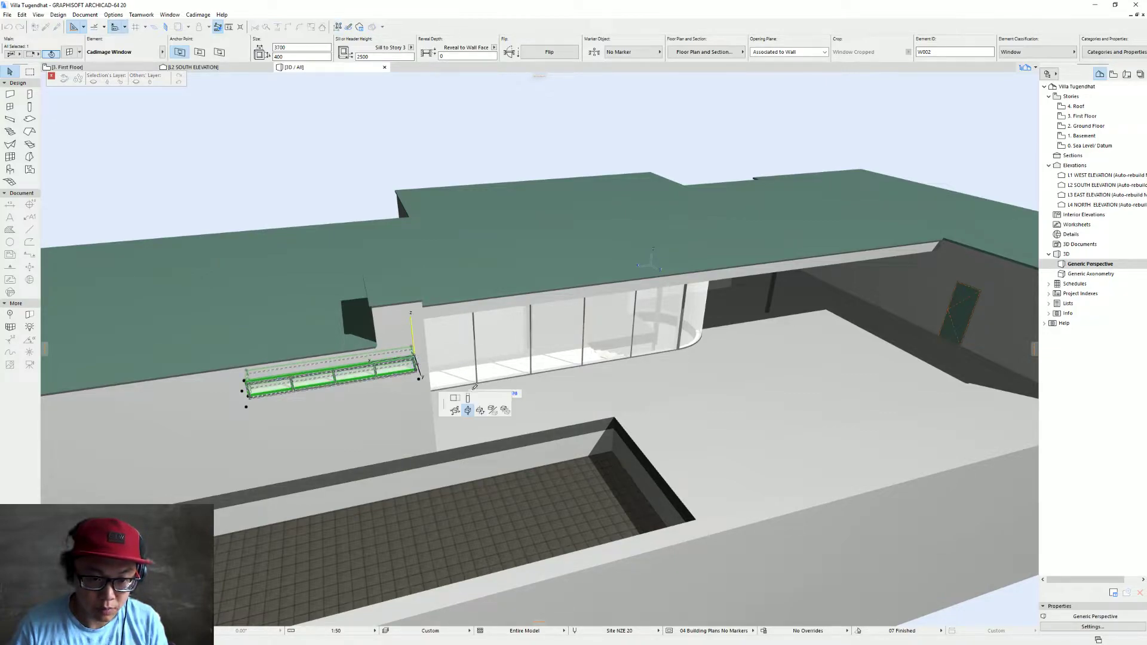
left_click(380, 344)
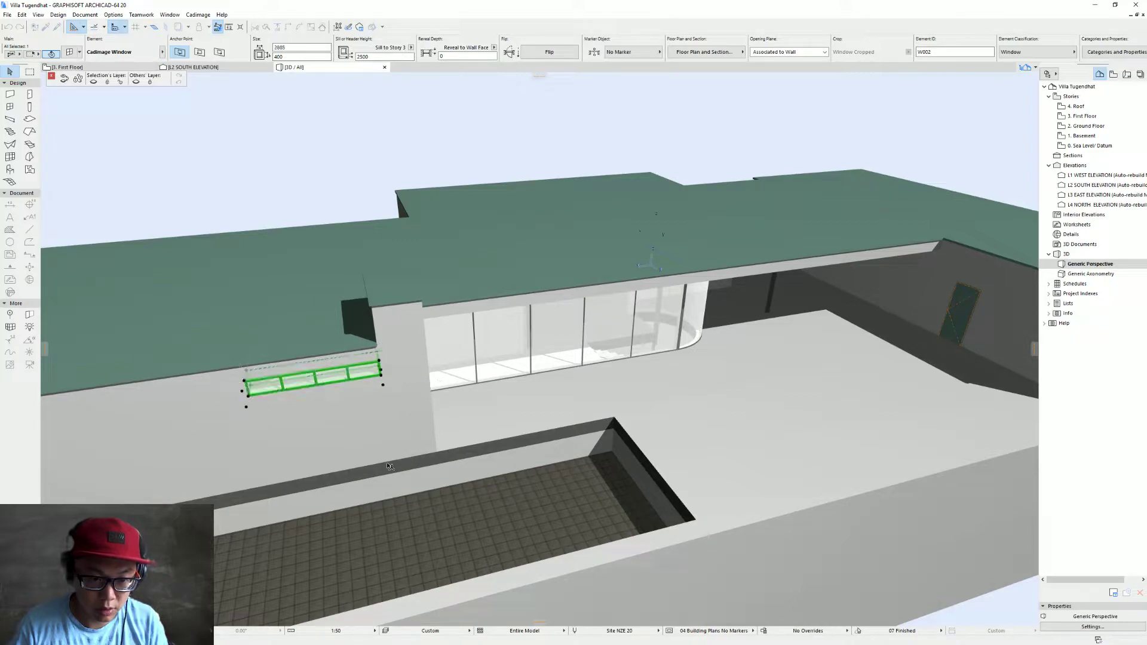
middle_click_drag(521, 415, 346, 373, "shift")
scroll(343, 388, "down", 2)
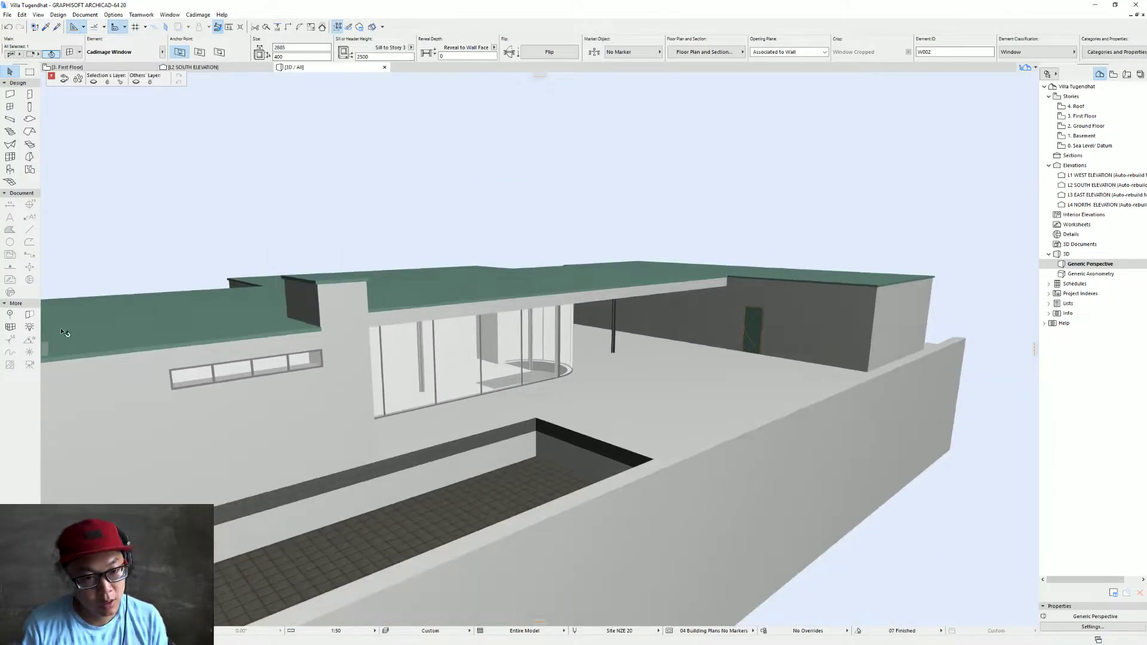
Switch to Street View and examine the strip window and chimney on the villa's street facade for comparison
key("alt+Tab")
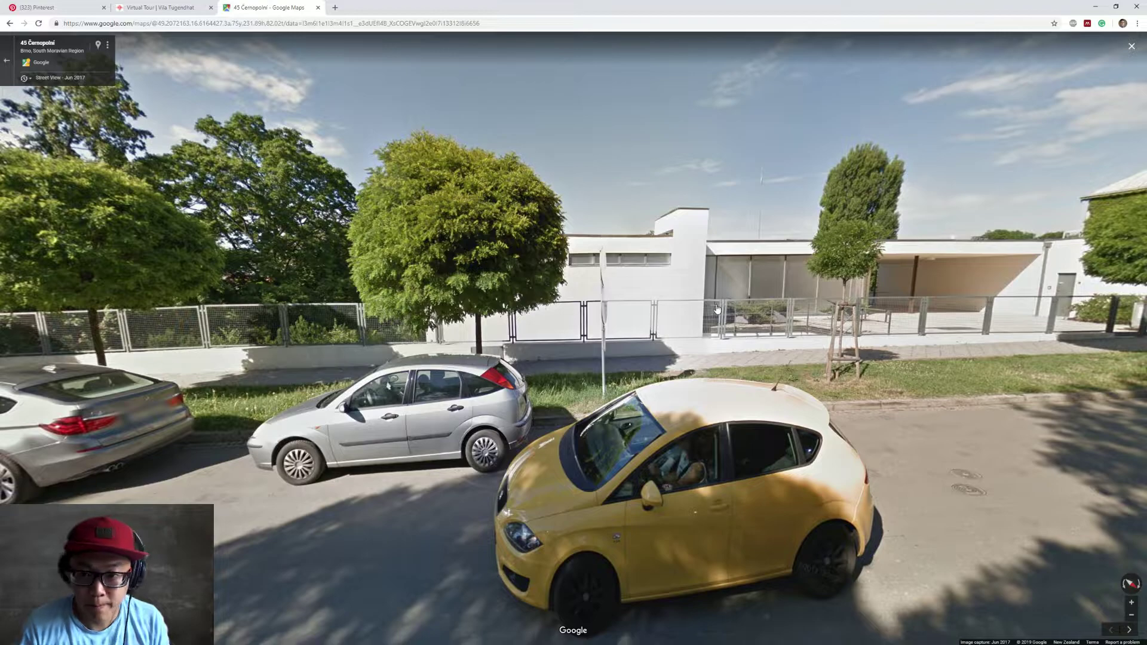
left_click_drag(639, 323, 542, 291)
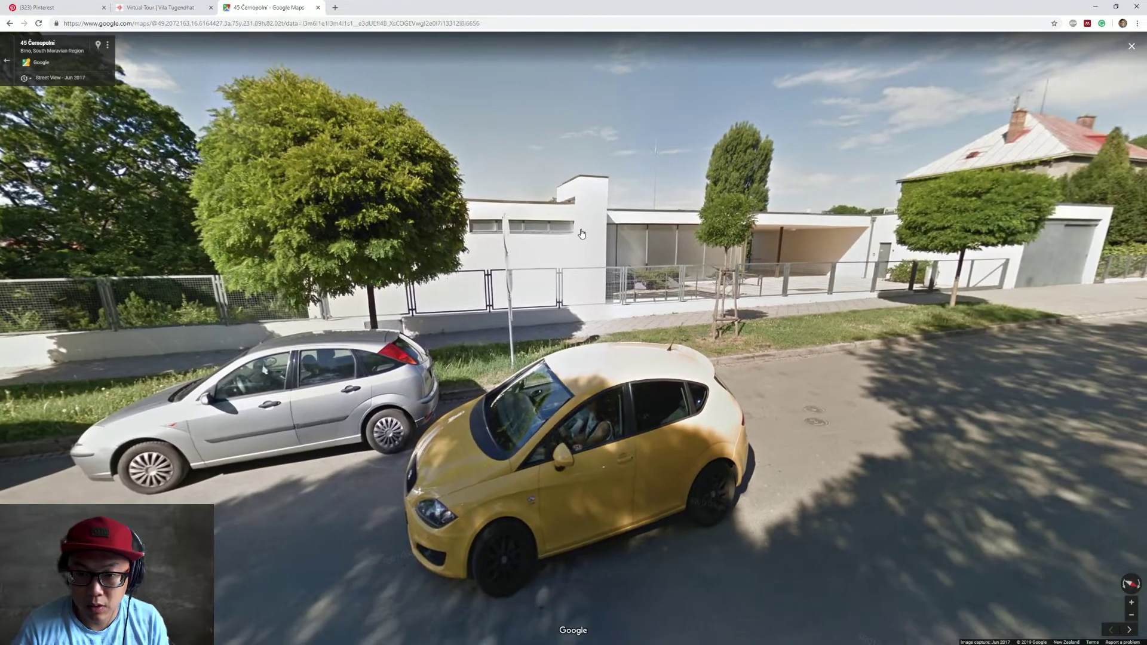
scroll(560, 221, "up", 3)
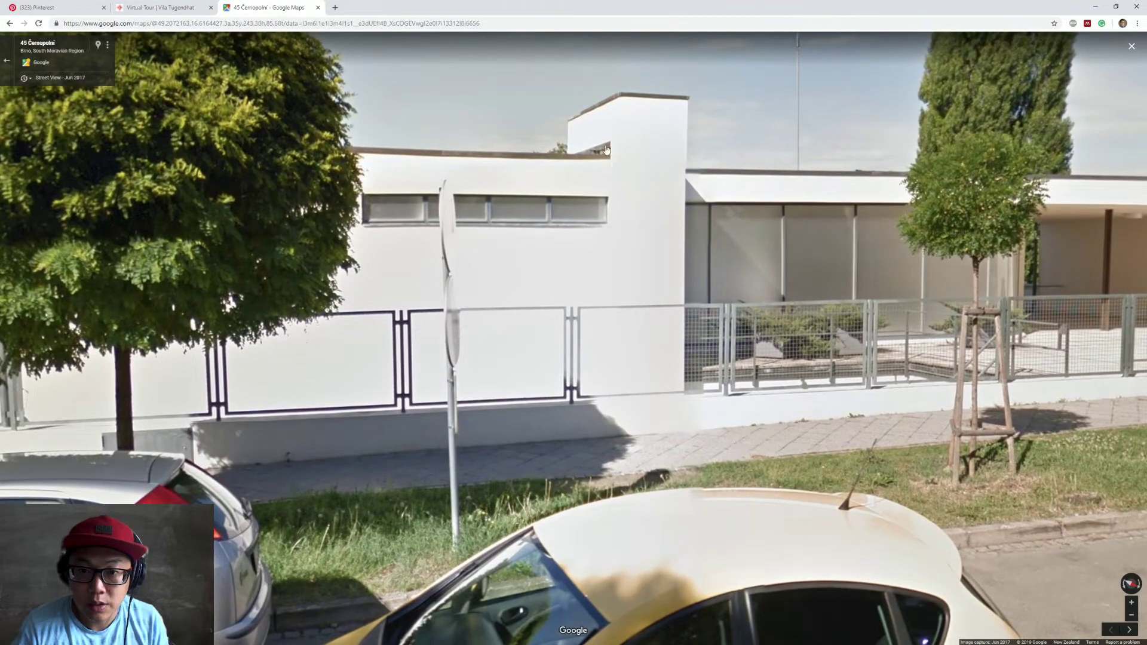
left_click_drag(618, 247, 421, 374)
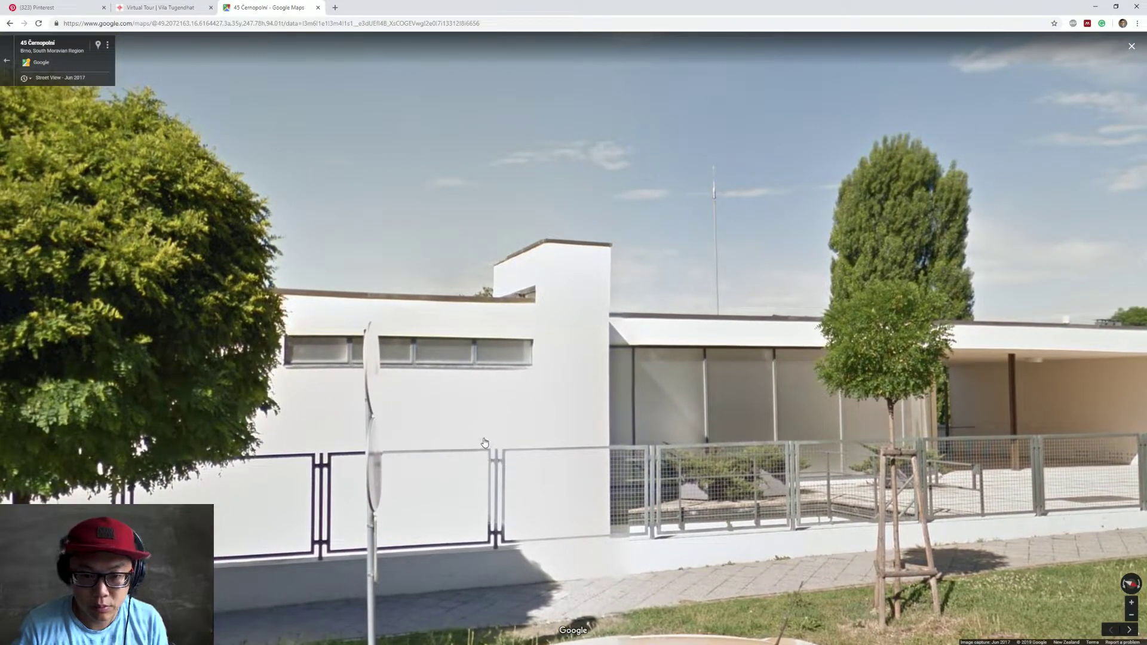
left_click(438, 379)
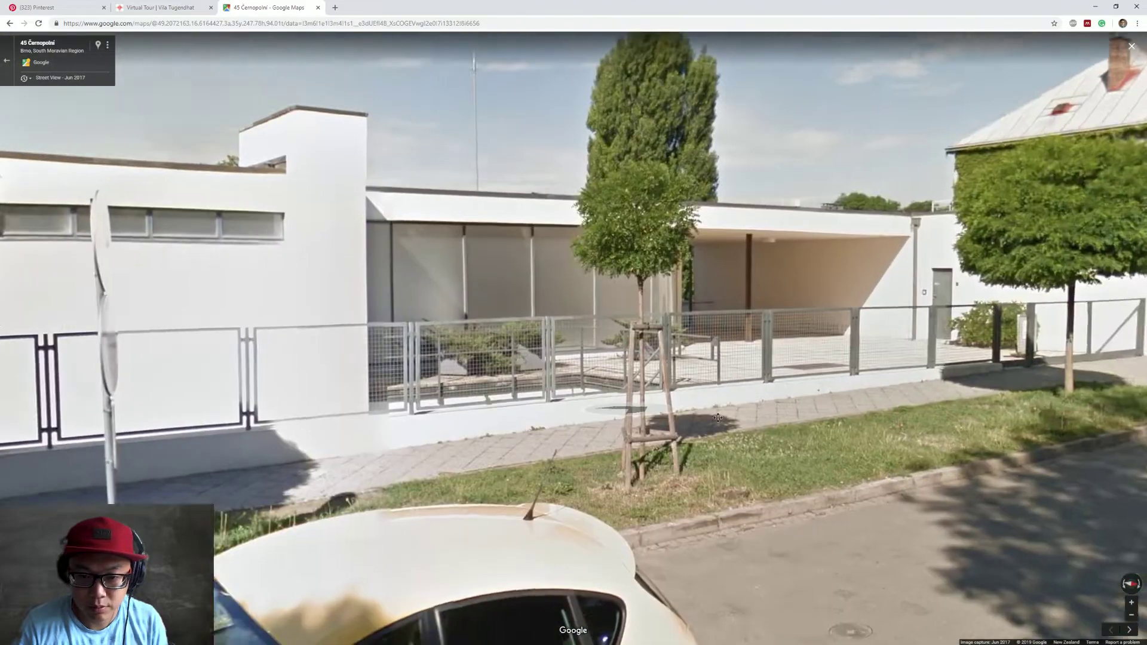
left_click_drag(717, 417, 1015, 401)
Move through Street View via the garden to the pavement at the villa's corner and examine its side facade
left_click(211, 460)
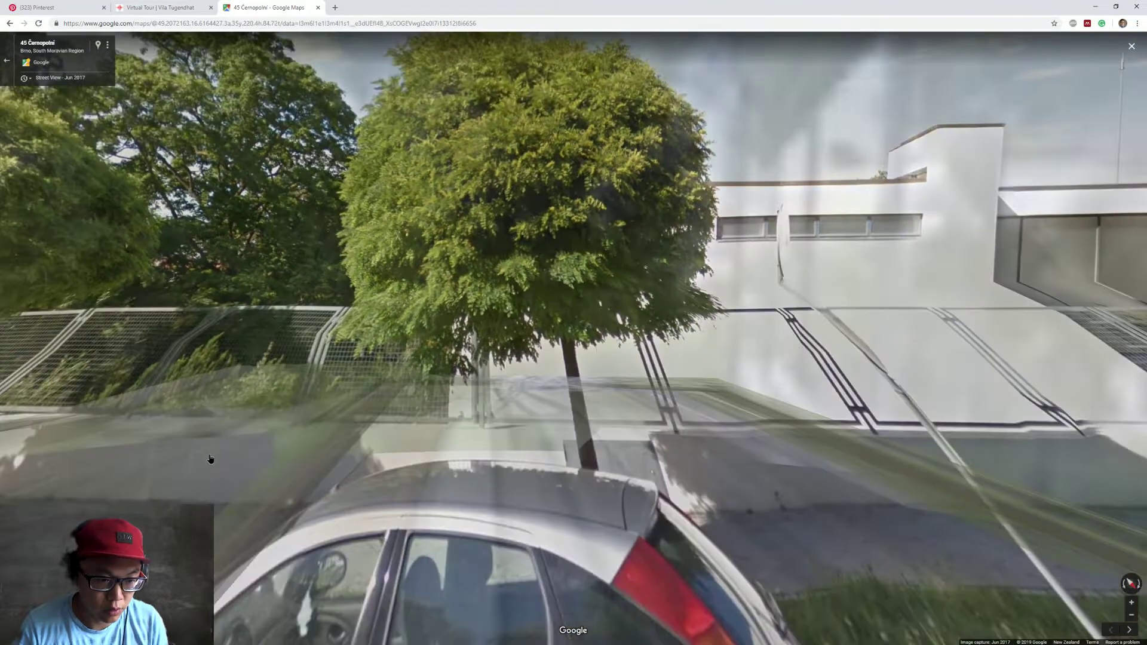
left_click_drag(623, 387, 334, 364)
left_click_drag(704, 340, 539, 327)
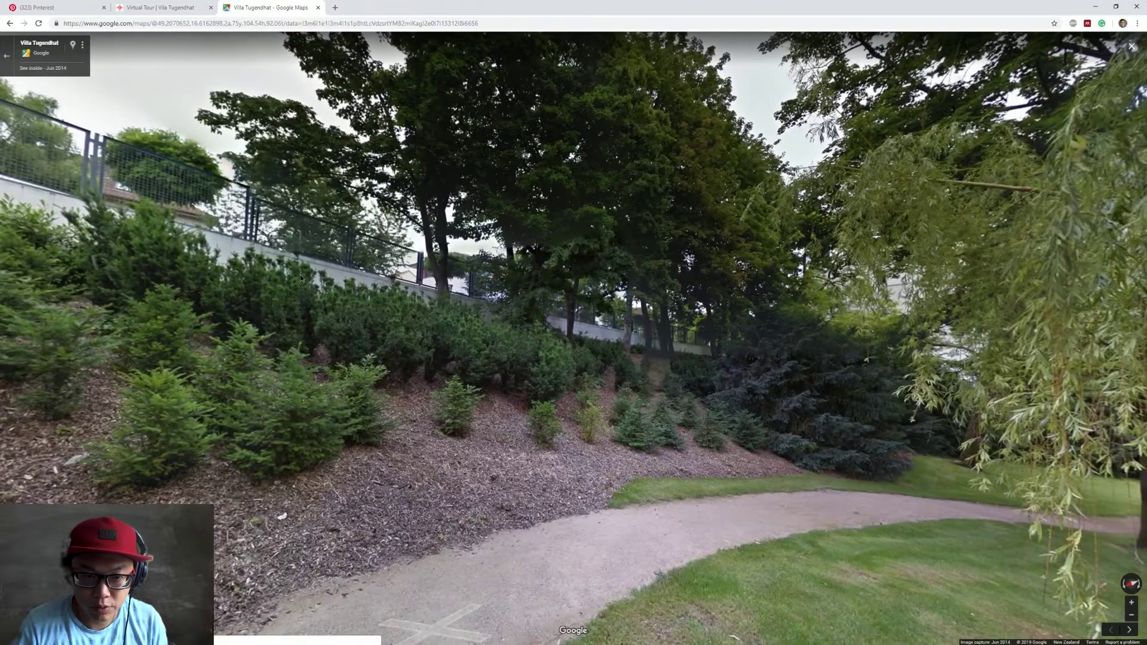
left_click(300, 275)
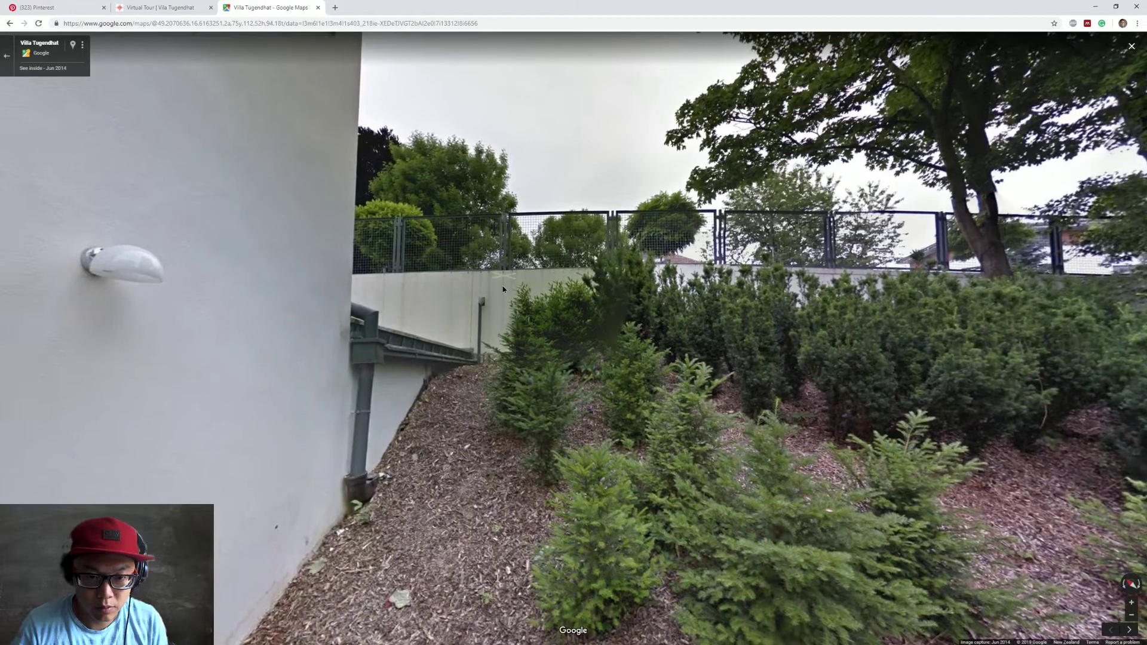
left_click(503, 286)
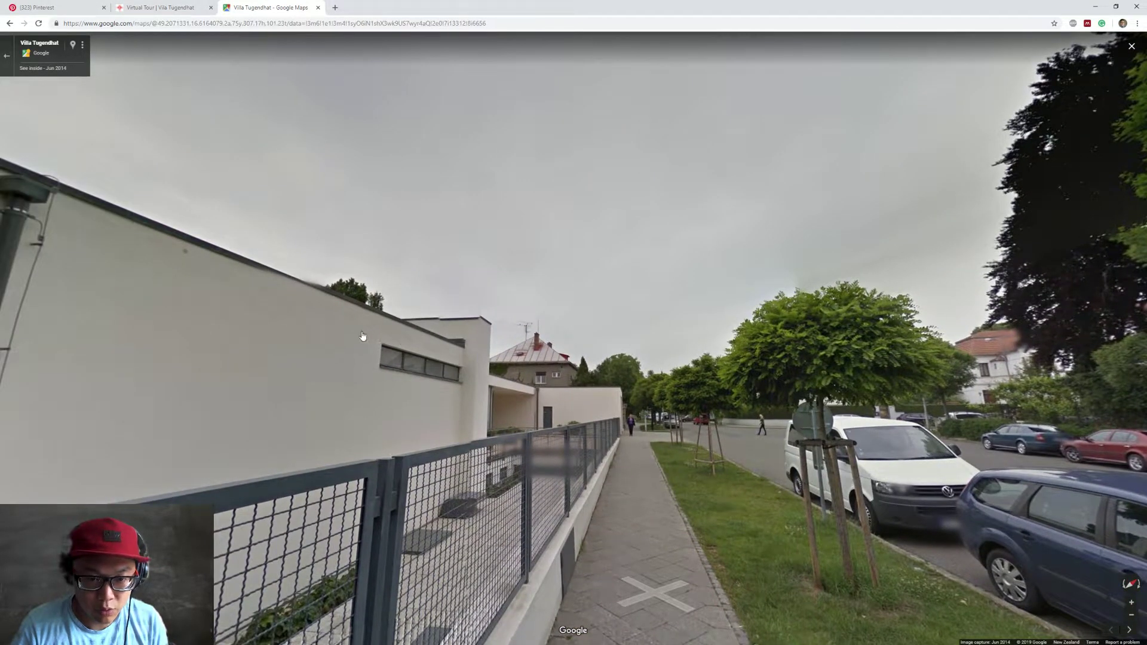
left_click_drag(361, 336, 397, 318)
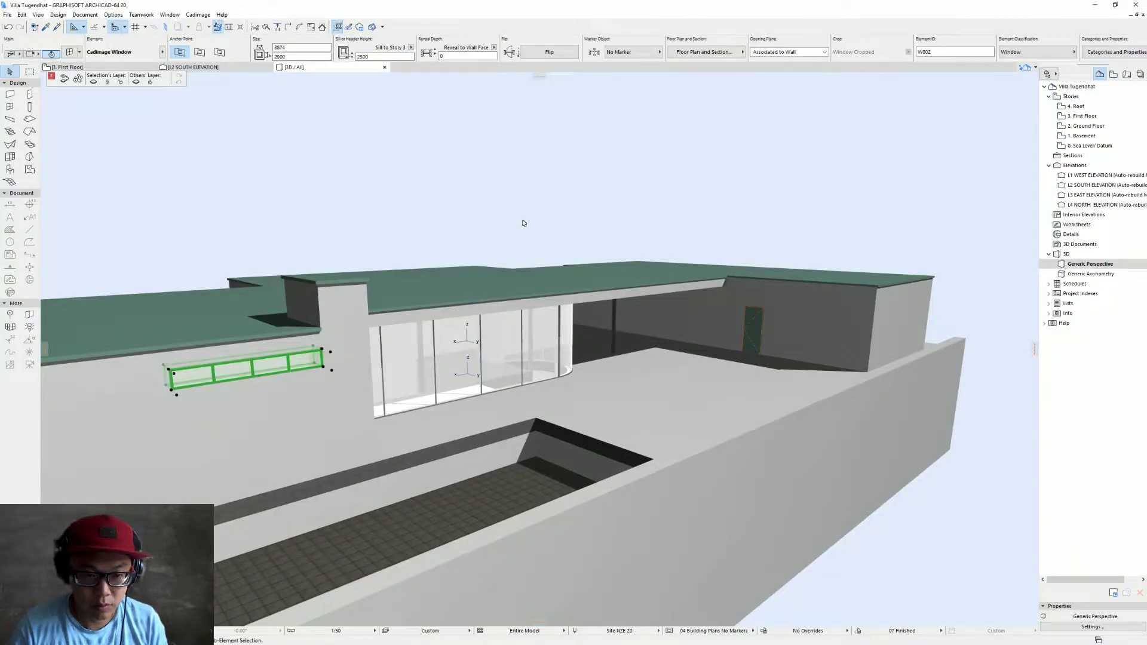
Back in ARCHICAD, pick up the terrace bedroom window's settings and place a 2200 by 2200 Window 20 in the side wall near the street corner
key("Escape")
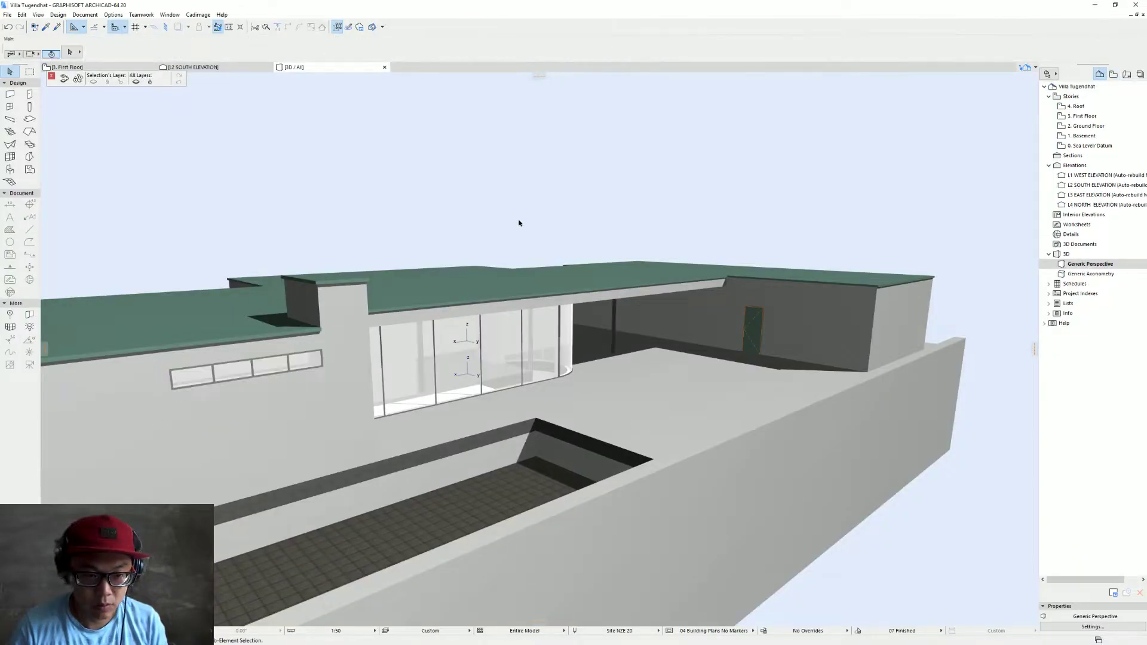
scroll(522, 223, "down", 5)
middle_click_drag(393, 291, 382, 353, "shift")
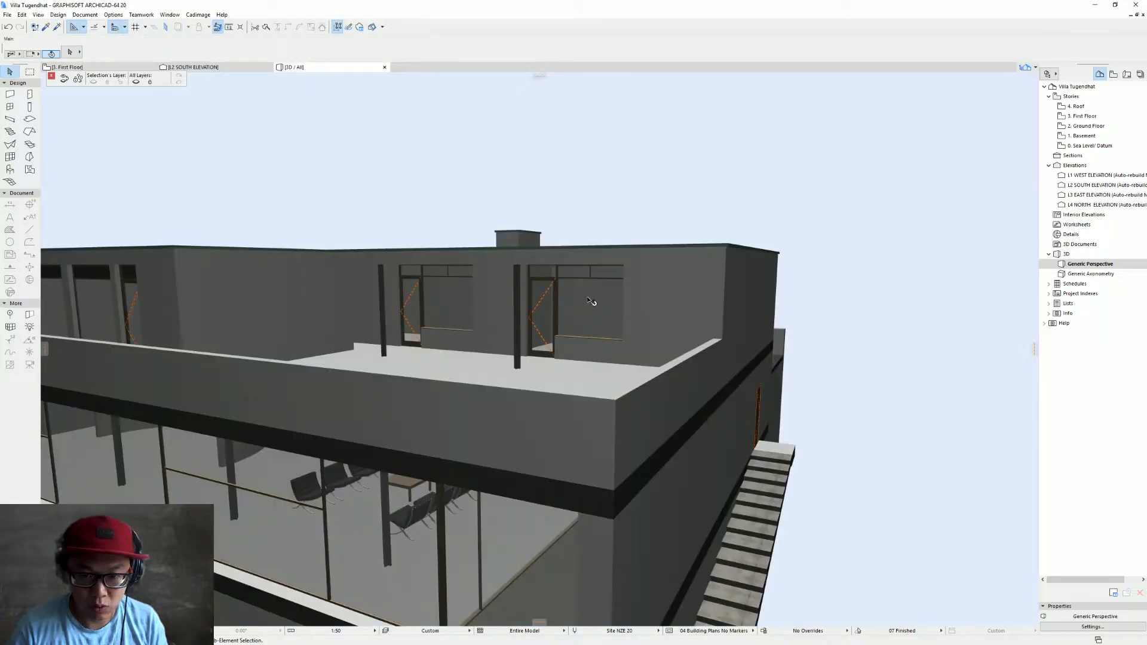
left_click(594, 300)
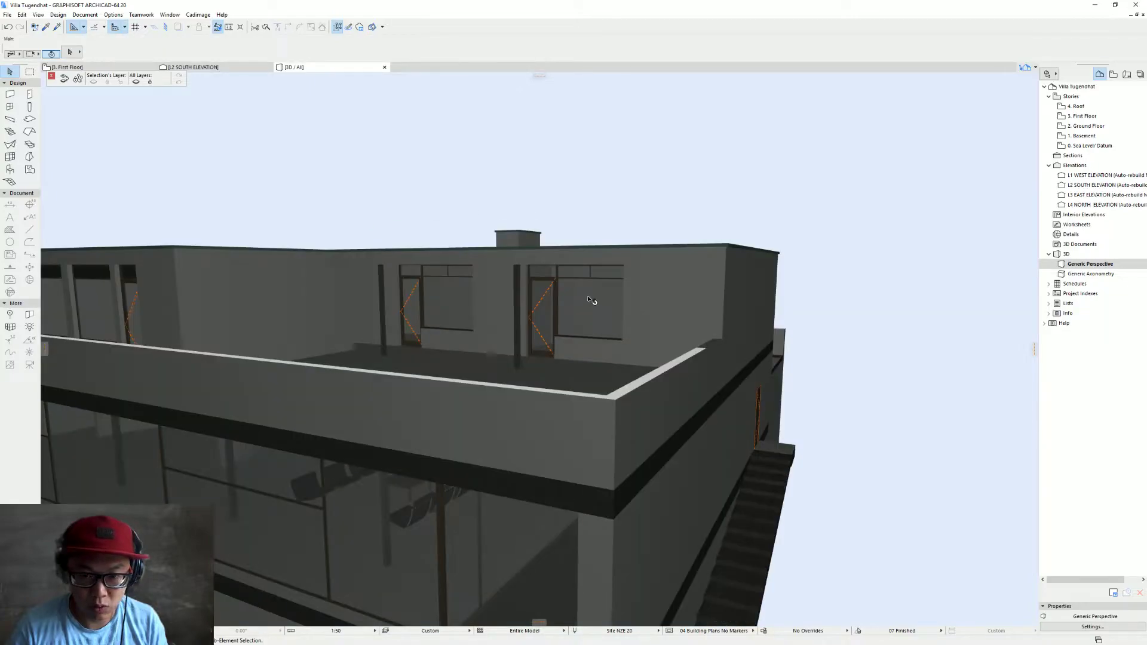
middle_click_drag(791, 301, 686, 353, "shift")
left_click_drag(819, 366, 830, 363)
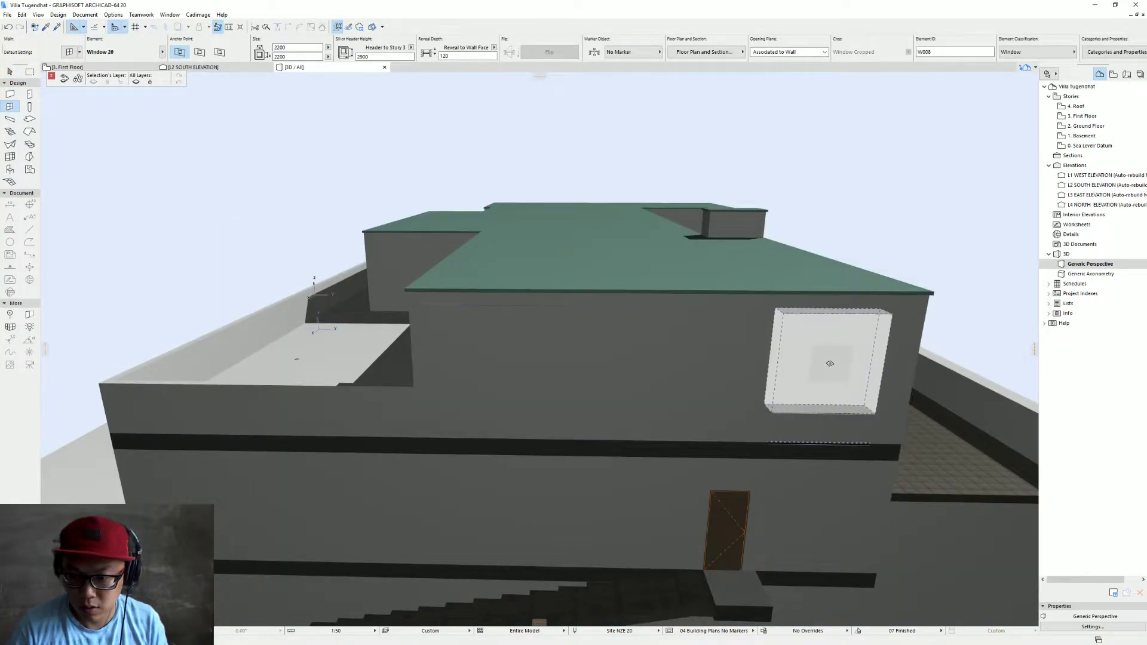
left_click(728, 402)
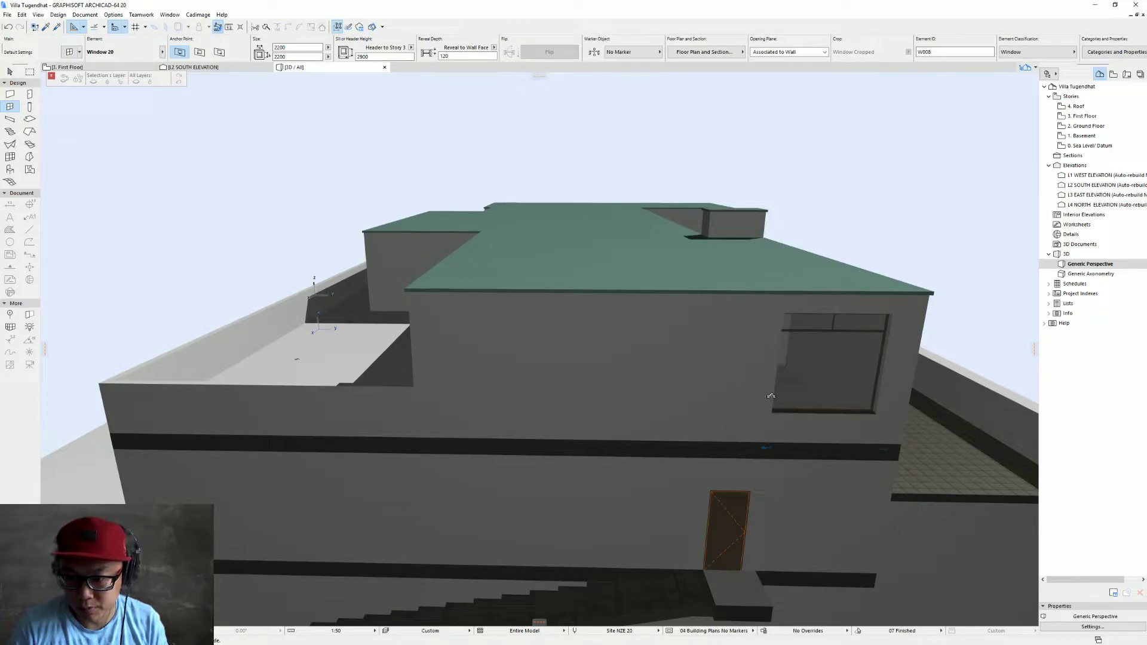
Check the side-wall window against Street View, then open the sash options in the window's settings in ARCHICAD
middle_click_drag(602, 371, 549, 347, "shift")
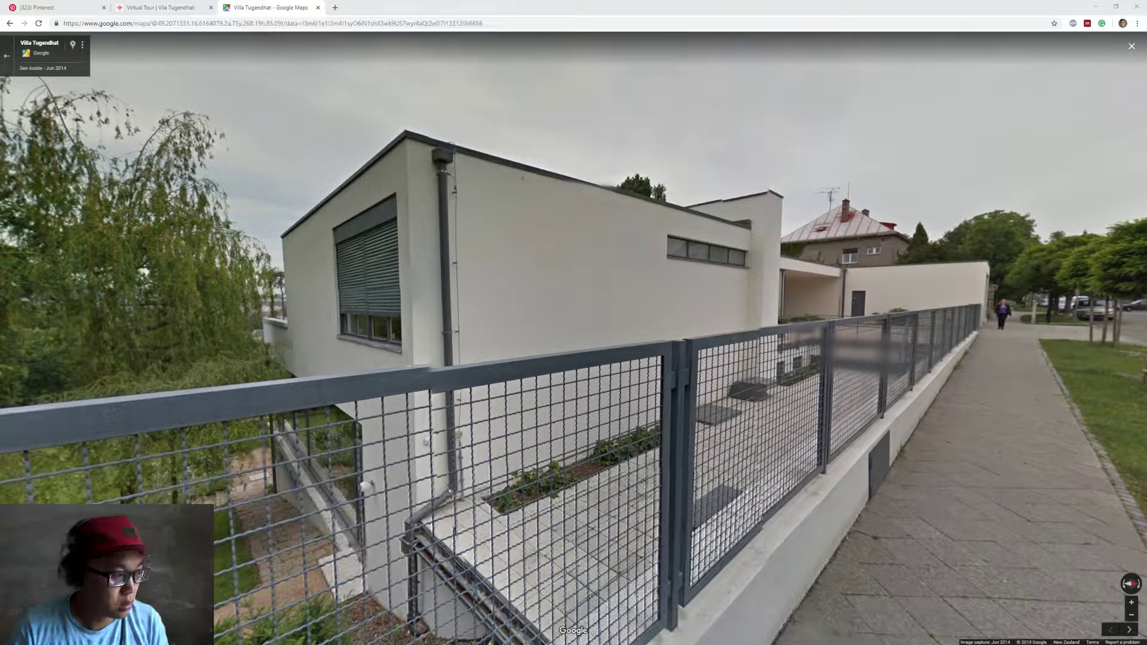
key("alt+Tab")
left_click(561, 318)
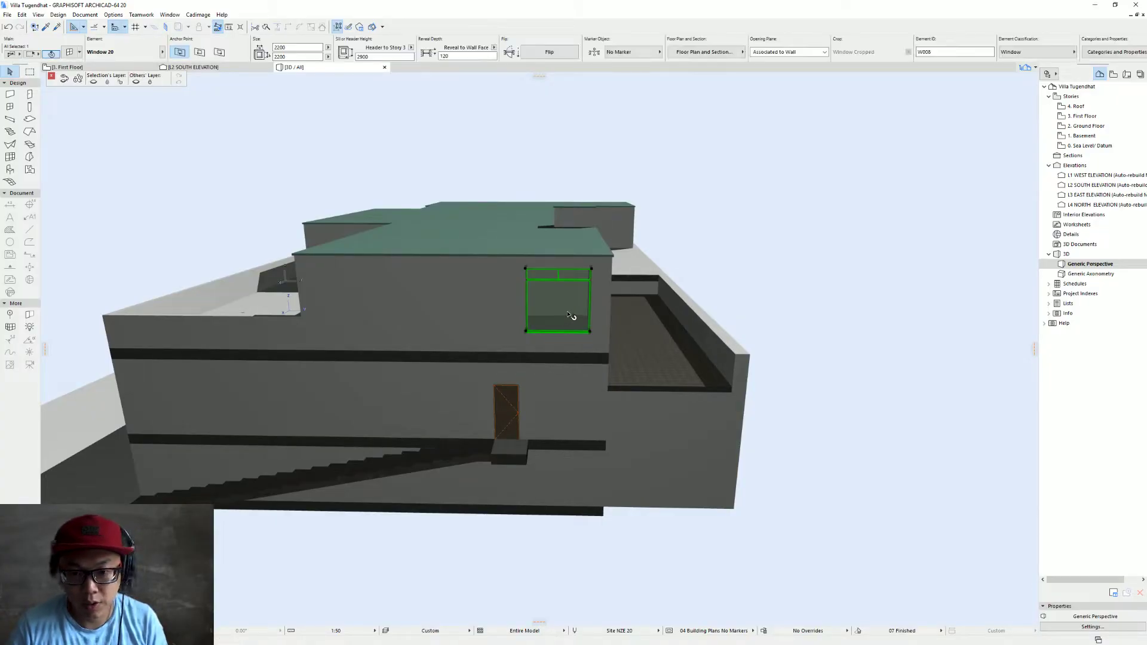
double_click(591, 311)
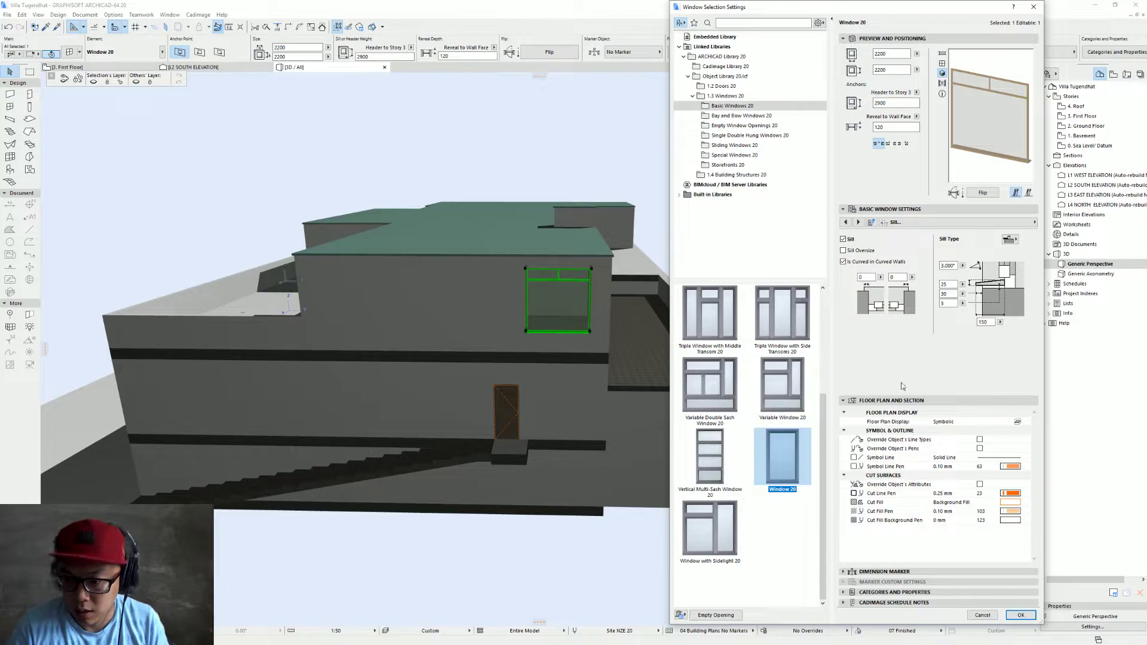
left_click(924, 224)
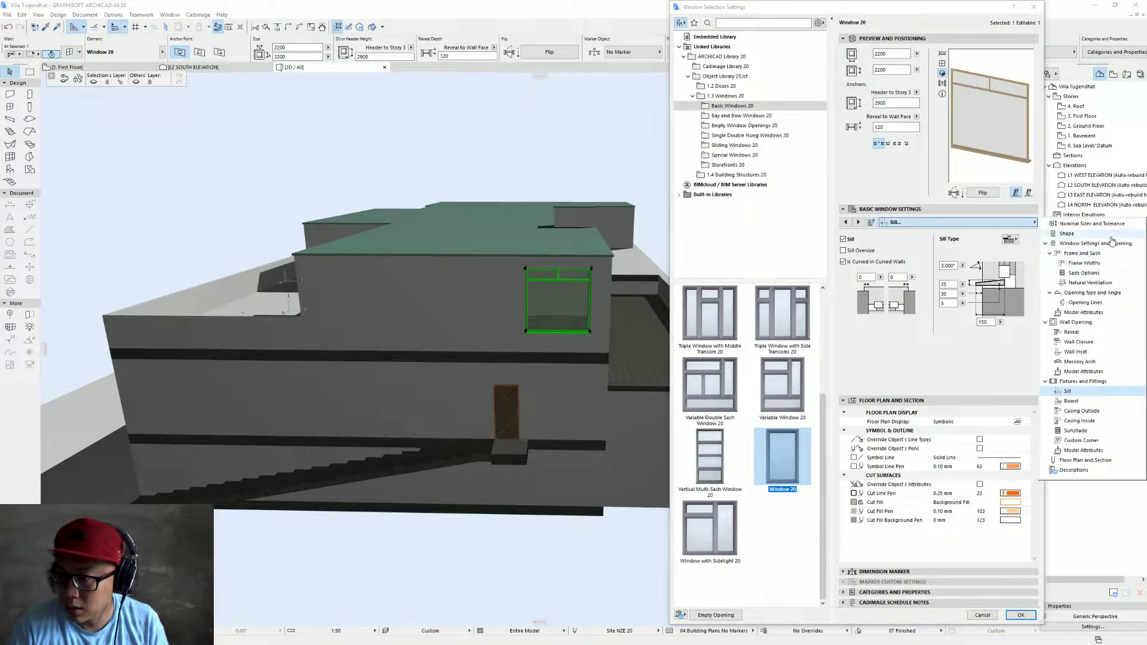
left_click(1067, 234)
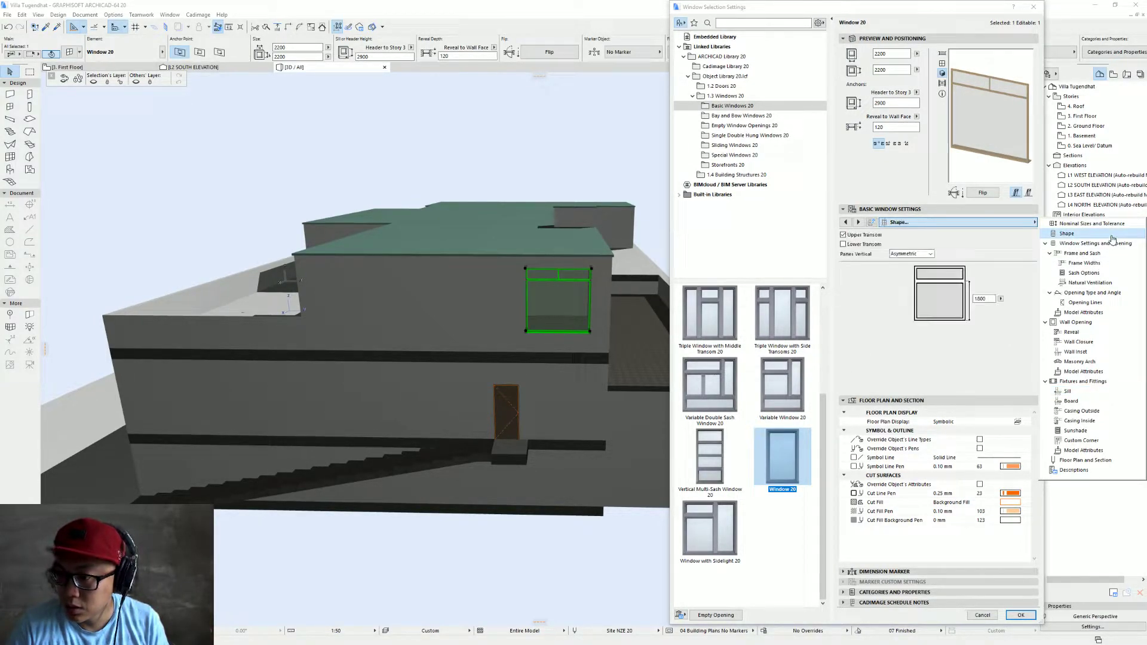
left_click(1084, 263)
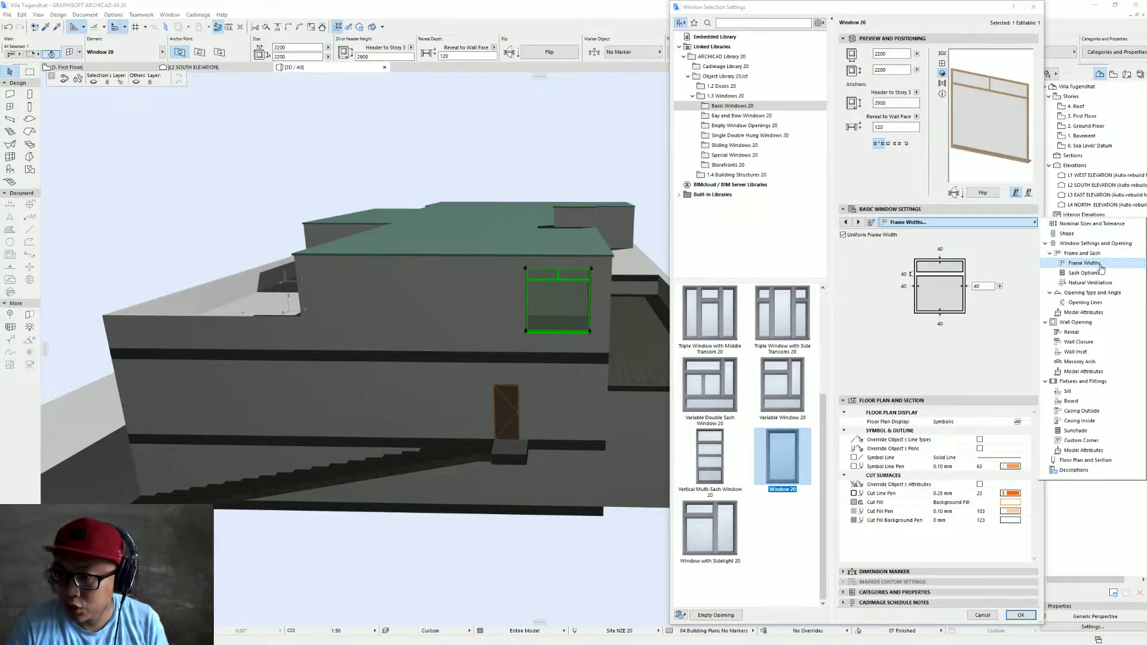
left_click(1096, 273)
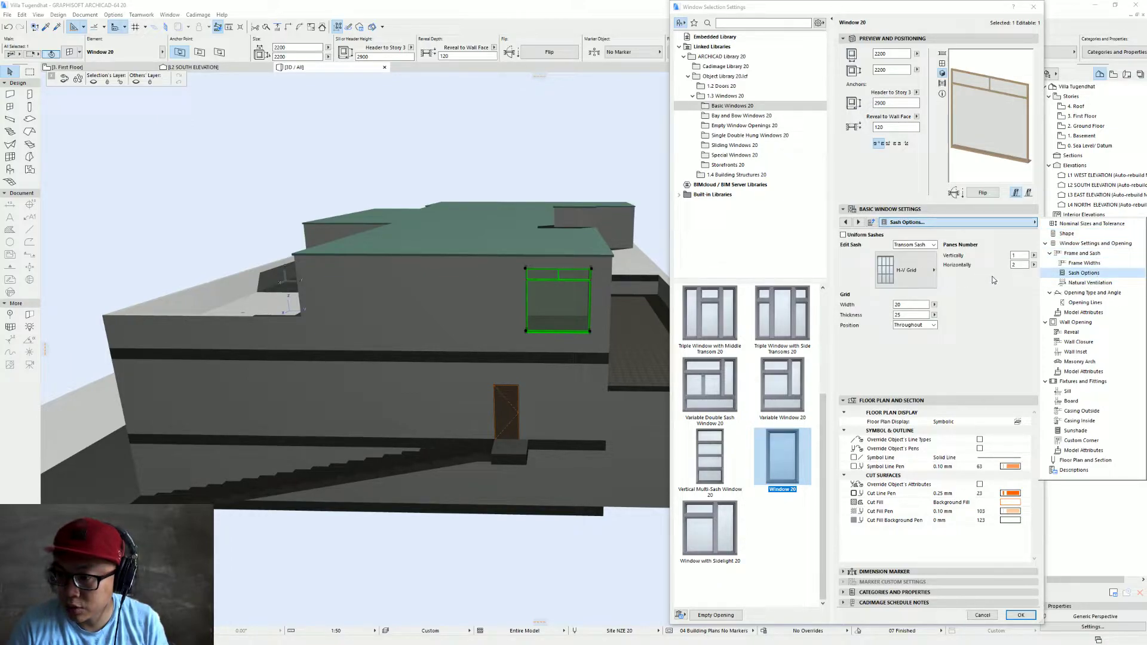
Divide the side-wall window's main sash into 1 pane vertically and 4 panes horizontally, and apply the settings
left_click(919, 245)
left_click(918, 257)
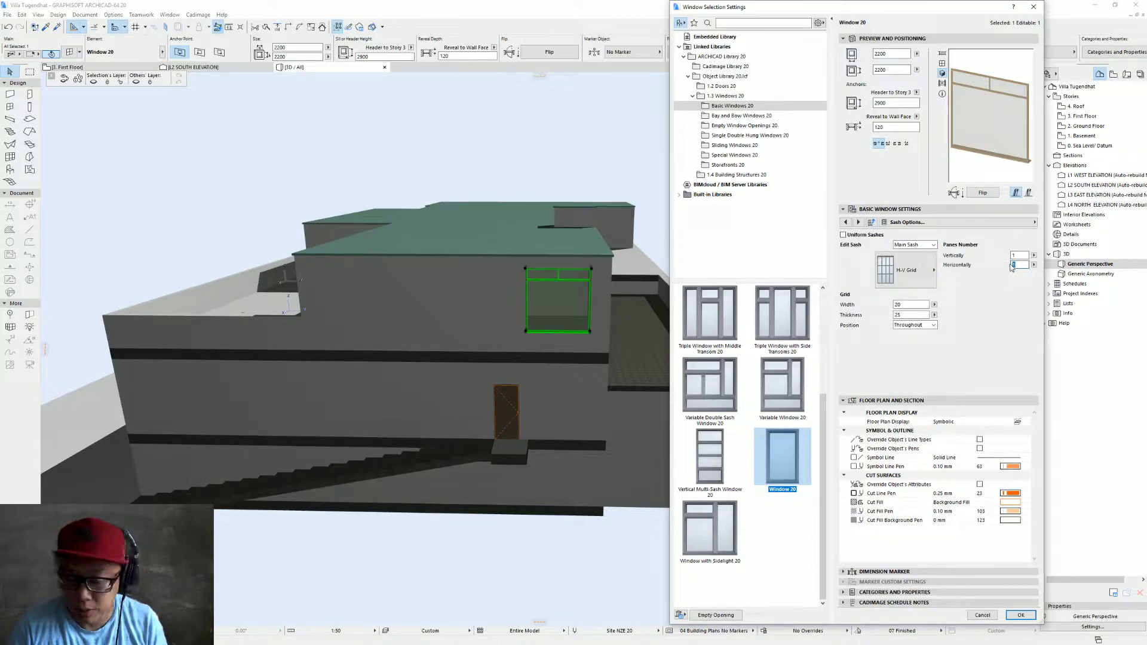
type("4")
key("Tab")
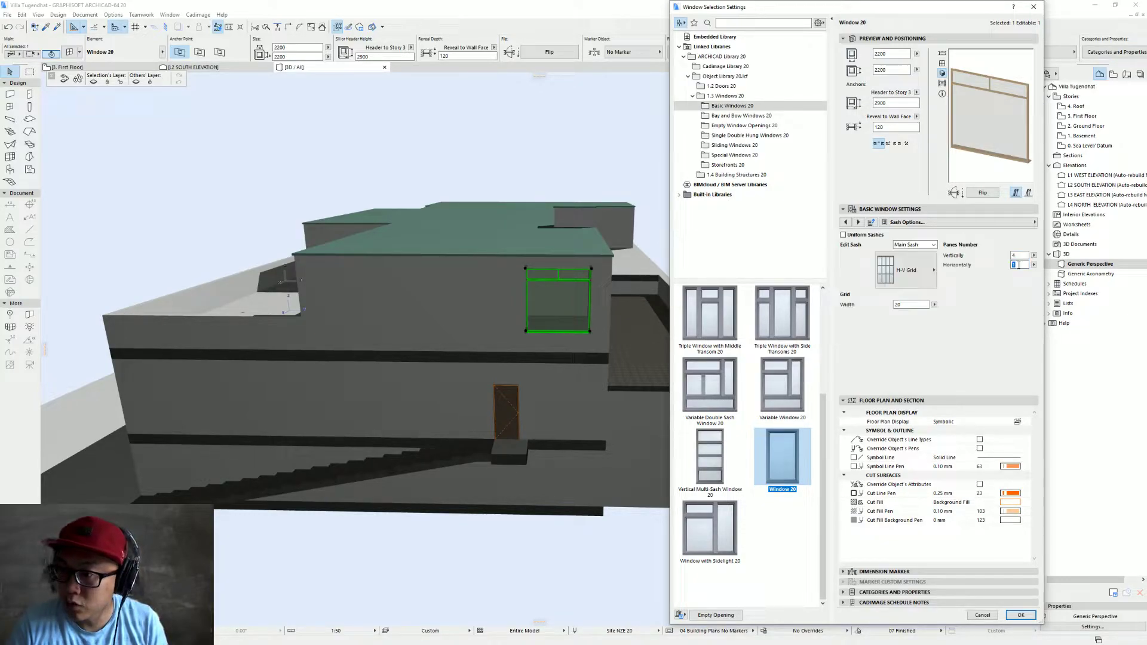
type("1")
key("Tab")
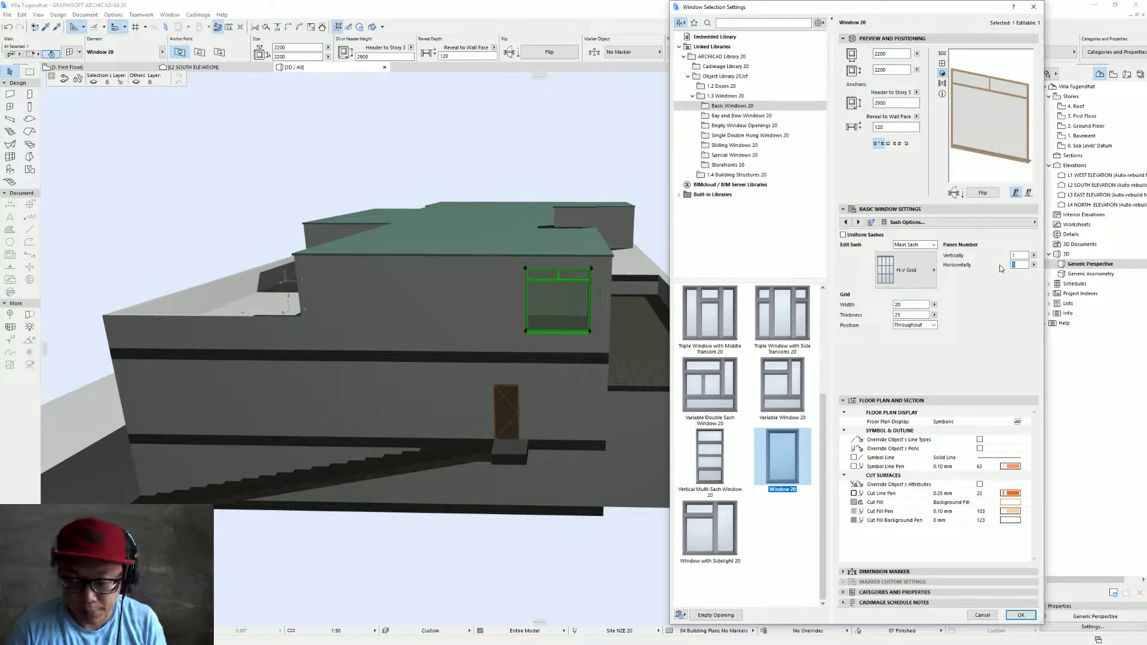
key("Return")
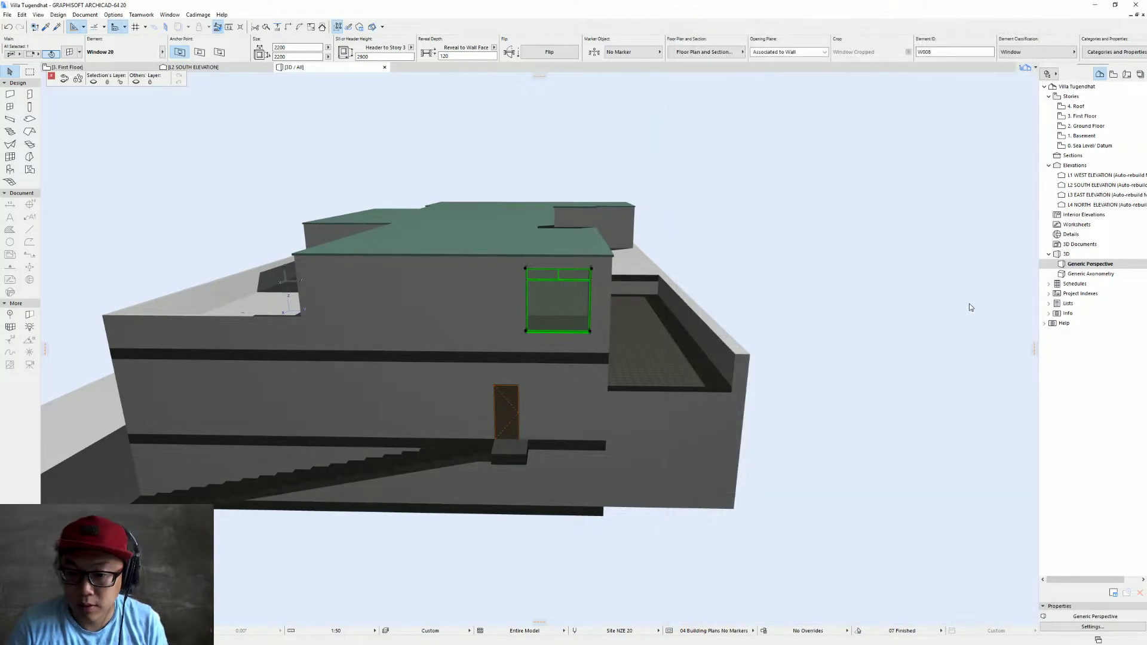
middle_click_drag(549, 336, 281, 287, "shift")
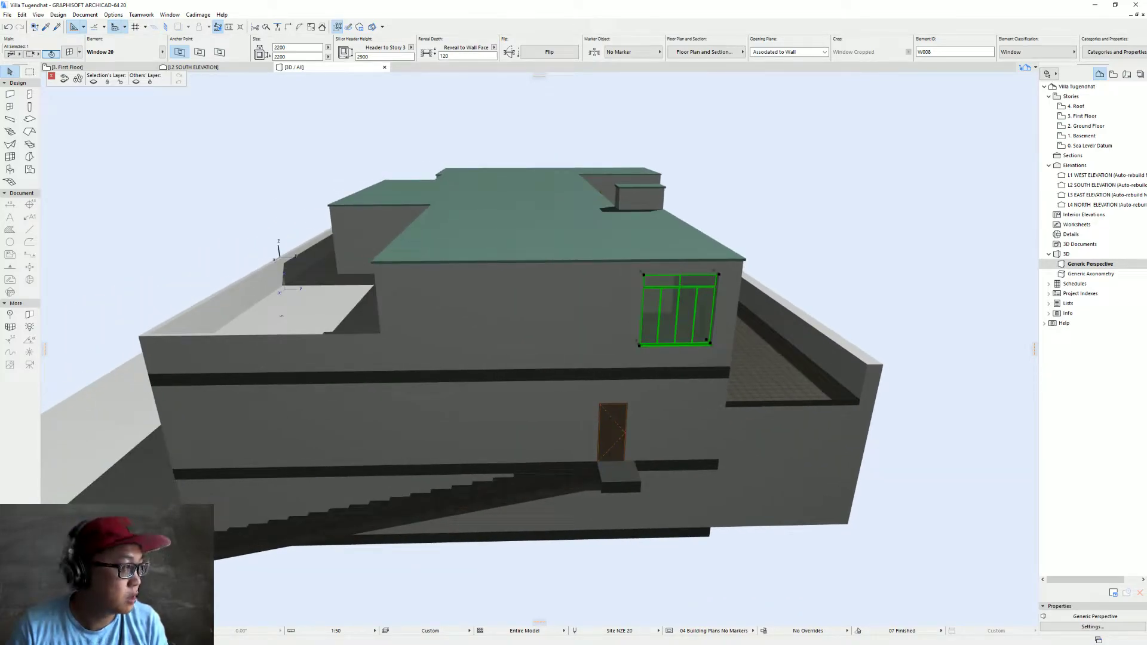
Switch to Street View and move along the pavement fence to examine the villa's side facade and window
key("alt+Tab")
left_click_drag(428, 346, 218, 294)
left_click_drag(279, 484, 664, 371)
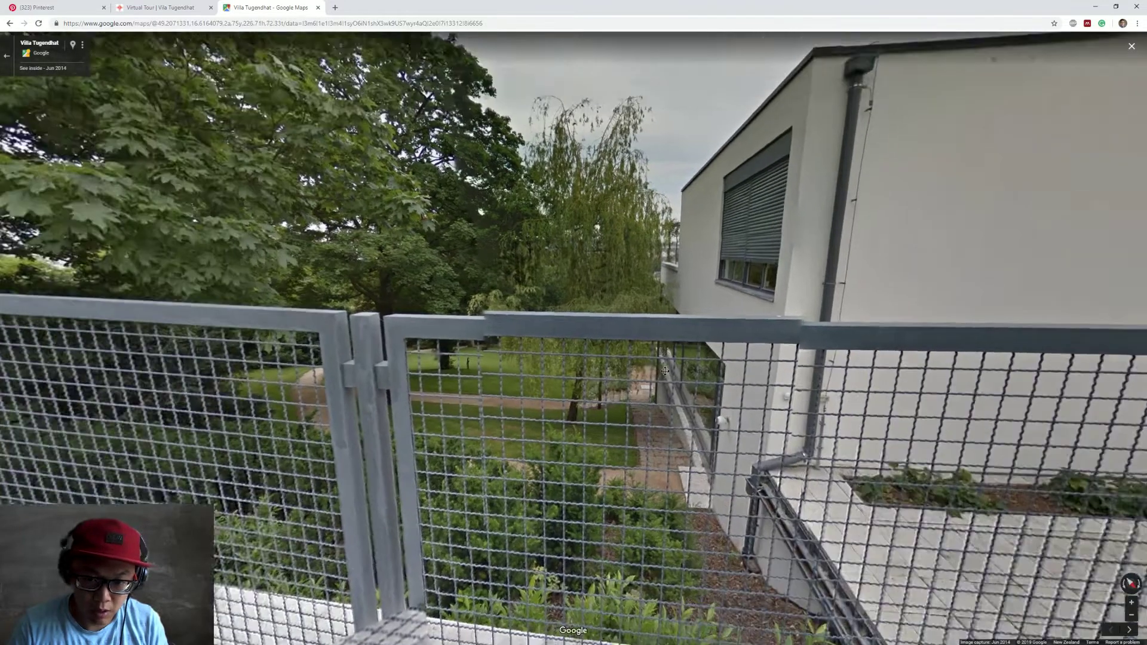
left_click(545, 428)
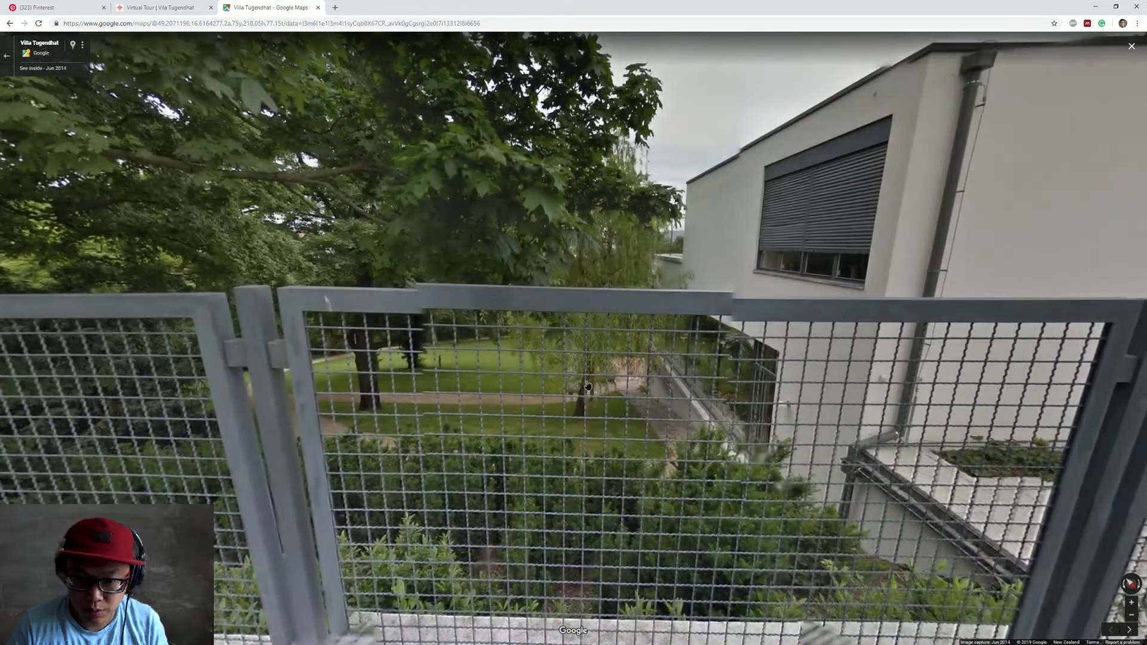
left_click_drag(587, 386, 586, 279)
left_click_drag(450, 258, 435, 335)
left_click(439, 338)
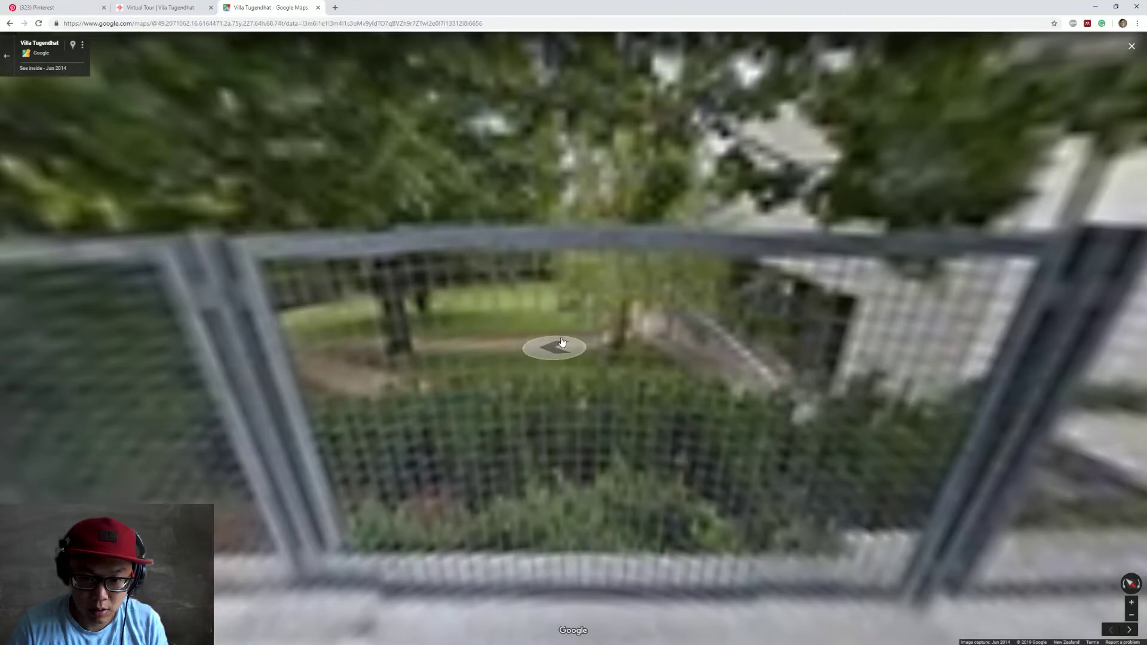
Return to the Street View image from the garden path and examine the ground-floor glazing and garden door of the side facade
left_click(6, 56)
left_click_drag(1131, 629, 525, 442)
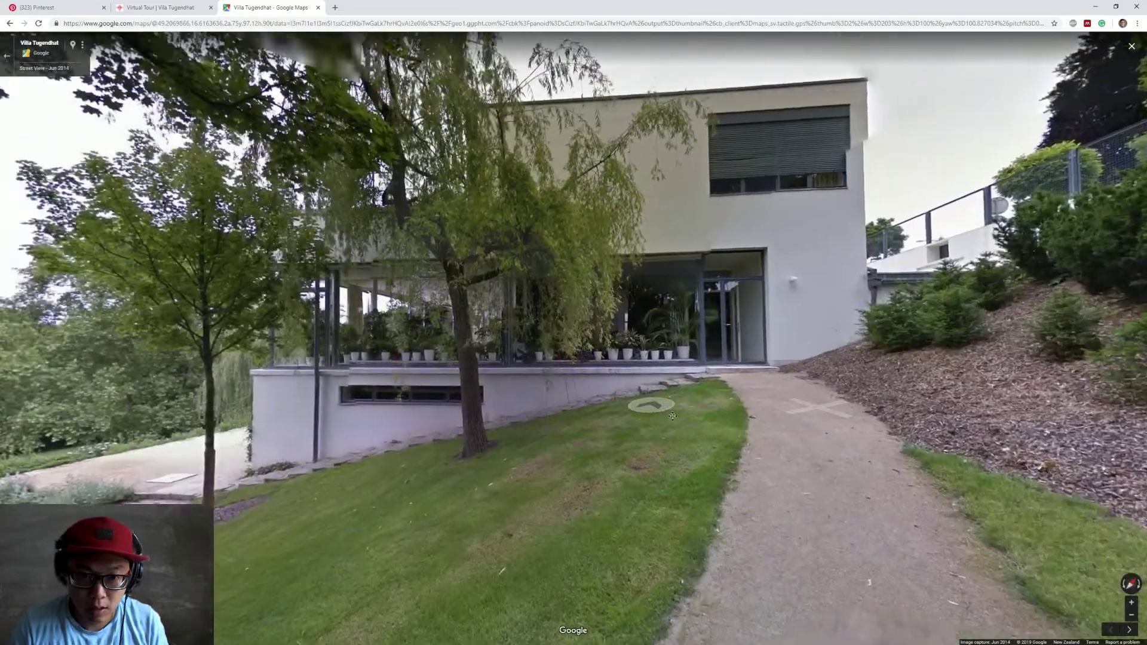
scroll(477, 365, "up", 2)
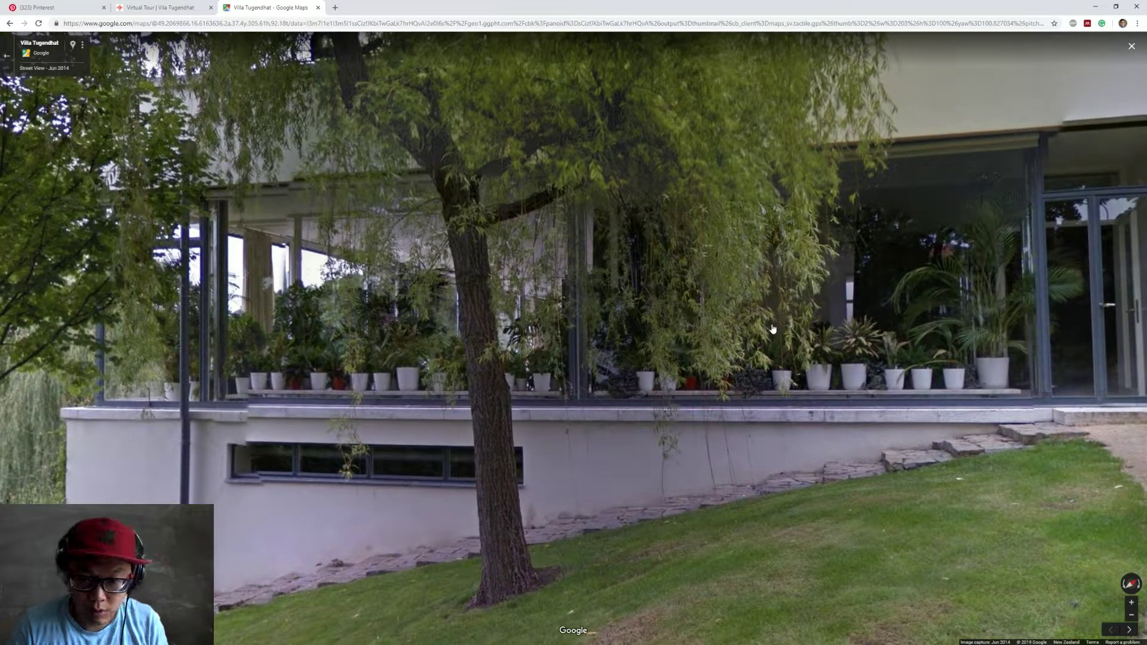
left_click_drag(760, 315, 529, 307)
left_click_drag(892, 282, 800, 429)
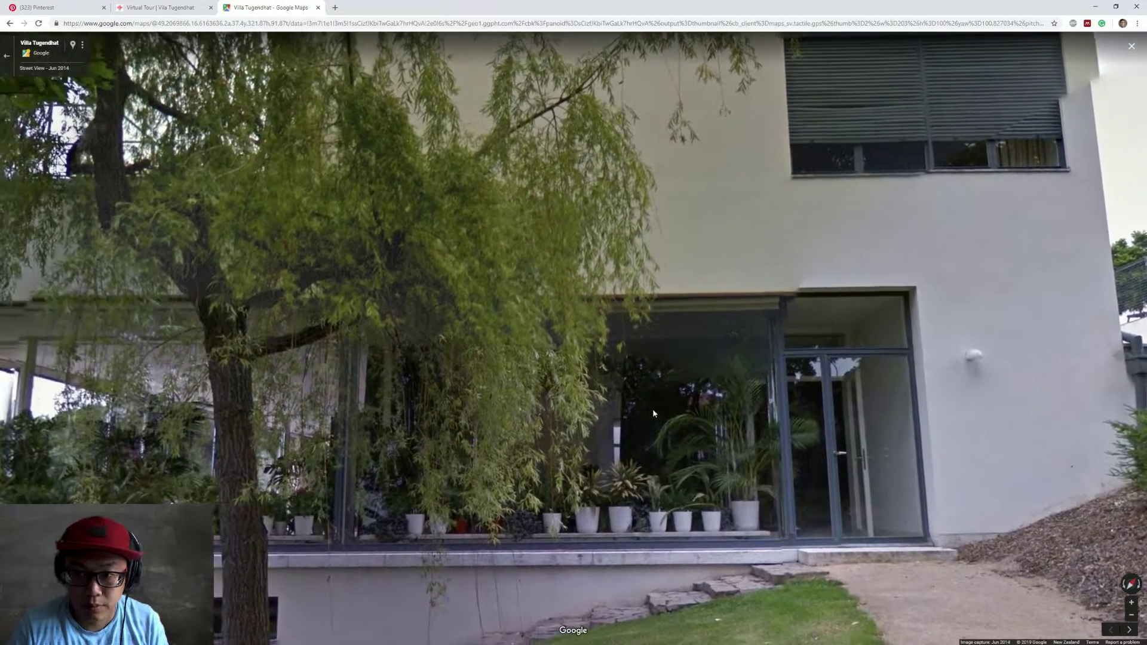
scroll(634, 405, "down", 2)
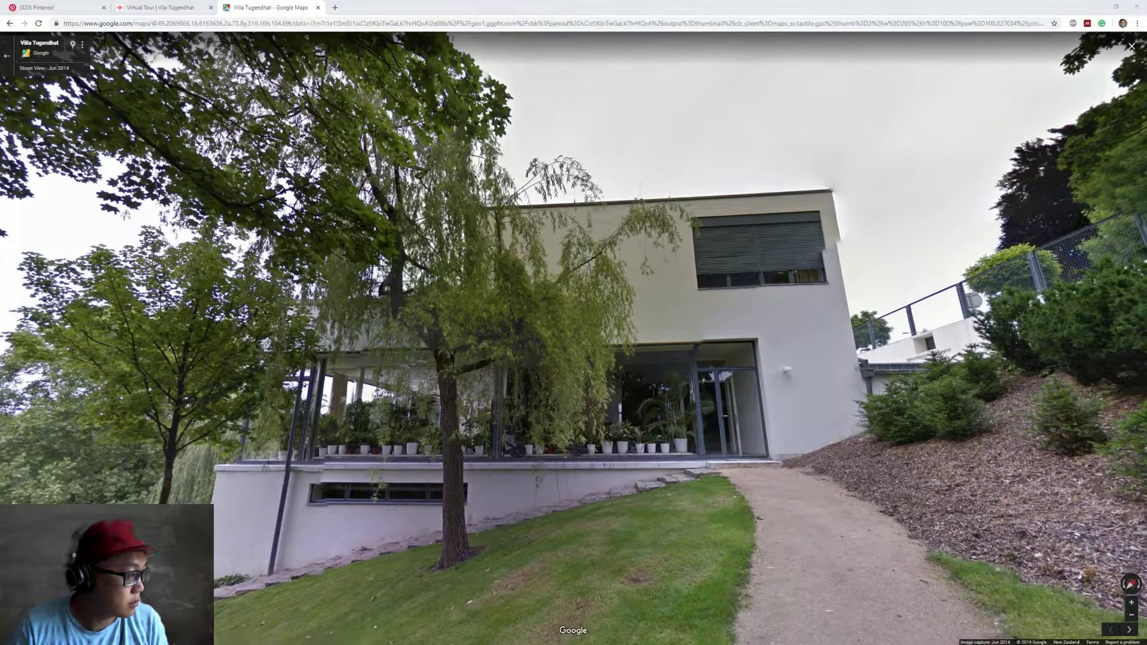
Back in the Villa Tugendhat model, pick up the ground-floor glazing's settings and place a 4900 by 2900 Window 20 in the side wall near the garden corner
key("alt+Tab")
middle_click_drag(1008, 323, 670, 279)
scroll(670, 278, "down", 5)
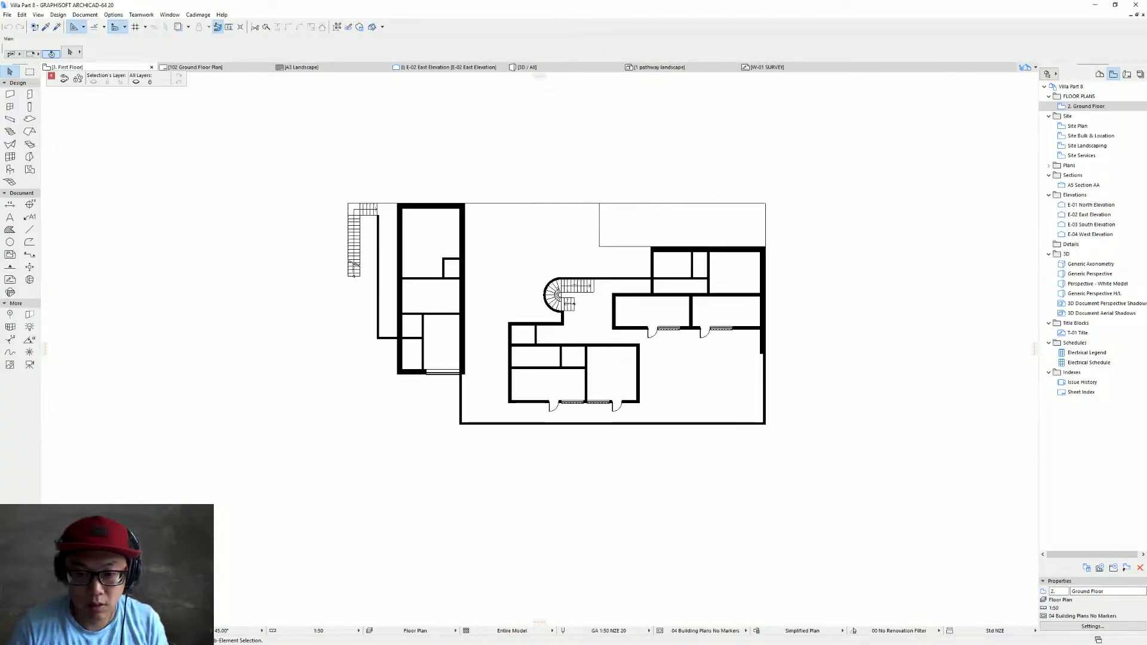
key("alt+Tab")
middle_click_drag(582, 443, 424, 515, "shift")
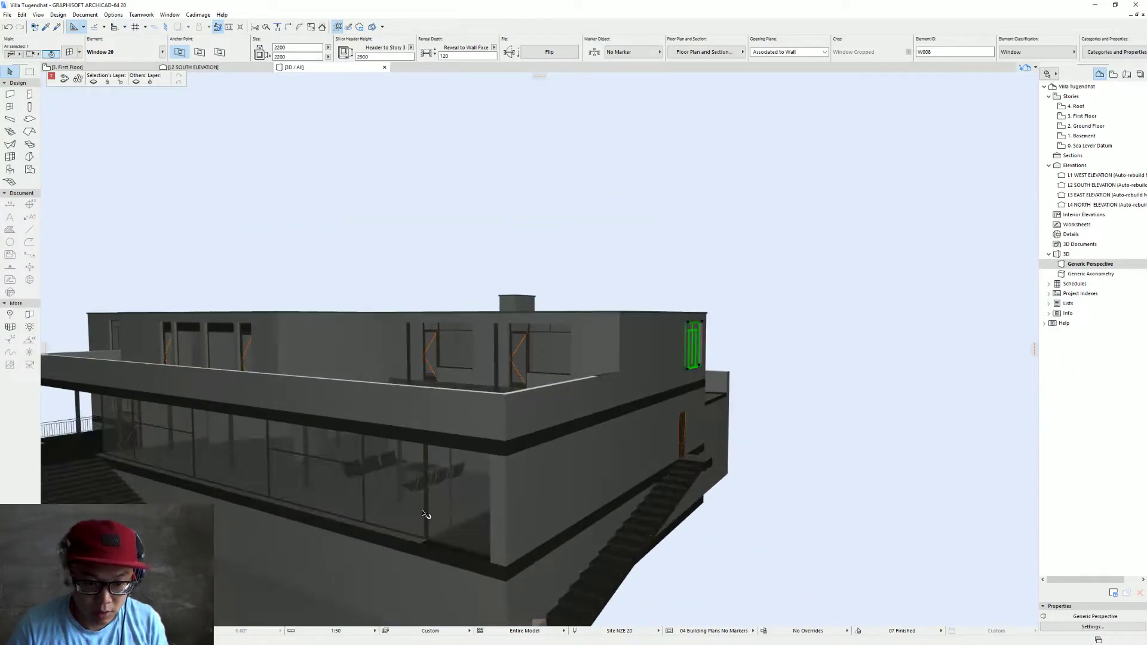
left_click(223, 471, "alt")
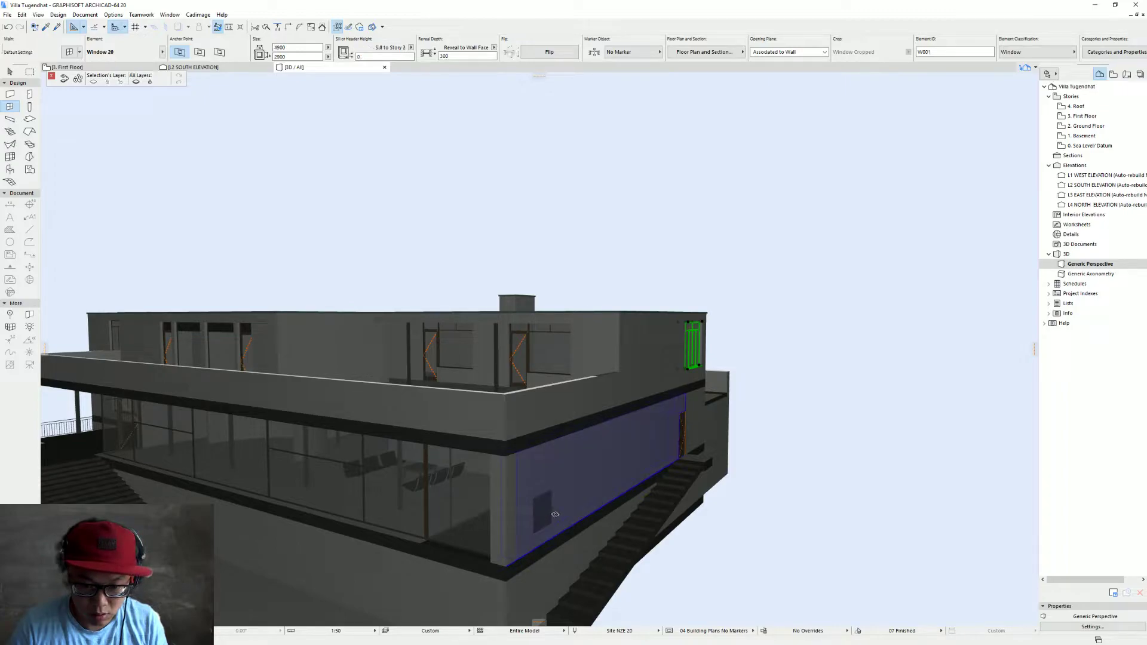
left_click(571, 521)
mouse_move(631, 554)
middle_mouse_down("shift")
mouse_move(703, 572)
mouse_move(691, 525)
mouse_move(618, 554)
middle_mouse_up("shift")
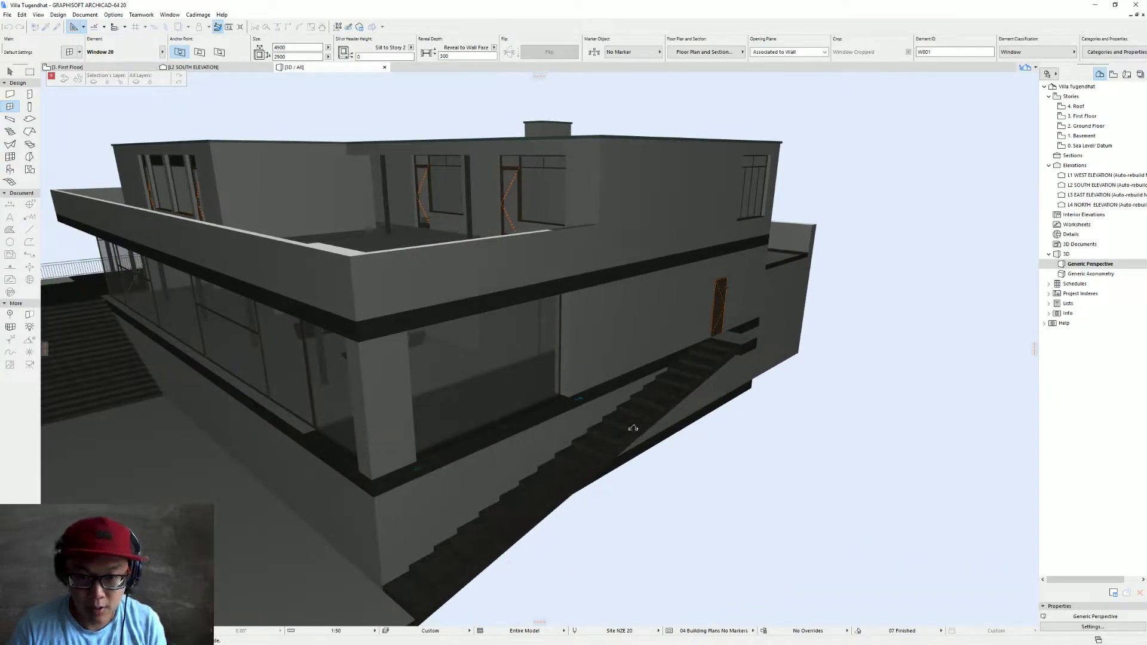
Go to the Ground Floor plan, undo the window placement in the outer side wall and check the wall in 3D
key("F2")
scroll(667, 323, "down", 4)
middle_click_drag(667, 323, 526, 70)
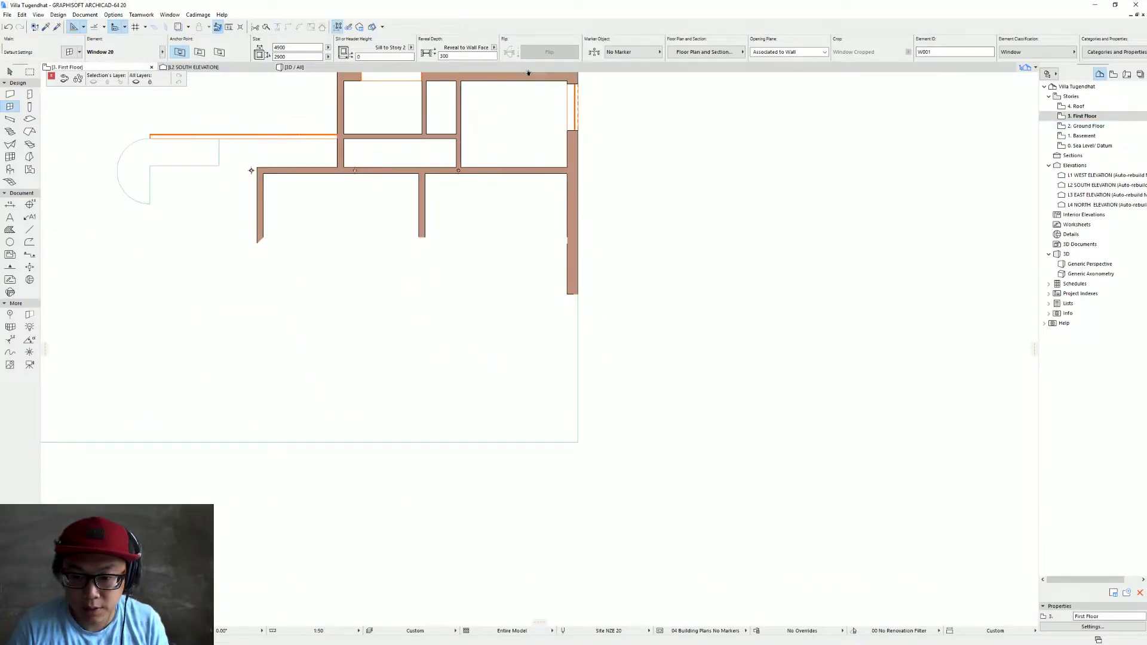
double_click(1072, 126)
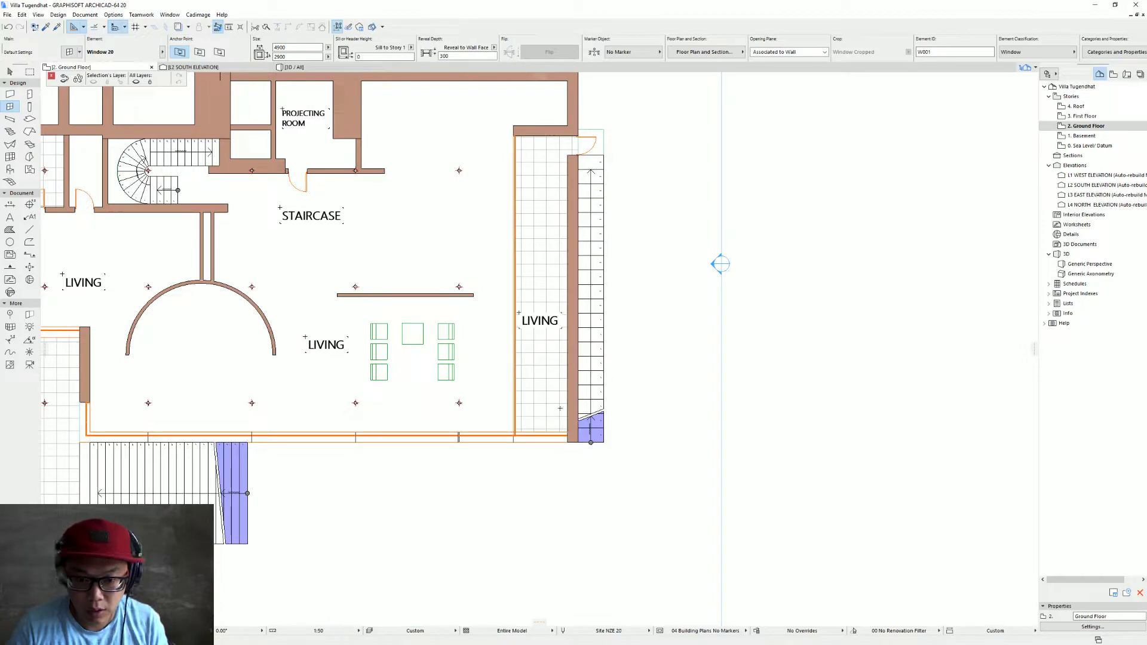
key("Escape")
left_click_drag(571, 393, 665, 393)
key("ctrl+z")
key("F3")
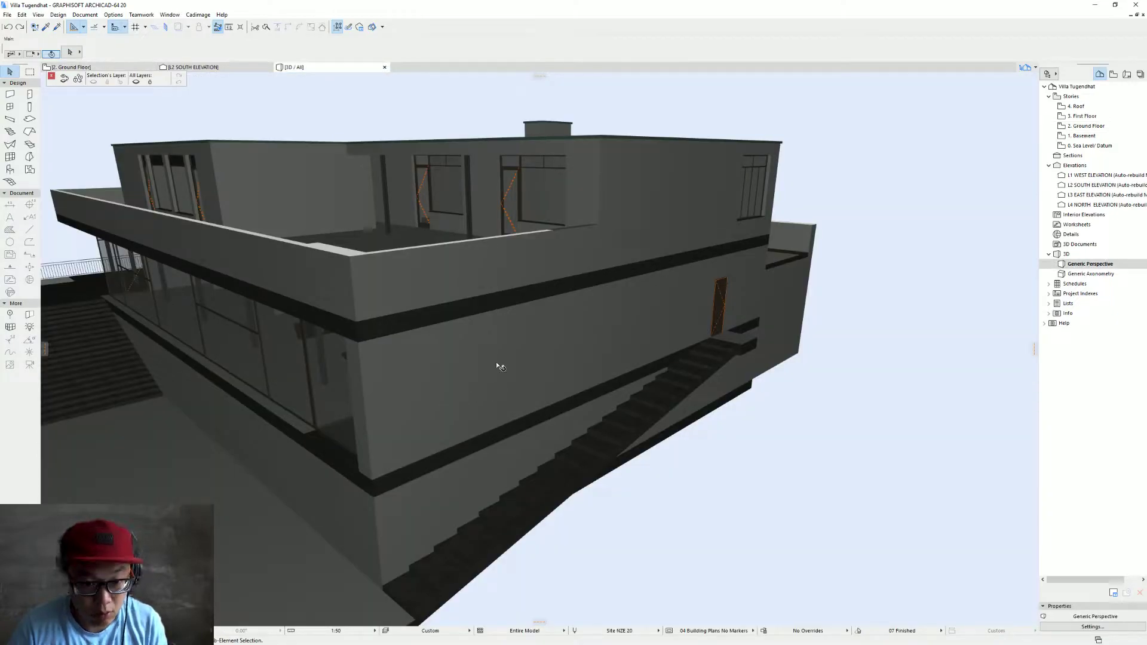
On the Ground Floor plan, pick up the inner glazing's settings and place a 14200 by 2900 Cadimage Window in the outer side wall
key("F2")
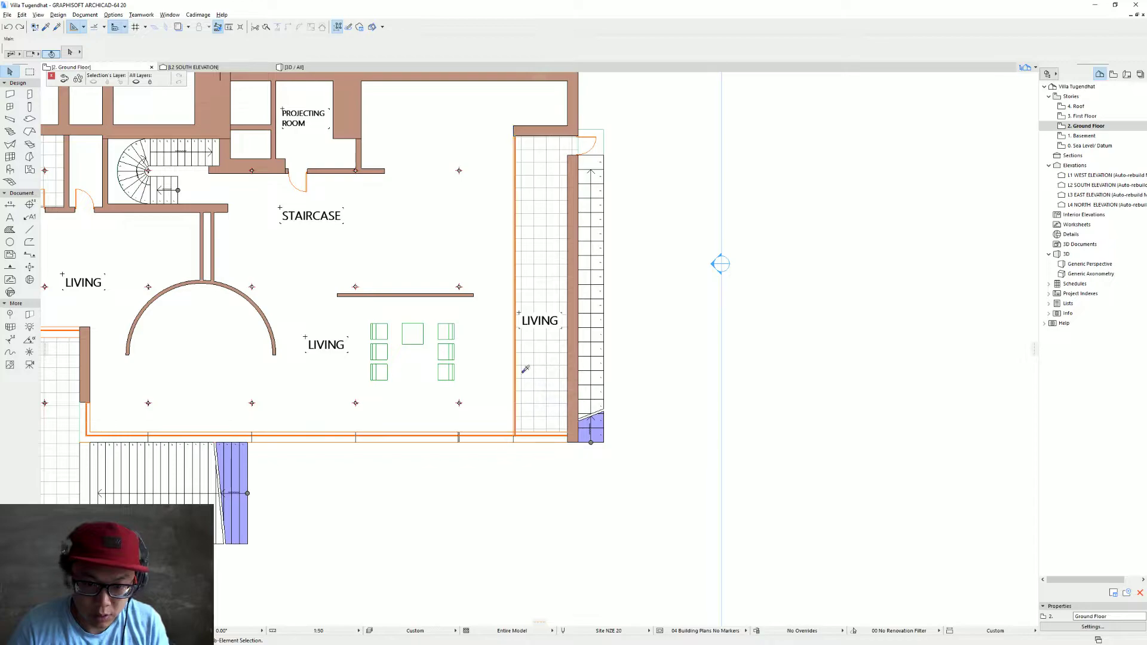
left_click(516, 134)
left_click(515, 132, "alt")
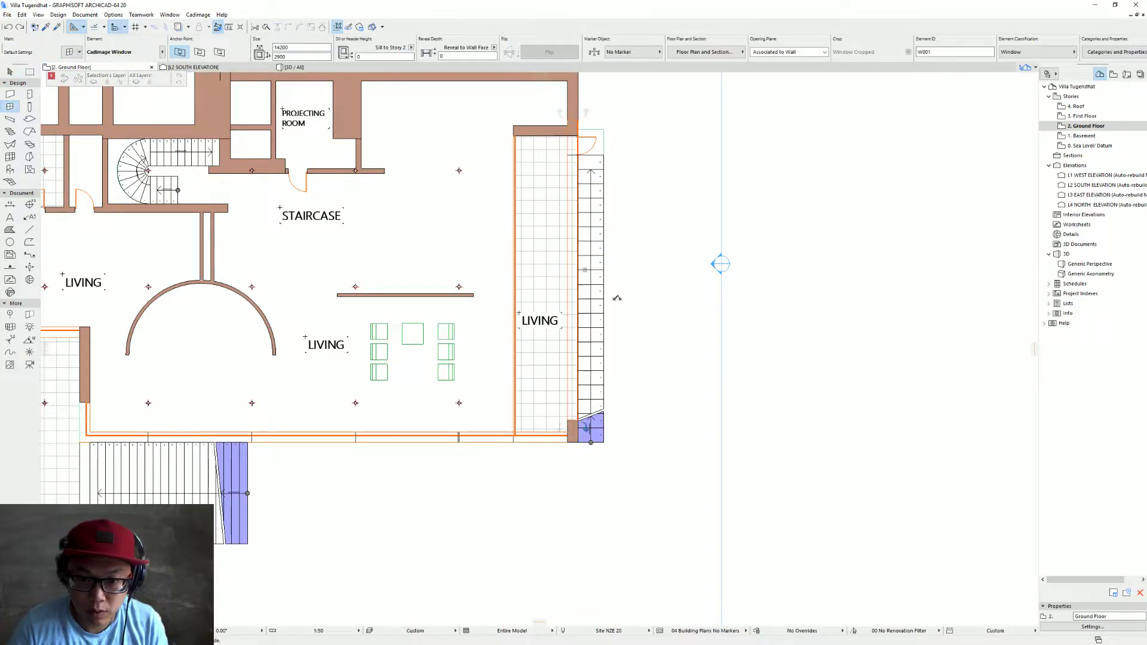
key("Escape")
Stretch the new window's door-side end back to the jamb at the head of the outer stair, making it 12540 wide
left_click(578, 121)
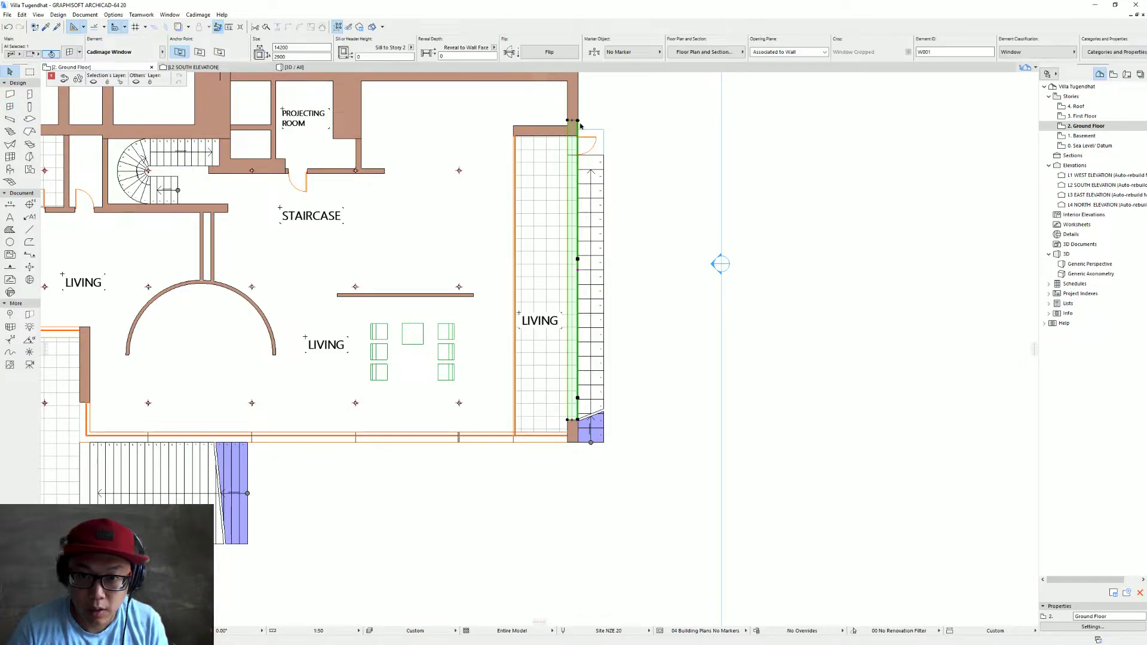
left_click(578, 121)
scroll(555, 144, "up", 5)
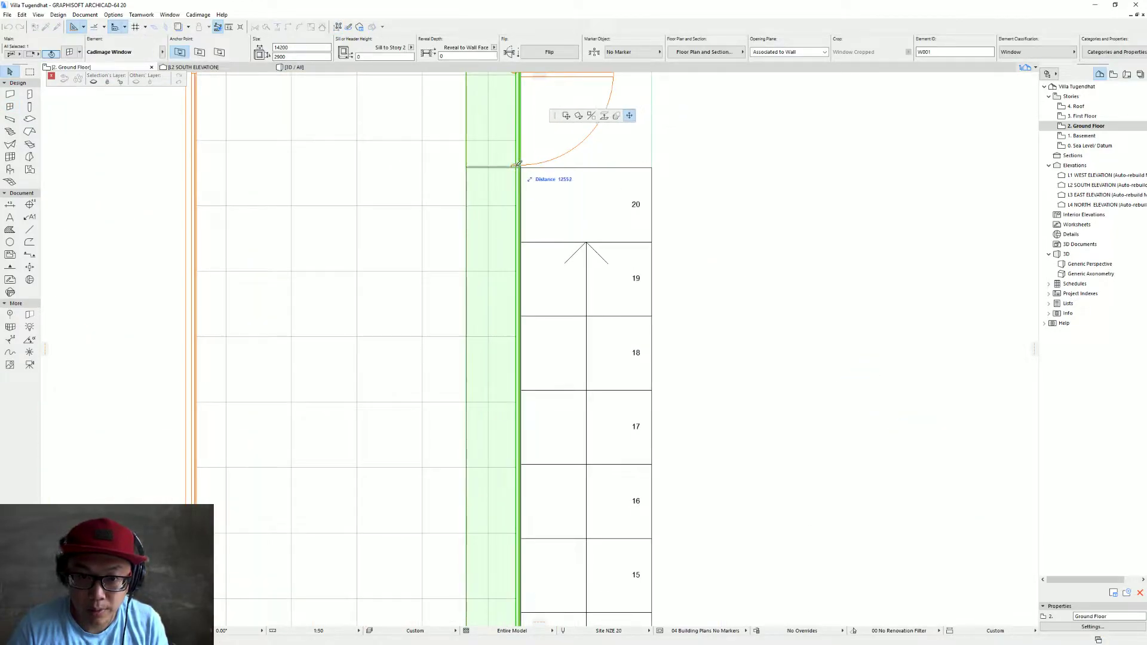
left_click(521, 165)
scroll(521, 168, "down", 4)
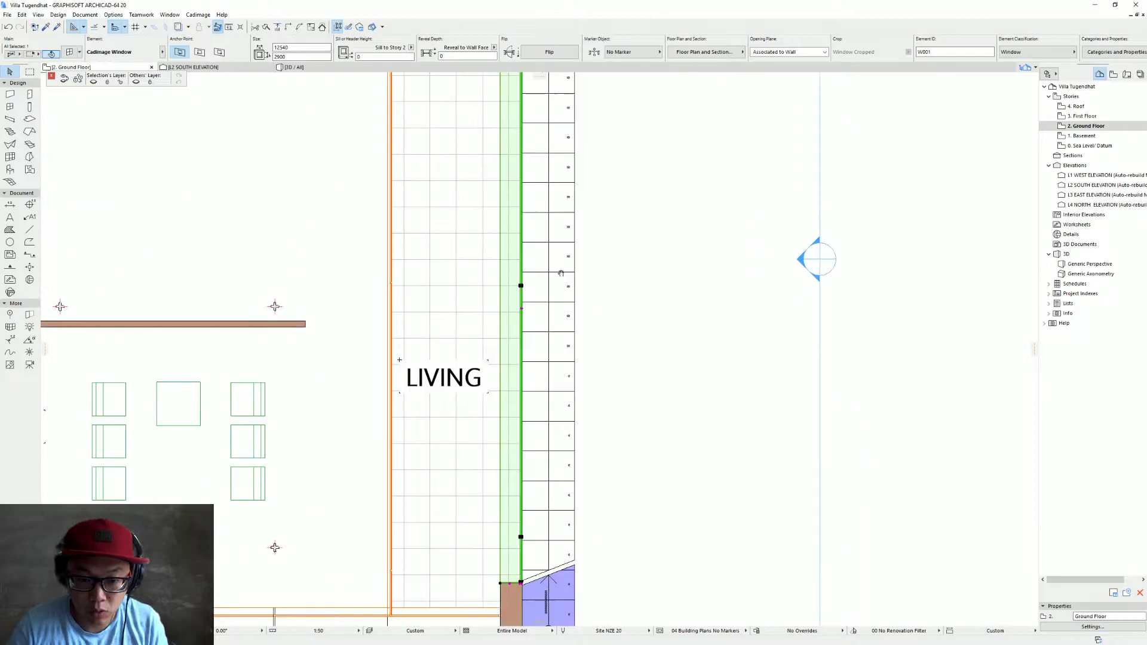
Stretch the window's garden-side end to the end of the outer side wall and check the glazing in 3D
scroll(502, 496, "up", 1)
middle_click_drag(504, 525, 513, 287)
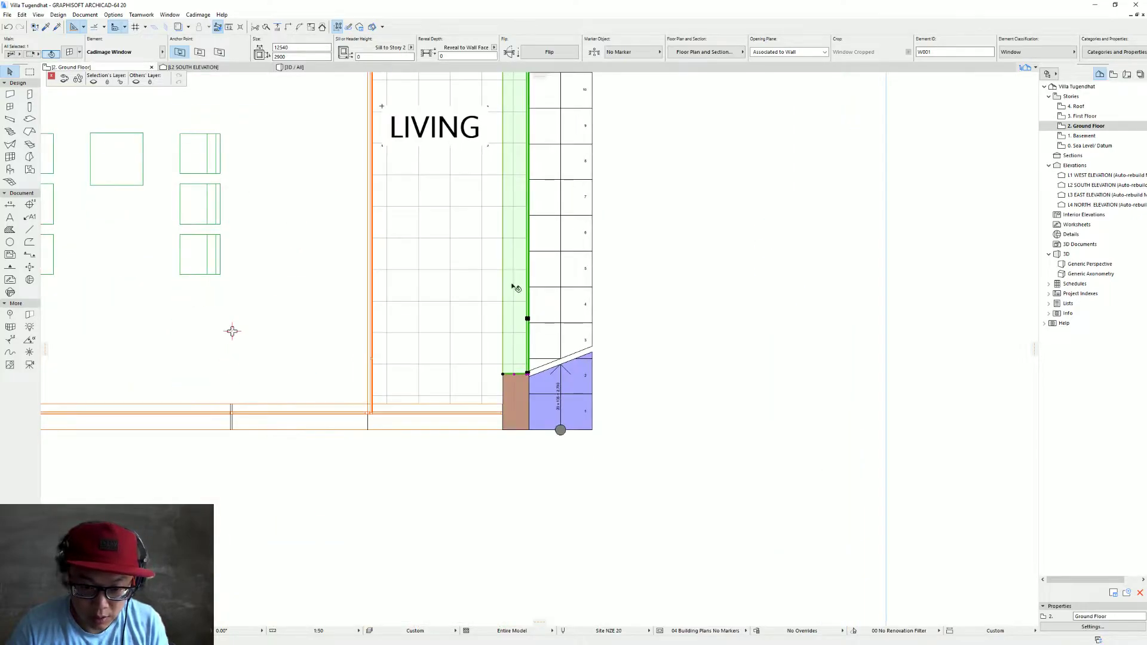
left_click(527, 373)
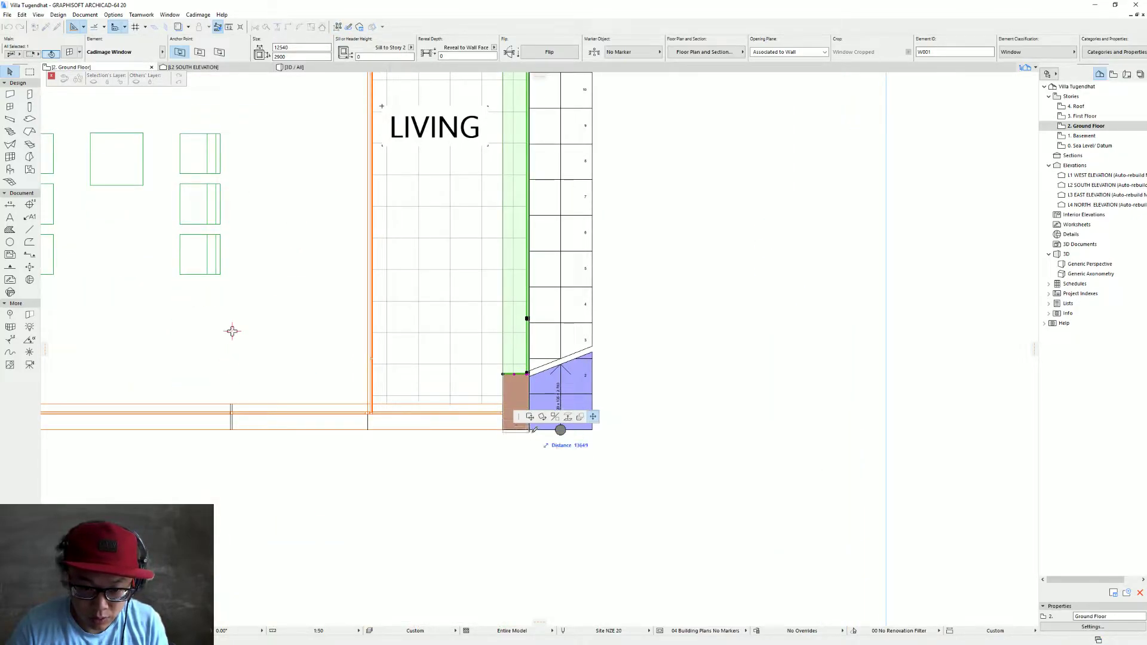
left_click(532, 427)
left_click(494, 418)
key("F3")
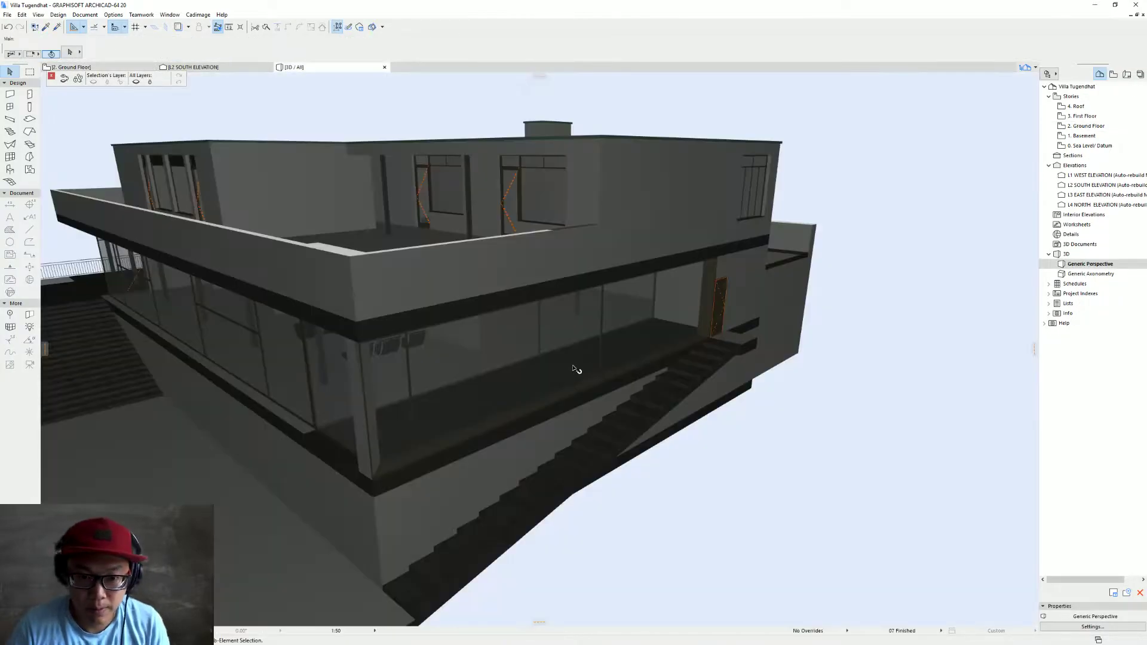
mouse_move(387, 463)
middle_mouse_down("shift")
mouse_move(335, 421)
mouse_move(202, 381)
mouse_move(298, 456)
mouse_move(468, 416)
mouse_move(406, 476)
middle_mouse_up("shift")
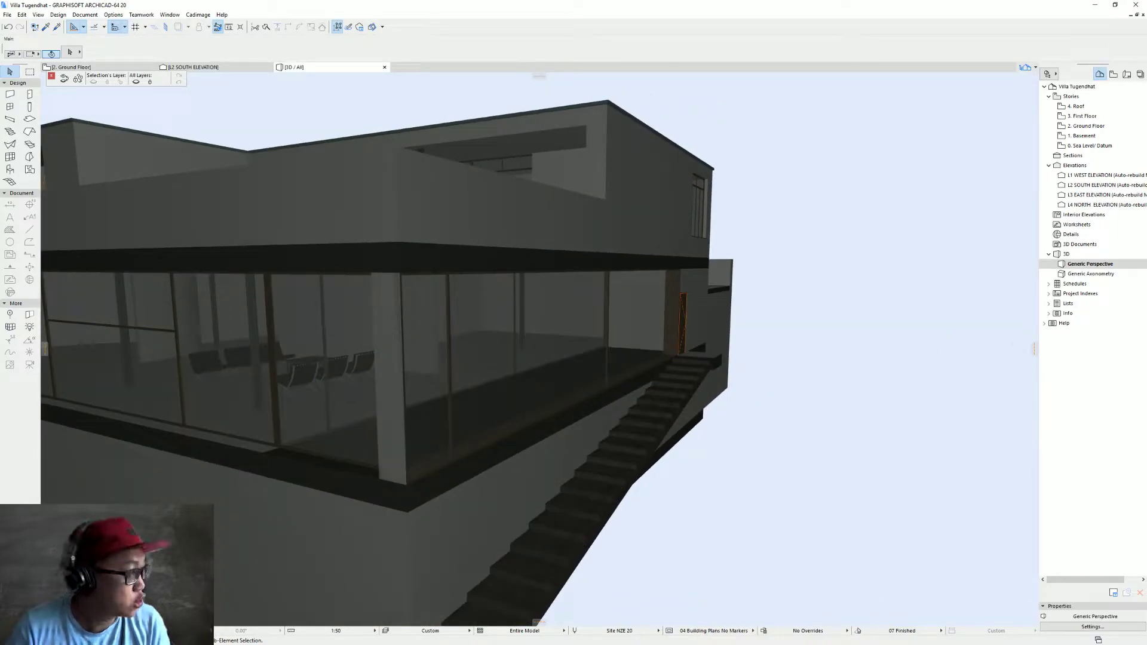
Switch to the Street View reference and examine the side facade's ground-floor glazing, then return to the ARCHICAD model
key("alt+Tab")
left_click_drag(441, 407, 443, 392)
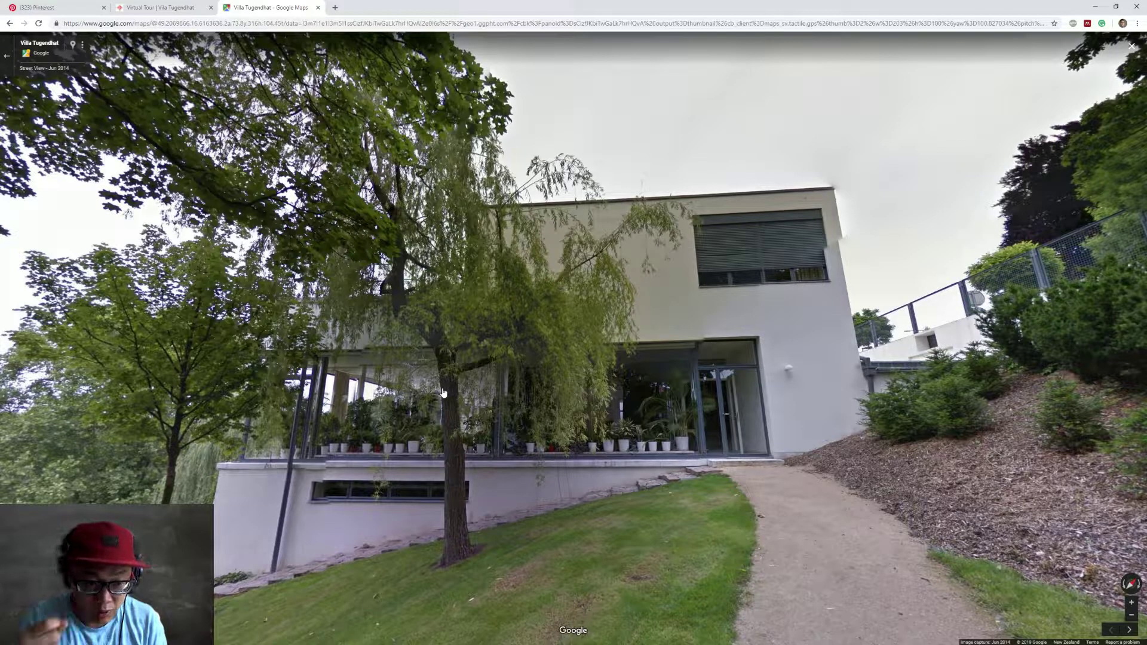
key("alt+Tab")
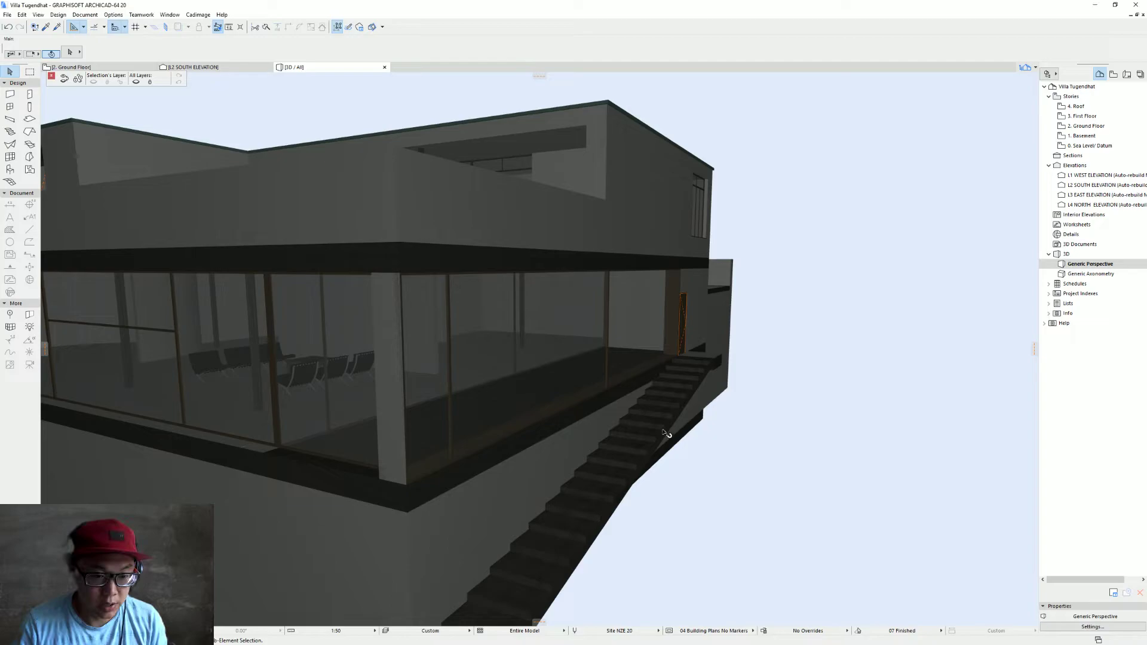
On the Ground Floor plan, check the outer side window's narrow end panel against Street View and measure the inner glazing's end panel
key("F2")
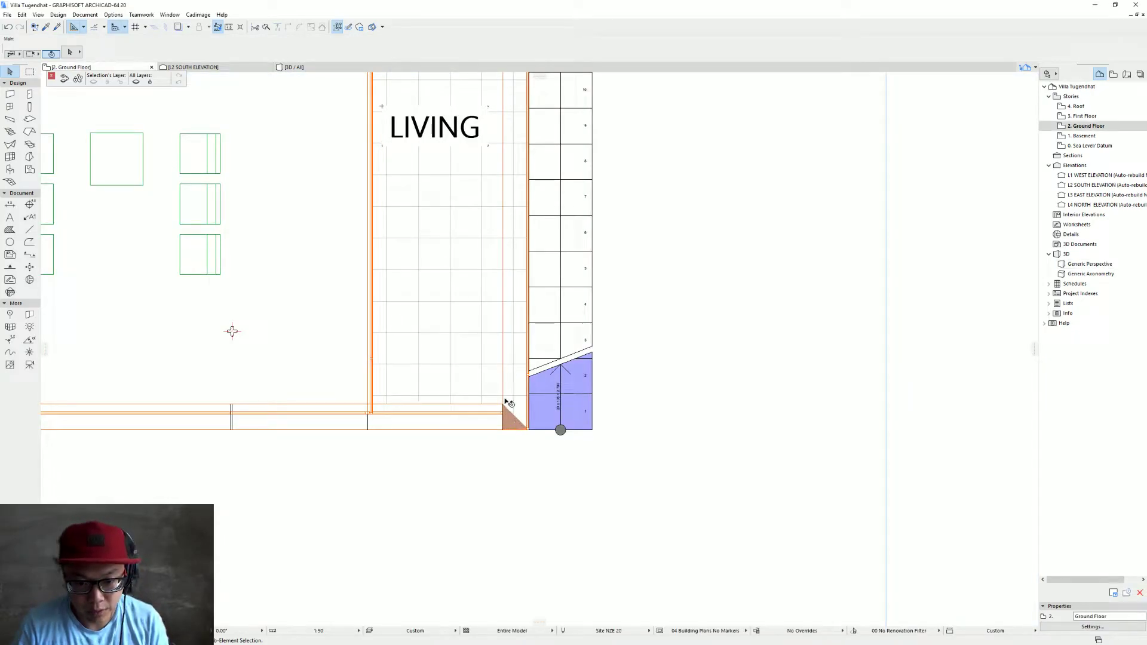
left_click(508, 403)
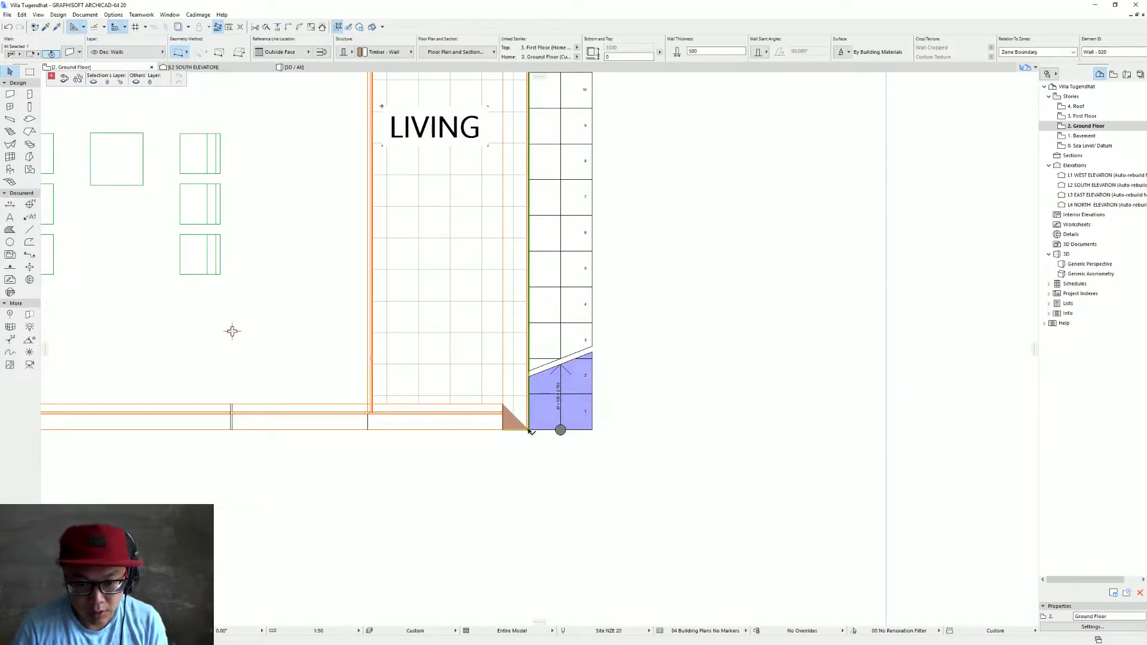
left_click(506, 250)
left_click(506, 250)
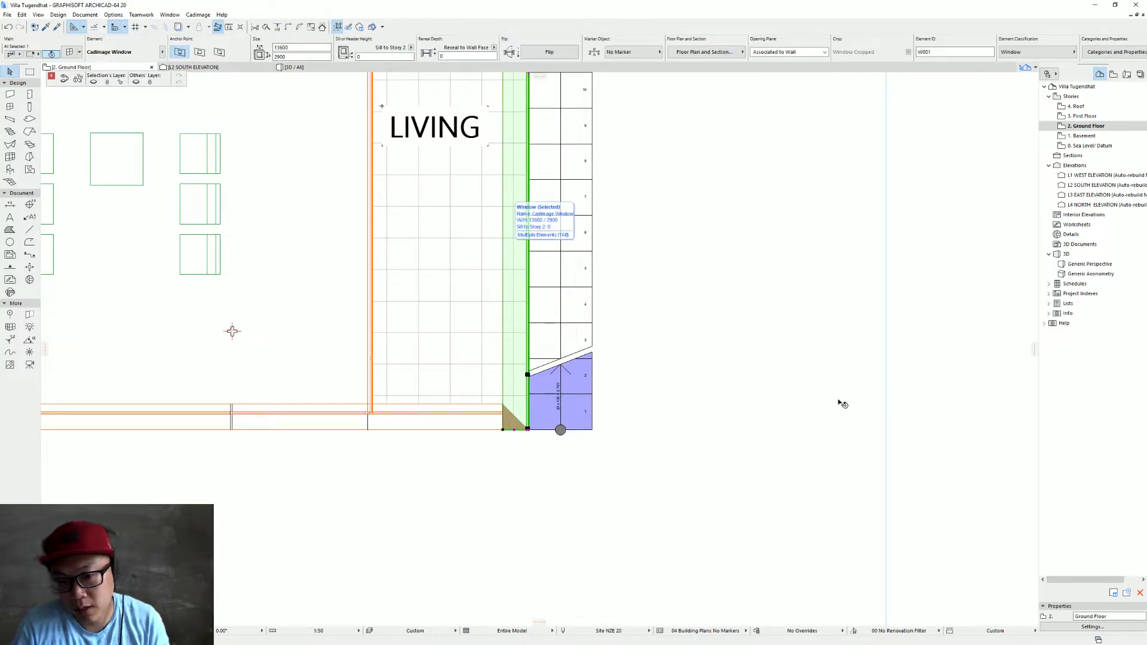
key("ctrl+t")
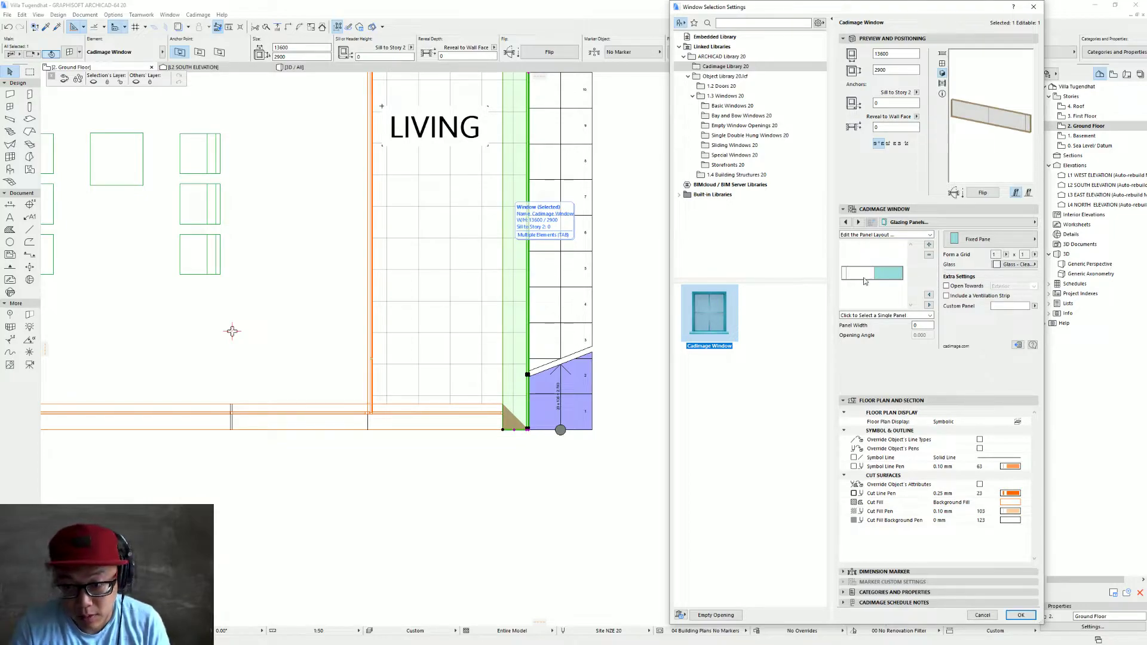
left_click(844, 275)
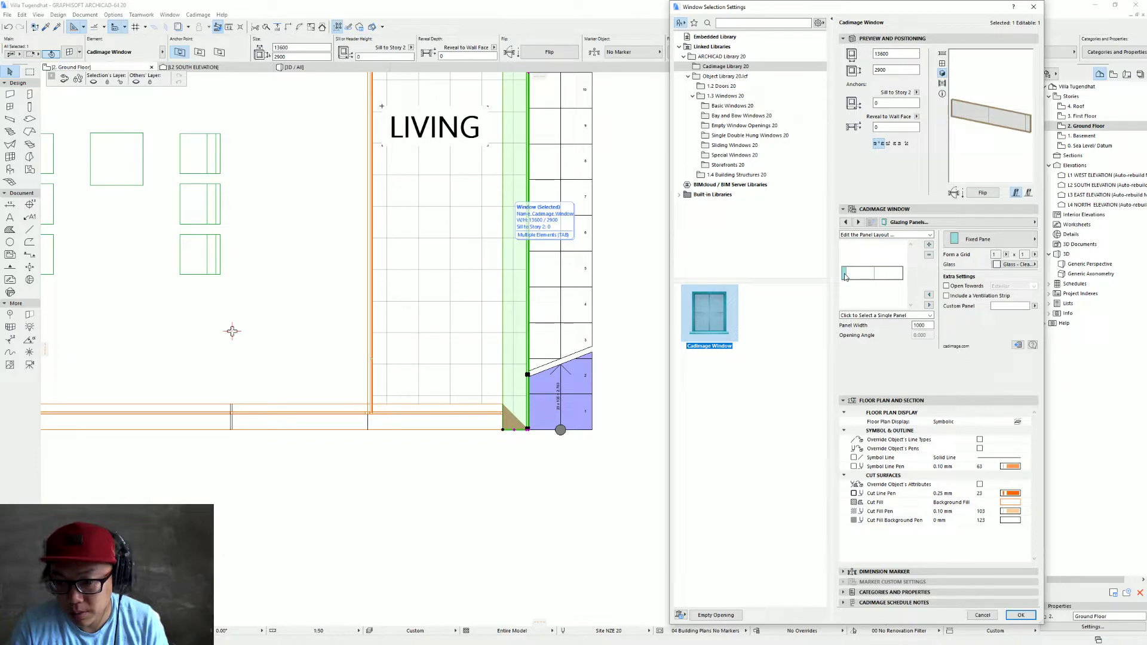
key("alt+Tab")
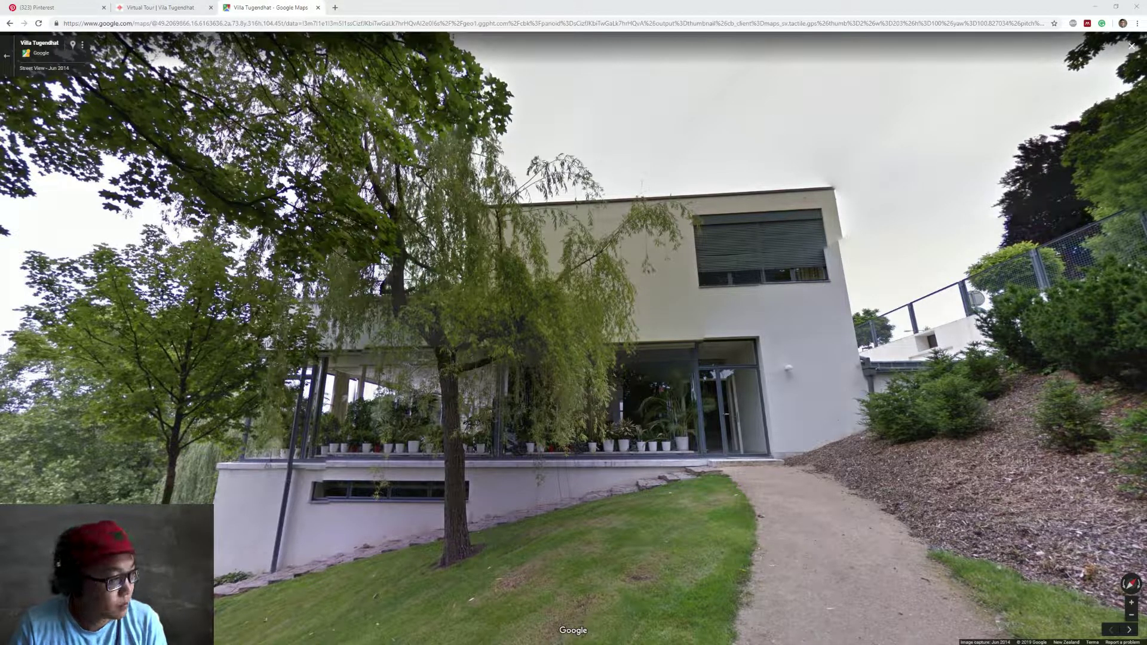
key("alt+Tab")
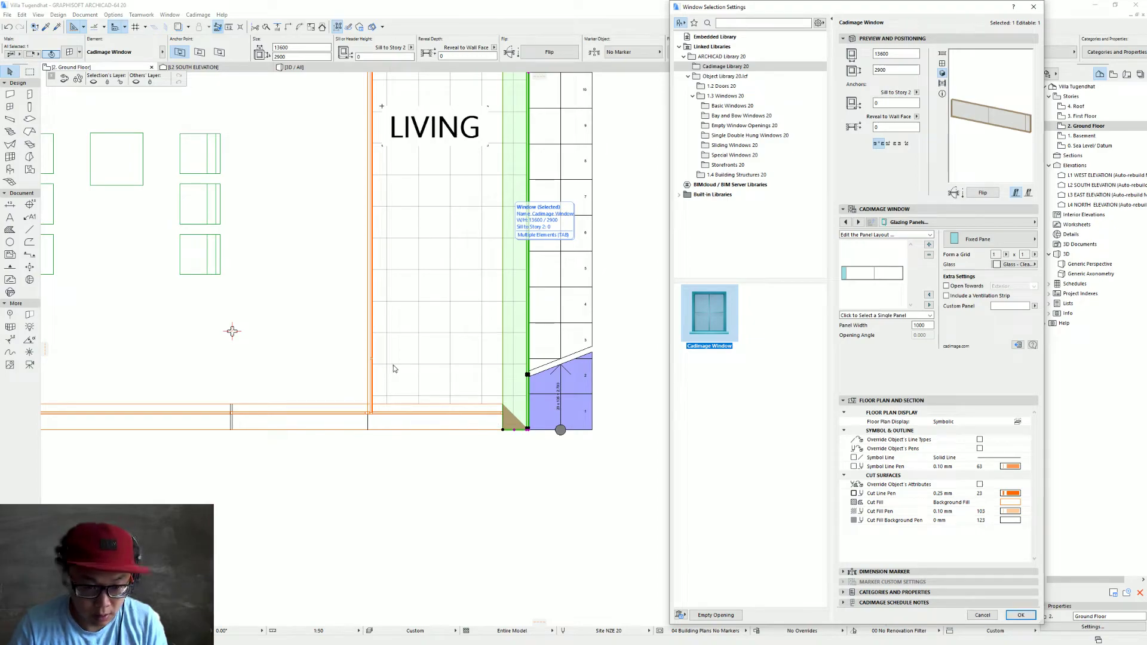
key("Escape")
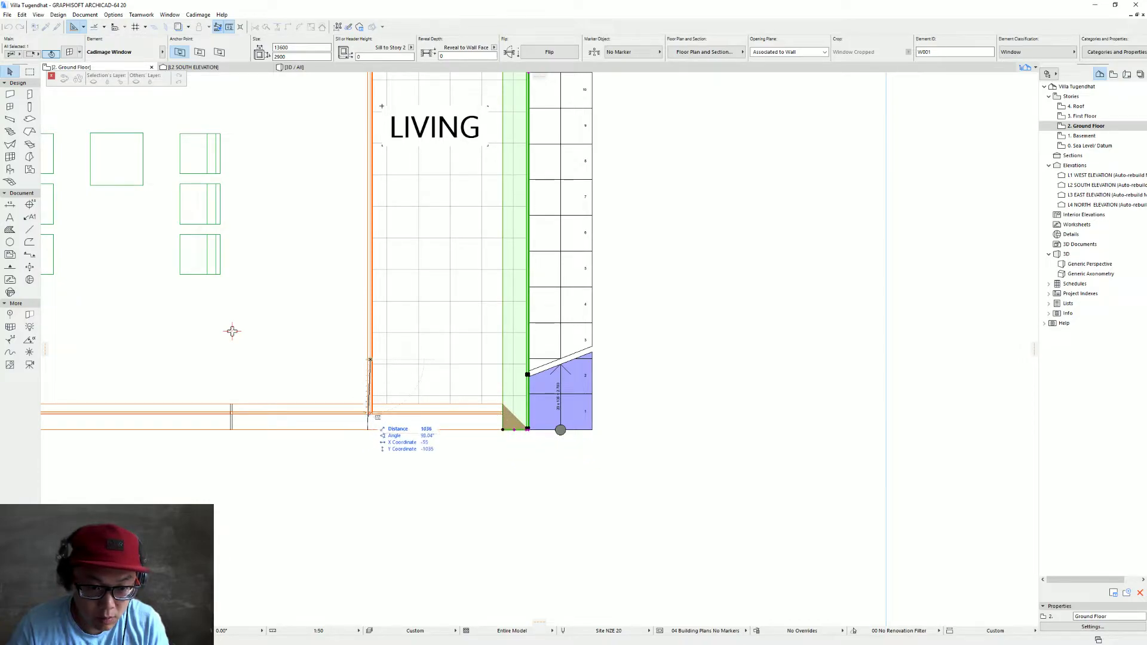
key("Escape")
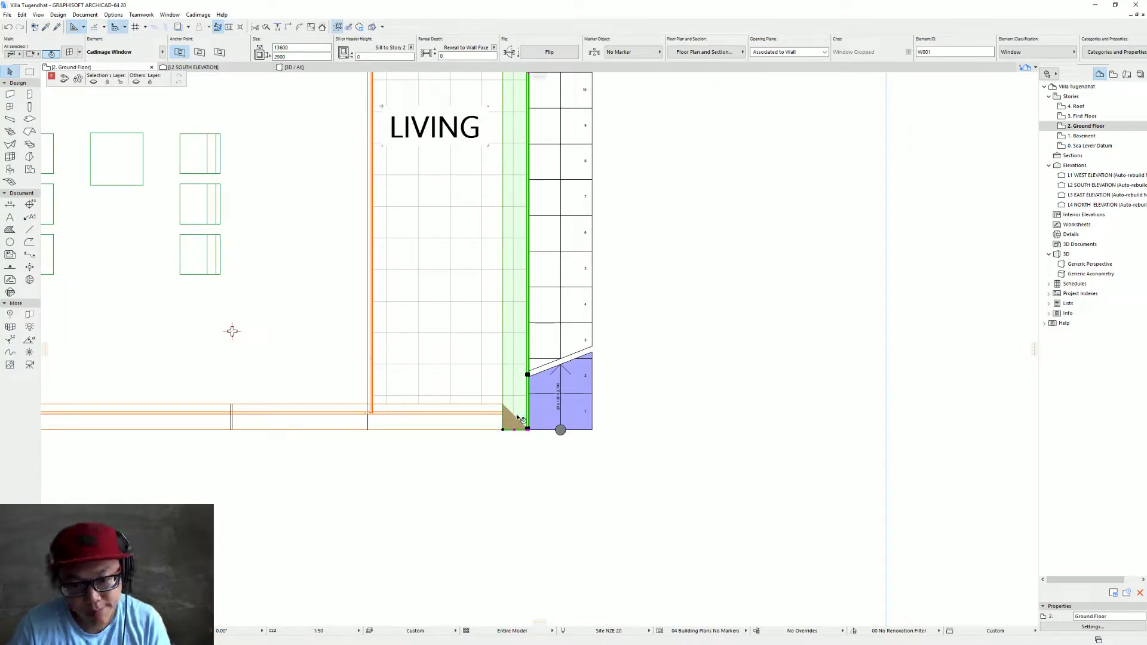
Try moving the outer side window along its wall to align its garden-side end with the front glazing line
key("ctrl+d")
left_click(503, 430)
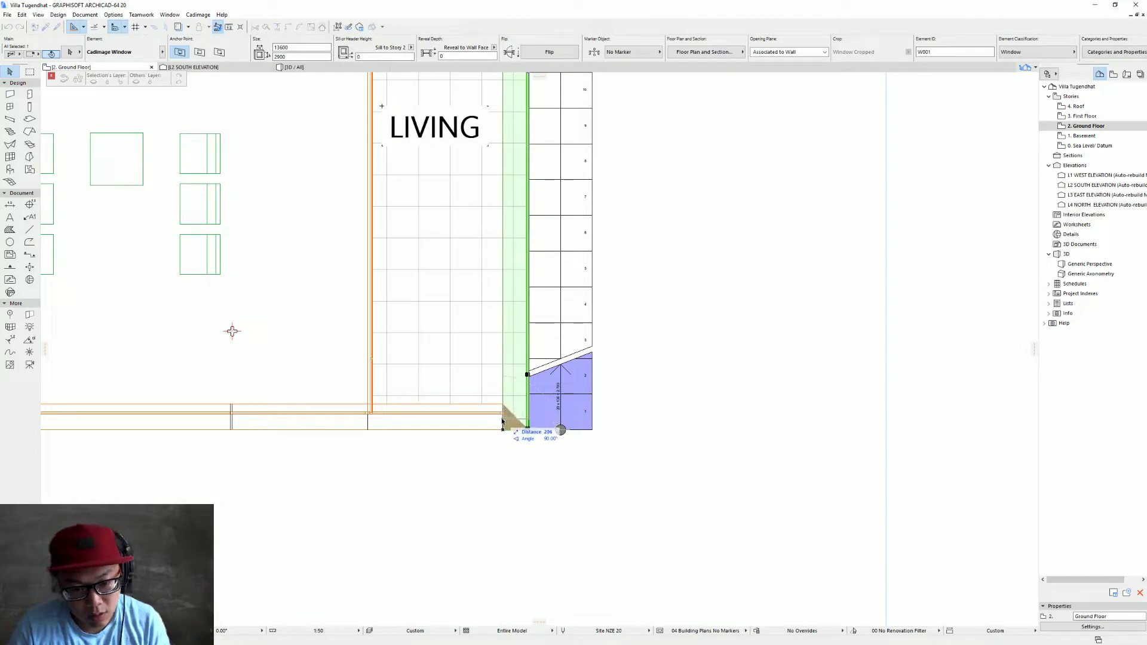
left_click(503, 415)
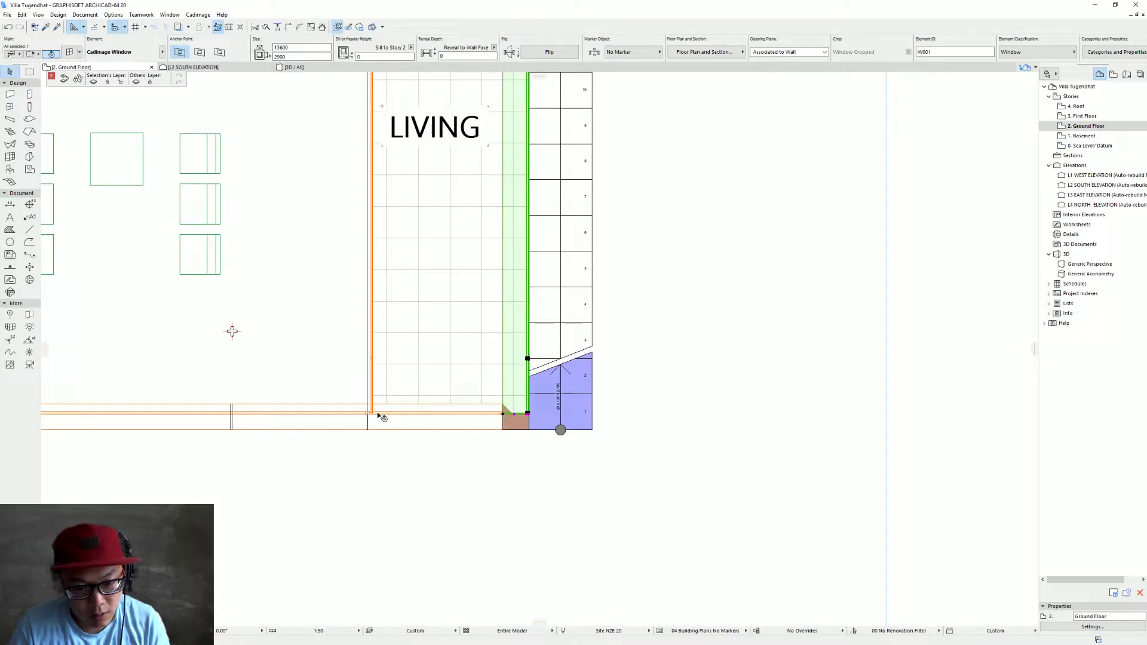
In the outer side window's Join Adjacent settings, set the left jamb to Corner Post and keep the right jamb as Frame
left_click(562, 397)
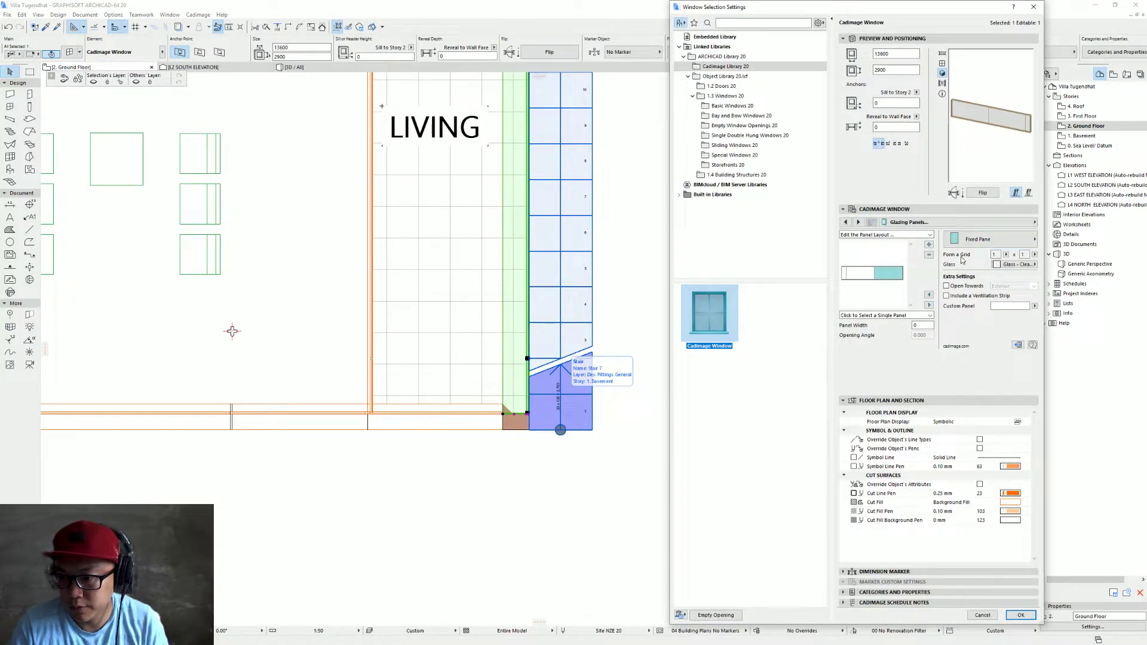
left_click(957, 226)
left_click(1095, 273)
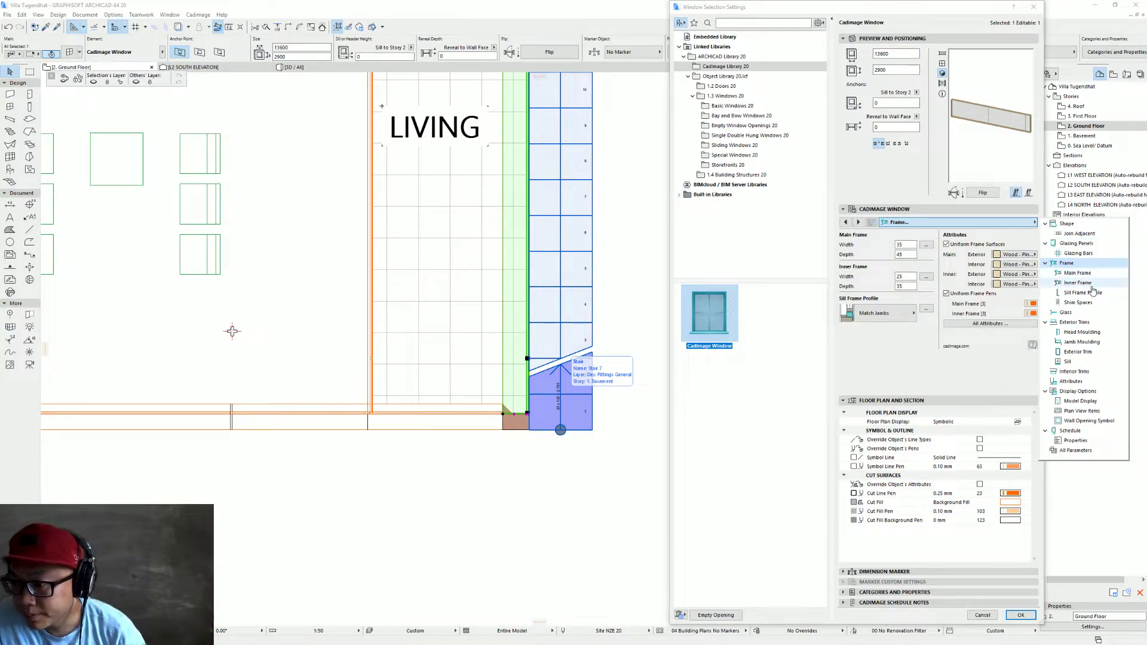
left_click(1105, 234)
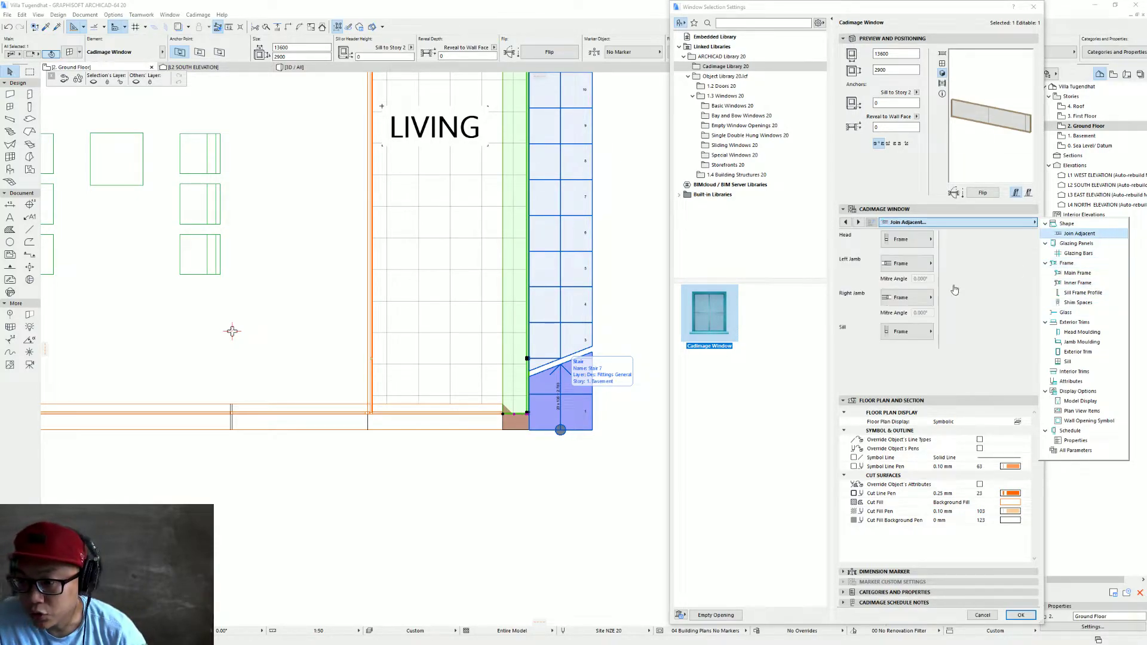
left_click(919, 302)
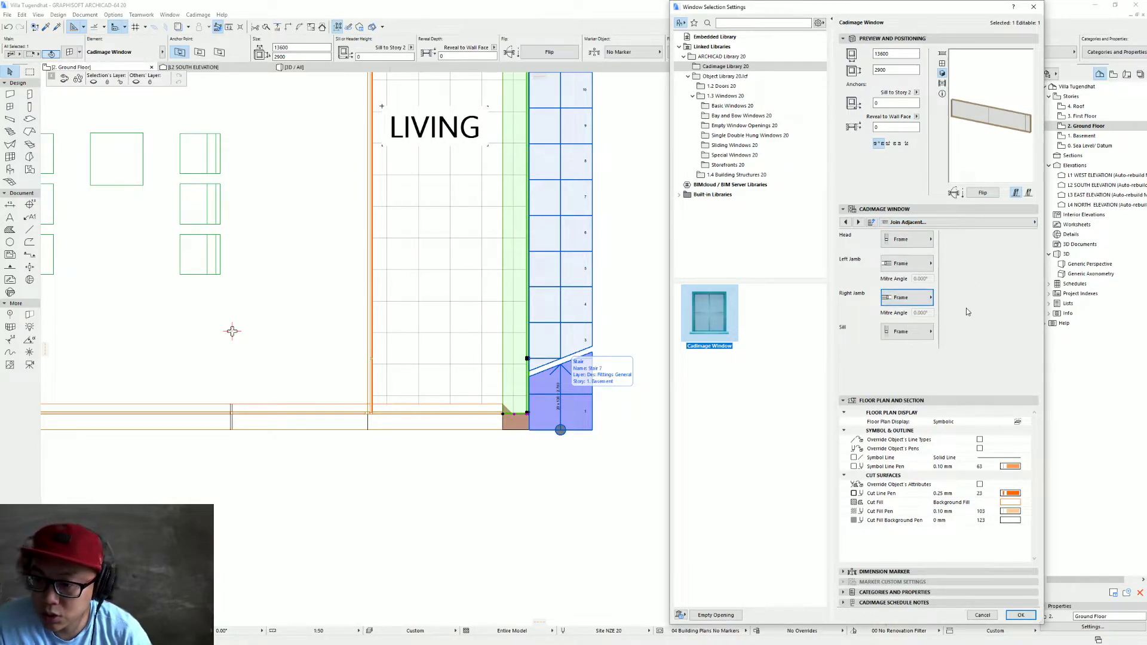
left_click(929, 302)
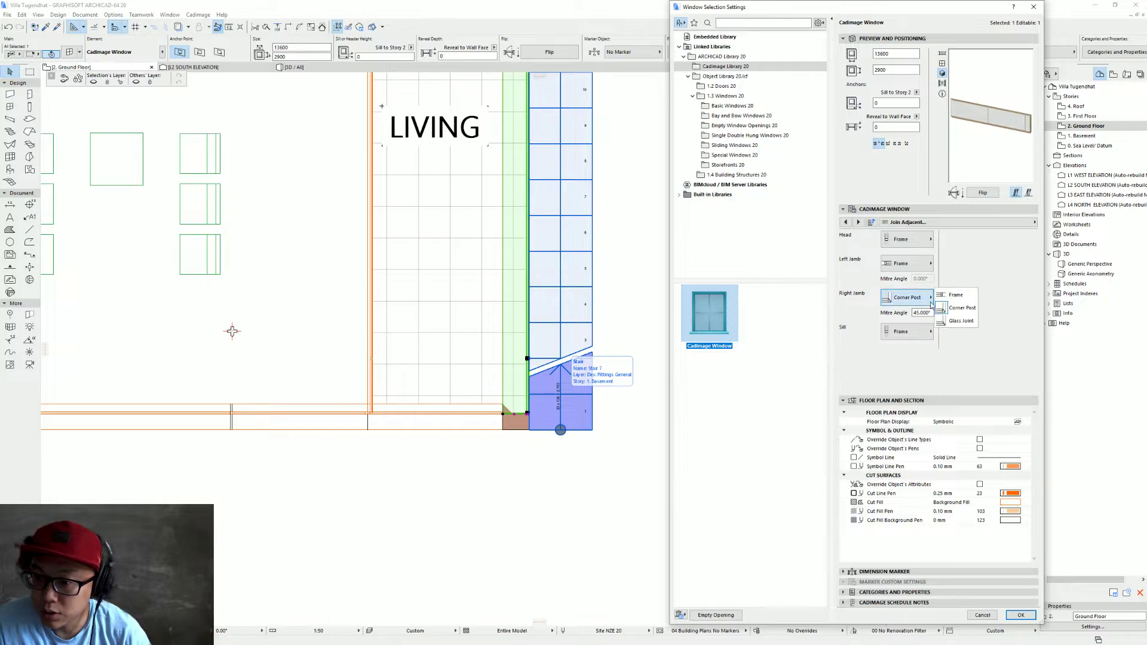
left_click(923, 268)
left_click(923, 268)
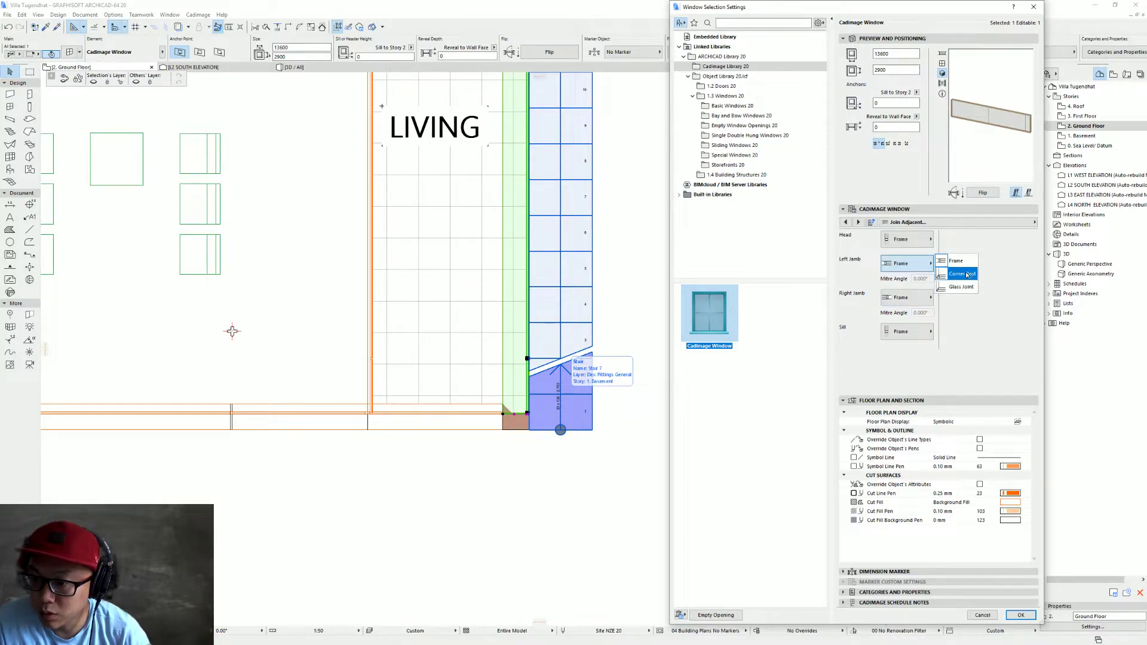
left_click(966, 275)
key("Return")
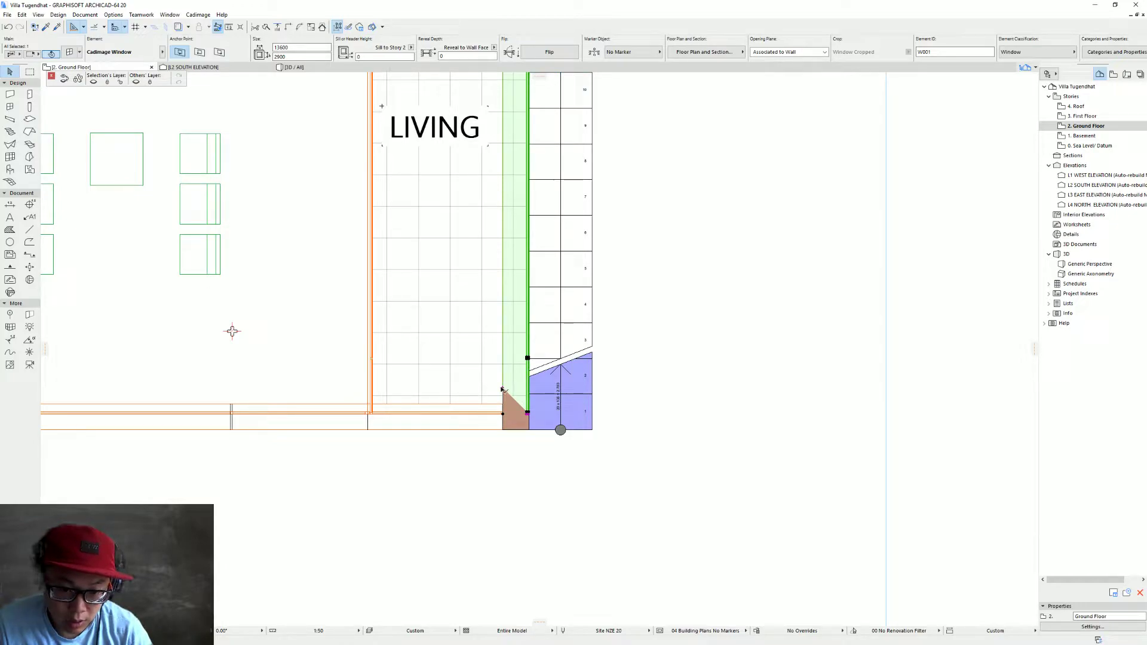
Move the window back to the garden-side end of the outer side wall and check both of its ends
mouse_move(502, 389)
left_mouse_down()
mouse_move(503, 406)
mouse_move(503, 389)
mouse_move(503, 403)
mouse_move(521, 392)
left_mouse_up()
scroll(485, 416, "up", 4)
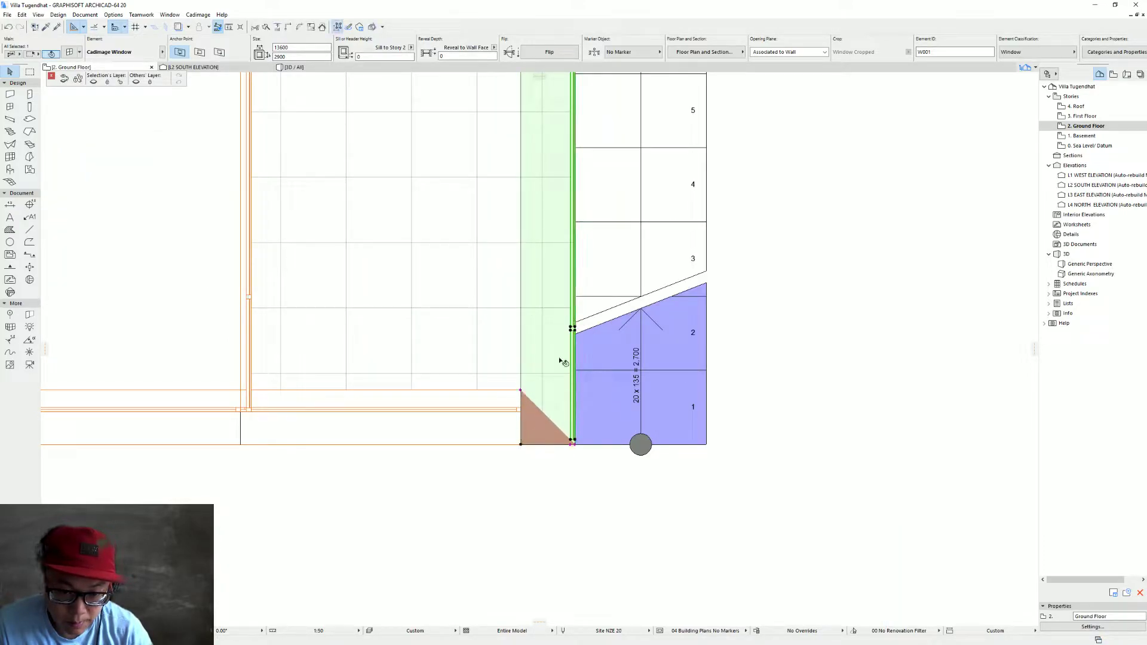
scroll(560, 352, "down", 5)
middle_click_drag(576, 113, 610, 223)
scroll(606, 173, "down", 2)
middle_click_drag(606, 143, 593, 306)
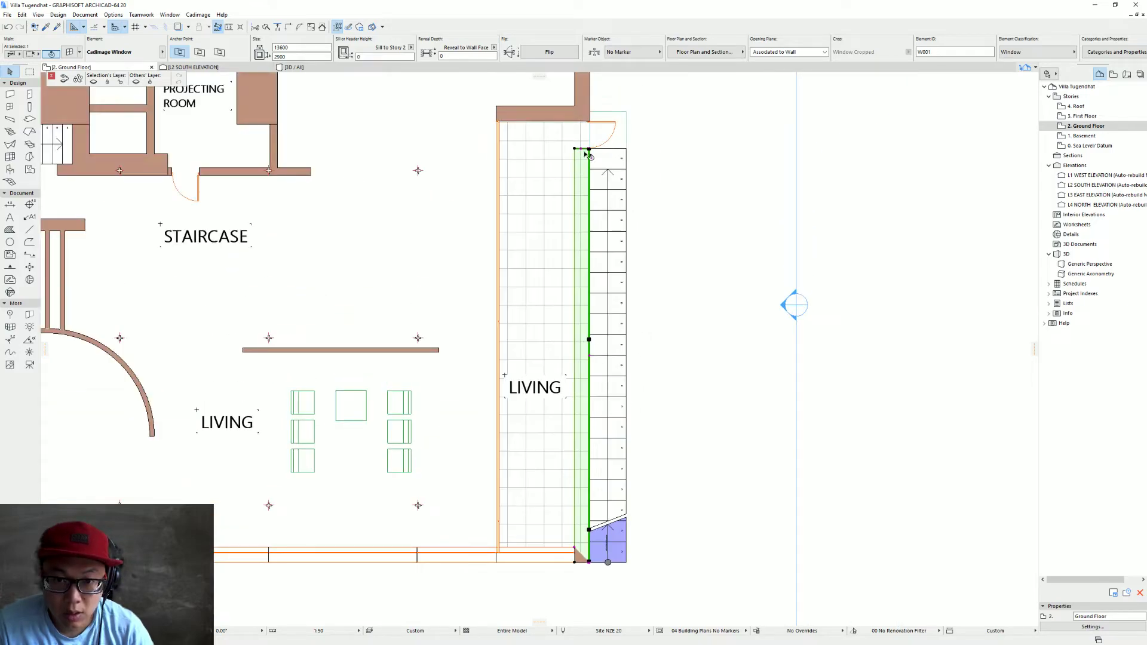
scroll(579, 511, "up", 3)
scroll(525, 396, "up", 4)
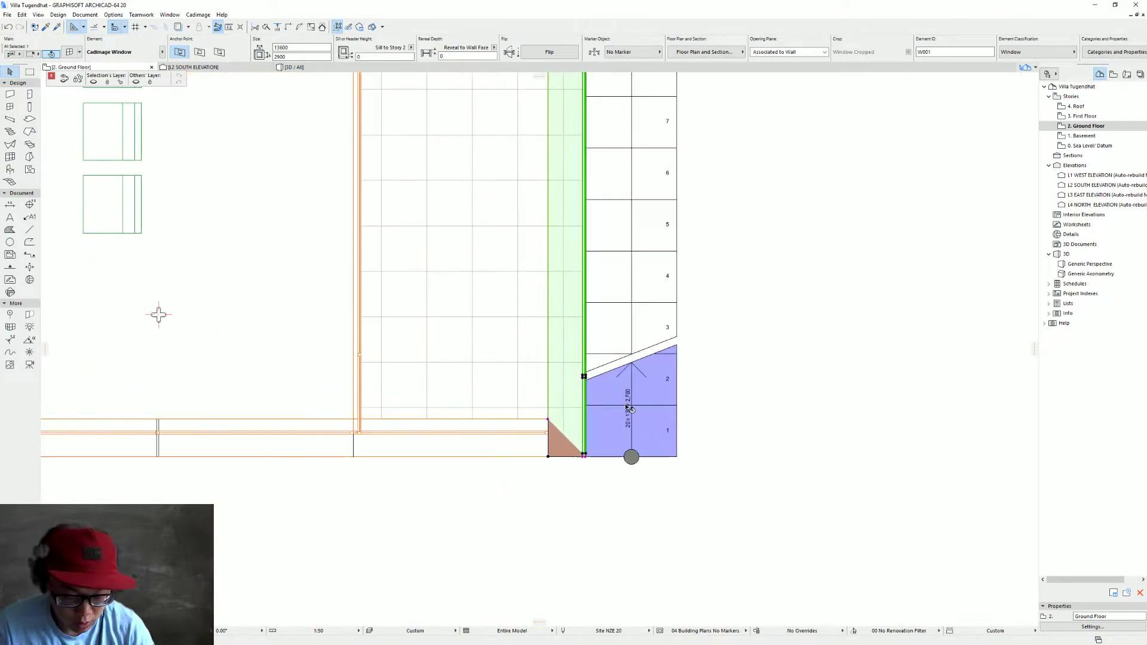
middle_click_drag(575, 423, 619, 439)
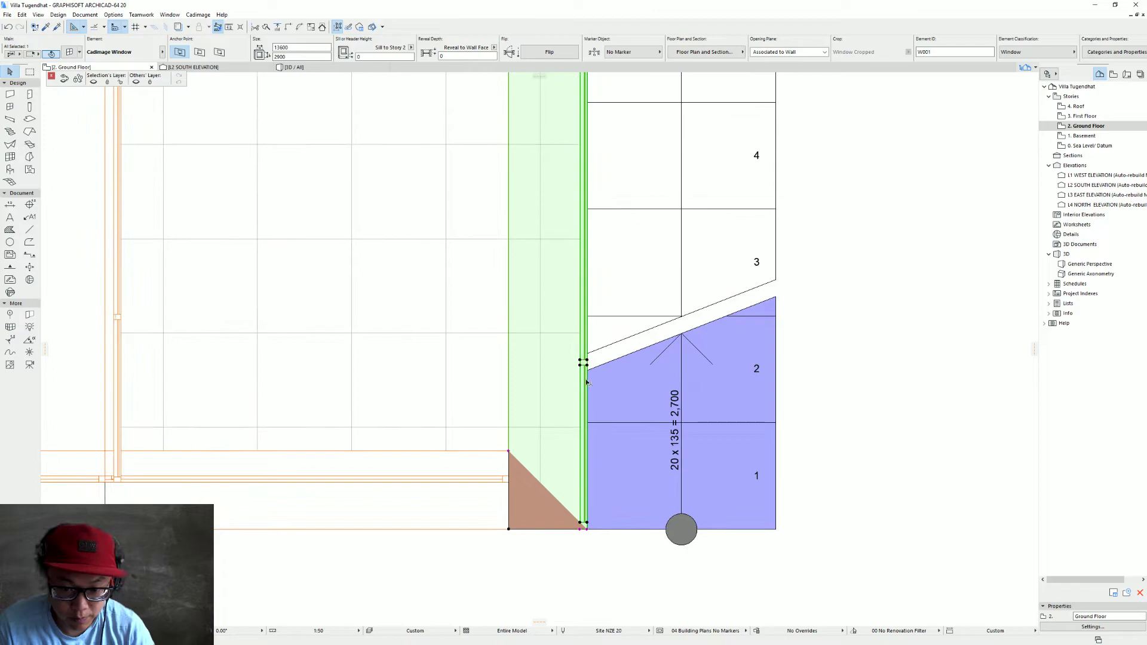
In the outer side window's Glazing Panels settings, set the narrow end panel's width to 1500
key("m")
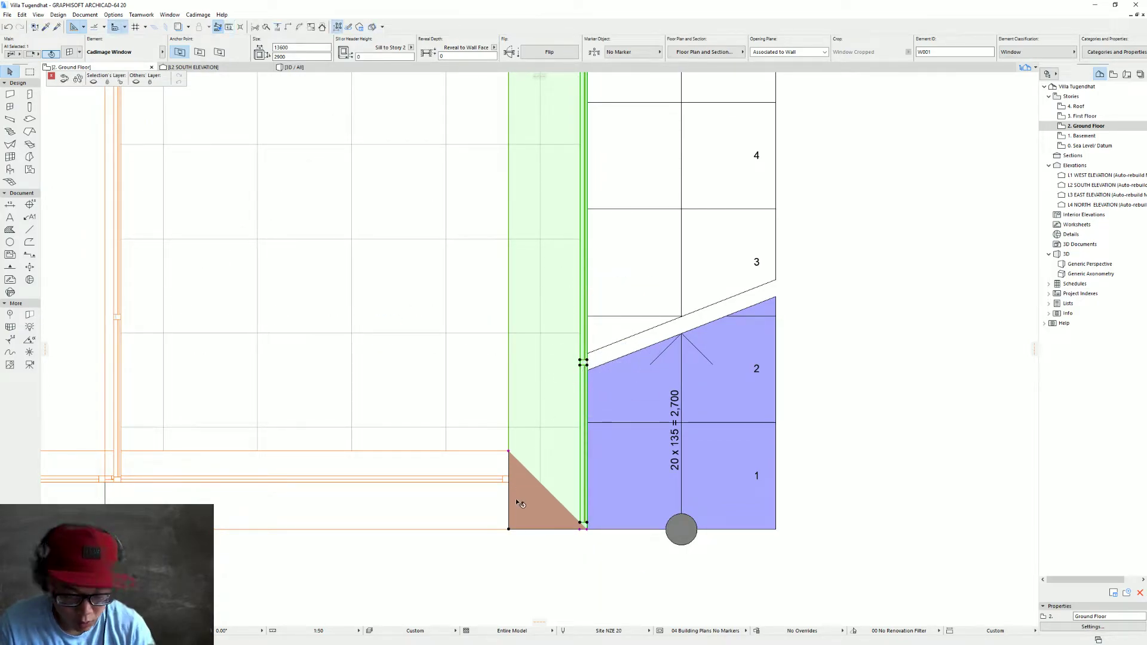
left_click(509, 452)
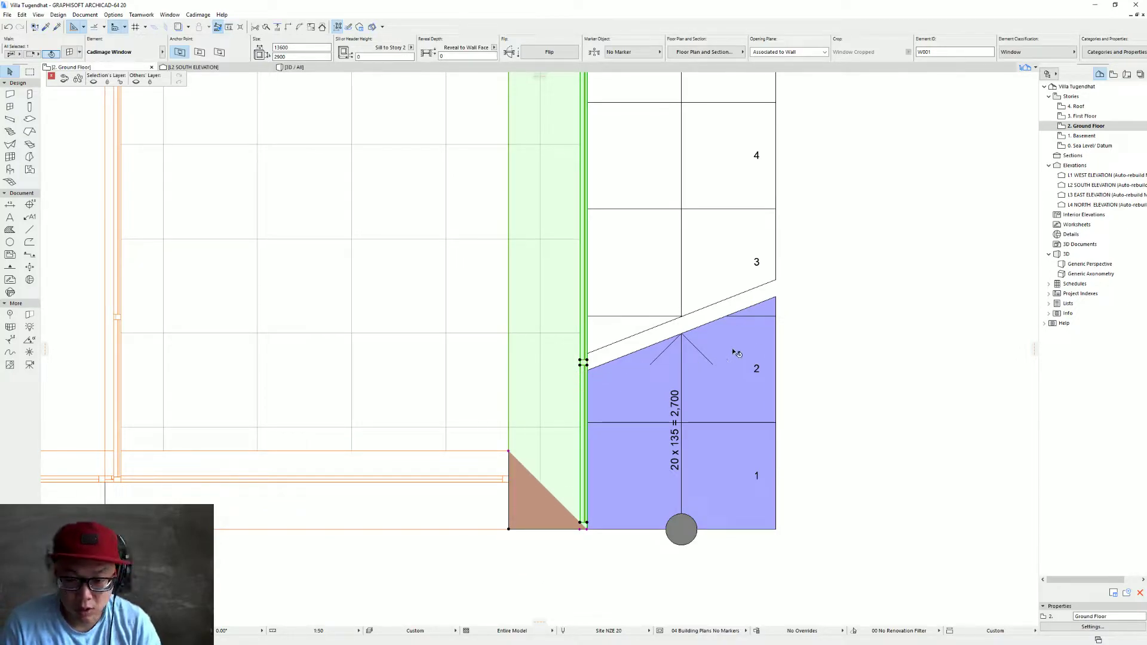
key("ctrl+t")
left_click(1015, 222)
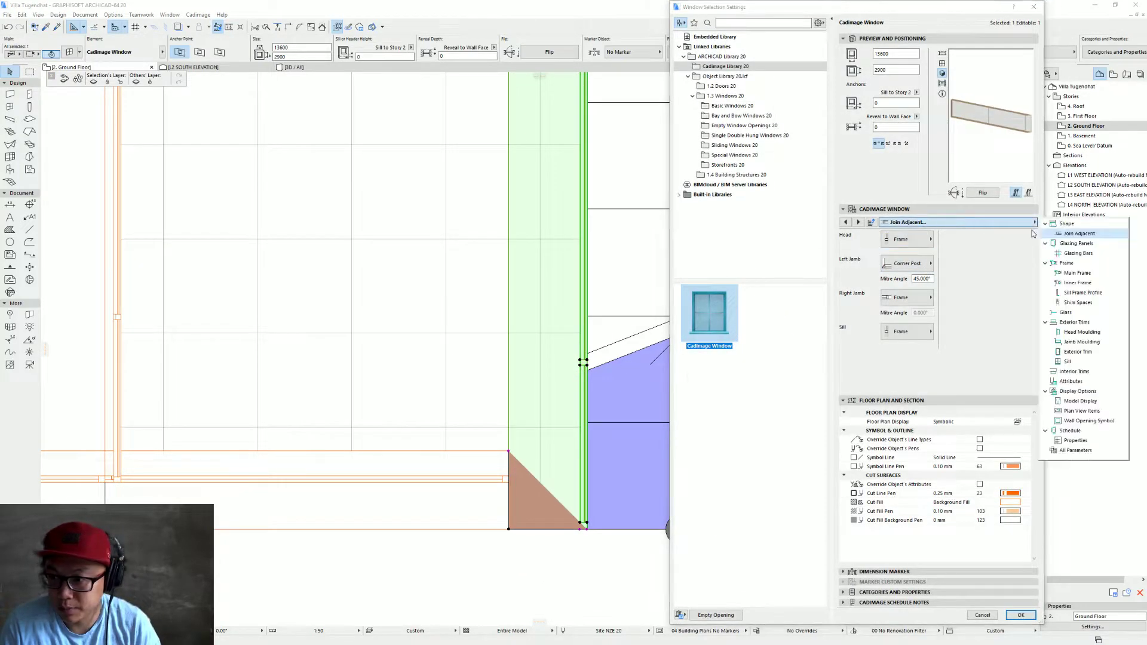
left_click(1057, 224)
left_click(1076, 243)
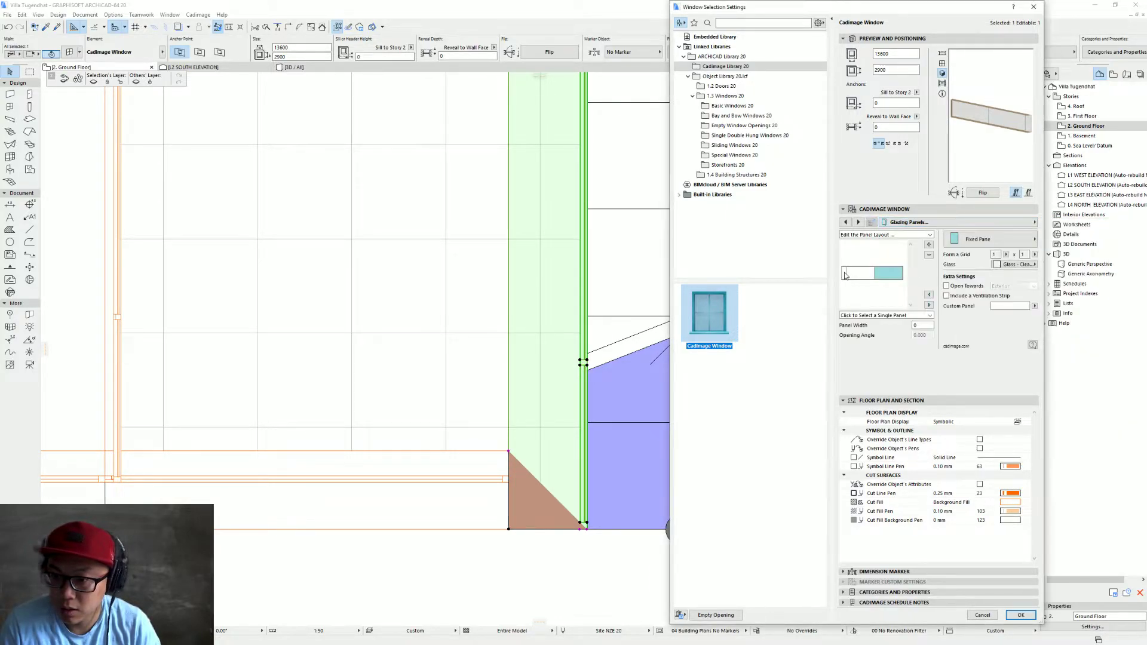
left_click(852, 289)
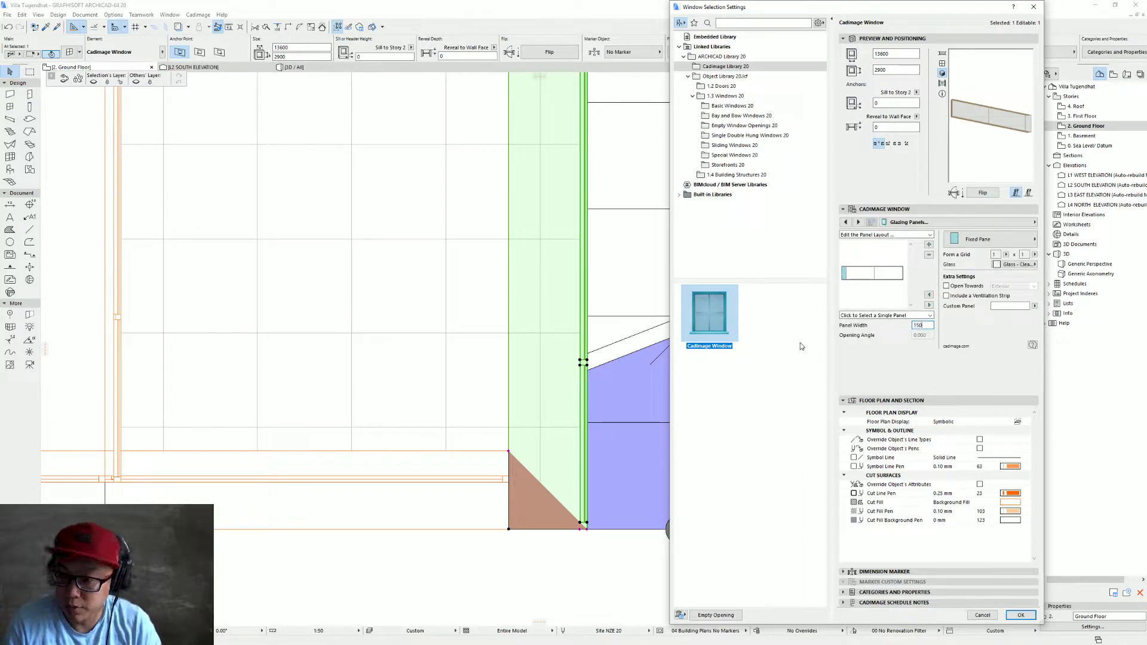
key("Return")
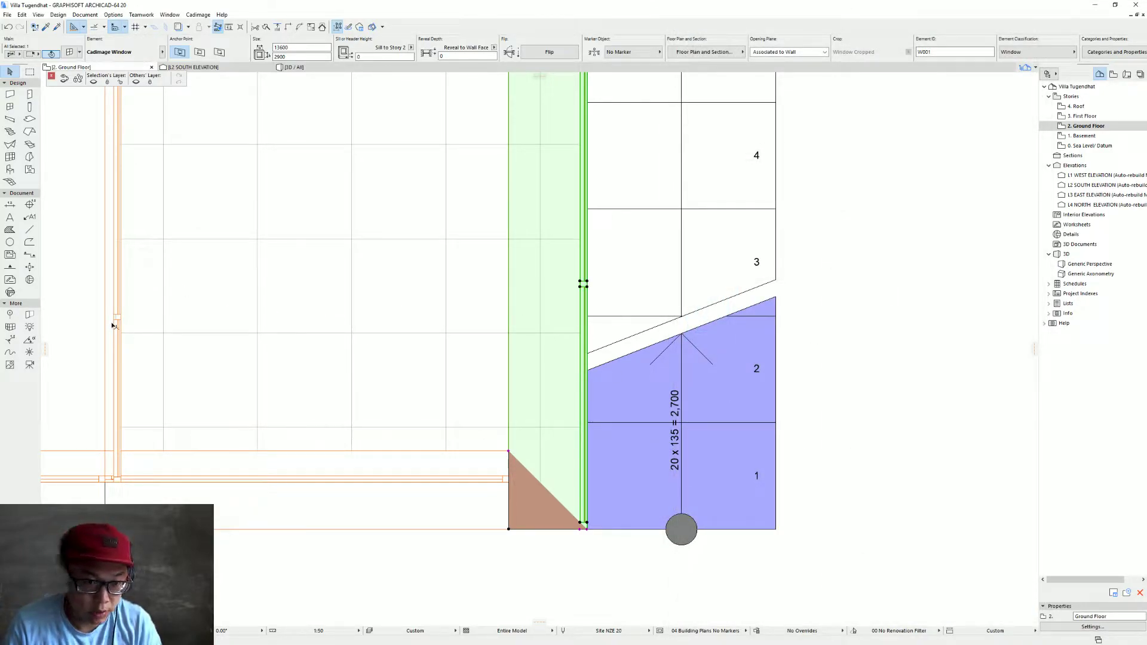
Measure the offset between the inner glazing's mullion and the outer side window's mullion
key("m")
left_click(113, 315)
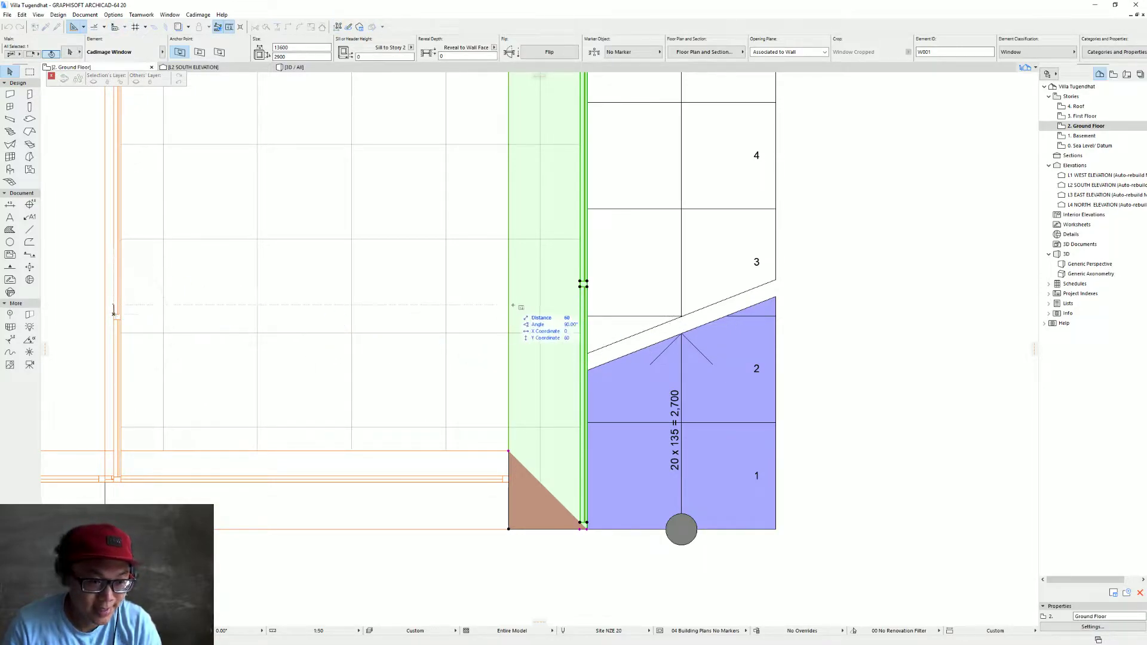
key("Escape")
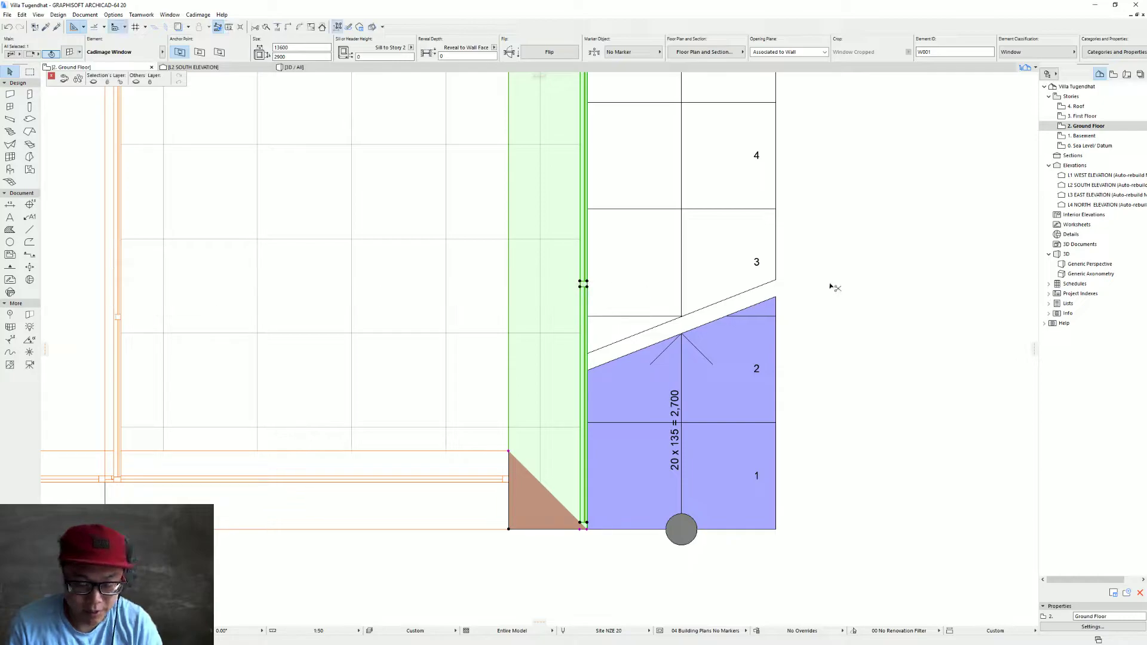
Reduce the outer window's end panel width so its mullion lines up with the inner glazing's mullion, and deselect the window
key("ctrl+t")
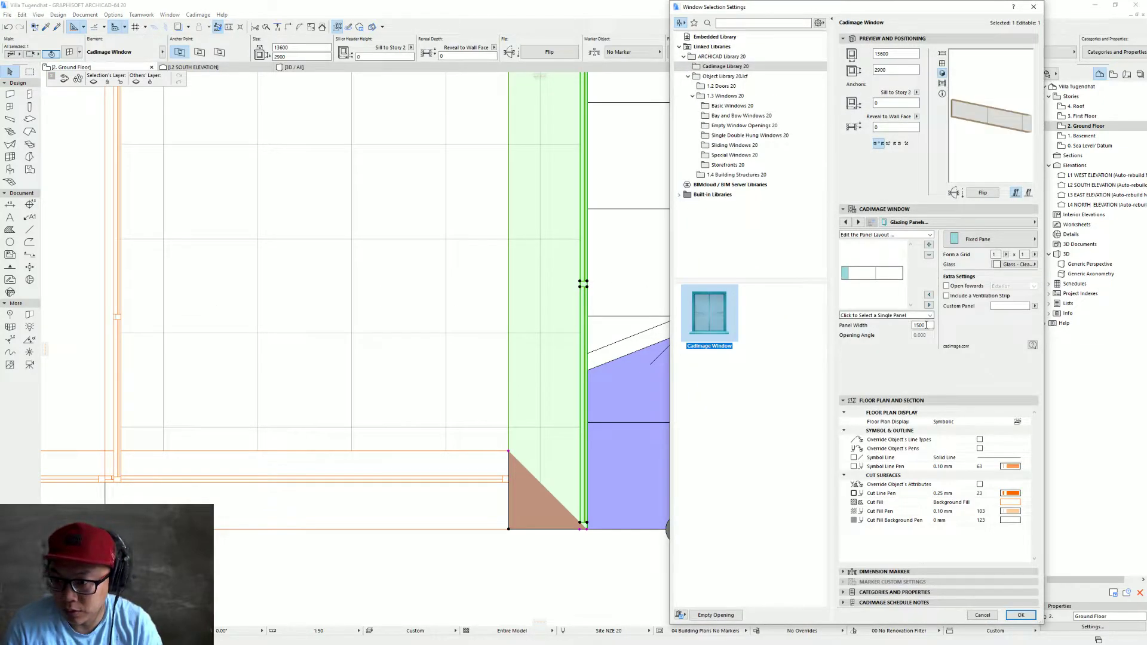
key("Return")
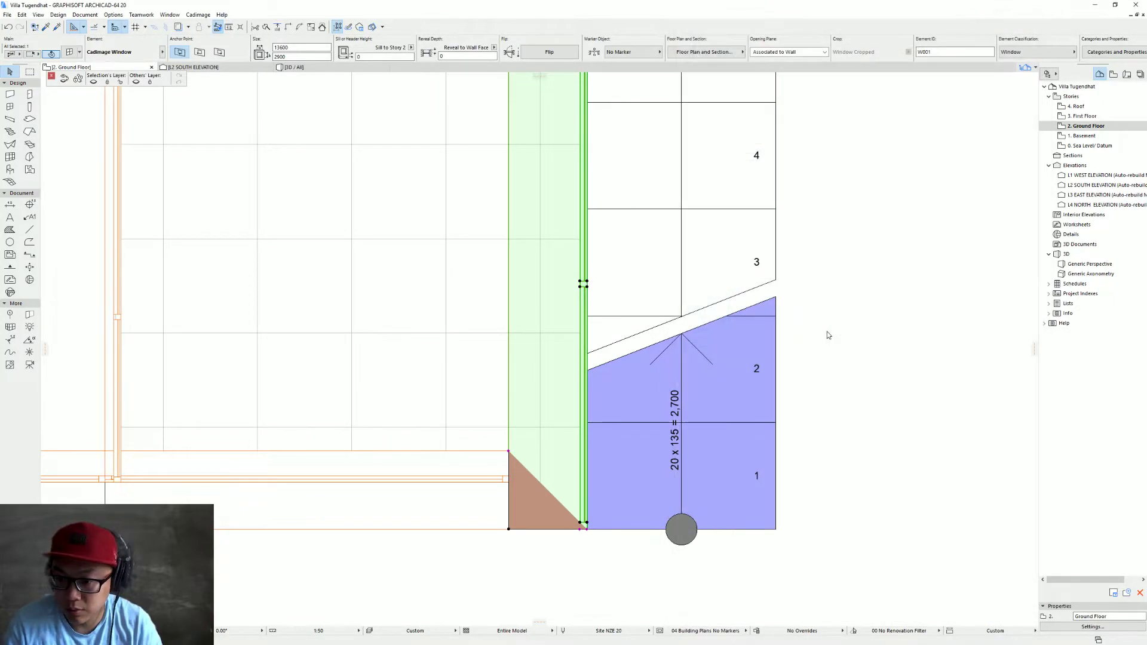
key("Escape")
scroll(557, 460, "down", 1)
middle_click_drag(556, 460, 662, 425)
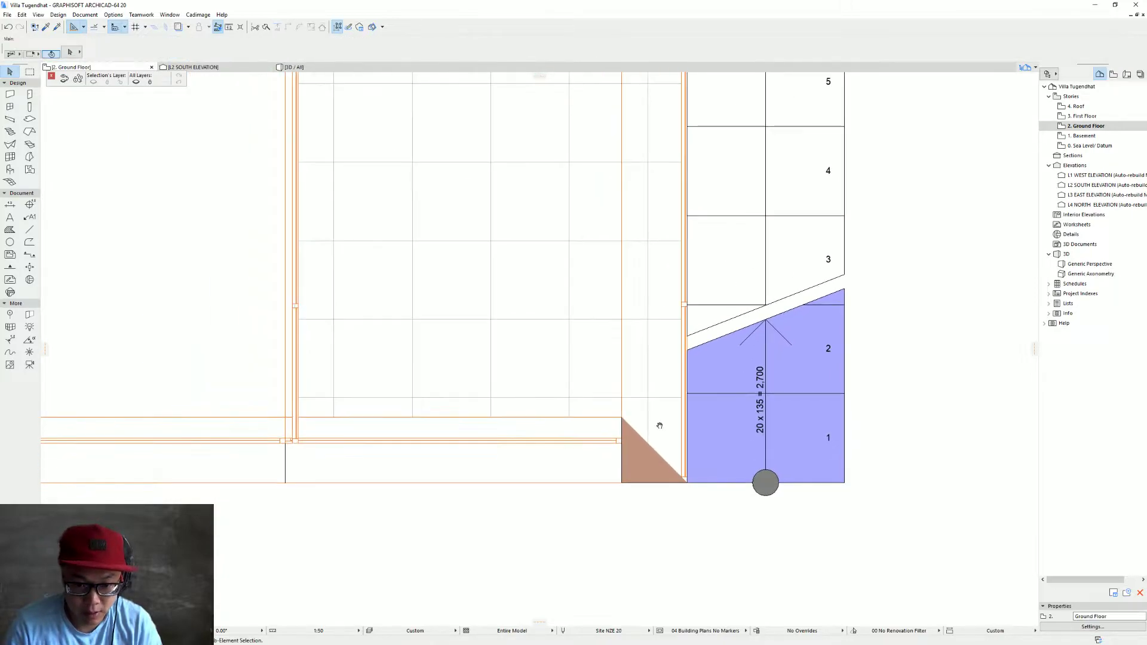
Turn on a 90° custom right corner for the end window of the garden facade
left_click(614, 440)
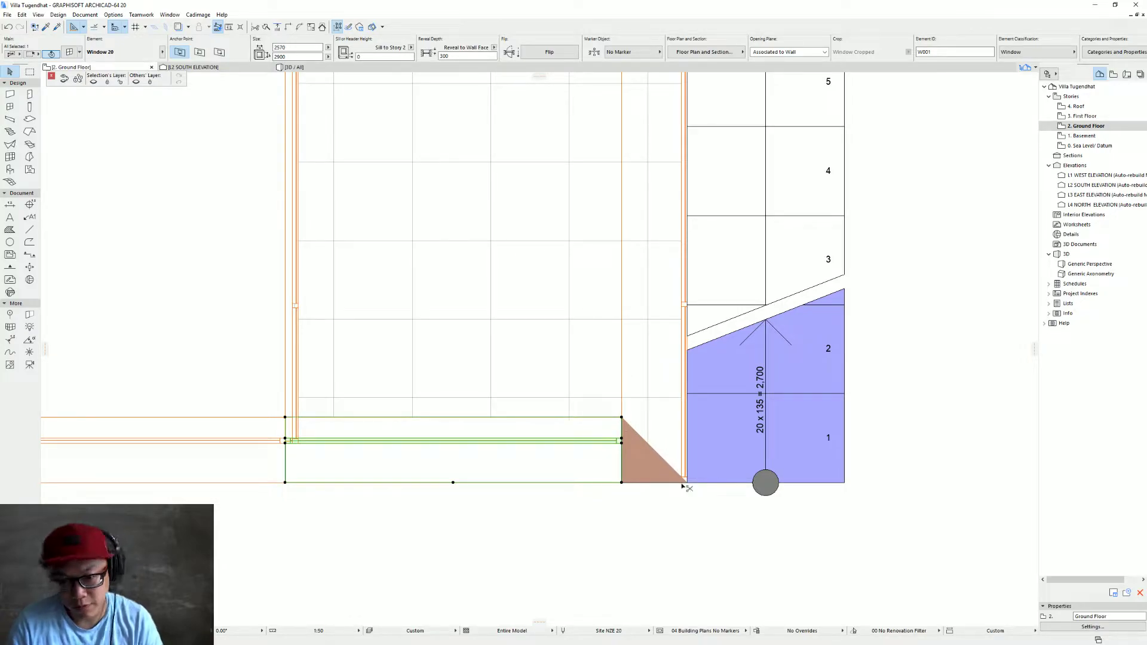
key("ctrl+t")
left_click(944, 222)
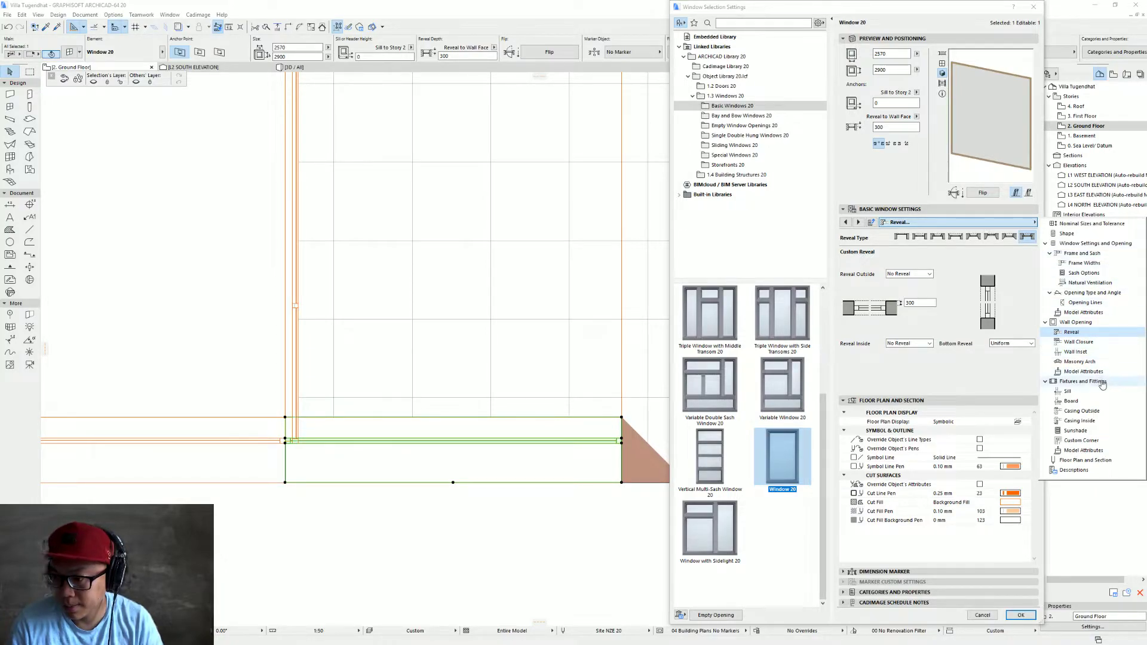
left_click(1081, 441)
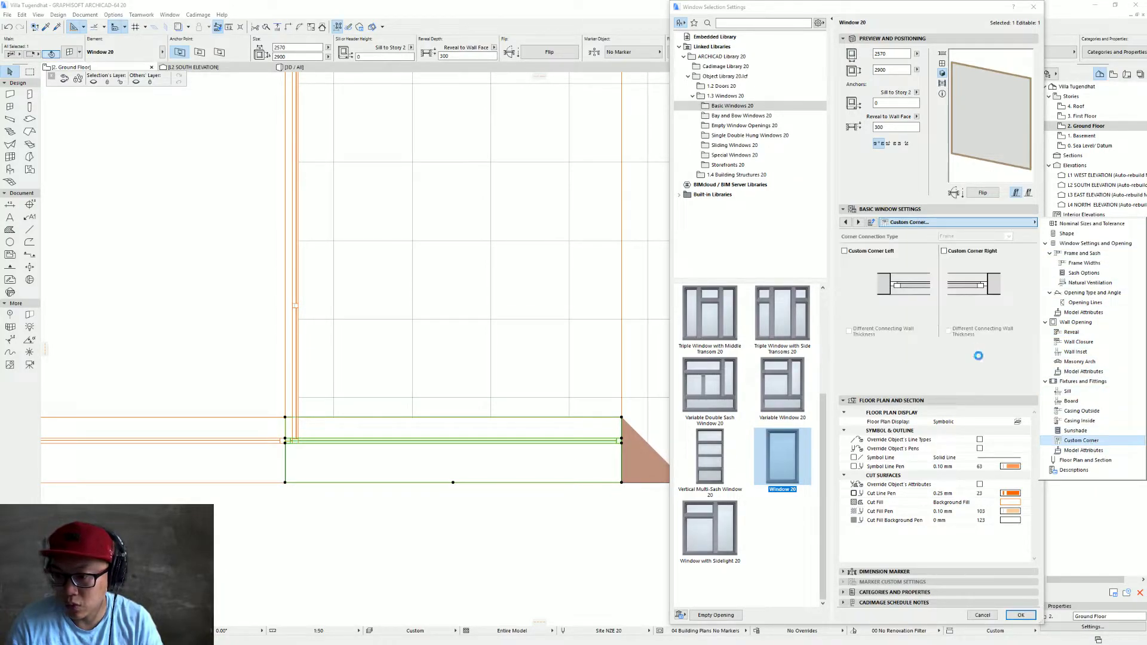
left_click(944, 251)
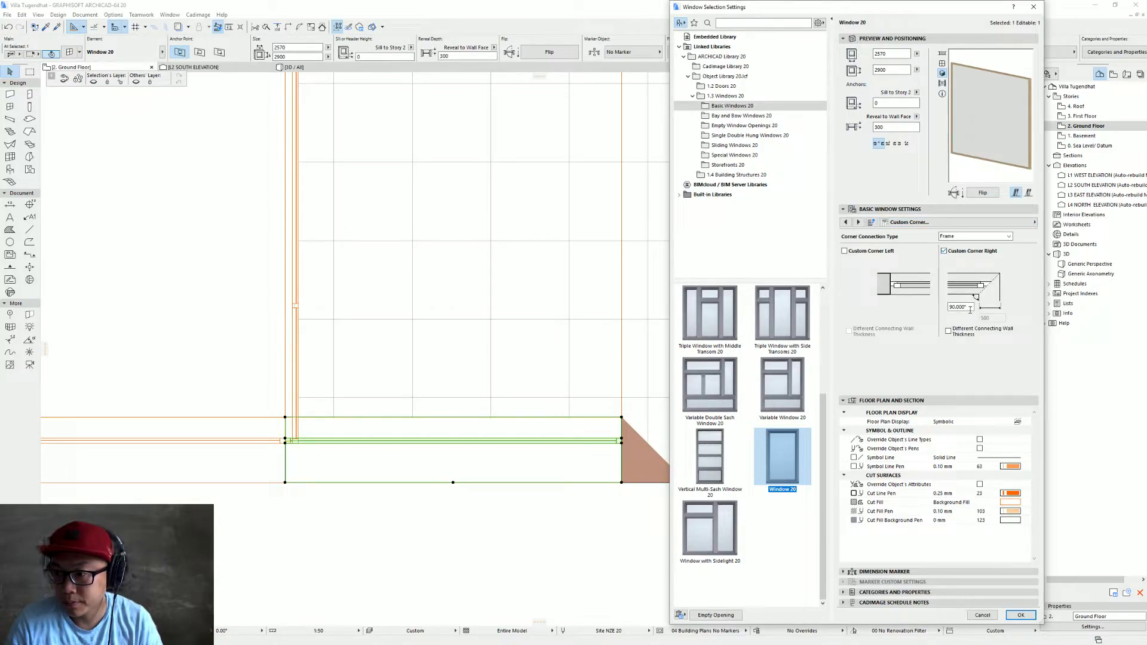
key("Return")
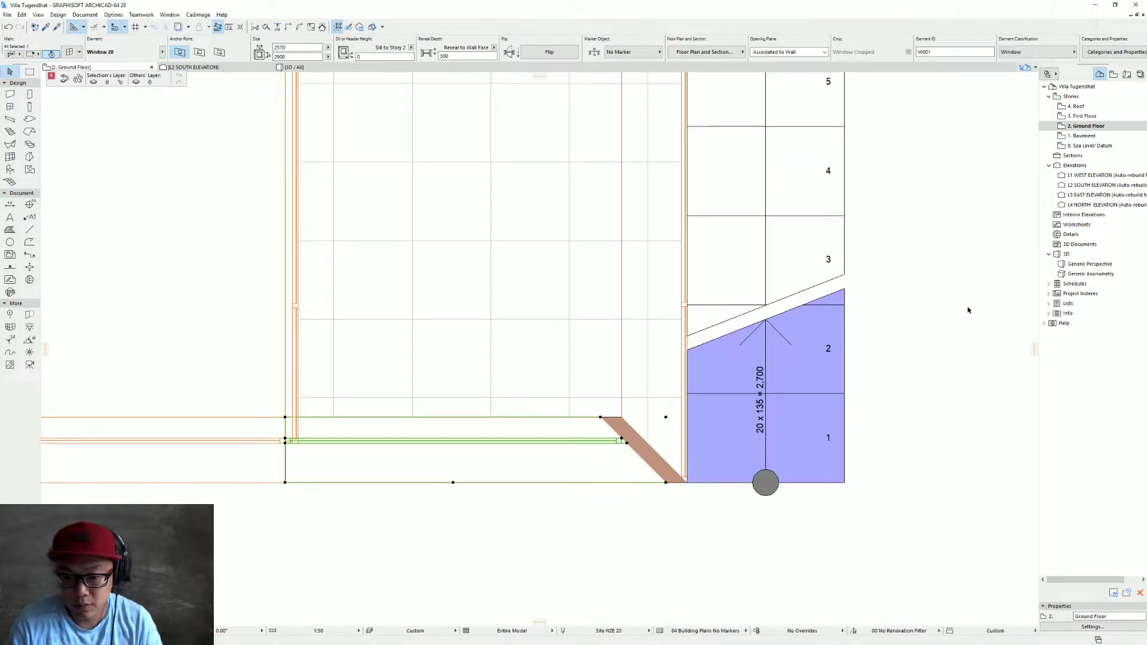
Move the garden-facade end window out to the wall corner, stretch its other end back to the neighbouring window, and deselect it
key("ctrl+d")
left_click(600, 416)
left_click(621, 417)
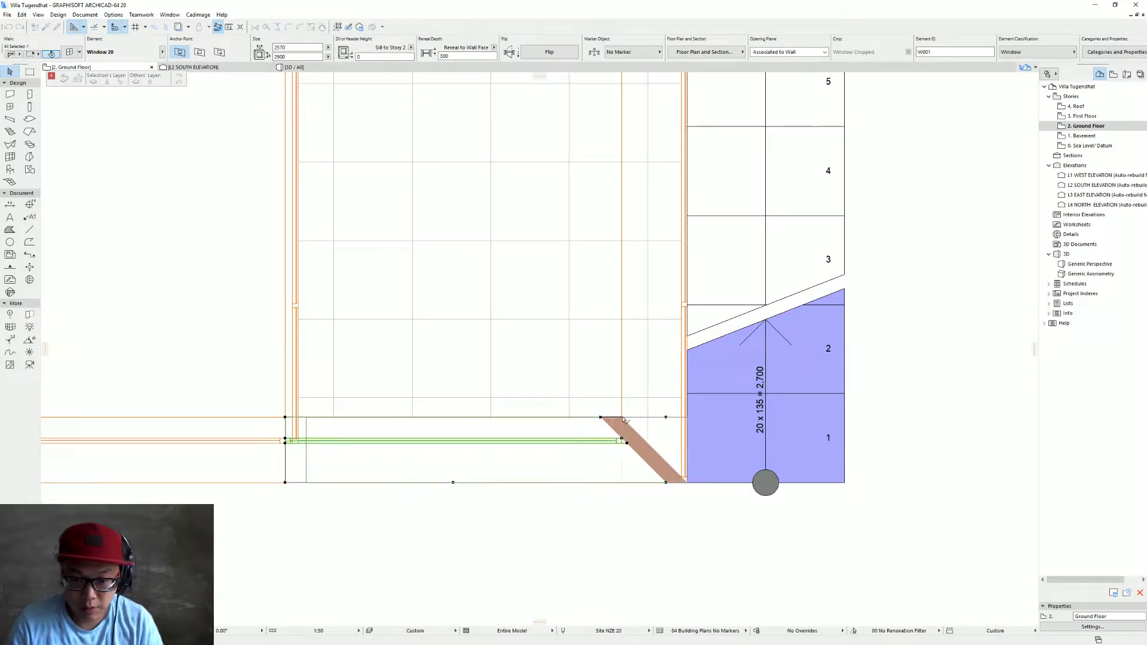
left_click(306, 418)
left_click(285, 417)
key("Escape")
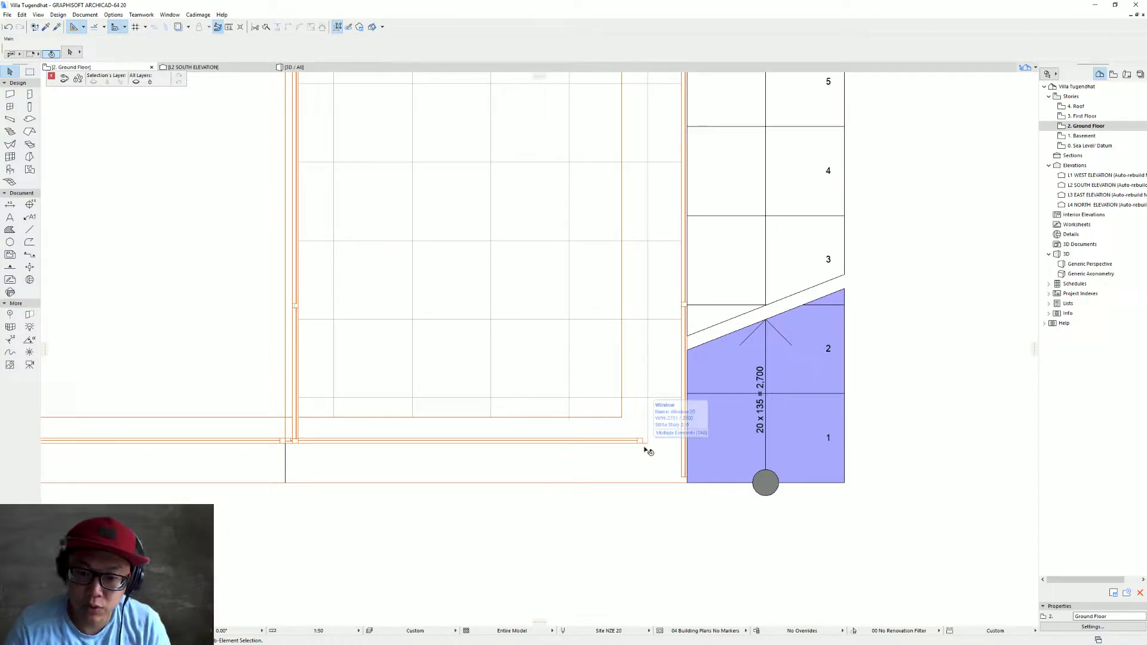
Shift the outer side window's frame inward from the wall face through the frame offset in its Main Frame settings
scroll(590, 370, "down", 2)
middle_click_drag(591, 371, 578, 439)
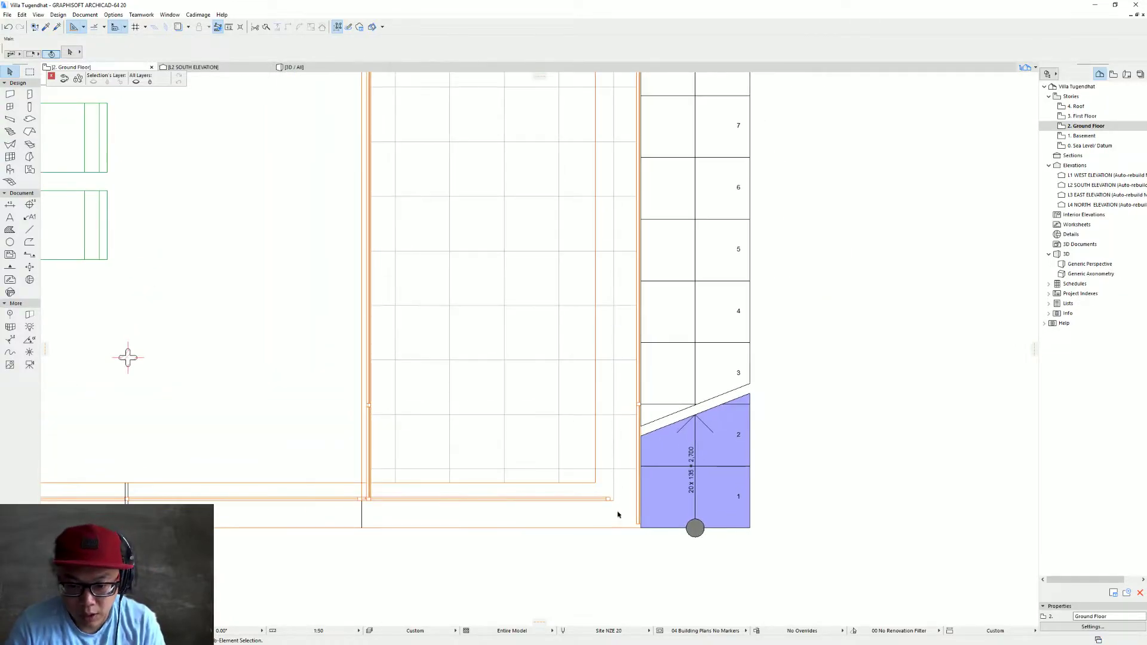
left_click(638, 404)
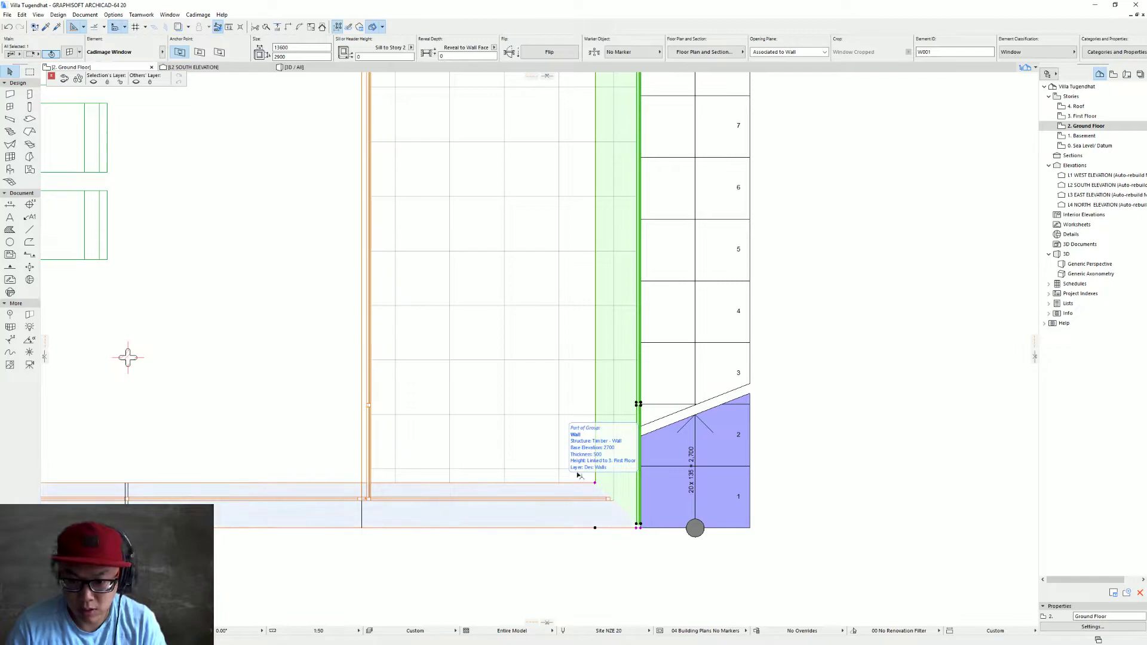
key("ctrl+t")
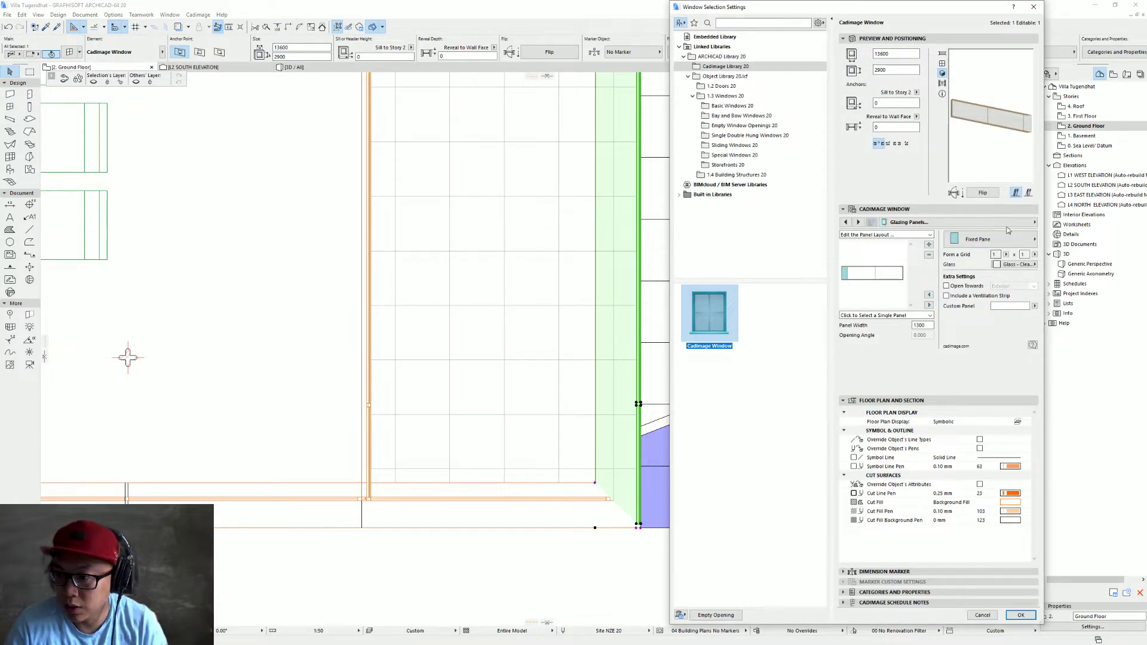
left_click(1034, 223)
left_click(1096, 263)
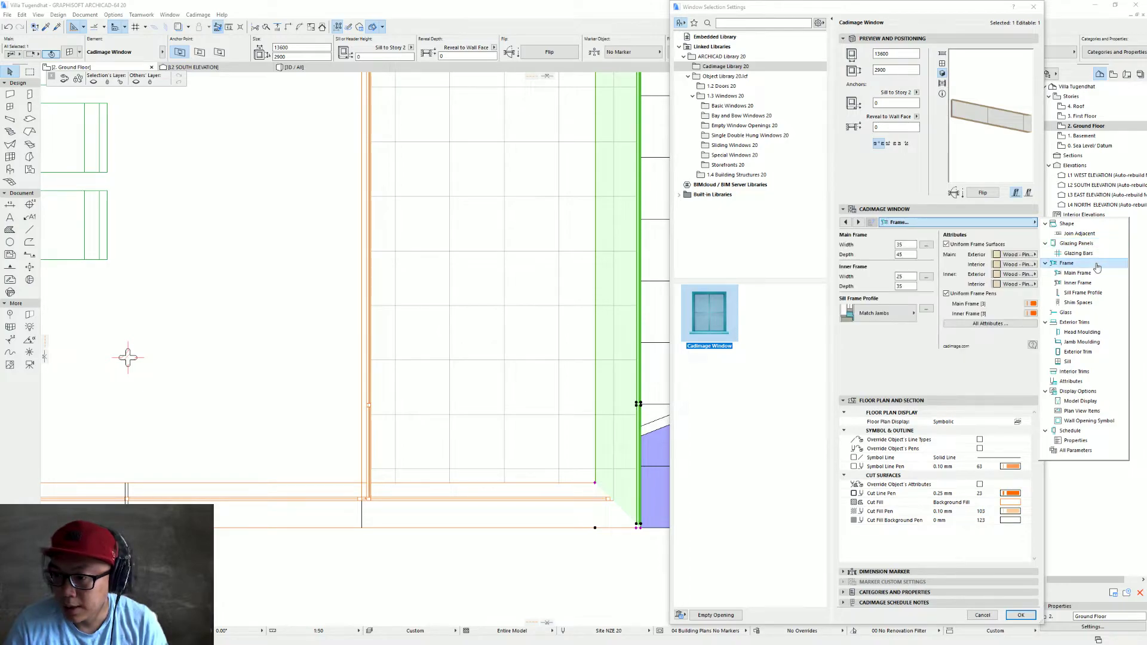
left_click(1096, 274)
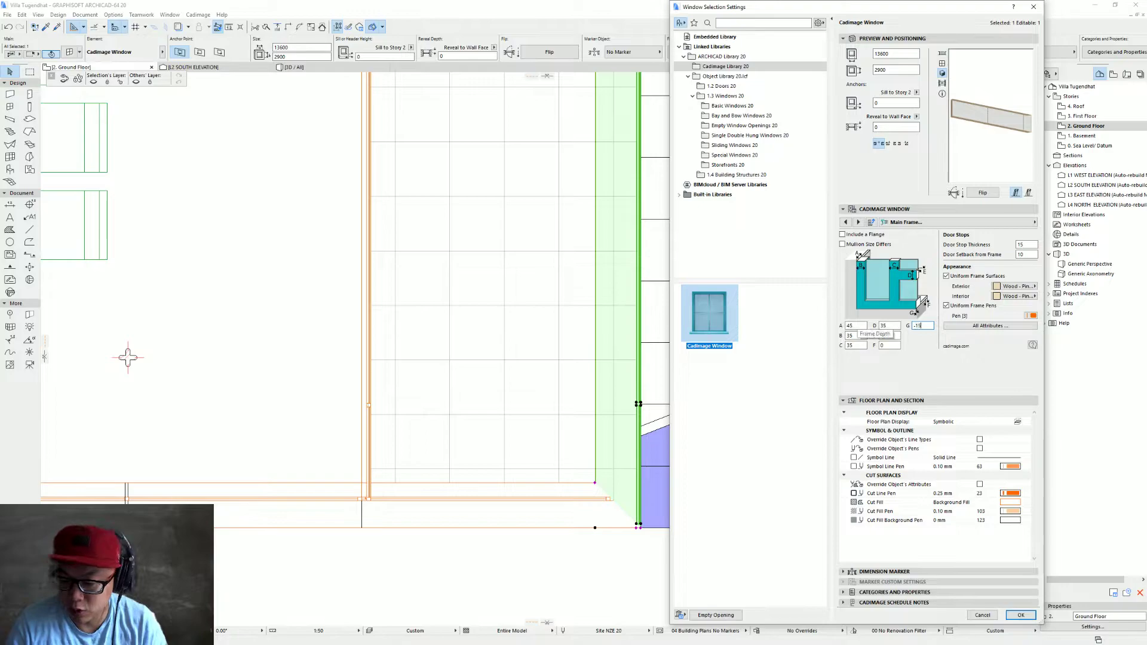
key("Return")
scroll(632, 543, "up", 2)
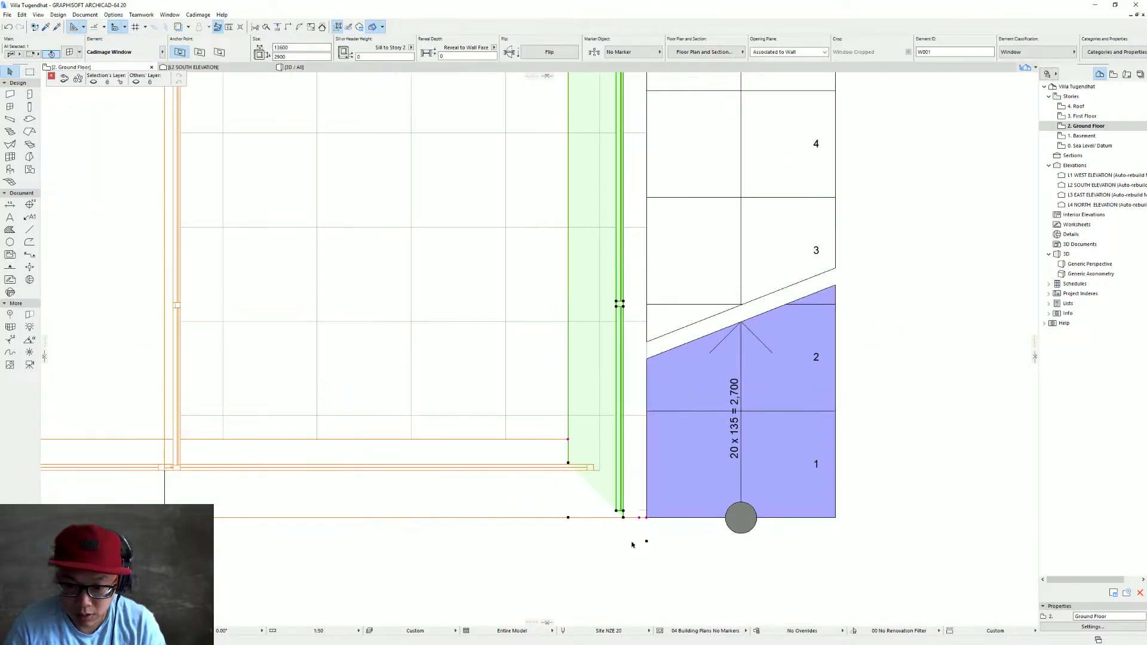
Measure along the outer corner of the walls and set the outer side window's main frame offset to -300
middle_click_drag(575, 460, 577, 459)
left_click(570, 517)
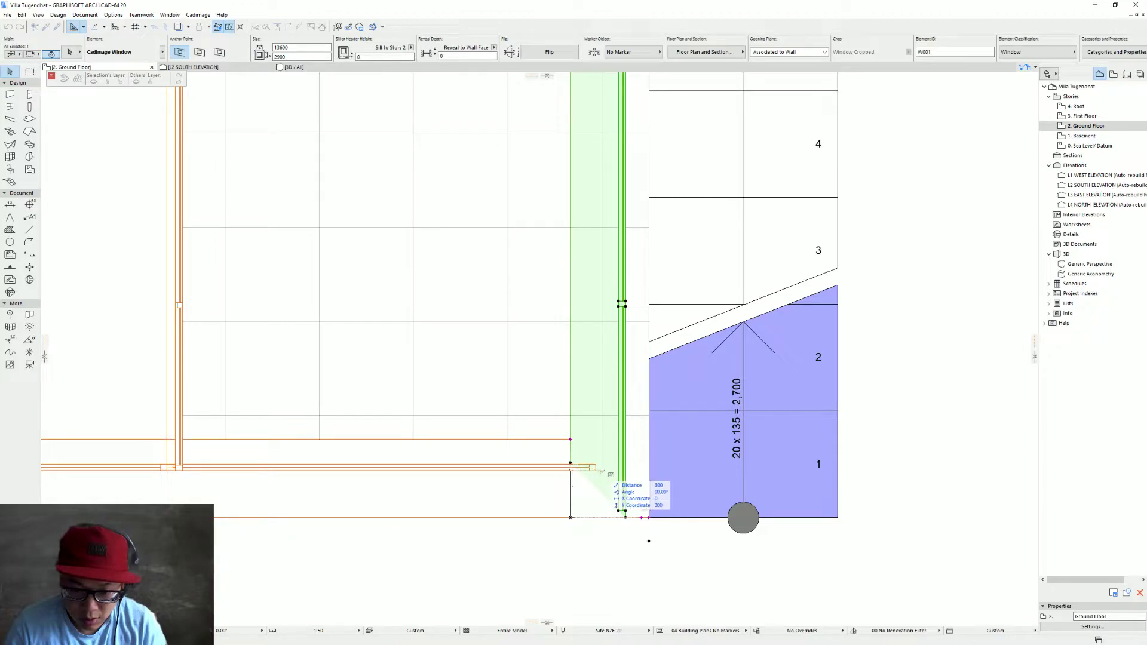
key("Escape")
double_click(838, 288)
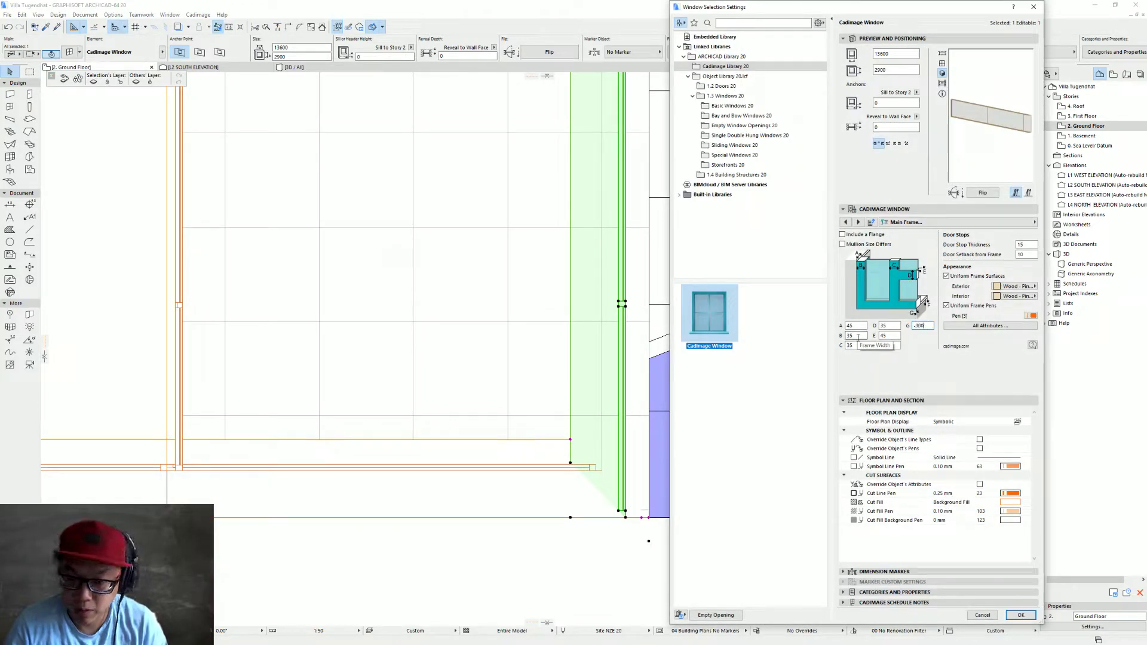
key("Return")
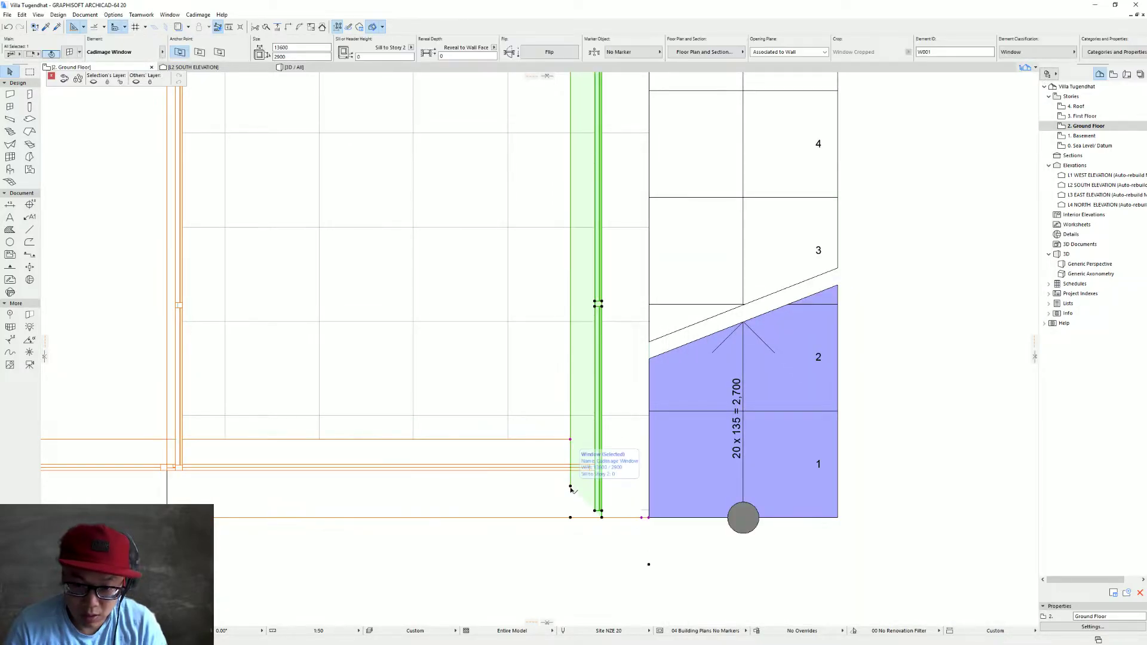
Shorten the outer side window to a width of 13300 so its end meets the garden-facade glazing at the corner
left_click(570, 487)
key("Escape")
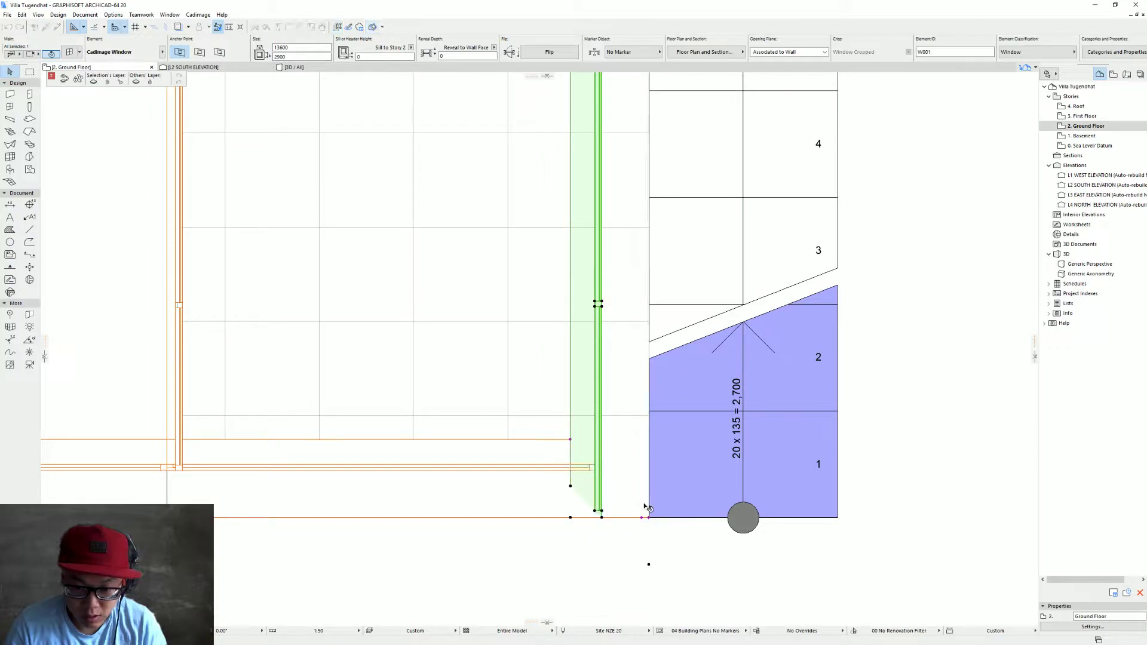
left_click(649, 517)
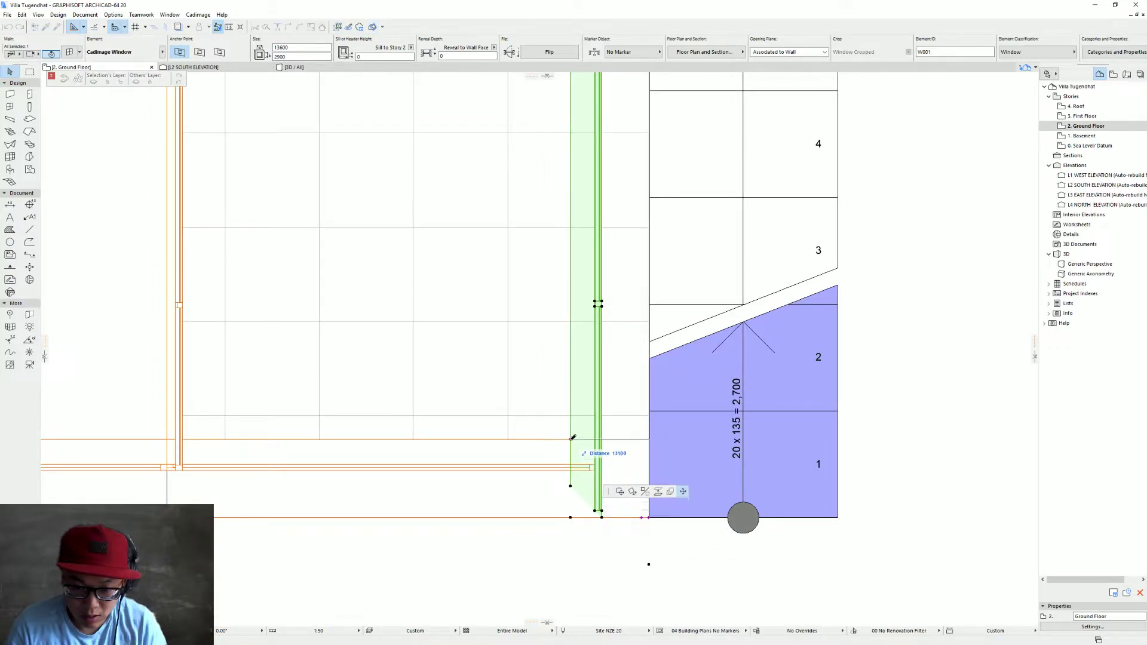
left_click(594, 442)
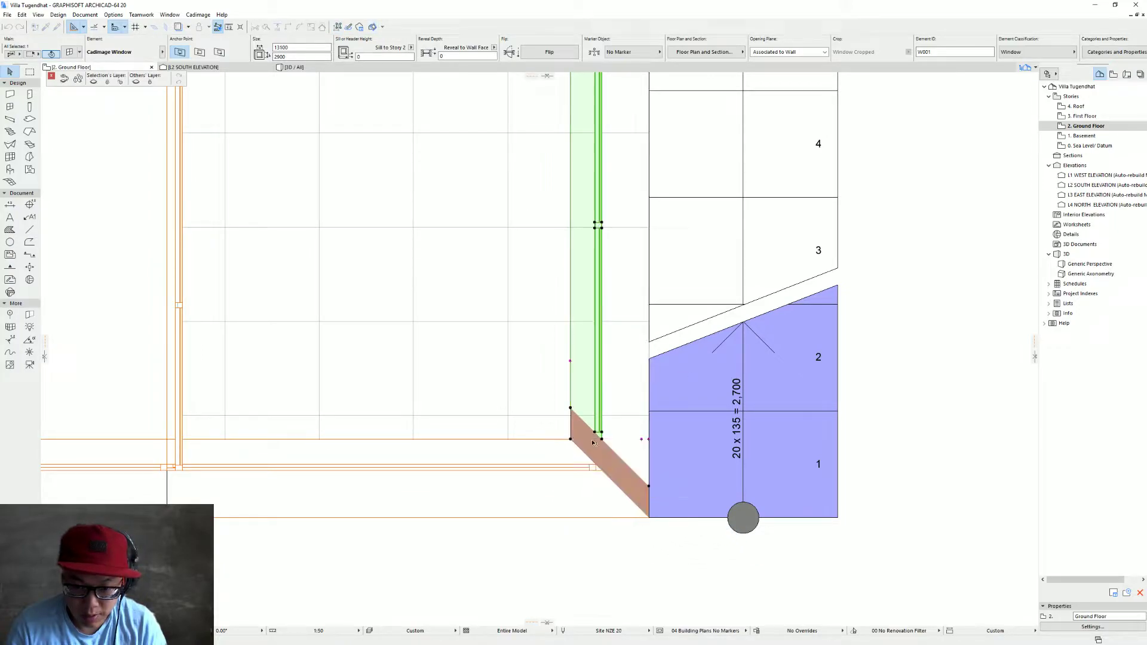
left_click(641, 440)
key("Escape")
left_click(649, 440)
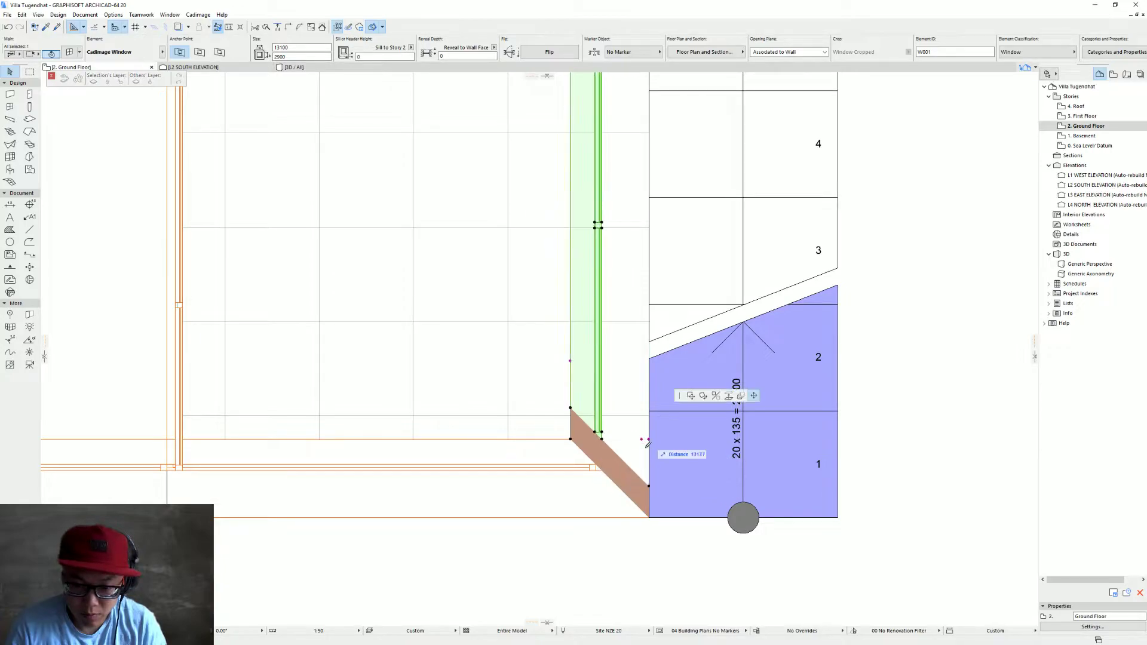
key("Escape")
key("Escape")
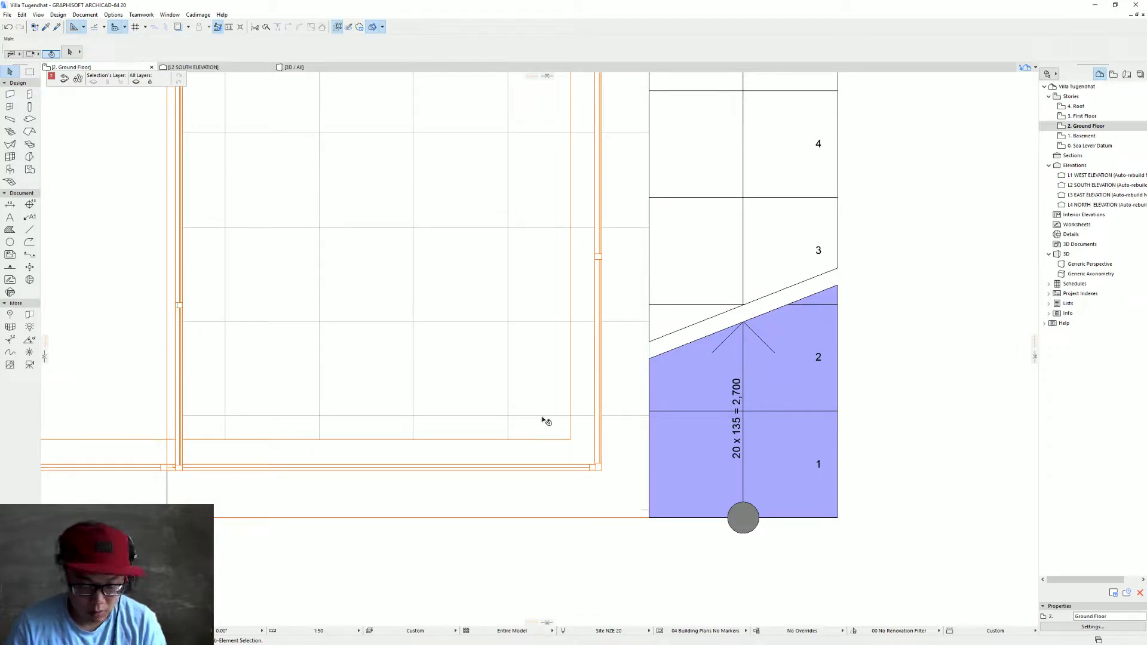
Measure the offset between the inner and outer glazing mullions and set the outer side window's end panel width to 1000
left_click(178, 300)
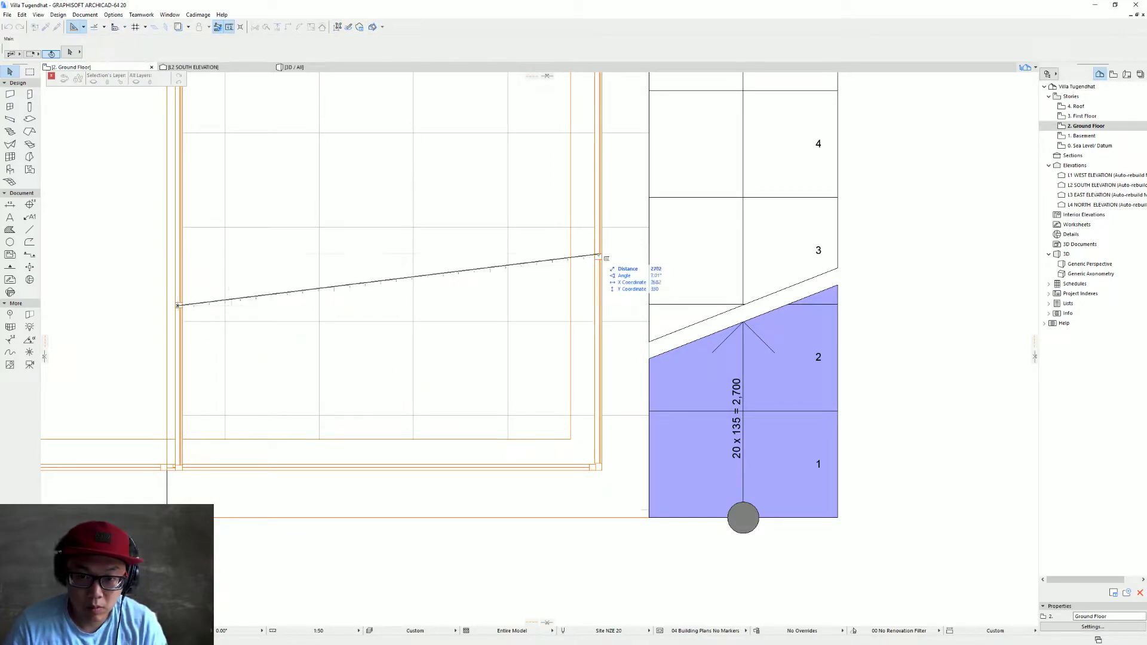
key("Escape")
left_click(601, 260)
key("ctrl+t")
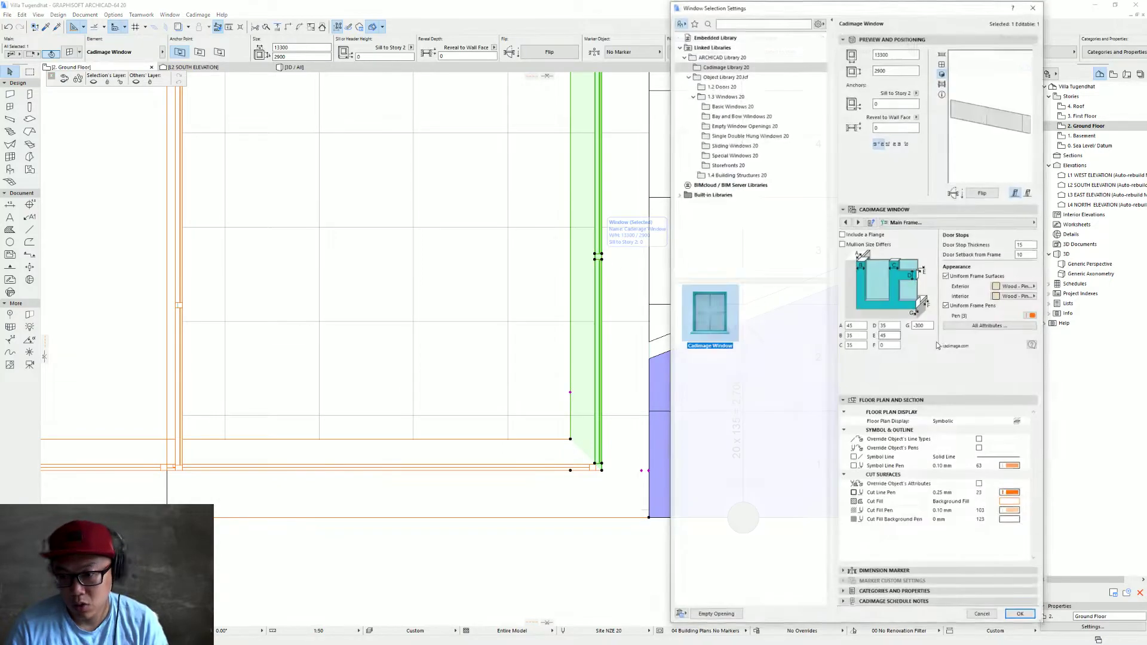
left_click(1015, 222)
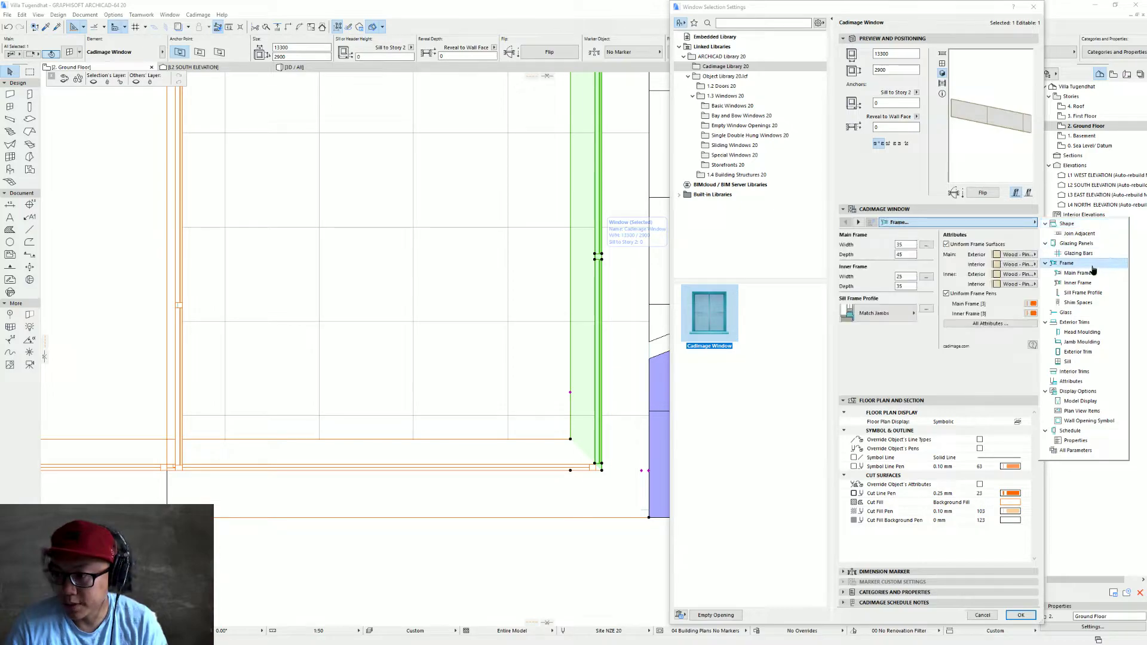
left_click(1076, 243)
left_click(925, 326)
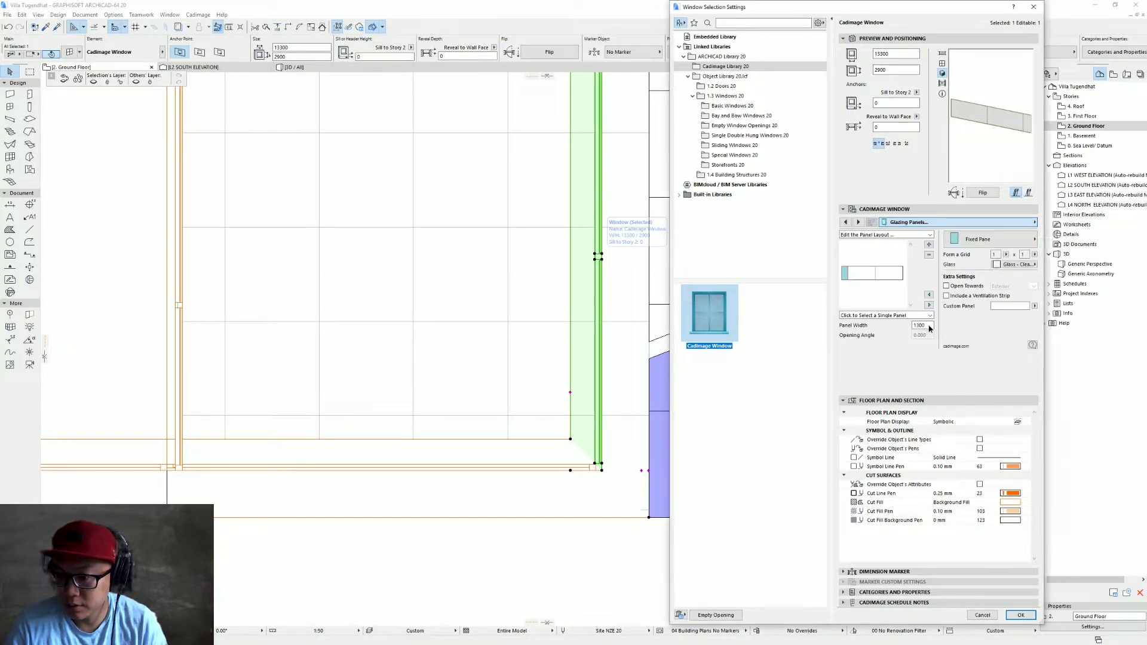
type("1000")
key("Return")
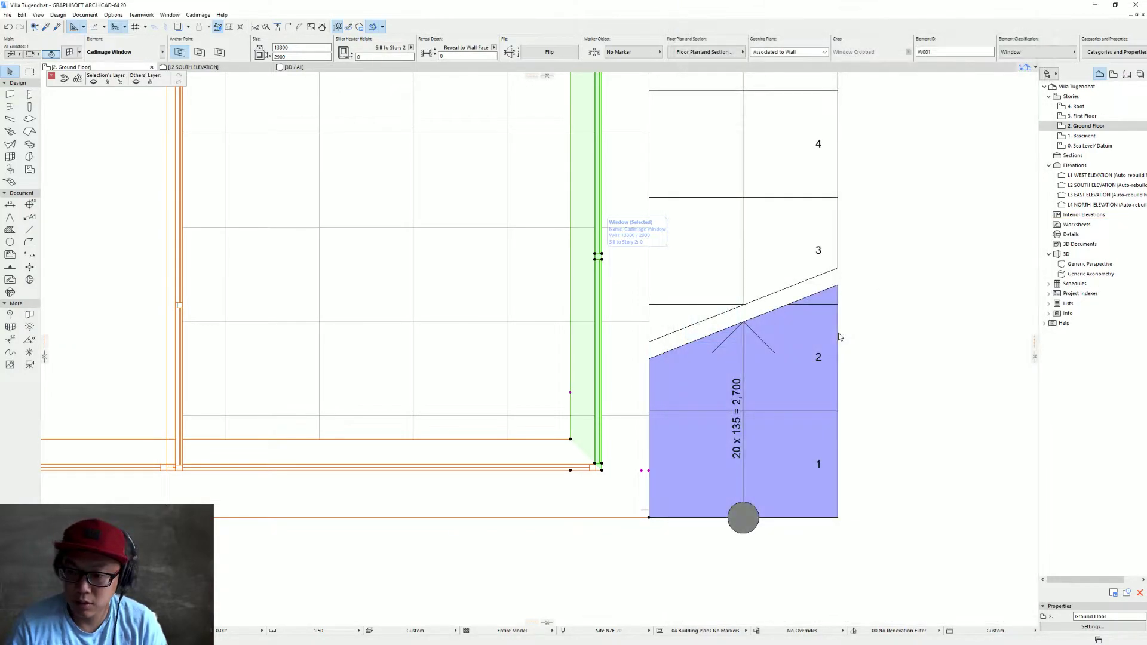
key("Escape")
Inspect the side facade in the 3D view and compare its glazing and door with the Street View photo in the browser
key("F3")
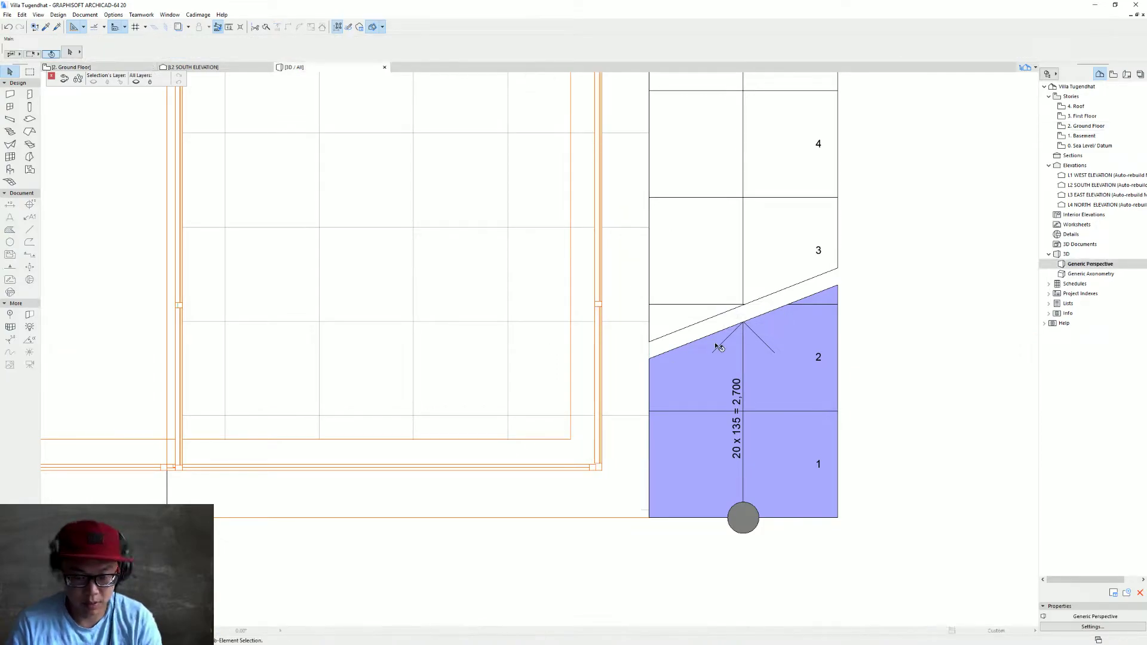
left_click_drag(467, 385, 726, 337)
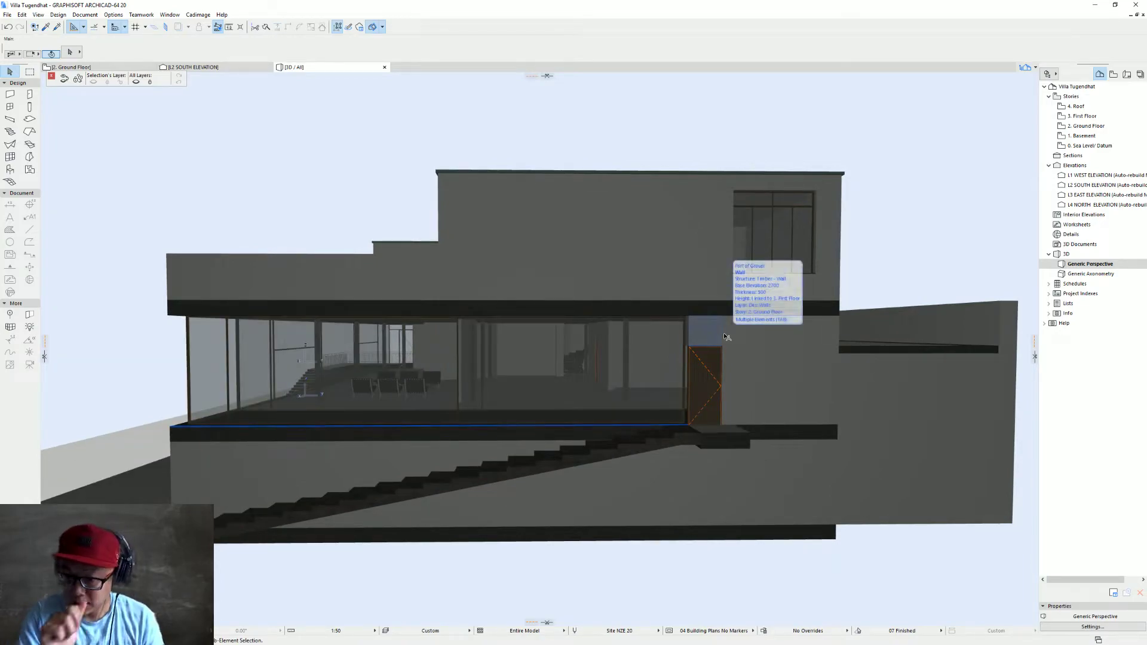
left_click_drag(727, 392, 801, 388)
key("alt+Tab")
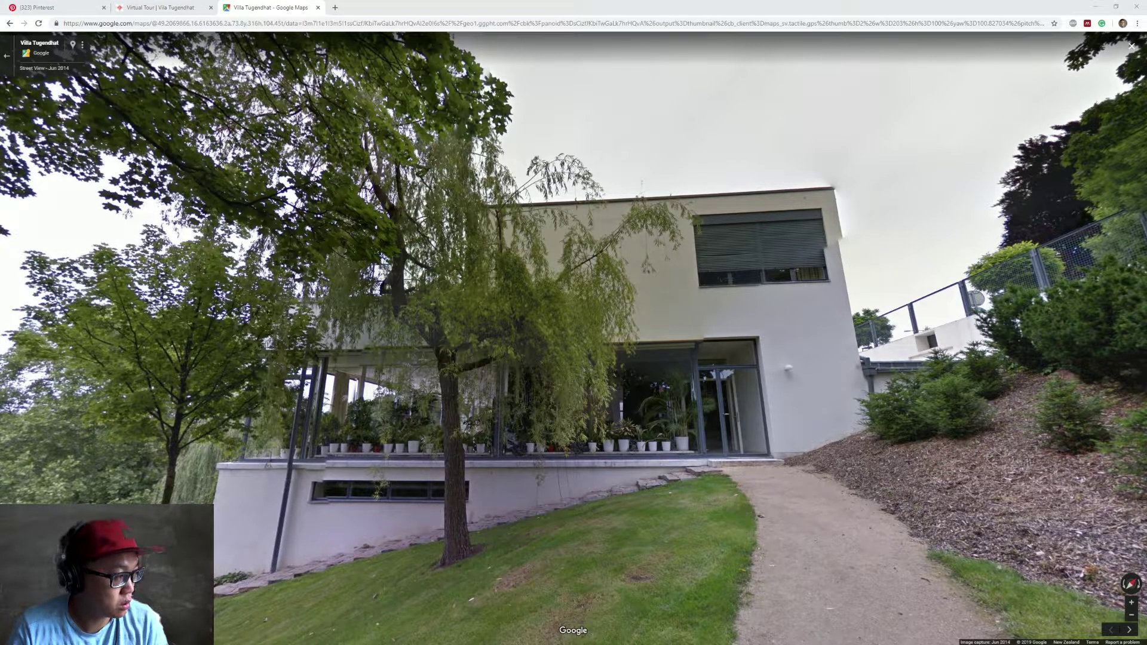
key("alt+Tab")
On the ground-floor plan, move the side door beside the external stair down to the lower corner of the masonry wall
key("F2")
scroll(483, 357, "down", 5)
middle_click_drag(462, 345, 974, 457)
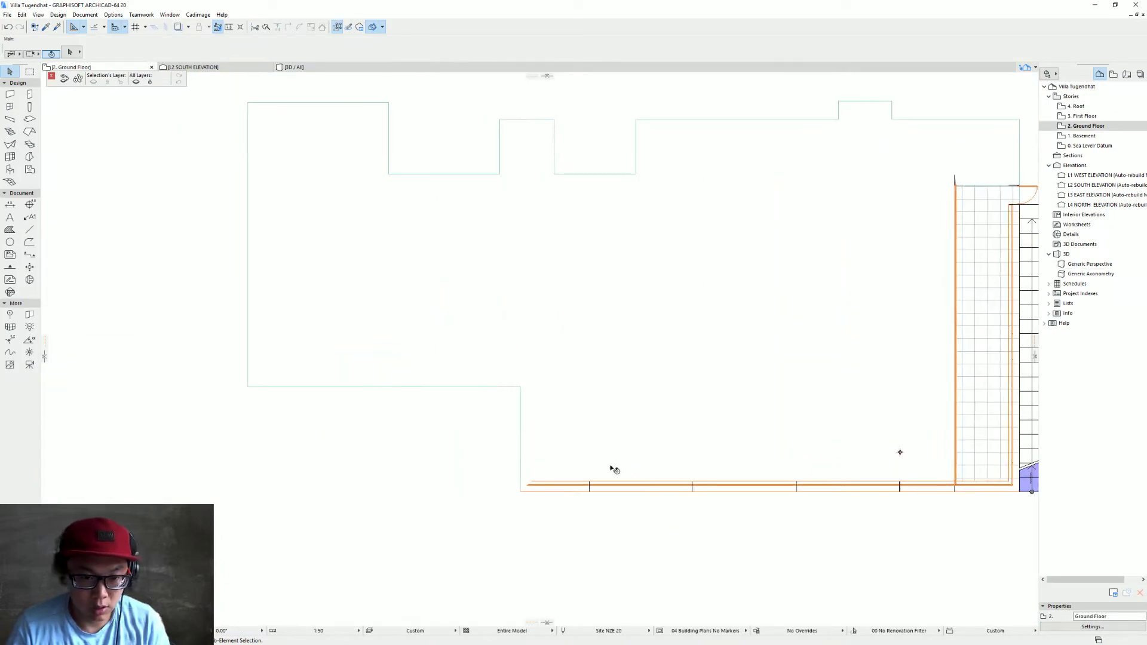
left_click(530, 452, "alt")
middle_click_drag(1026, 184, 483, 247)
scroll(482, 248, "up", 6)
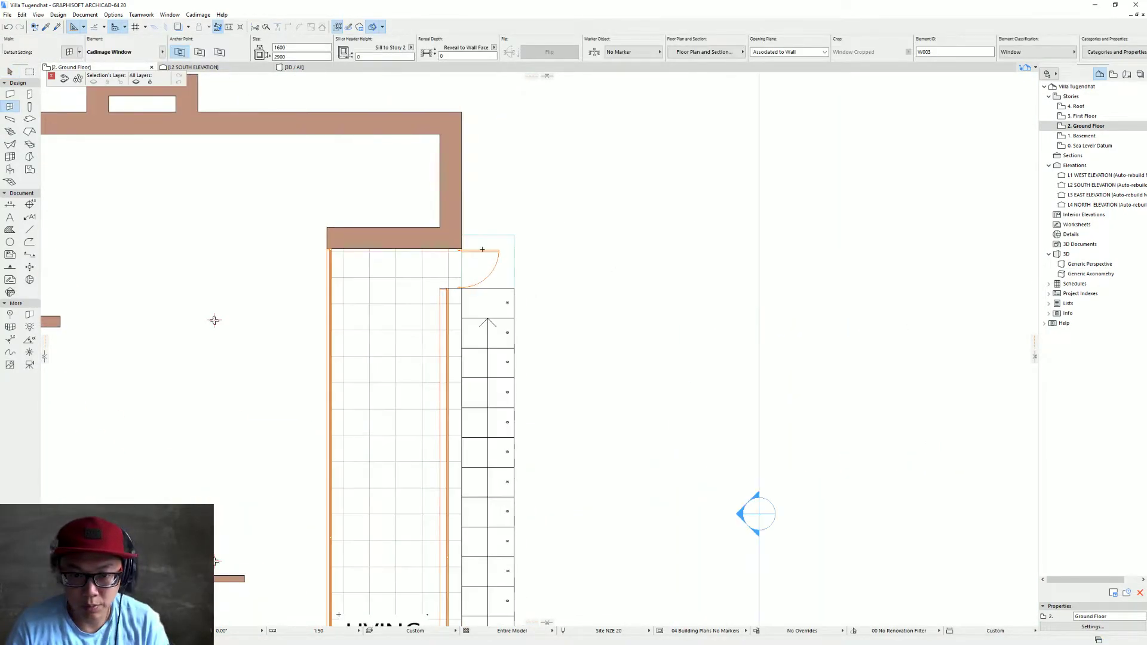
key("Escape")
left_click(433, 248)
key("ctrl+d")
left_click(433, 246)
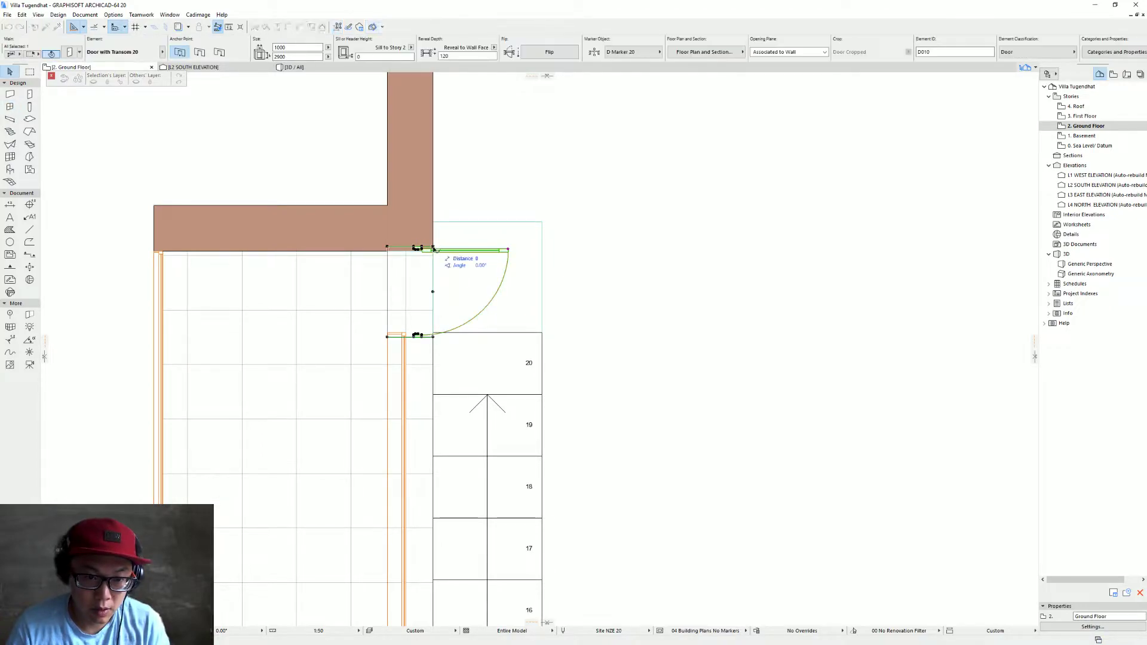
left_click(433, 252)
left_click(553, 313)
Copy the settings of the 1600 x 2900 glazed door window on the terrace facade and place one in the side wall above the masonry corner
key("F3")
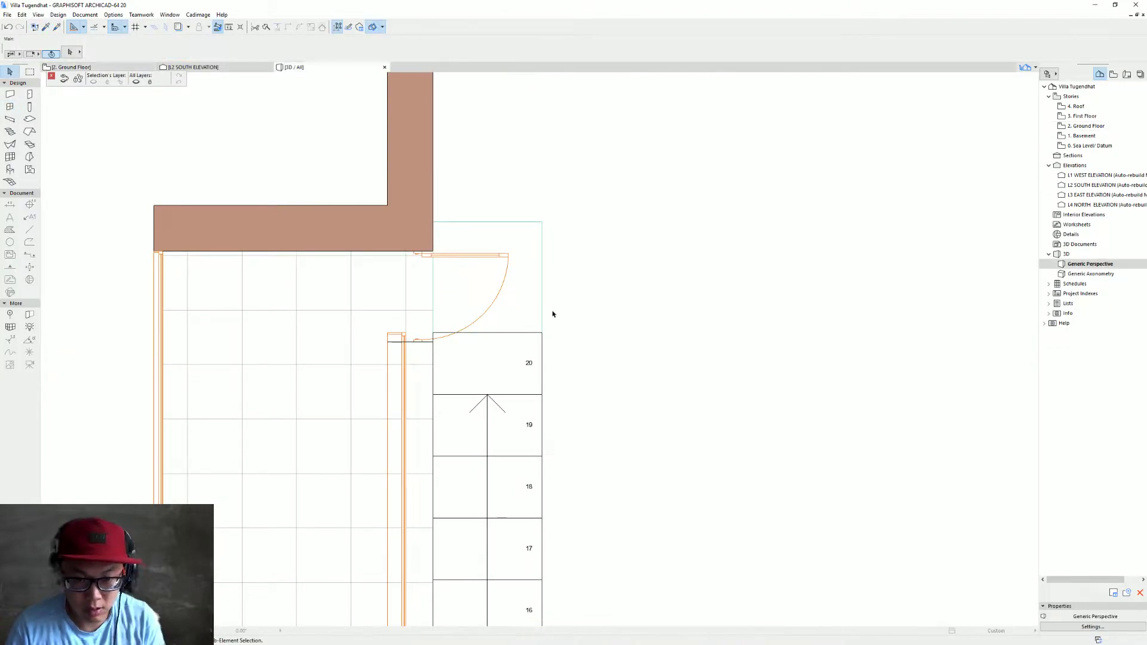
mouse_move(663, 361)
middle_mouse_down("shift")
mouse_move(502, 382)
mouse_move(533, 379)
middle_mouse_up("shift")
middle_click_drag(440, 387, 751, 364, "shift")
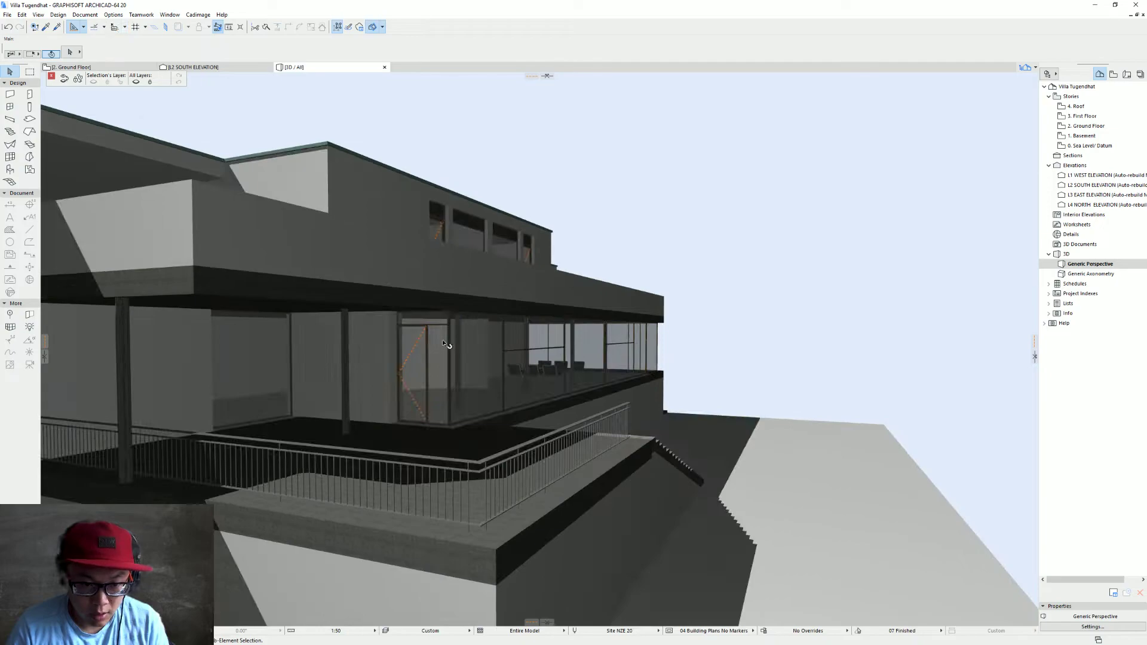
left_click(437, 335)
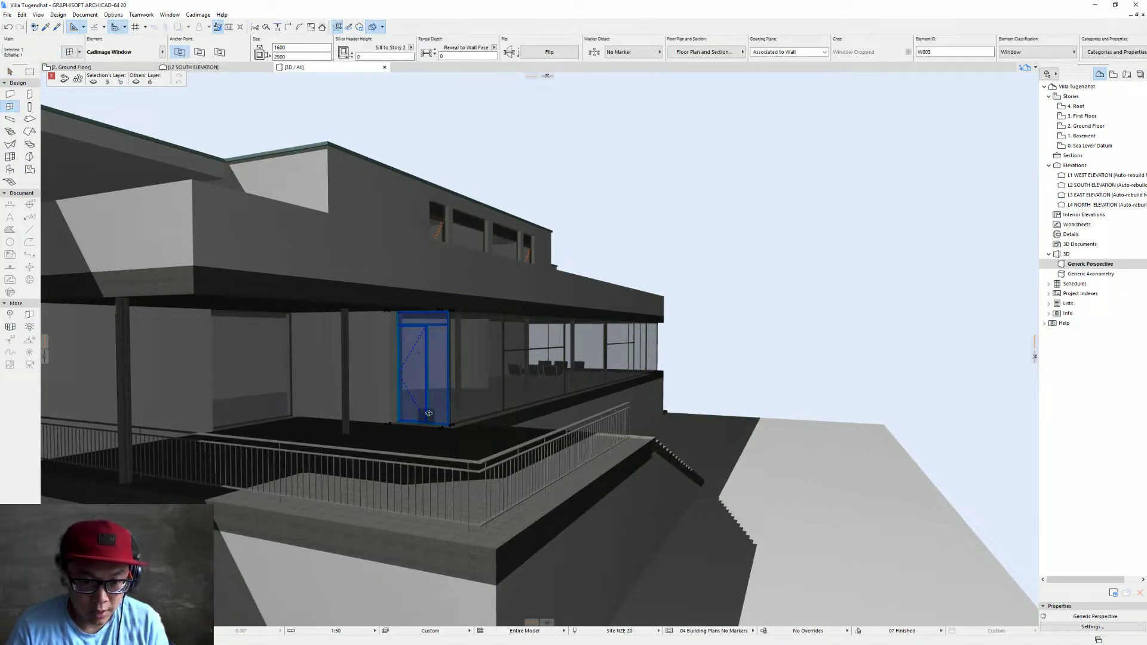
key("F2")
left_click(428, 392)
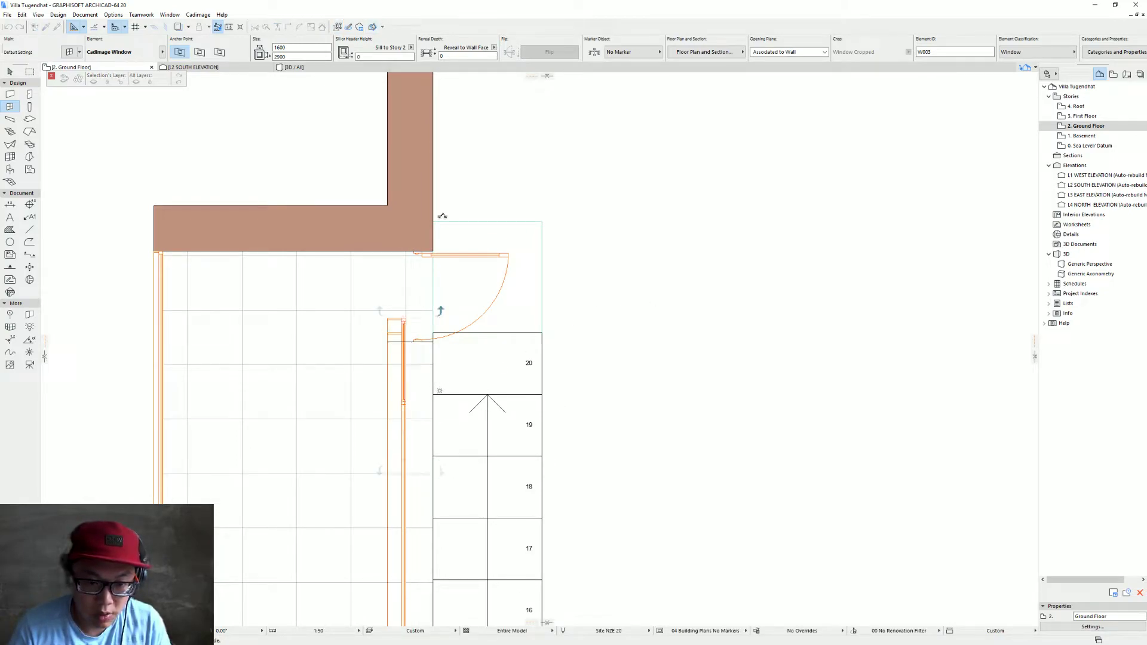
left_click(447, 234)
scroll(437, 182, "down", 4)
middle_click_drag(437, 181, 435, 339)
left_click(435, 310)
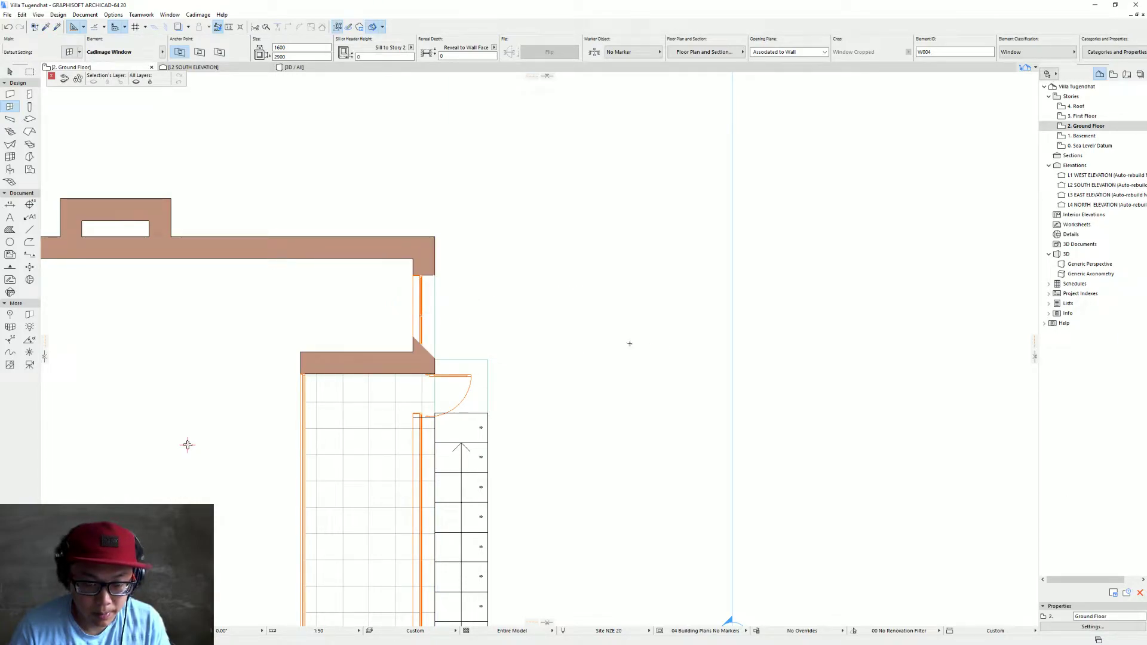
Delete the transom door beside the external stair on the ground-floor plan
key("Escape")
left_click(422, 416)
key("Escape")
left_click(434, 375)
left_click(428, 375)
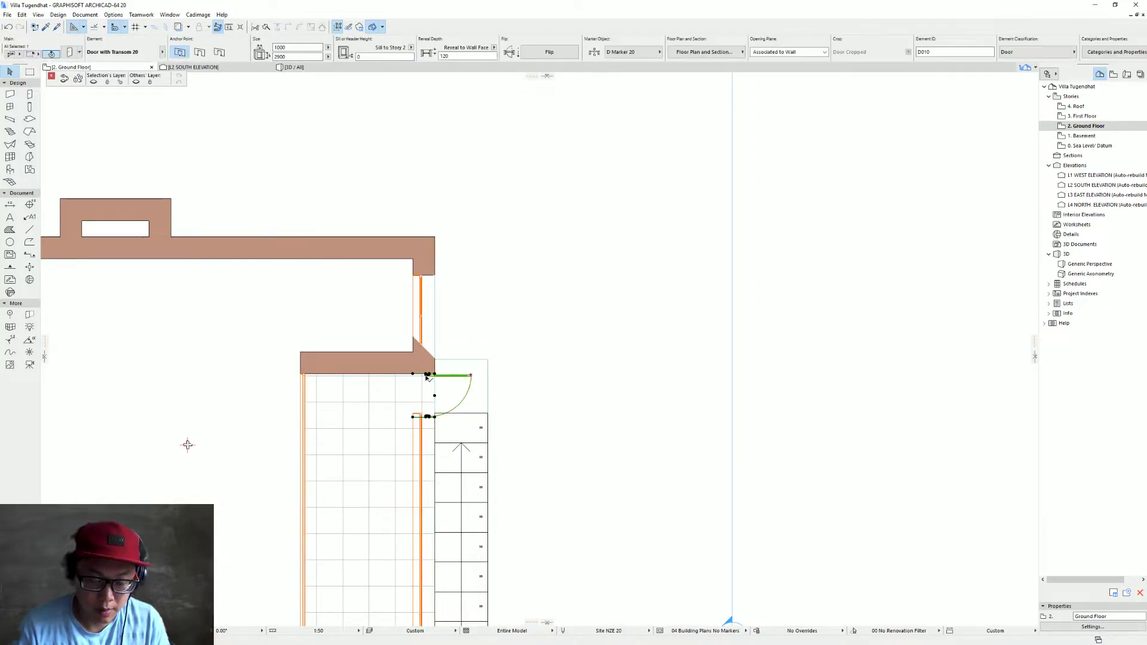
key("Delete")
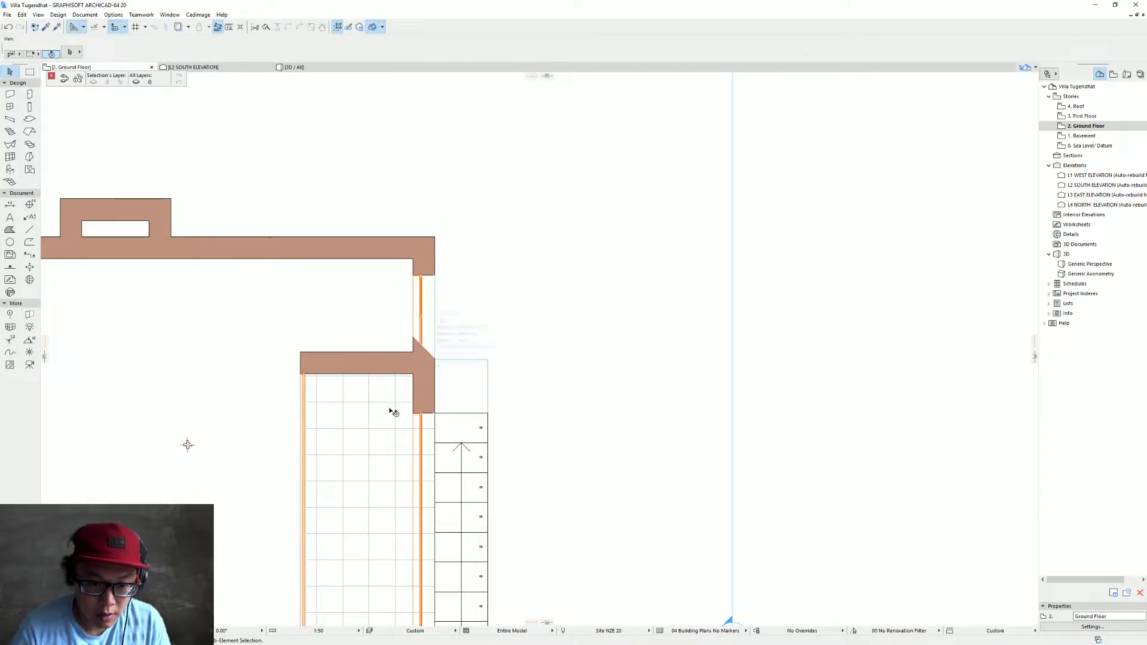
Shorten the outer side window by pulling its upper end down along the external stair, away from the masonry corner
left_click(416, 415)
left_click(415, 414)
left_click(416, 467)
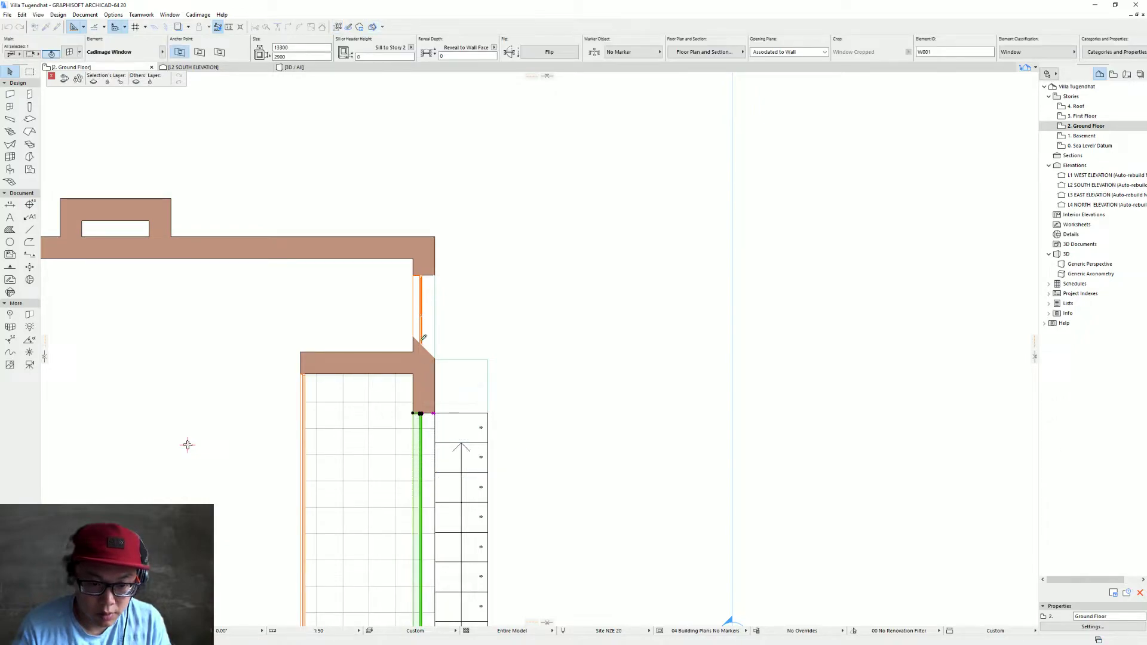
Try to move the 1600 wide window from the upper side wall down to the lower corner of the masonry wall
left_click(415, 281)
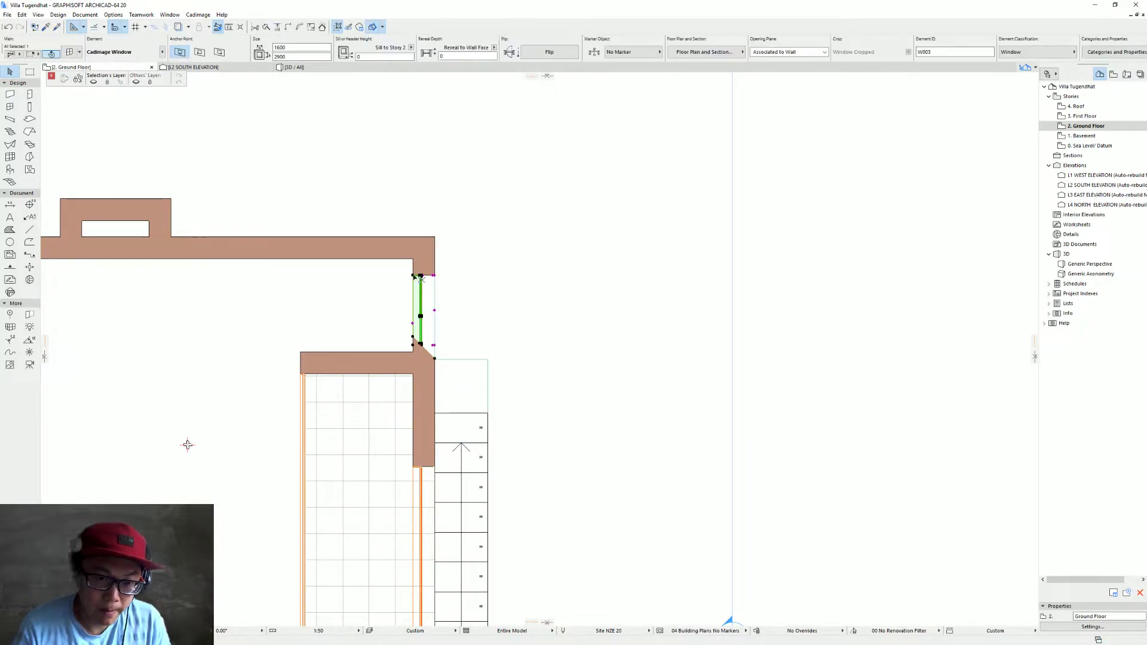
left_click(412, 374)
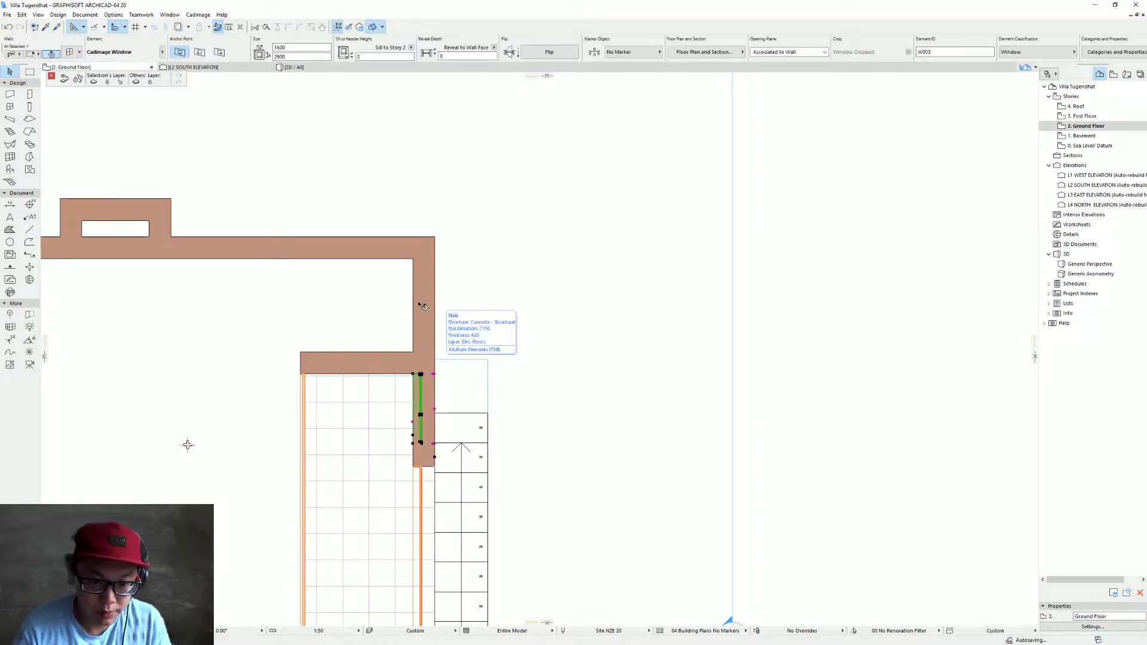
key("ctrl+z")
Place another 1600 x 2900 window with the same settings in the wall between the masonry corner and the outer side window
left_click(435, 275, "alt")
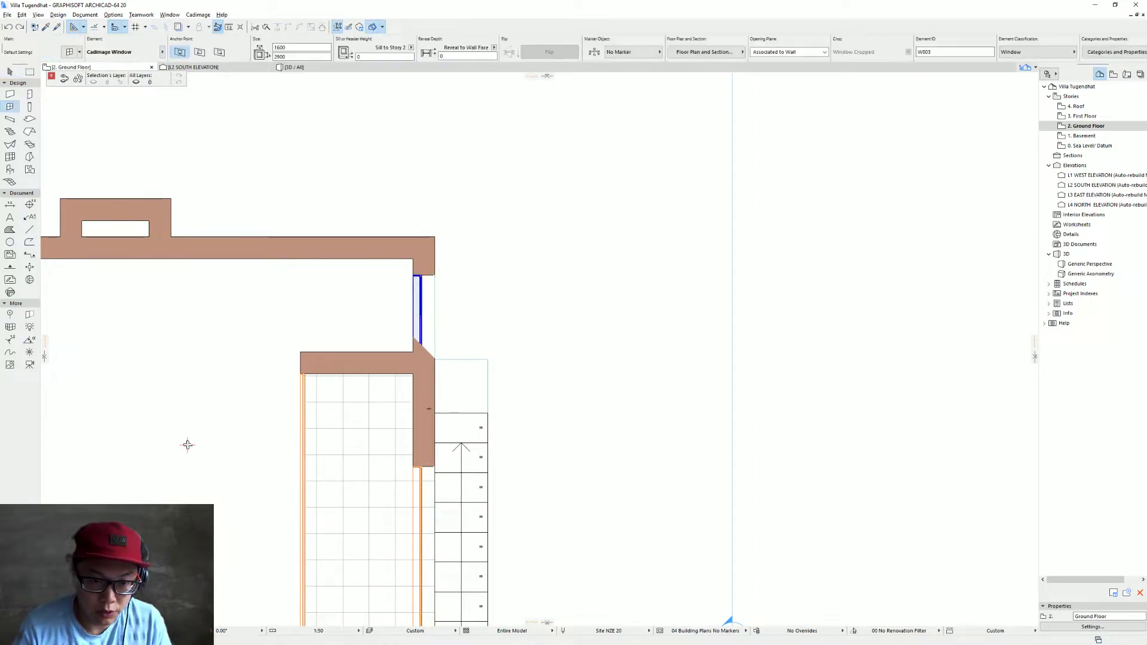
left_click(431, 415)
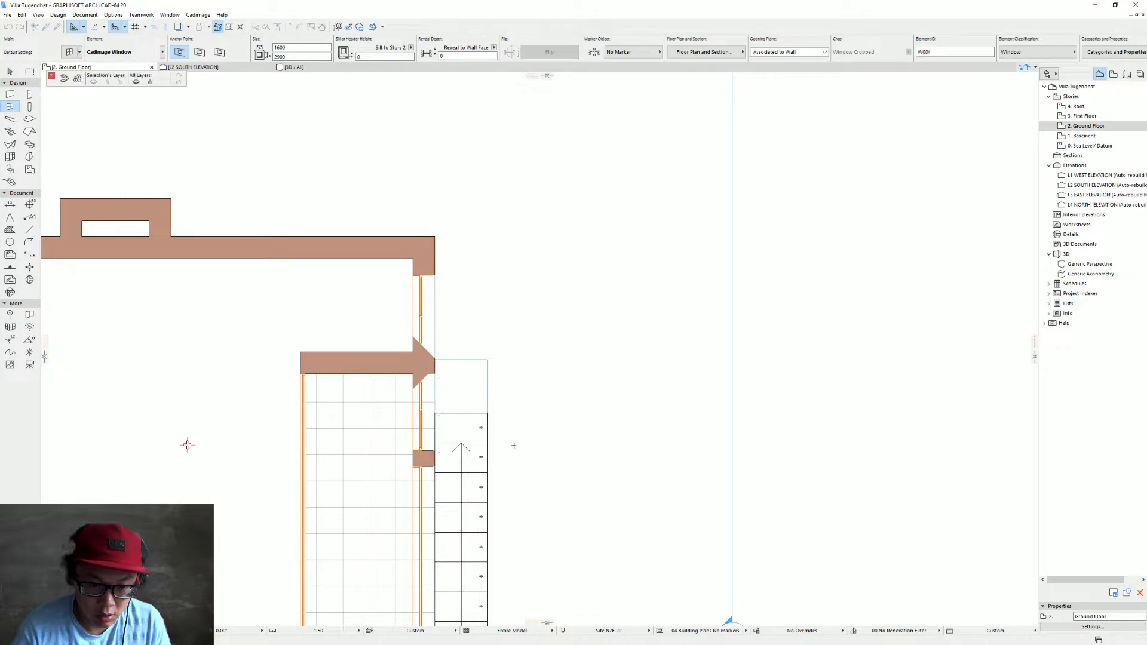
key("Escape")
Remove the slanted reveal at the upper side of the newly placed window through its settings
left_click(413, 389)
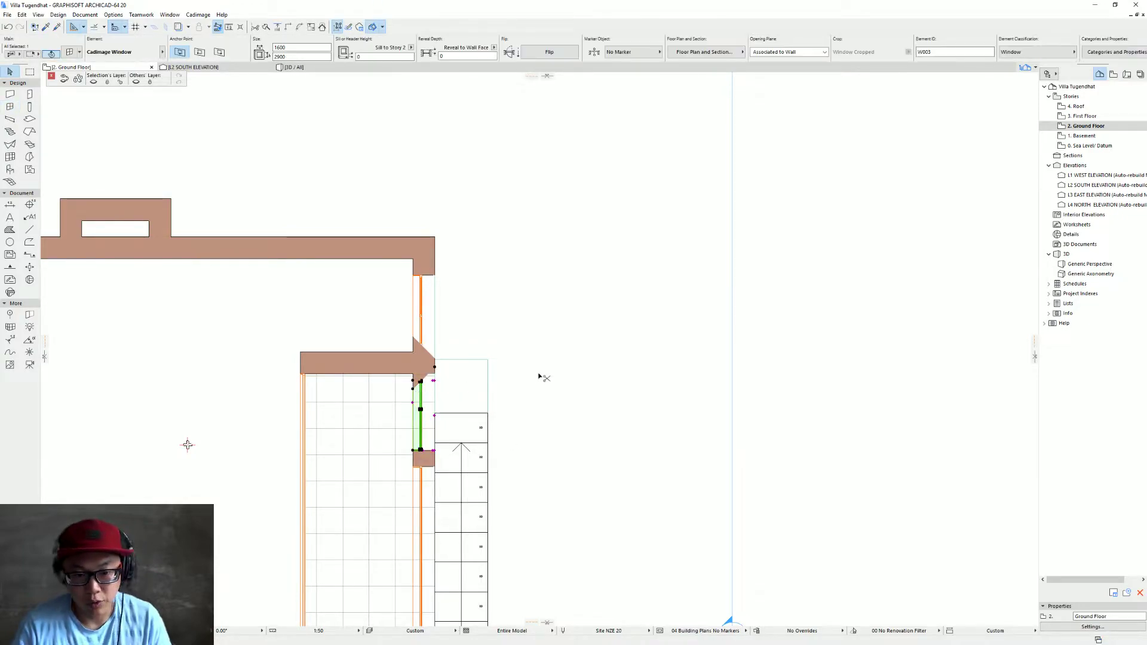
key("ctrl+t")
left_click(930, 298)
left_click(944, 299)
key("Return")
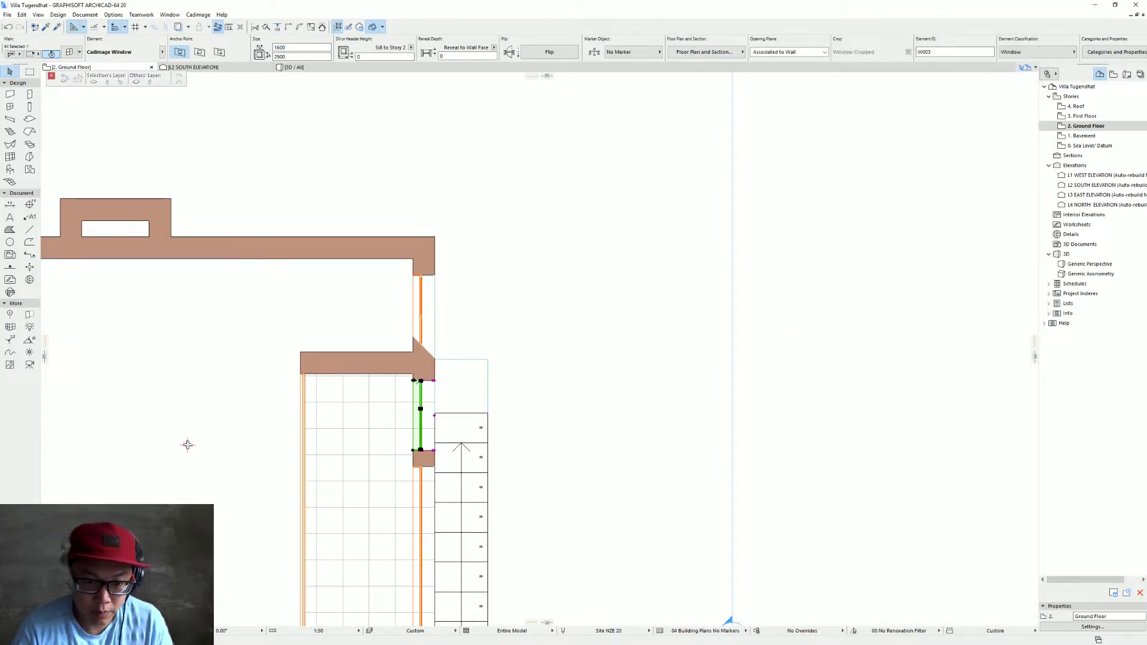
Move the new window up to the masonry corner and extend the outer side window to a width of 12600 to meet it
key("Delete")
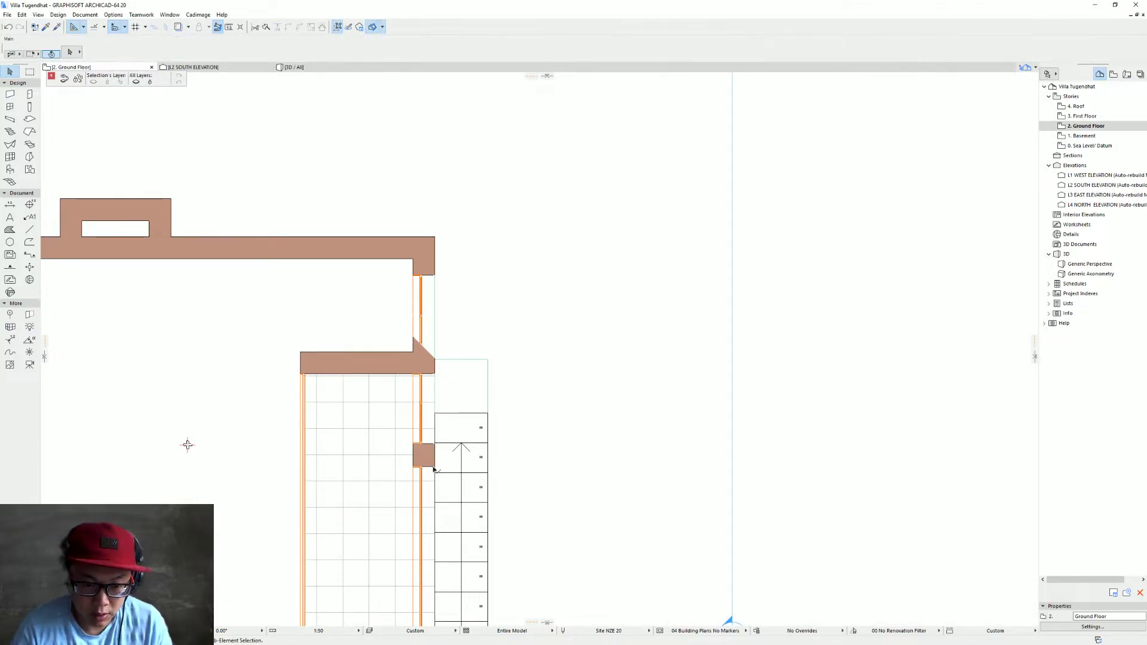
left_click(434, 470)
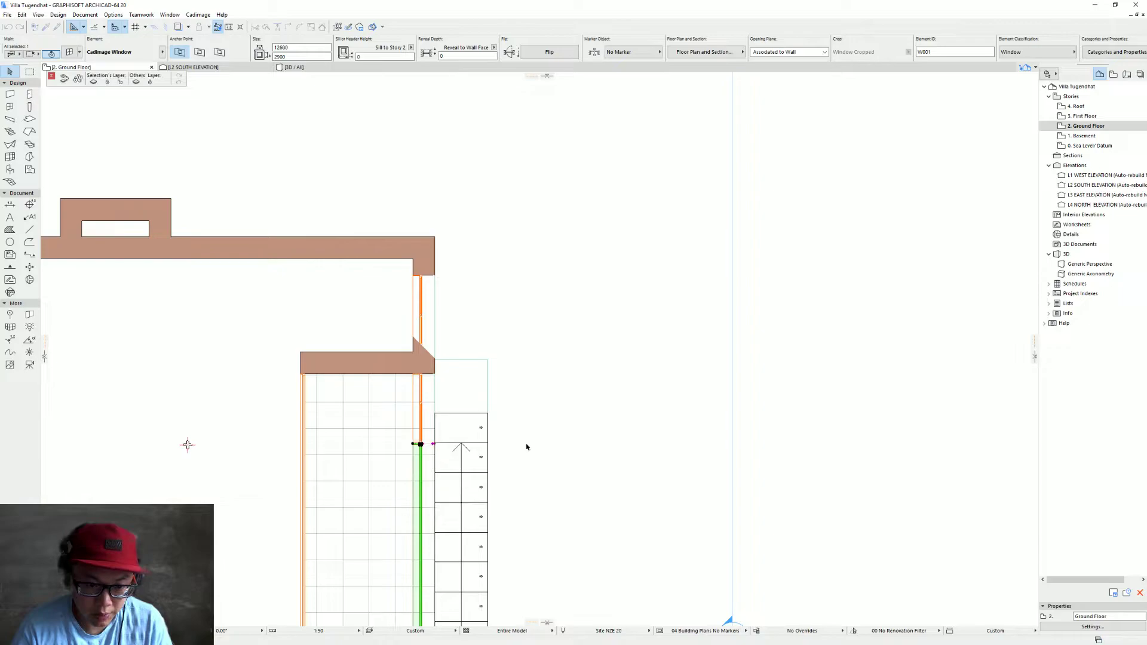
key("Delete")
Delete the surplus 1600 wide window in the upper part of the side wall in the 3D view
key("F3")
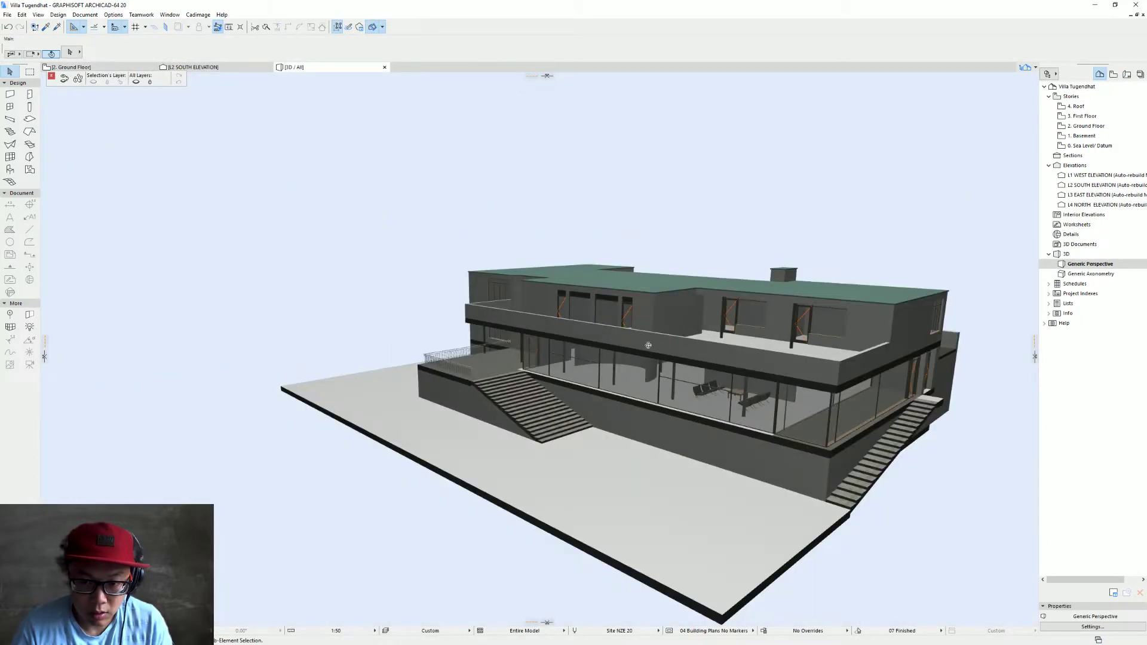
left_click_drag(648, 345, 298, 323)
scroll(690, 412, "up", 6)
scroll(687, 416, "down", 1)
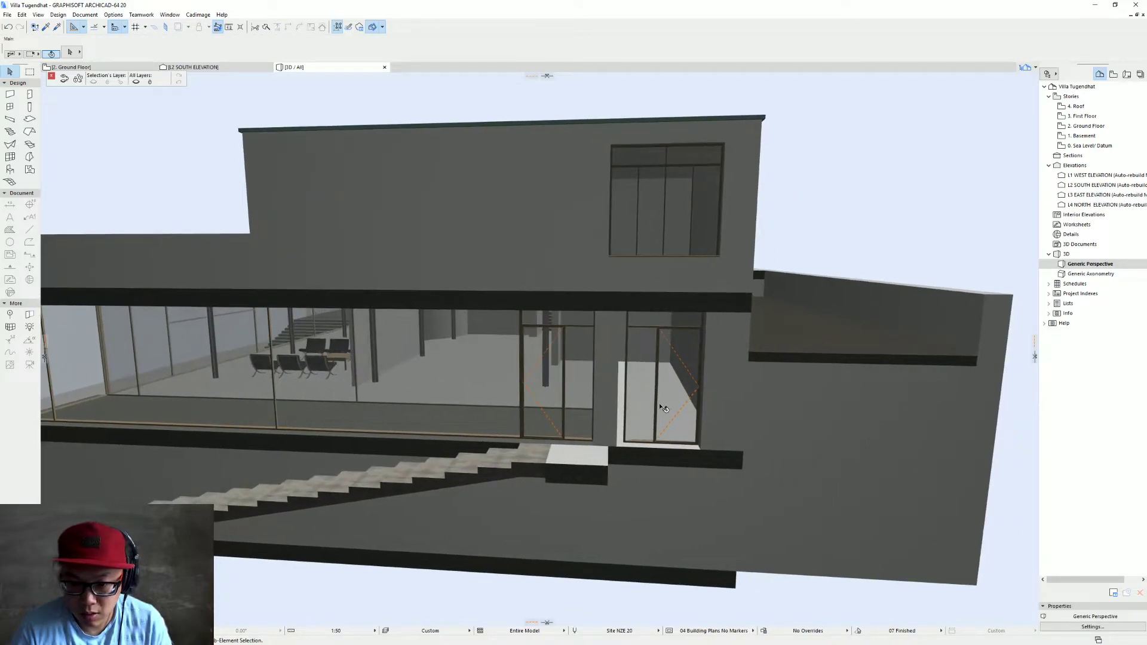
left_click(655, 393)
key("Escape")
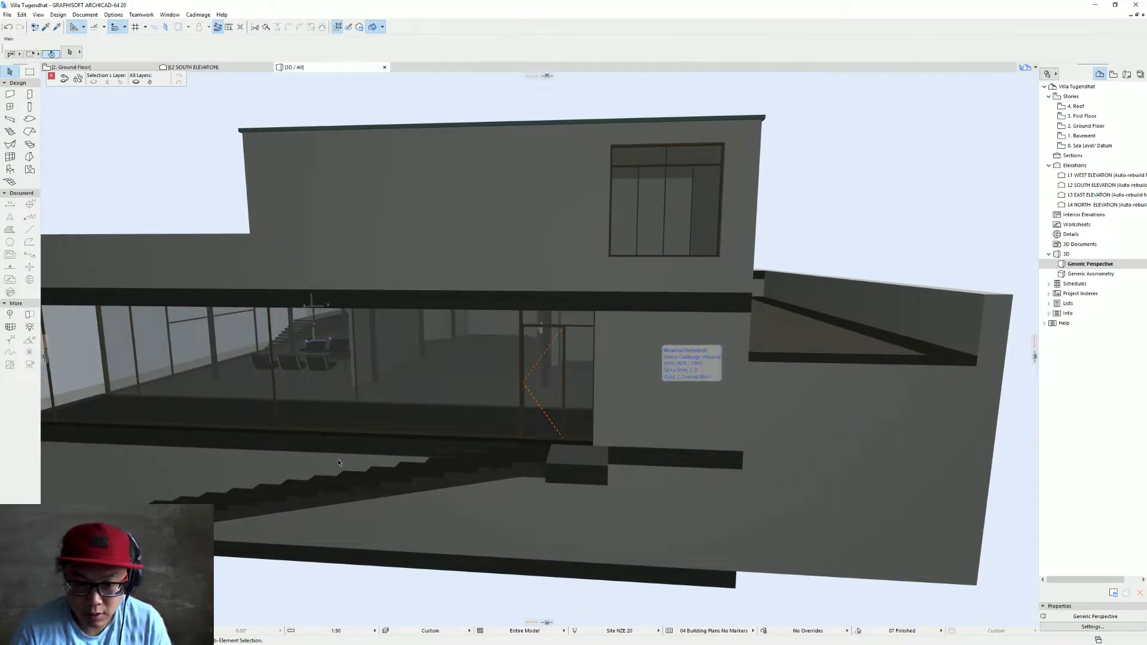
Move the external stair's landing slab down to the masonry corner and extend its lower edge to the new window's lower end
scroll(436, 436, "up", 5)
scroll(559, 396, "down", 5)
left_click_drag(558, 395, 680, 486)
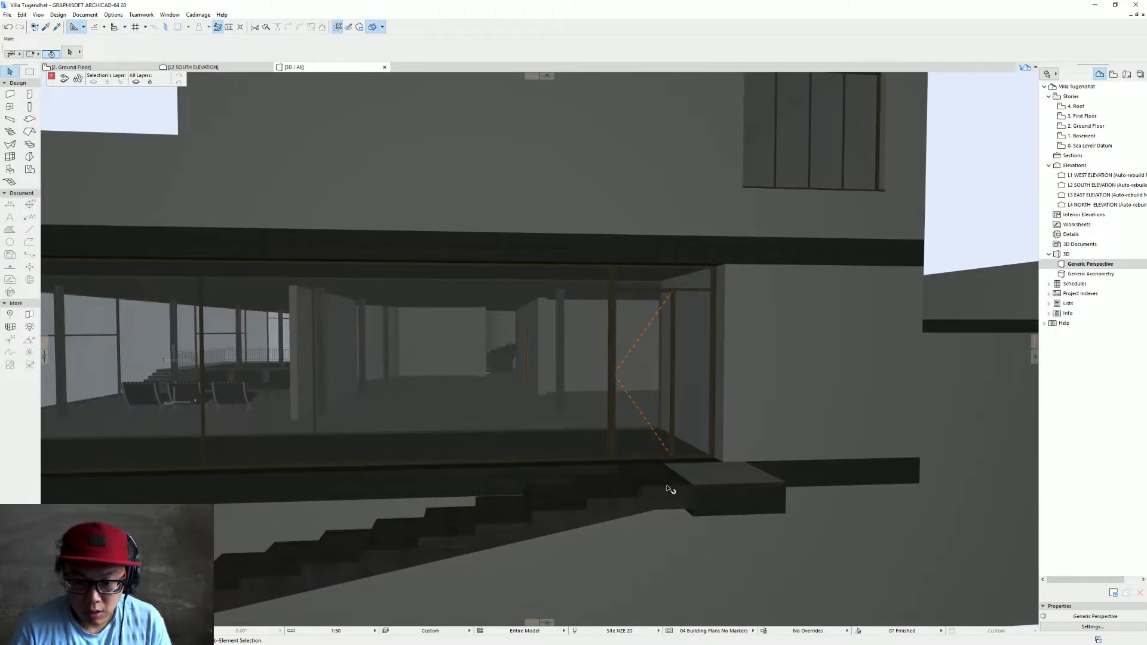
left_click(667, 488)
left_click(742, 481)
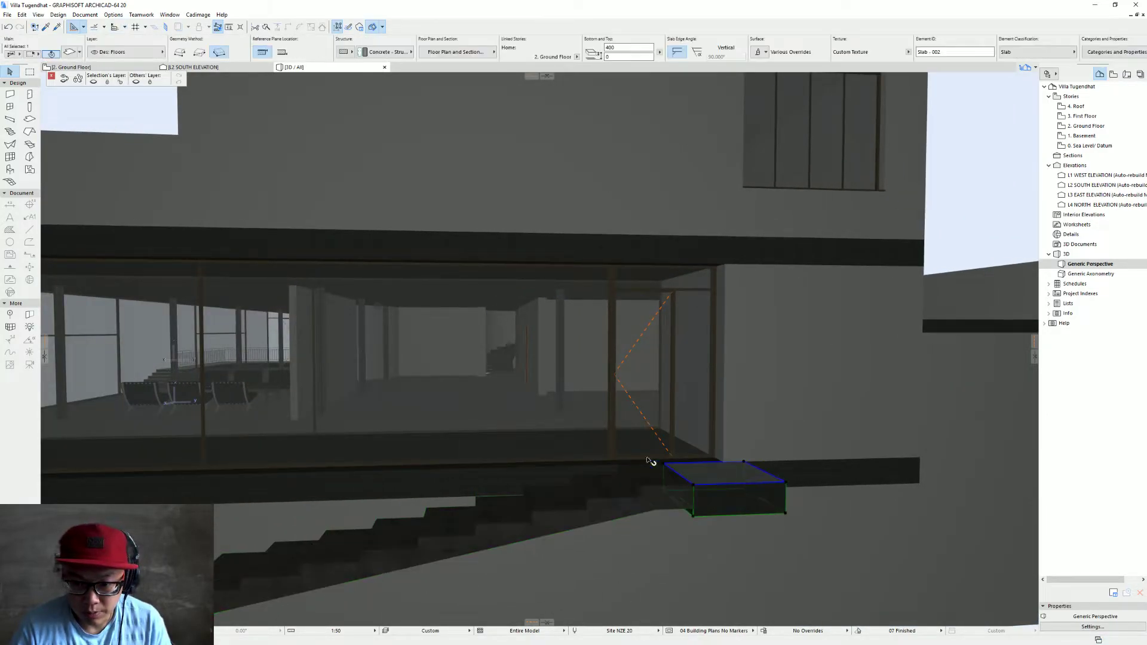
key("F2")
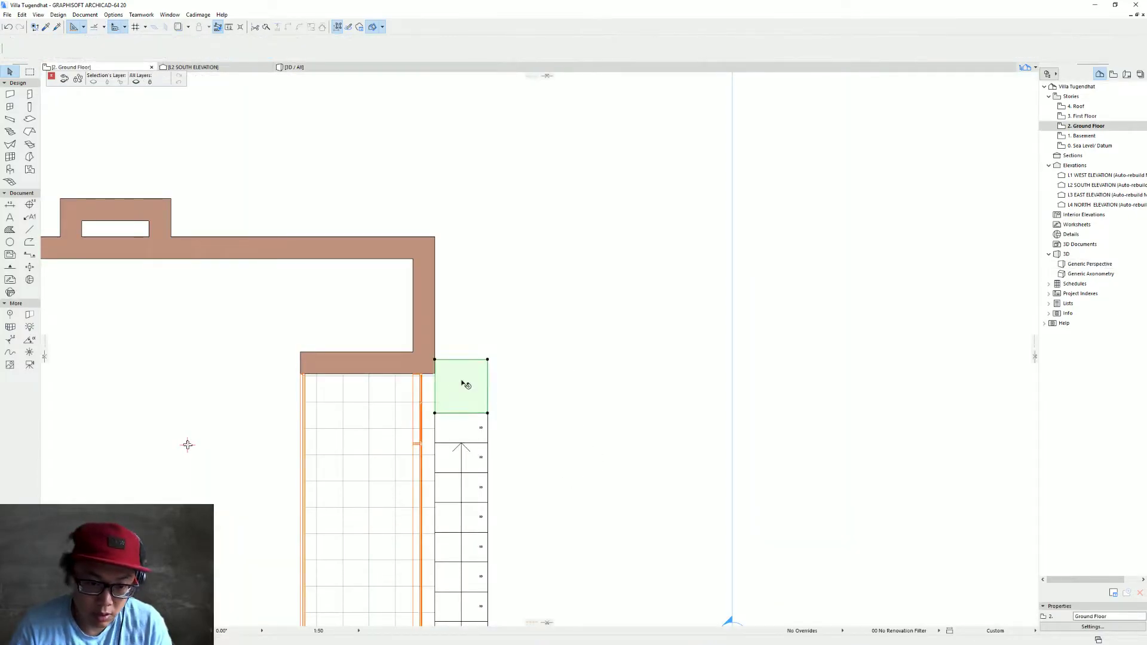
left_click_drag(451, 412, 451, 427)
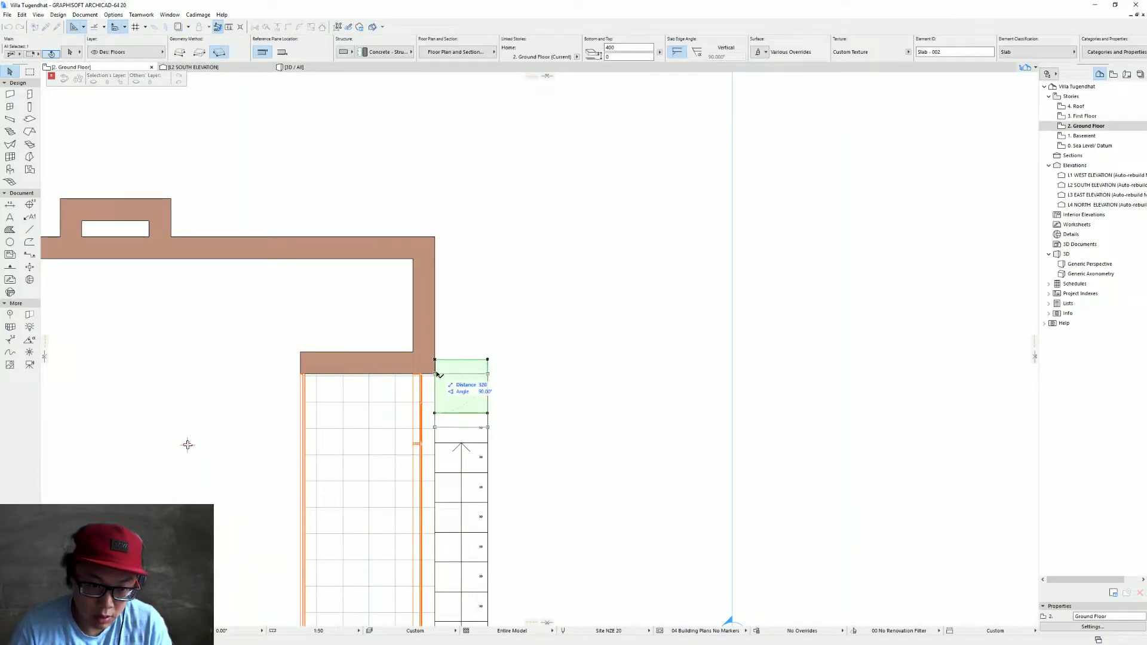
left_click(451, 427)
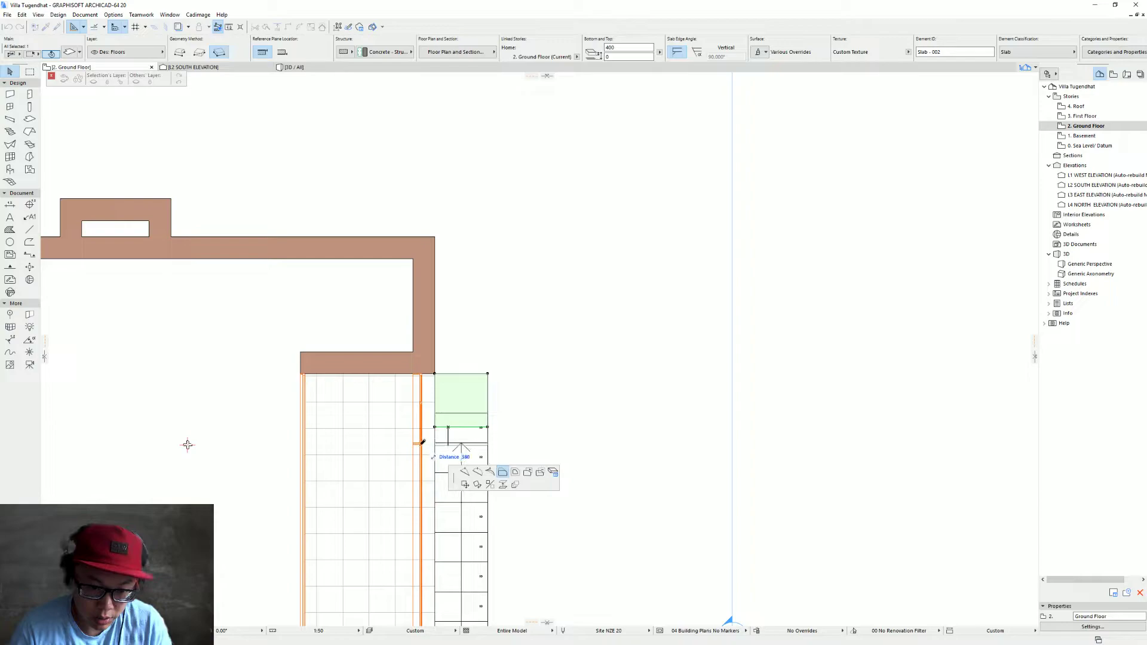
left_click(424, 444)
Edit the external side stair and set its number of risers to 19
left_click(477, 473)
scroll(488, 416, "down", 4)
middle_click_drag(481, 335, 471, 97)
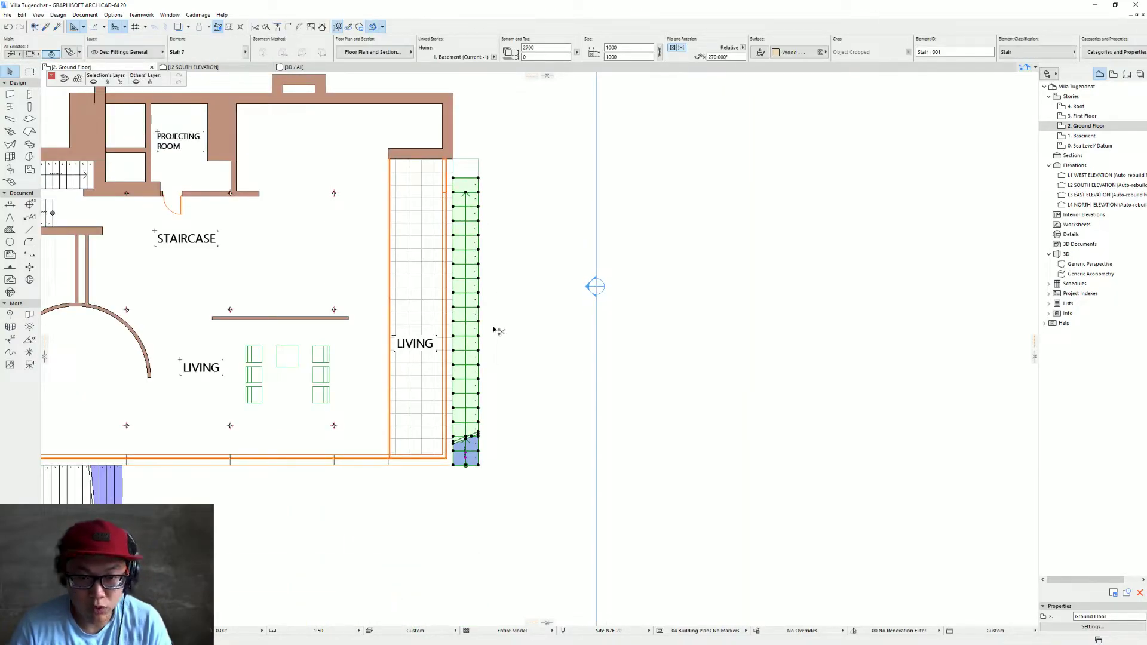
key("ctrl+t")
left_click(707, 201)
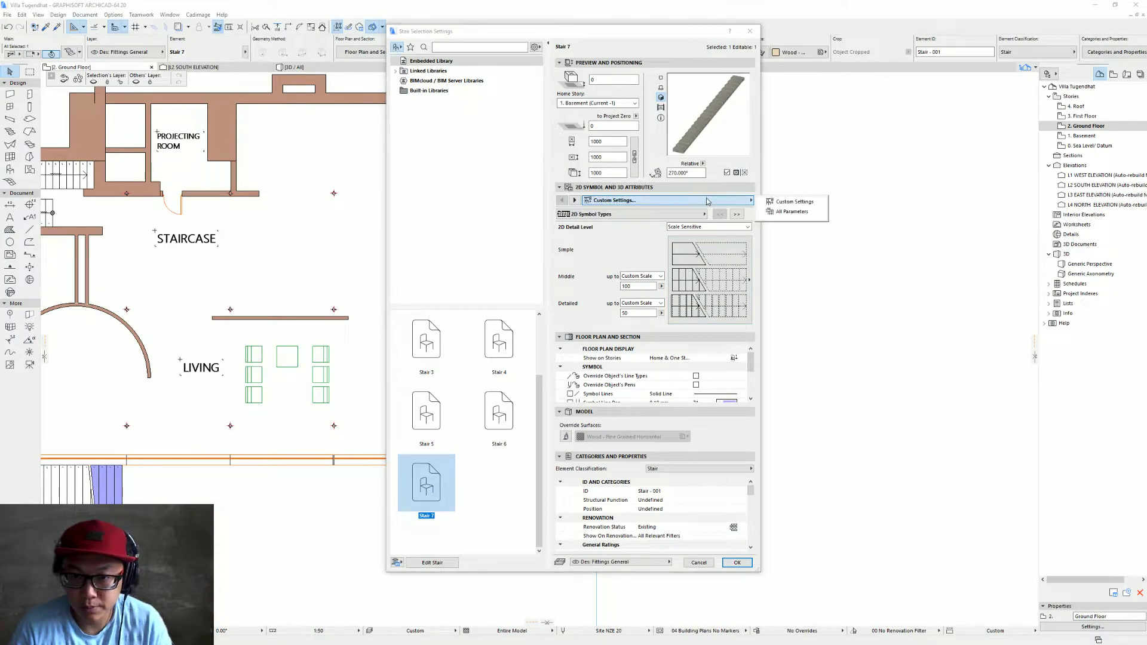
left_click(441, 564)
left_click(441, 563)
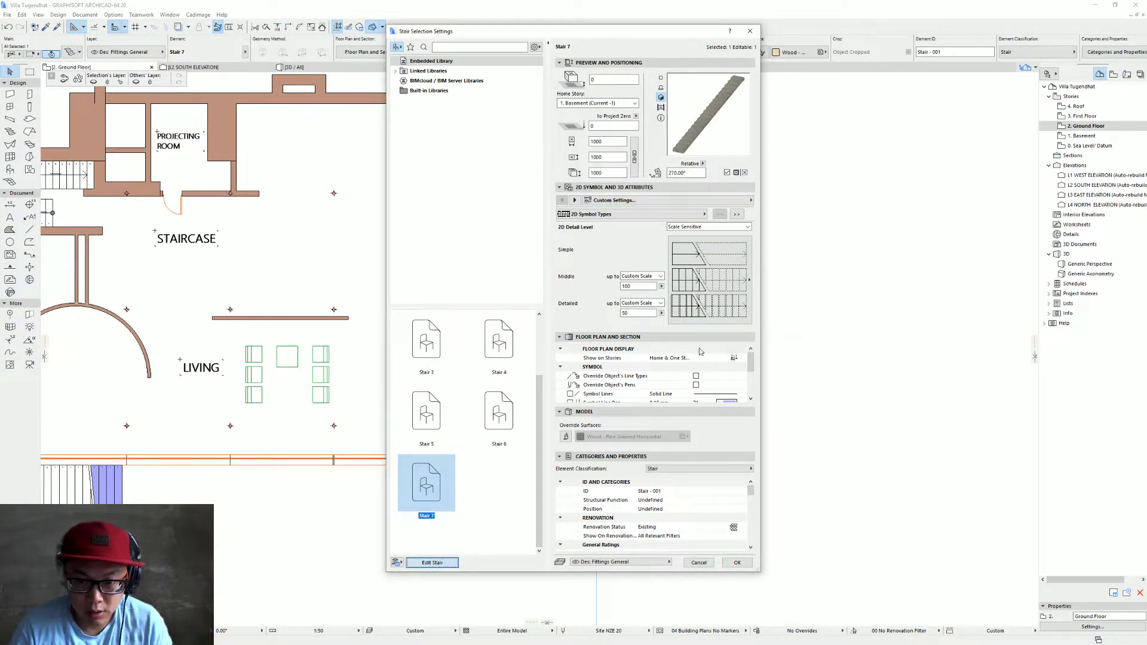
left_click(684, 320)
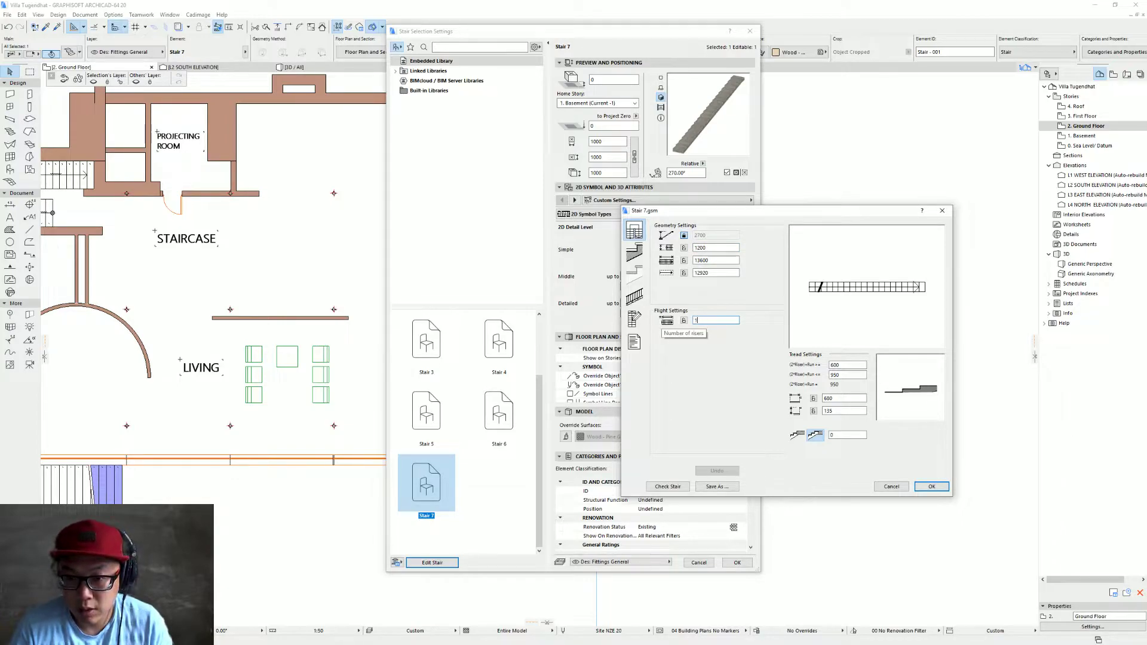
left_click(685, 322)
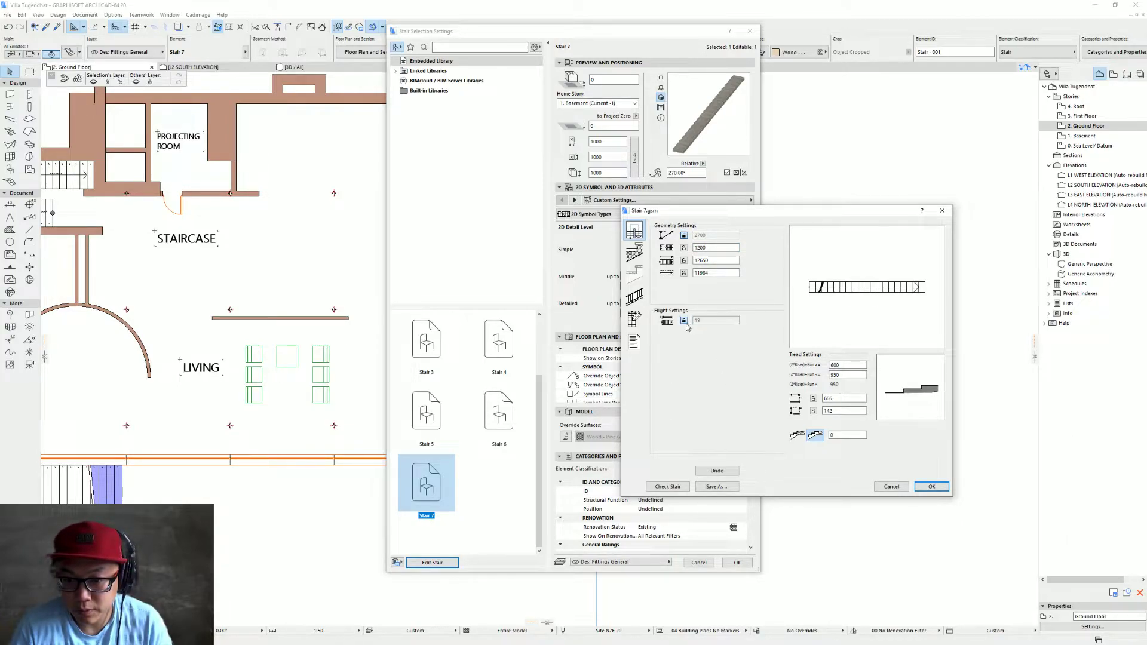
key("Return")
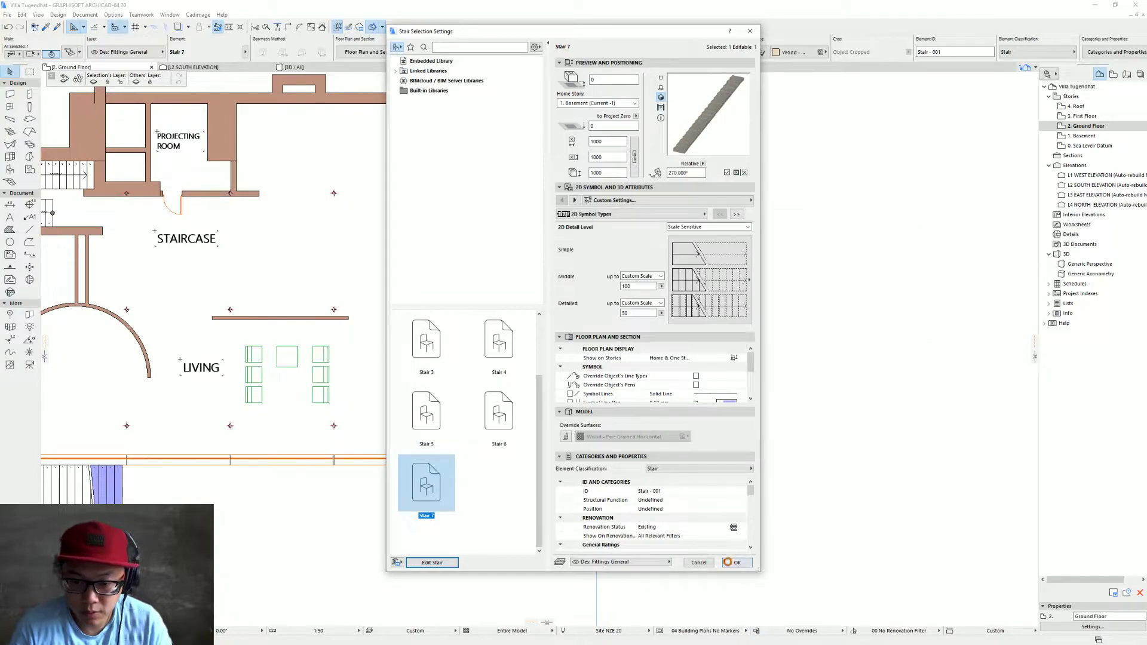
left_click(735, 562)
Extend the landing slab's lower edge to meet the top of the shortened external stair
scroll(452, 204, "up", 2)
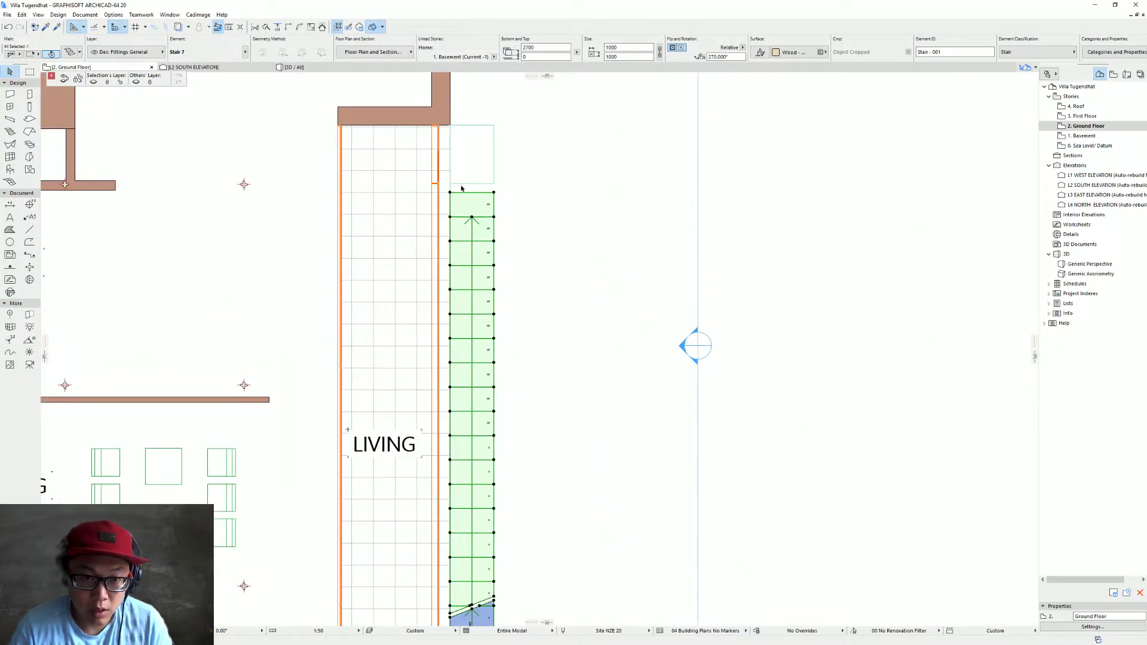
left_click(461, 184)
left_click(465, 183)
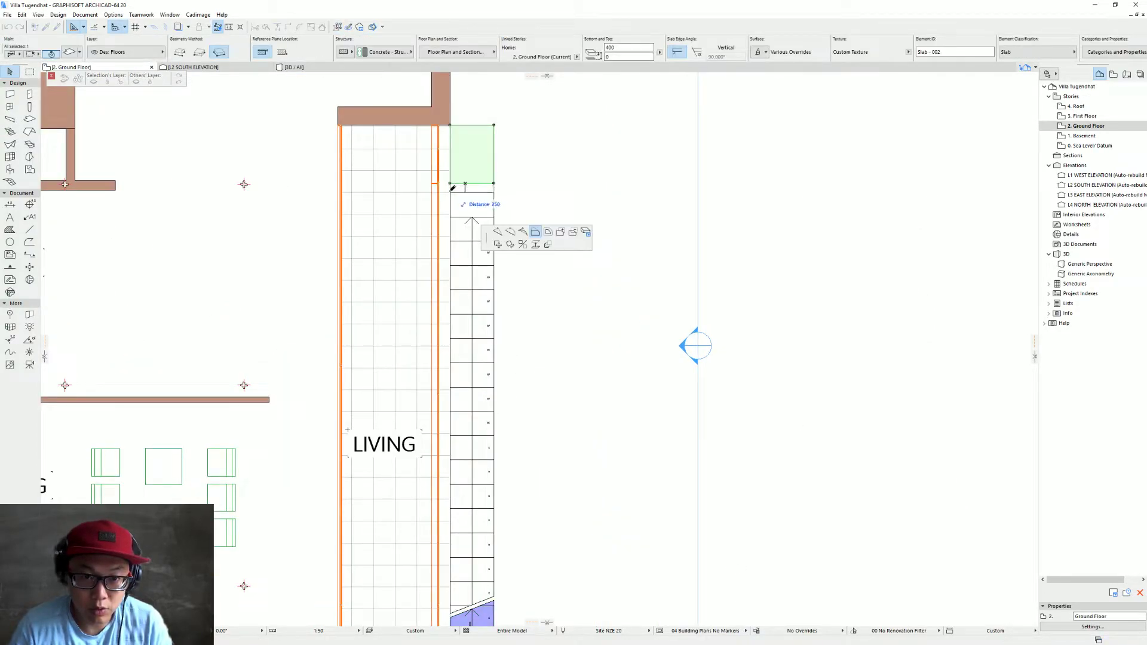
left_click(450, 191)
left_click(523, 185)
Inspect the new side door and stair landing in the 3D view and compare them with the Street View photo in the browser
key("F3")
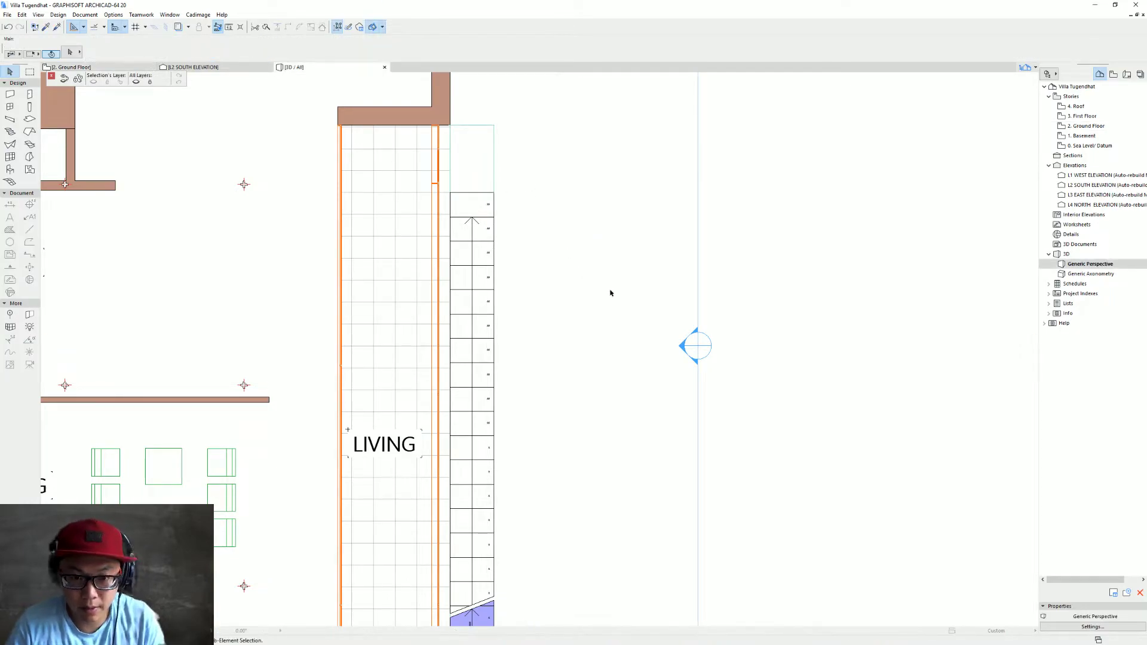
key("Escape")
mouse_move(599, 493)
middle_mouse_down("shift")
mouse_move(556, 469)
mouse_move(547, 441)
mouse_move(636, 450)
middle_mouse_up("shift")
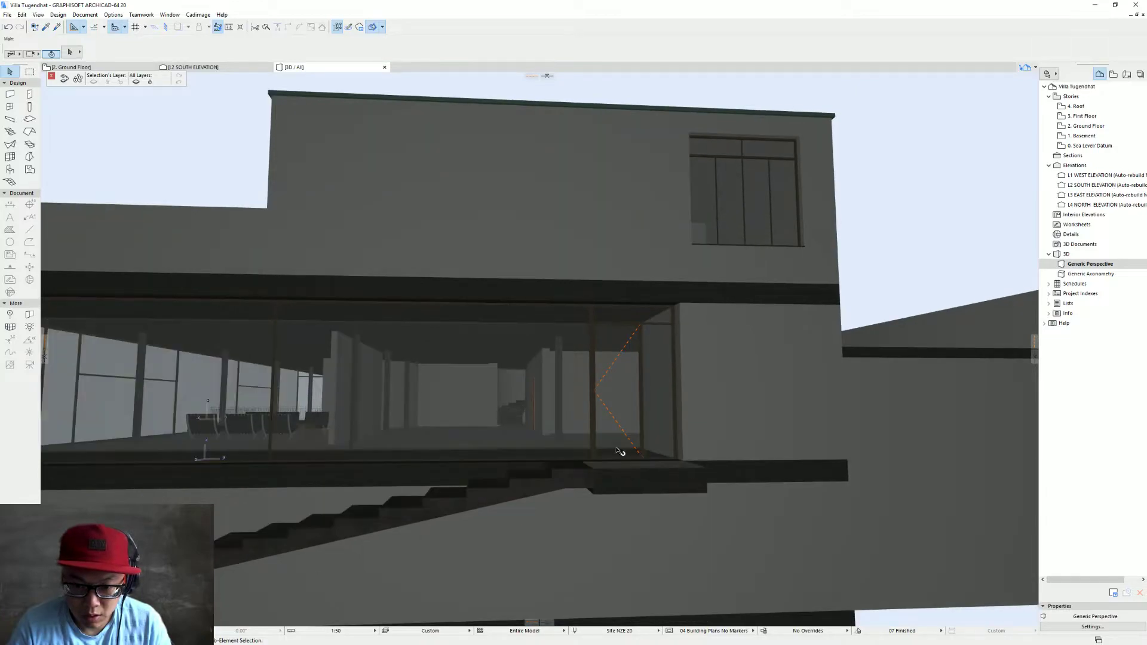
key("alt+Tab")
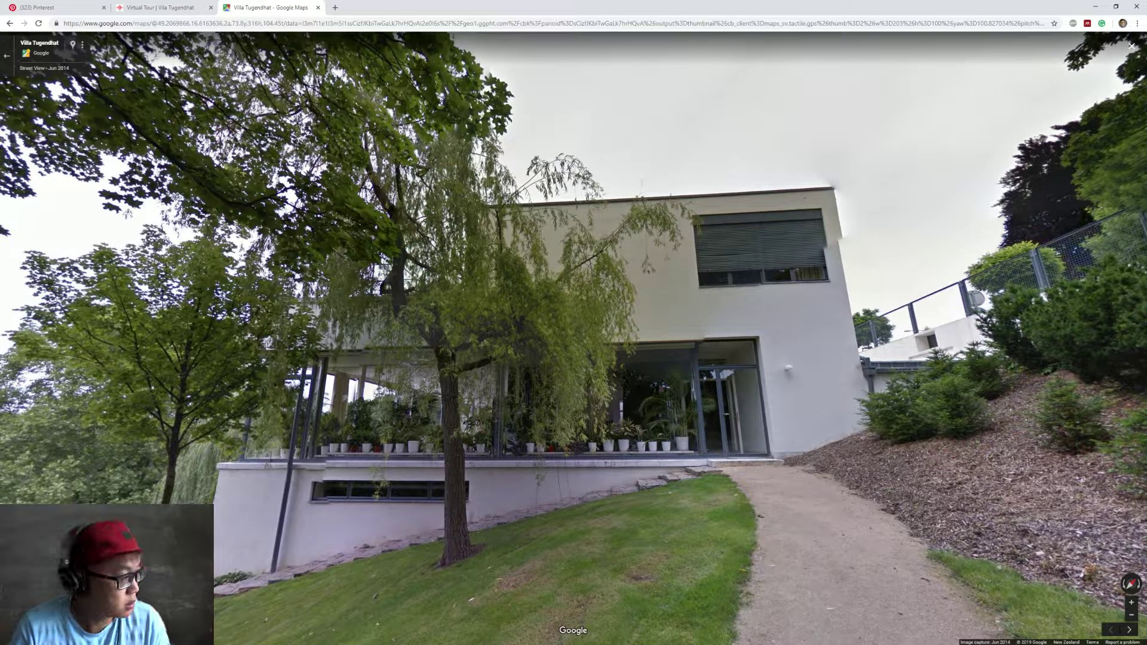
Examine the floor slab edge and masonry below the winter-garden glazing in the 3D view and compare them with the Street View photo
key("alt+Tab")
middle_click_drag(442, 465, 583, 449, "shift")
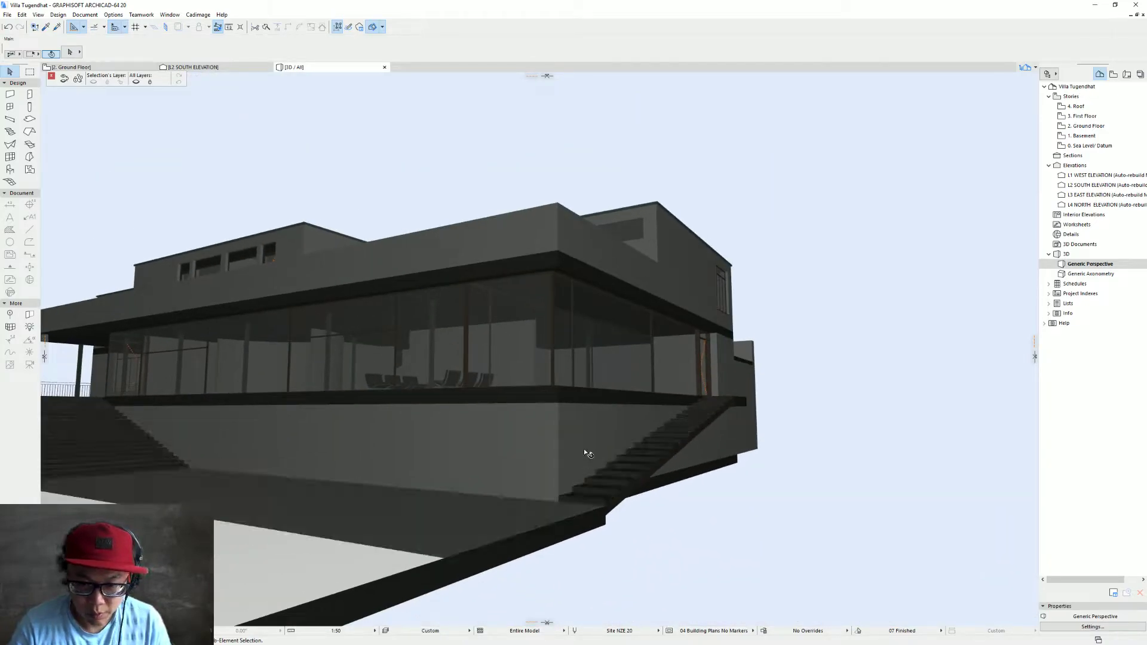
left_click(583, 450)
middle_click_drag(552, 507, 557, 577, "shift")
left_click_drag(558, 579, 548, 580)
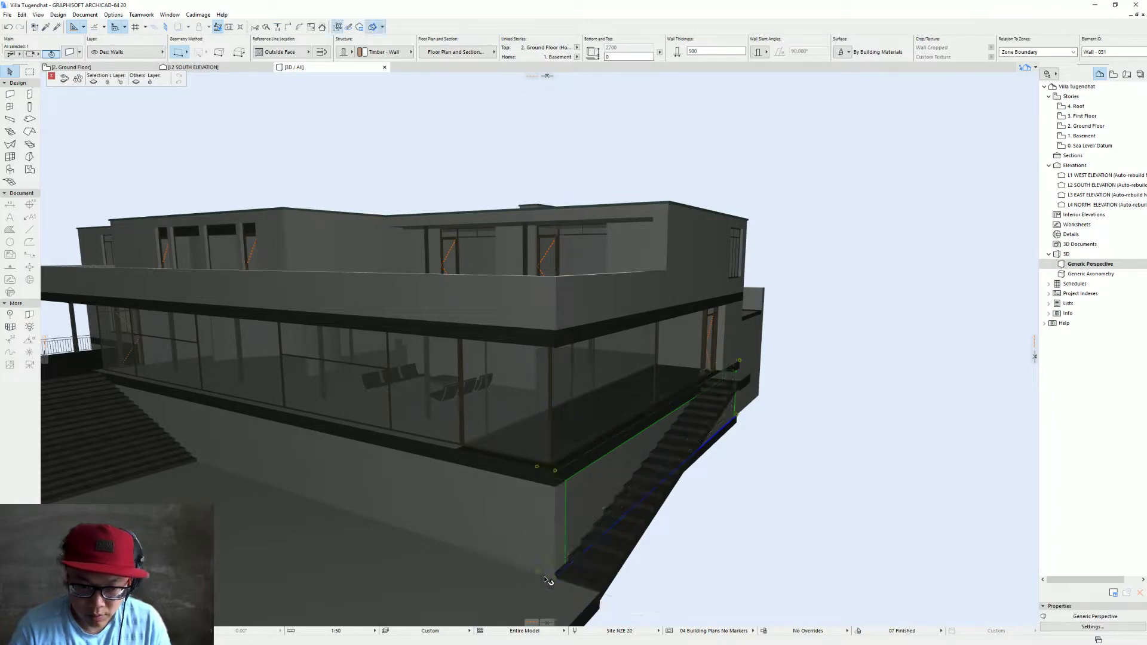
middle_click_drag(657, 529, 531, 479, "shift")
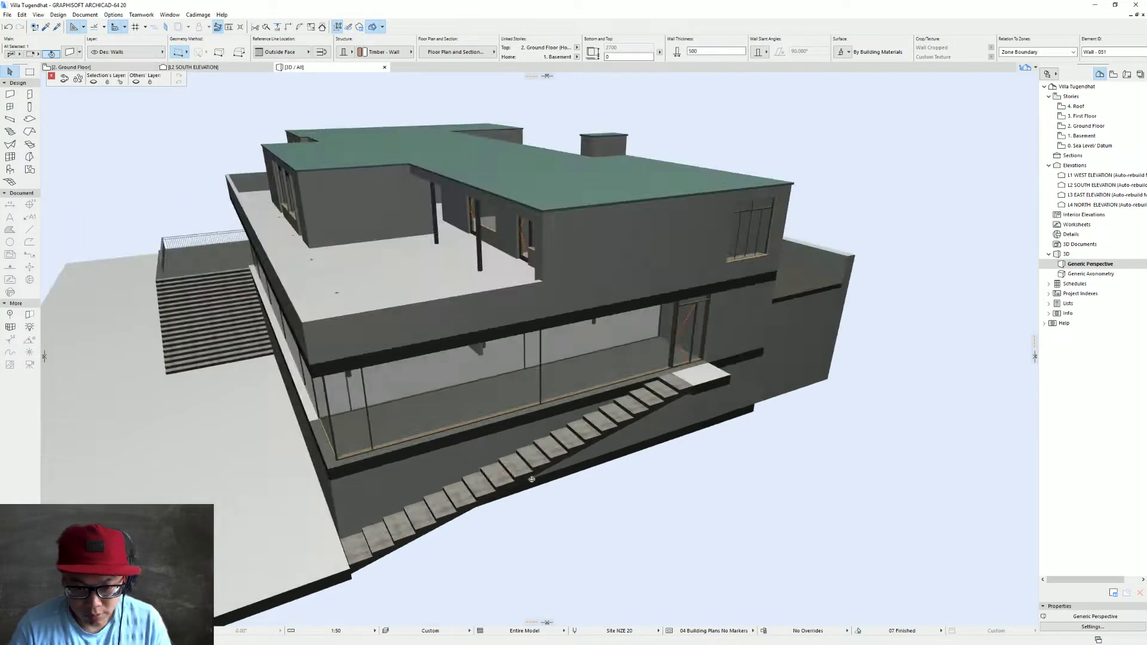
left_click(466, 443)
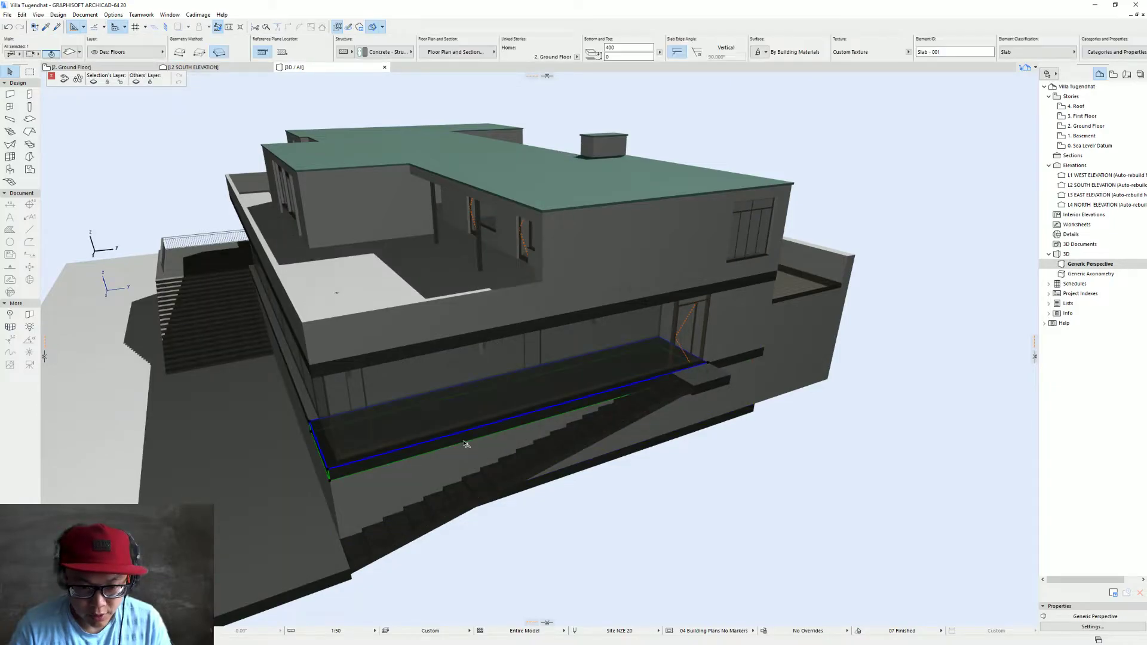
left_click(461, 447)
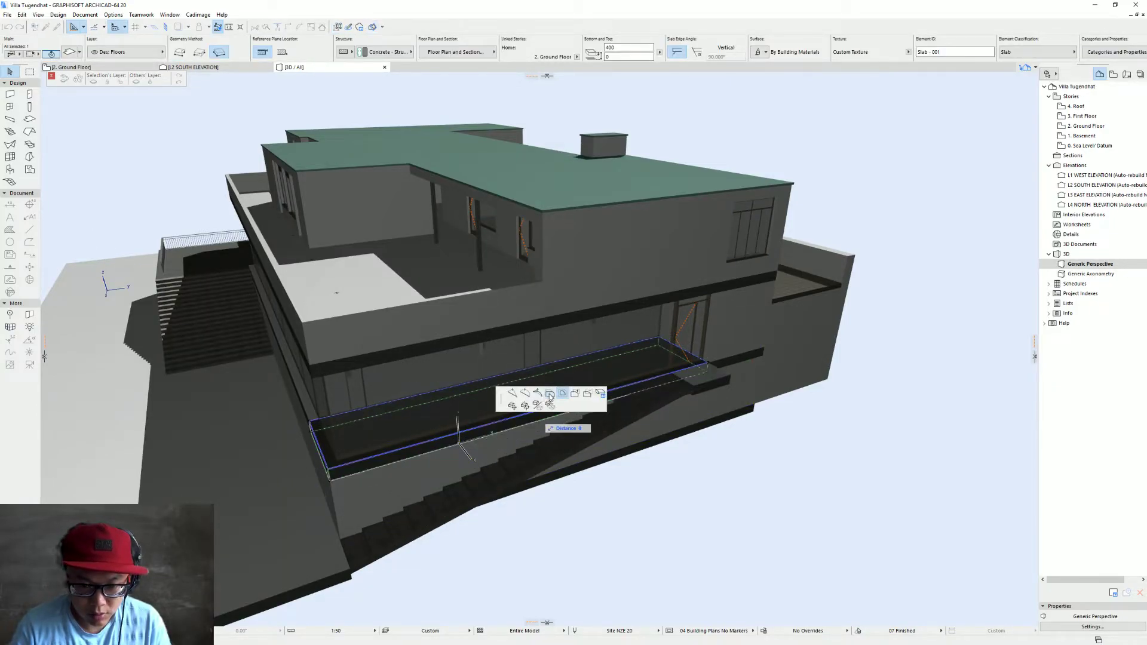
key("Escape")
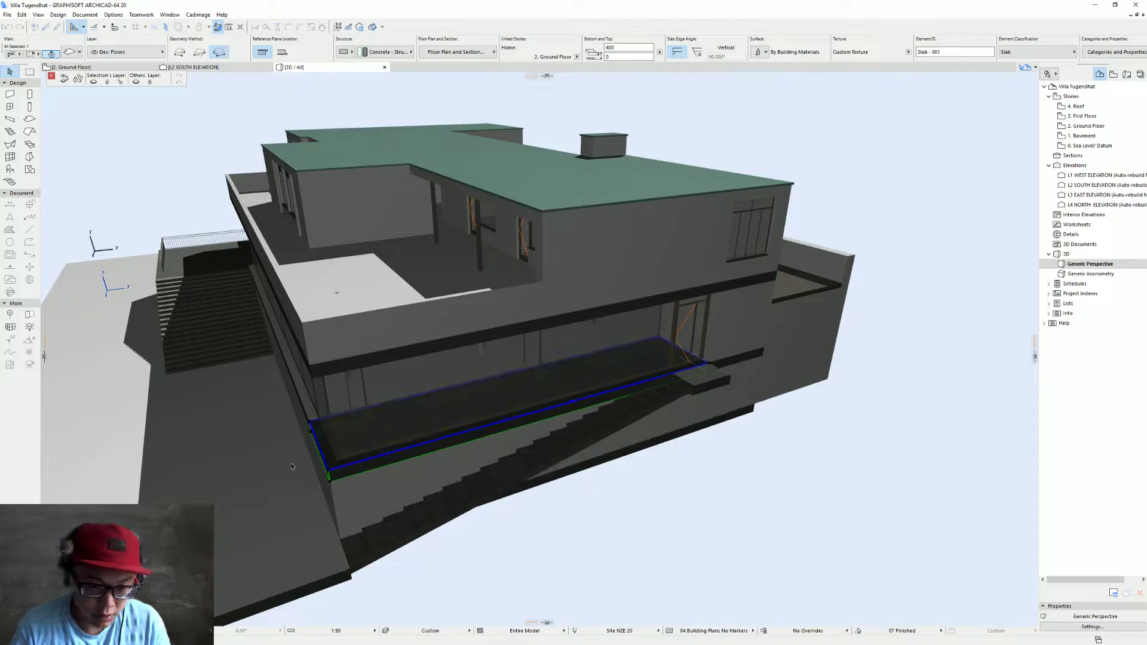
middle_click_drag(300, 502, 534, 415, "shift")
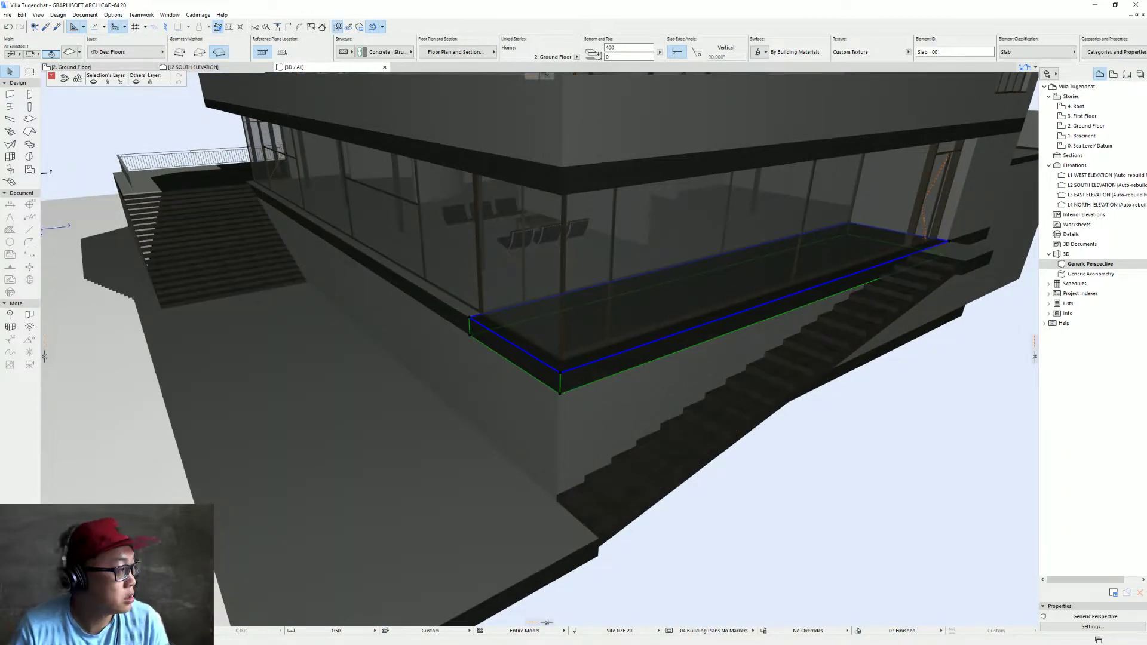
key("alt+Tab")
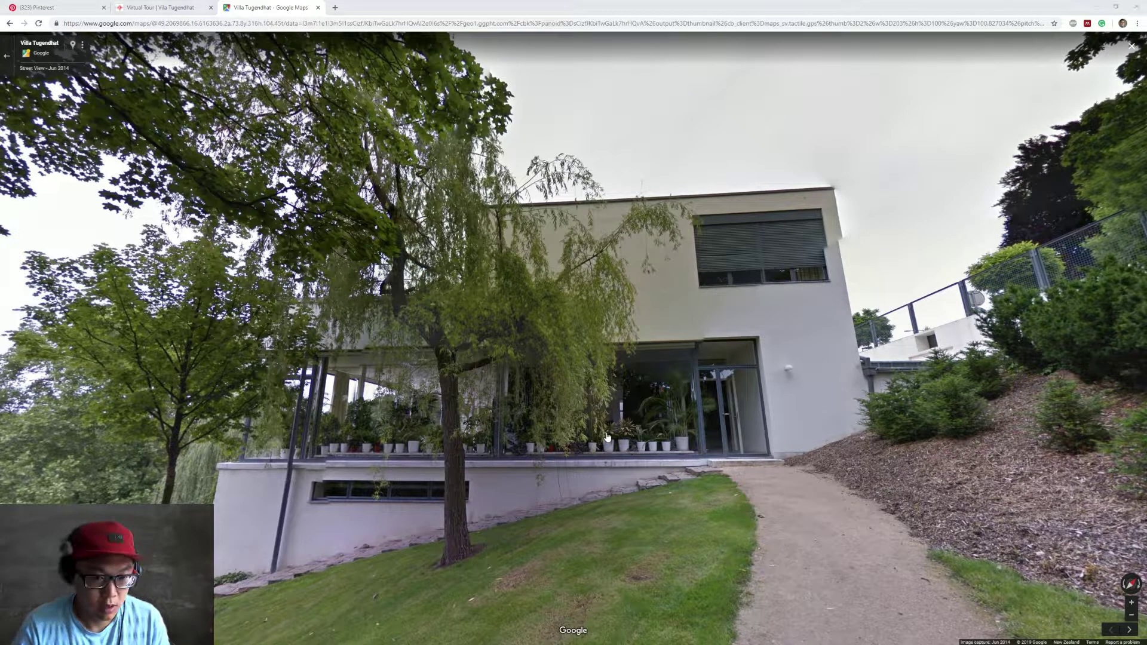
key("alt+Tab")
Override the edge and bottom surfaces of the winter-garden and main ground-floor slabs with Paint - Titanium White, linking the surface overrides
middle_click_drag(675, 370, 571, 414)
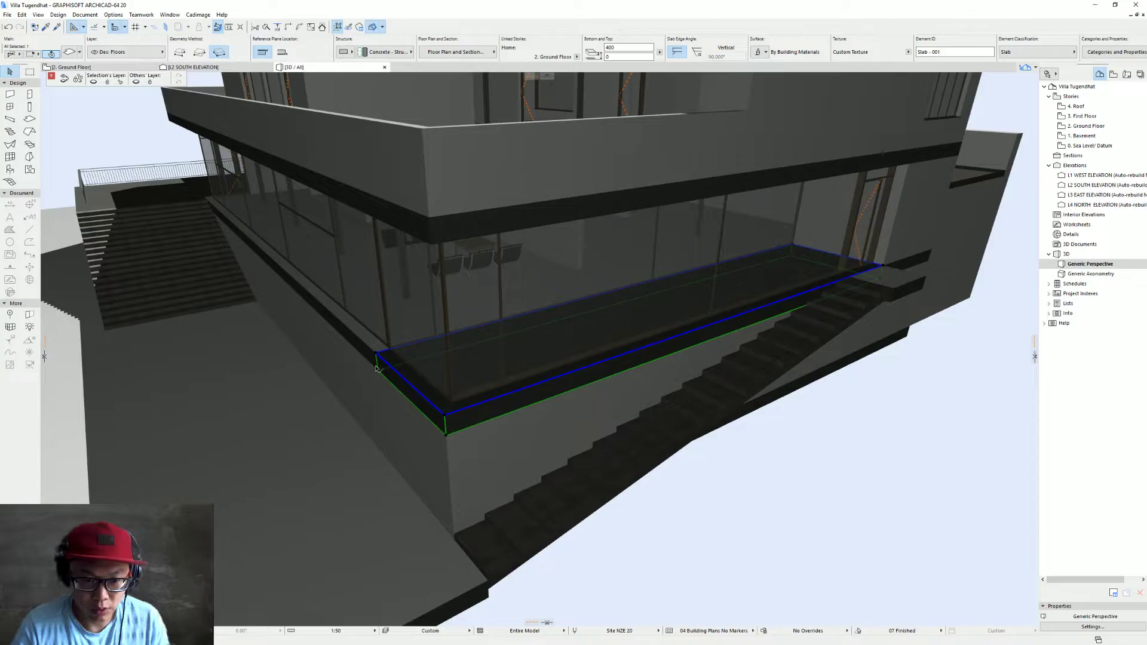
left_click(364, 347, "shift")
key("ctrl+t")
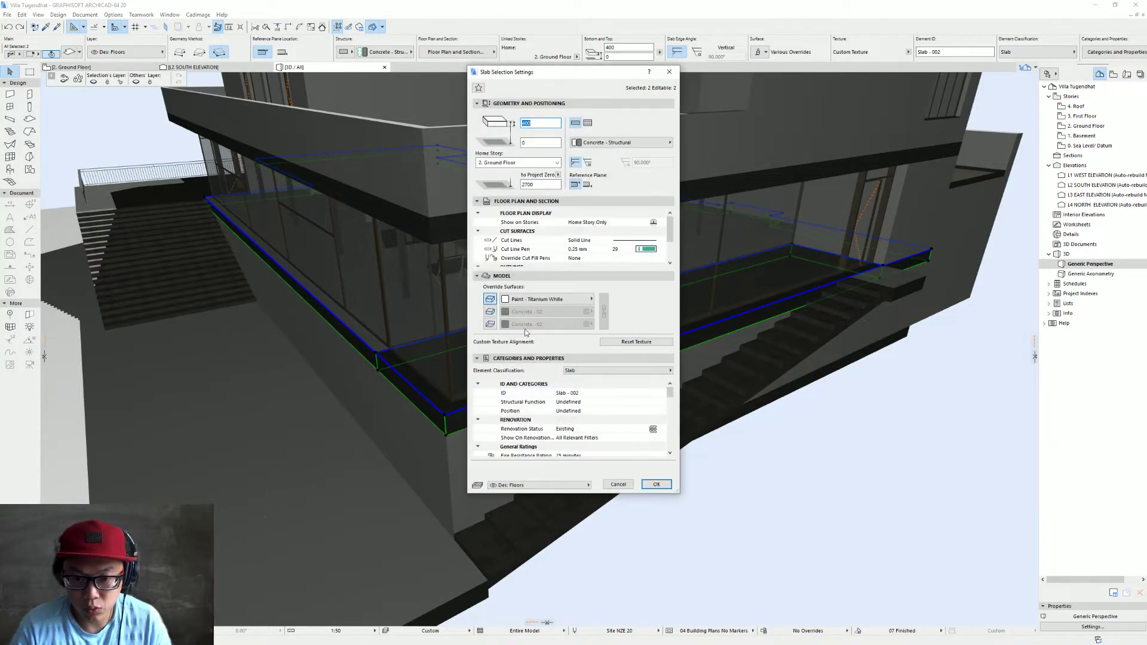
left_click(492, 314)
left_click(491, 324)
left_click(604, 312)
key("Return")
scroll(508, 387, "up", 5)
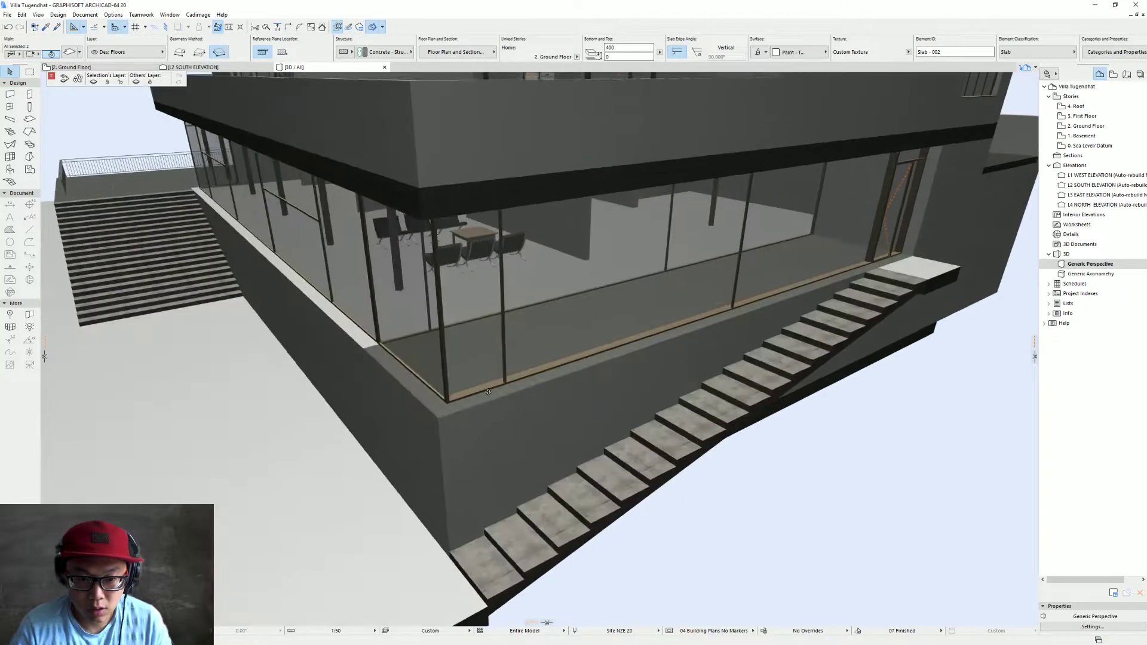
scroll(508, 387, "down", 3)
Check the winter-garden slab's surface override settings and inspect the slab corner beneath the glazing in 3D
left_click(558, 363)
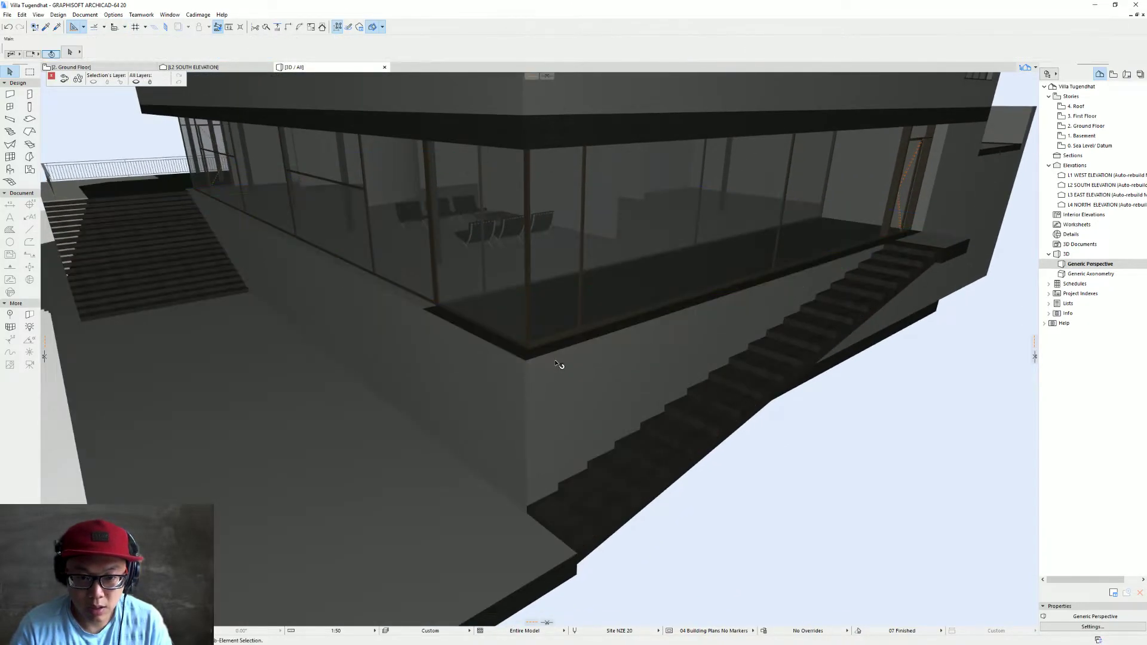
key("ctrl+t")
key("Escape")
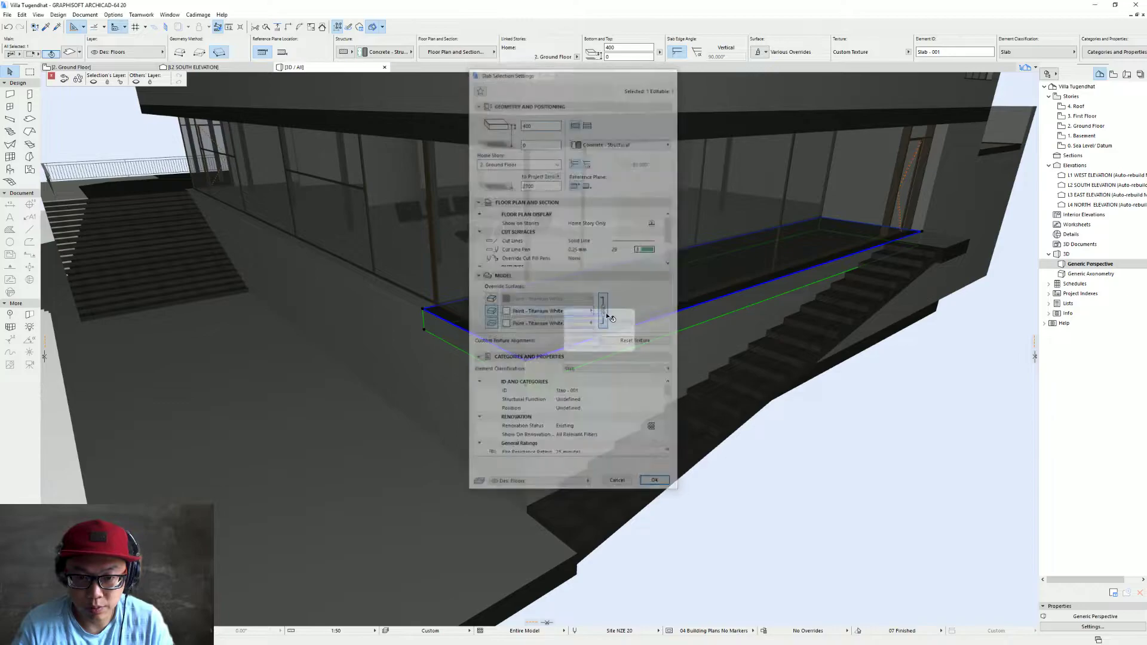
middle_click_drag(601, 353, 540, 348, "shift")
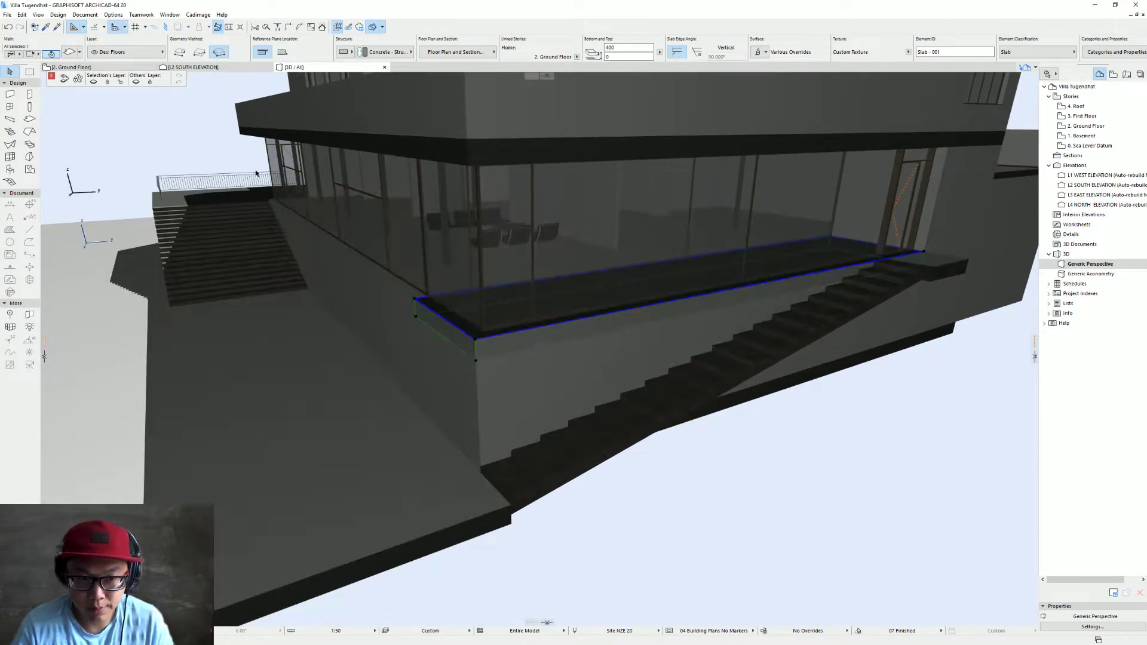
key("Escape")
mouse_move(464, 351)
middle_mouse_down("shift")
mouse_move(430, 403)
mouse_move(448, 422)
mouse_move(550, 438)
middle_mouse_up("shift")
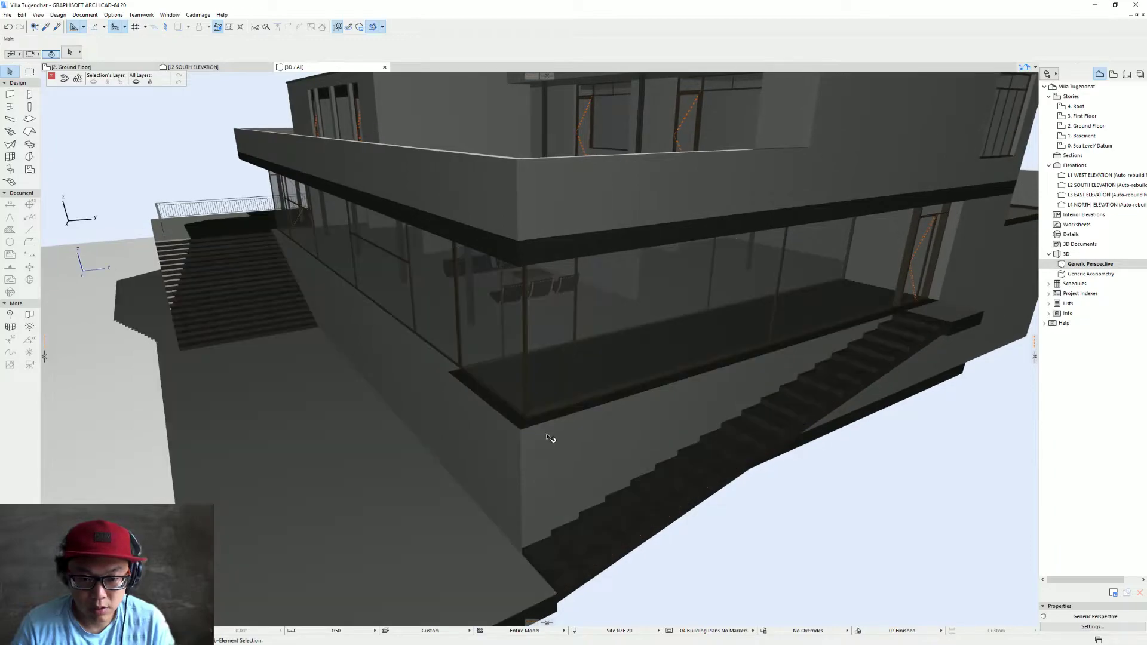
Try to draw a beam on the ground-floor plan along the front slab edge, from the terrace corner to the external side stair
key("F2")
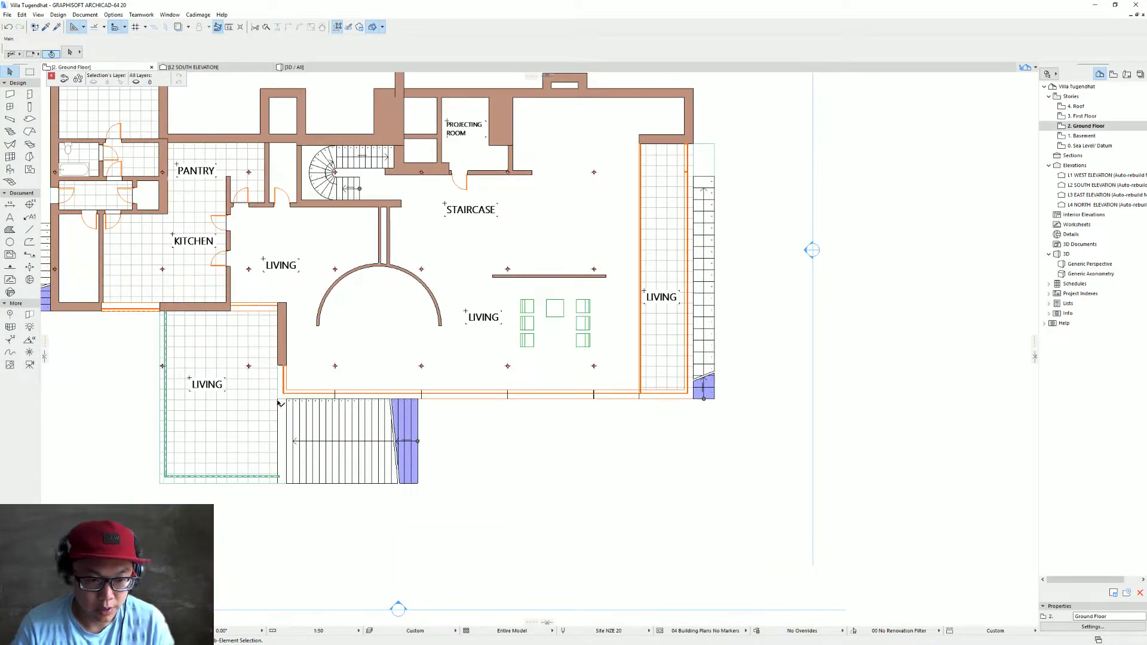
left_click(10, 119)
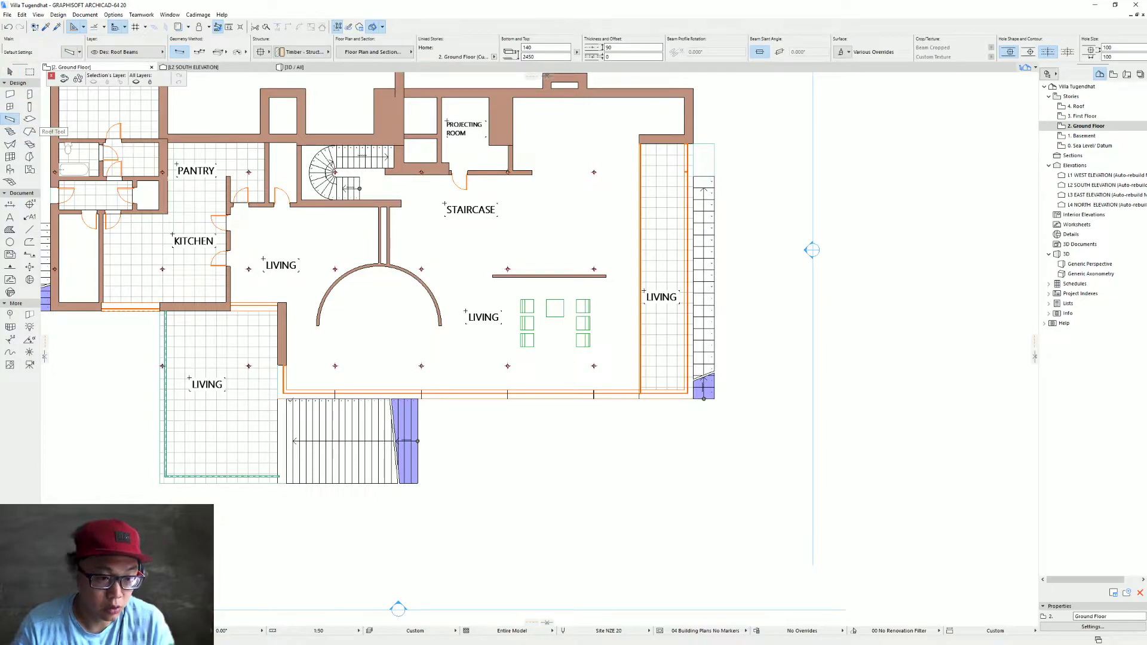
scroll(279, 391, "up", 2)
left_click(271, 393)
scroll(755, 387, "up", 5)
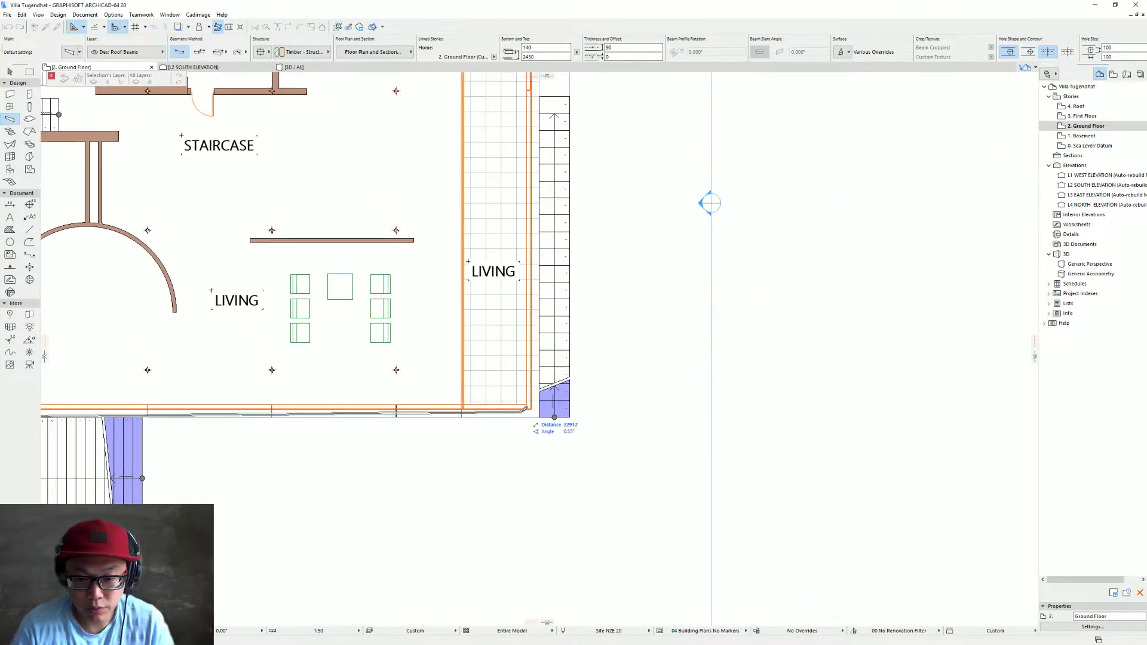
middle_click_drag(296, 196, 639, 168)
scroll(641, 162, "down", 5)
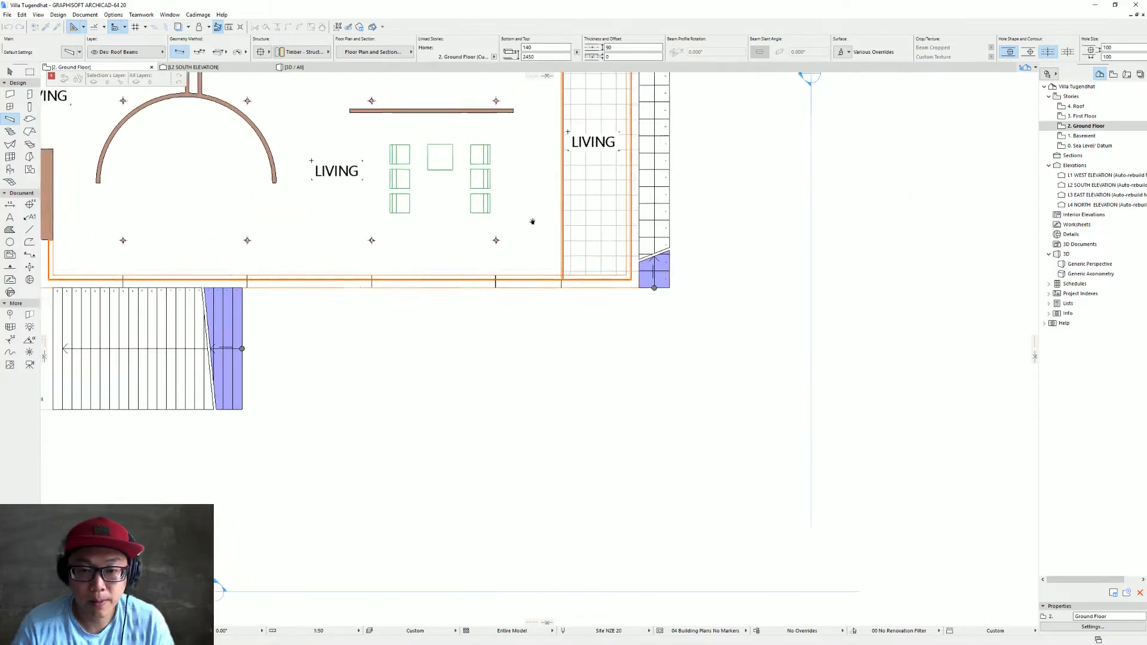
scroll(610, 352, "up", 3)
left_click(611, 351)
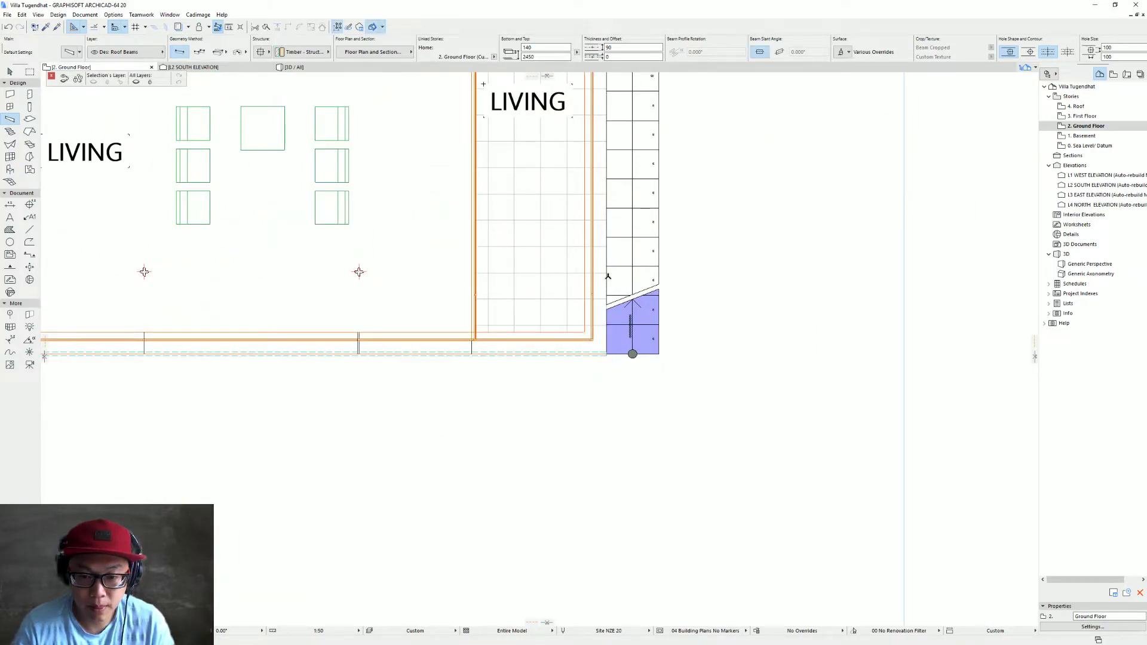
scroll(507, 356, "down", 2)
middle_click_drag(507, 356, 648, 318)
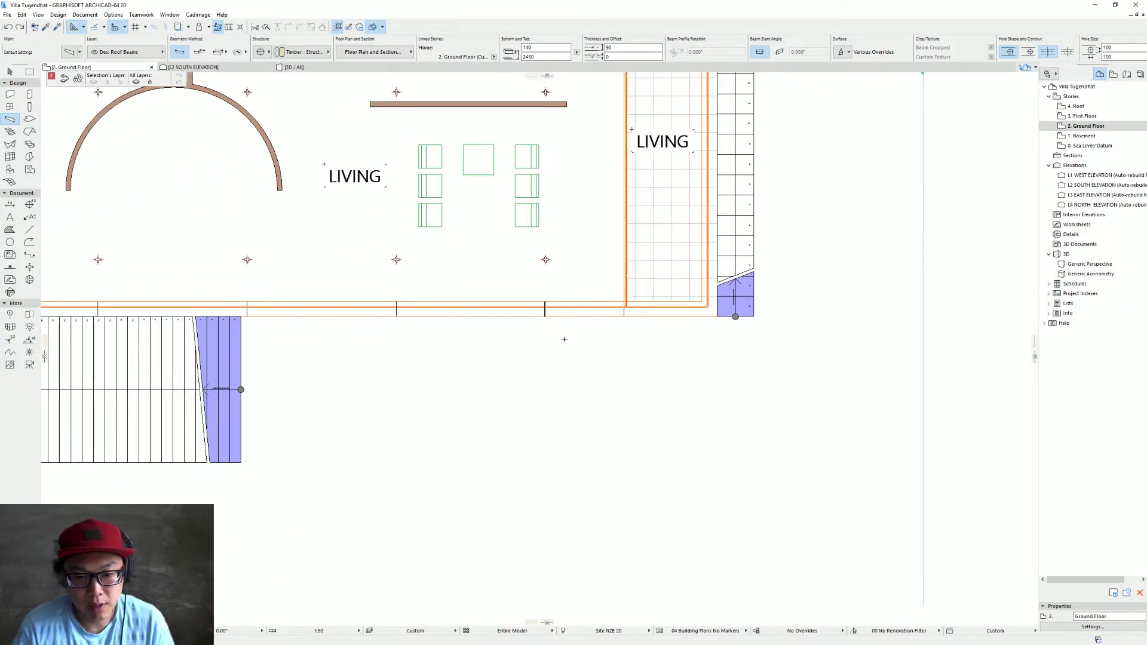
key("w")
left_click(398, 285)
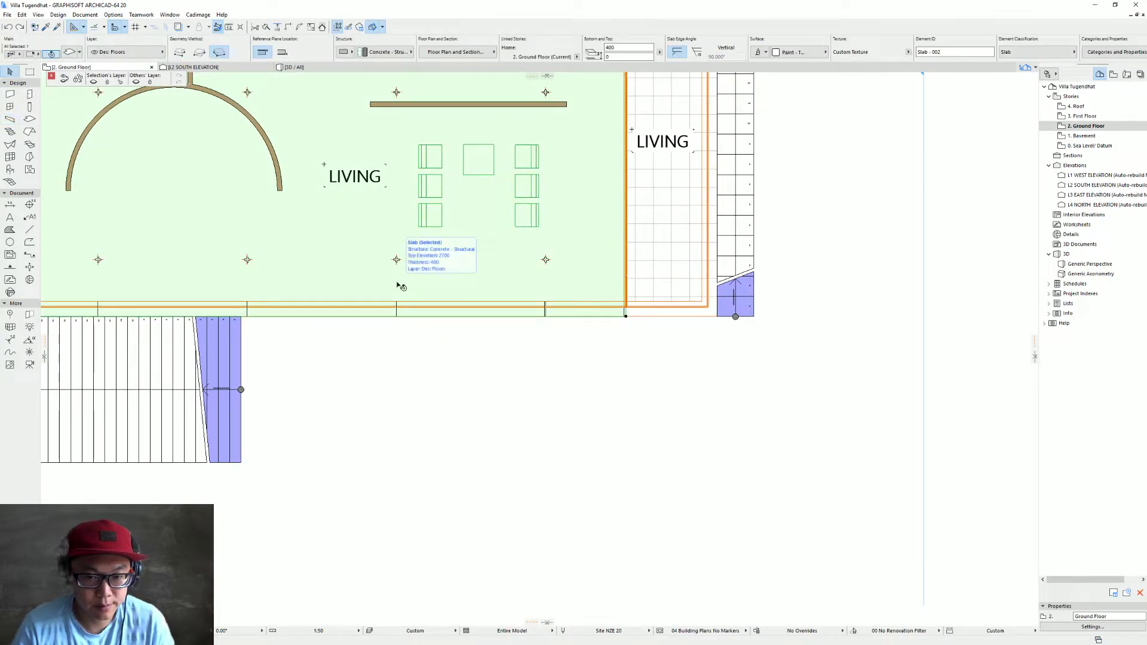
key("Escape")
Draw a rectangular 75 mm thick slab, offset 75 mm, over the main living area and winter garden on the ground-floor plan
scroll(392, 271, "down", 1)
middle_click_drag(392, 271, 494, 356)
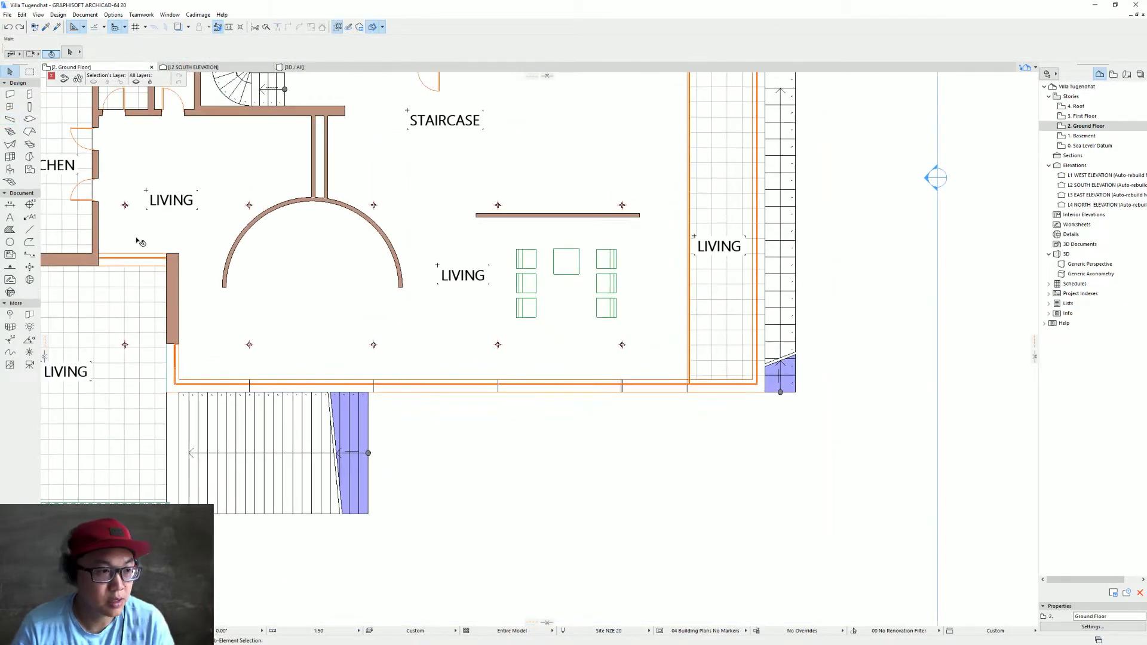
left_click(29, 119)
left_click(167, 391)
left_click(765, 391)
middle_click_drag(697, 367, 592, 515)
left_click(662, 220)
key("Escape")
Offset all edges of the new thin slab outward by 50 mm
left_click(599, 228)
left_click(658, 231)
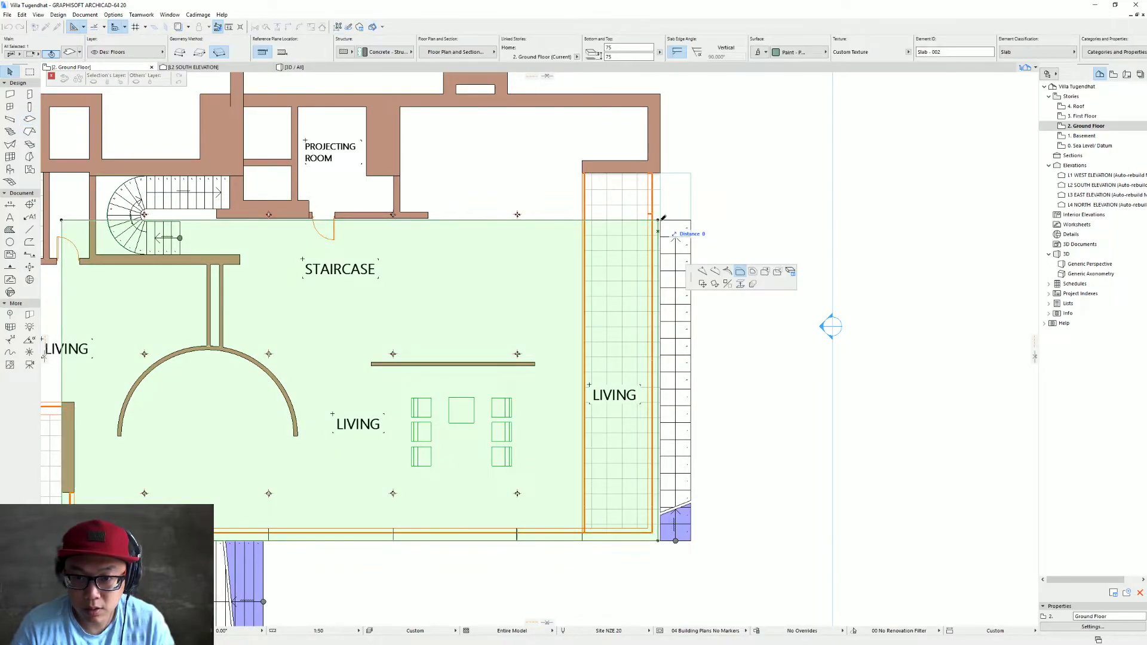
scroll(660, 233, "up", 3)
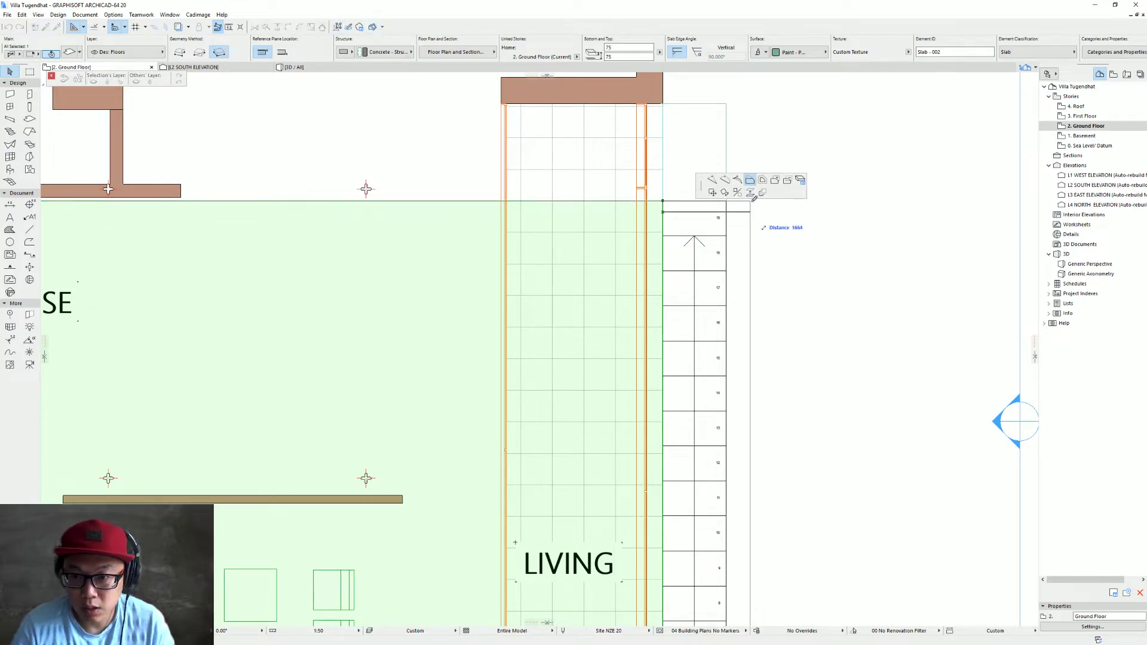
left_click(762, 181)
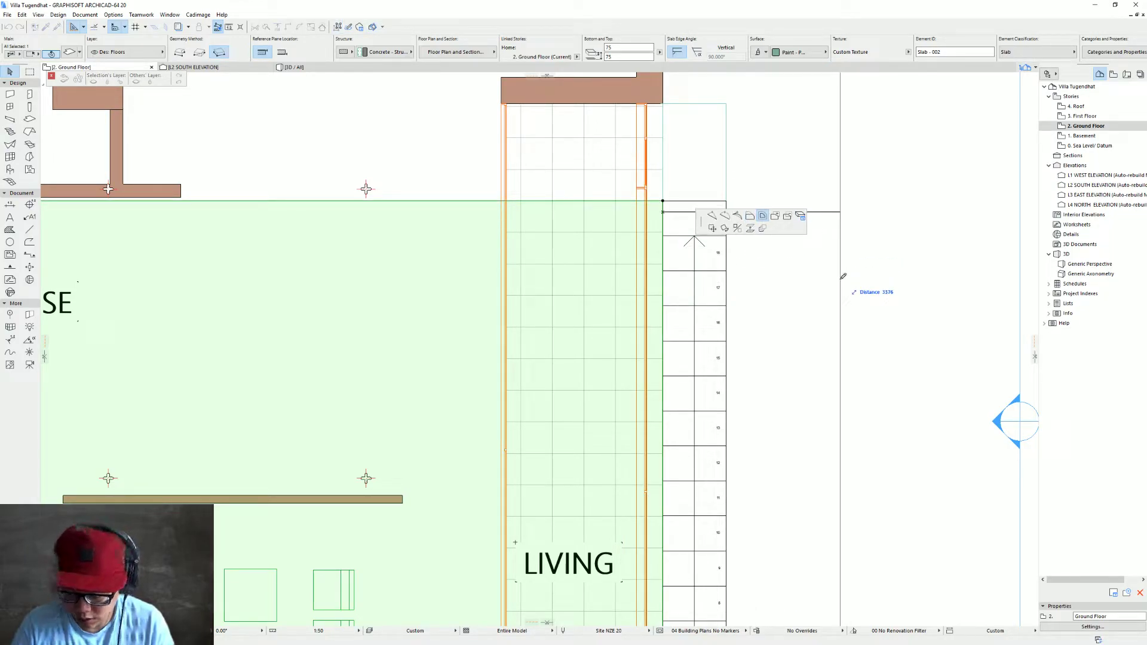
type("50")
key("Return")
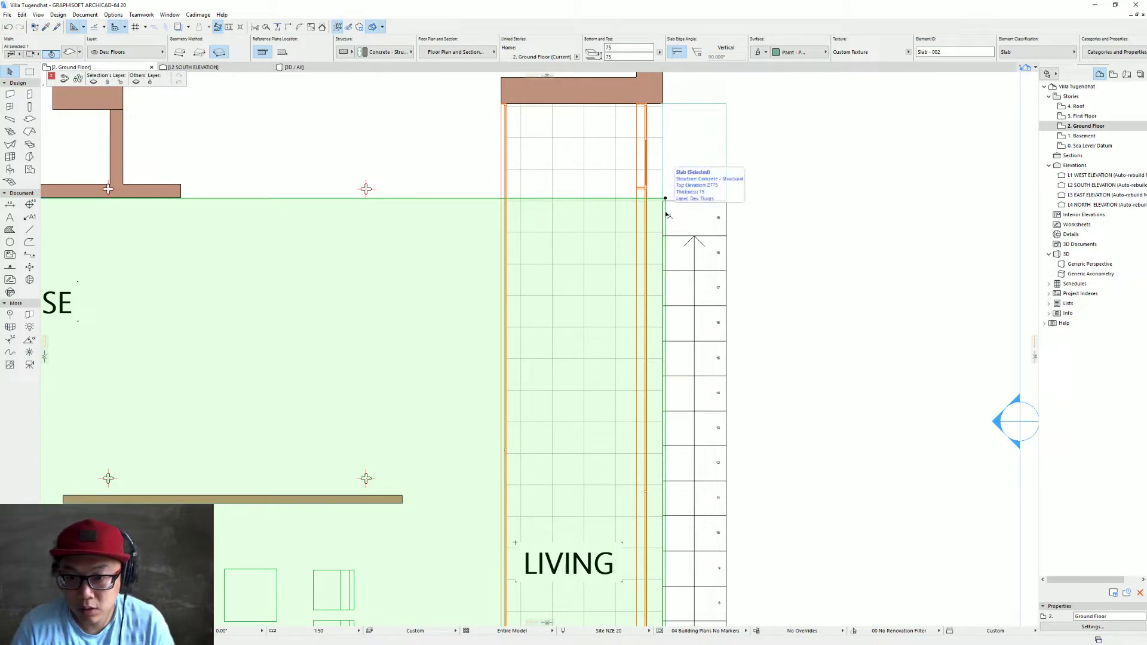
left_click(666, 211)
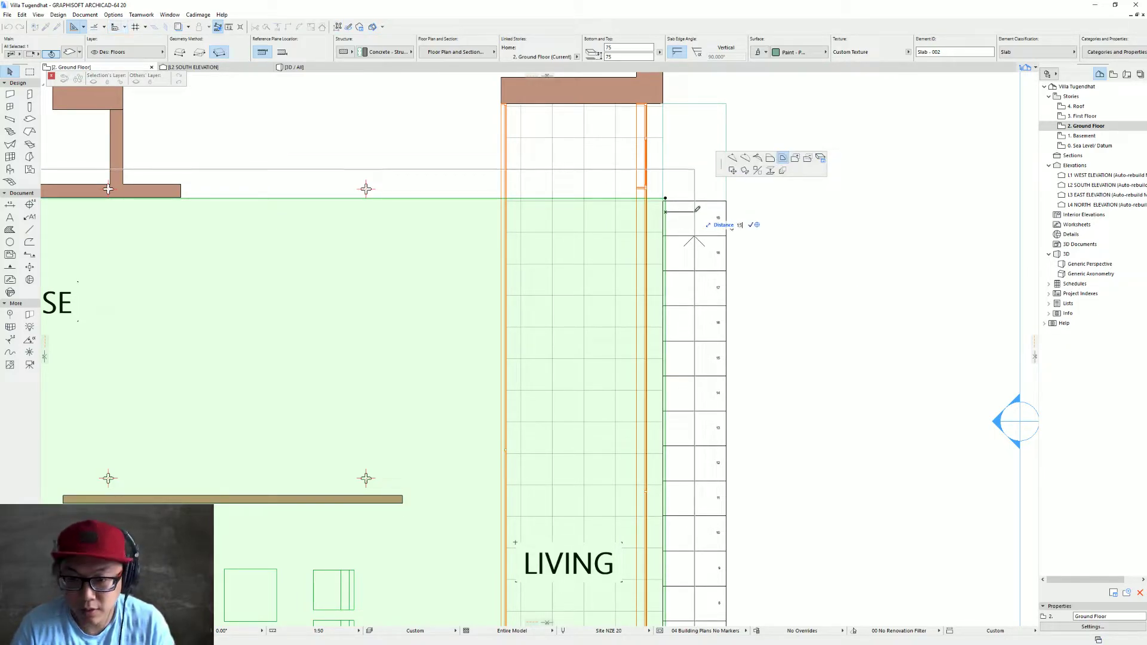
key("Escape")
Move the thin slab's edge beside the terrace back to the outer face of the masonry wall
scroll(601, 221, "down", 3)
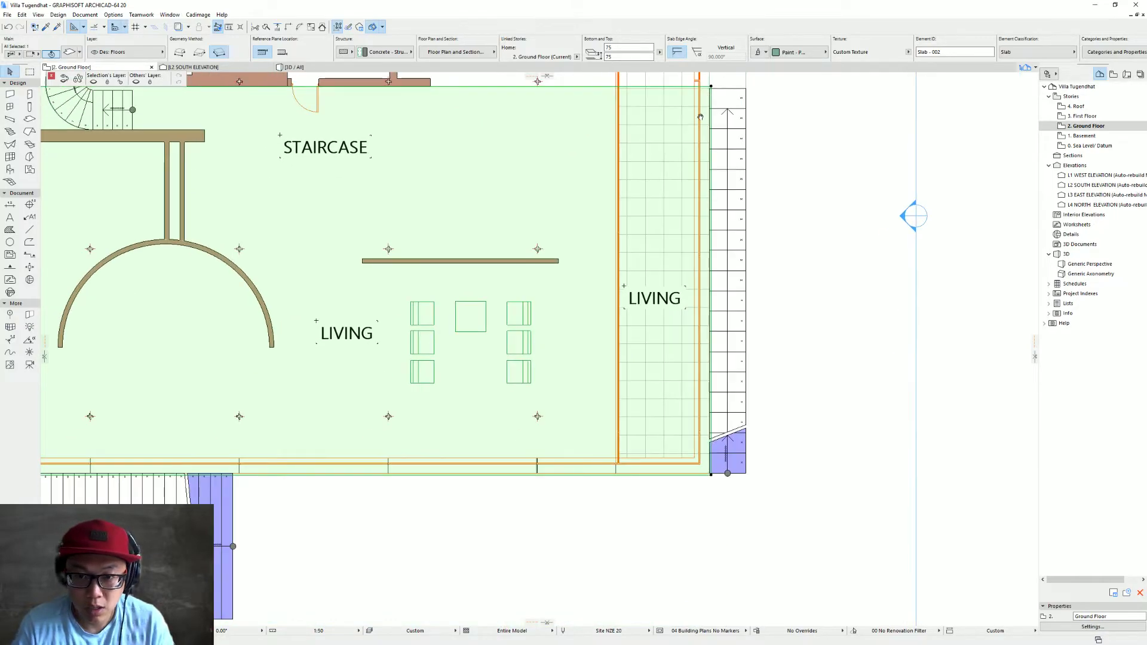
middle_click_drag(462, 442, 532, 418)
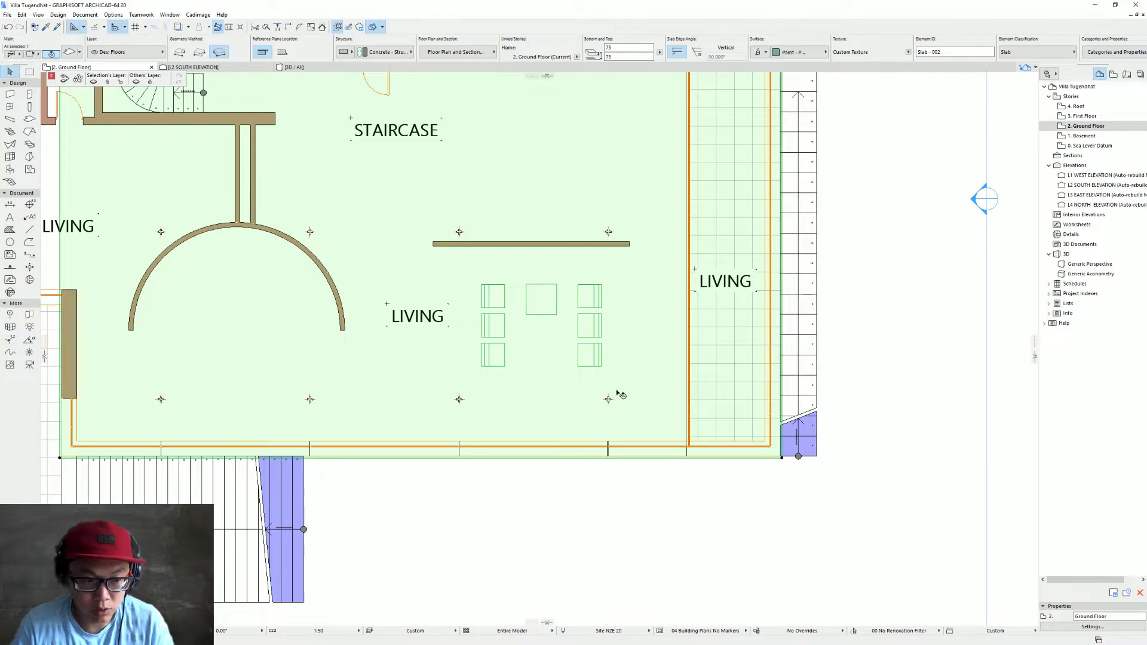
scroll(55, 422, "up", 3)
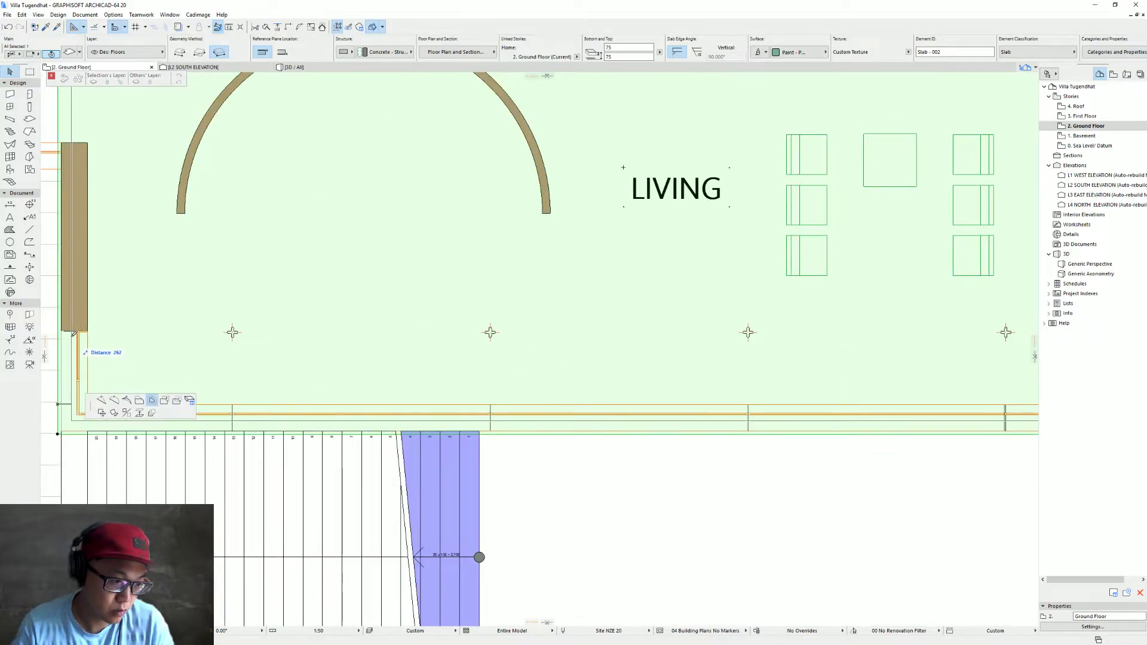
left_click(58, 405)
left_click(138, 384)
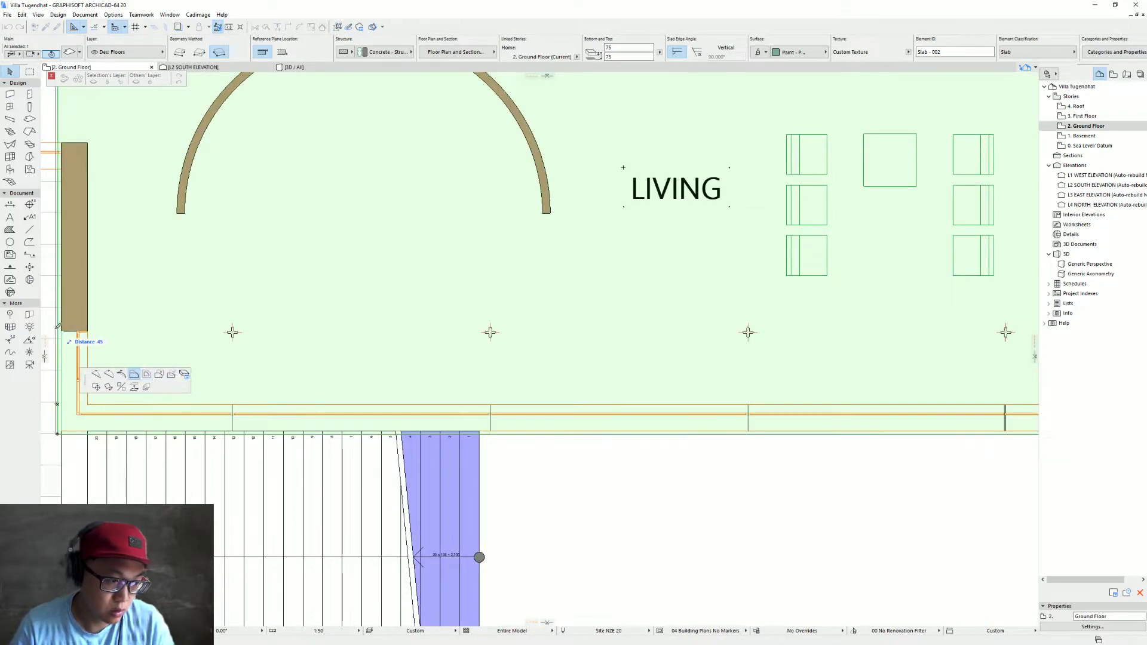
left_click(61, 331)
key("Escape")
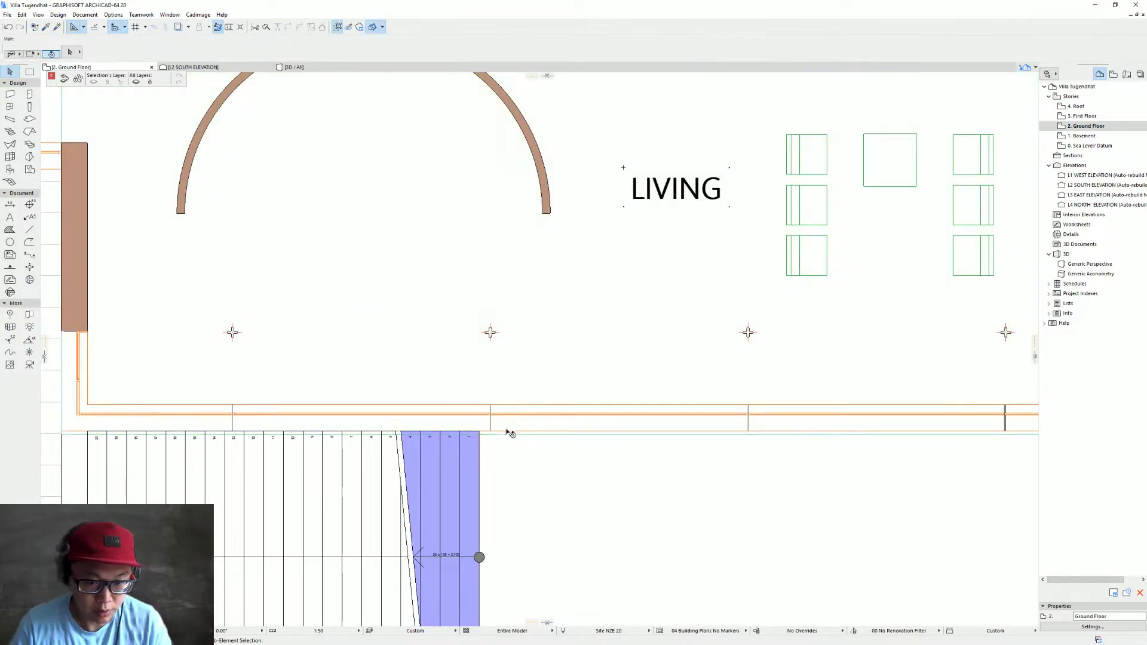
Start a solid element operation with the thin 75 mm slab over the living area as its target
left_click(565, 436)
scroll(640, 394, "down", 2)
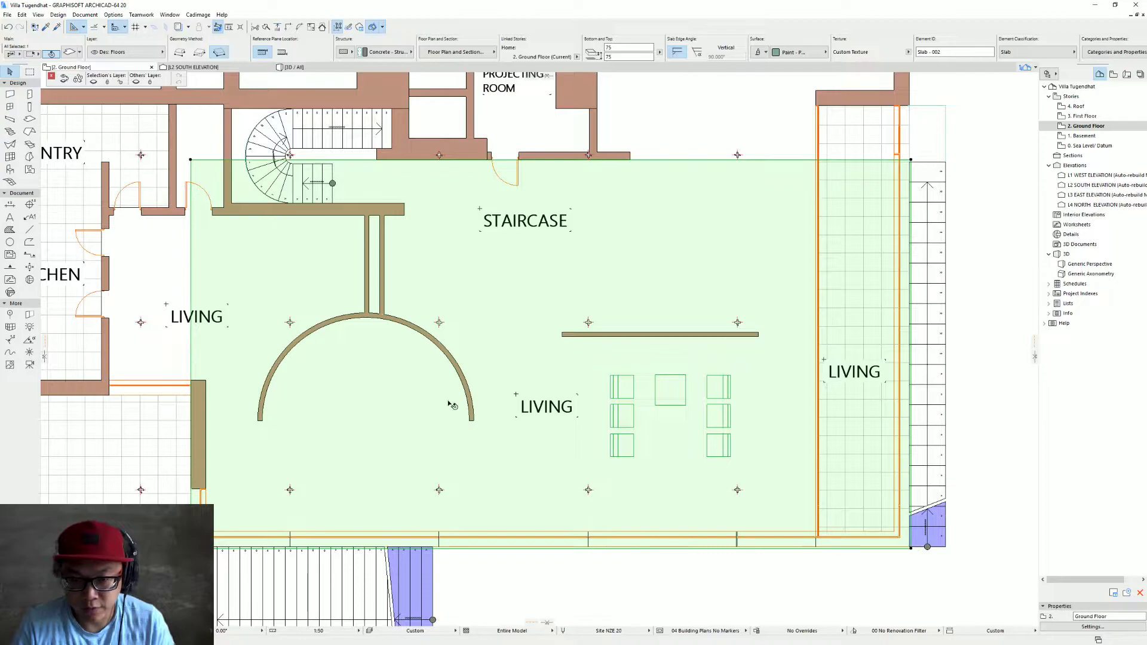
left_click(58, 15)
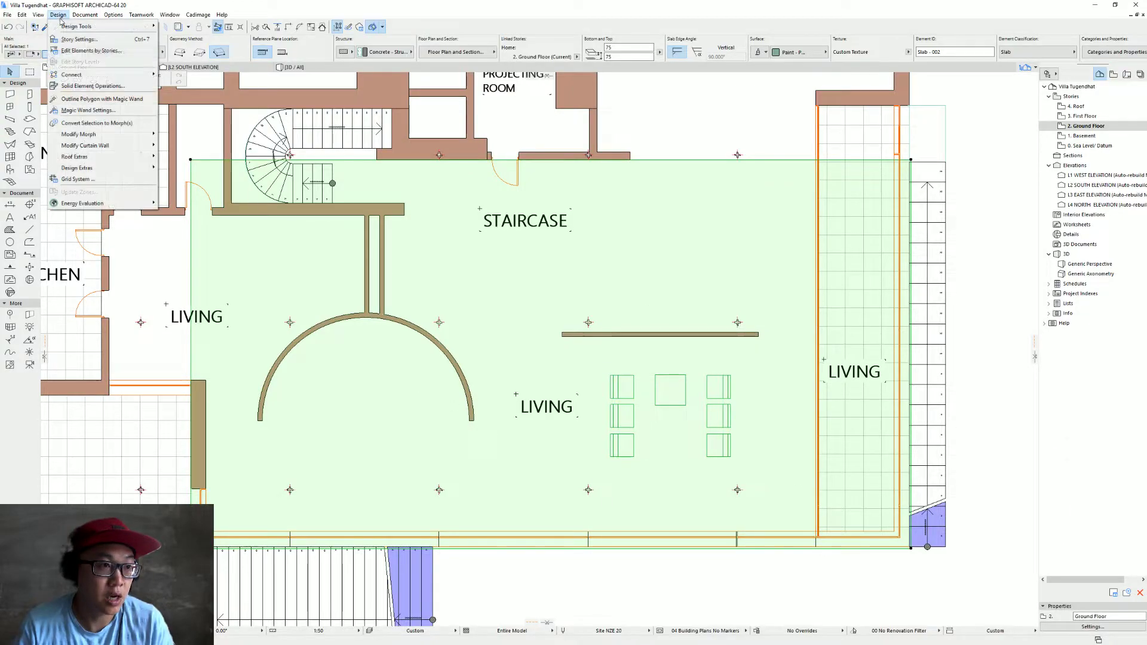
left_click(92, 86)
left_click(91, 255)
left_click(274, 267)
left_click(202, 145)
left_click(203, 147)
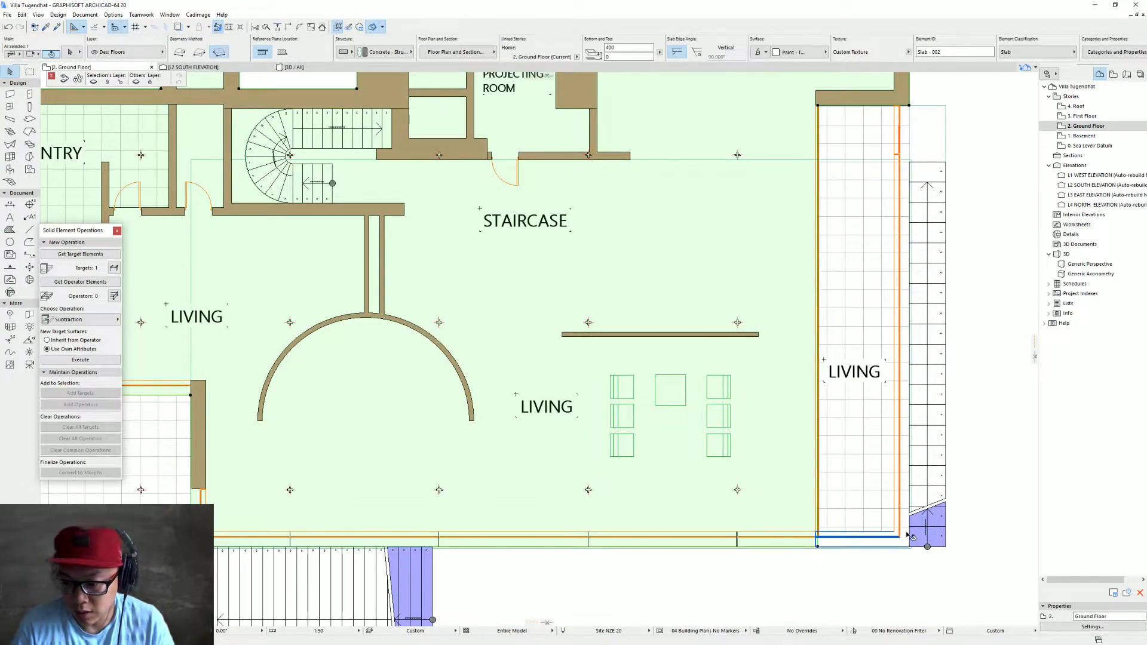
Try to subtract the main floor slab and the winter-garden floor slab, as operators, from the thin slab
left_click(847, 489, "shift")
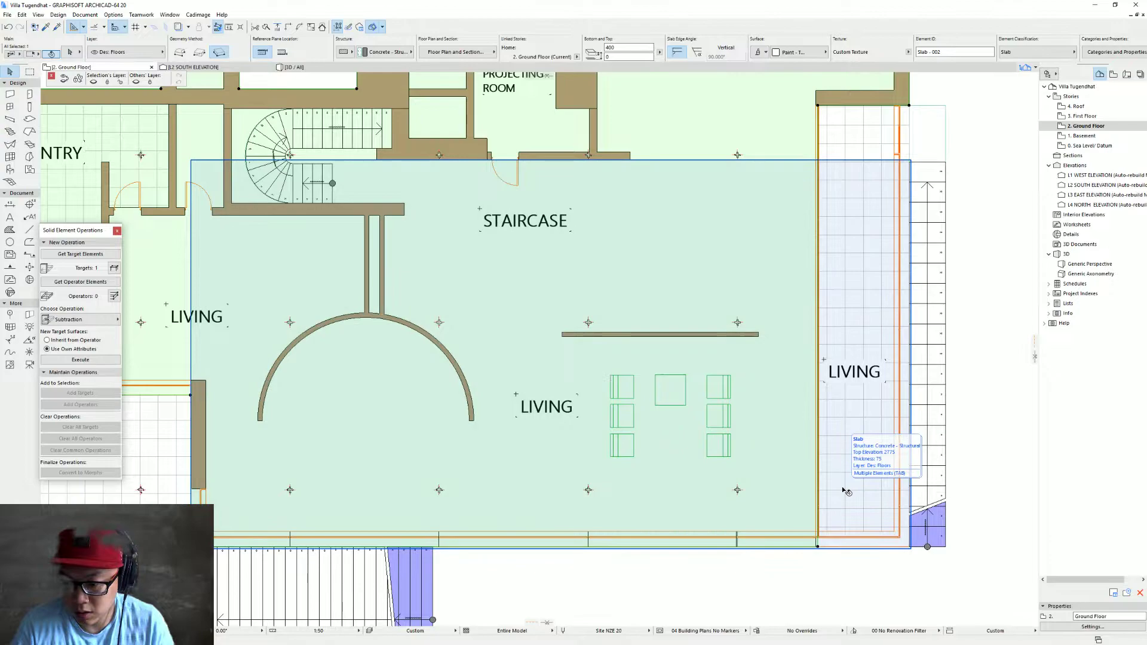
left_click(847, 490, "shift")
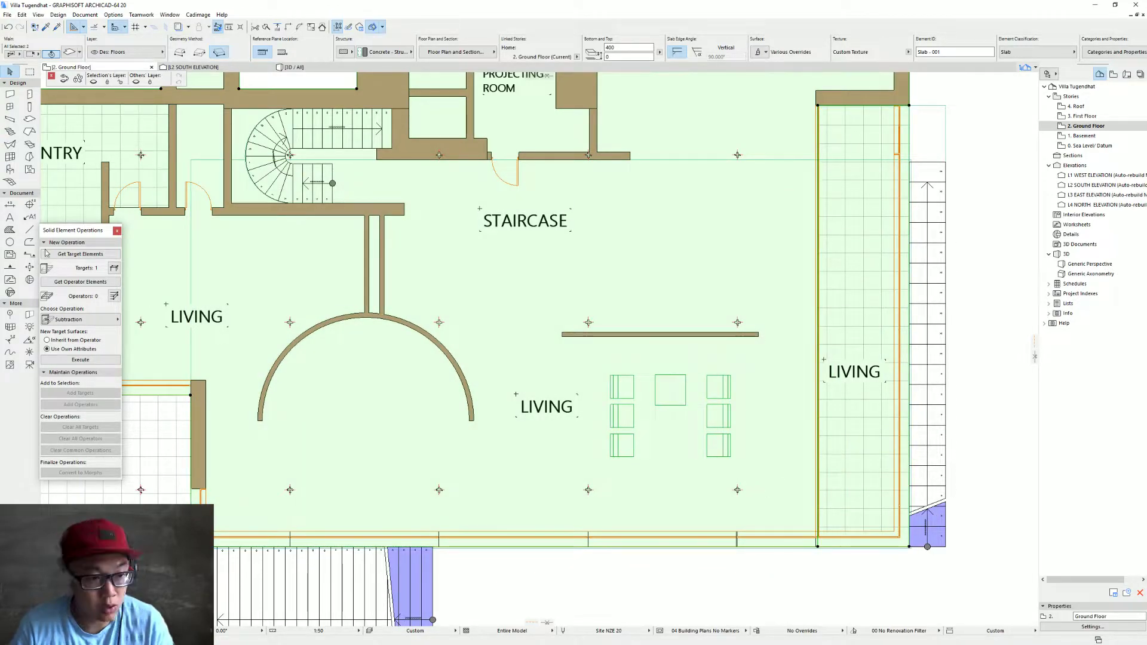
left_click(81, 281)
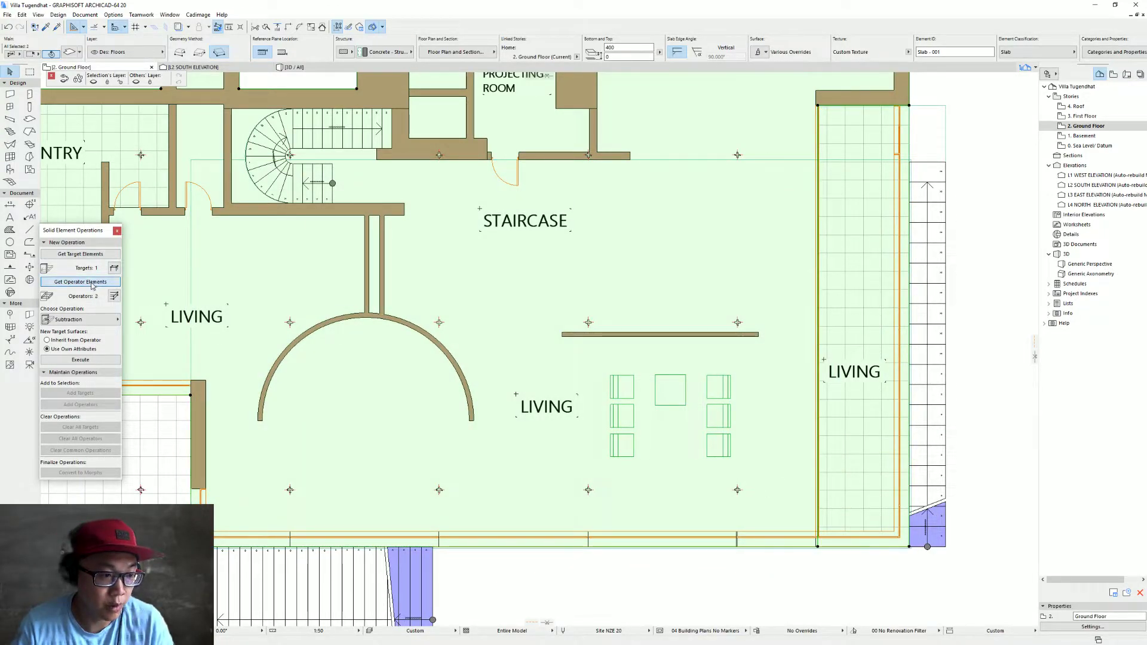
left_click(99, 322)
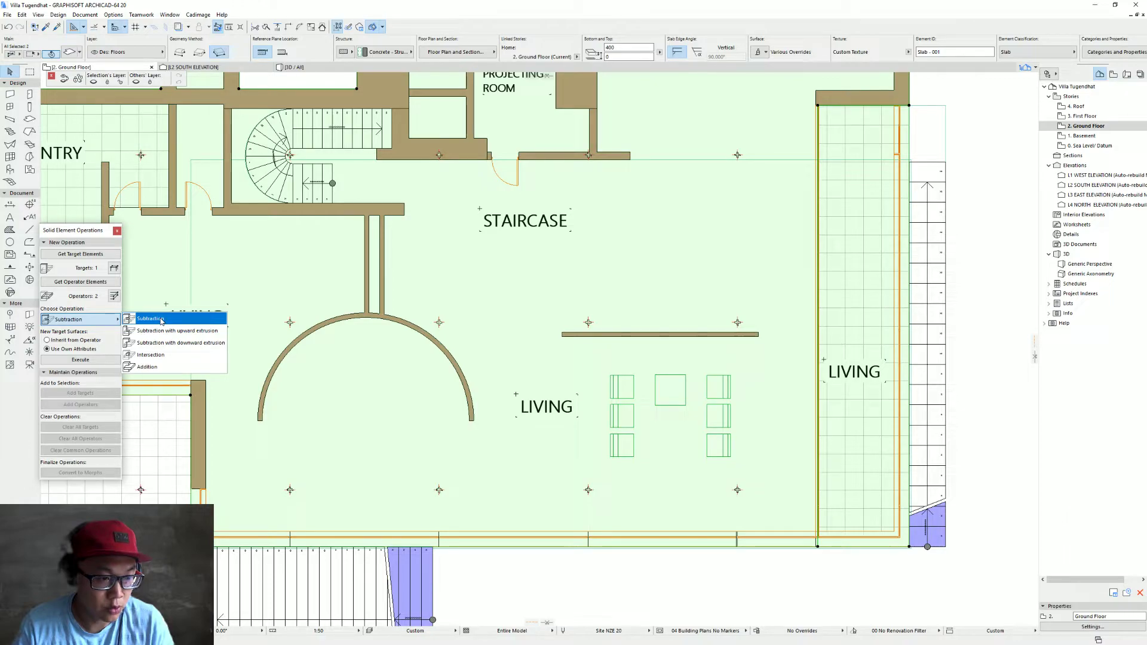
left_click(161, 320)
left_click(80, 360)
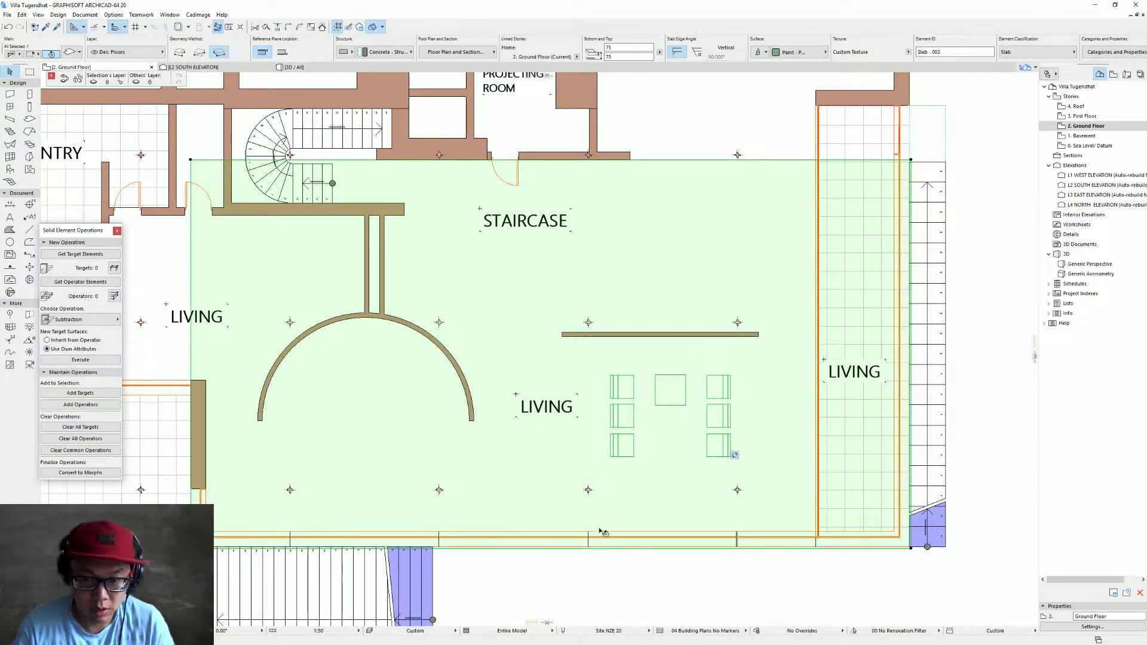
left_click(85, 324)
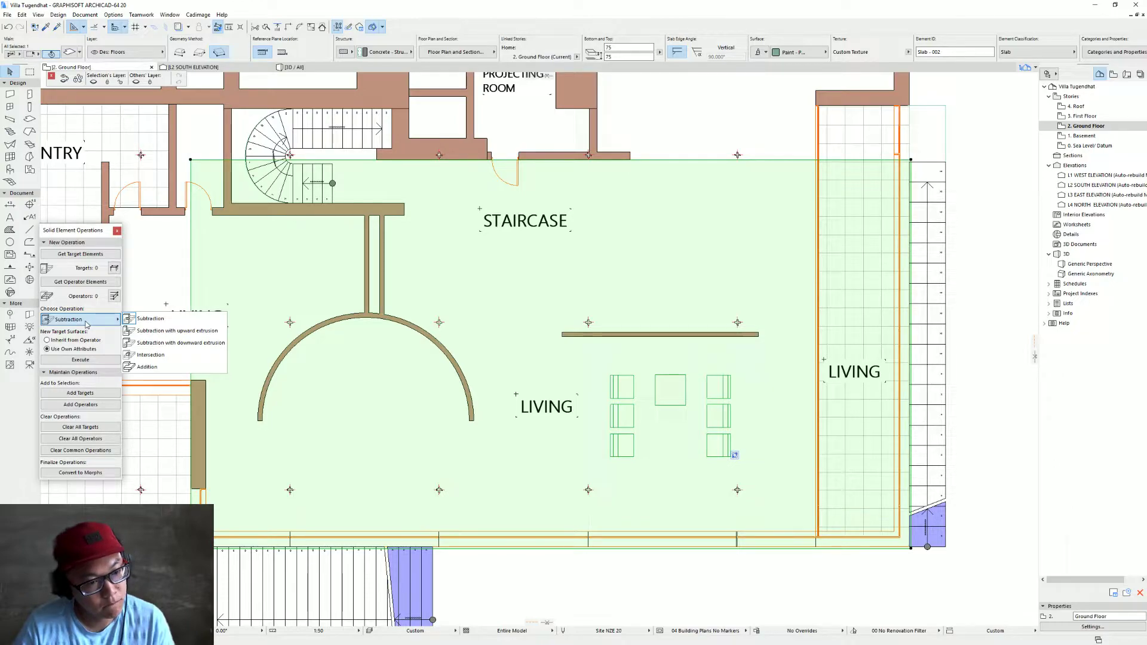
key("Escape")
Inspect the thin slab at the glazed corner in 3D, including its solid element operation links
key("F3")
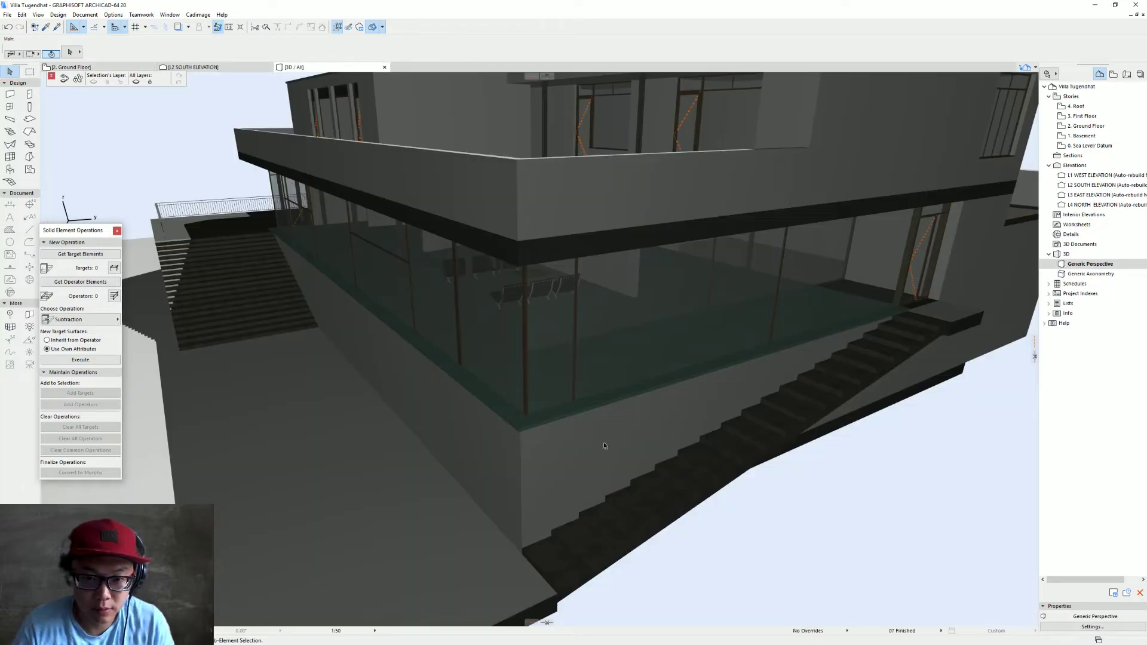
scroll(572, 419, "up", 2)
left_click(526, 427)
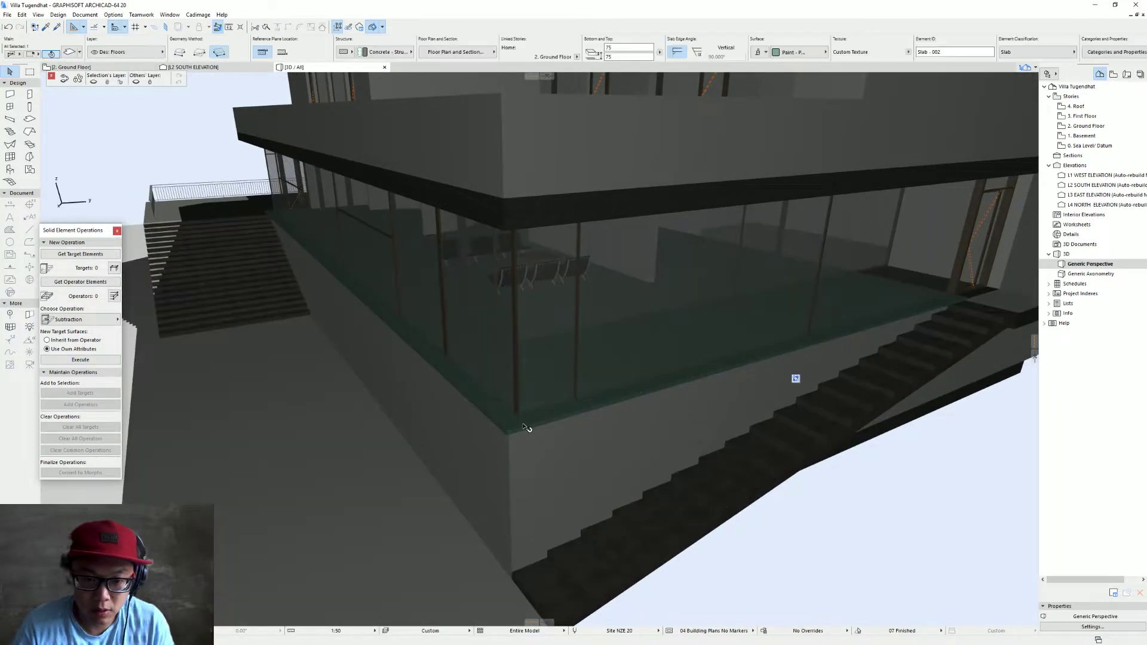
left_click(796, 380)
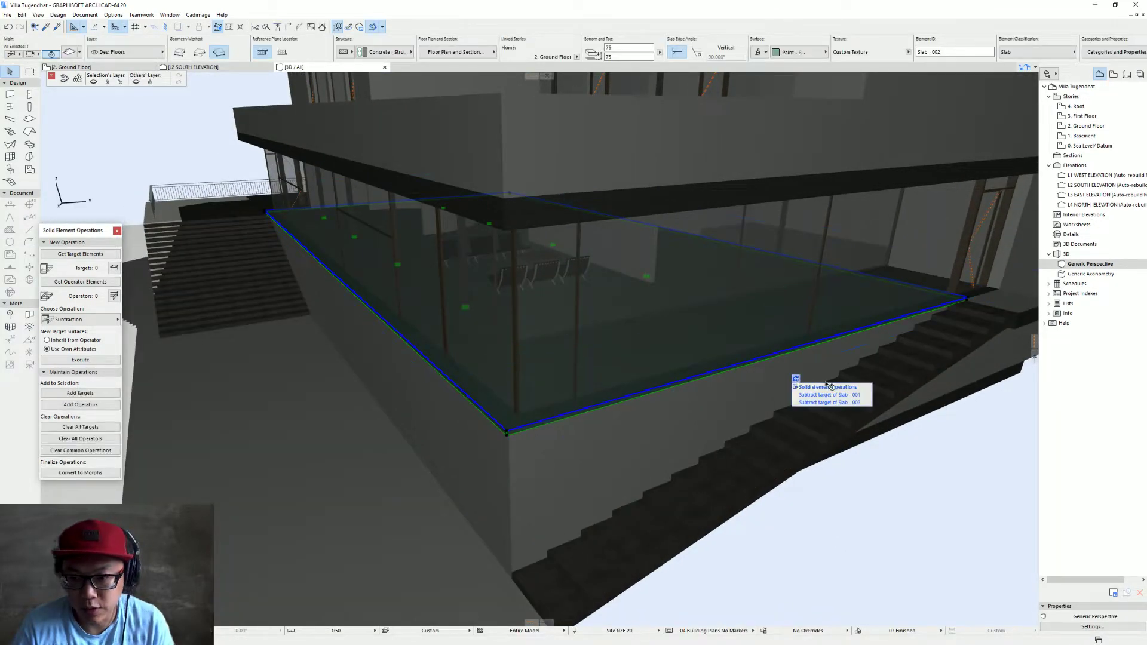
mouse_move(869, 389)
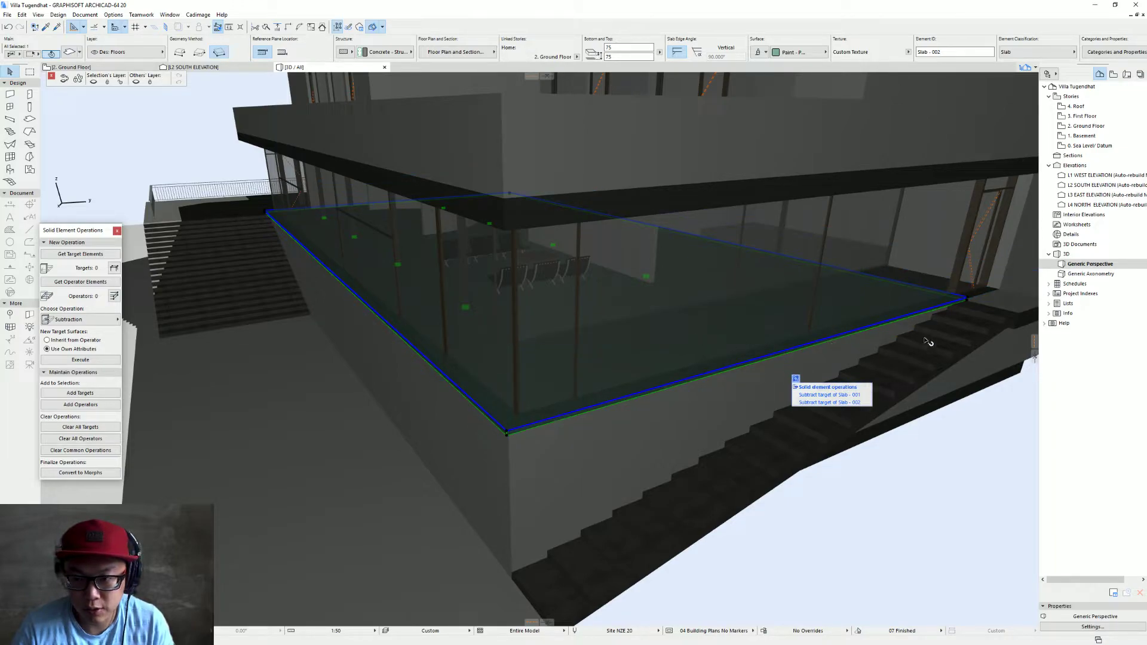
left_click(868, 388)
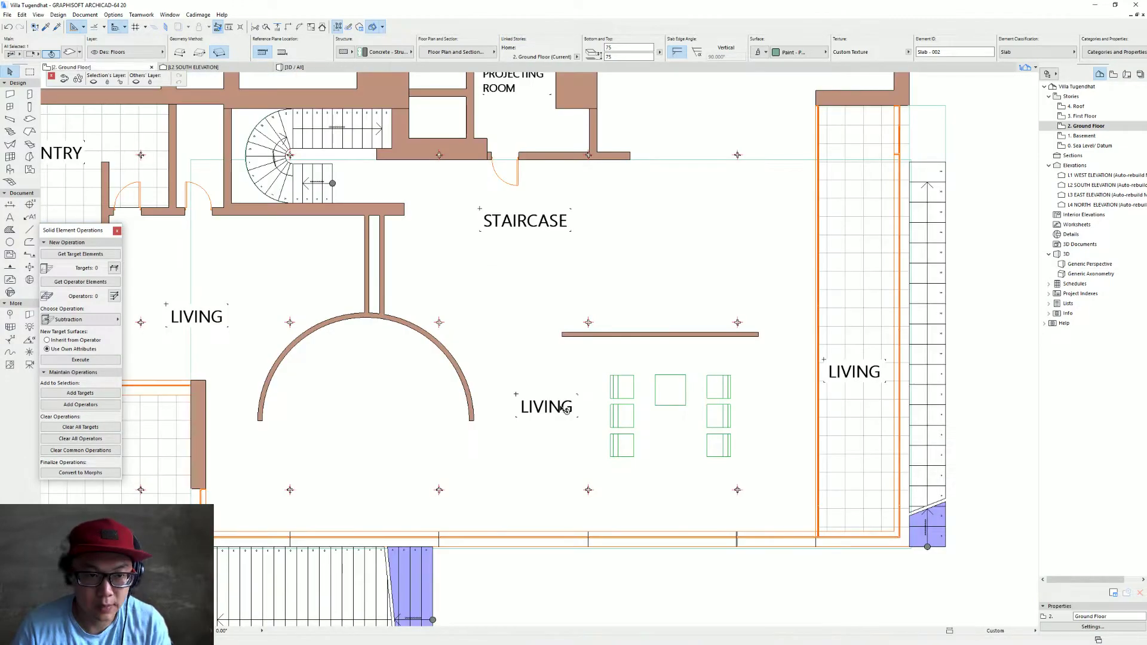
On the ground-floor plan, cut the floor slab area out of the thin slab's polygon, leaving only a narrow projecting edge strip
key("F2")
left_click(902, 548)
key("Escape")
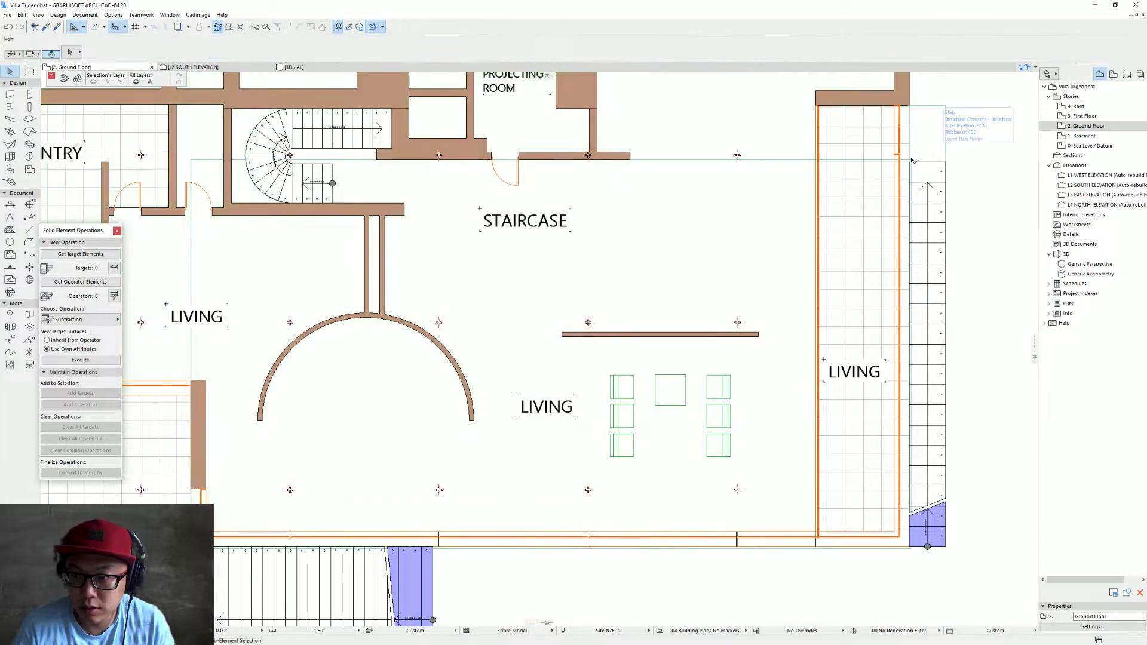
left_click(910, 160)
left_click(910, 160)
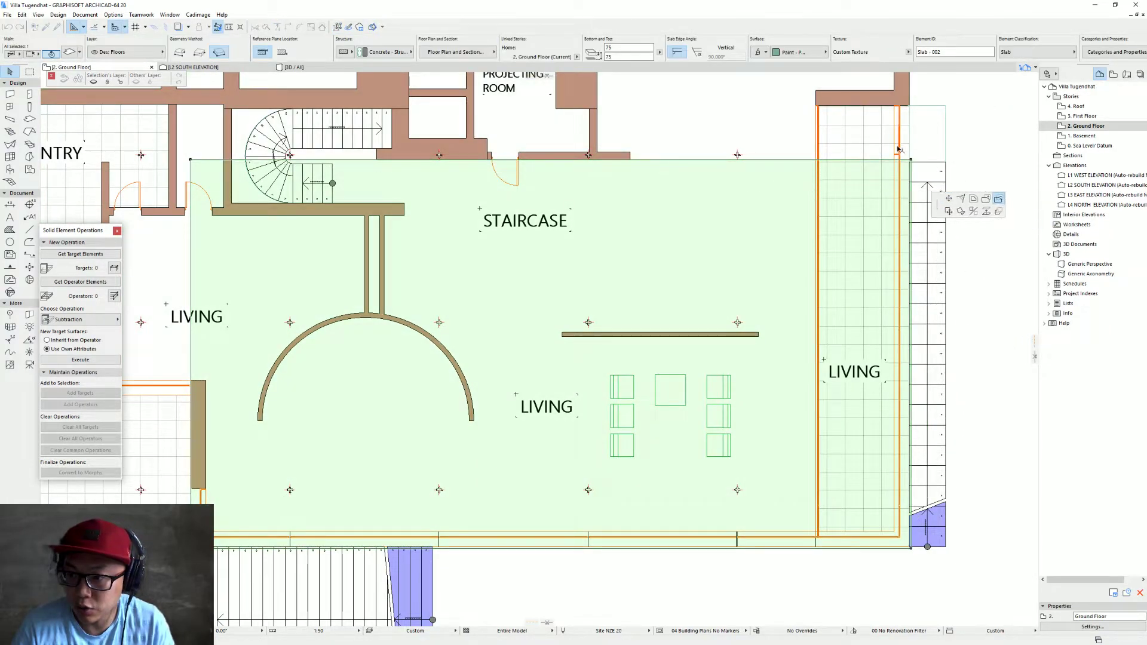
scroll(939, 169, "up", 7)
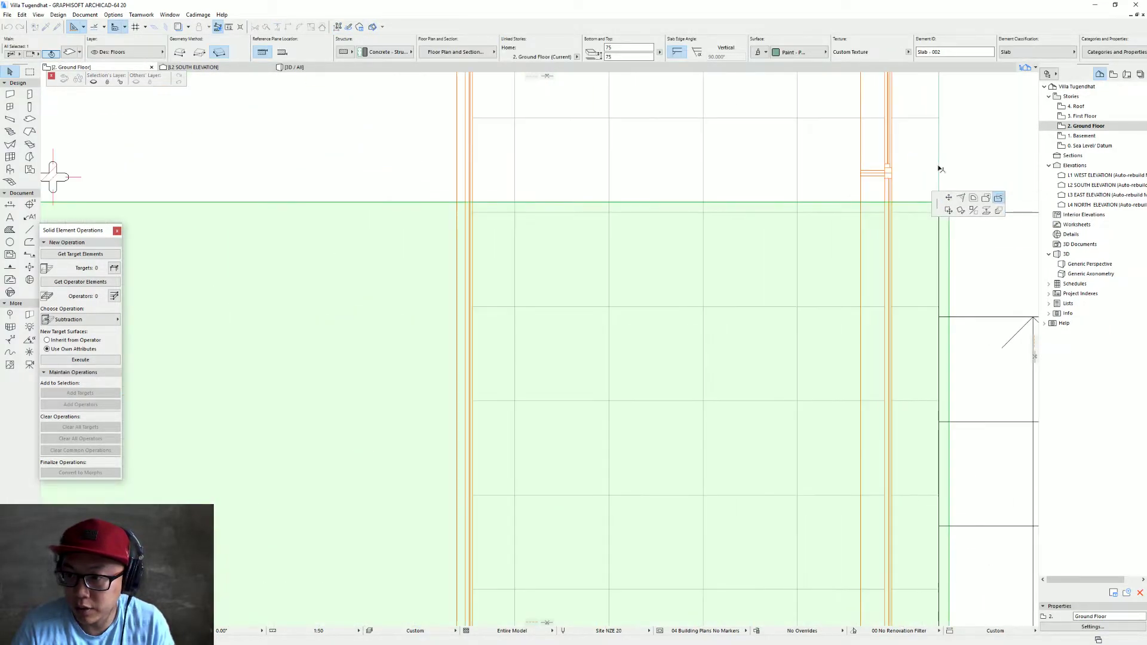
left_click(1000, 202)
scroll(872, 352, "down", 5)
middle_click_drag(842, 344, 634, 60)
middle_click_drag(645, 418, 632, 85)
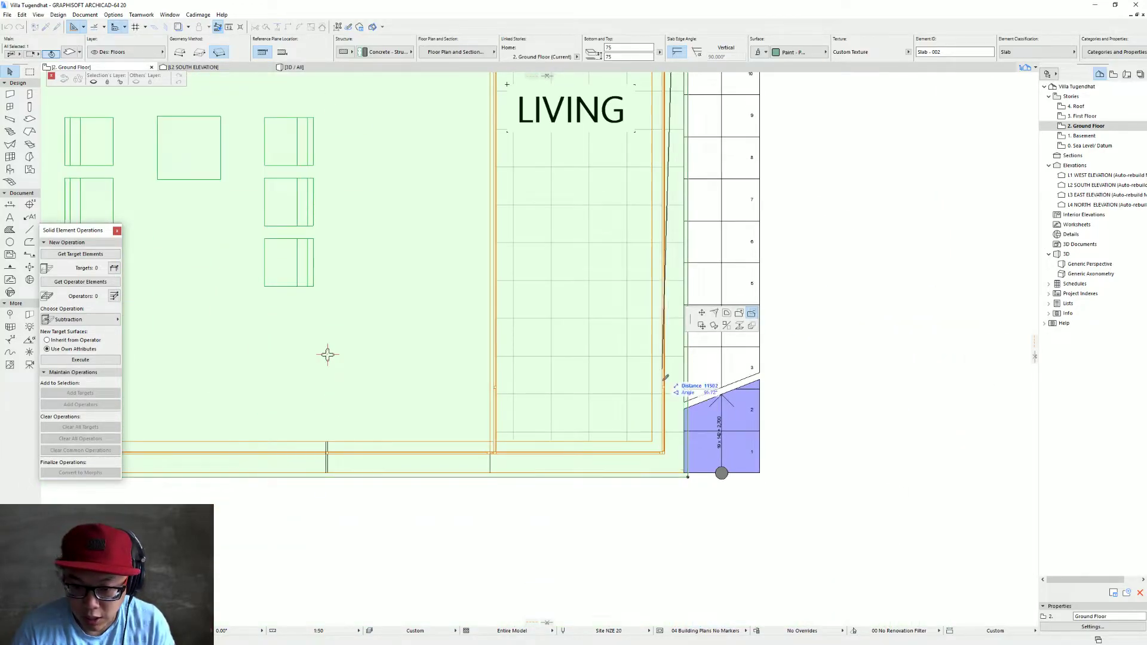
left_click(684, 472)
scroll(445, 463, "down", 4)
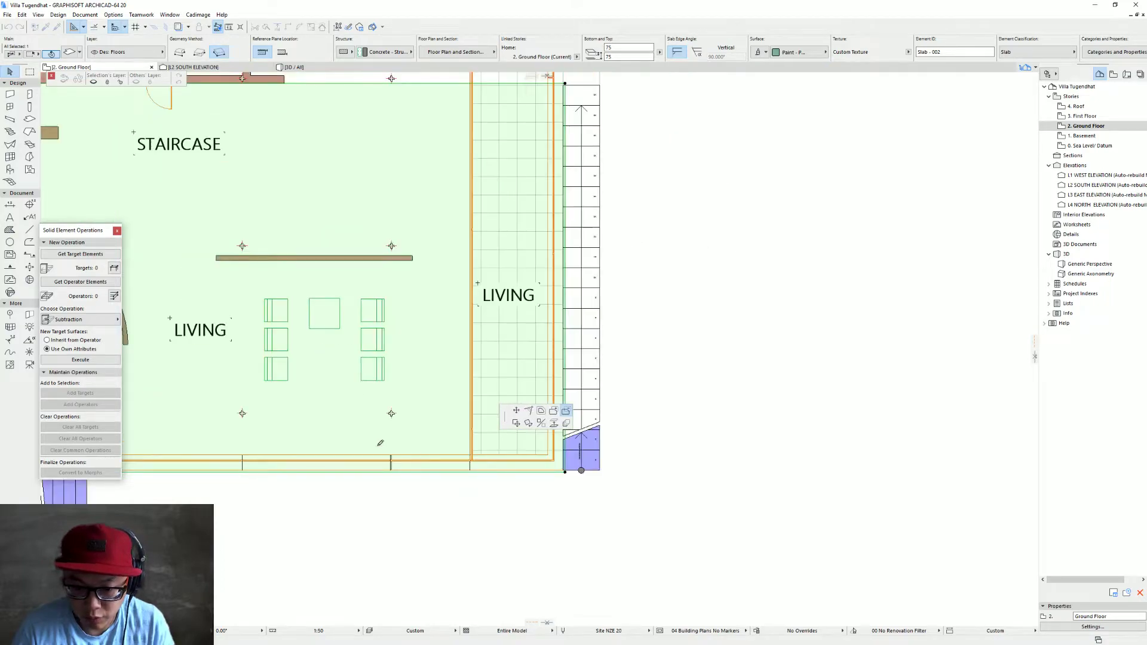
middle_click_drag(380, 444, 836, 439)
left_click(248, 446)
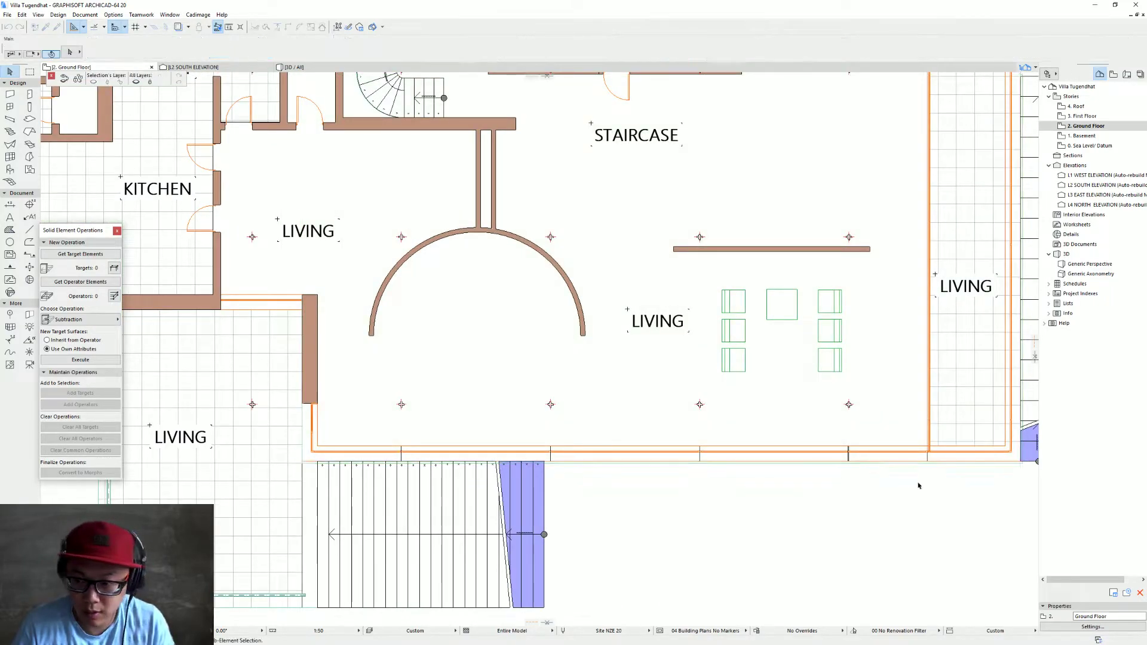
Set the thickness of the projecting edge slab to 100 mm in the 3D view
key("F3")
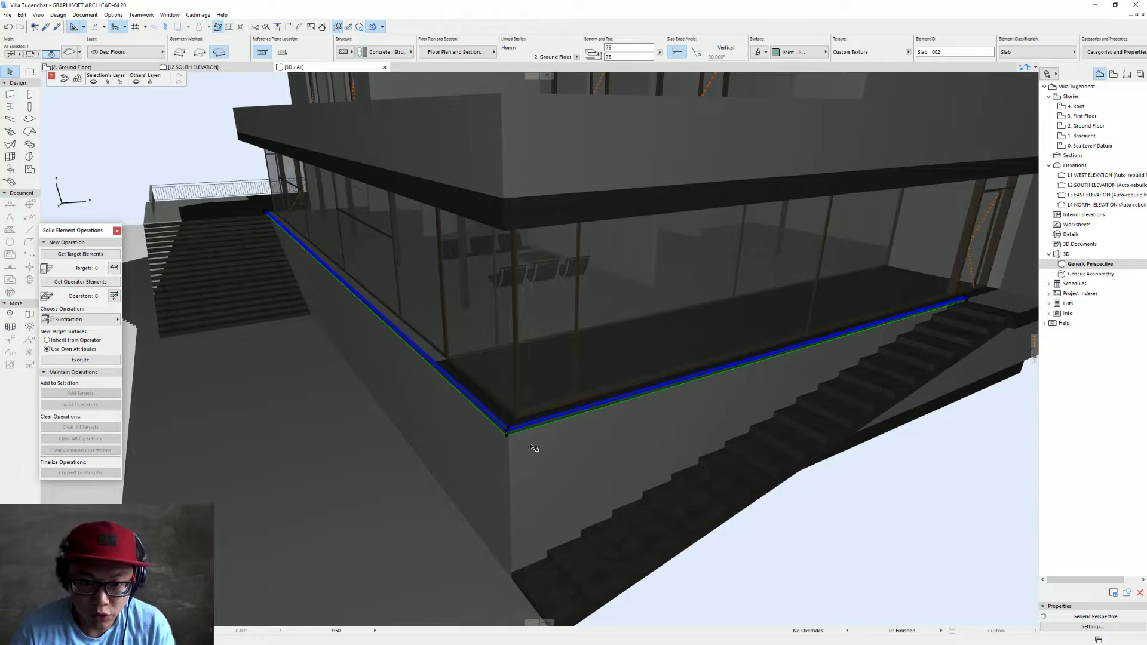
scroll(496, 433, "up", 6)
middle_click_drag(478, 433, 532, 277, "shift")
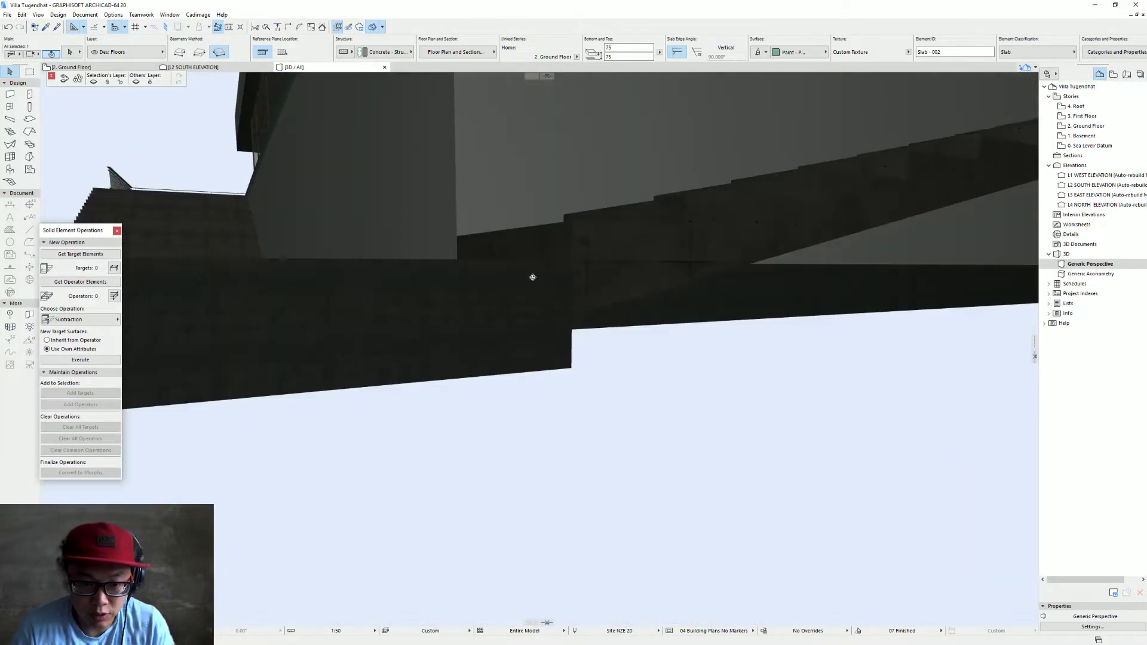
middle_click_drag(511, 410, 516, 340, "shift")
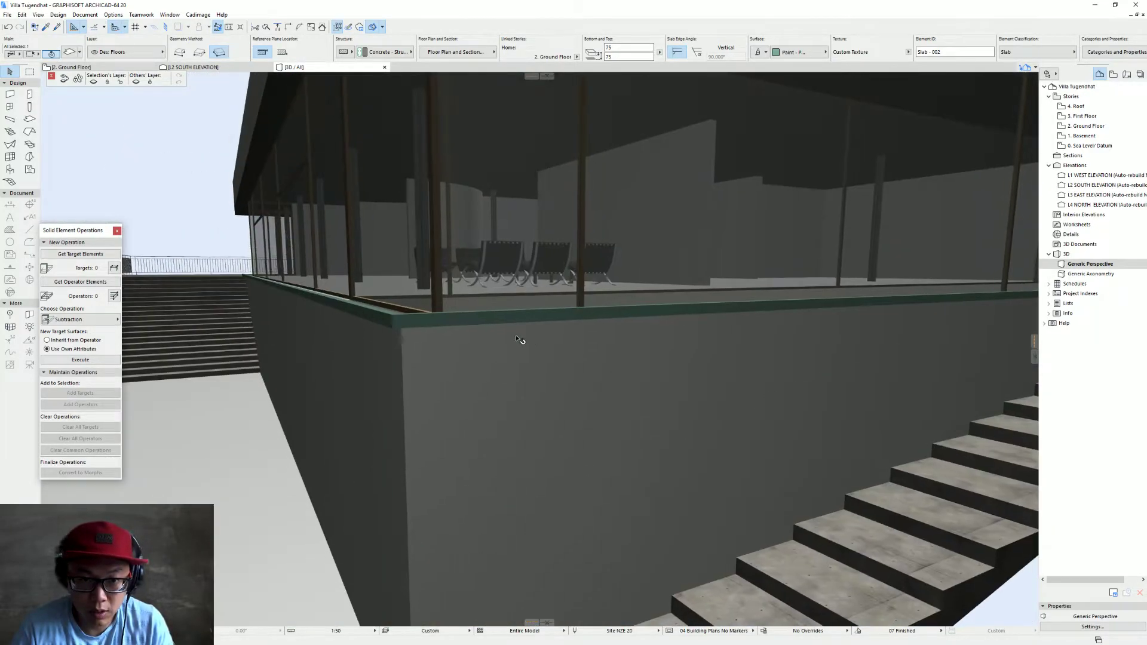
key("ctrl+t")
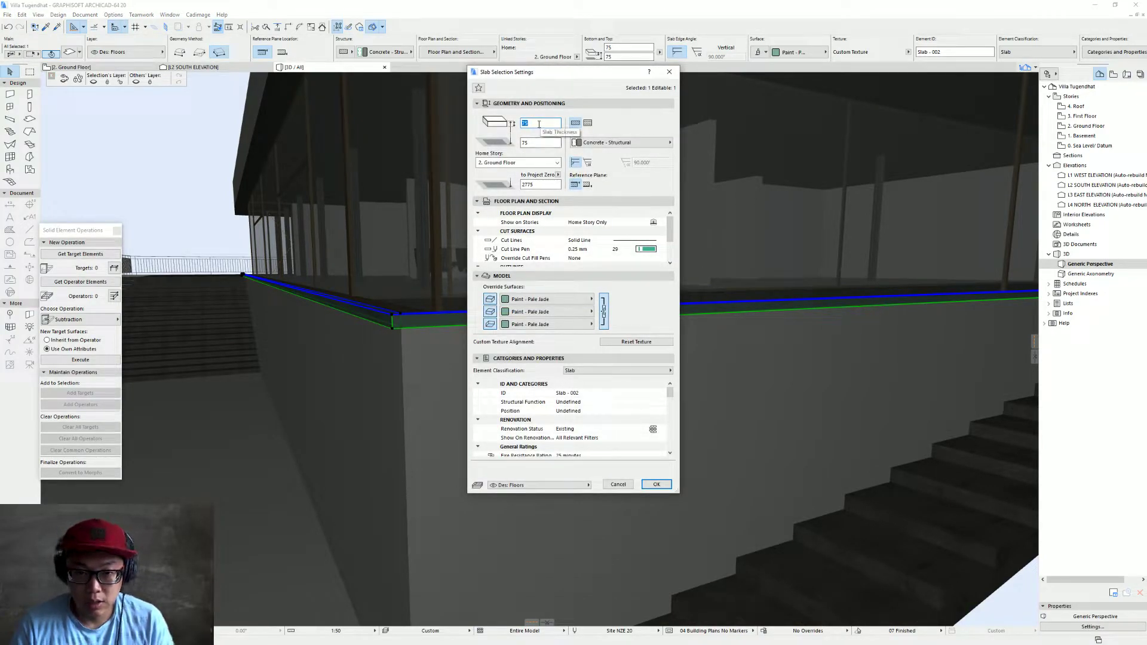
type("100")
key("Return")
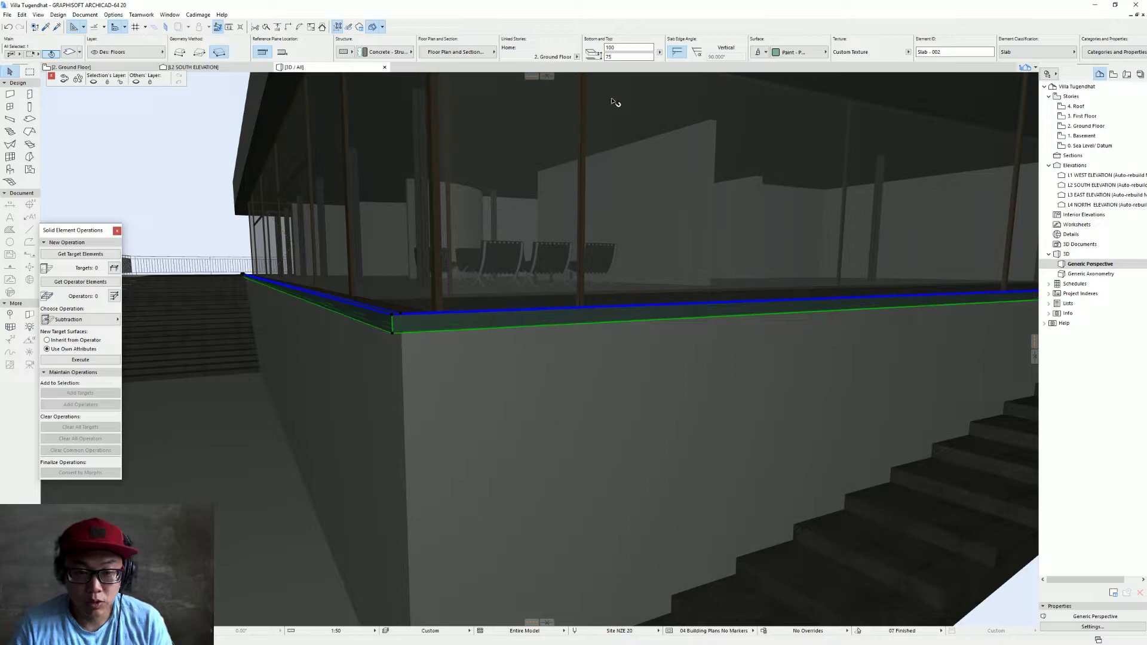
Override the edge slab's surfaces with Paint - Titanium White
left_click(799, 52)
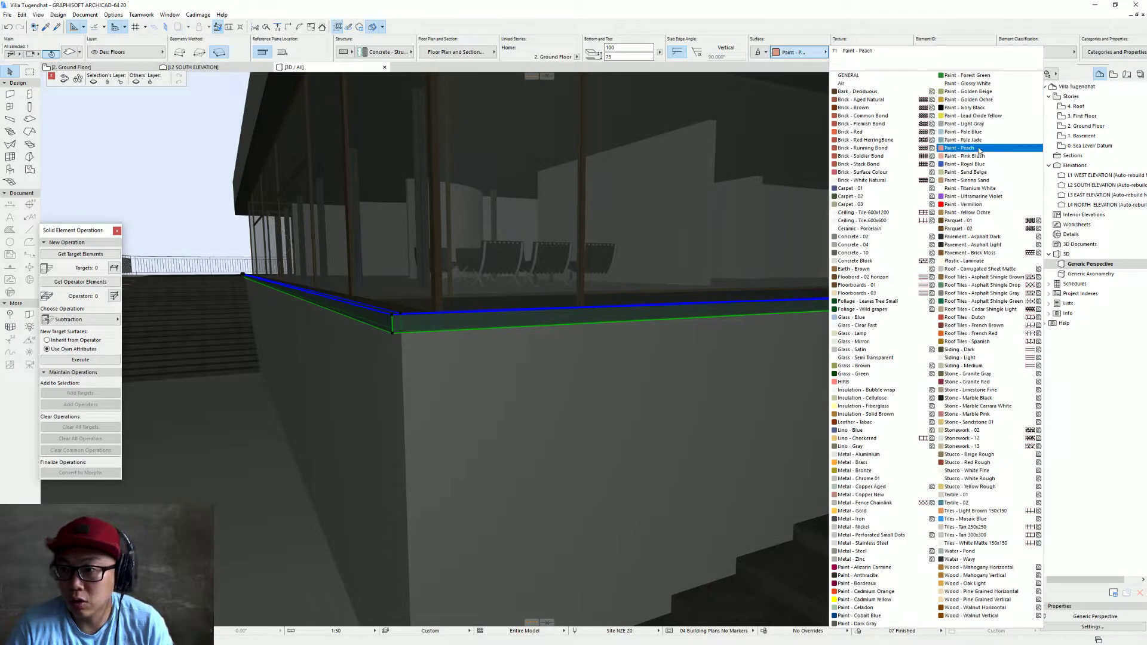
left_click(972, 193)
left_click(676, 362)
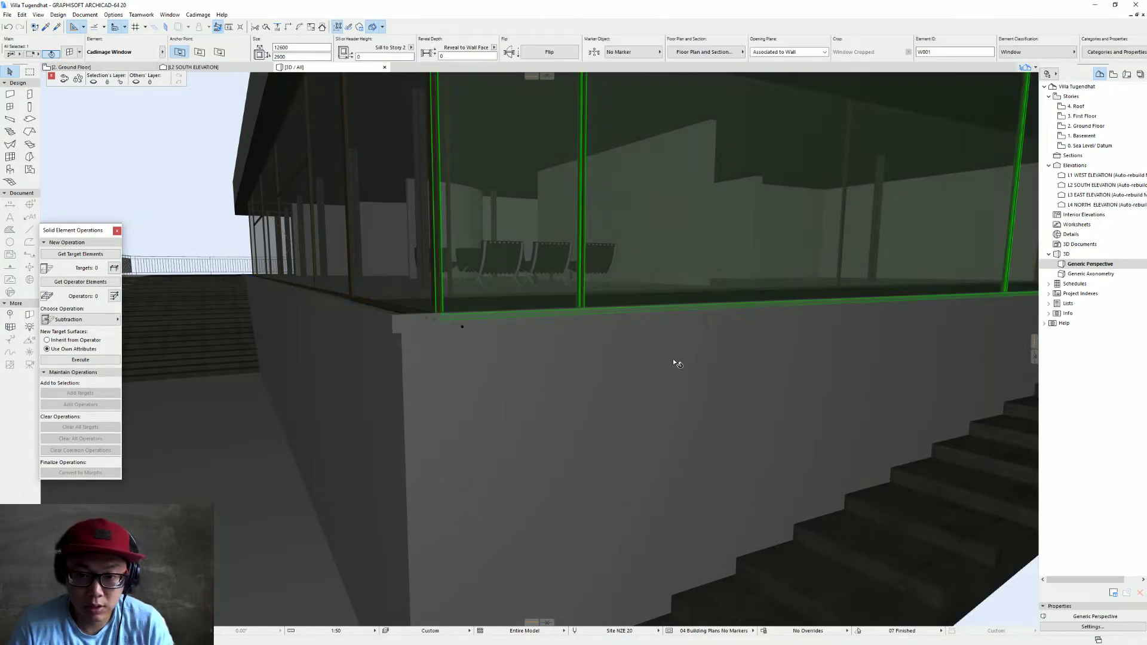
Try switching the white edge slab's reference plane to the bottom
scroll(577, 360, "down", 5)
middle_click_drag(665, 353, 482, 455, "shift")
scroll(382, 289, "up", 5)
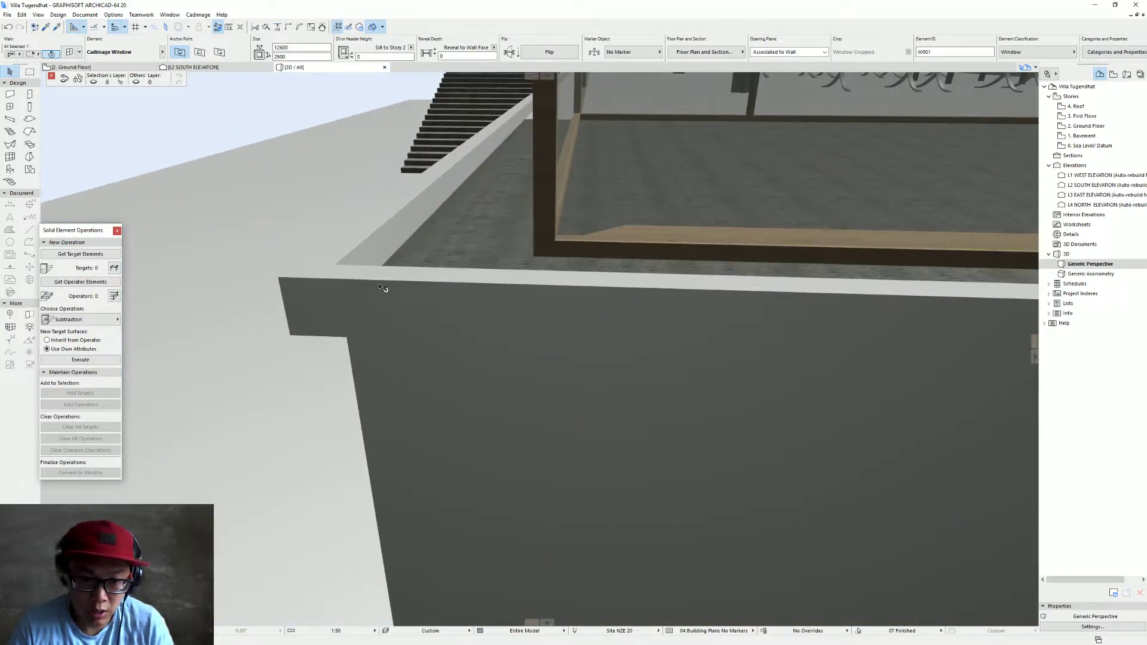
left_click(338, 287)
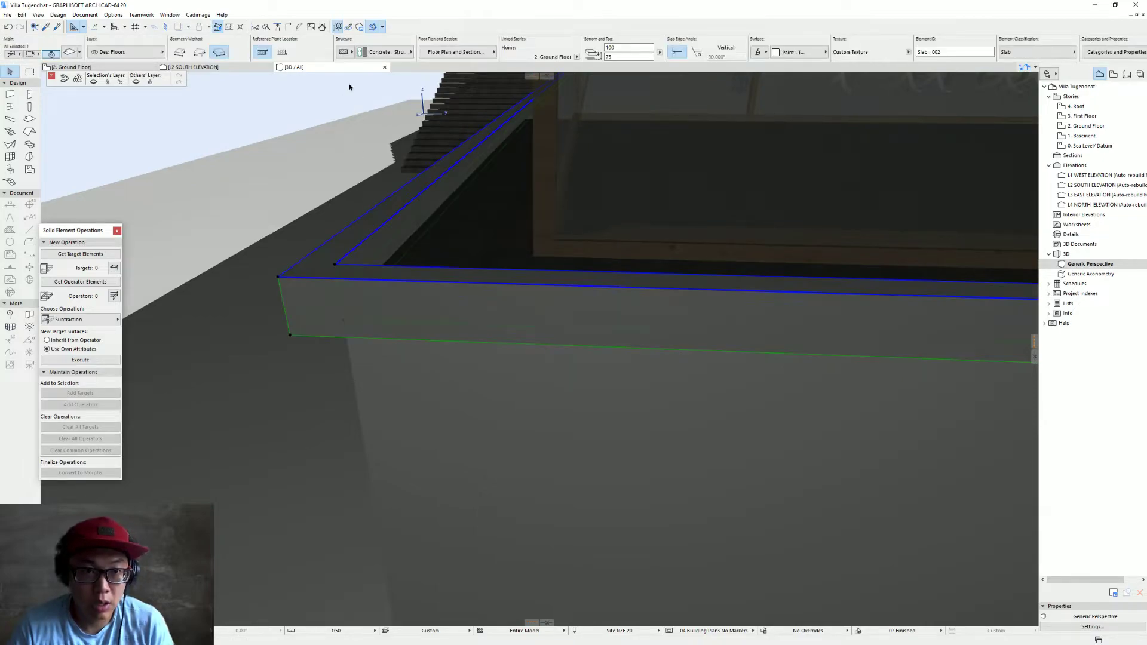
left_click(281, 52)
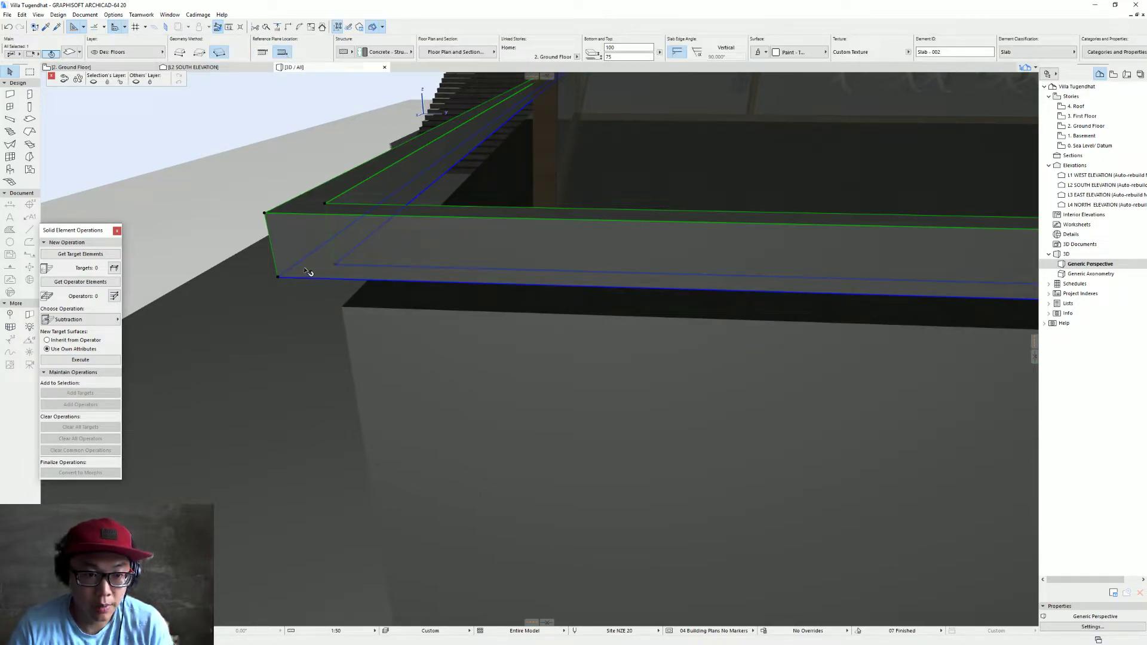
Move the white edge slab so its inner top corner snaps to the top outer corner of the floor slab
key("ctrl+d")
left_click(335, 265)
left_click(343, 321)
key("Escape")
left_click(346, 327)
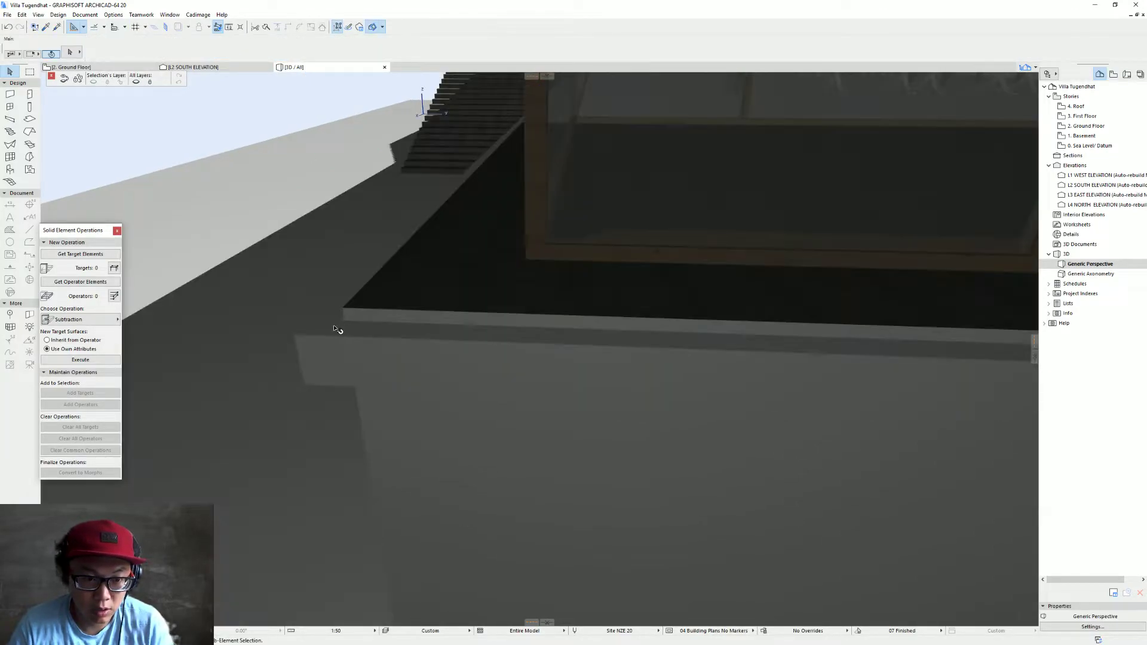
key("ctrl+d")
left_click(344, 320)
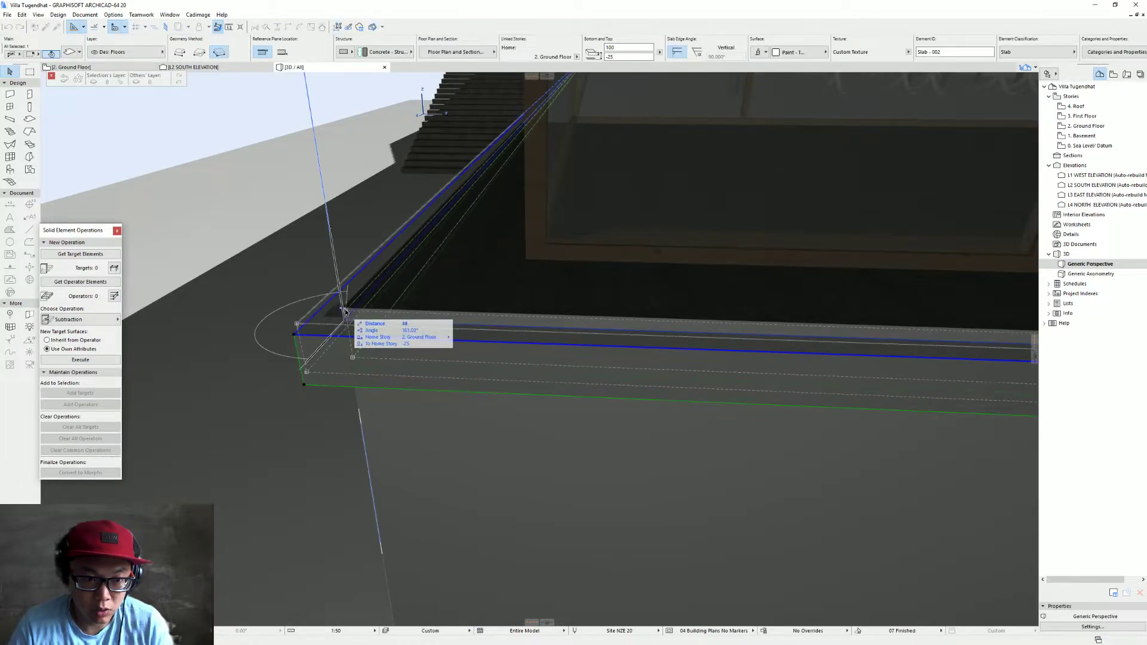
left_click(343, 309)
key("Escape")
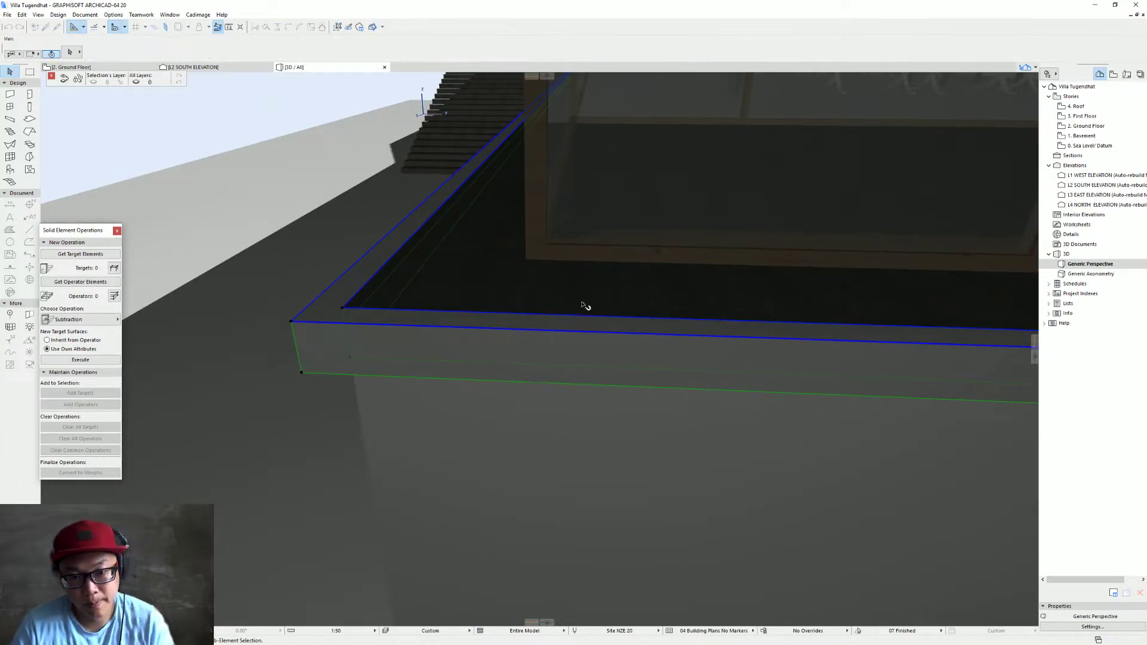
Move the external side stair slightly by its upper end corner where it meets the landing slab
scroll(295, 339, "down", 5)
middle_click_drag(295, 340, 706, 378, "shift")
left_click(704, 378)
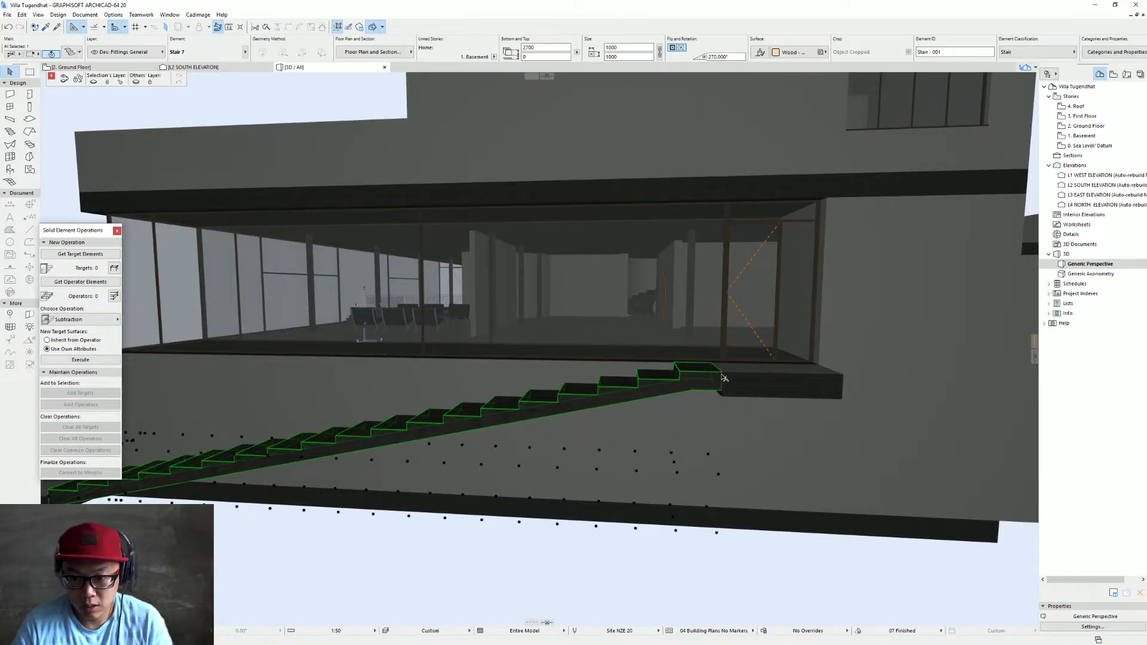
key("ctrl+d")
left_click(721, 375)
left_click(719, 376)
middle_click_drag(720, 376, 367, 387, "shift")
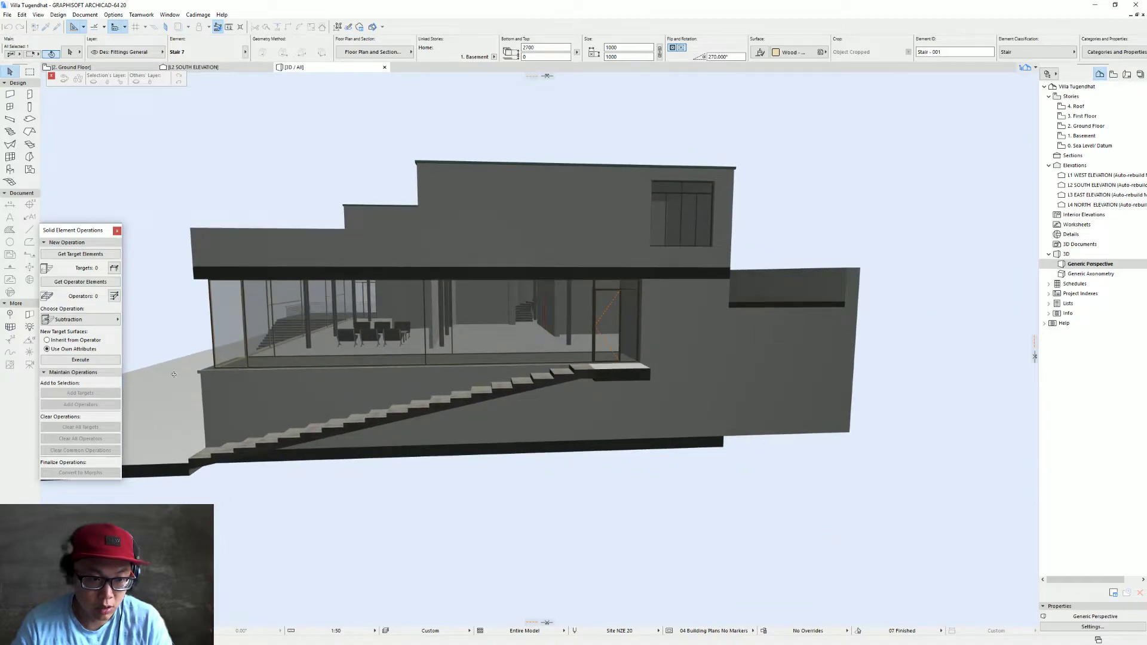
left_click(594, 364)
scroll(579, 381, "up", 10)
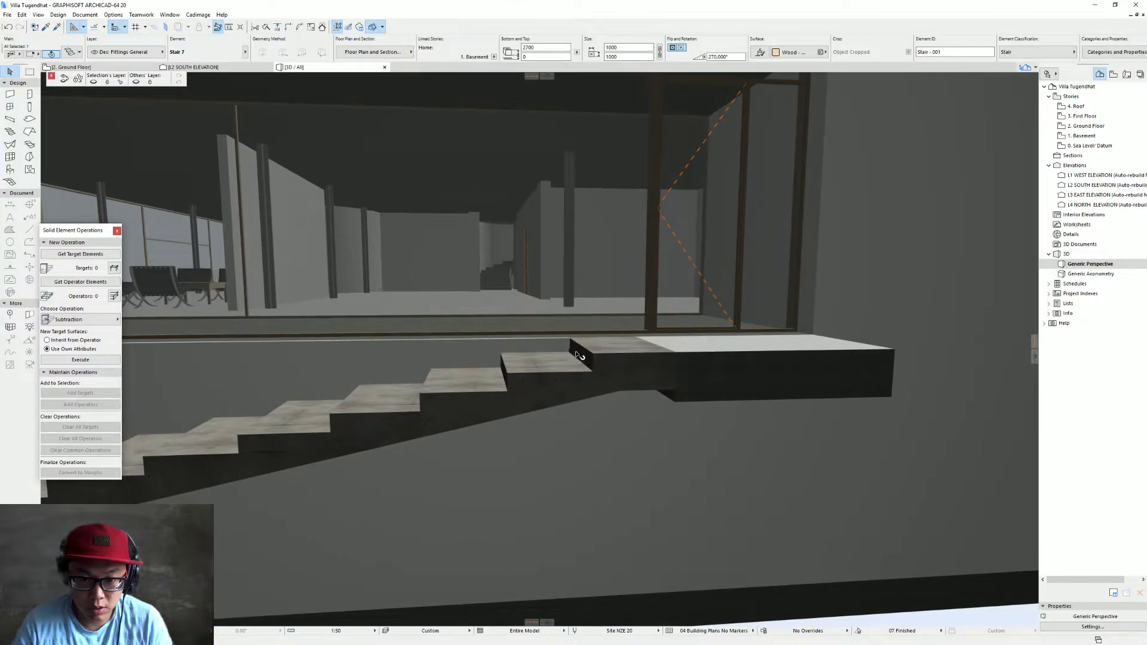
left_click(579, 355)
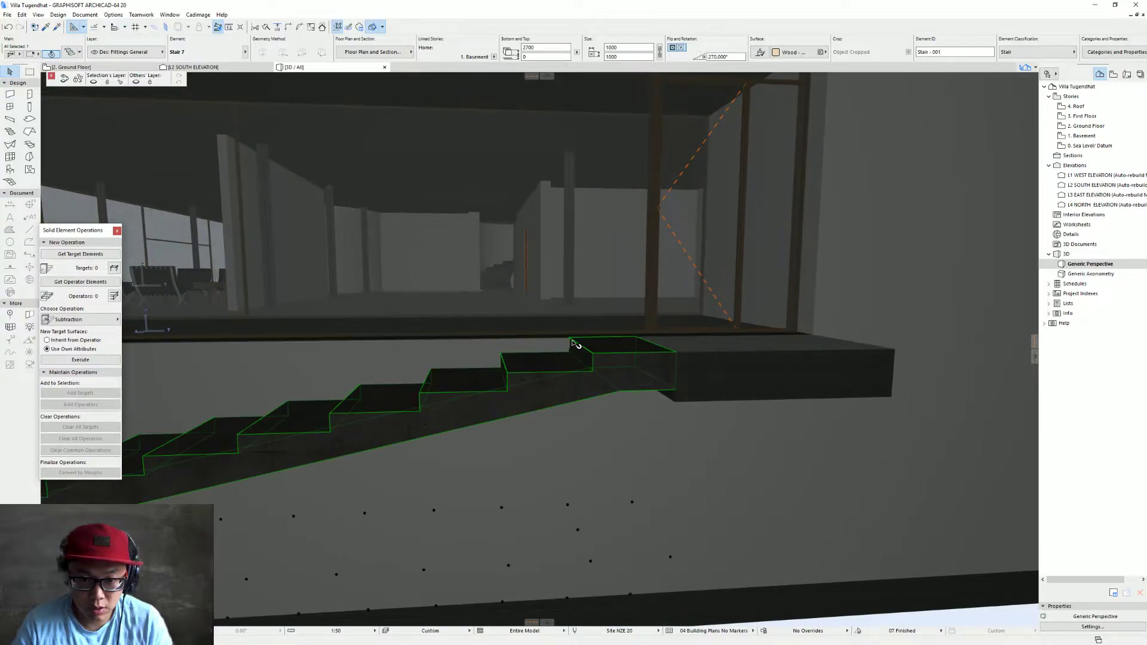
left_click(571, 340)
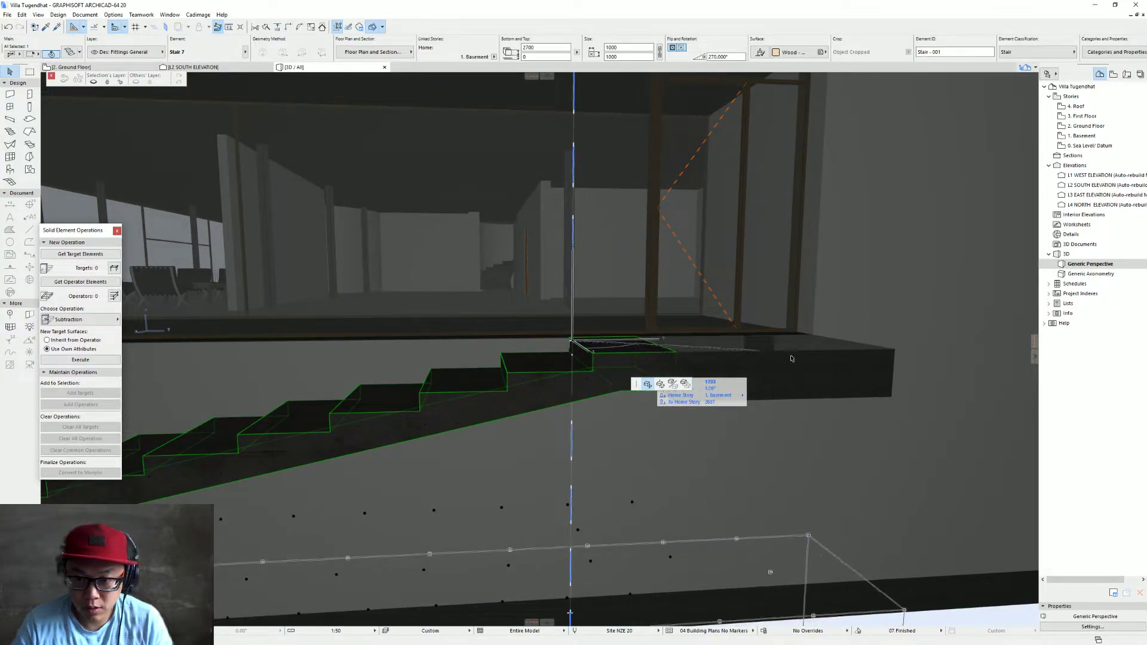
key("Escape")
key("Escape")
Move the external side stair, taking the landing slab's outer top corner and the white ledge's end corner as reference points
left_click(646, 363)
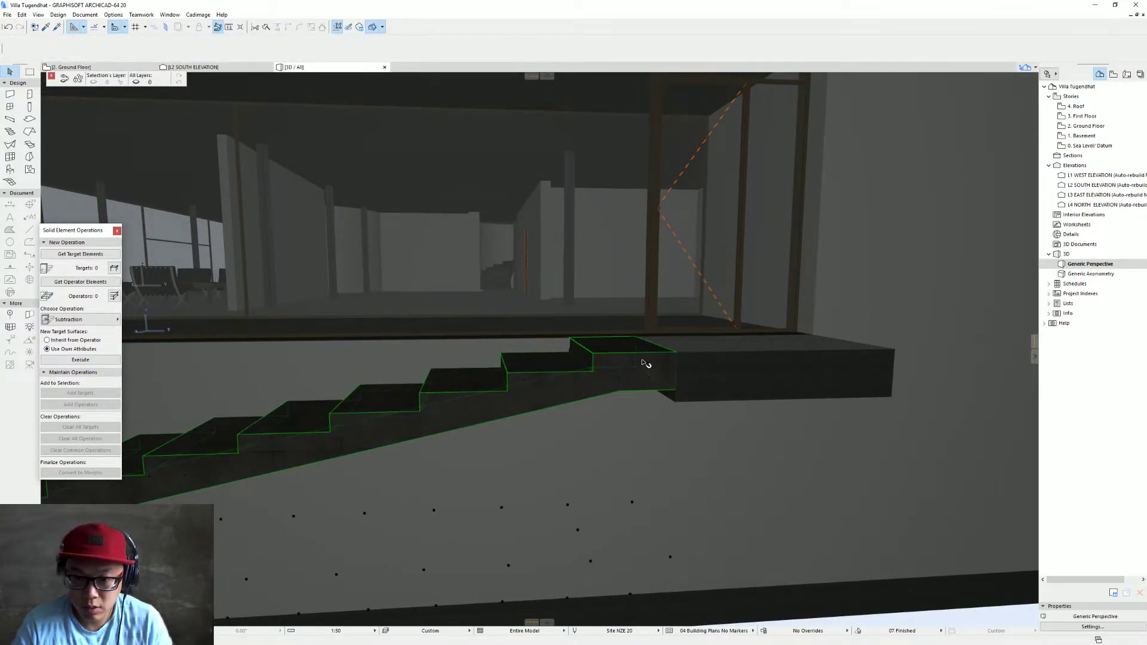
scroll(787, 286, "down", 5)
scroll(836, 325, "down", 3)
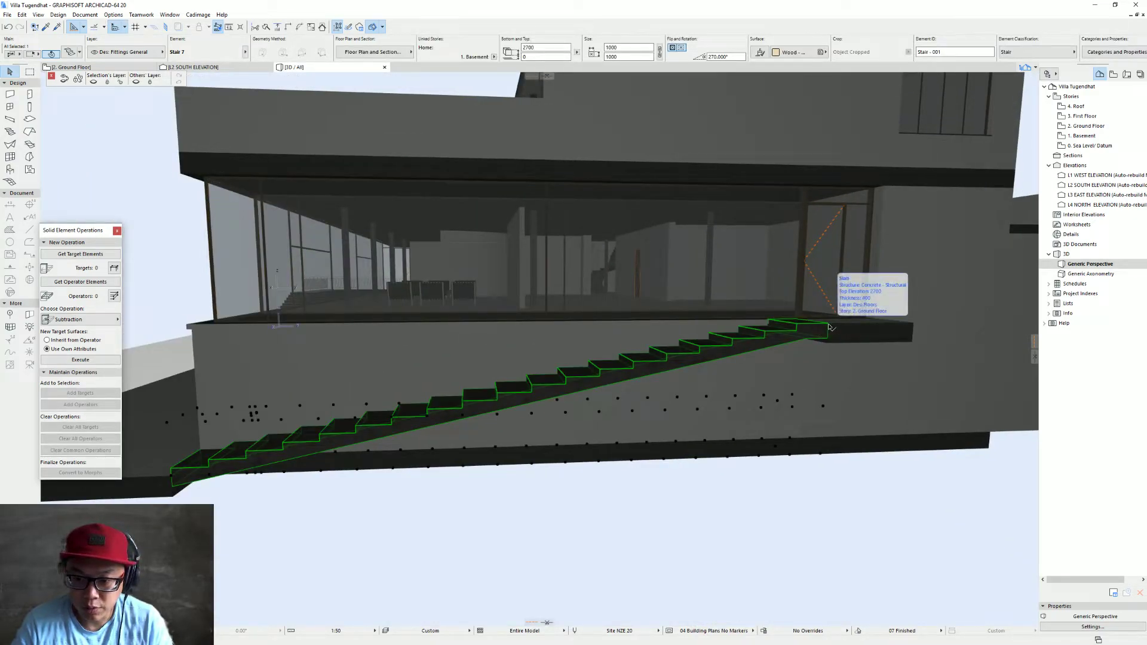
left_click(914, 329)
left_click(803, 333)
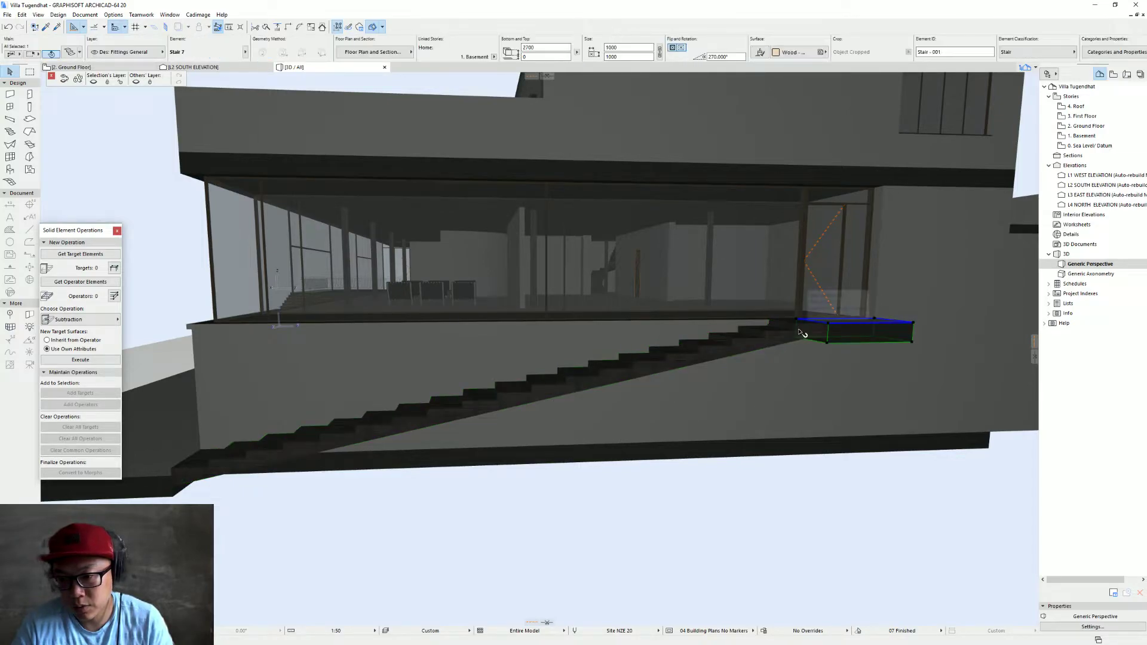
key("ctrl+d")
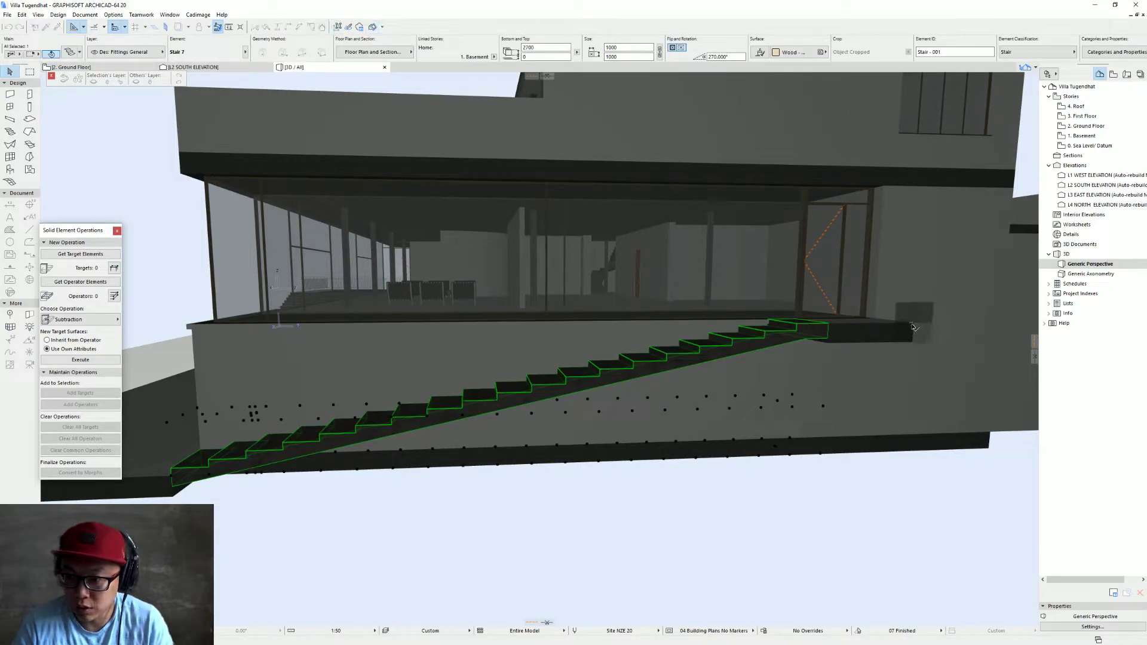
left_click(915, 327)
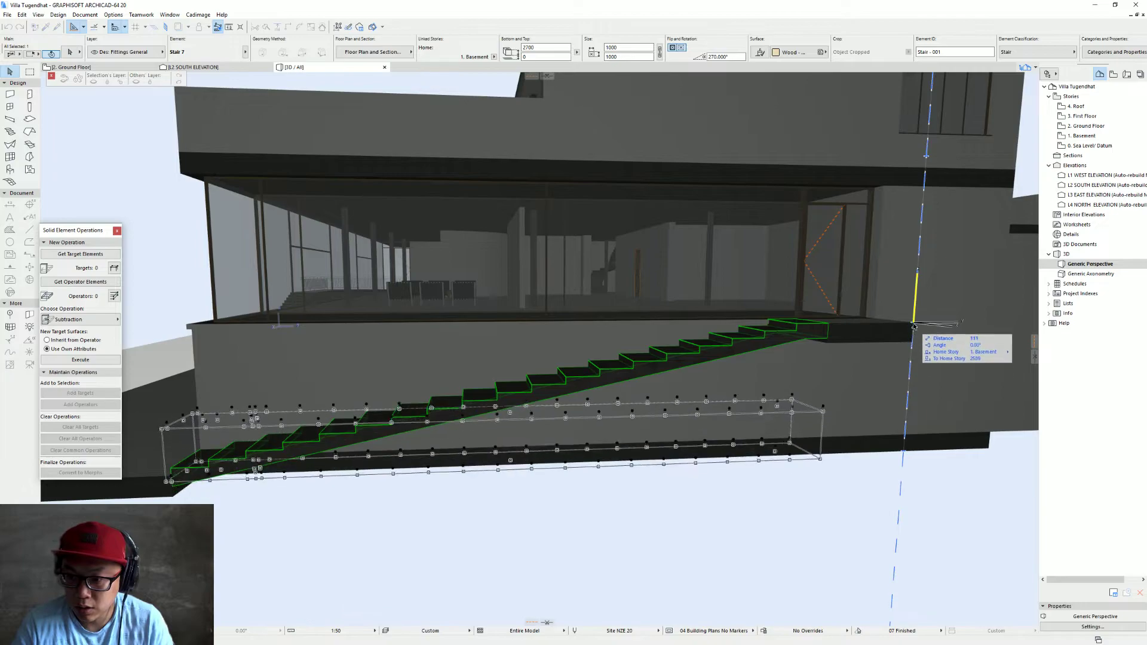
left_click(188, 328)
key("Escape")
Set the thickness of the landing slab at the top of the side stair to 100
middle_click_drag(934, 389, 758, 358, "shift")
left_click(746, 341)
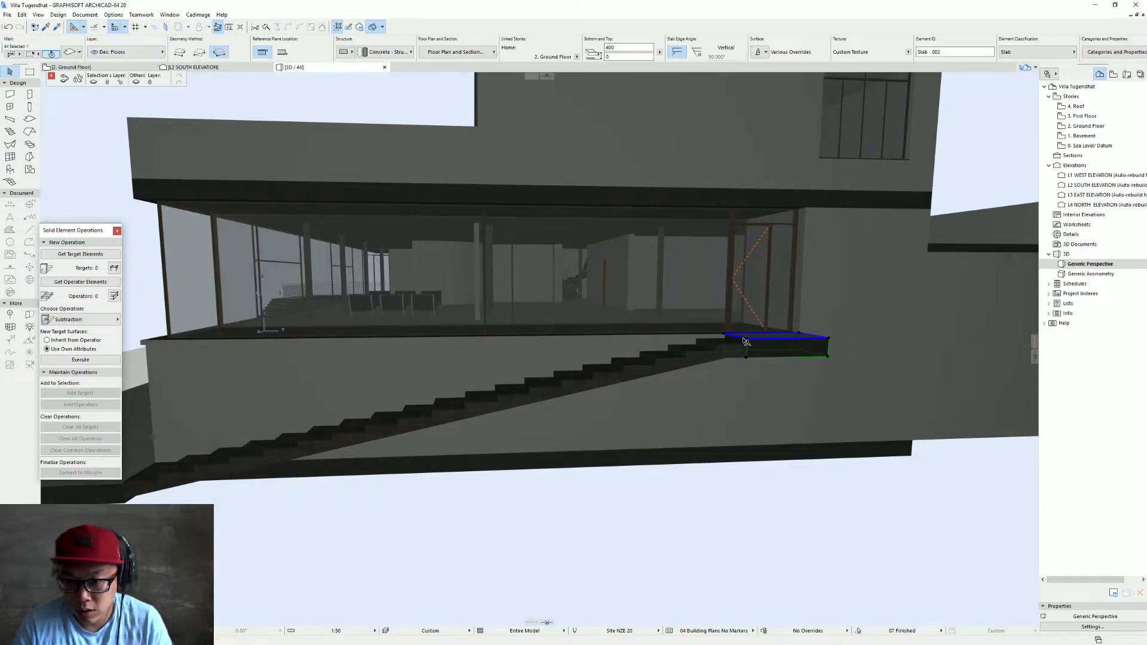
left_click(748, 358)
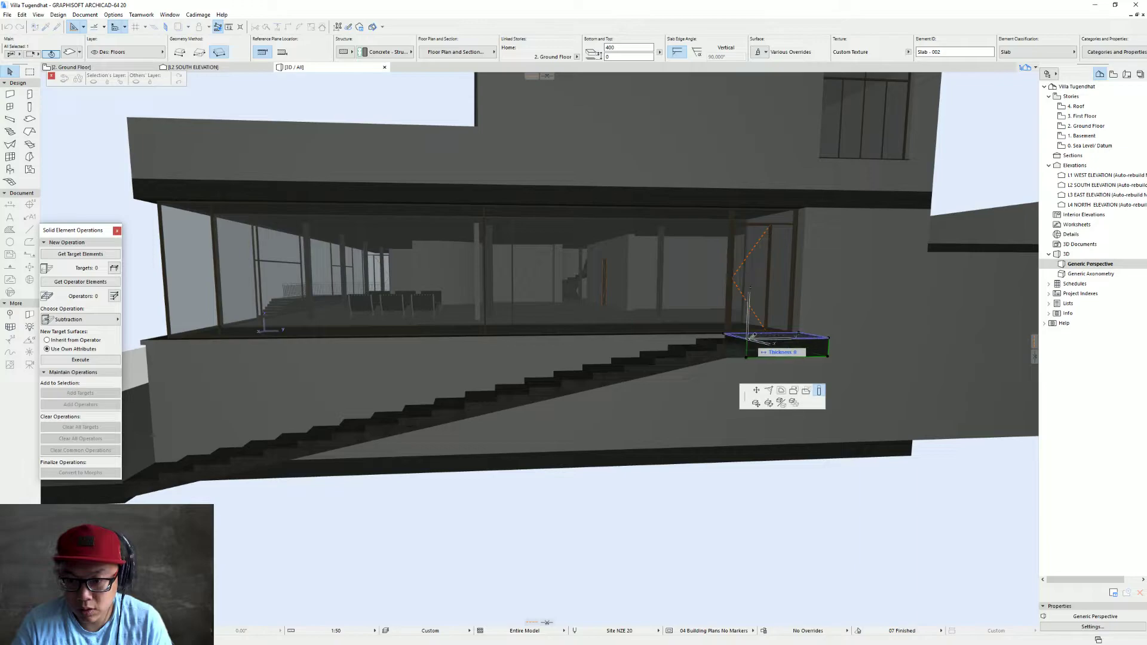
left_click(749, 339)
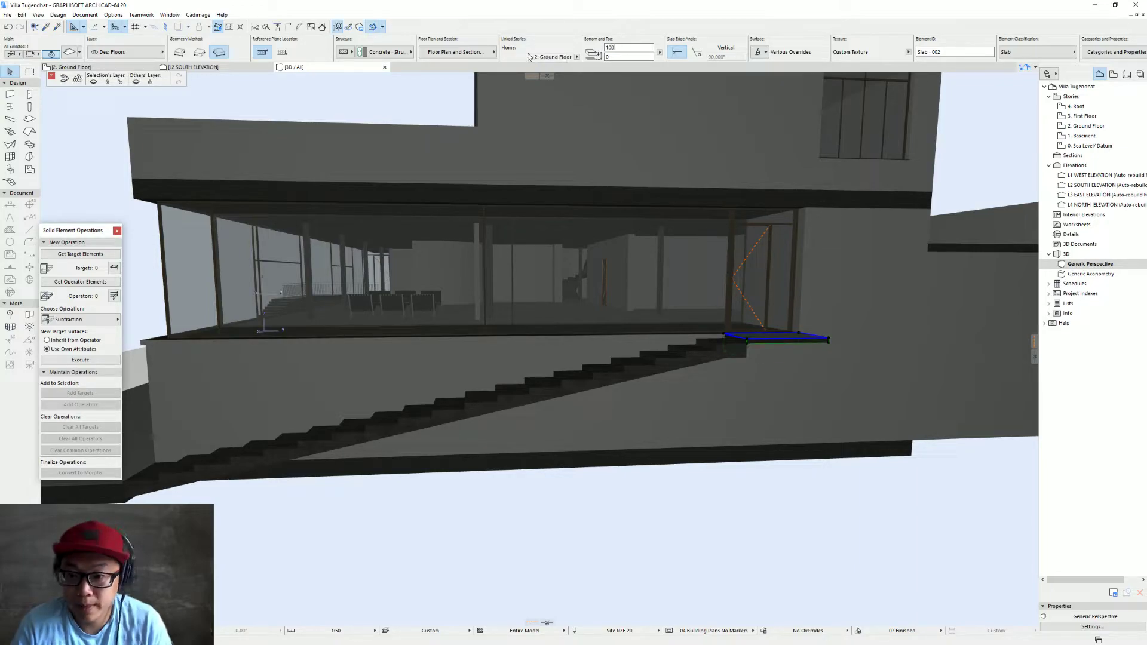
middle_click_drag(823, 356, 765, 418, "shift")
scroll(659, 326, "down", 2)
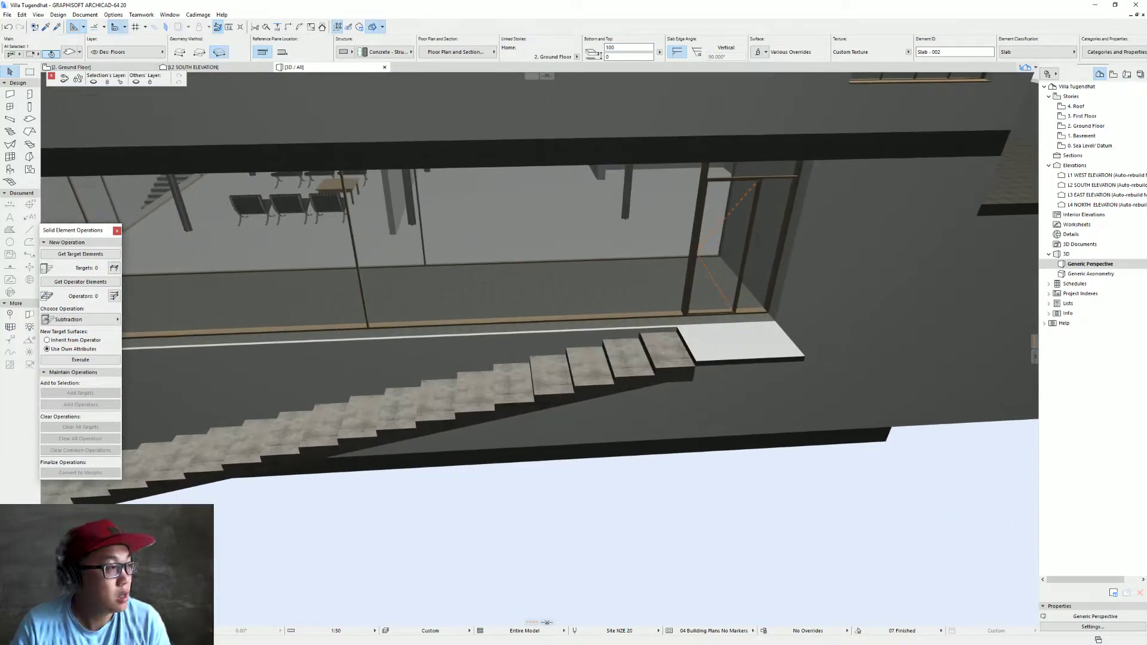
Switch to Google Maps Street View and examine the real garden door landing, stone path and ledge beneath the winter-garden glazing
key("alt+Tab")
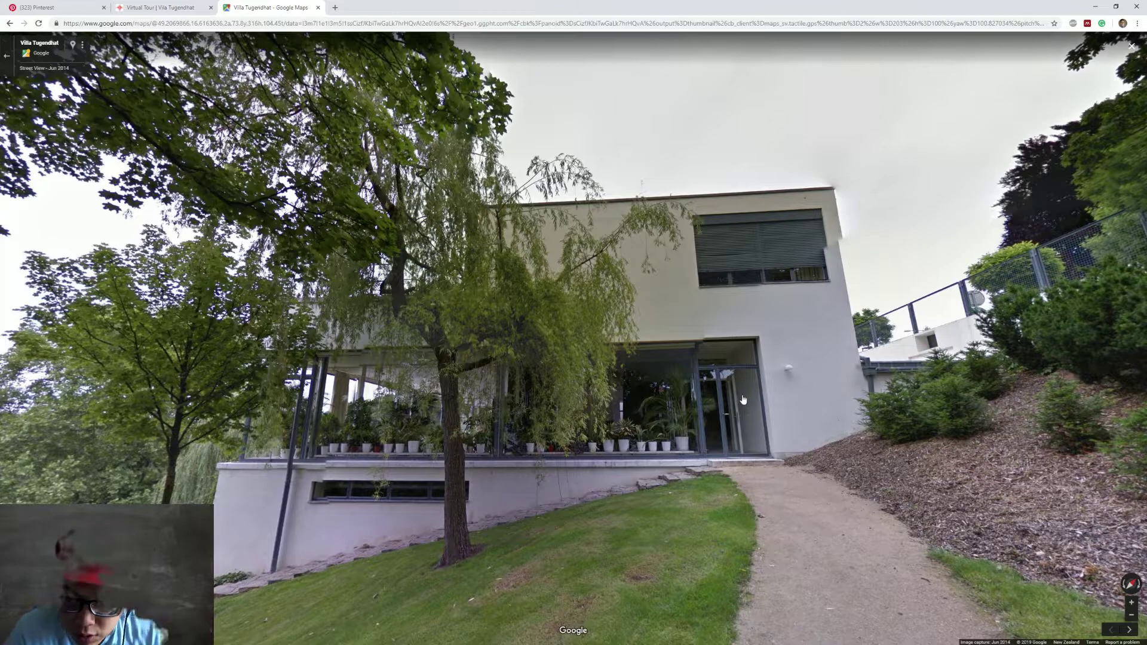
left_click(756, 491)
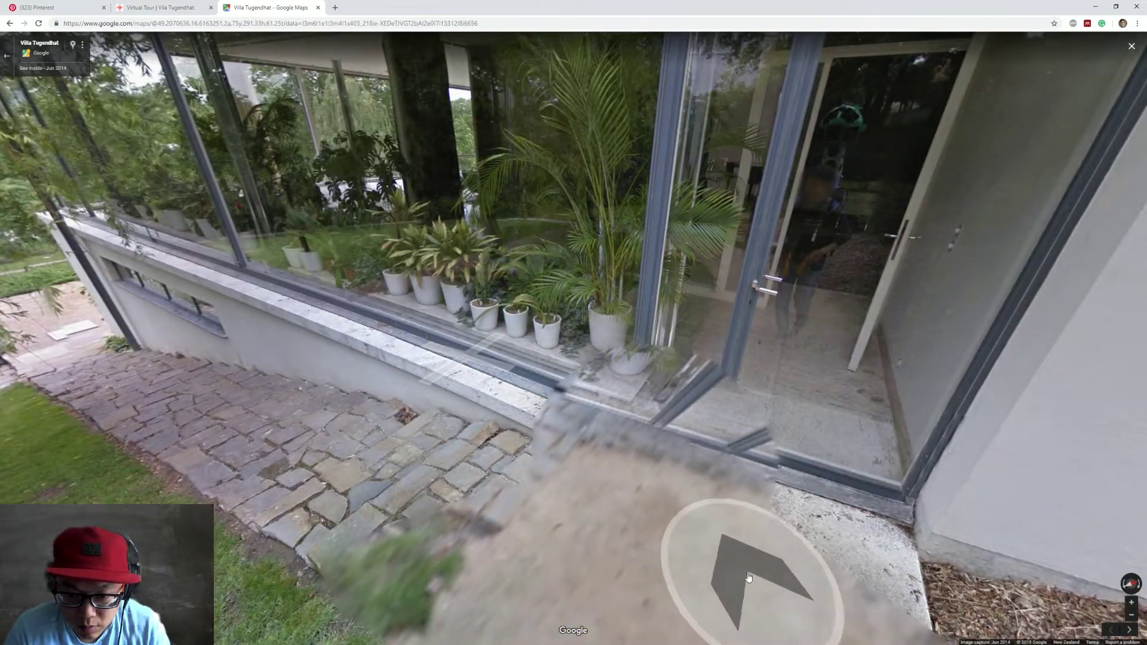
left_click_drag(748, 578, 503, 392)
left_click(502, 393)
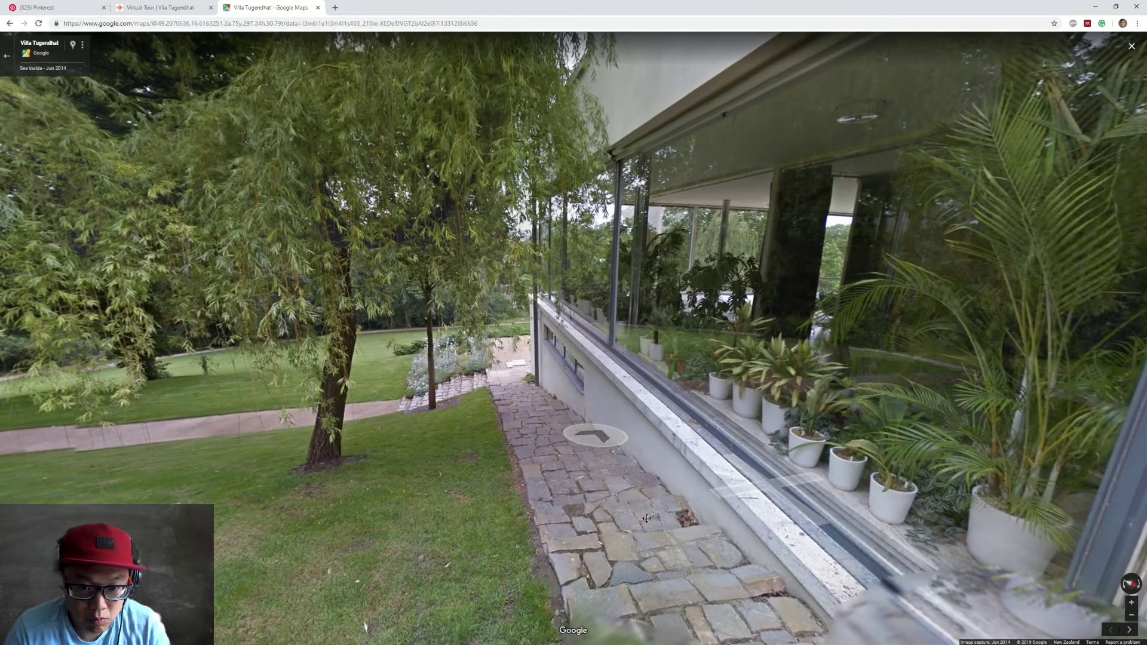
left_click_drag(646, 518, 661, 518)
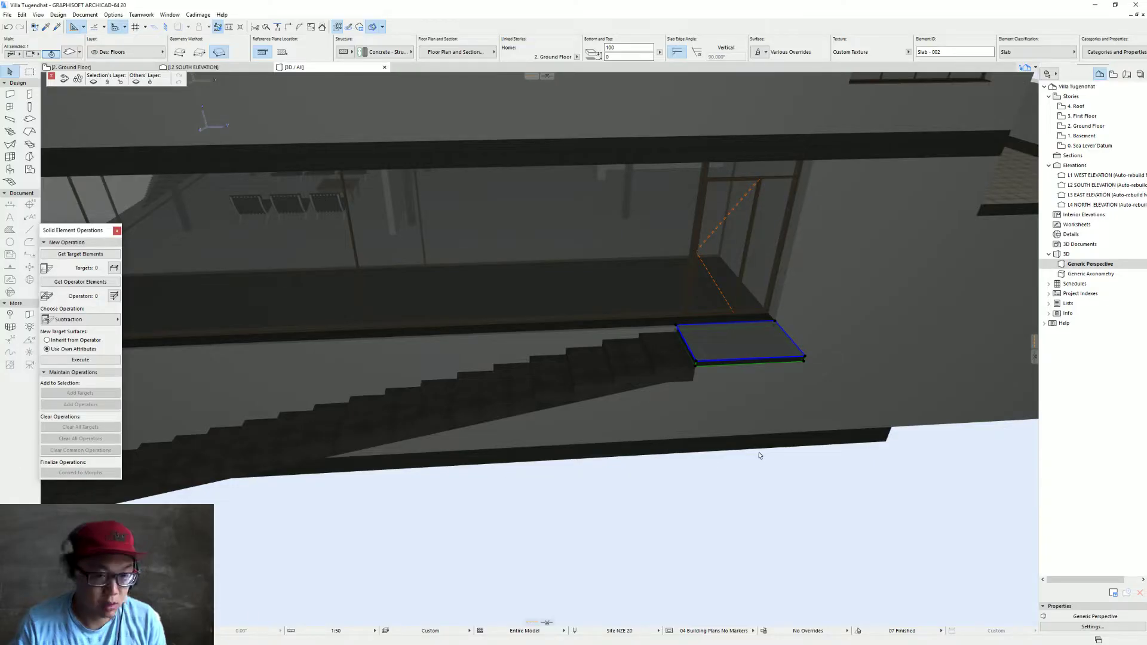
Back in ARCHICAD, pick up the first-floor strip window's settings and place a matching window in the basement wall under the winter garden
scroll(760, 455, "down", 5)
middle_click_drag(760, 456, 833, 306, "shift")
left_click(726, 280)
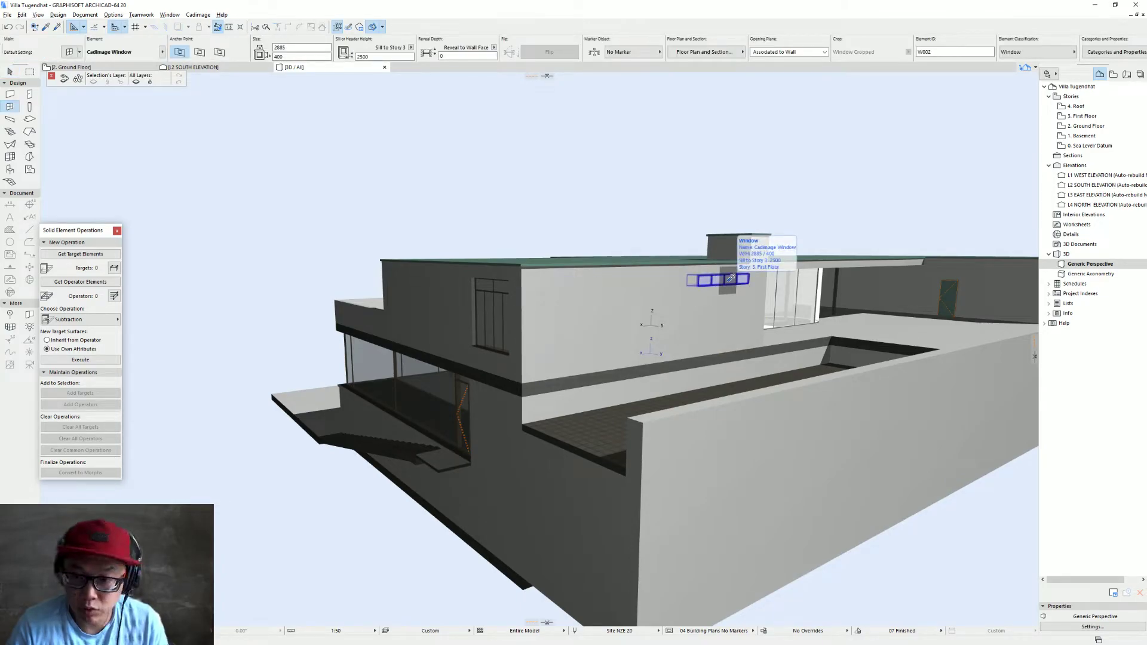
middle_click_drag(803, 458, 826, 460, "shift")
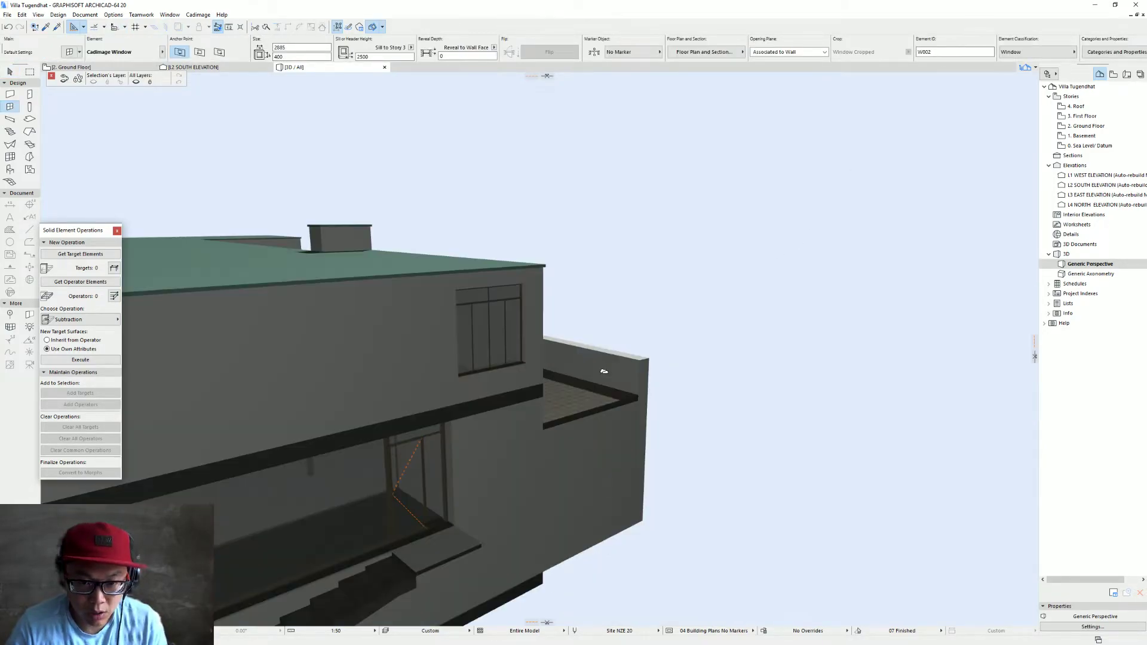
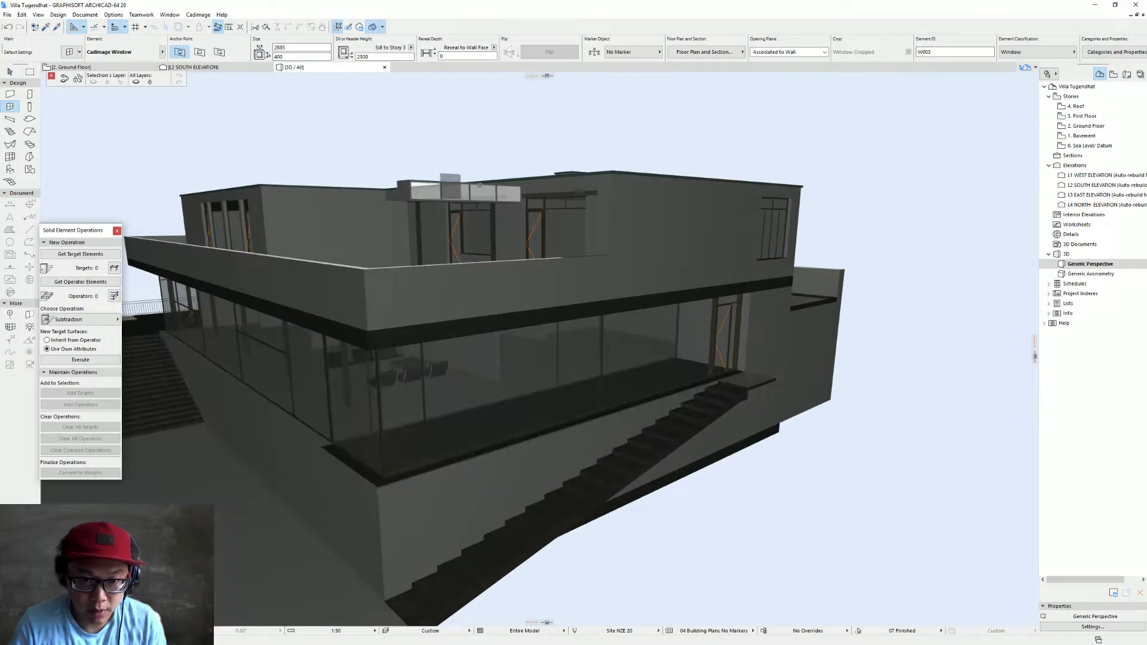
left_click(477, 187)
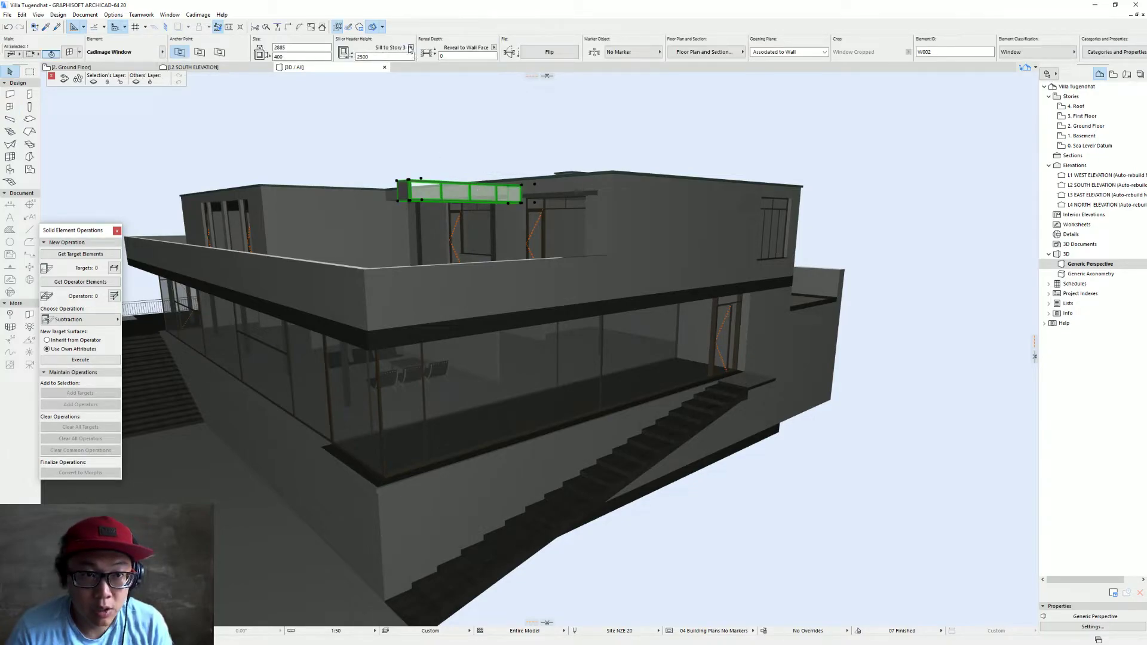
left_click(411, 48)
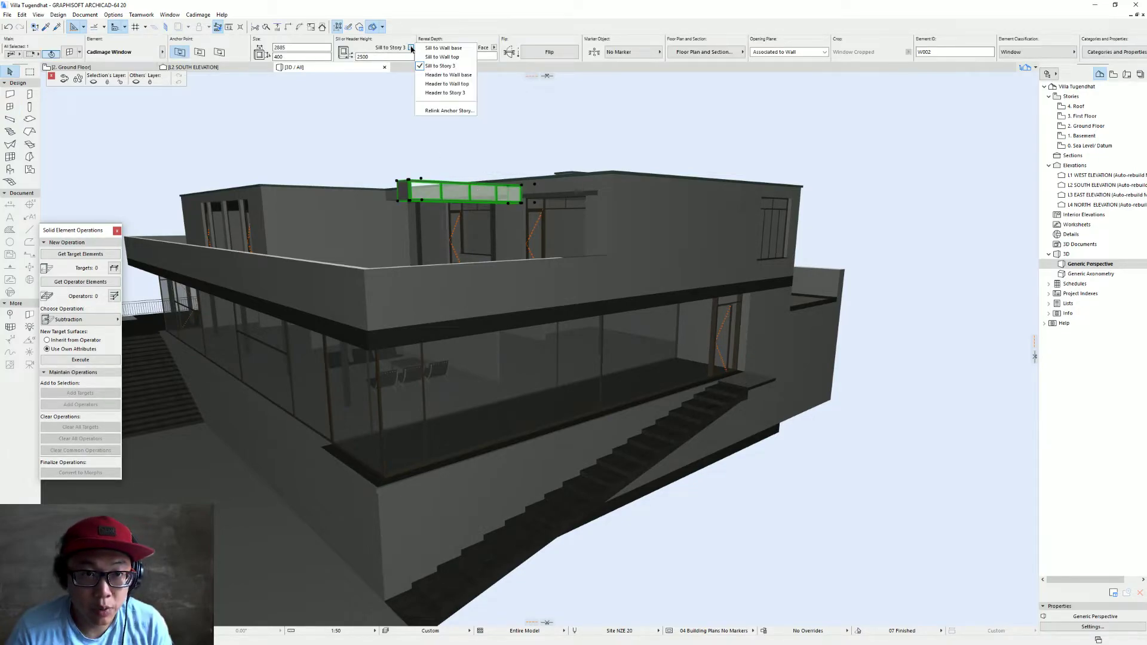
left_click(467, 112)
scroll(813, 267, "down", 3)
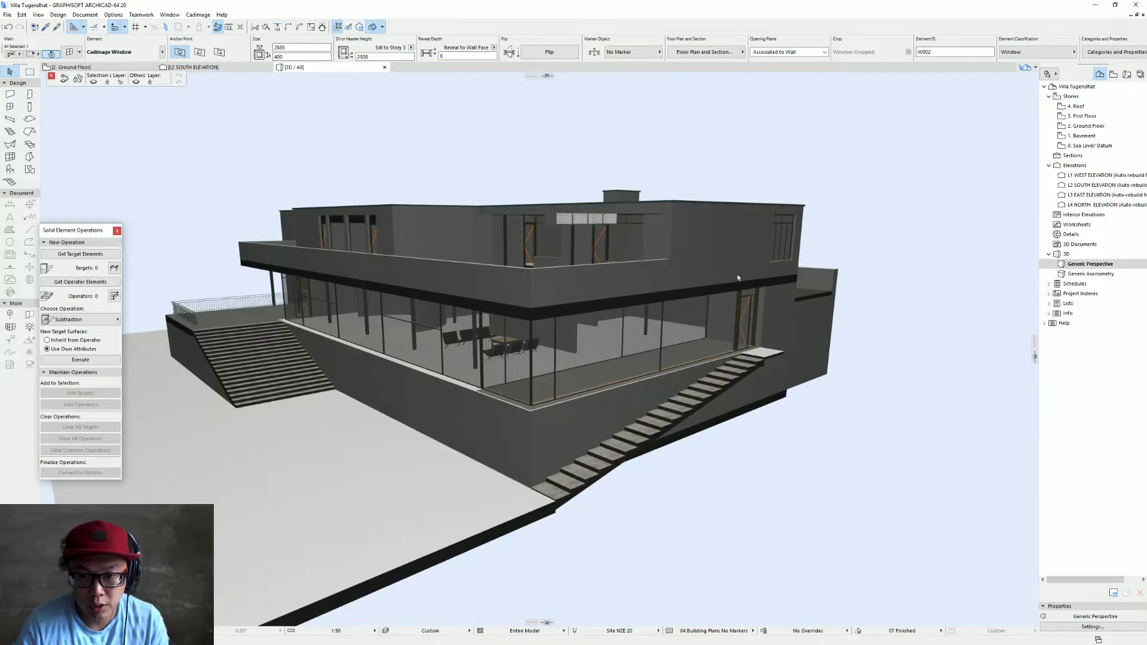
middle_click_drag(755, 278, 356, 338, "shift")
middle_click_drag(588, 328, 545, 399, "shift")
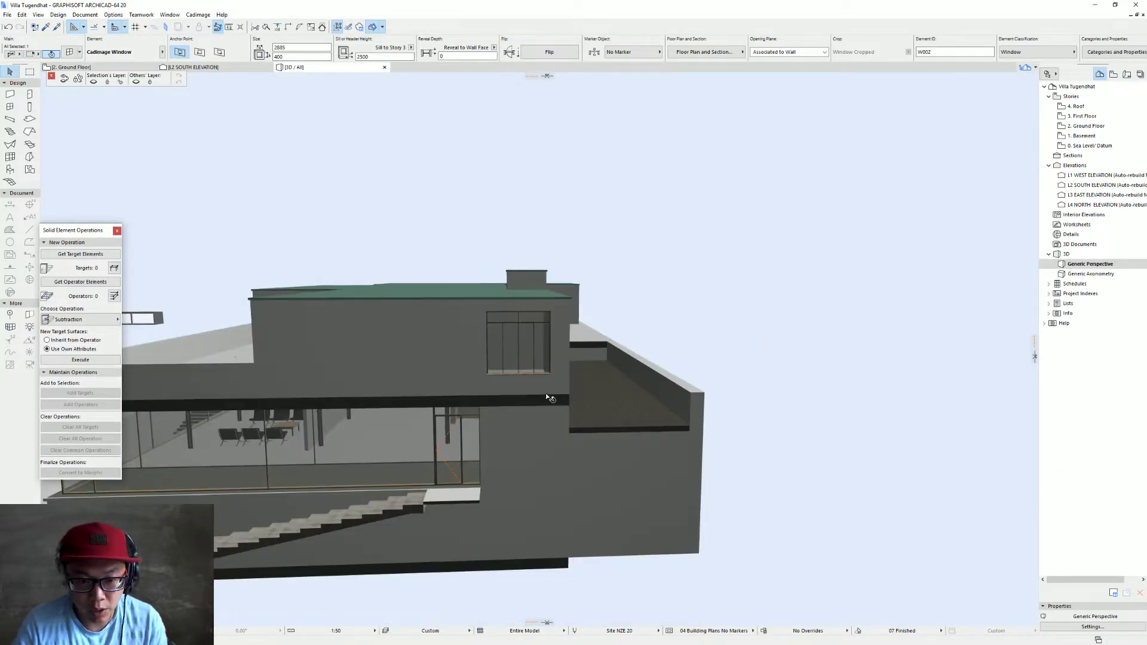
middle_click_drag(501, 350, 447, 503, "shift")
middle_click_drag(547, 504, 418, 358, "shift")
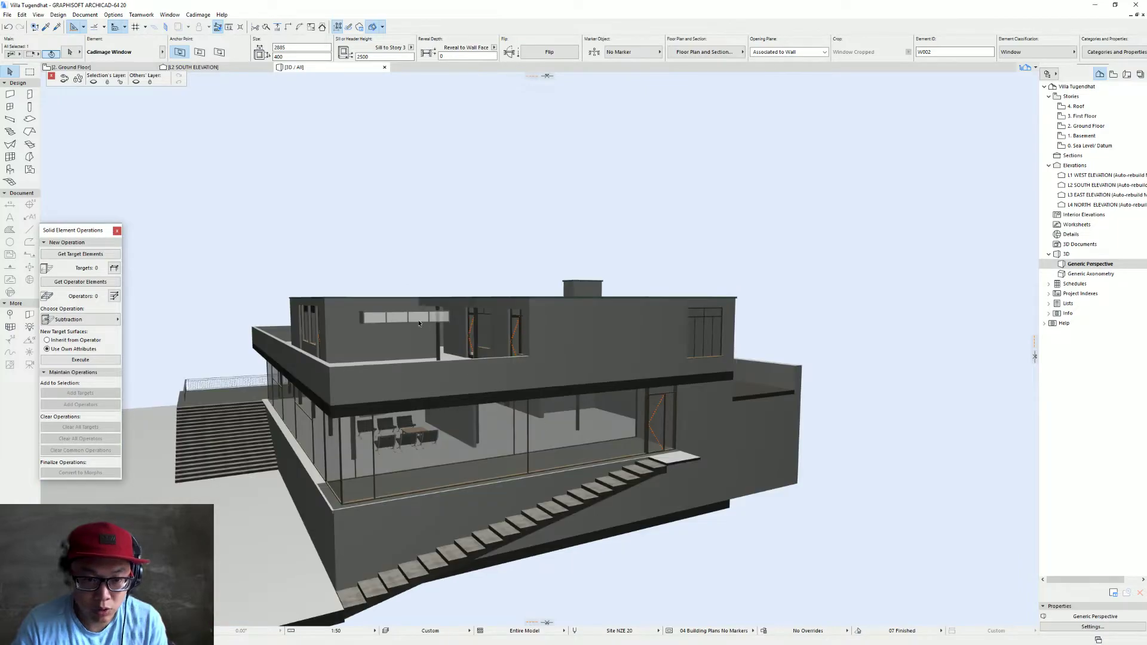
Relink the new strip window's anchor story to 1. Basement and set its sill height to 2300
left_click(412, 48)
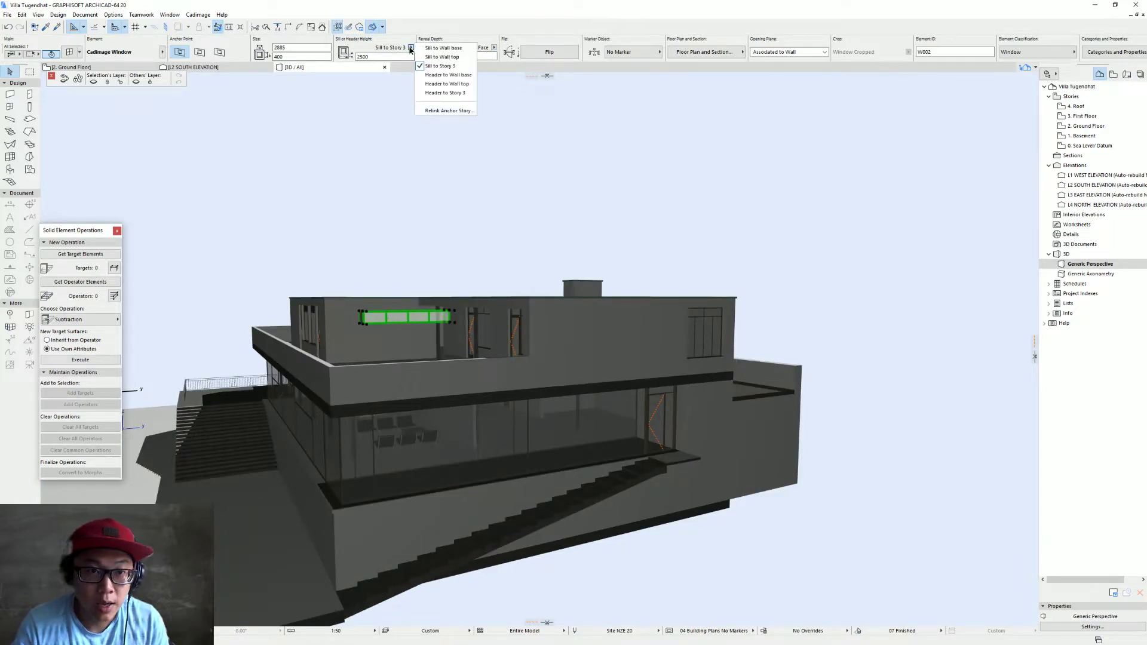
left_click(449, 111)
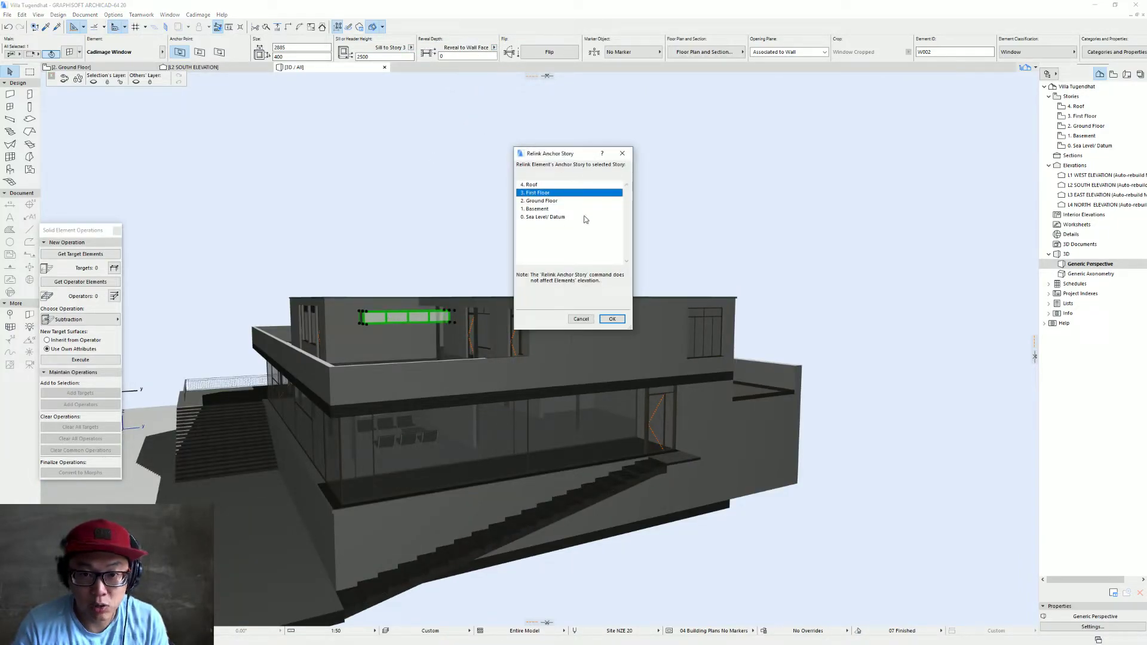
left_click(555, 209)
left_click(612, 319)
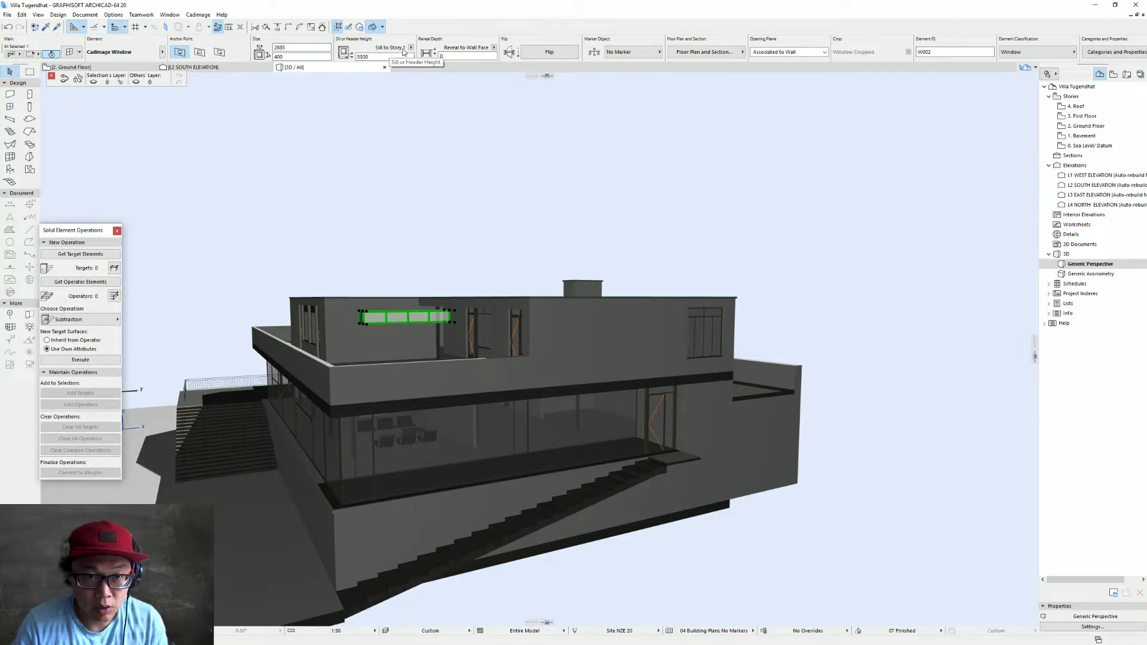
left_click(371, 57)
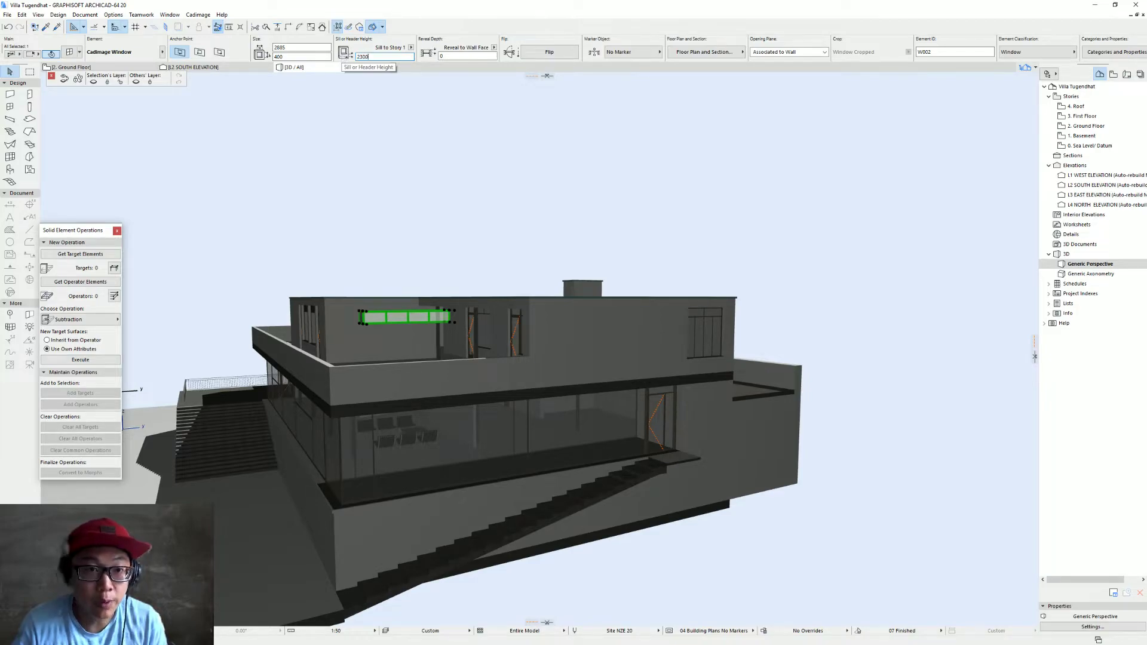
Set the selected strip window's sill height above the Basement story to 2300 mm
key("Return")
middle_click_drag(486, 503, 514, 470, "shift")
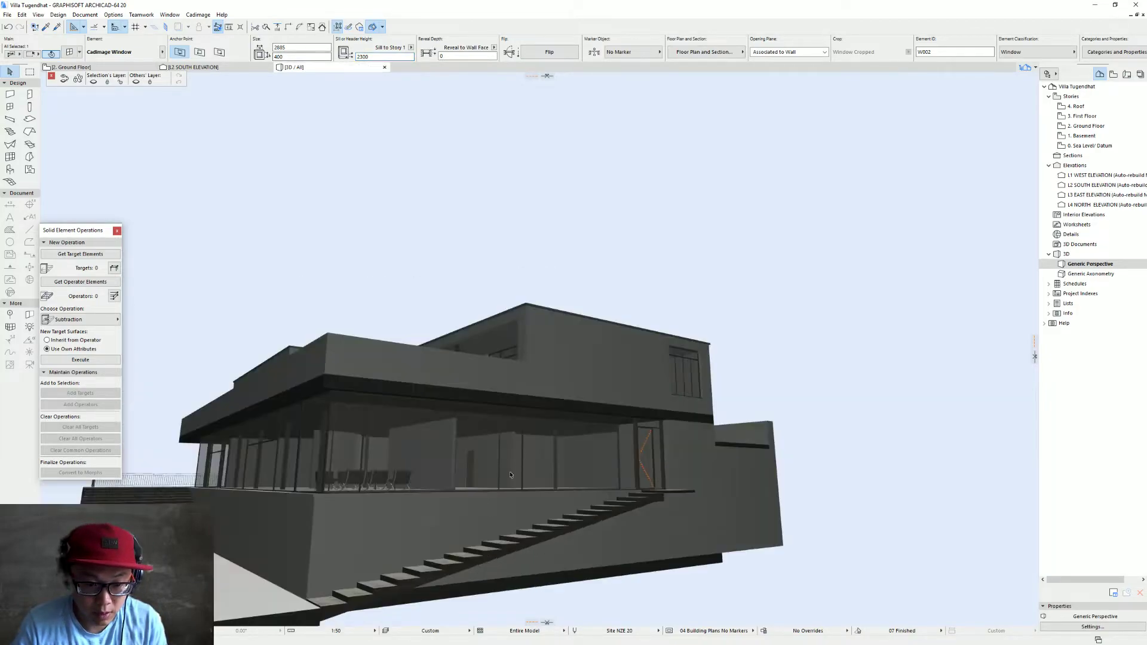
middle_click_drag(401, 562, 537, 539, "shift")
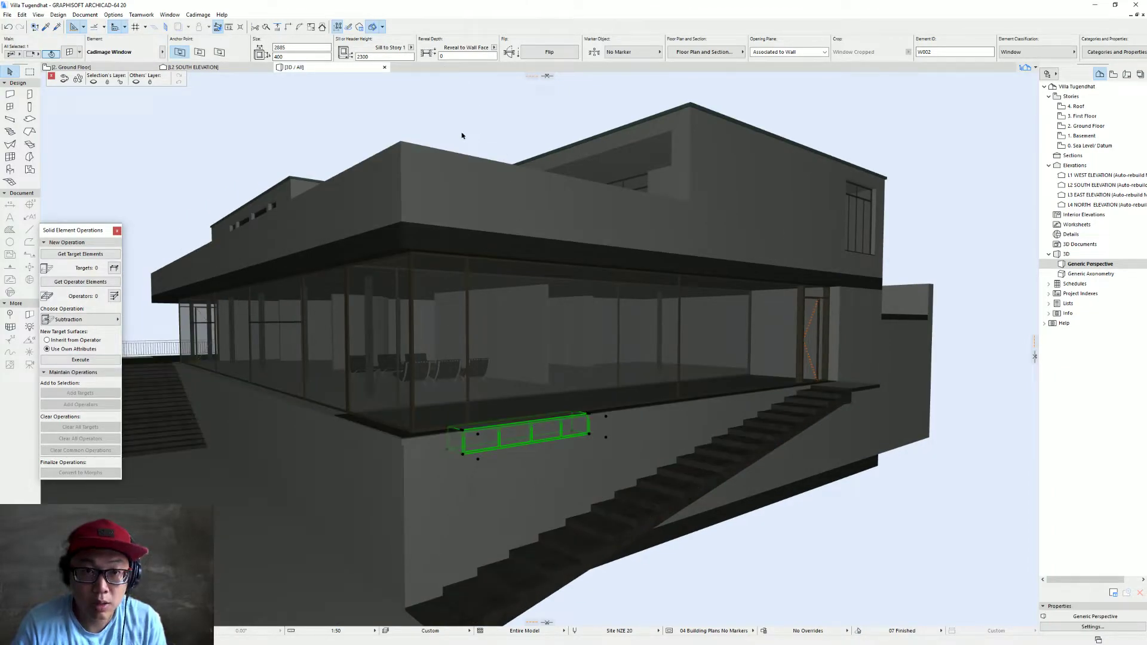
Select the strip window in the basement wall beside the stair and set its sill height to 2000 mm
left_click(501, 477)
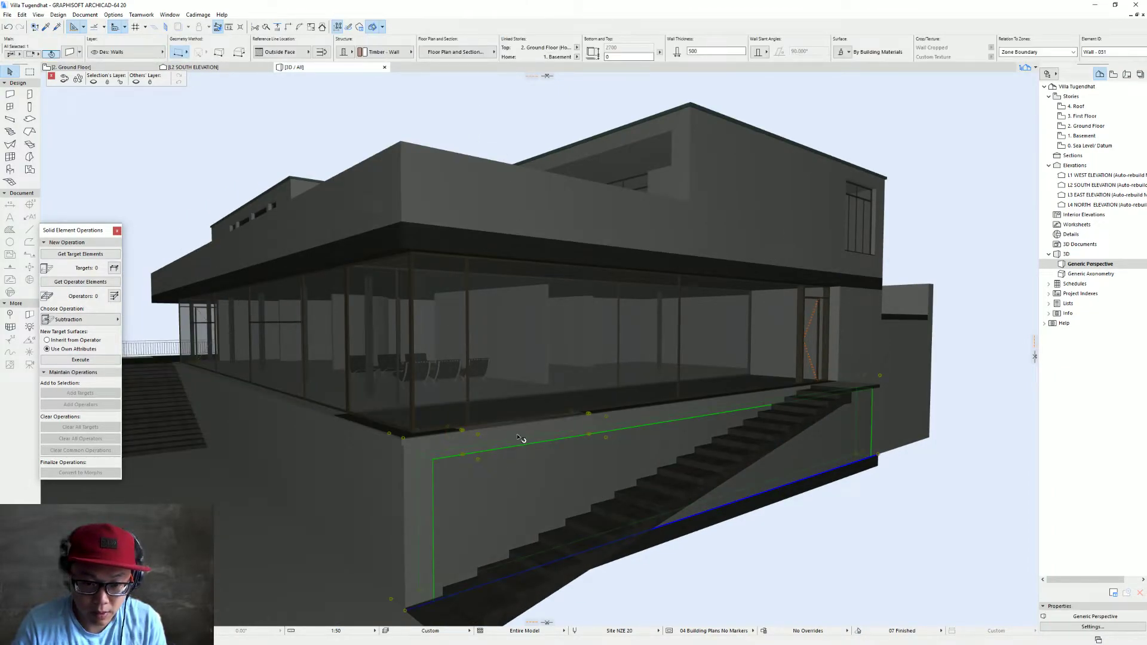
left_click(590, 444)
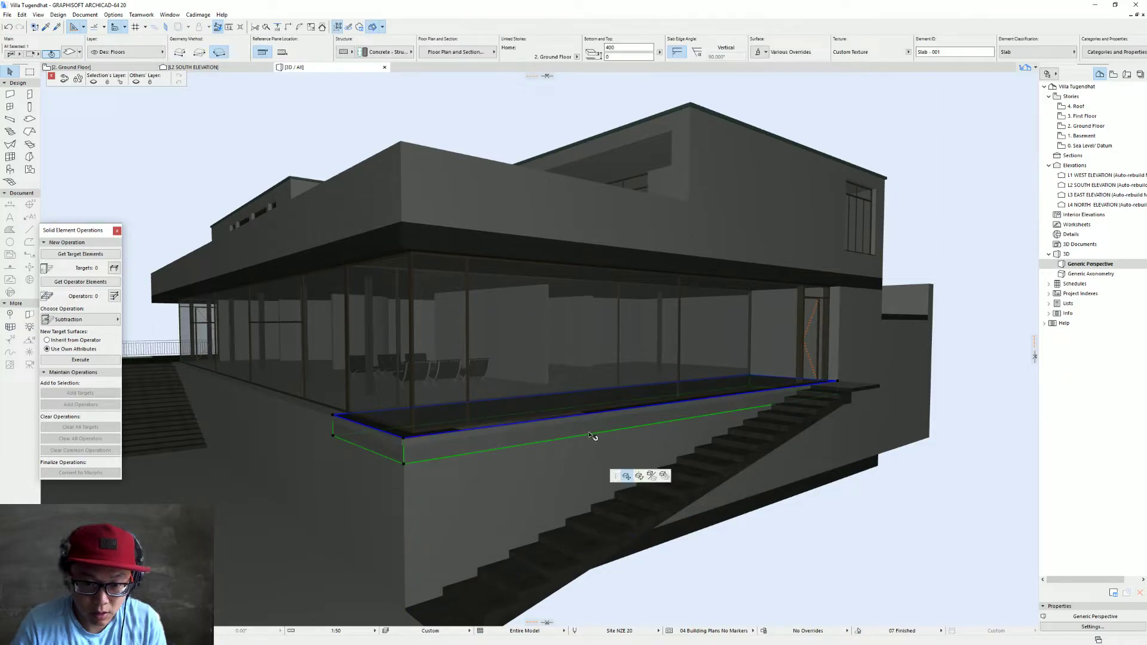
key("Escape")
left_click(591, 439)
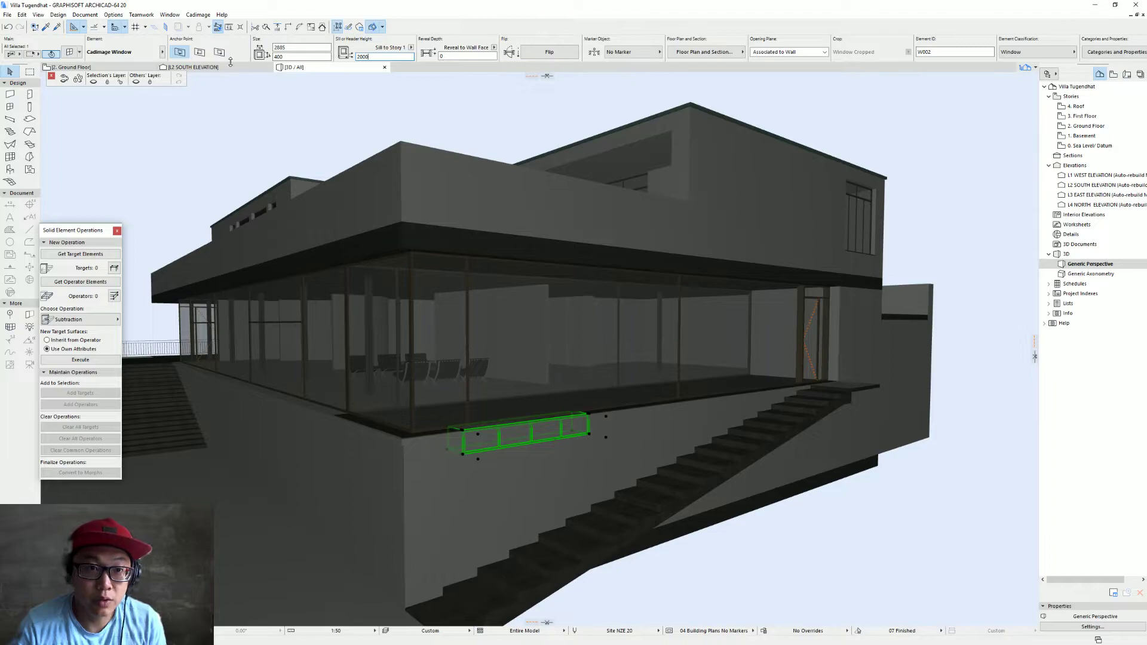
key("Return")
middle_click_drag(603, 394, 546, 363, "shift")
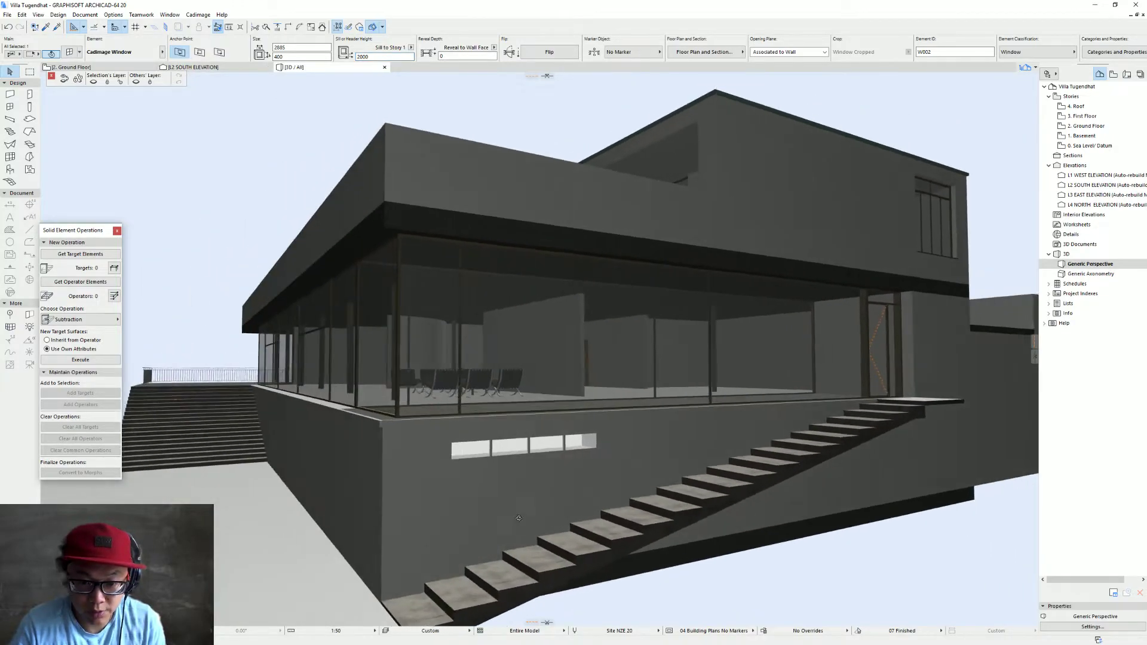
Move the basement strip window vertically down to a sill height of 1900 mm
left_click(597, 427)
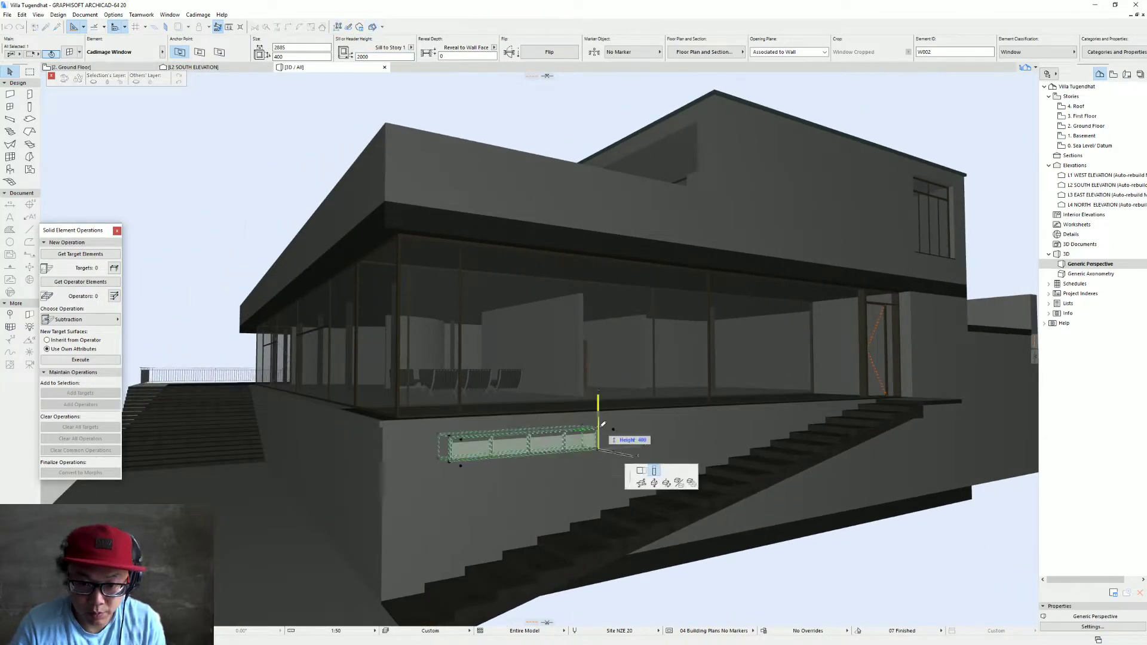
left_click(642, 481)
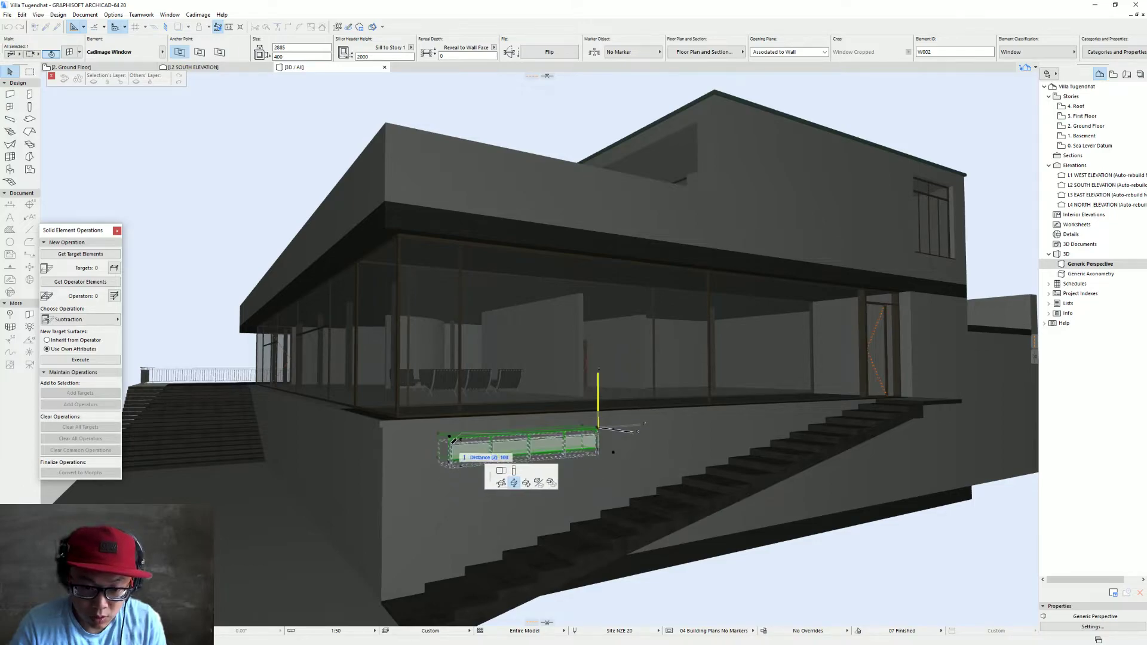
key("Escape")
key("Escape")
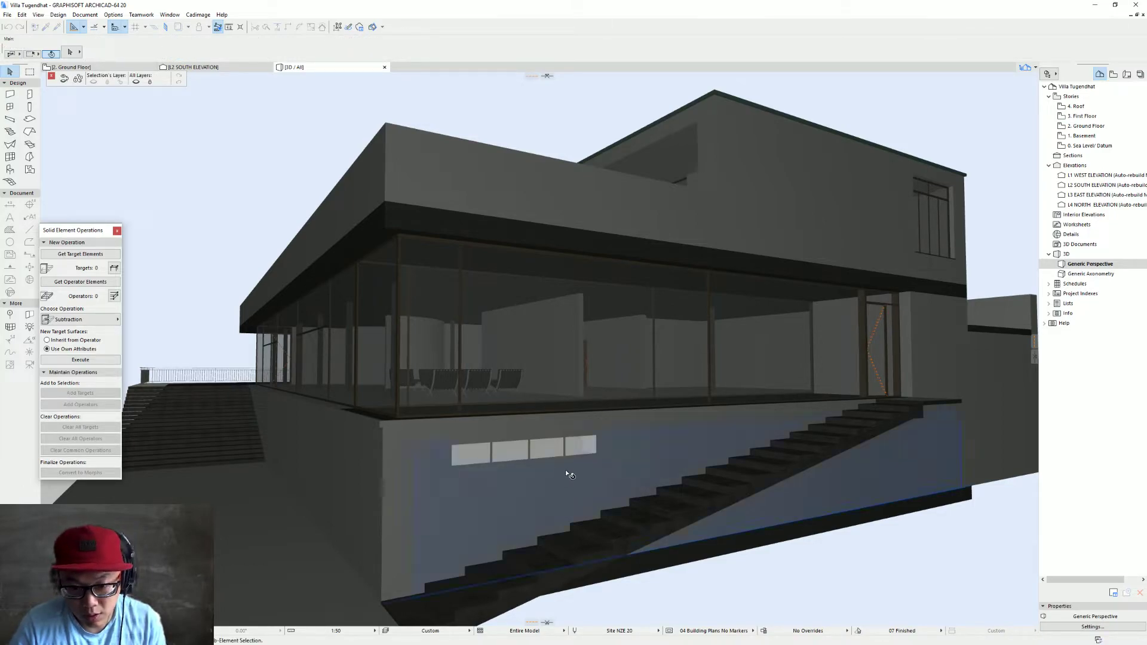
Switch to Google Maps in the browser and examine the real strip window's position in the villa's side wall
middle_click_drag(406, 464, 339, 463, "shift")
middle_click_drag(453, 489, 535, 507, "shift")
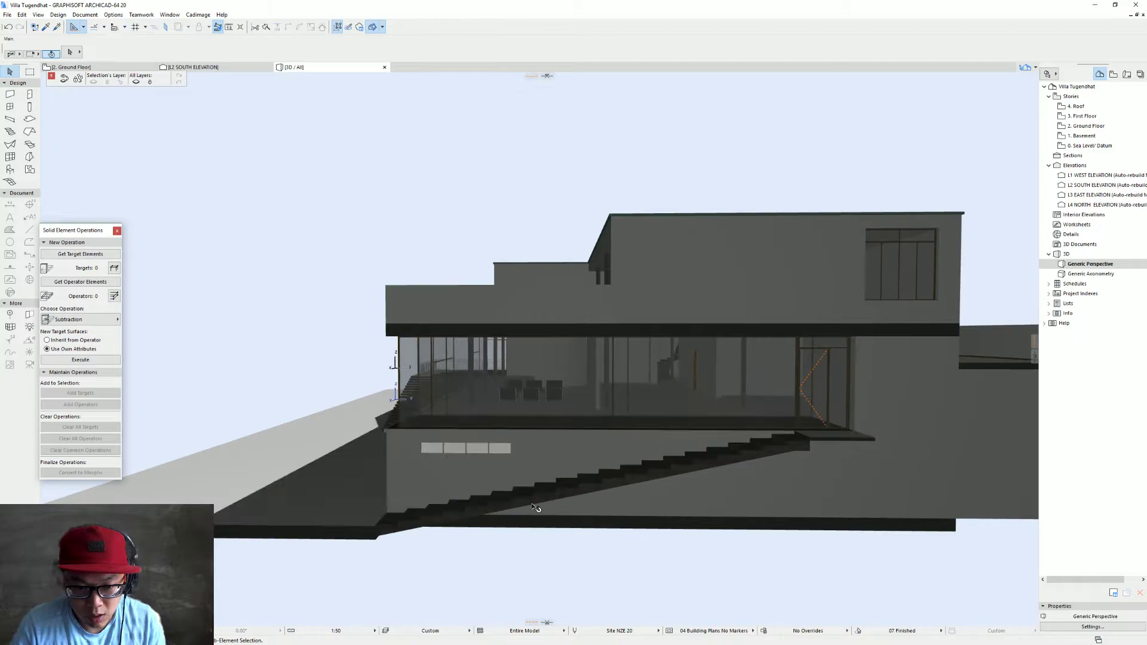
key("alt+Tab")
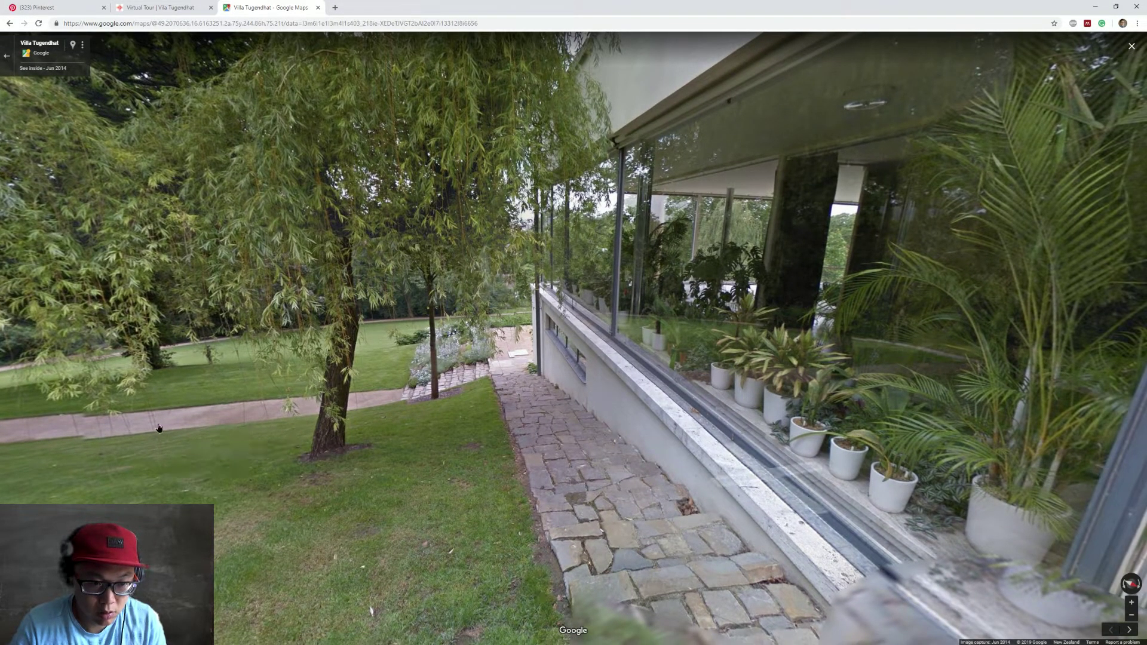
left_click(193, 430)
left_click_drag(441, 415, 564, 268)
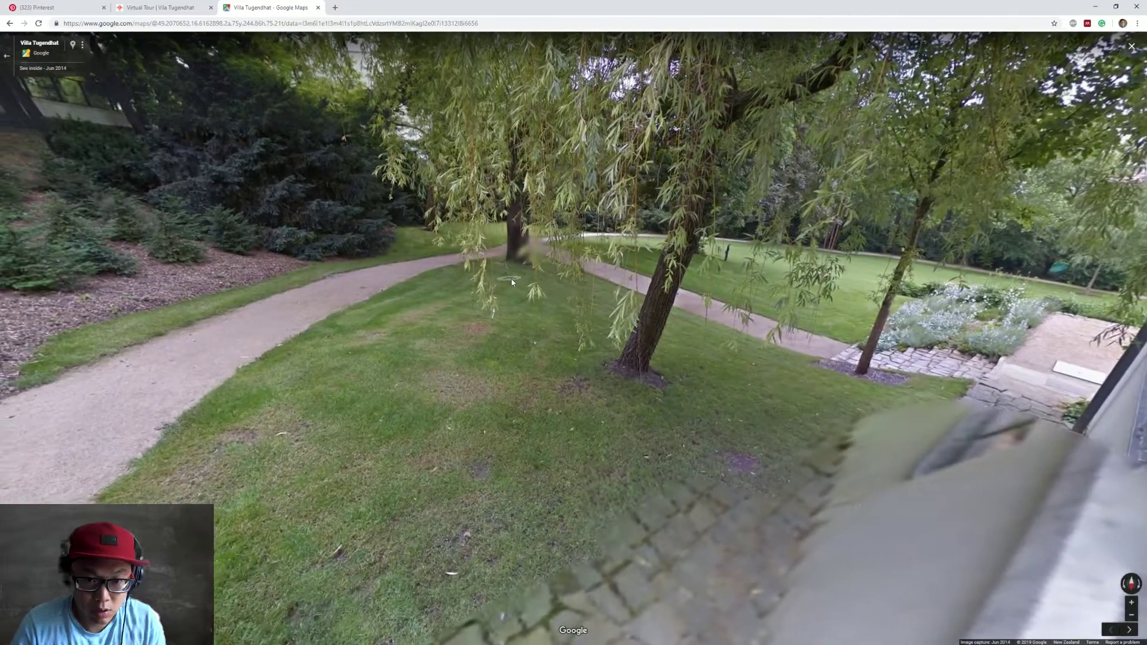
left_click(564, 268)
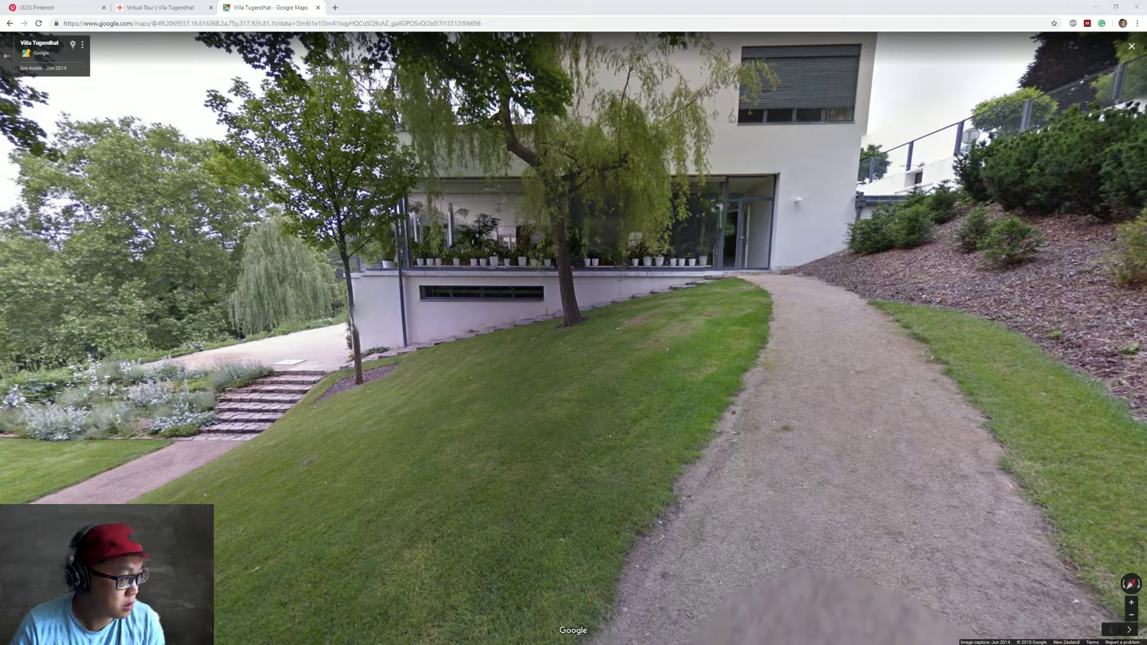
Switch back to Archicad, inspect the basement strip window in 3D, and open the Basement floor plan
key("alt+Tab")
middle_click_drag(420, 463, 449, 453, "shift")
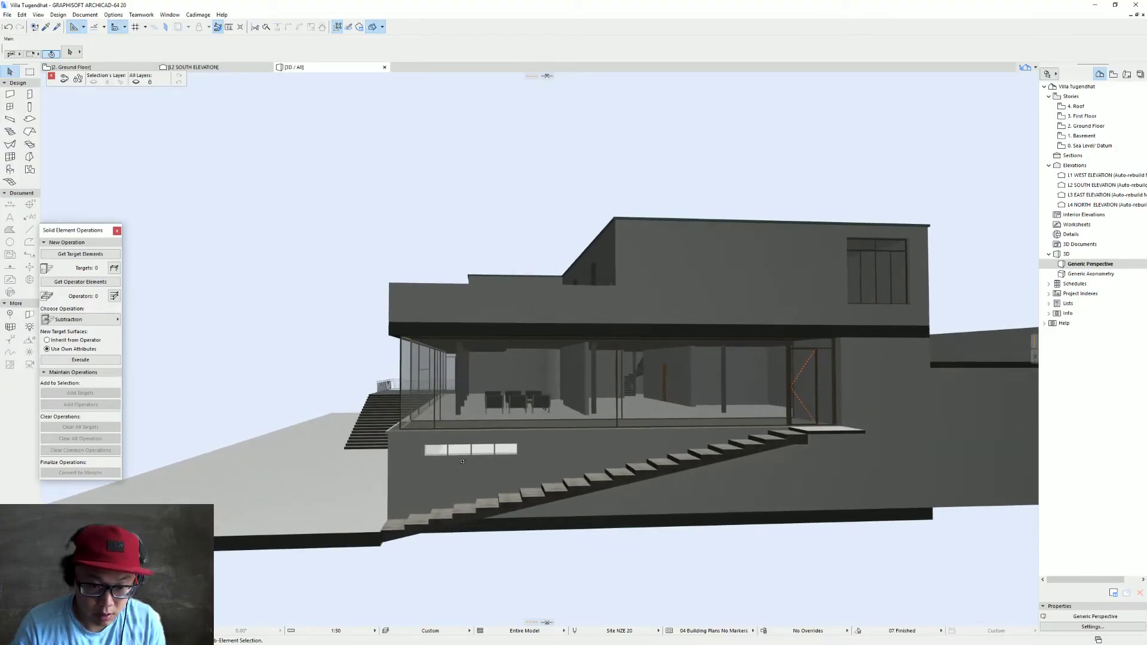
left_click(452, 451)
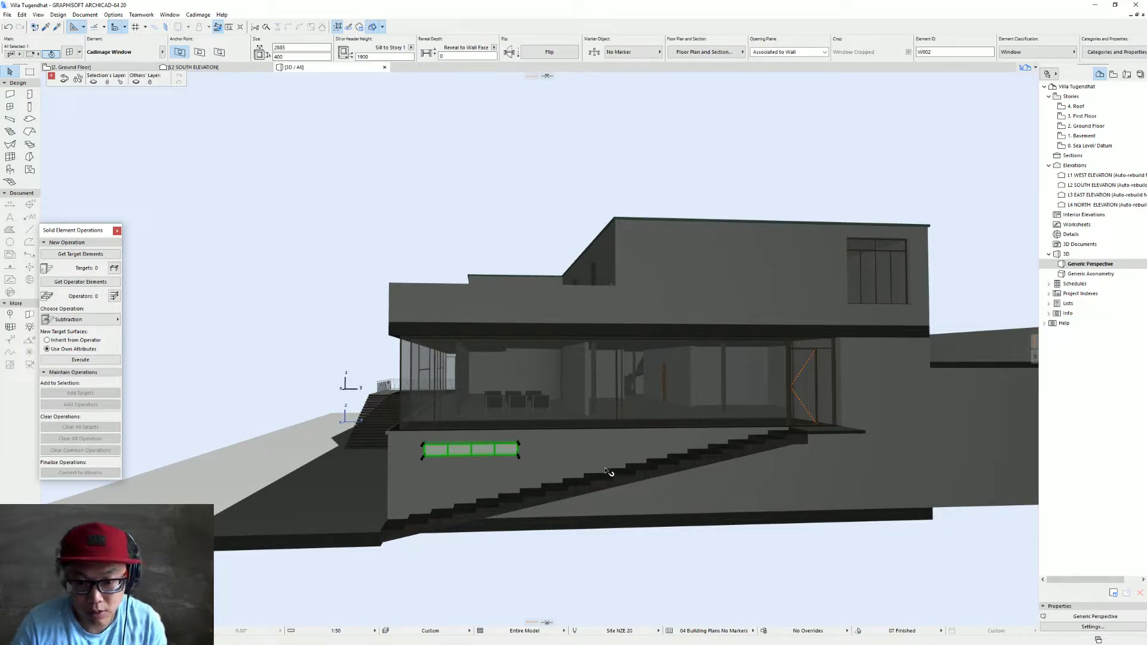
key("F2")
scroll(608, 471, "down", 1)
left_click(1102, 136)
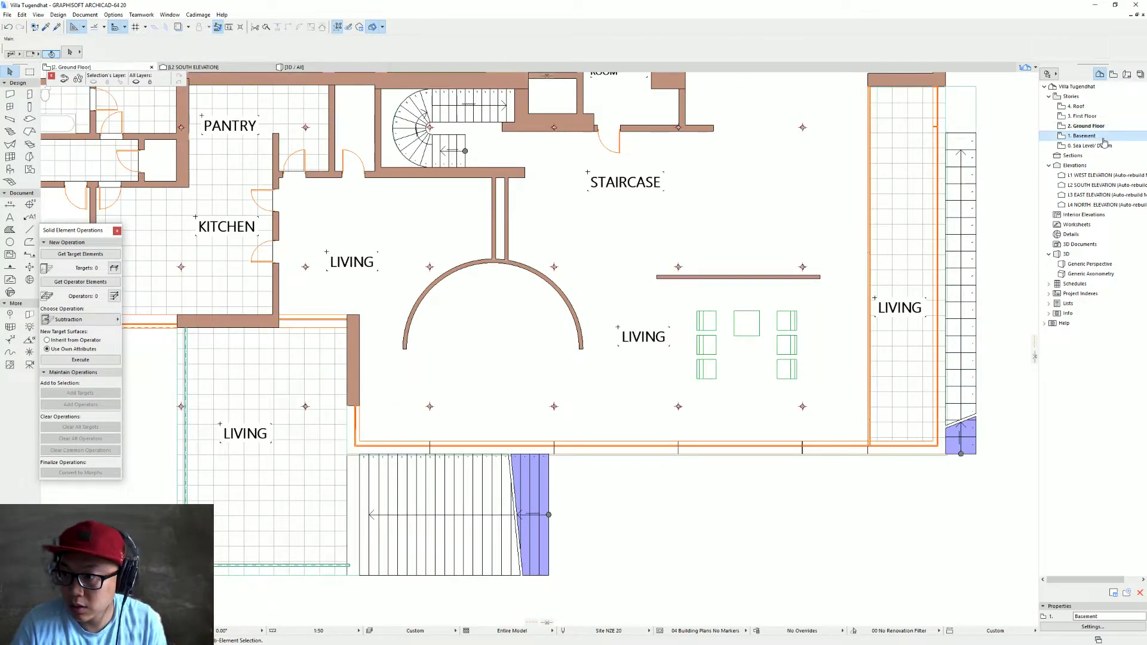
Show the Ground Floor story as the trace reference beneath the Basement plan
middle_click_drag(835, 320, 592, 359)
scroll(592, 359, "down", 1)
right_click(1104, 128)
left_click(1110, 185)
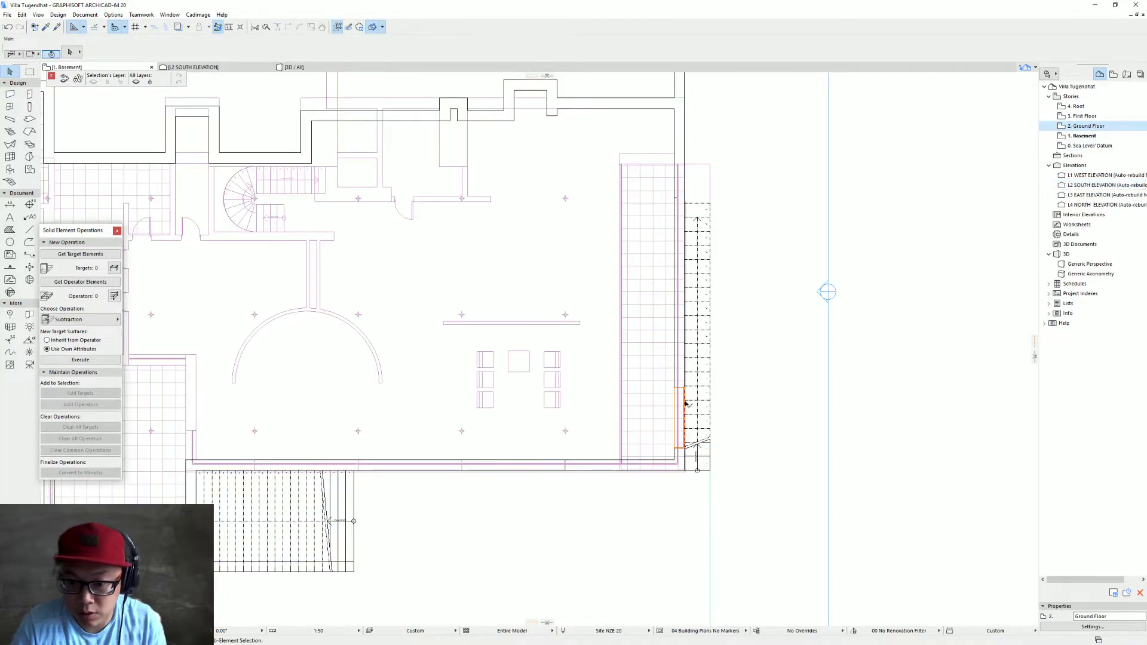
Move the strip window along the basement side wall, away from the building corner, and check it in 3D
left_click(685, 390)
key("Escape")
left_click(684, 387)
key("Escape")
left_click(678, 423)
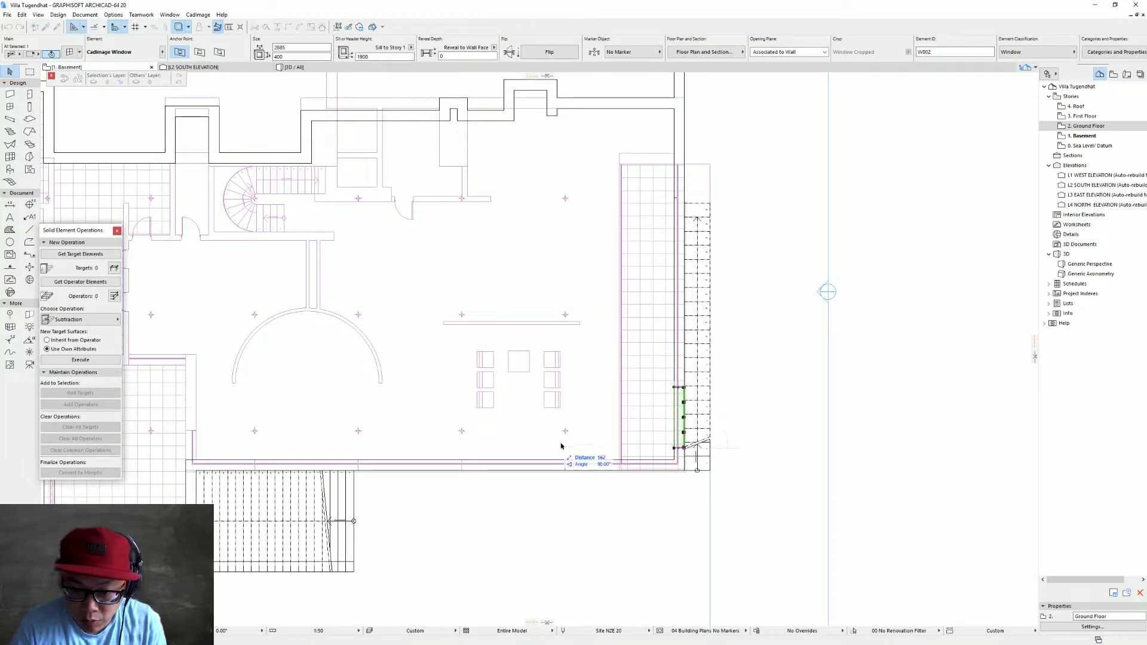
scroll(562, 442, "up", 5)
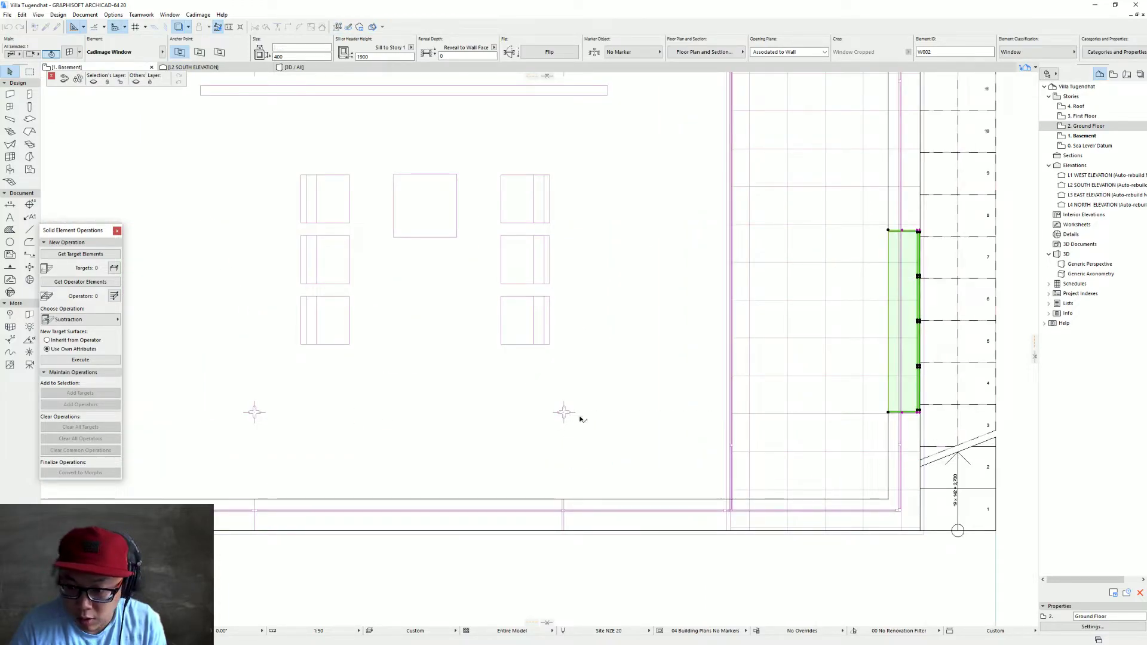
key("F3")
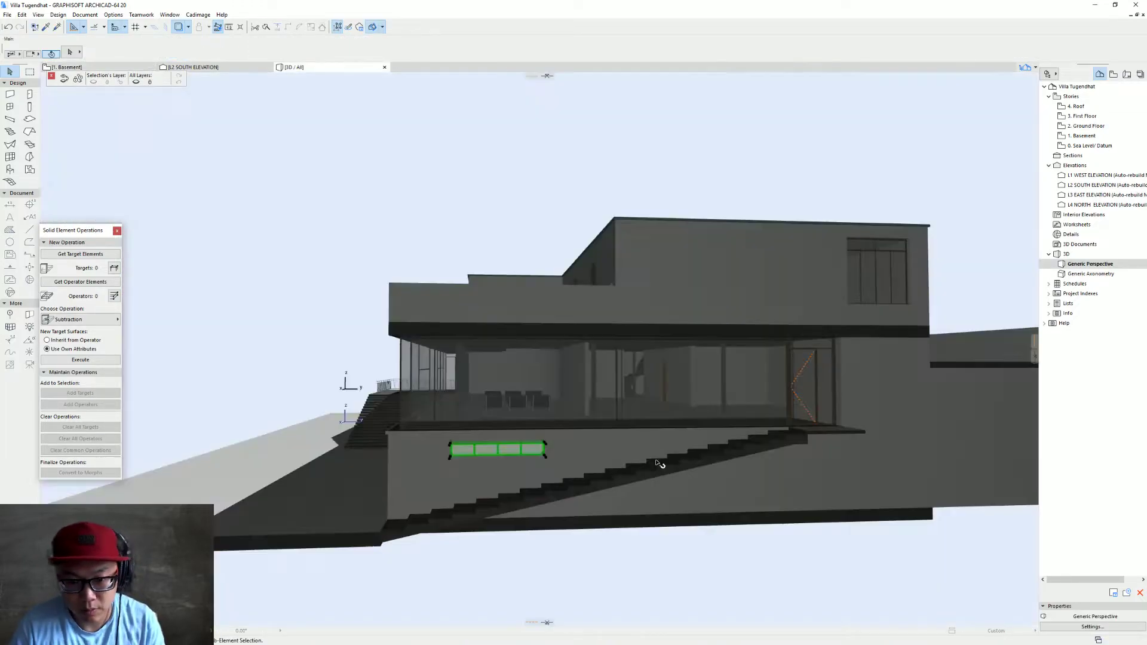
middle_click_drag(508, 420, 579, 535, "shift")
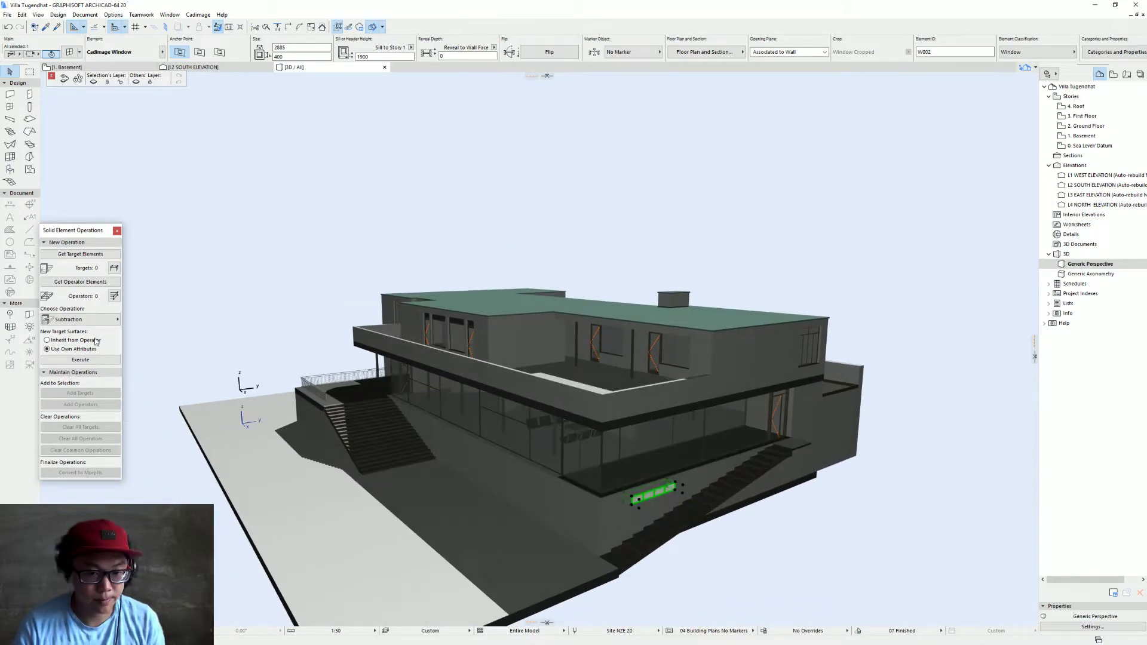
key("Escape")
Switch to Google Maps and examine the garden side of the villa's basement wall, including its double door
key("alt+Tab")
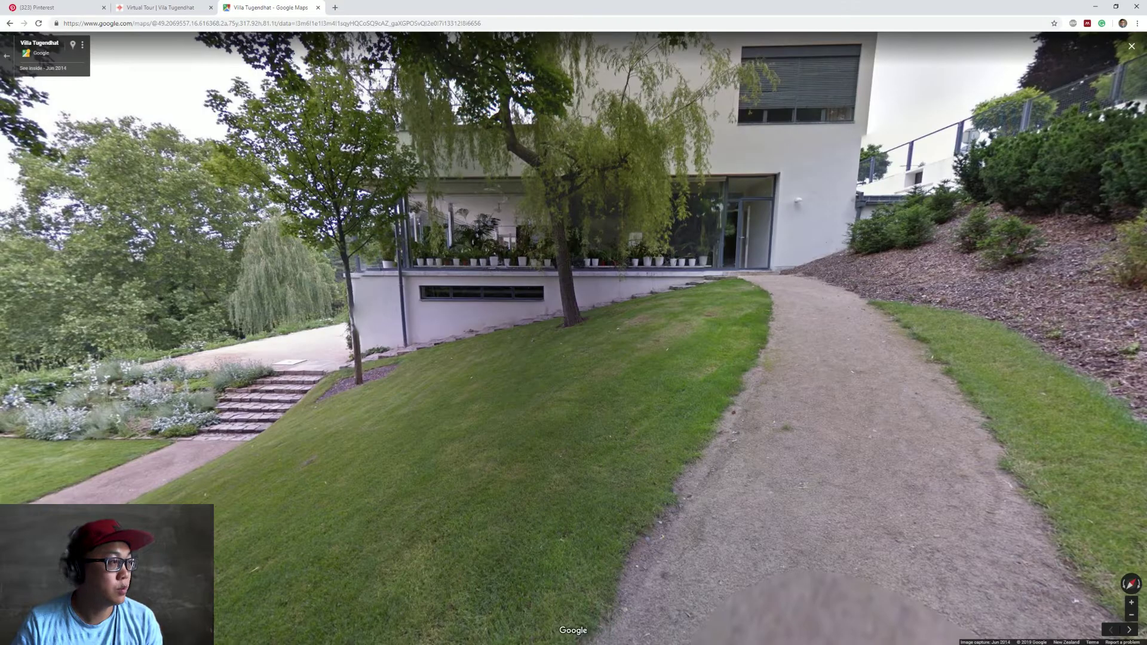
left_click_drag(416, 386, 421, 390)
left_click(251, 381)
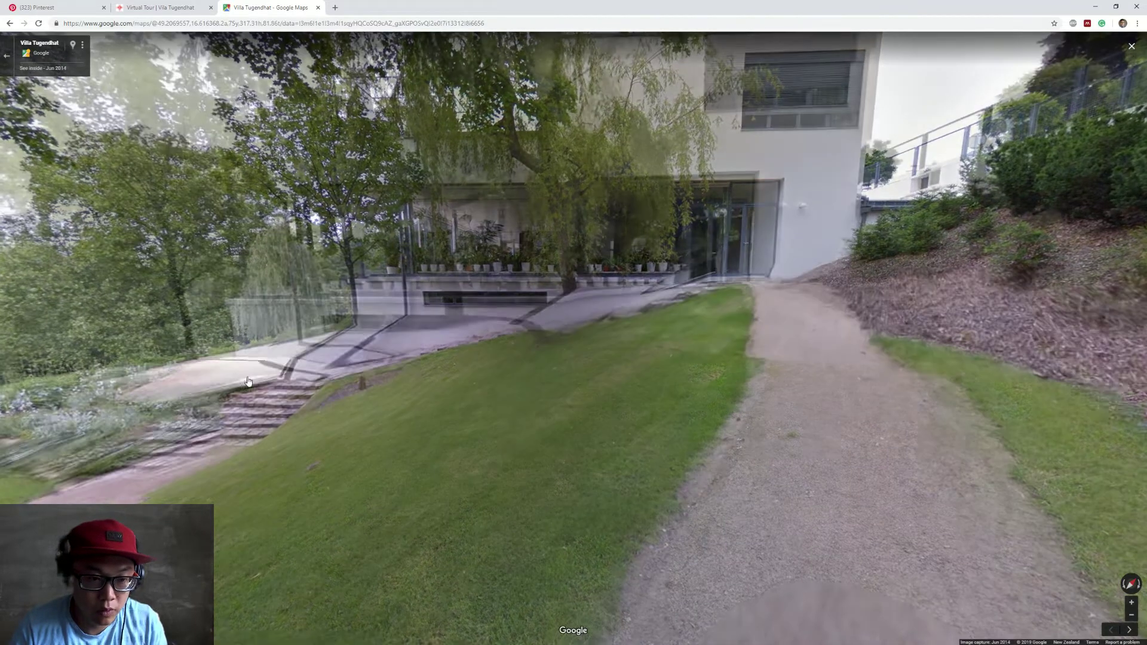
left_click_drag(206, 383, 406, 387)
left_click(182, 384)
left_click_drag(890, 401, 780, 377)
left_click(780, 378)
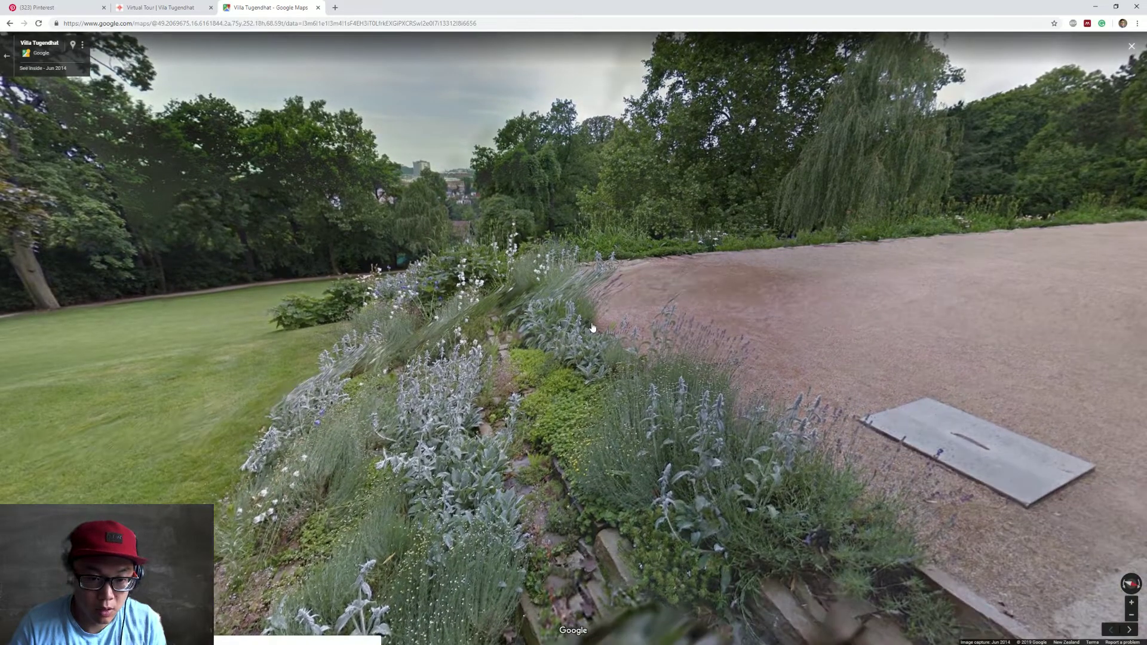
left_click(583, 336)
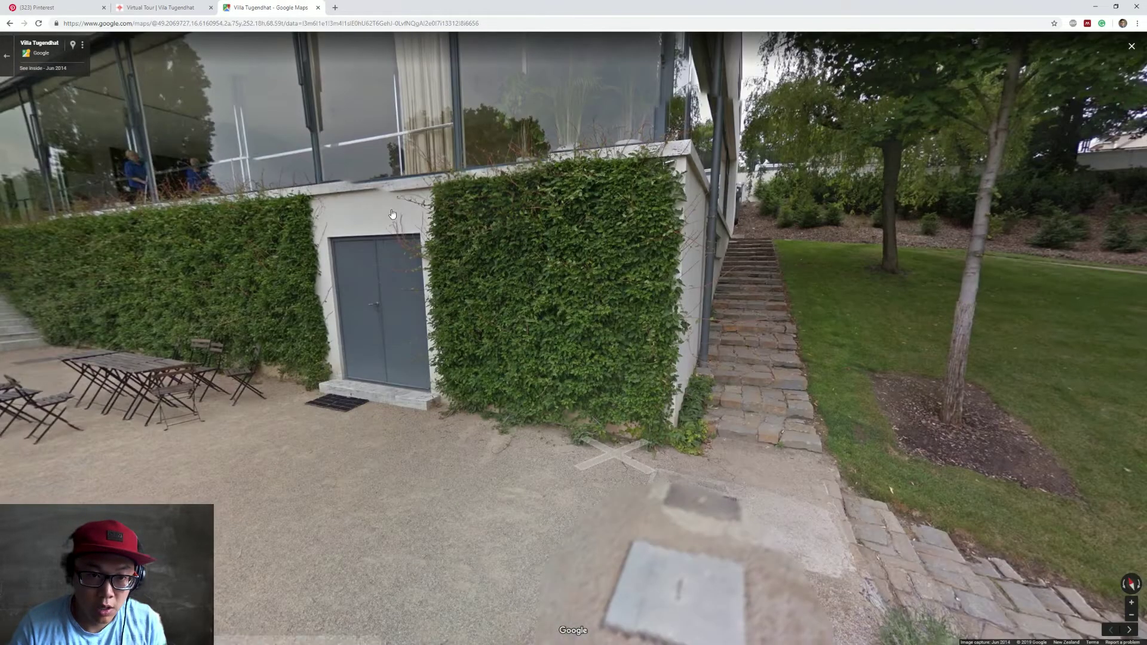
left_click_drag(393, 214, 506, 335)
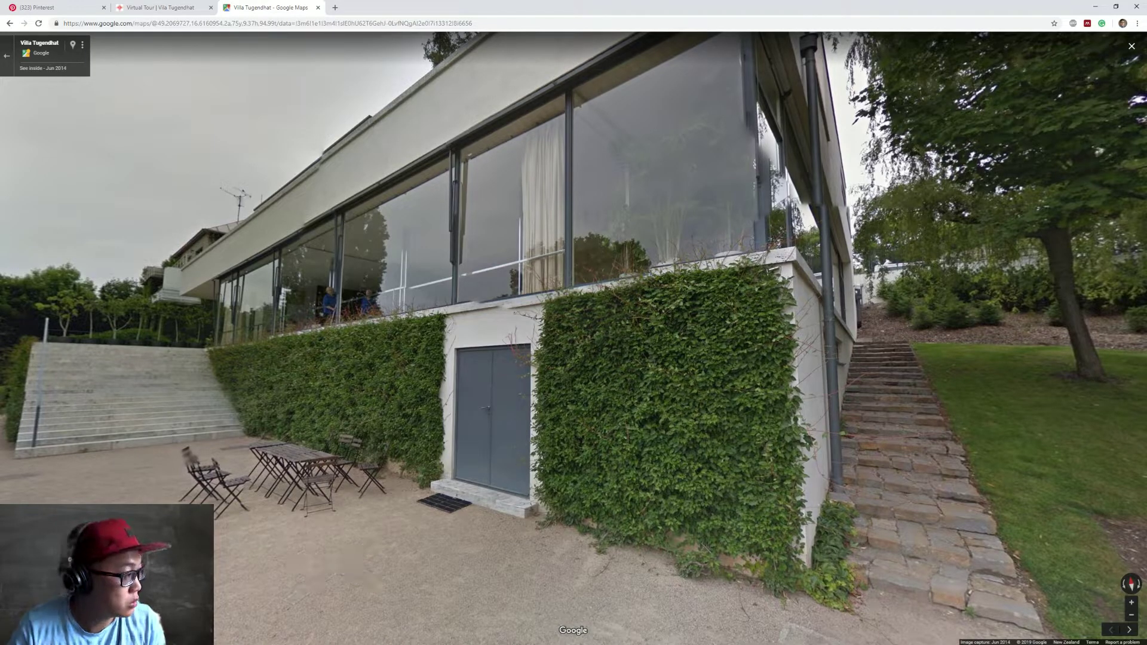
Switch back to Archicad, open the First Floor plan, and pick up the settings of its upper-left exterior door
key("alt+Tab")
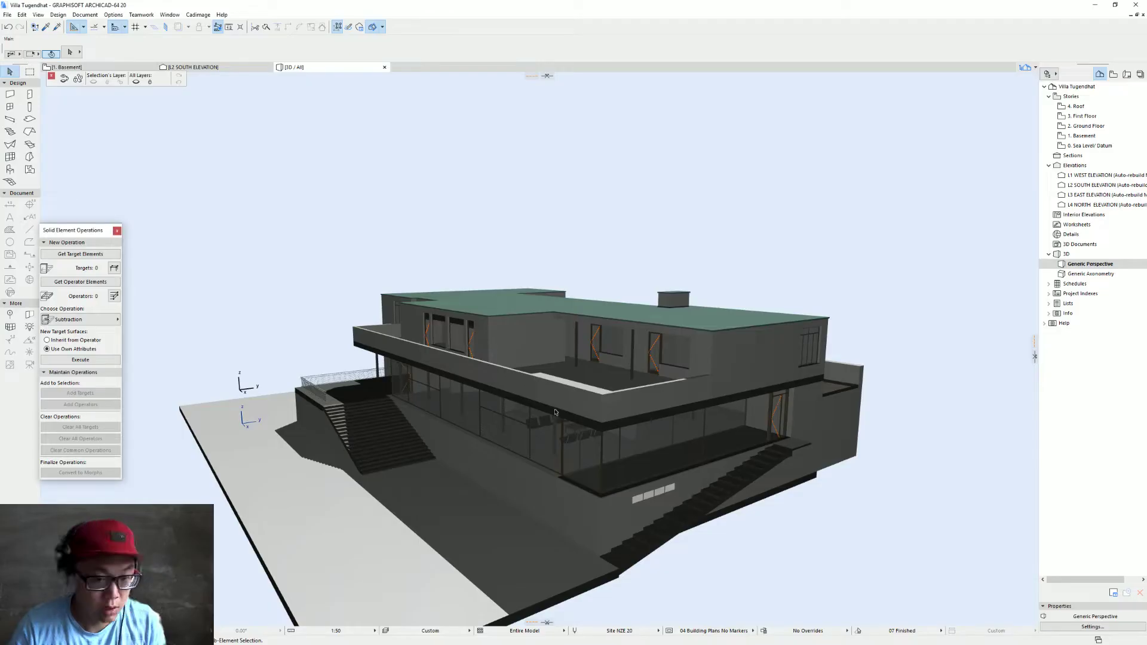
key("F2")
scroll(535, 422, "down", 4)
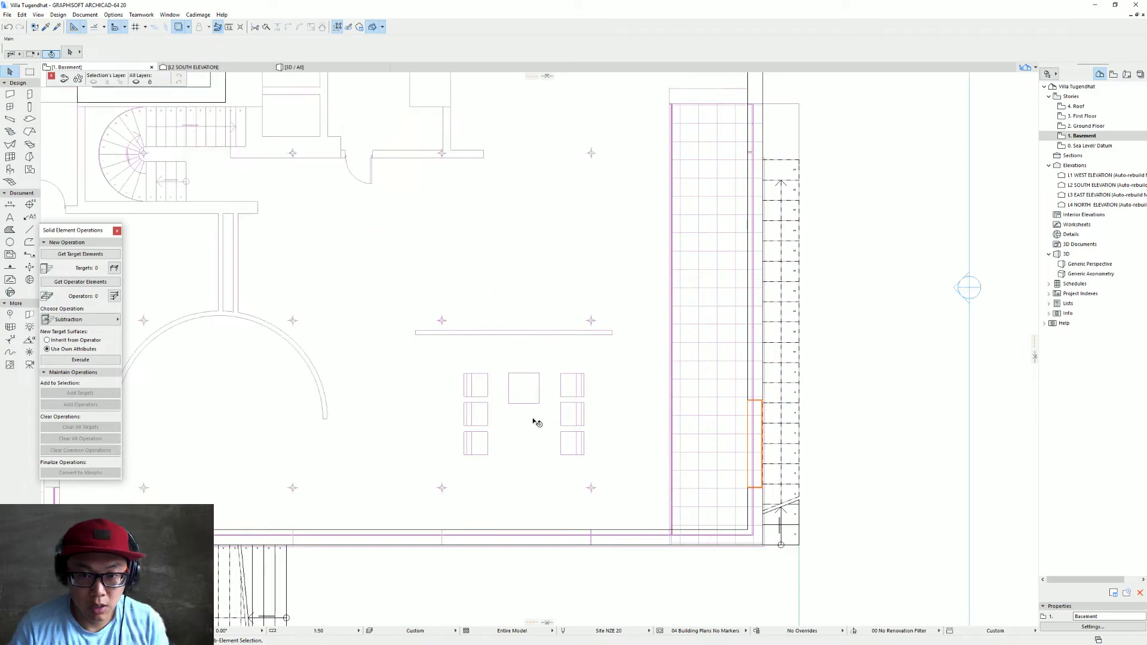
double_click(1084, 116)
scroll(519, 239, "up", 4)
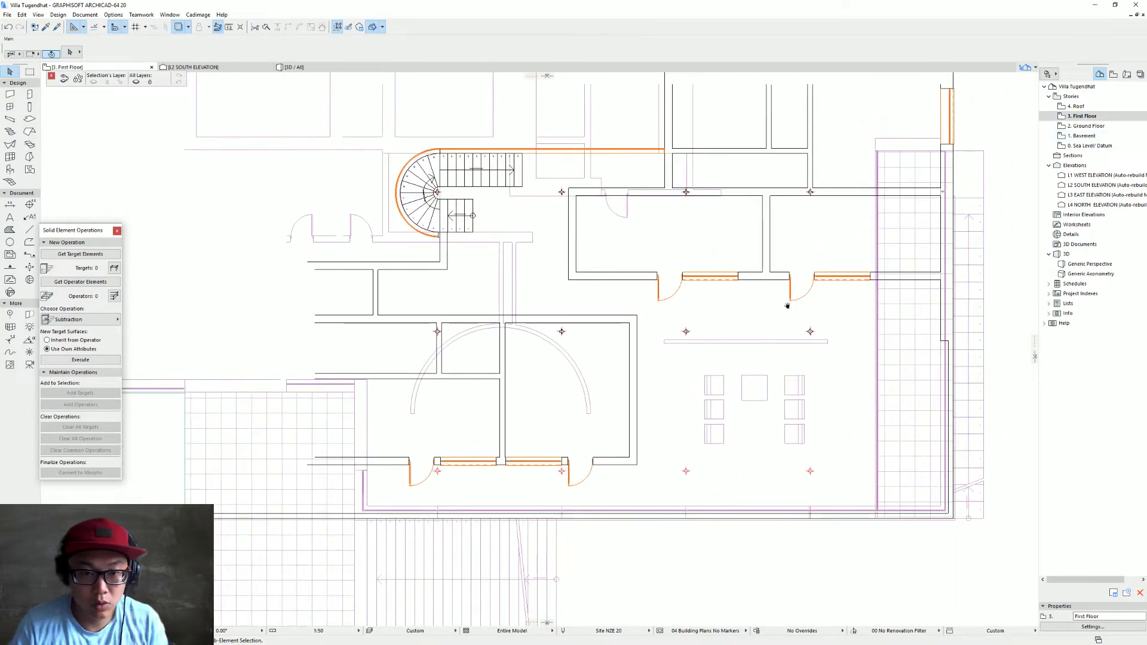
middle_click_drag(516, 238, 500, 317)
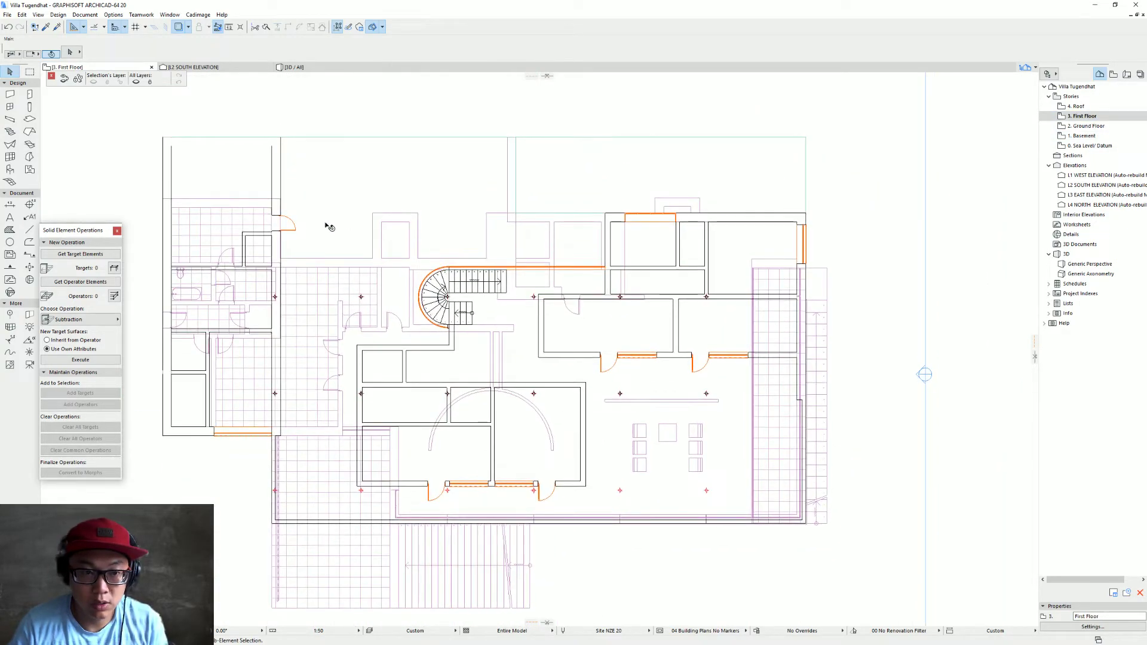
left_click(283, 213, "alt")
Open the Basement floor plan and hide the trace reference to work on the garden wall near the corner
middle_click_drag(923, 255, 821, 163)
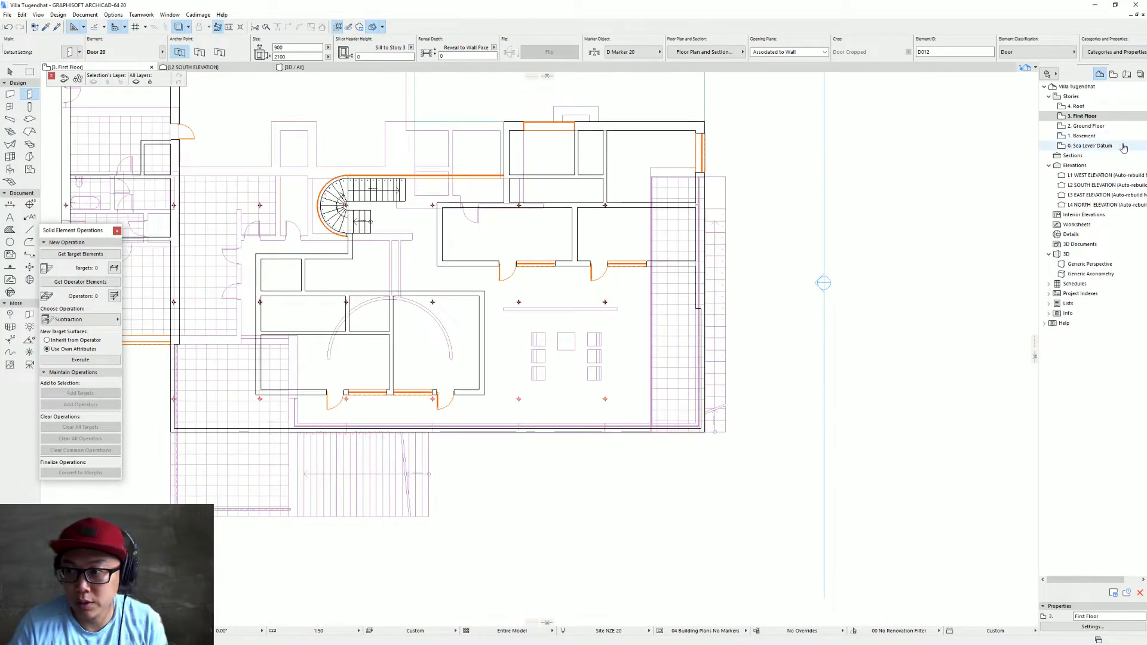
left_click(1103, 138)
double_click(1098, 137)
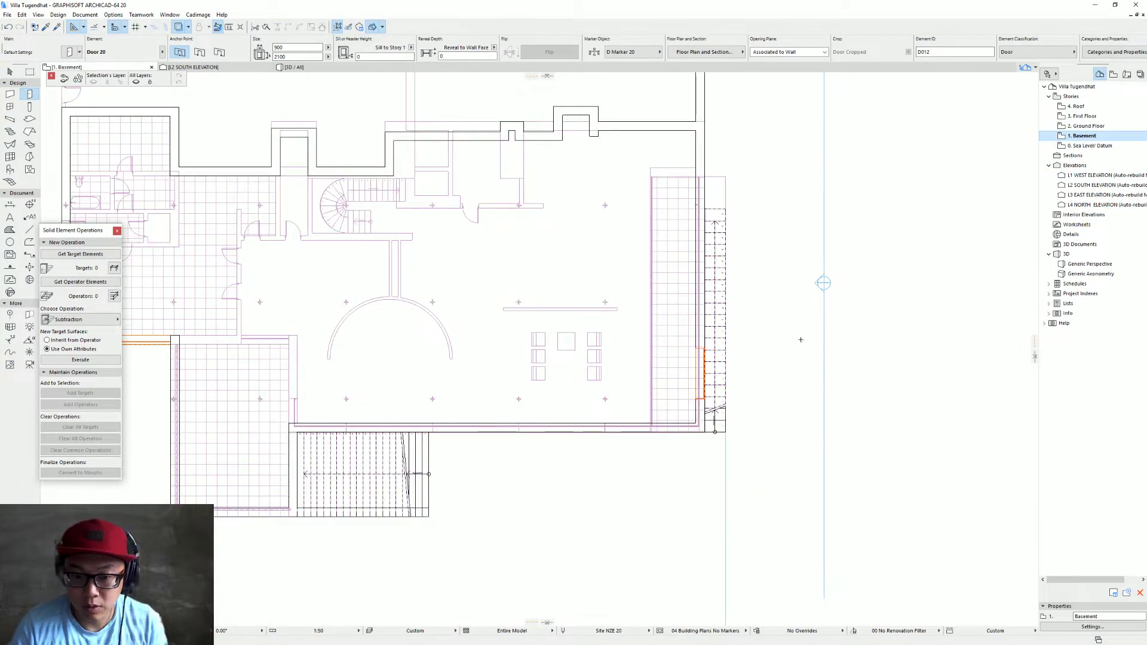
scroll(715, 425, "up", 4)
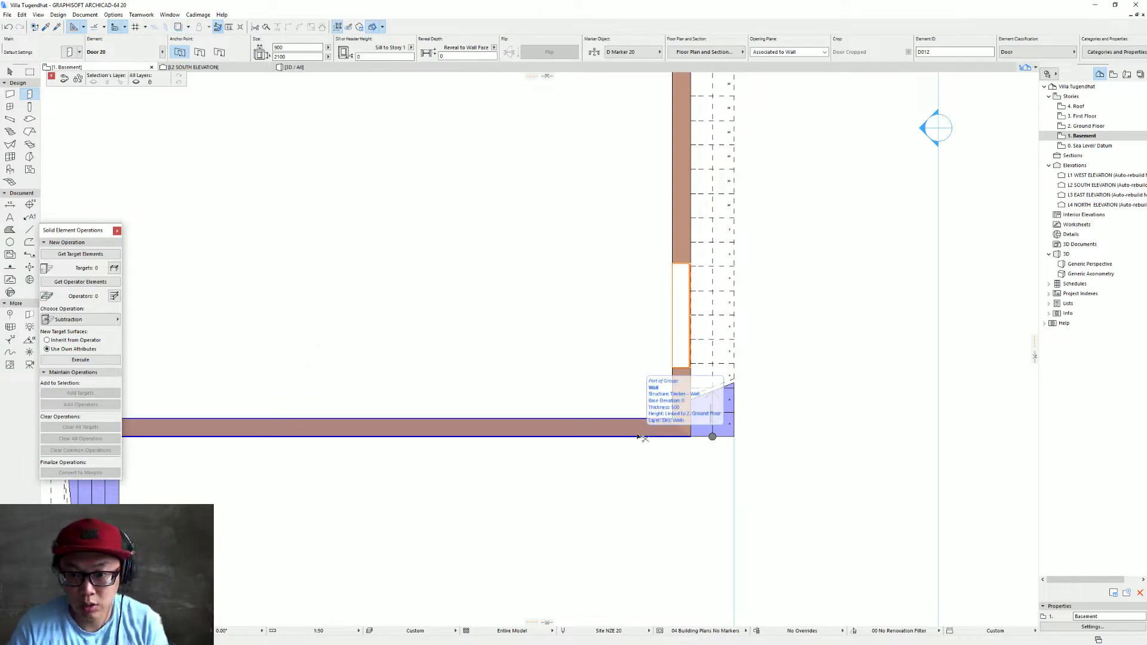
Set the default door to Double Door 20 with Paint - Pale Jade as its uniform surface for frame and leaves
key("ctrl+t")
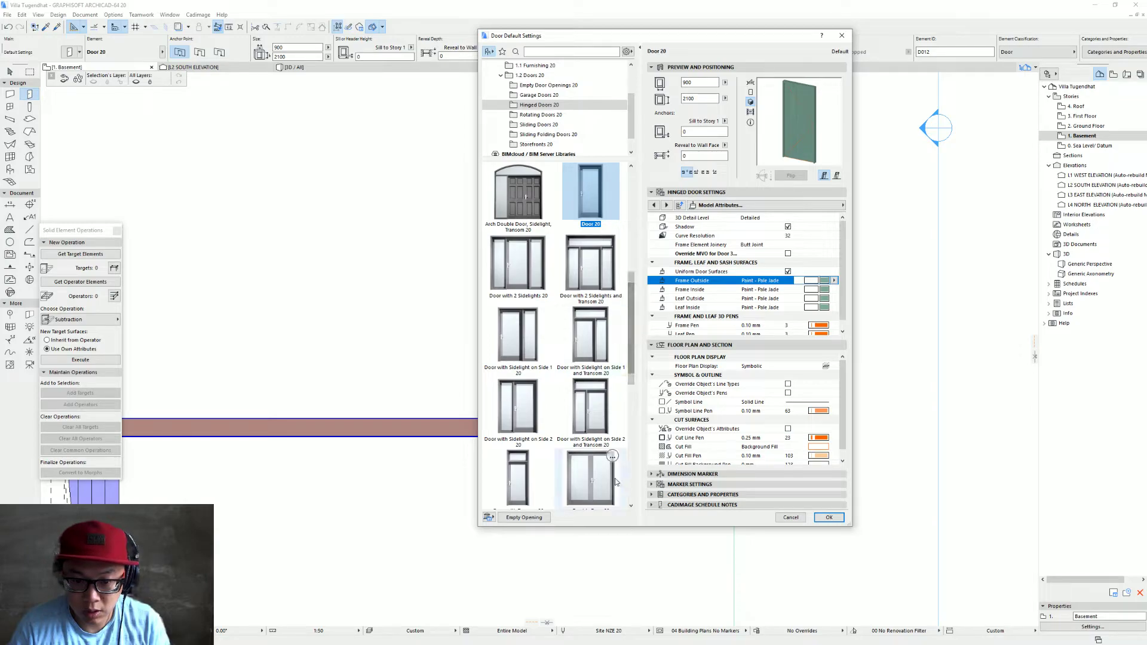
left_click(591, 477)
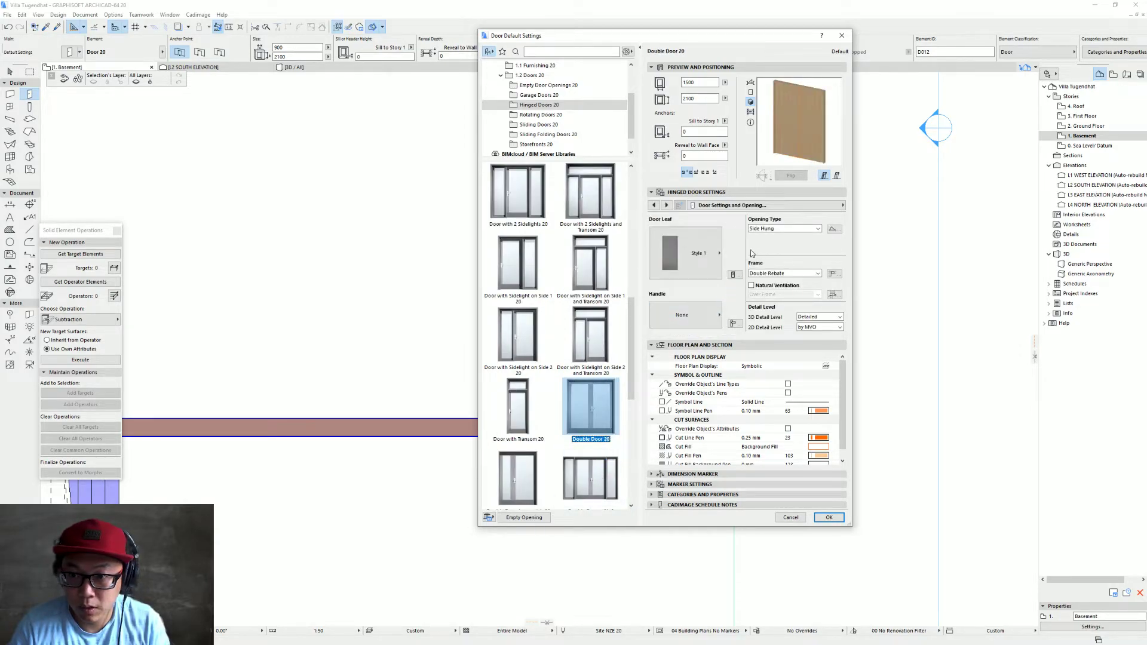
left_click(839, 205)
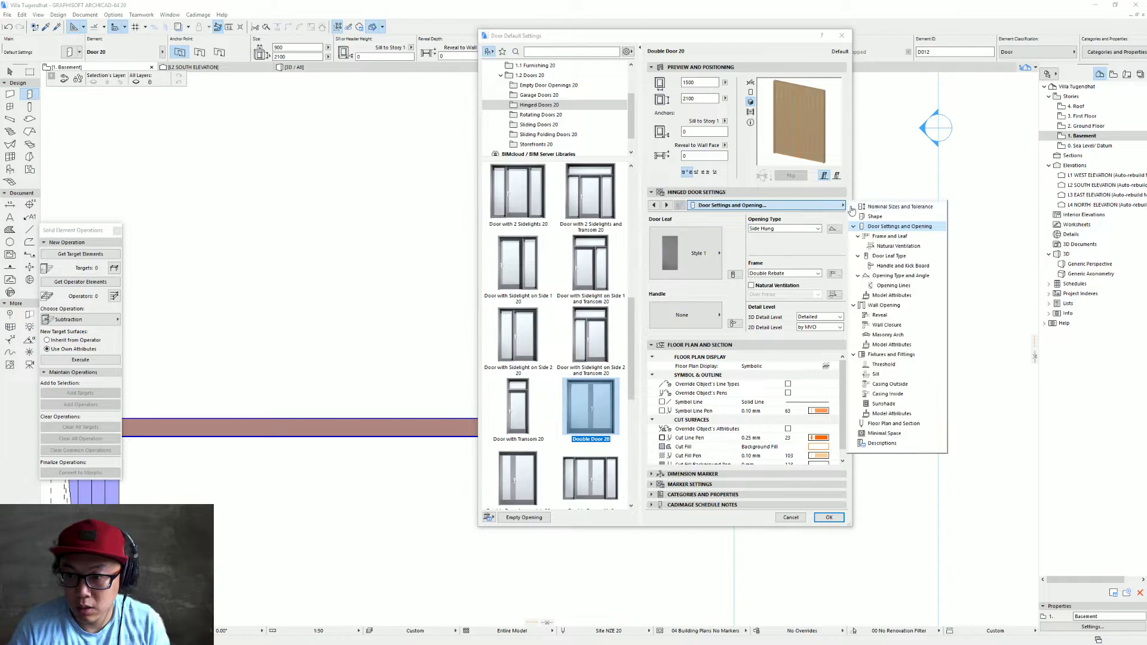
left_click(914, 237)
left_click(885, 305)
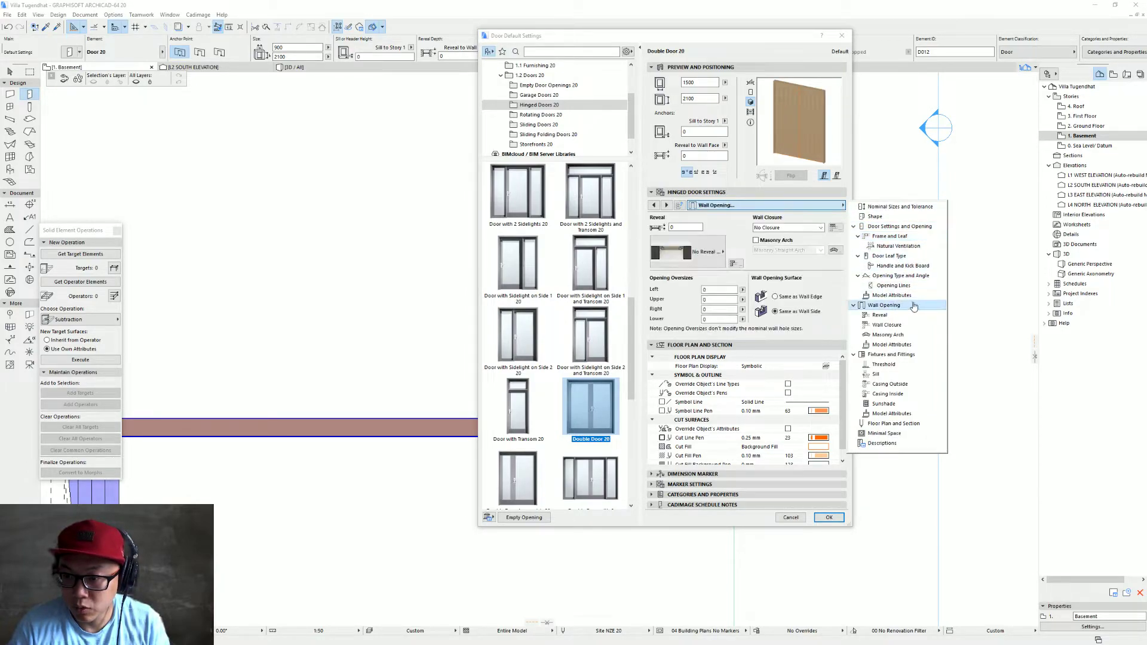
left_click(891, 296)
left_click(824, 281)
left_click(824, 281)
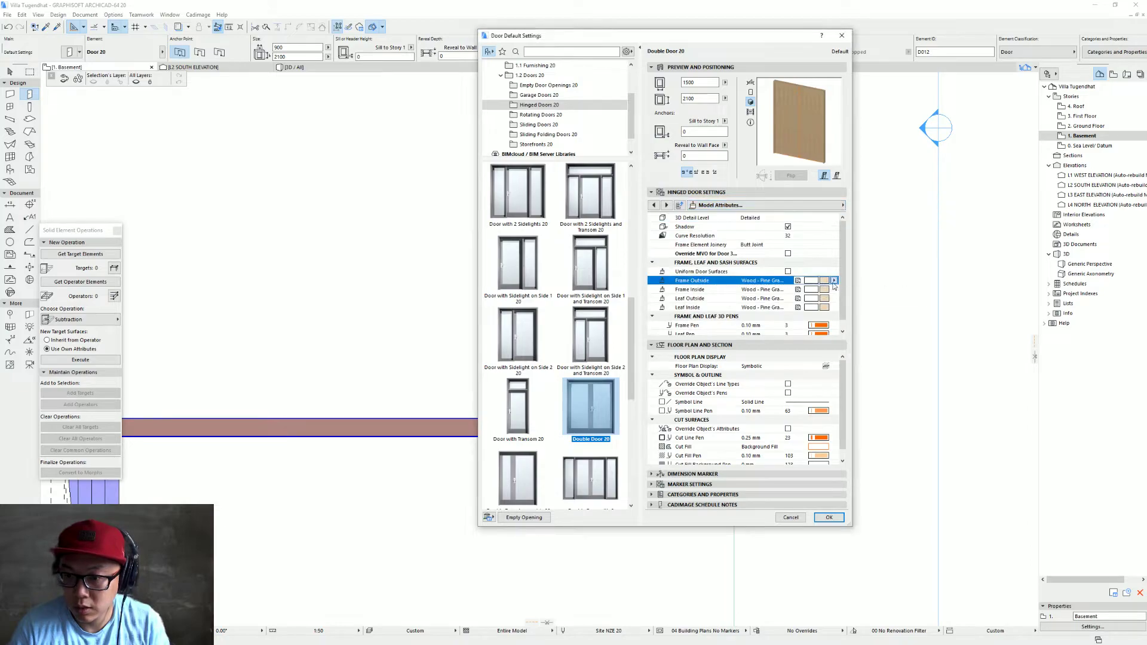
left_click(994, 141)
left_click(788, 272)
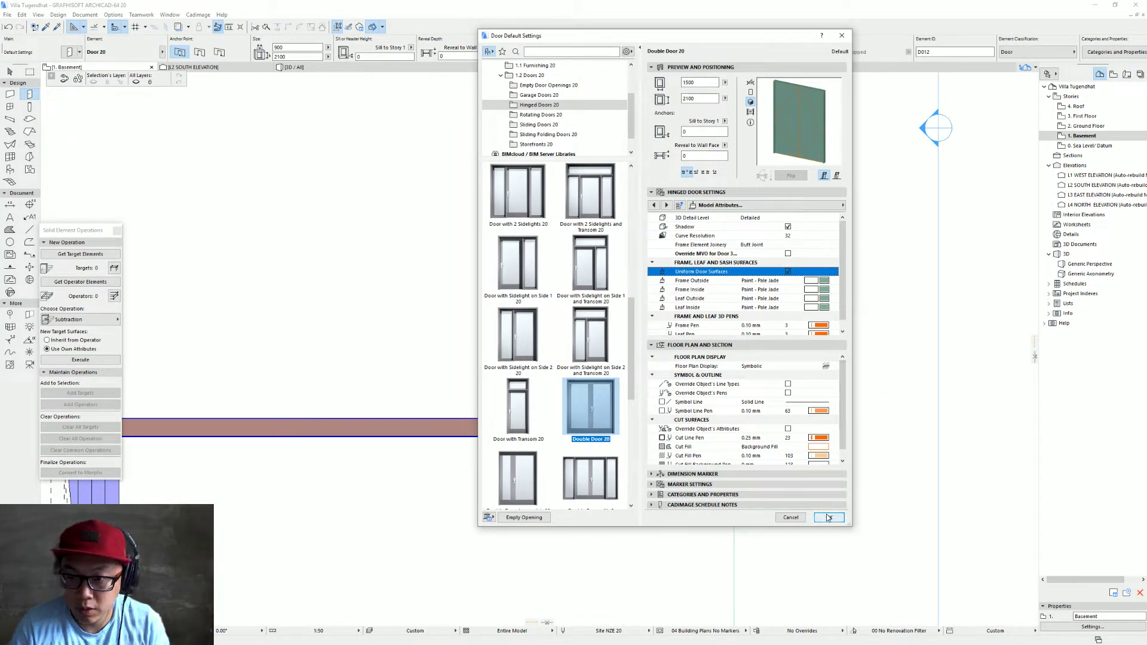
left_click(829, 517)
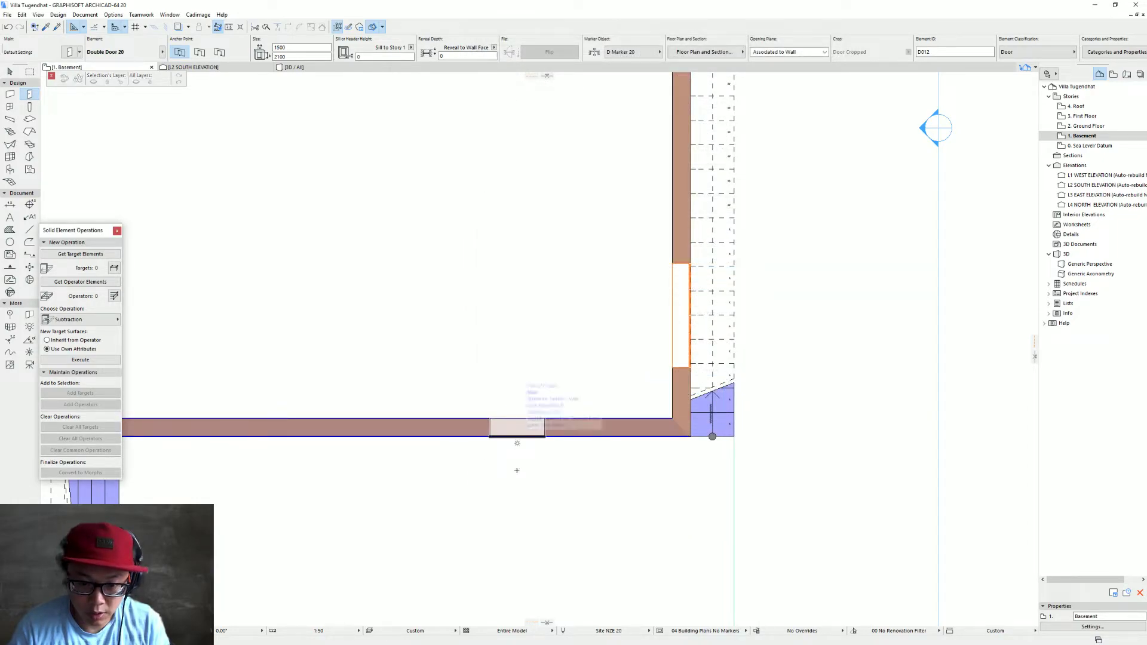
Place the double door in the basement garden wall near the corner, opening outward, and set its width to 2000
left_click(517, 464)
key("Escape")
left_click(542, 437)
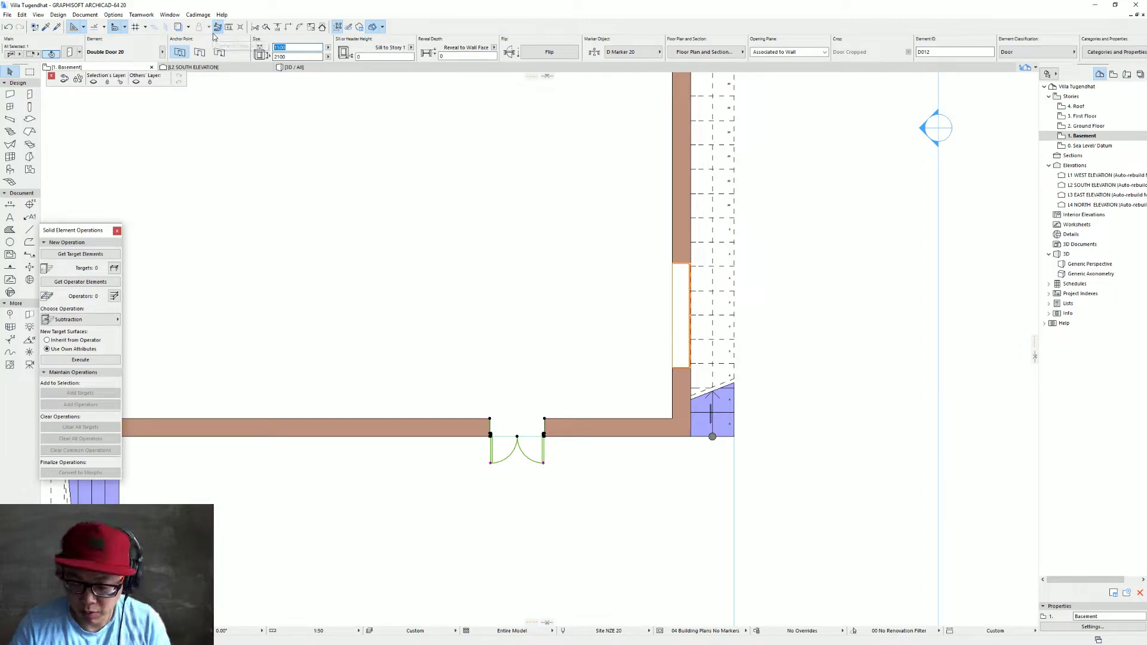
key("Return")
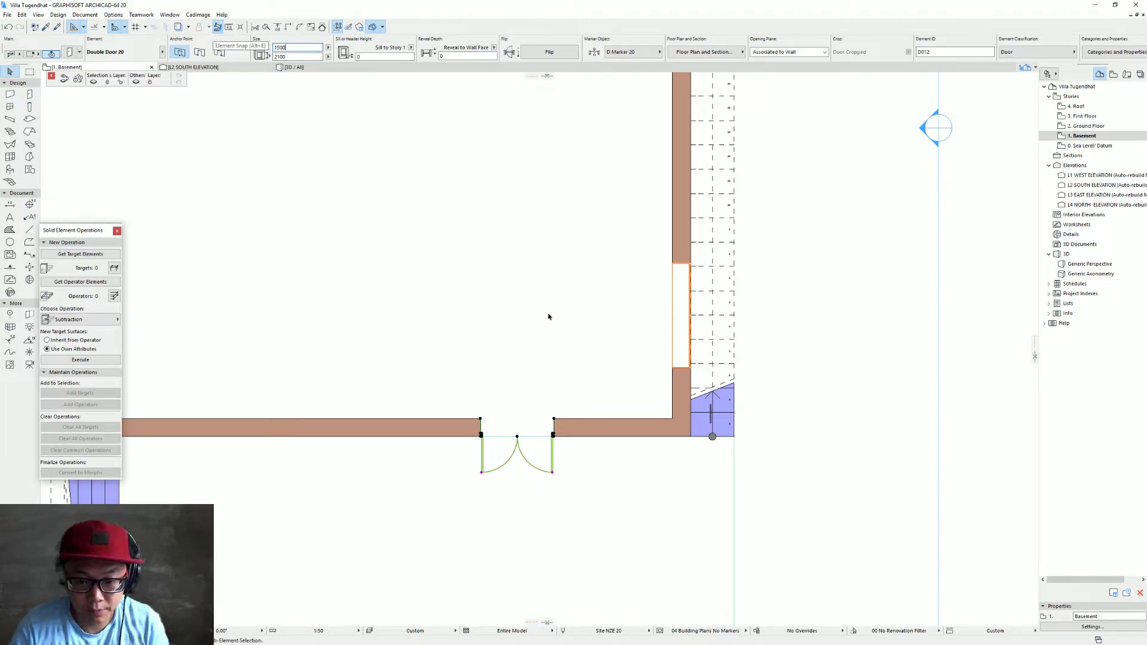
Inspect the new basement double door in 3D and compare its position and proportions with the Google Maps Street View of the garden wall
key("F3")
middle_click_drag(636, 492, 769, 361, "shift")
scroll(660, 409, "up", 3)
left_click(488, 497)
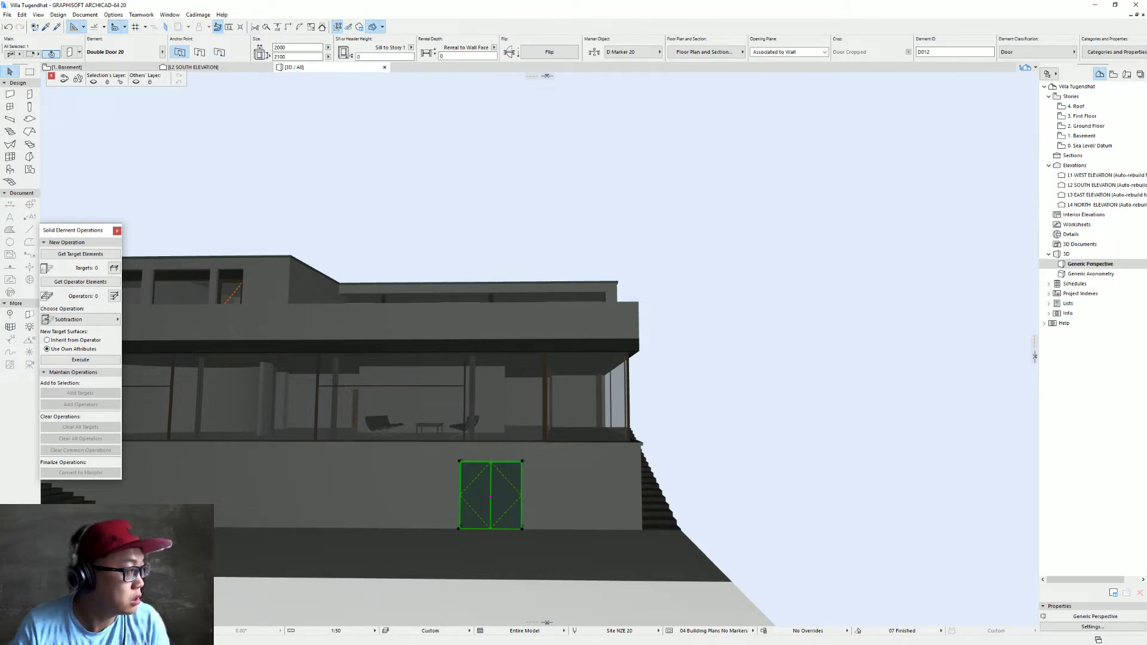
key("alt+Tab")
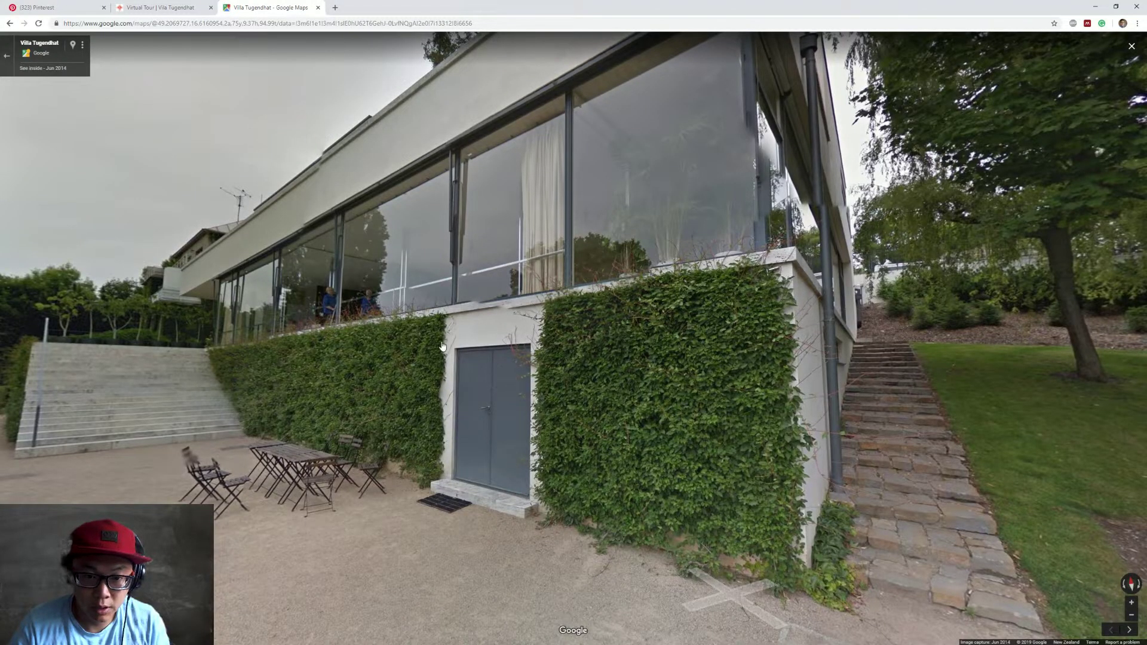
left_click(325, 565)
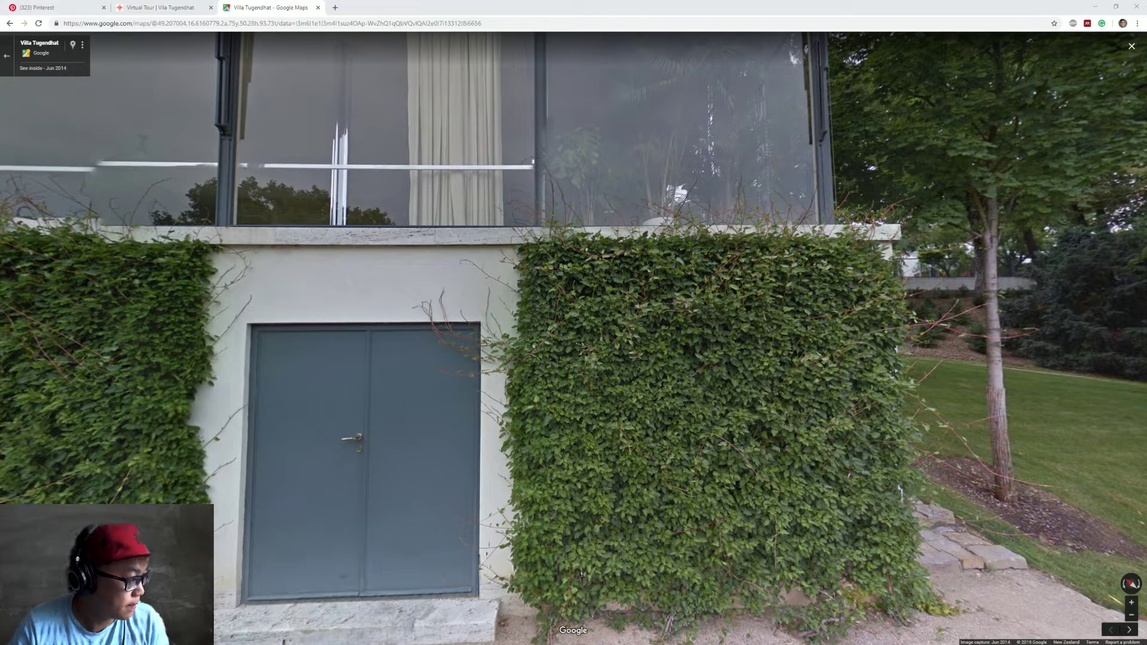
key("alt+Tab")
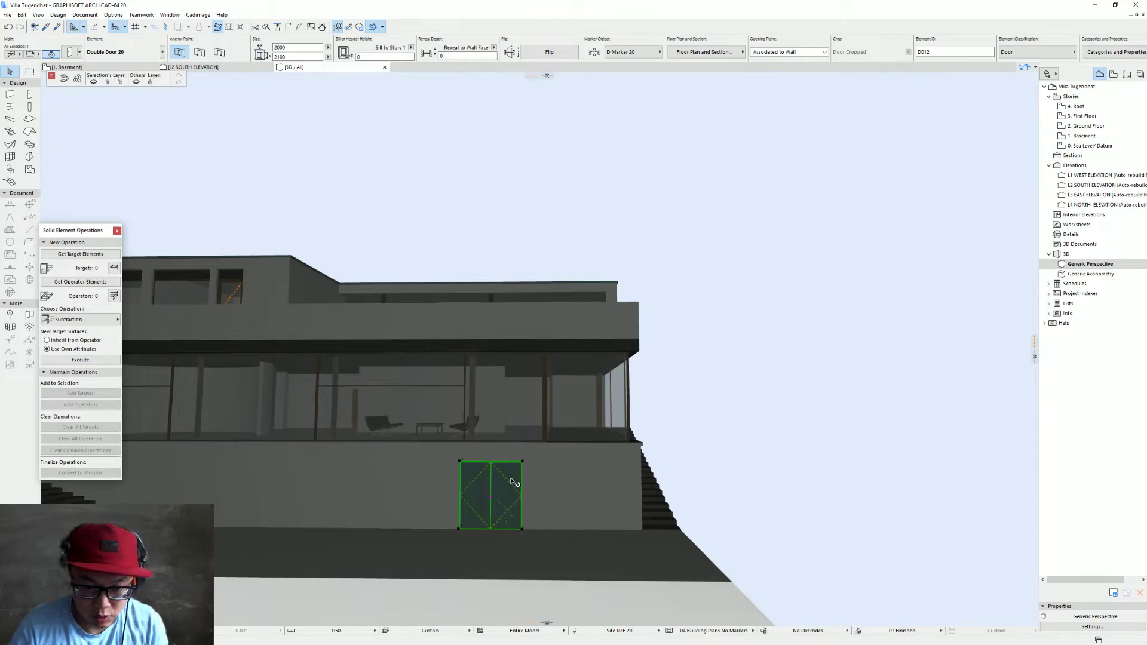
Return to the Basement plan and move the double door along the garden wall toward the building corner
key("F2")
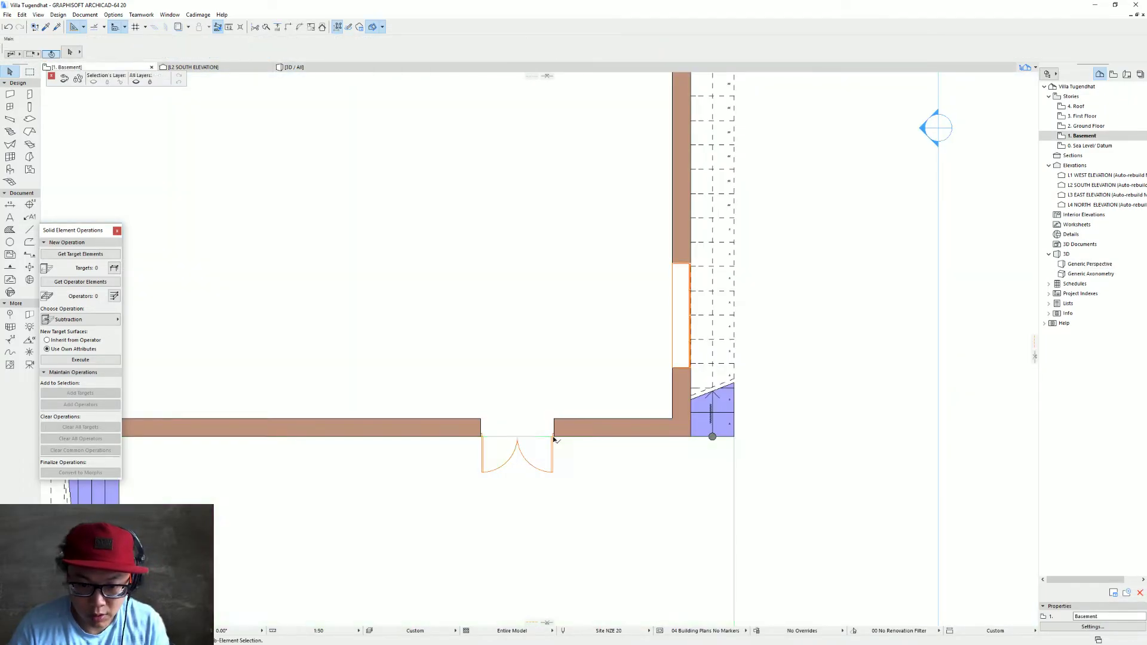
left_click(552, 437)
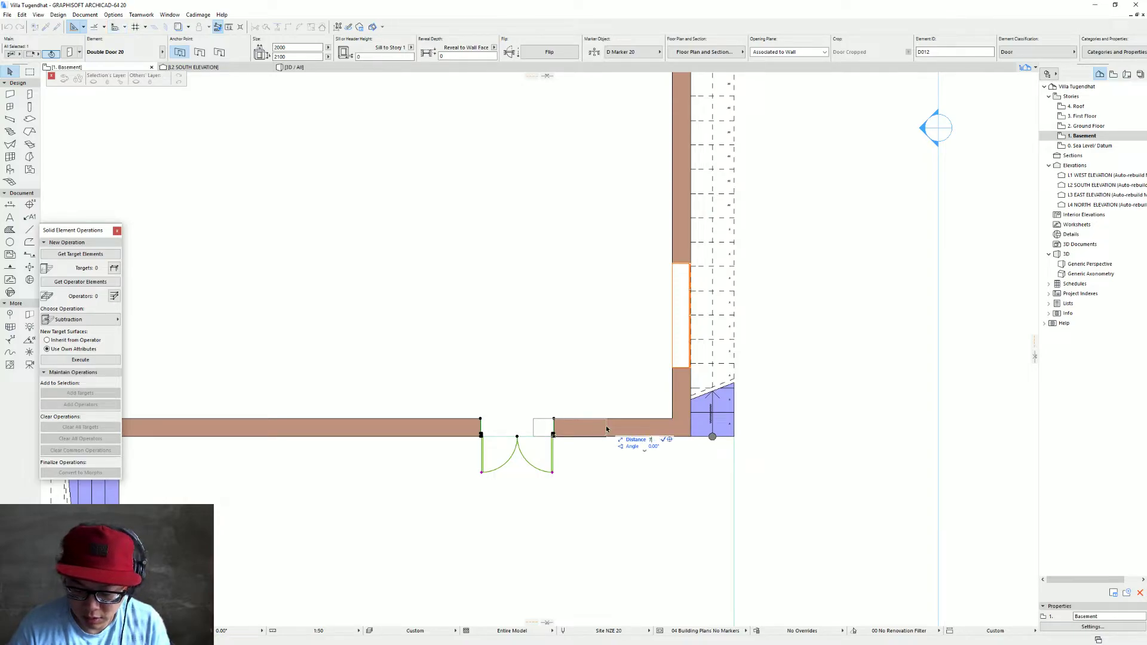
left_click(580, 436)
Show the Ground Floor as trace reference, move the double door 300 mm back from the corner, and check it in 3D
right_click(1084, 126)
left_click(1102, 184)
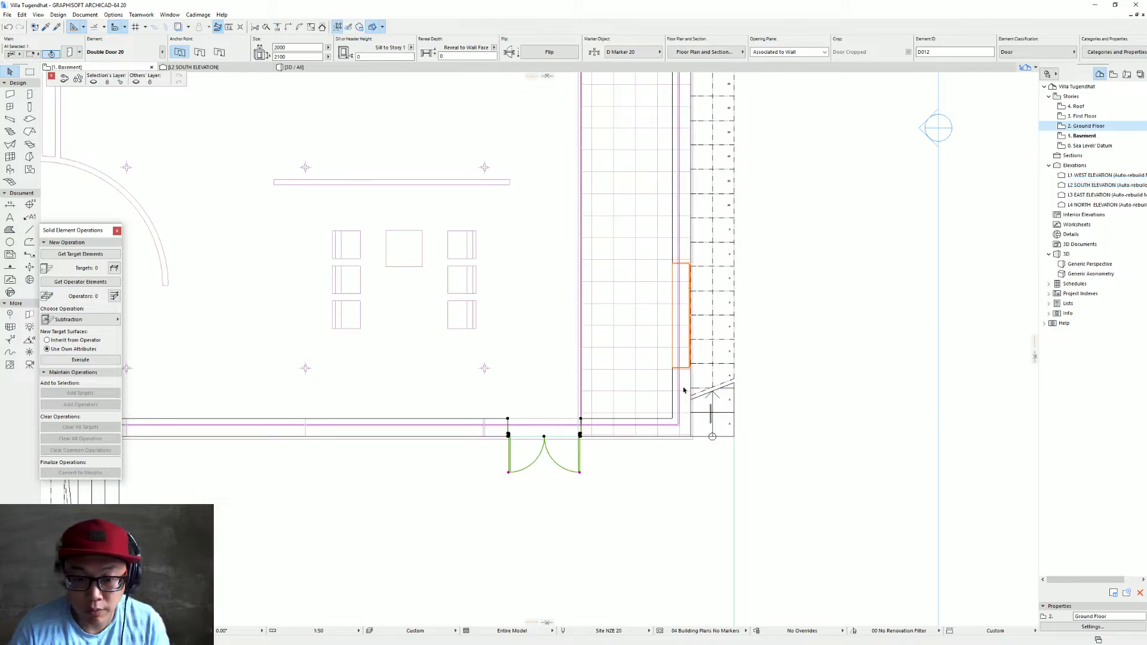
scroll(544, 441, "up", 2)
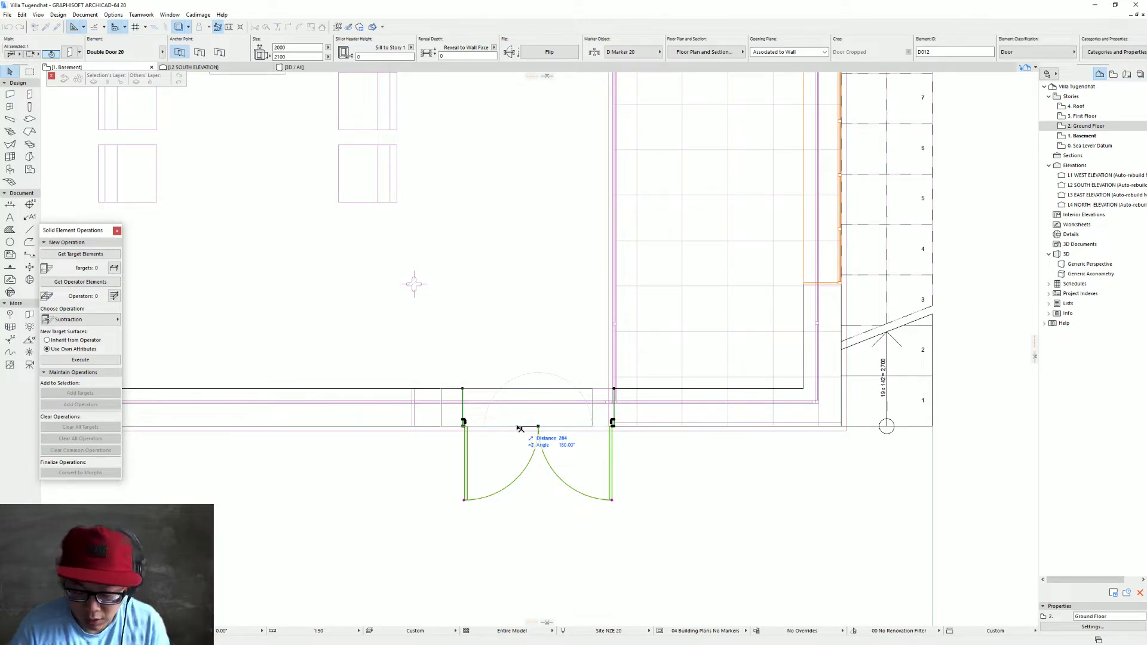
type("300")
key("Return")
key("F3")
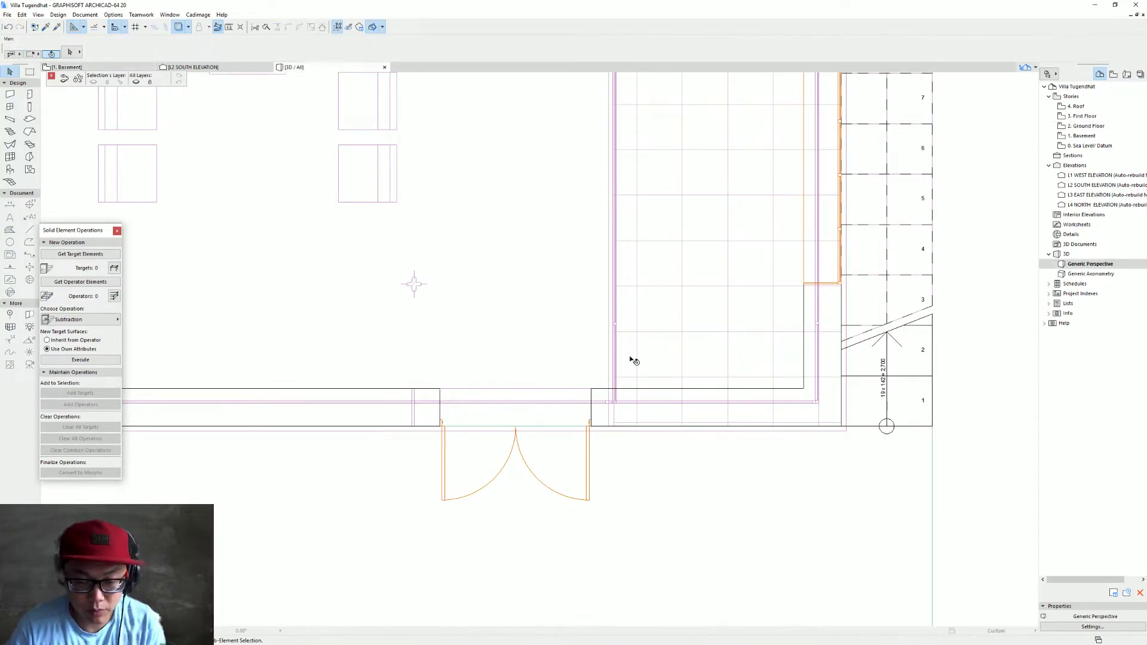
scroll(776, 427, "down", 2)
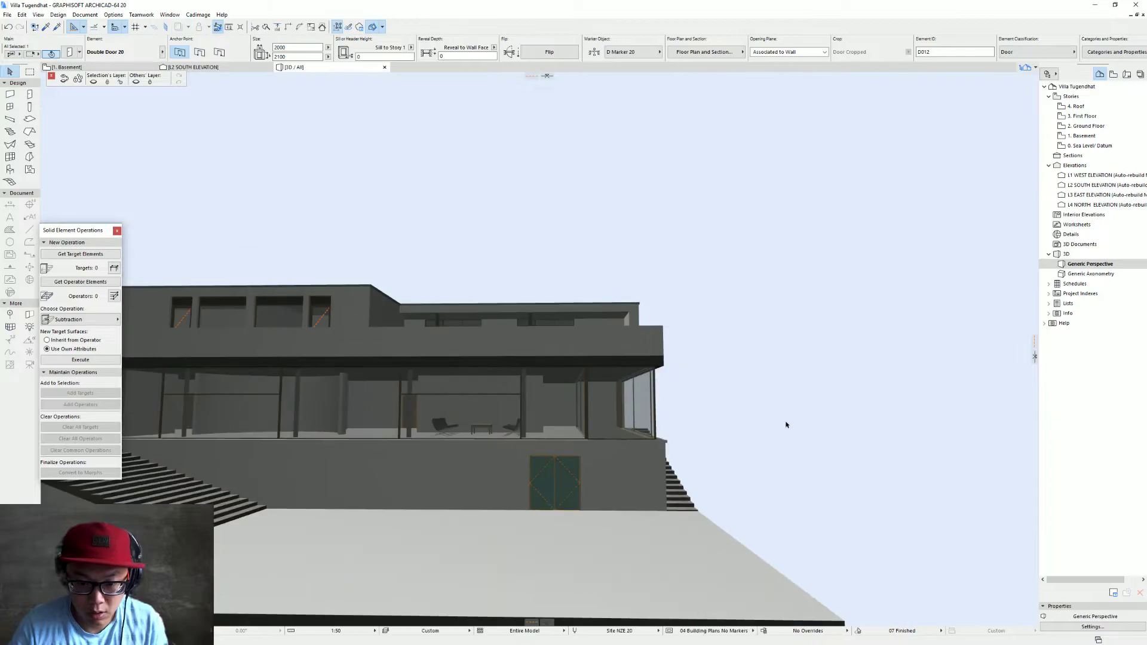
left_click(783, 428)
Override the edge surface of the projecting First Floor slab with Paint - Titanium White
scroll(548, 409, "down", 1)
middle_click_drag(548, 409, 593, 430, "shift")
left_click(611, 387)
left_click(622, 382)
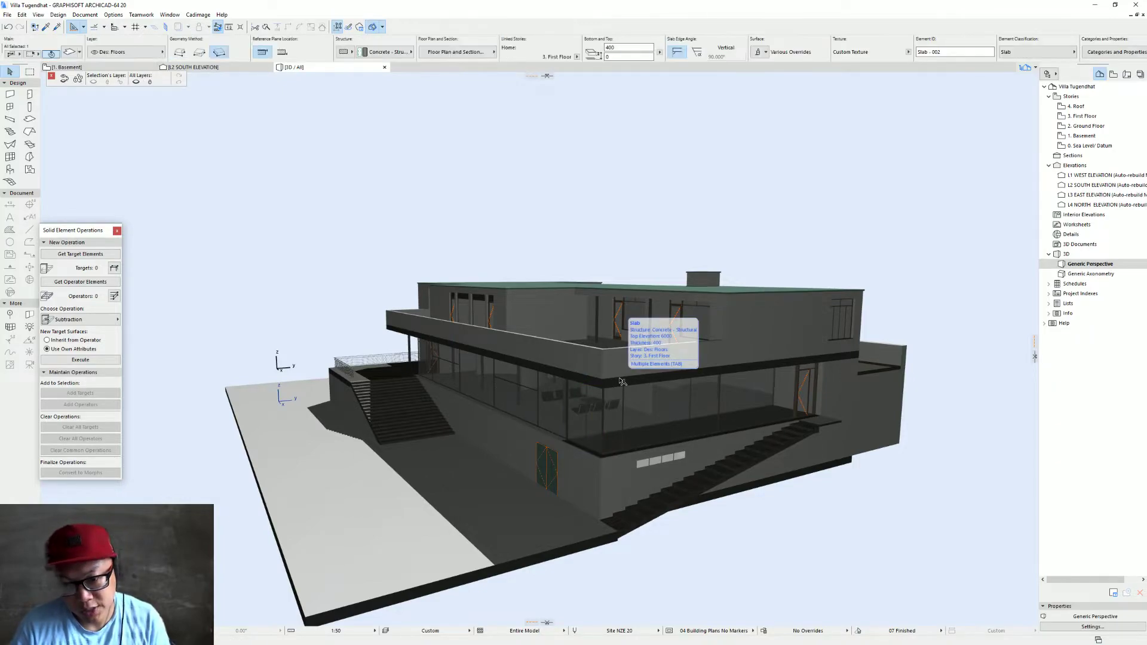
key("ctrl+t")
left_click(490, 313)
left_click(562, 313)
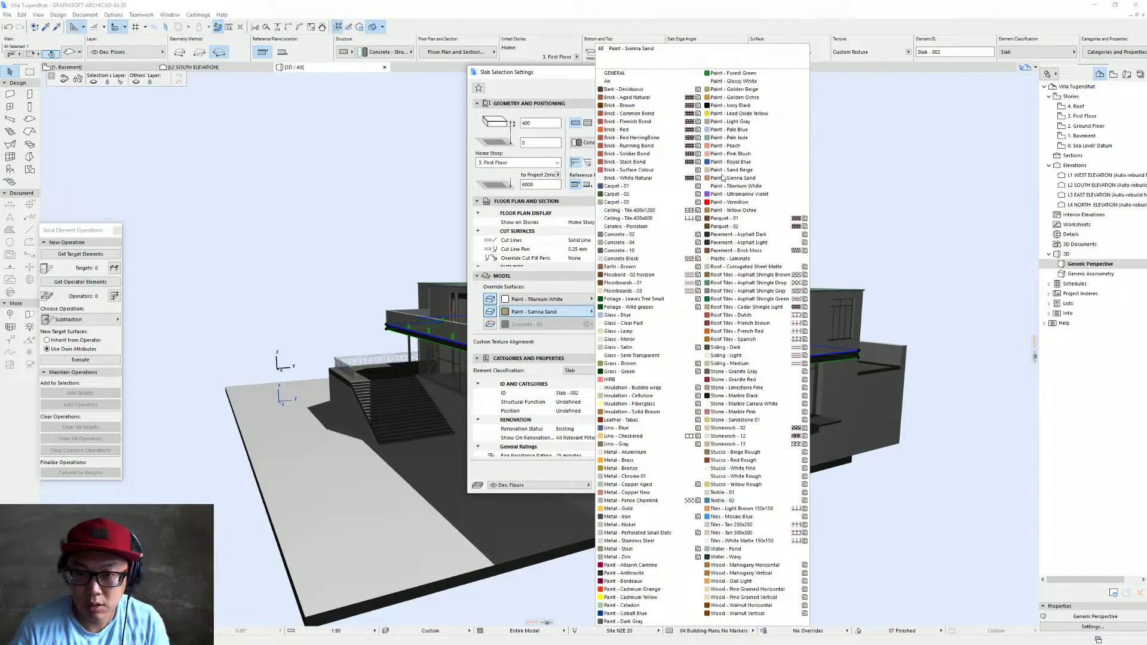
left_click(732, 189)
key("Return")
key("Escape")
Review the garden facade in 3D, switch to Google Maps Street View, and examine the terrace parapet, basement wall and side garden stairs
middle_click_drag(816, 359, 384, 358, "shift")
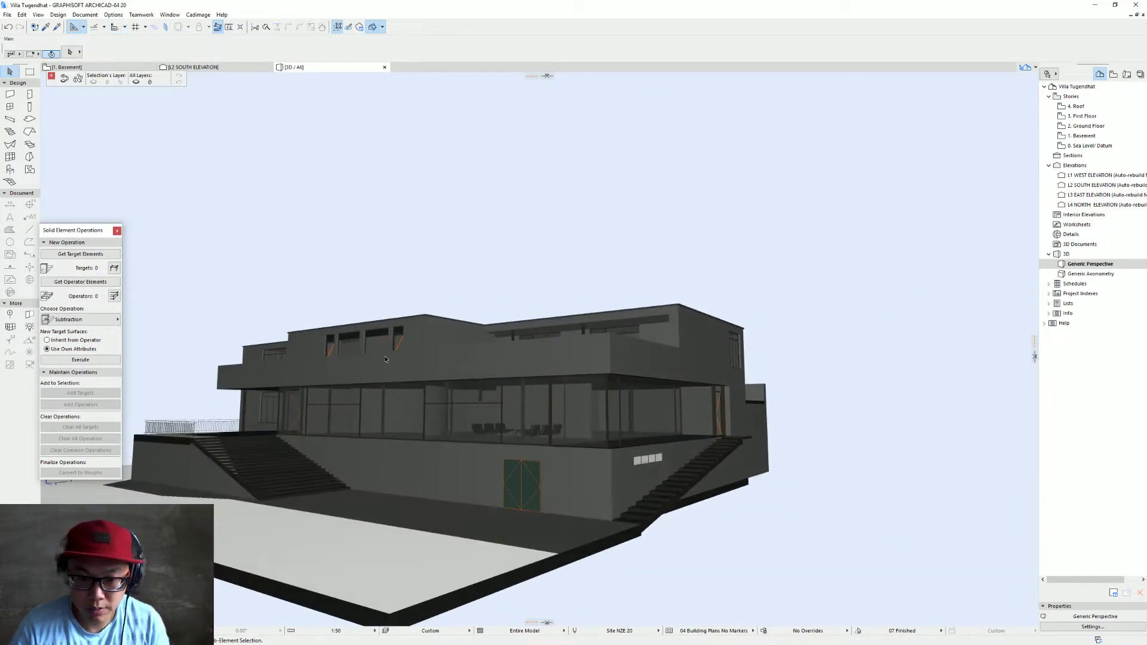
mouse_move(538, 412)
middle_mouse_down("shift")
mouse_move(591, 466)
mouse_move(801, 460)
mouse_move(819, 431)
middle_mouse_up("shift")
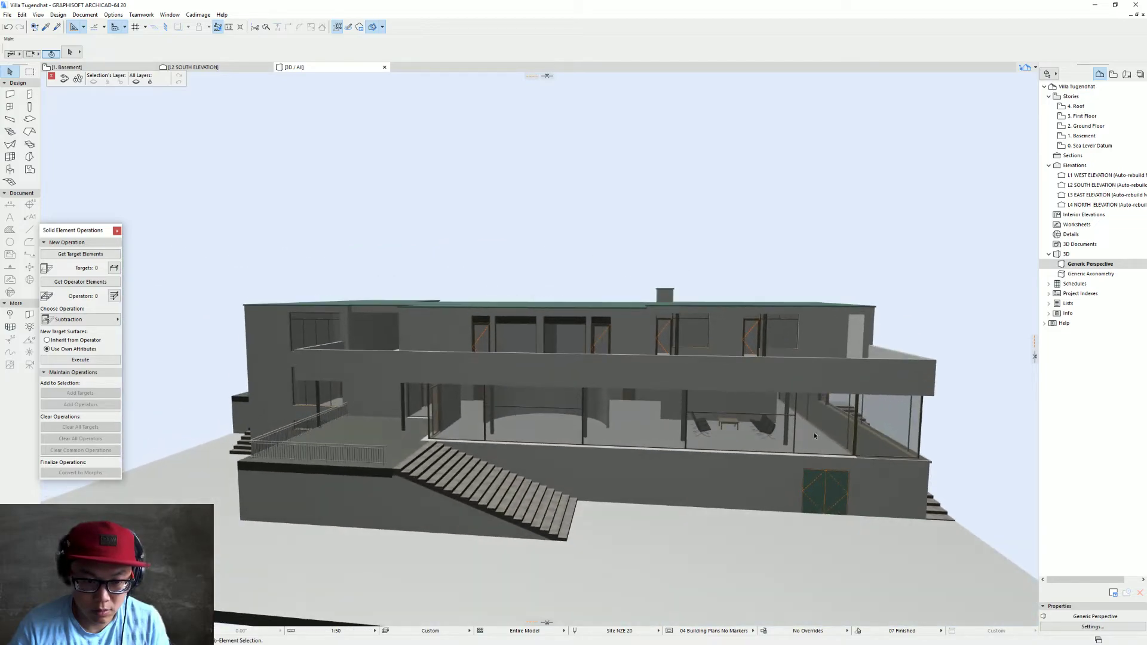
middle_click_drag(558, 396, 607, 432, "shift")
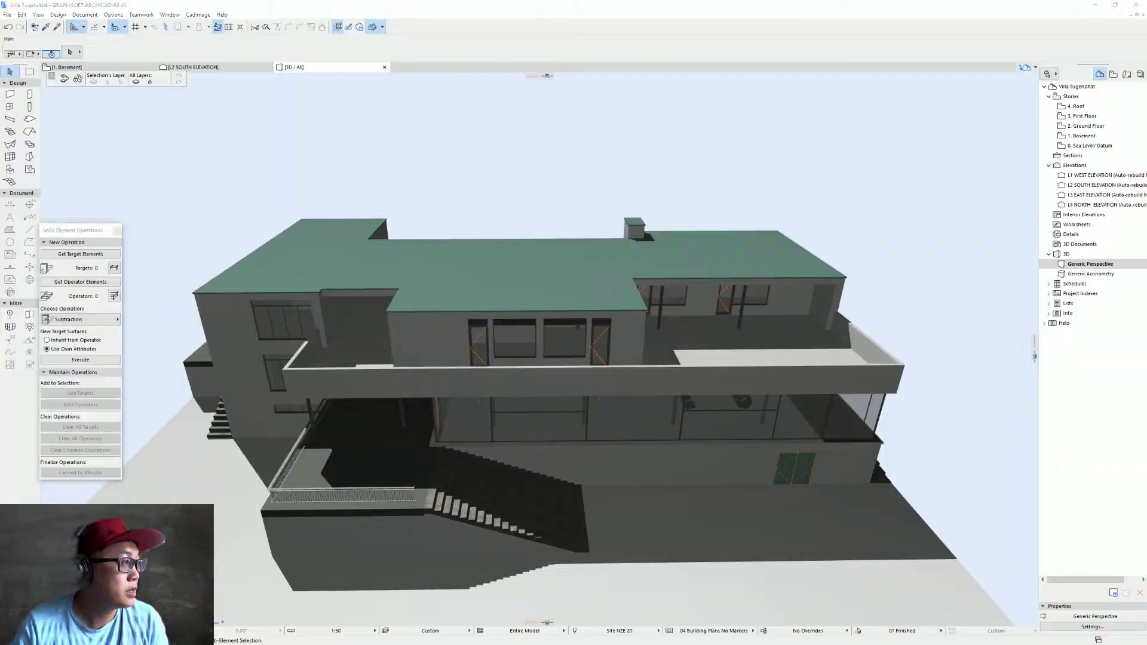
key("alt+Tab")
left_click_drag(539, 281, 591, 281)
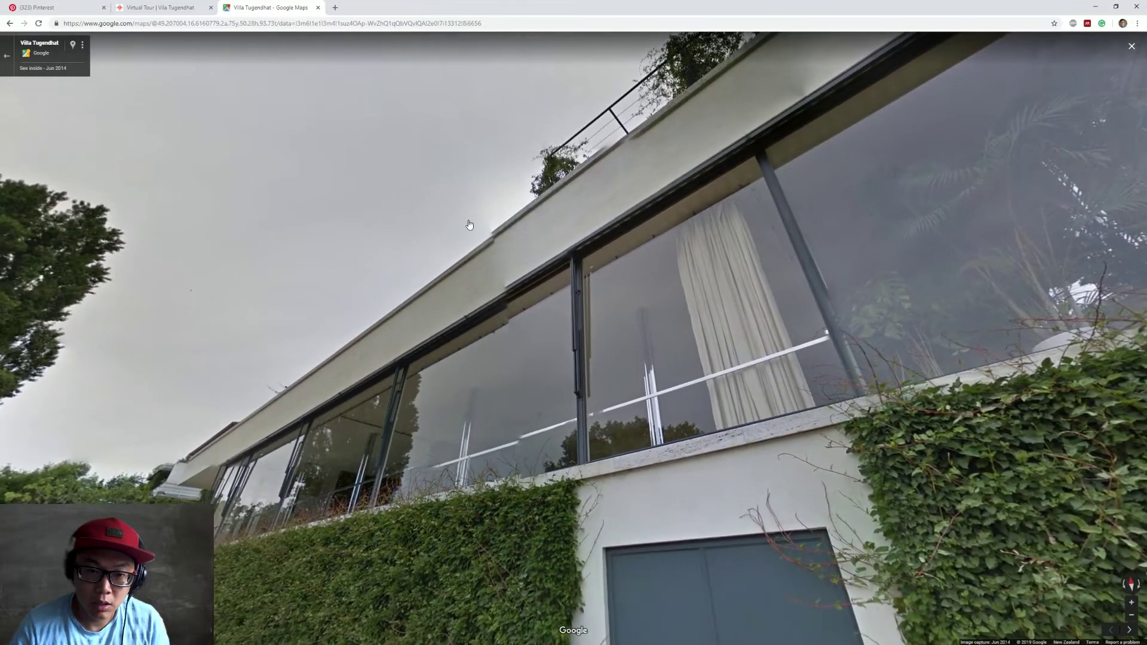
left_click_drag(684, 152, 359, 293)
left_click_drag(739, 286, 427, 143)
left_click_drag(752, 616, 719, 468)
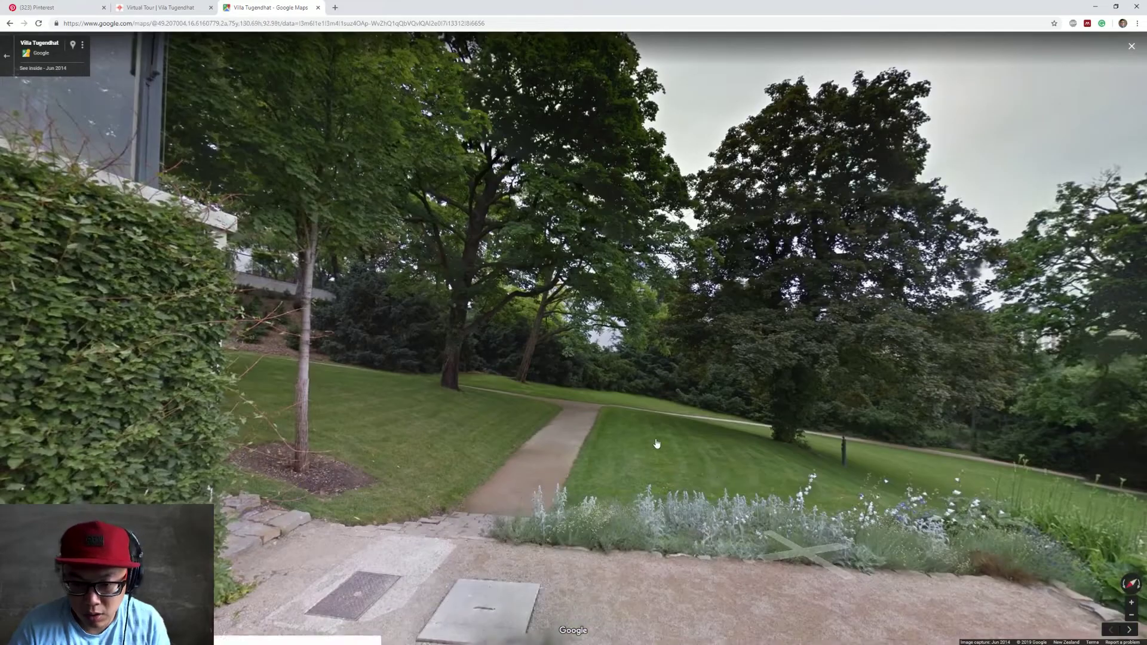
left_click(718, 468)
left_click_drag(302, 463, 871, 506)
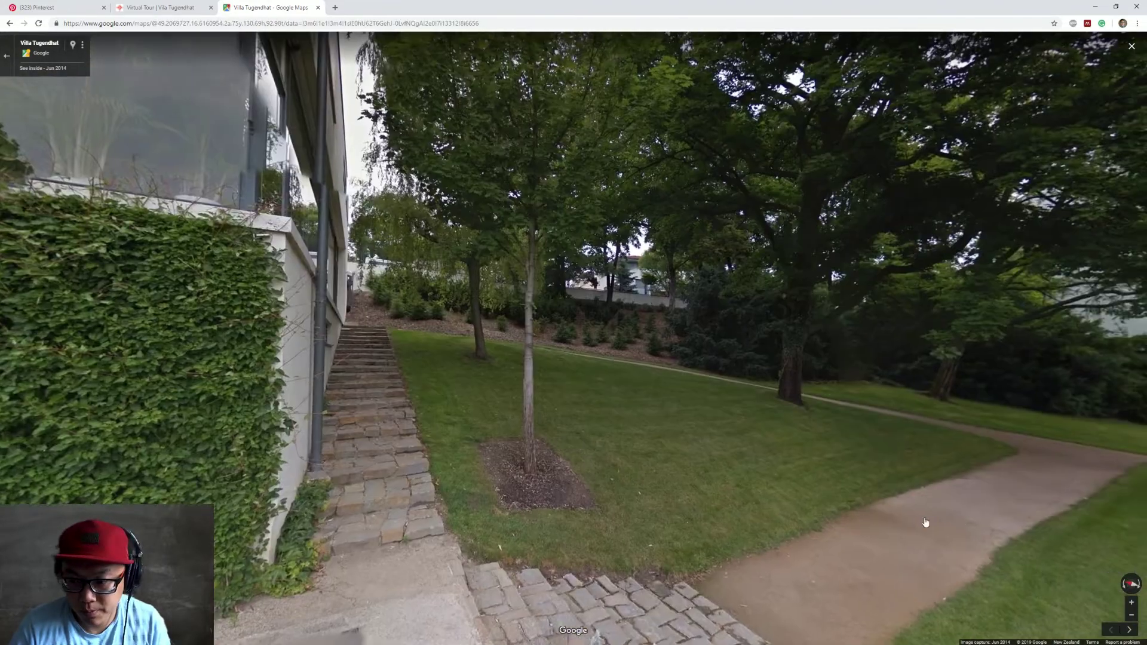
left_click(700, 532)
left_click_drag(634, 512, 997, 615)
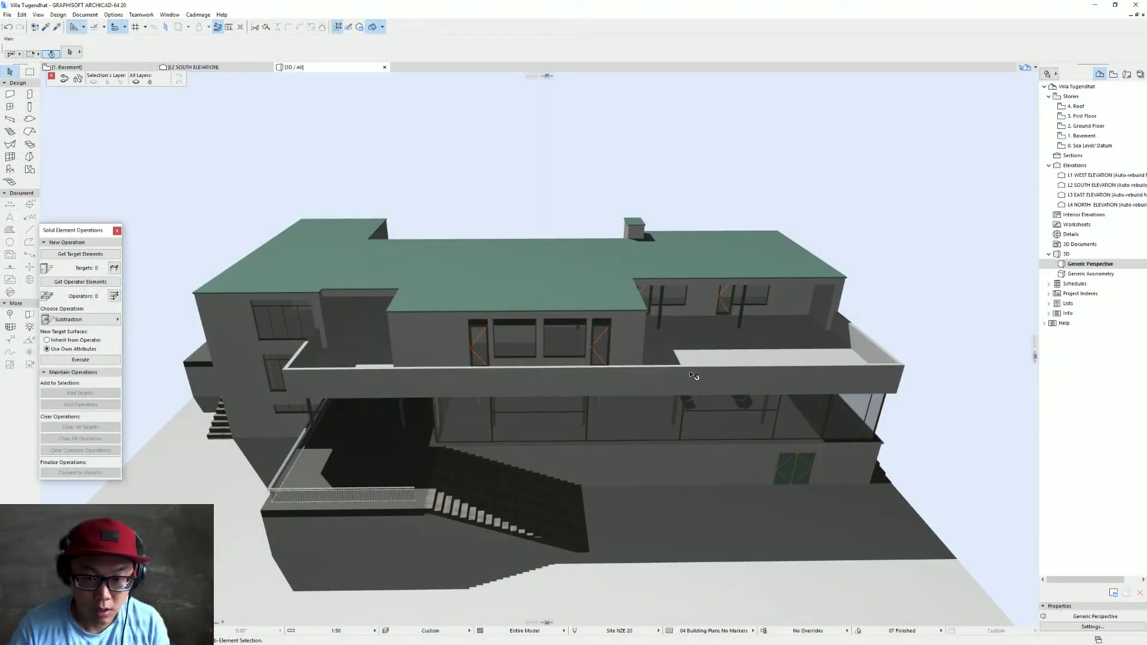
Return to Archicad, identify the terrace parapet wall in 3D, clear the selection, and open the First Floor plan around the terrace
left_click(801, 374)
key("F2")
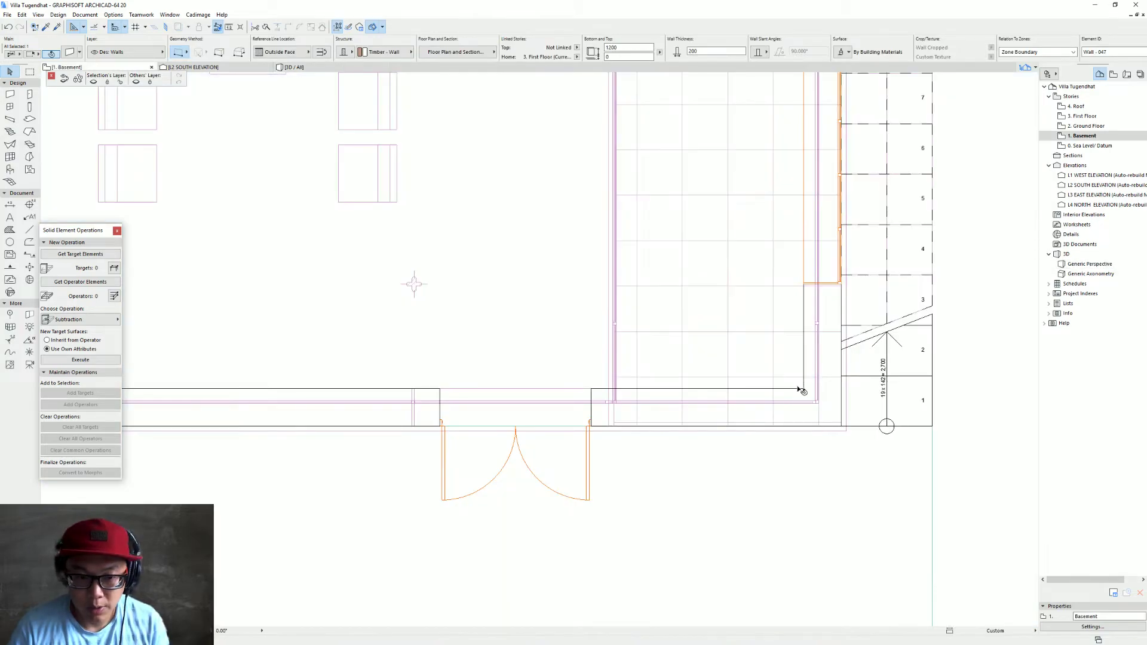
left_click(676, 359)
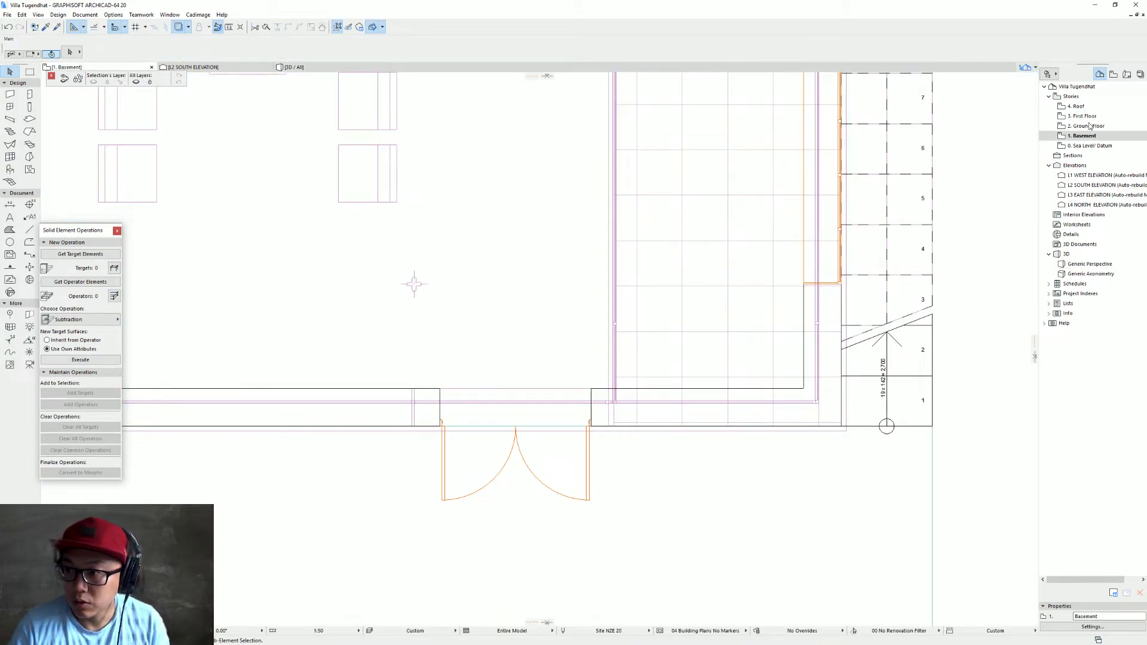
scroll(1019, 148, "down", 4)
left_click(608, 406)
key("Escape")
left_click(1076, 120)
double_click(1075, 123)
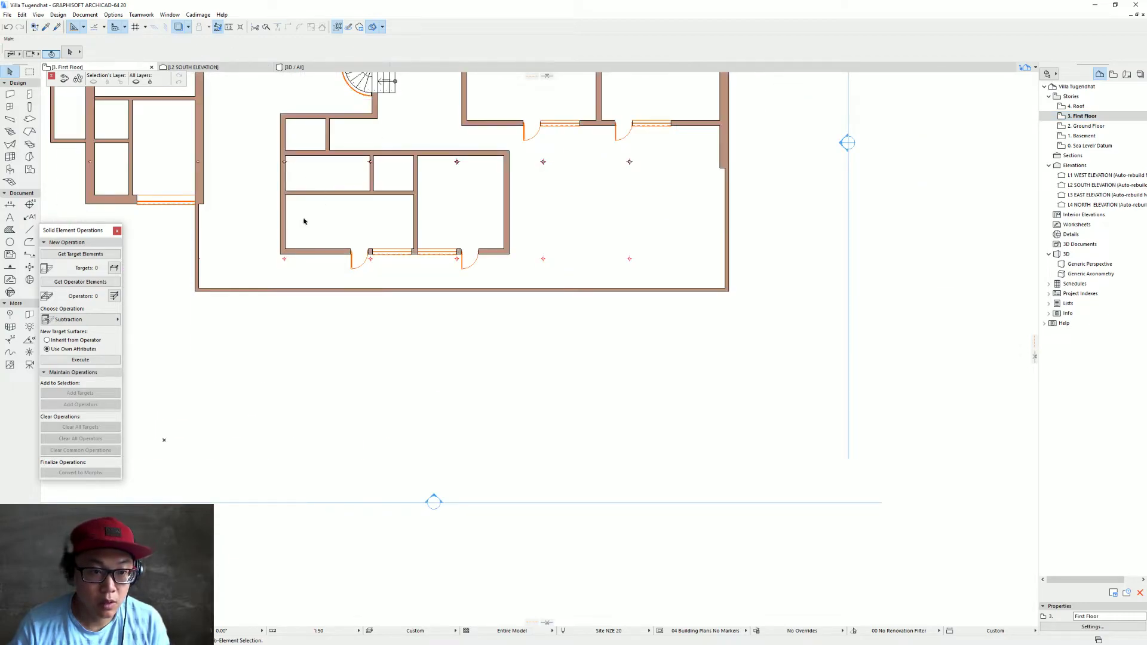
middle_click_drag(309, 218, 333, 282)
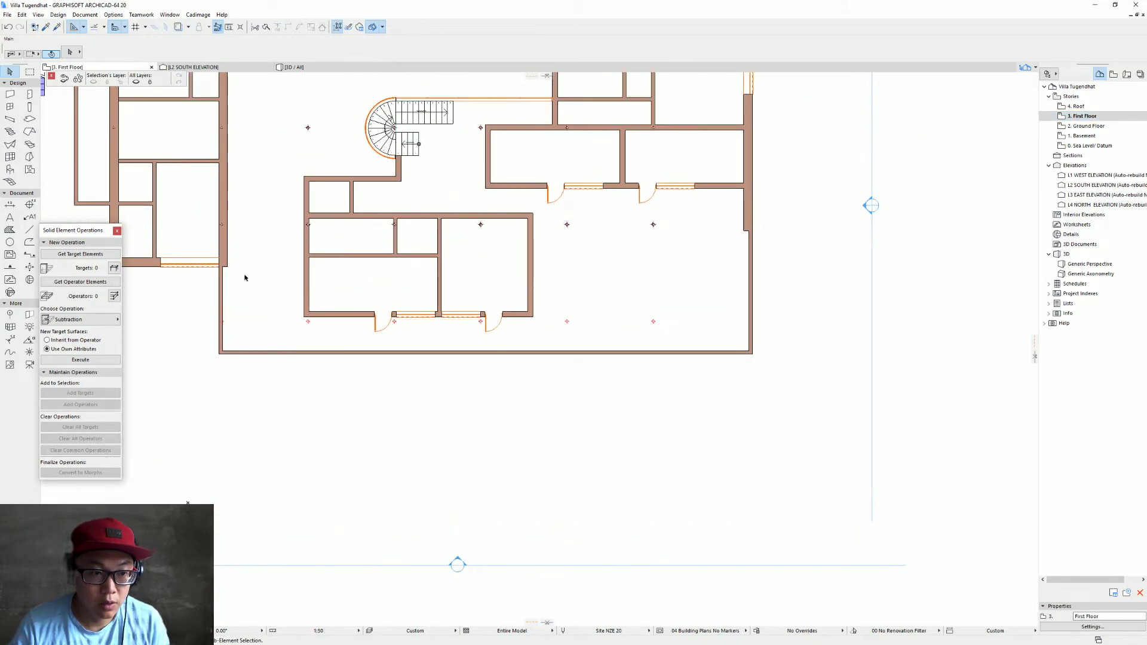
Select the projecting First Floor slab over the terrace and offset all its edges outward by 75 mm
left_click(28, 119)
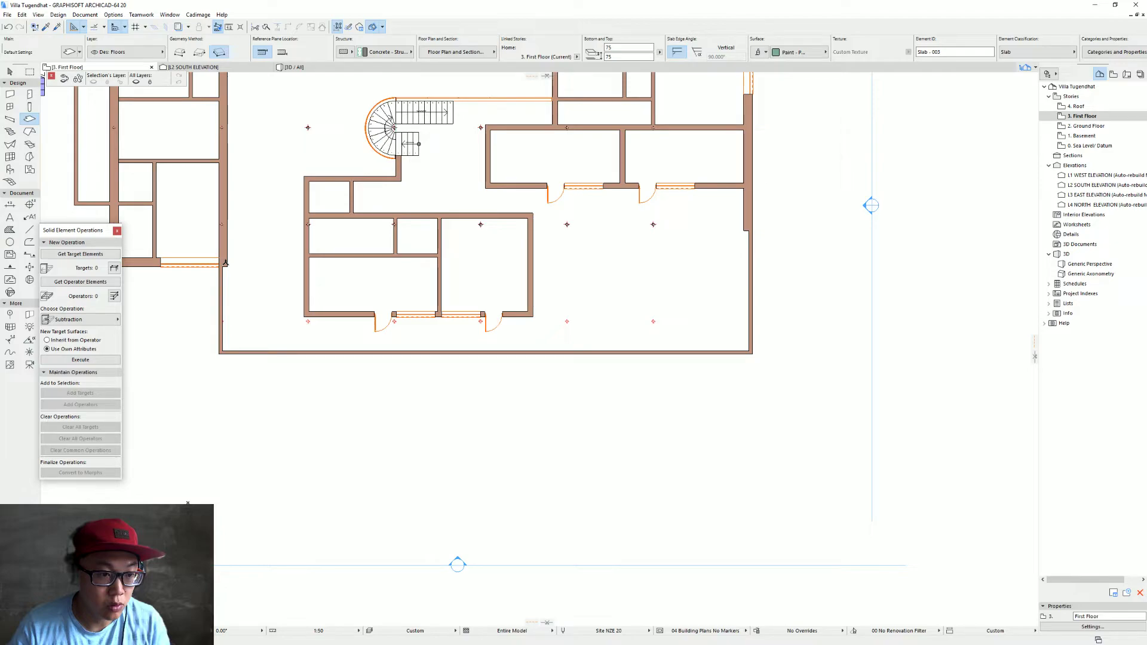
key("Escape")
left_click(751, 281)
left_click(751, 281)
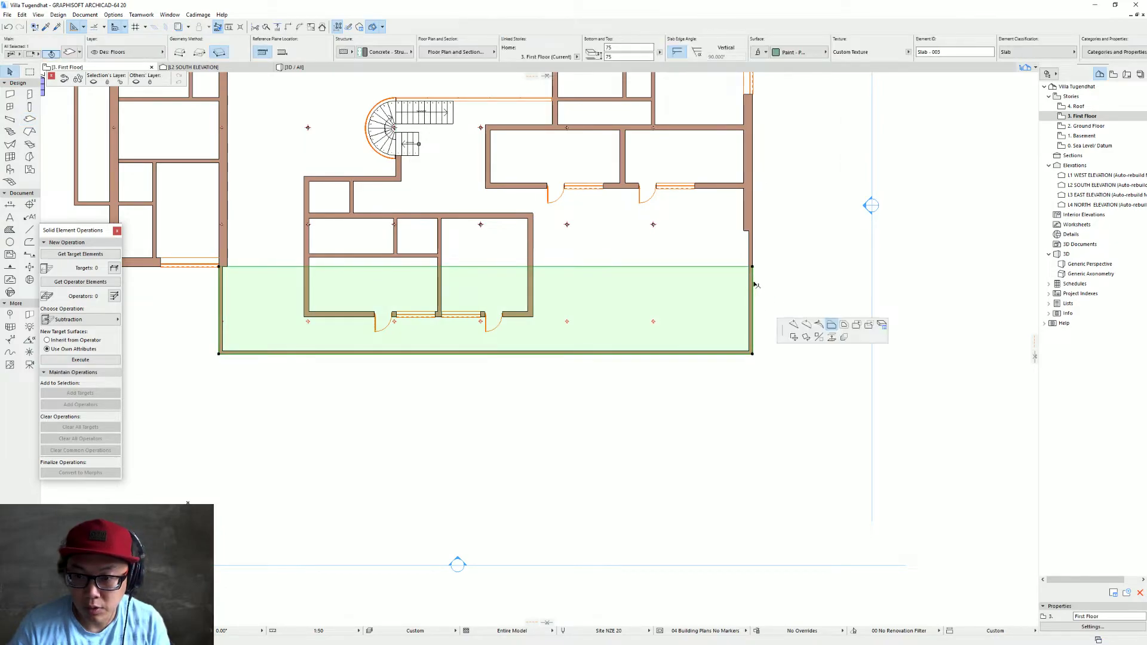
left_click(844, 337)
key("Escape")
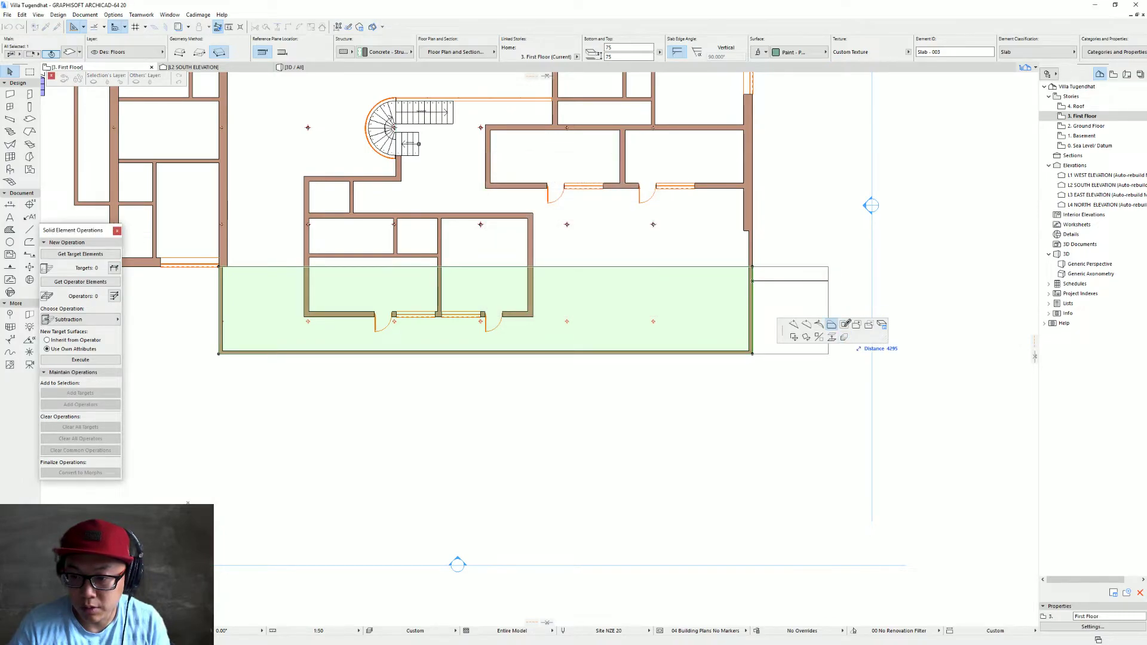
left_click(844, 324)
key("Escape")
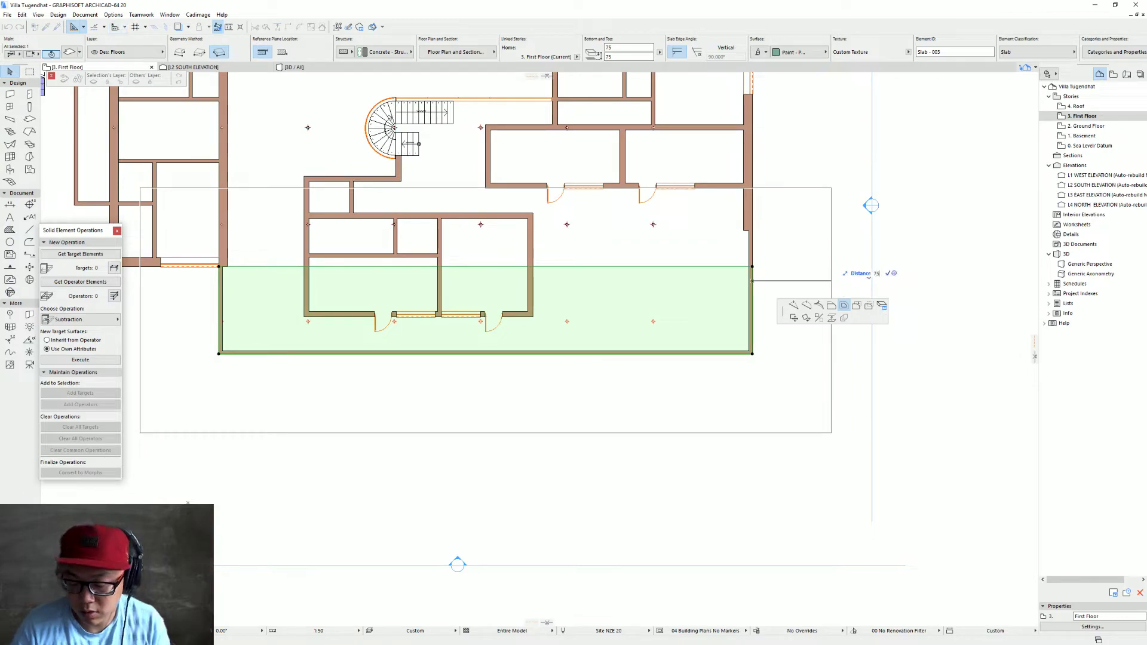
left_click(755, 283)
Subtract the area inside the parapet's outer face from the slab, leaving a narrow strip outside the terrace wall
scroll(756, 284, "up", 2)
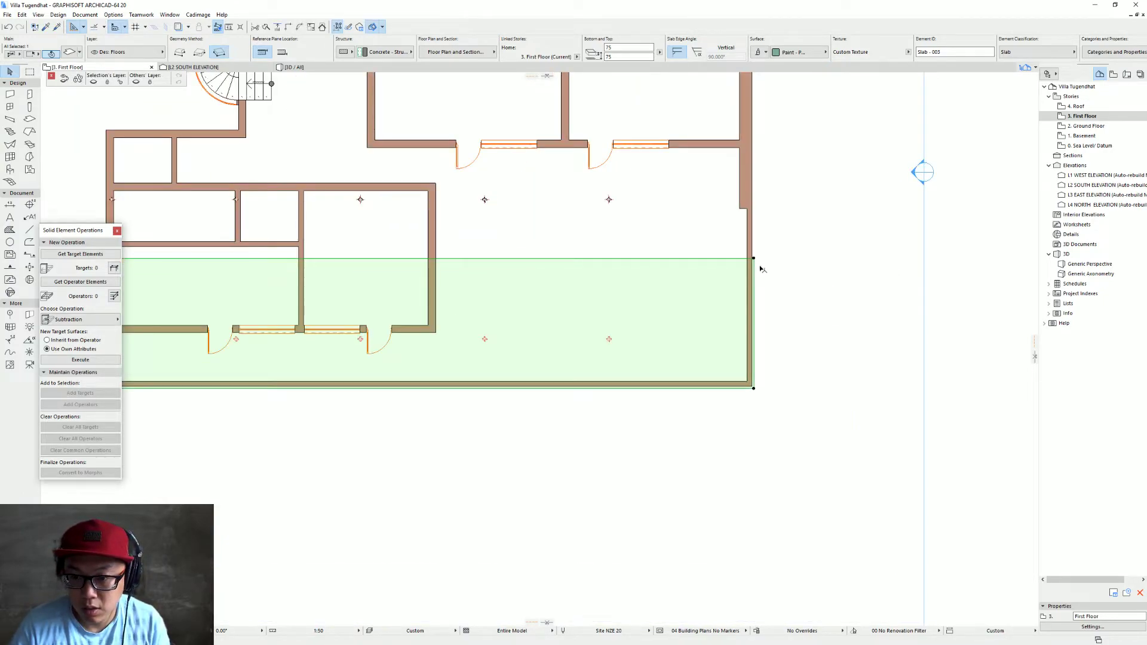
left_click(725, 259)
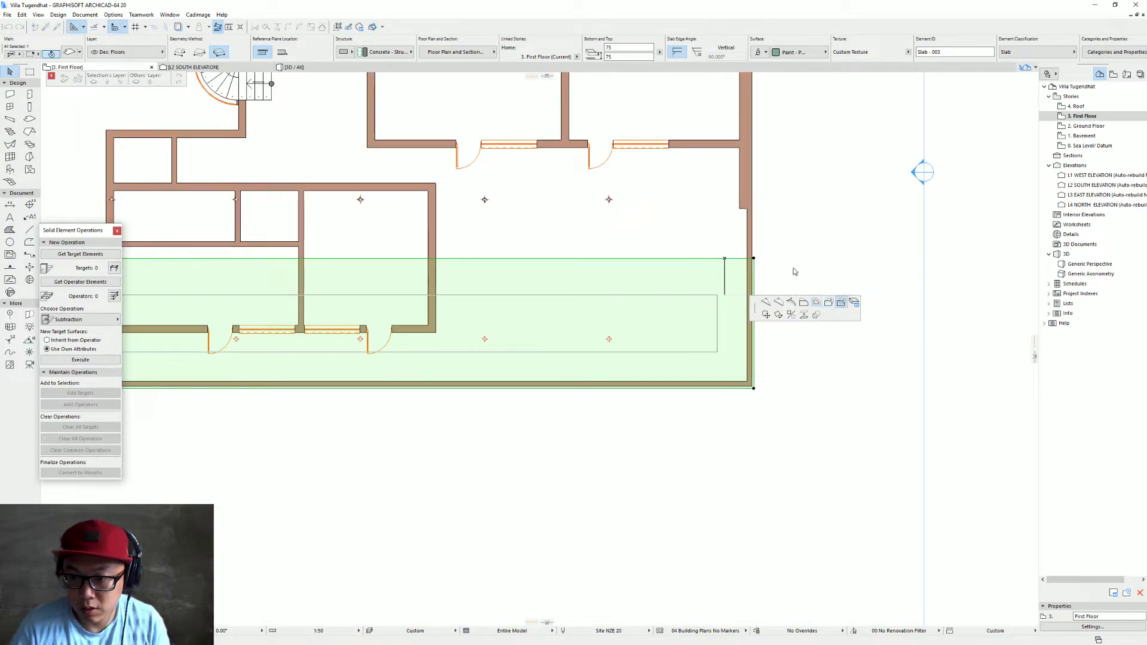
scroll(755, 260, "up", 2)
left_click(752, 524)
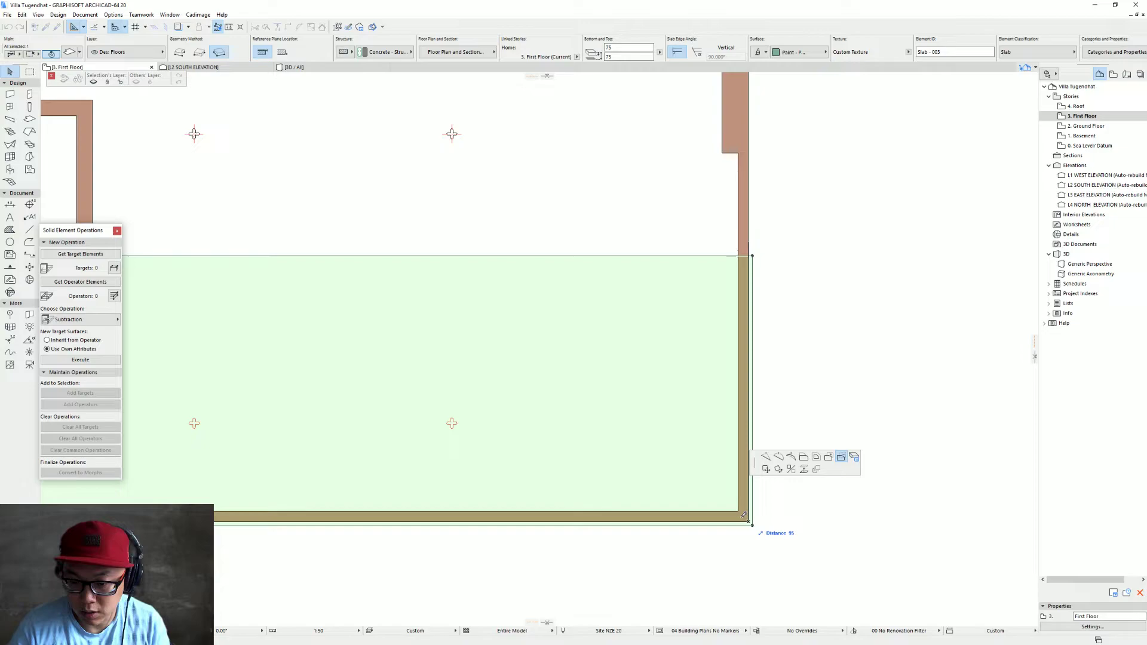
Trim the west end of the slab strip to the outer line of the adjoining window wall
middle_click_drag(364, 311, 508, 319)
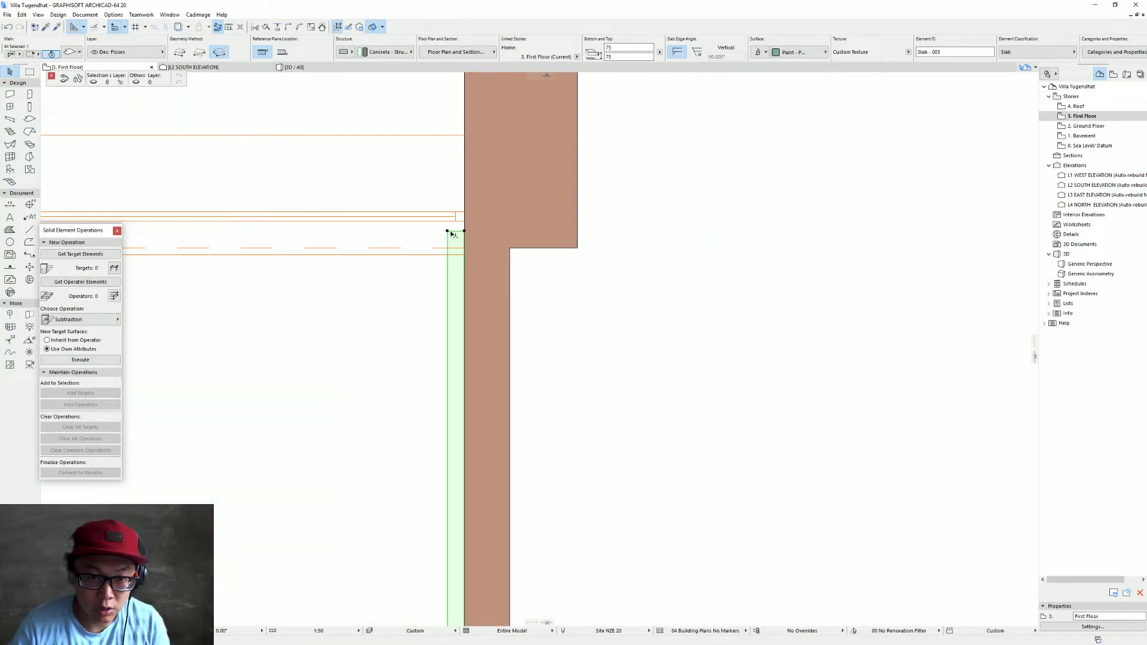
left_click(454, 233)
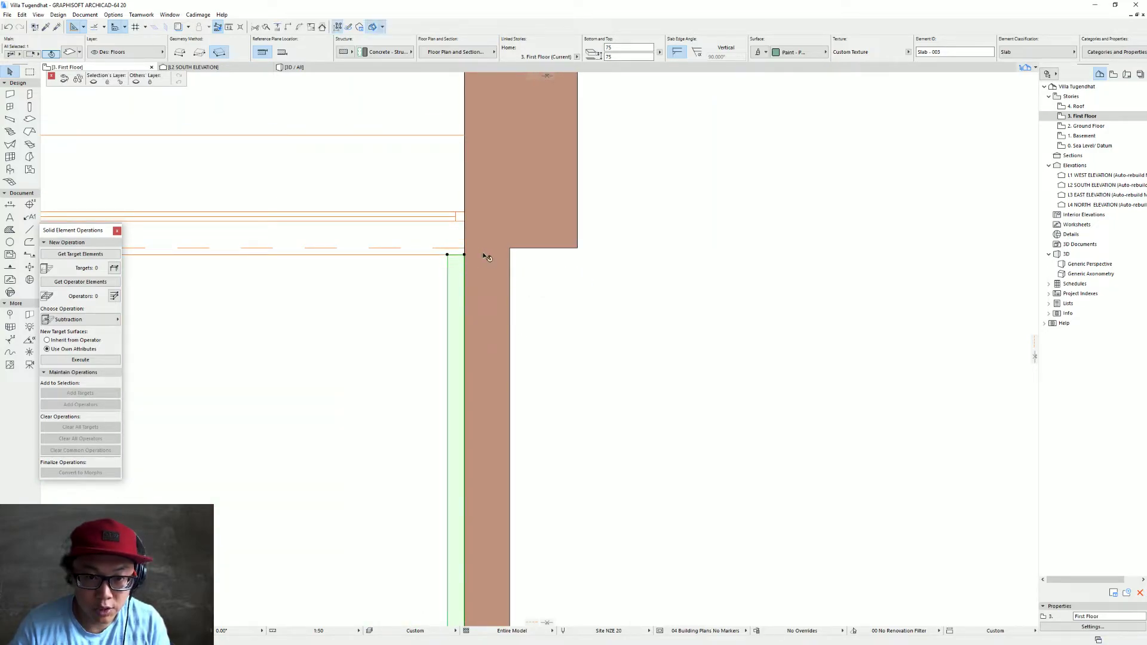
scroll(728, 248, "down", 5)
Extend the east end of the slab strip to align with the south face of the corner room's wall
scroll(825, 380, "up", 4)
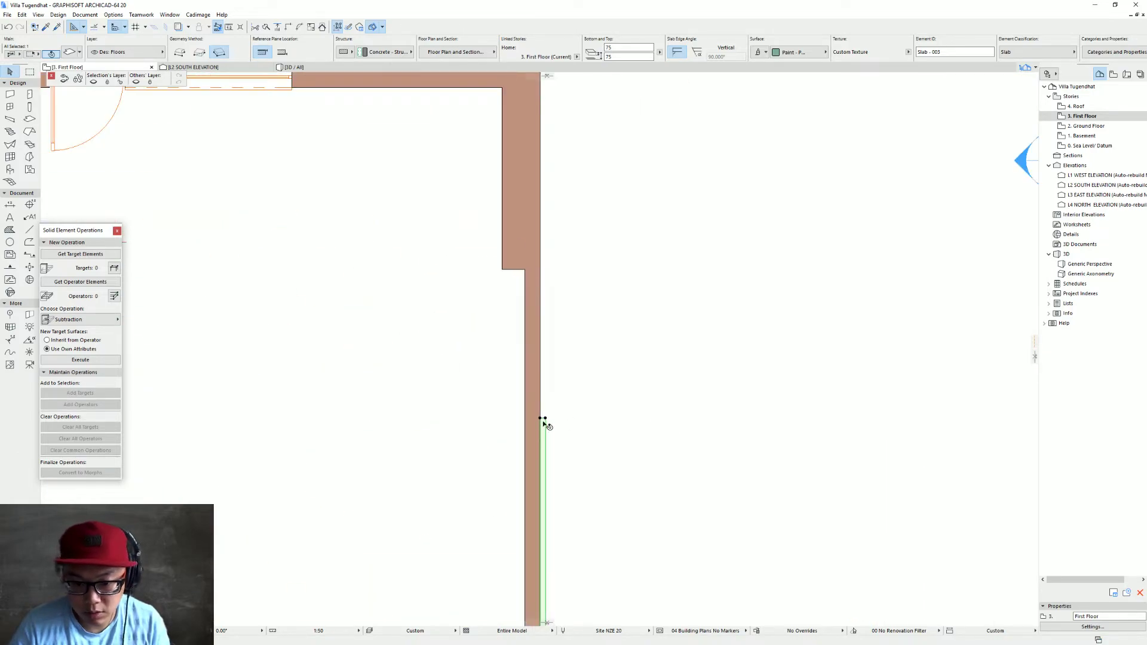
scroll(544, 425, "up", 1)
left_click(545, 419)
scroll(552, 329, "down", 4)
scroll(553, 431, "down", 1)
middle_click_drag(555, 305, 586, 301)
left_click(528, 329)
left_click(620, 378)
scroll(555, 404, "down", 2)
Move the east end of the slab strip to the step where the thinner terrace parapet begins
left_click(572, 309)
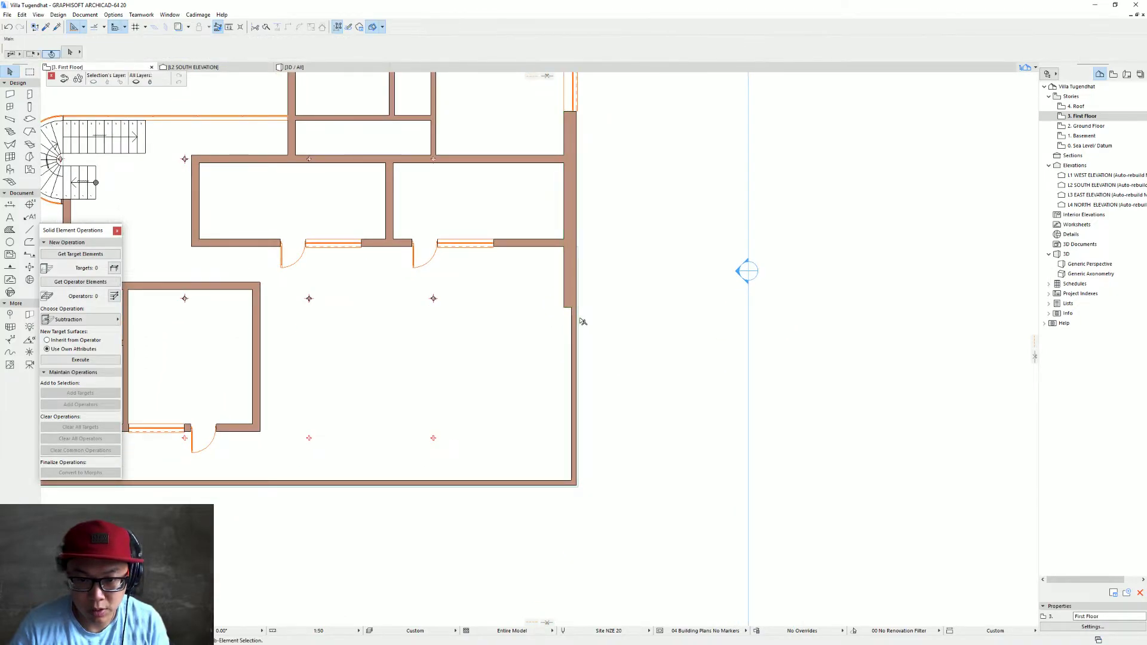
scroll(576, 263, "up", 4)
left_click(557, 215)
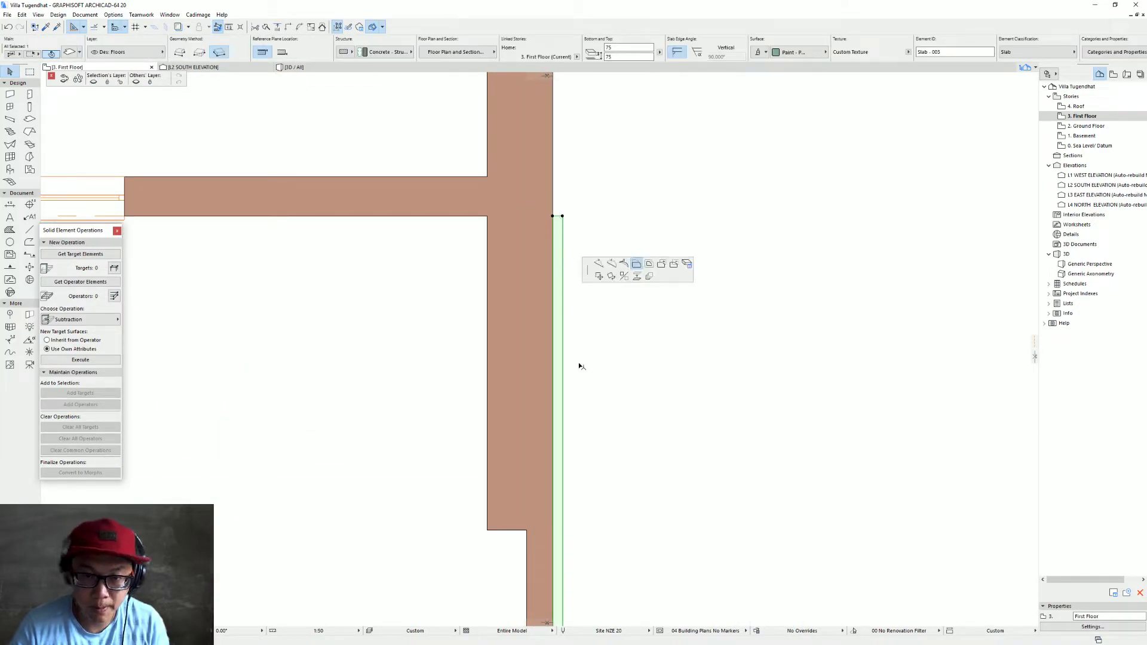
left_click(553, 530)
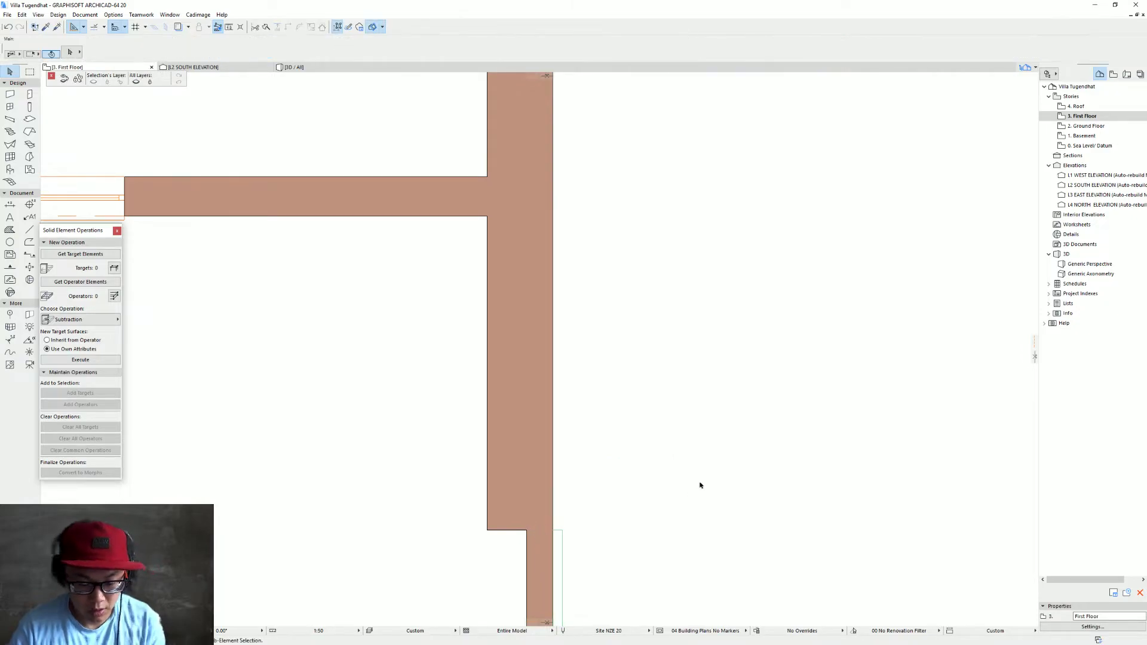
Show the model in 3D and select the slab strip at the outer corner of the terrace
key("F3")
left_click(835, 365)
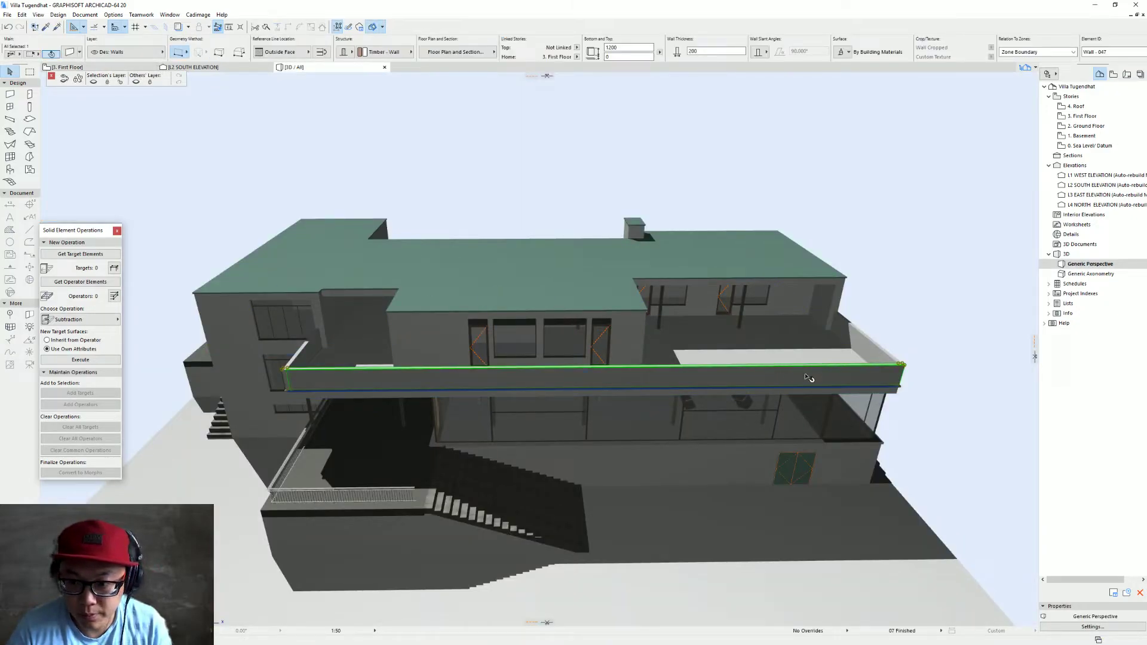
scroll(612, 367, "up", 6)
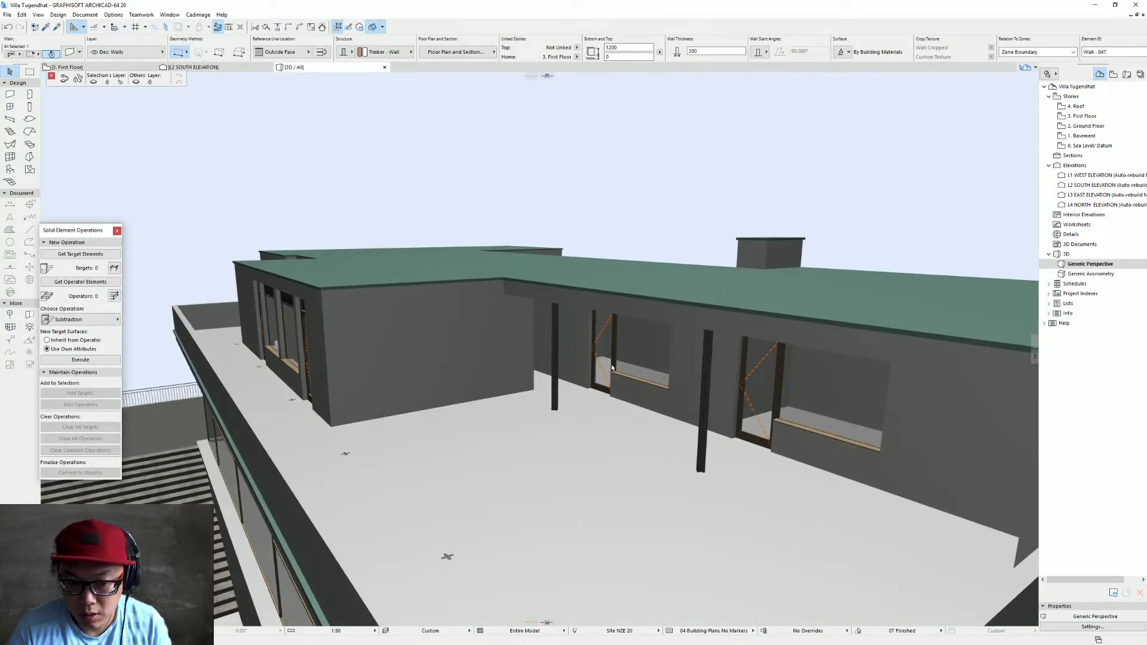
middle_click_drag(612, 367, 551, 386, "shift")
left_click(548, 397)
left_click(549, 397)
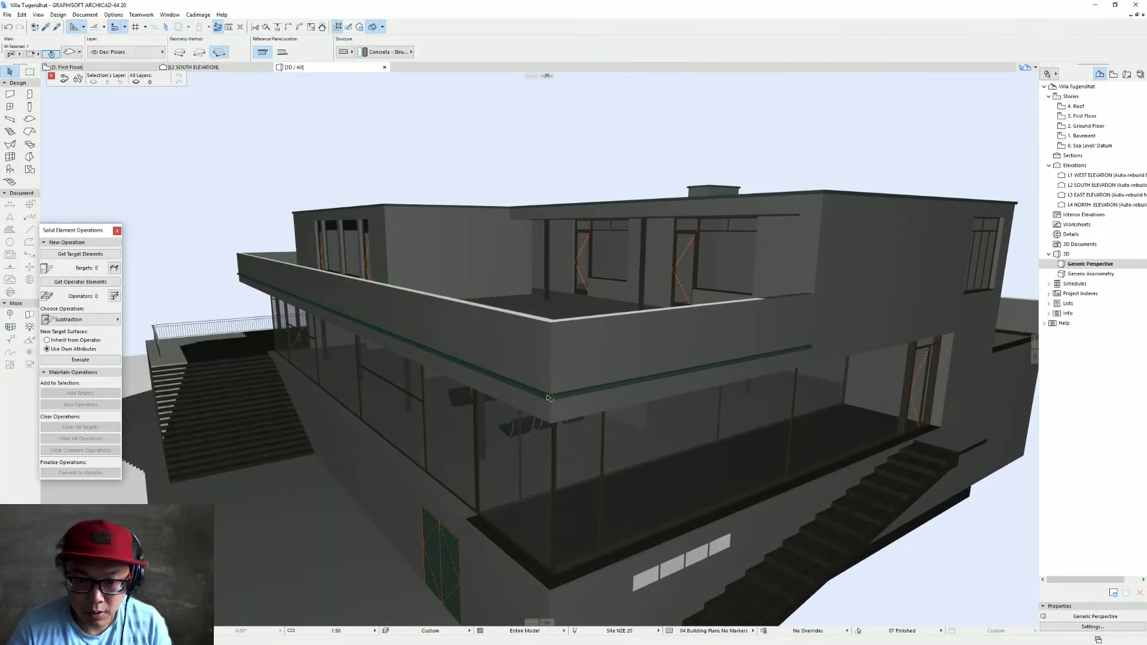
Try to move the slab strip from its outer corner to the parapet's top corner and undo the move
left_click(550, 396)
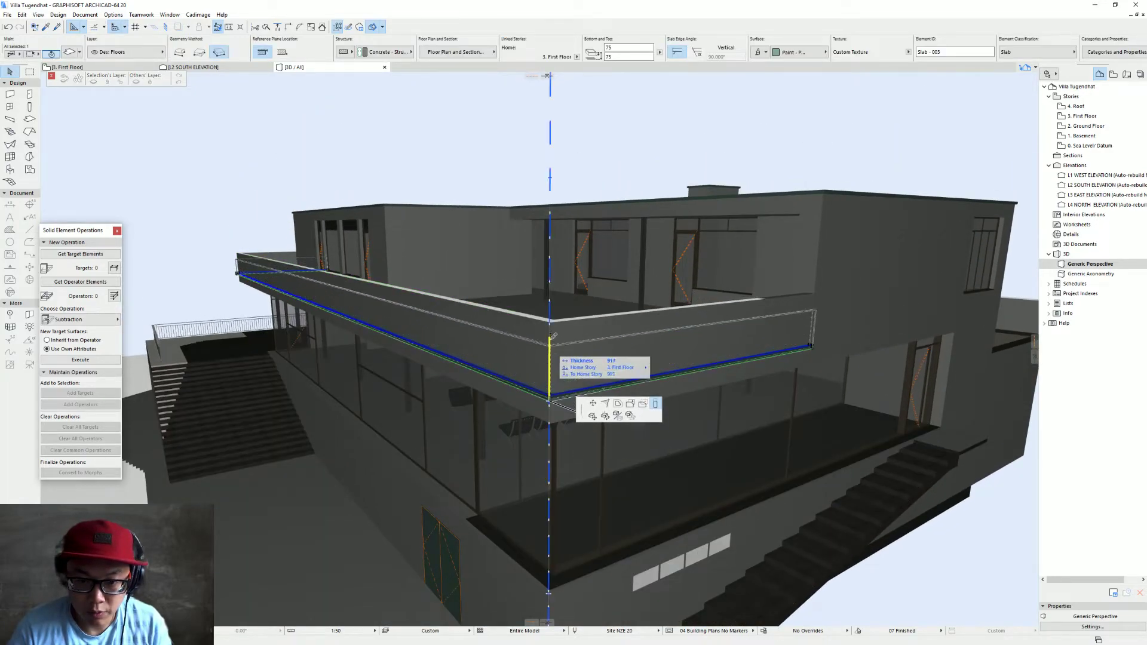
left_click(605, 397)
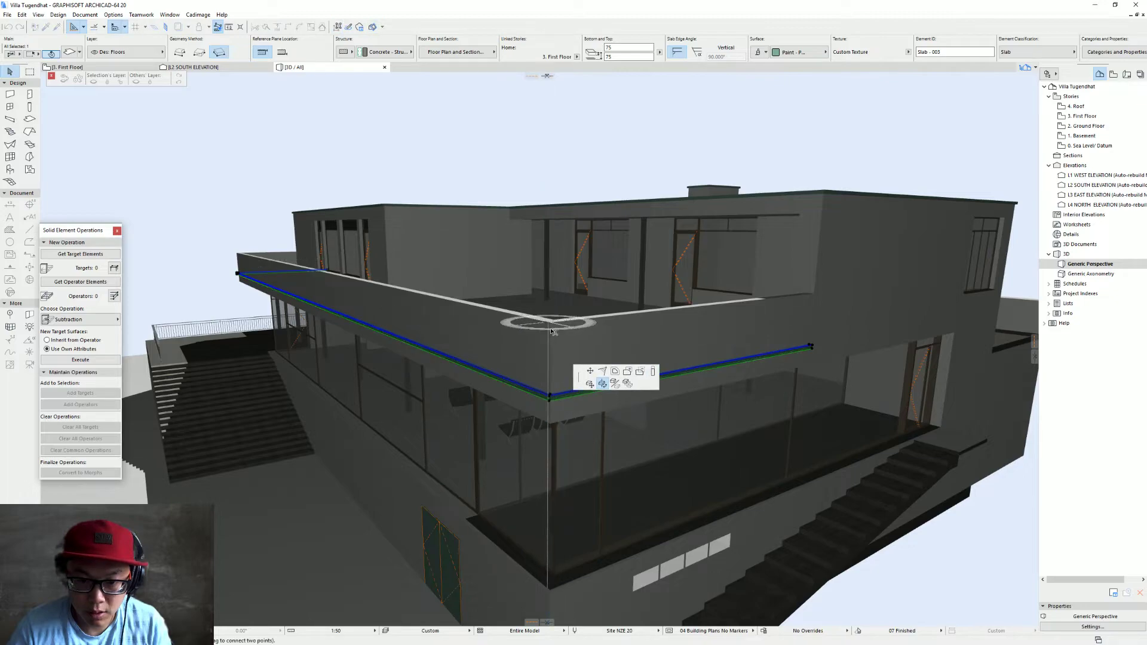
left_click(590, 384)
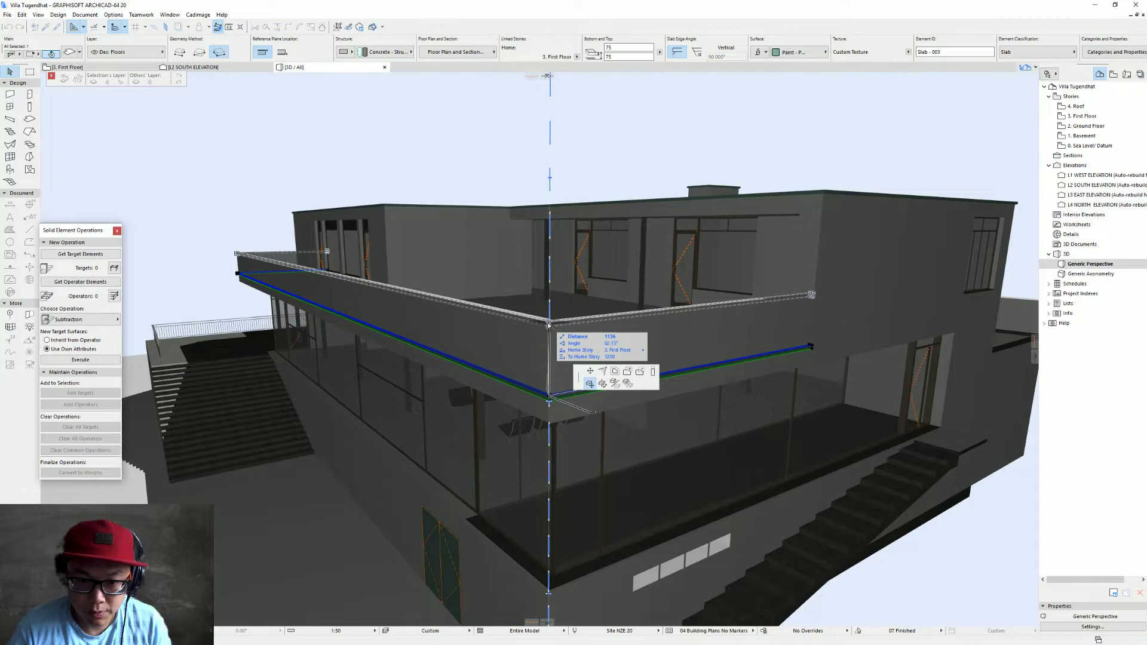
left_click(550, 330)
scroll(545, 353, "up", 5)
middle_click_drag(544, 352, 547, 345, "shift")
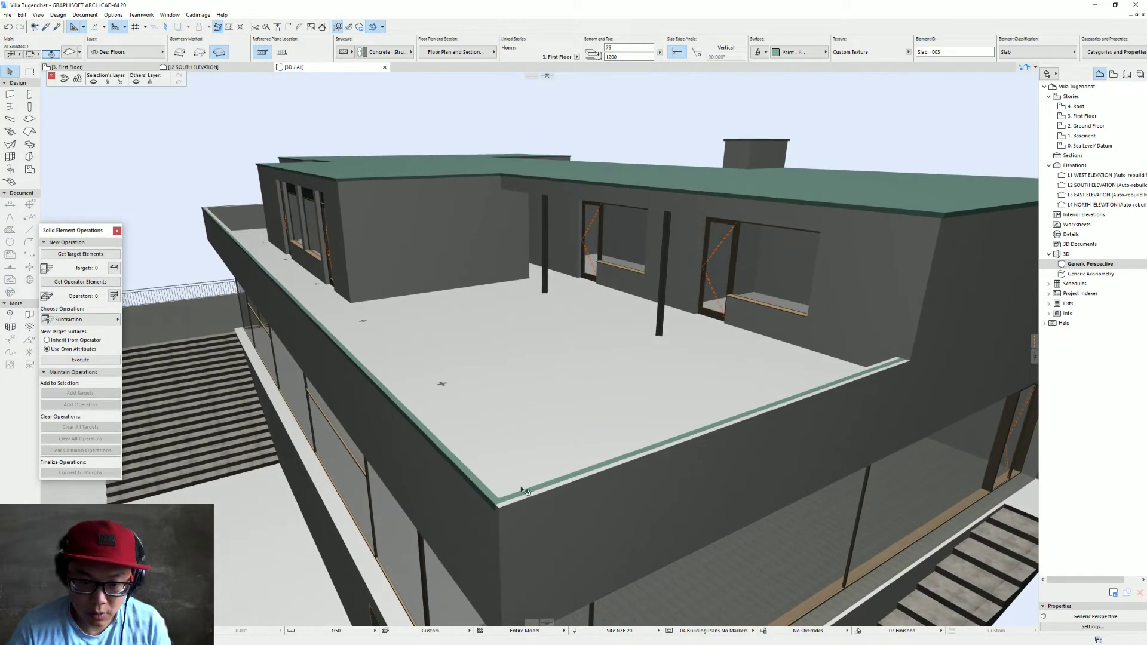
key("ctrl+z")
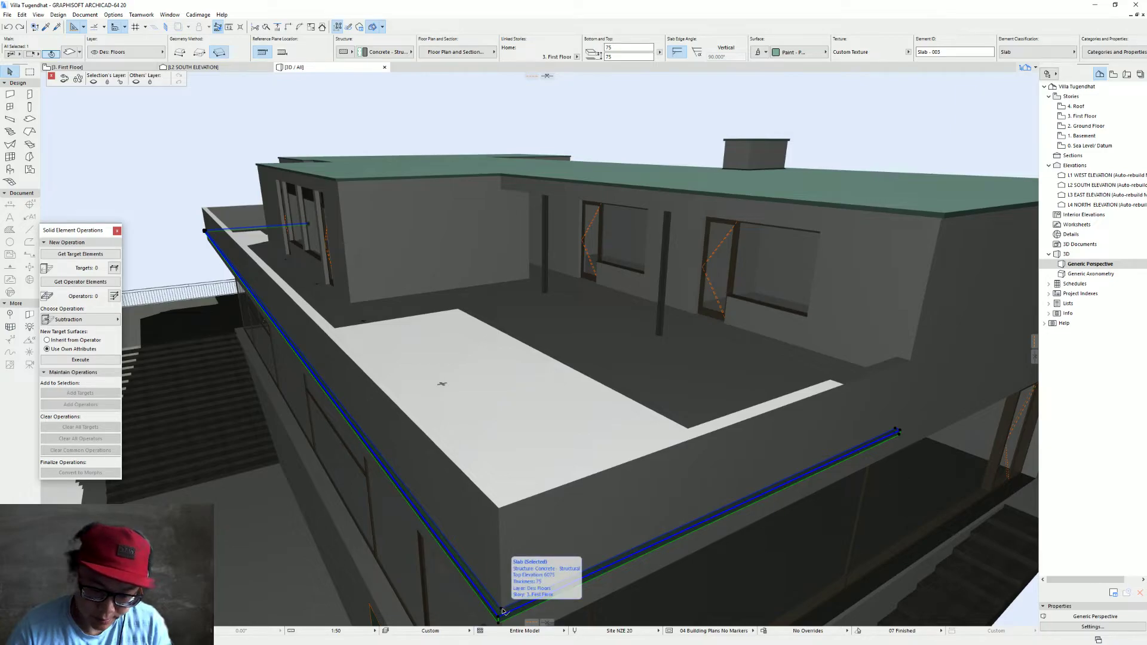
Elevate the slab strip by 1125 mm to the top of the terrace parapet and check it in 3D
left_click(502, 611)
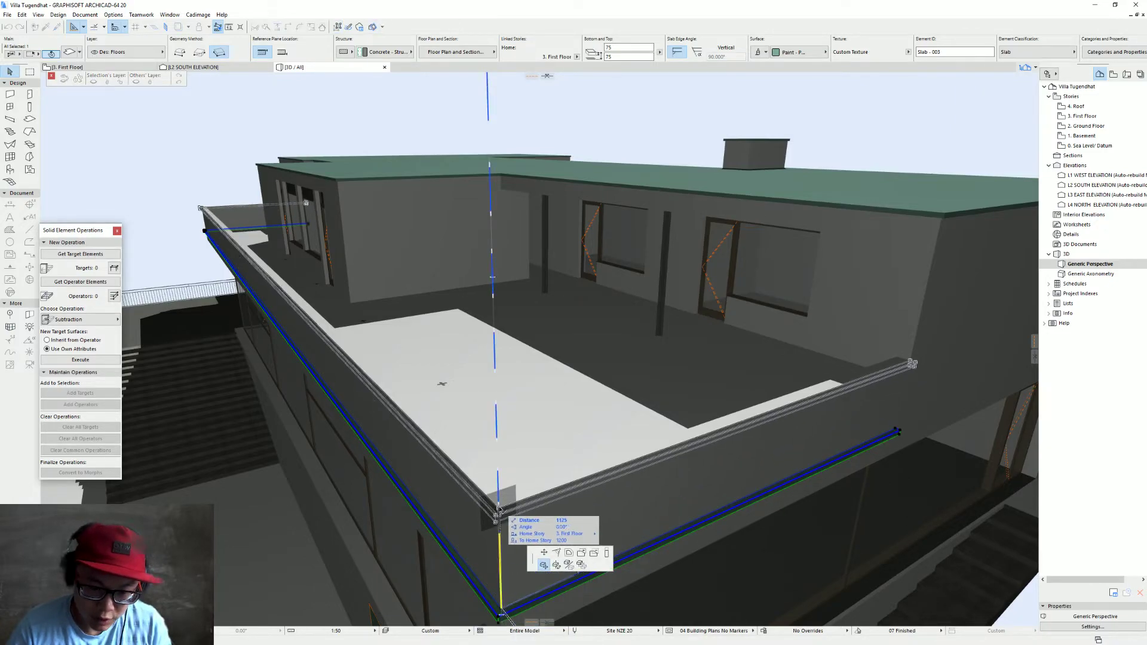
left_click(502, 510)
key("Escape")
middle_click_drag(579, 502, 578, 445, "shift")
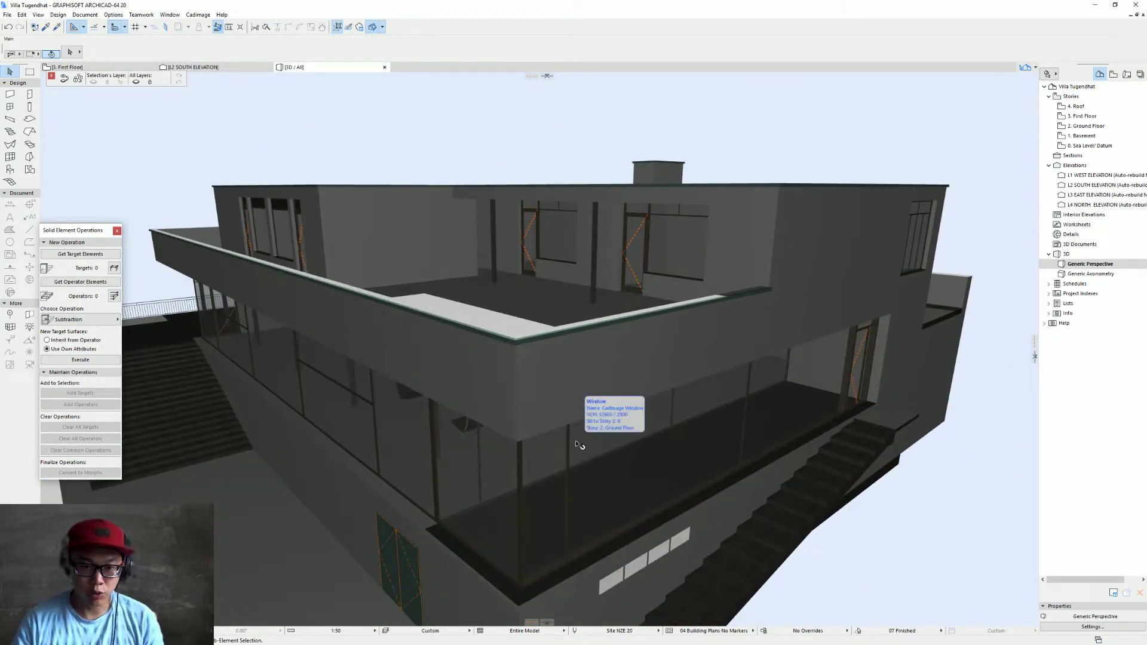
left_click(590, 352)
key("Escape")
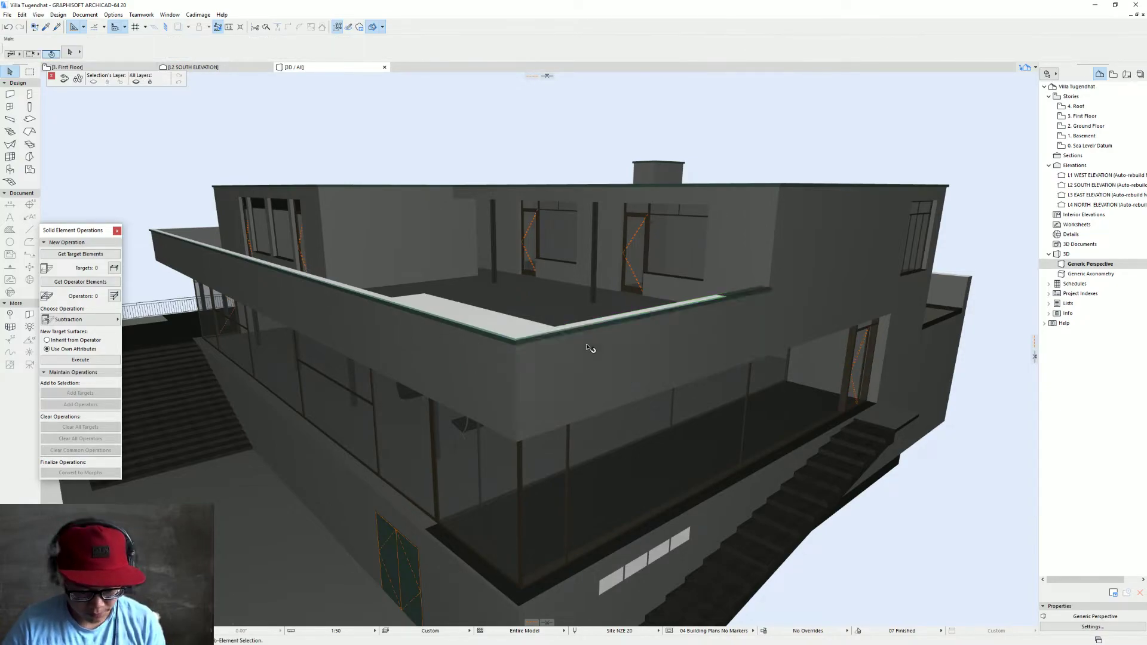
Return to the First Floor plan and set the Section tool to the visible ARCHICAD Layer
key("F2")
scroll(579, 345, "down", 5)
middle_click_drag(569, 353, 524, 281)
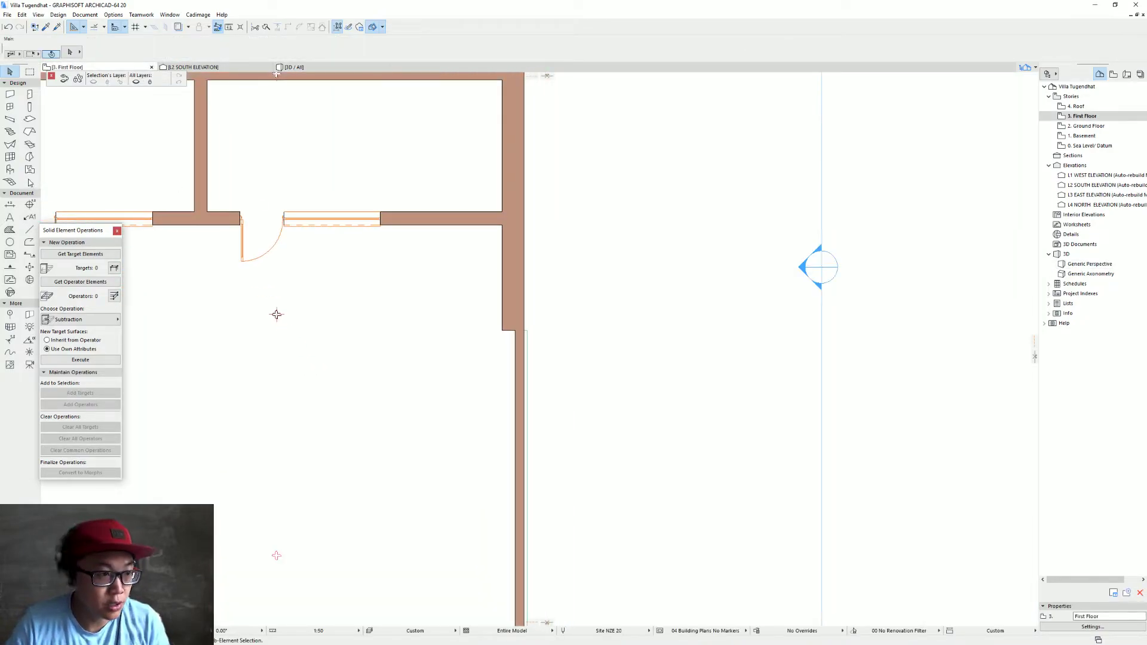
left_click(28, 256)
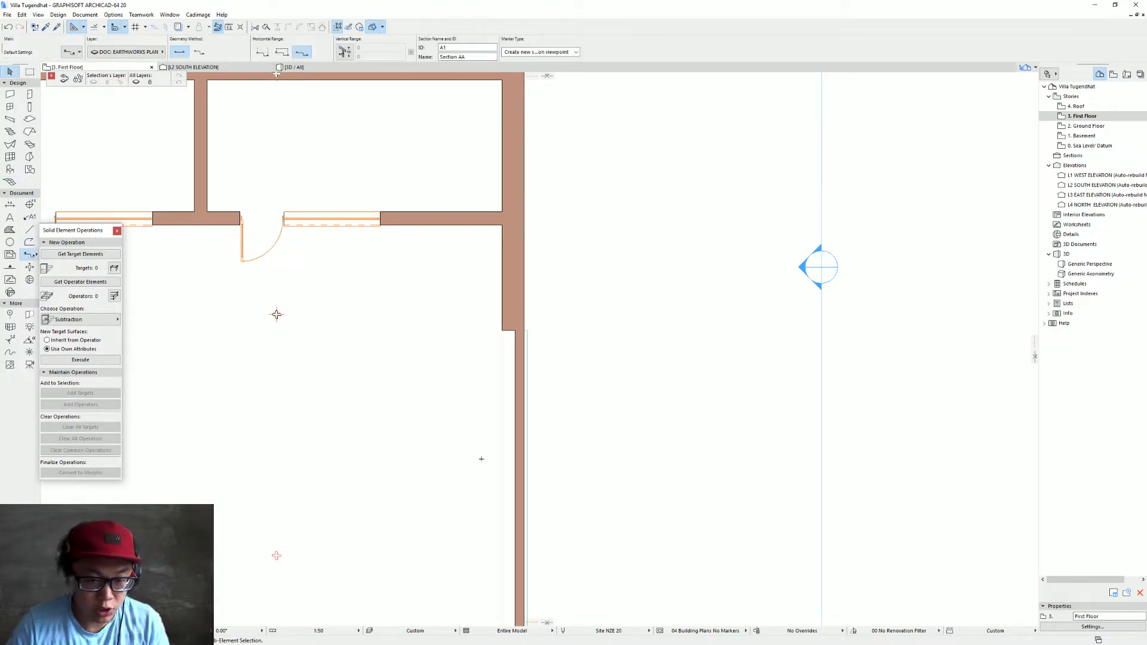
left_click(554, 394)
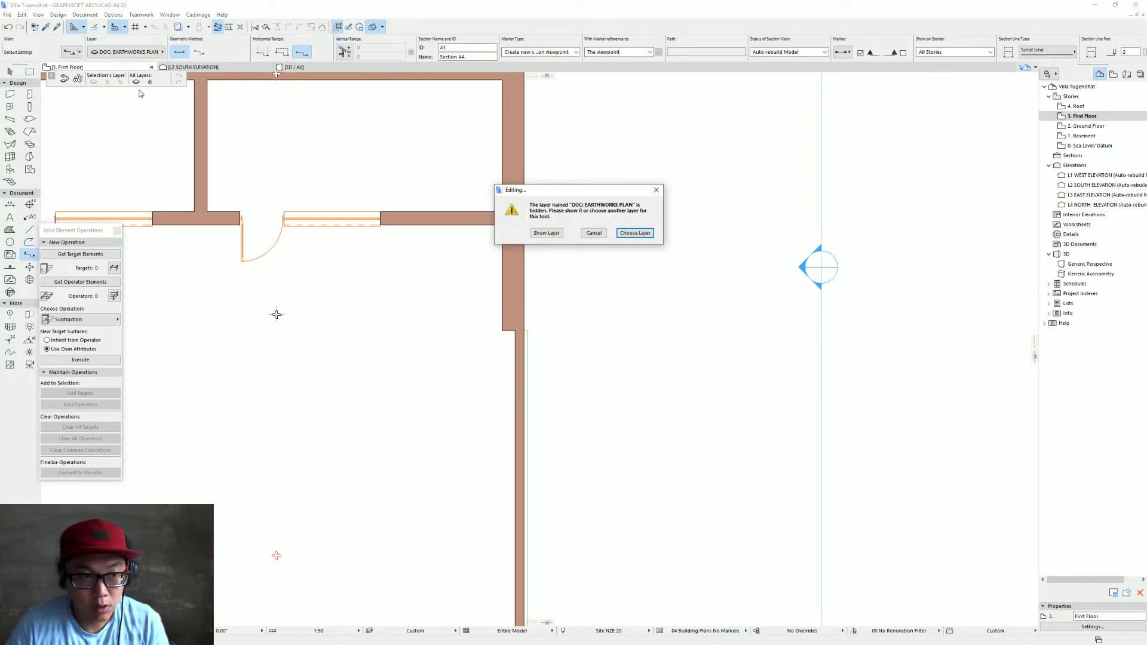
key("Escape")
left_click(141, 53)
left_click(206, 45)
Draw a short section line looking north across the east terrace parapet
left_click(496, 489)
left_click(560, 489)
left_click(561, 483)
key("Escape")
Select the new section marker at the east parapet and open its section with current settings
left_click(503, 491)
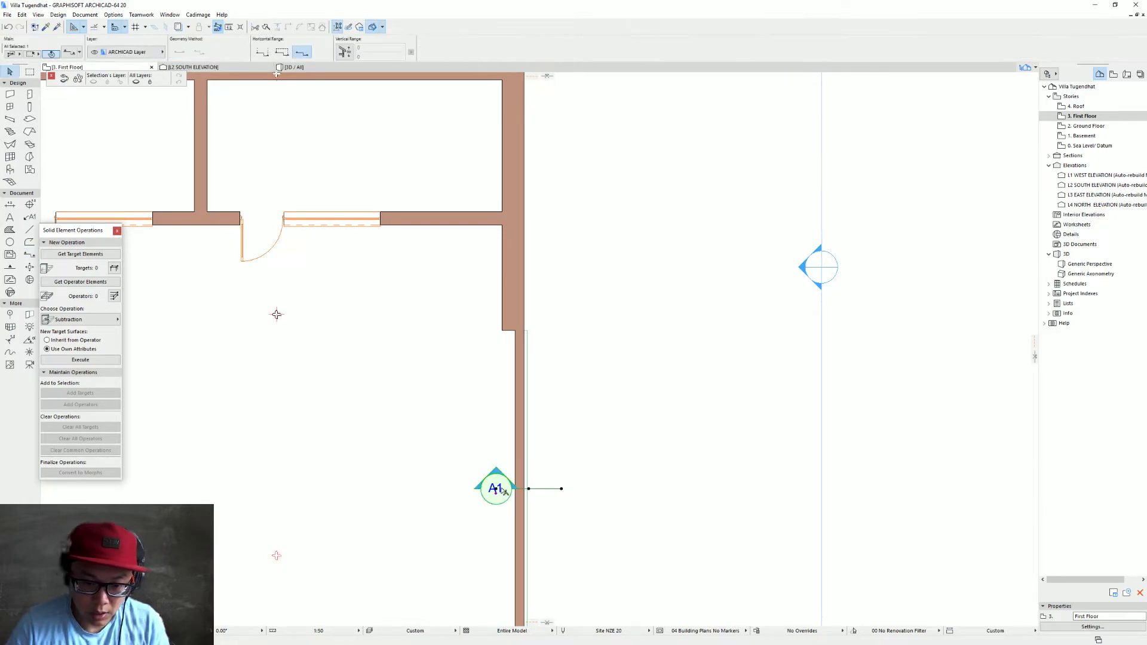
right_click(502, 279)
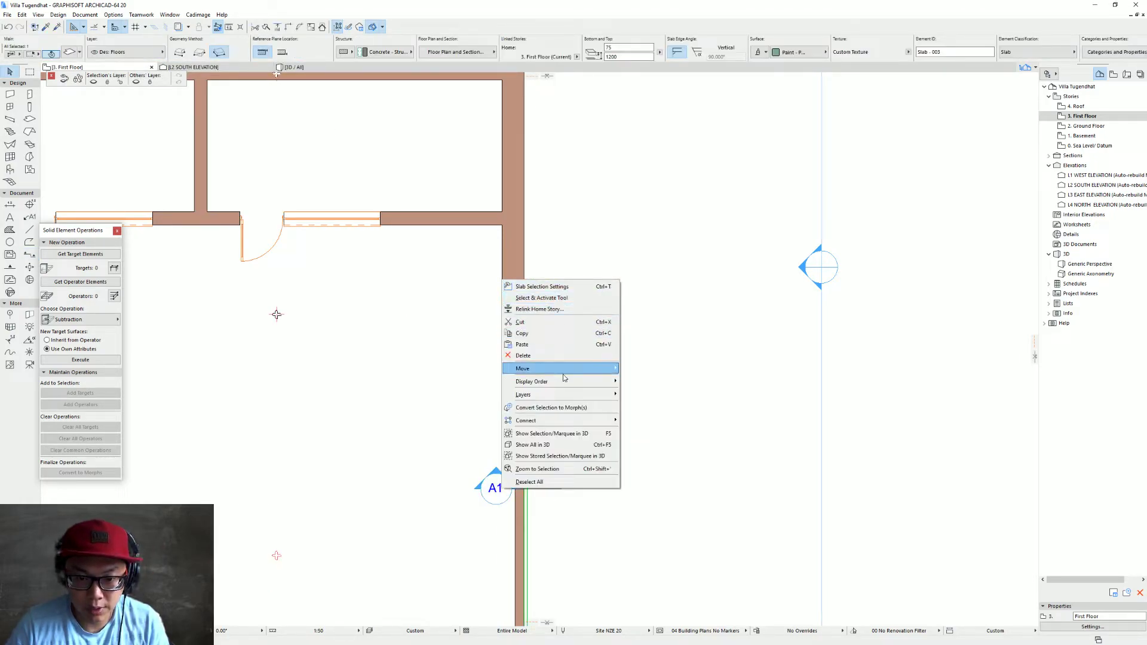
left_click(509, 484)
left_click(506, 485)
right_click(506, 486)
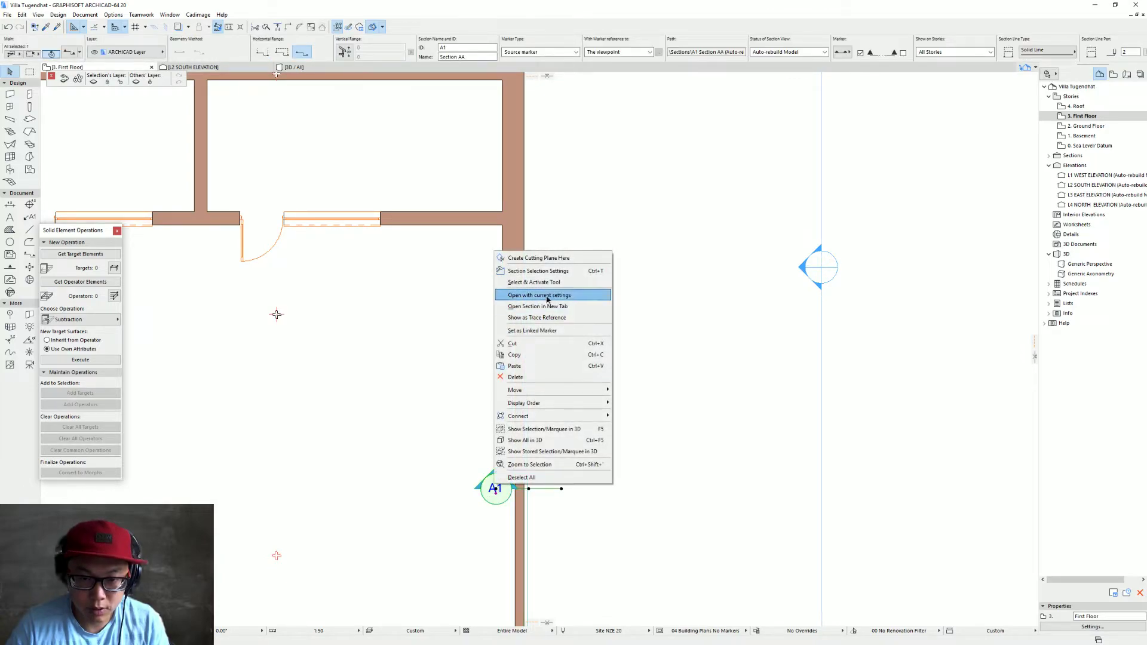
left_click(547, 297)
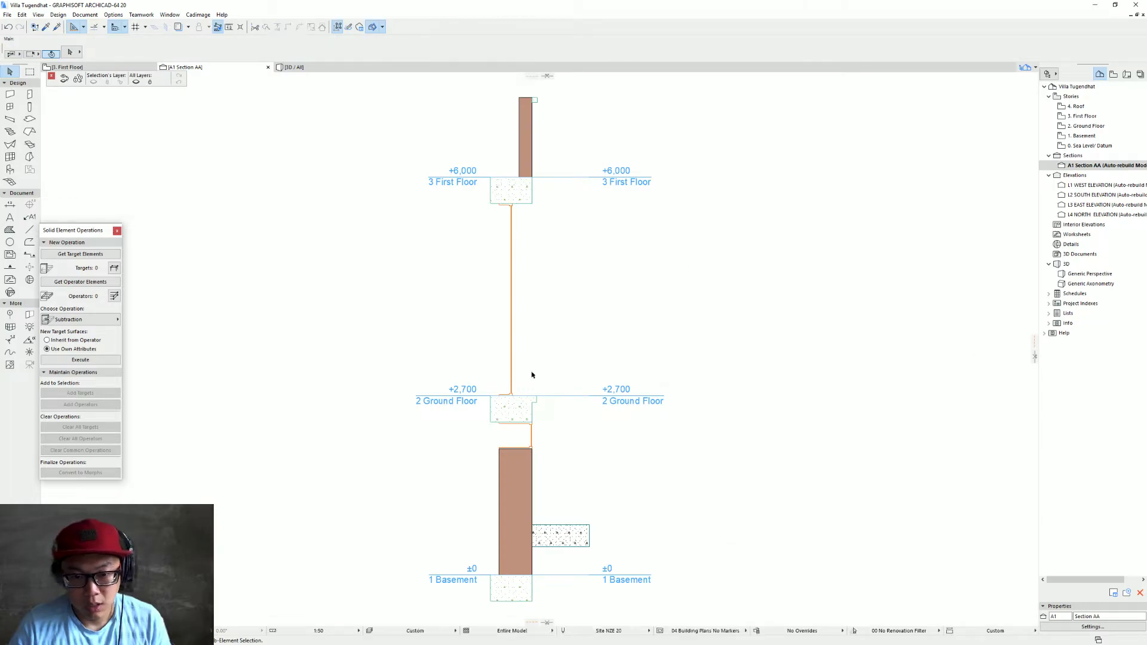
Draw a polygonal fill tracing the First Floor parapet wall together with its projecting top edge
scroll(525, 192, "up", 2)
middle_click_drag(525, 187, 520, 303)
scroll(523, 249, "up", 2)
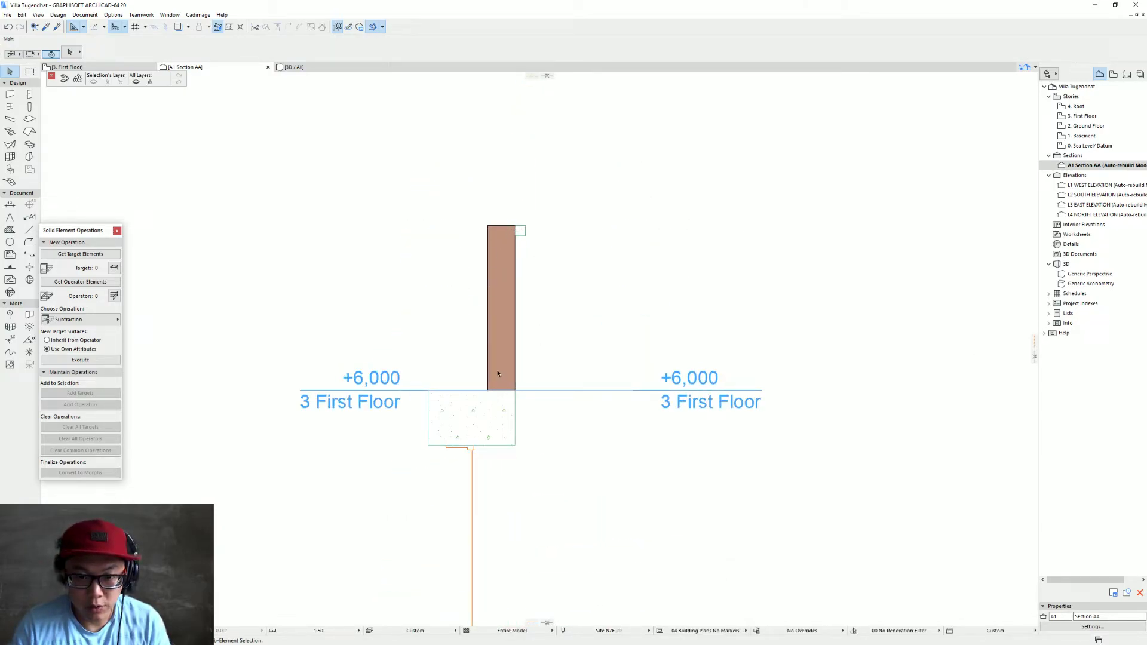
scroll(492, 361, "up", 1)
mouse_move(492, 361)
middle_mouse_down()
mouse_move(467, 356)
mouse_move(438, 395)
middle_mouse_up()
left_click(9, 229)
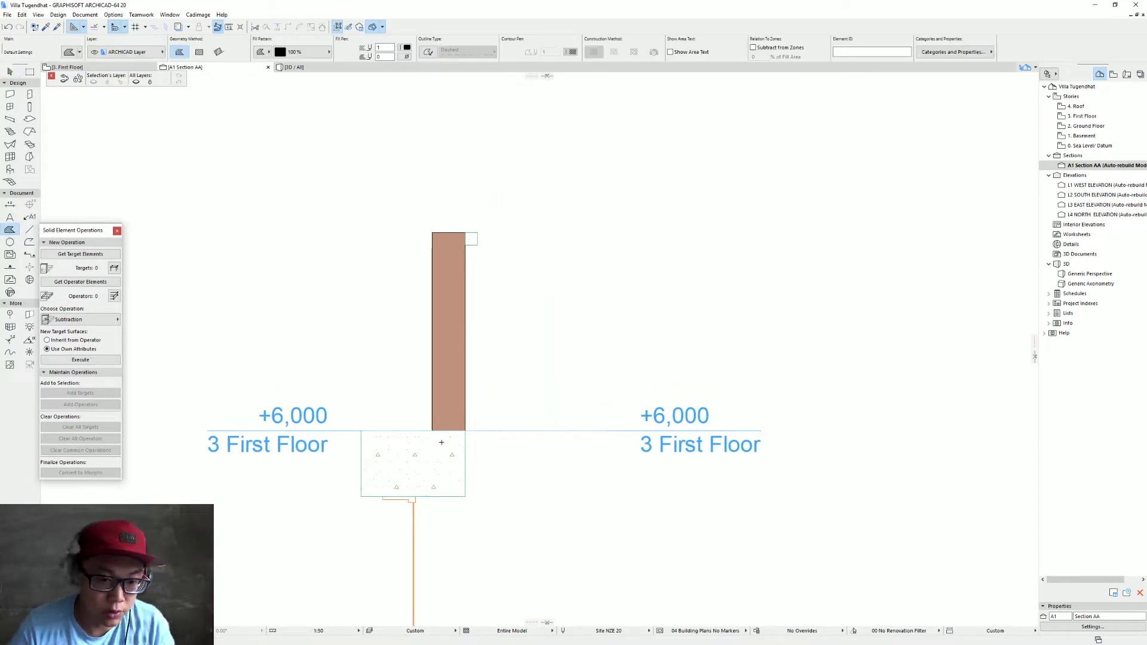
left_click(432, 431)
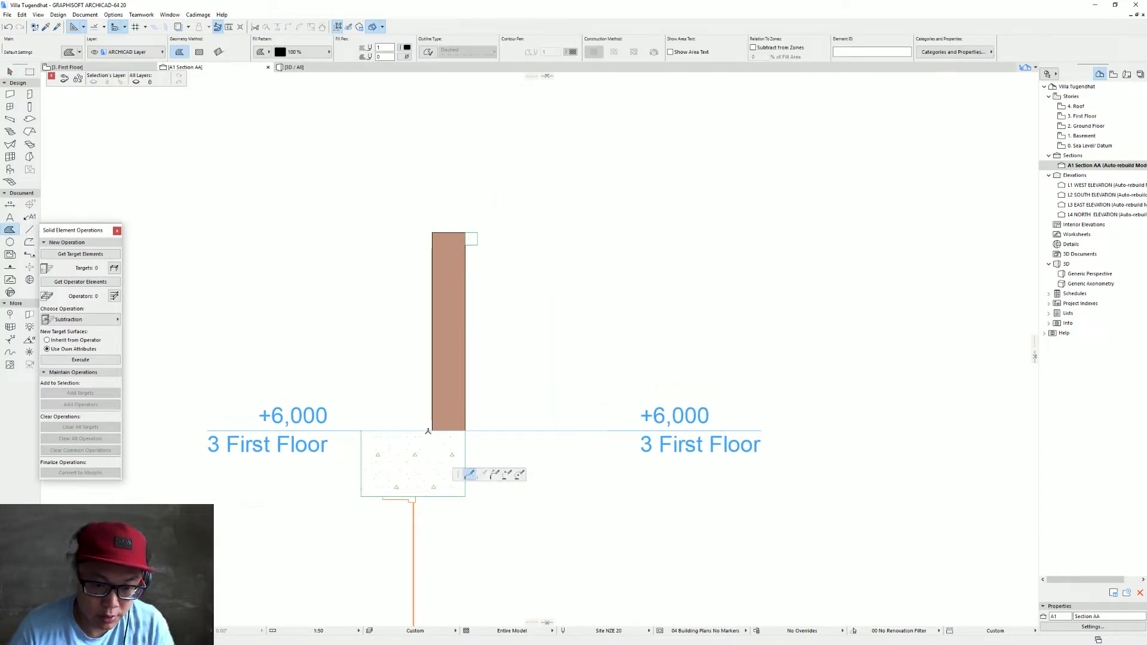
left_click(466, 431)
left_click(465, 245)
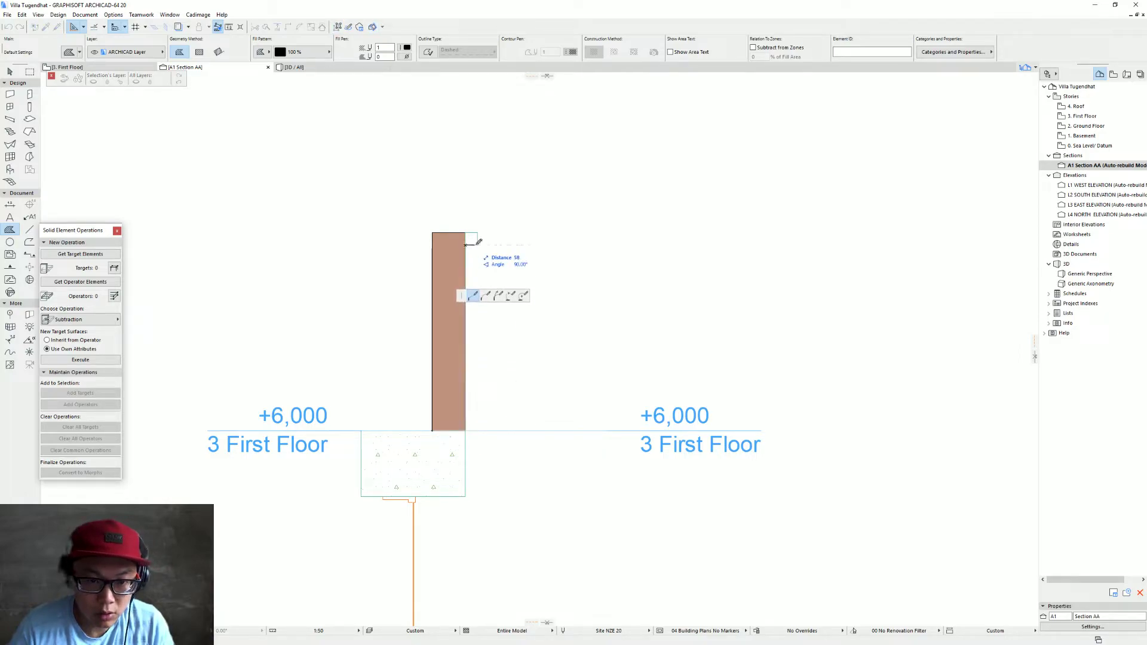
left_click(432, 233)
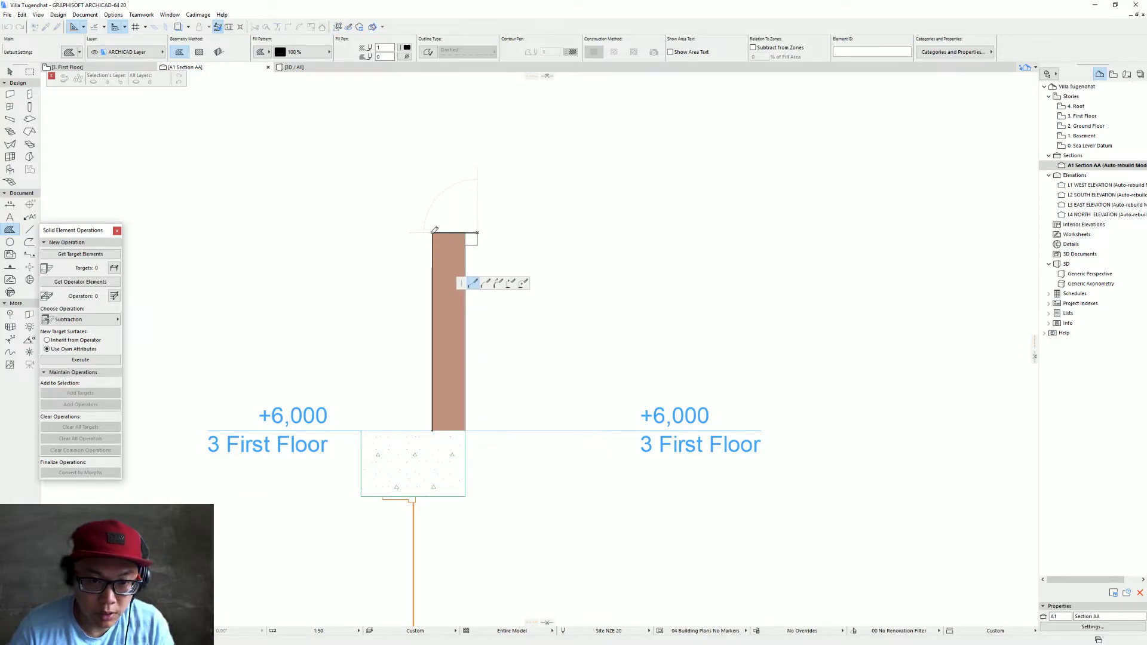
left_click(432, 431)
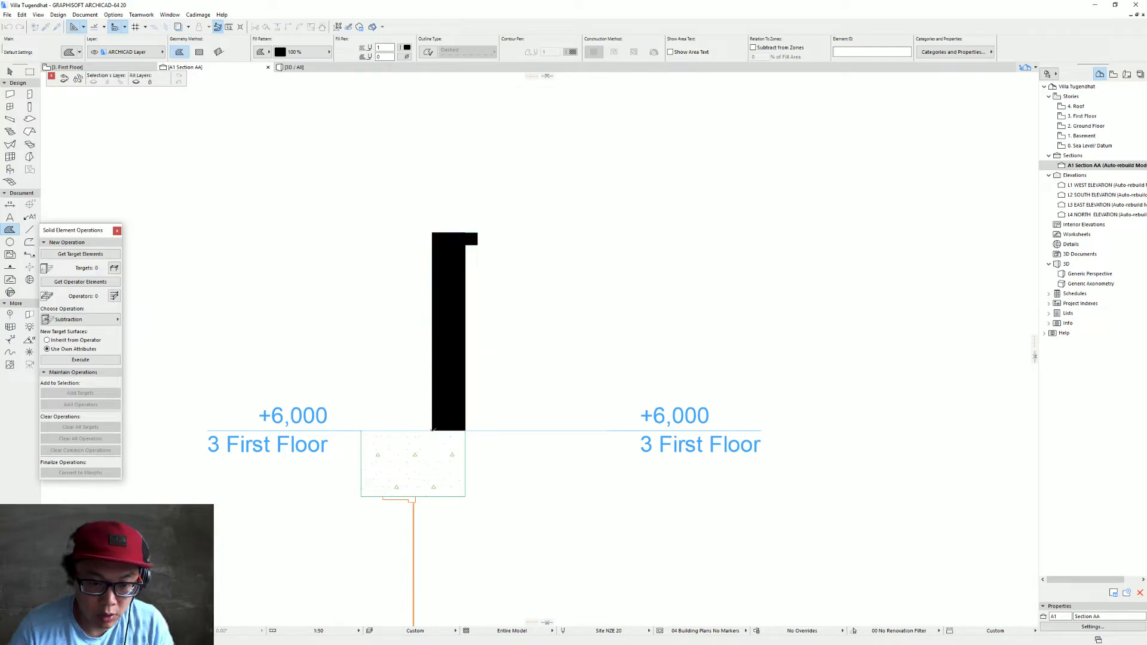
key("Escape")
Move the parapet fill horizontally clear of the wall and cut it from the section
left_click(452, 289)
scroll(477, 240, "up", 3)
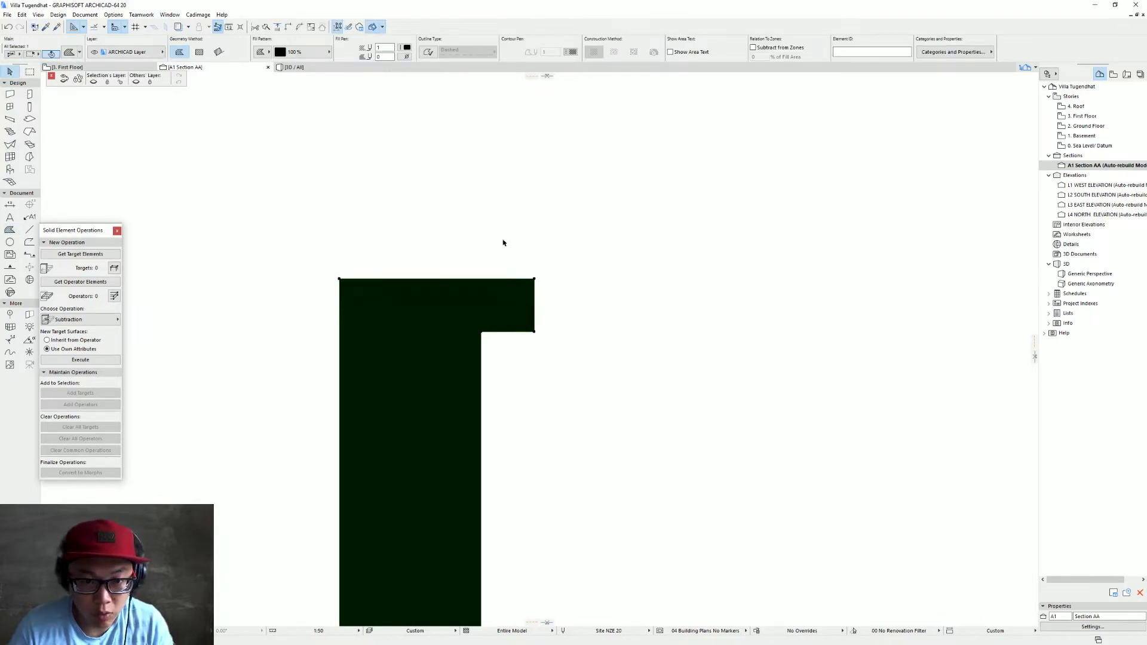
scroll(525, 338, "down", 5)
key("ctrl+d")
left_click(505, 439)
left_click(694, 439)
middle_click_drag(771, 437, 654, 379)
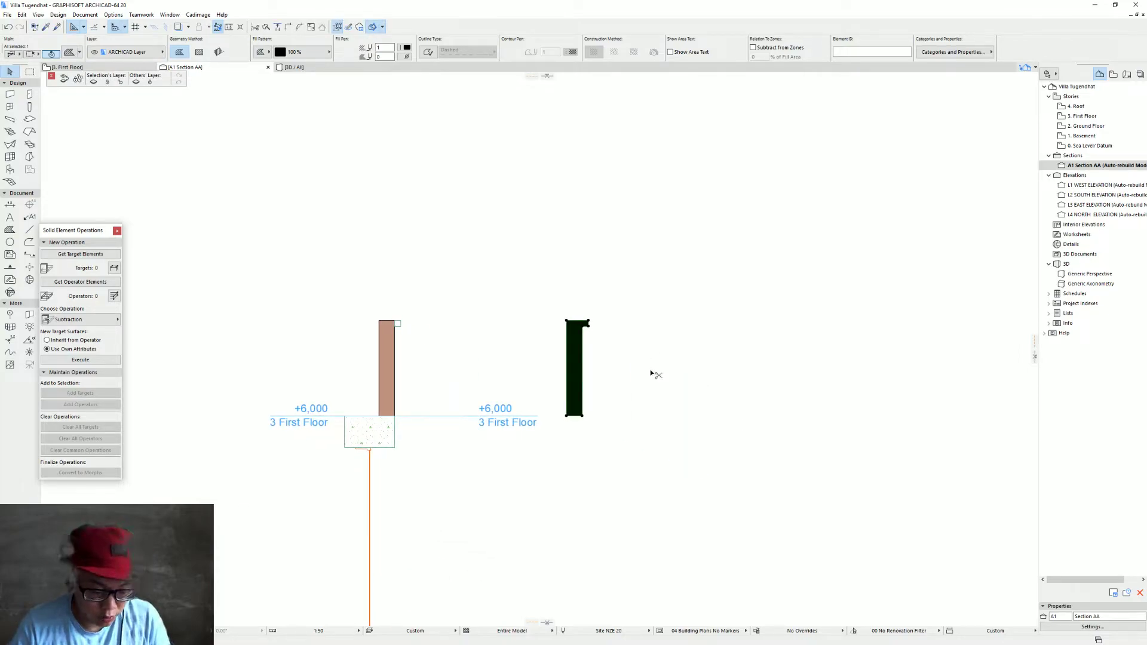
key("Delete")
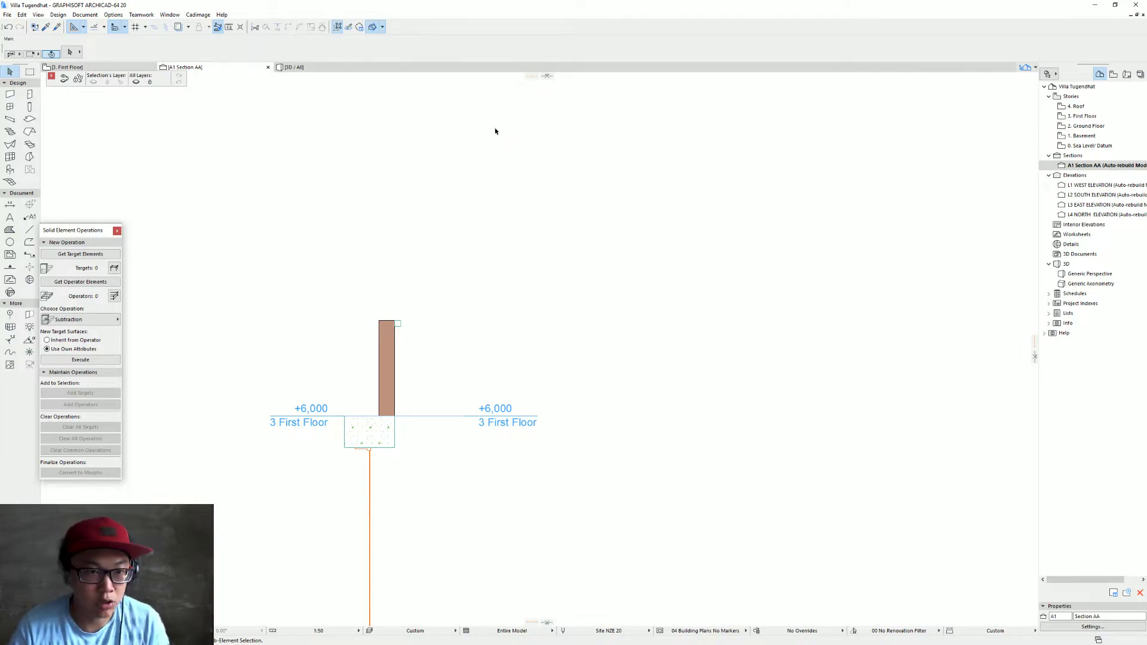
Open the Profile Manager and add a new profile named Solid Balustrade
left_click(112, 15)
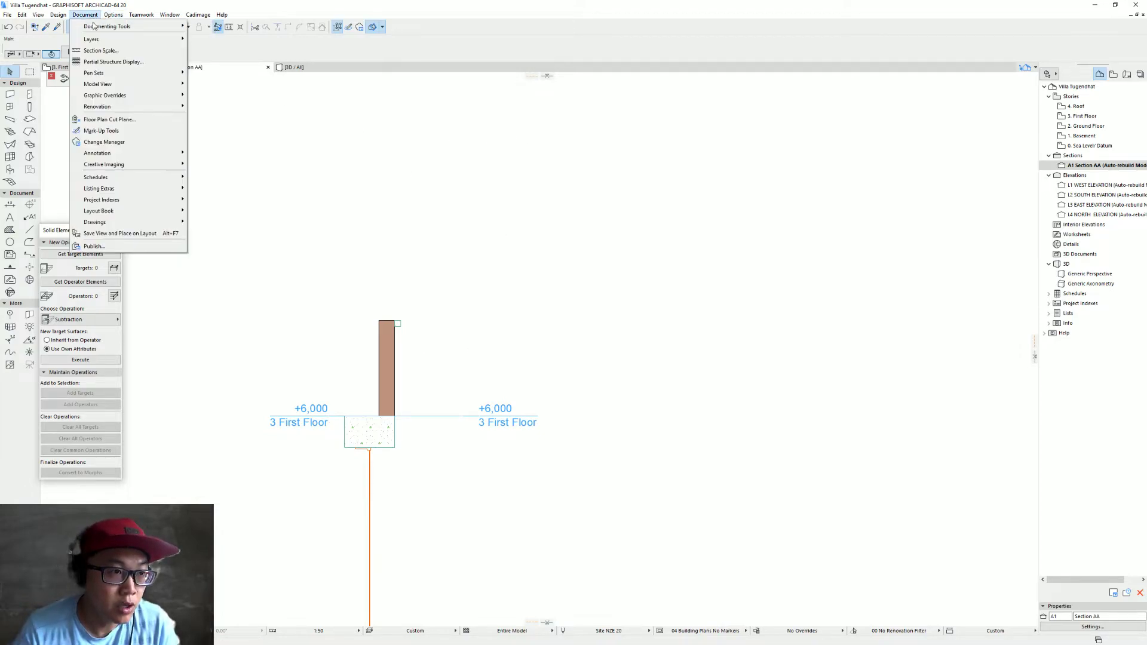
mouse_move(115, 25)
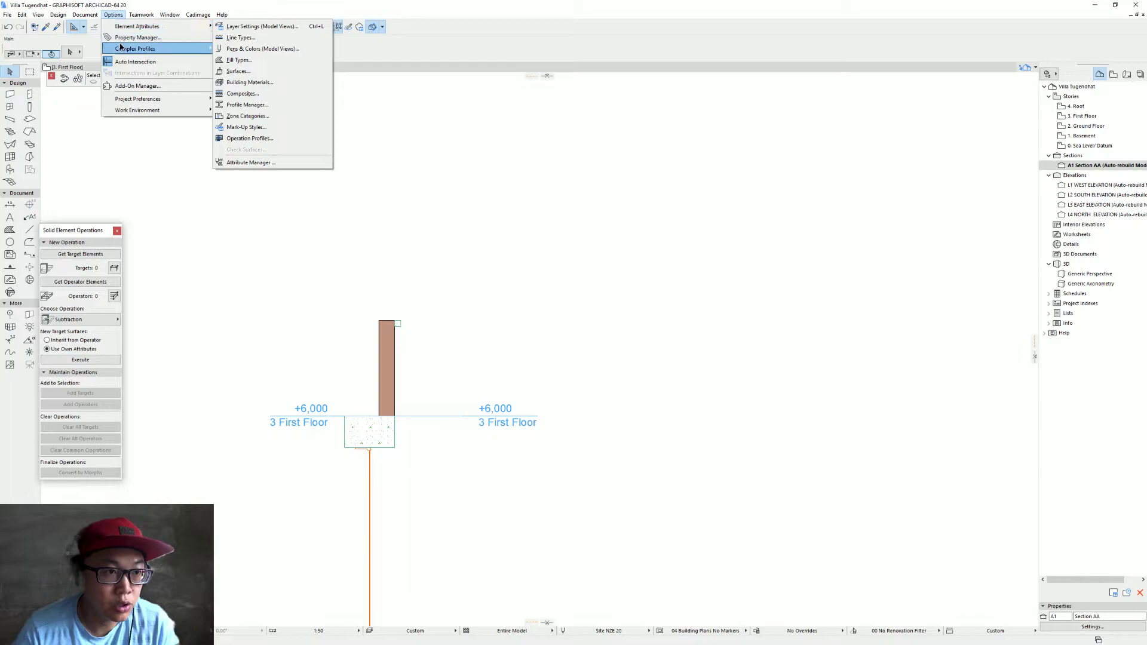
mouse_move(119, 53)
left_click(247, 49)
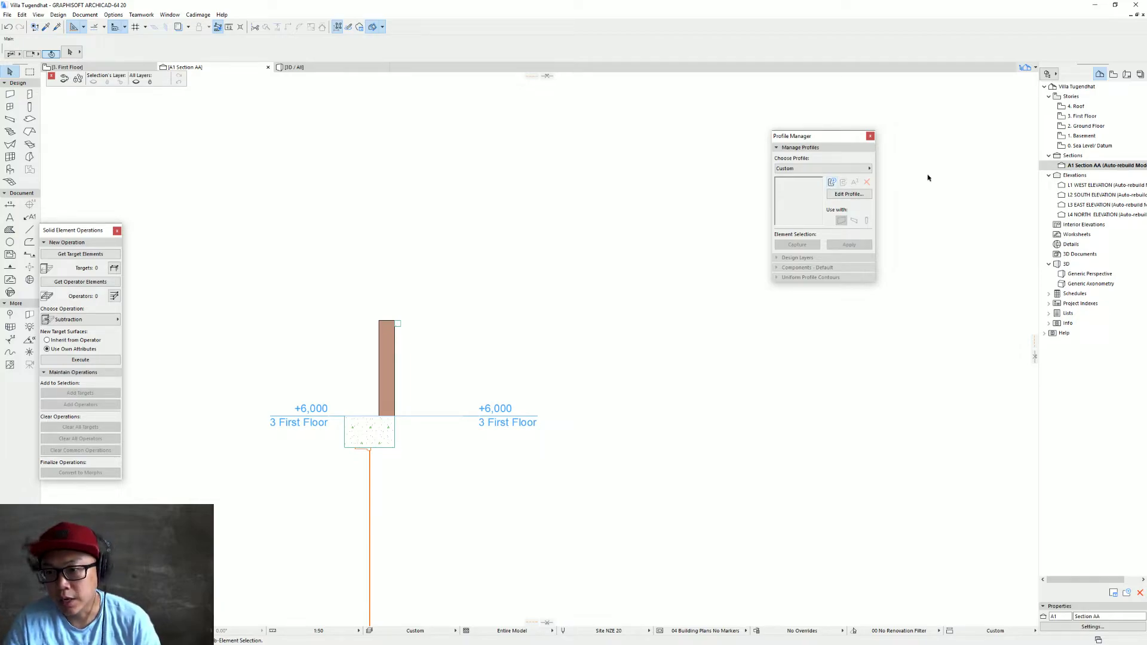
left_click(831, 182)
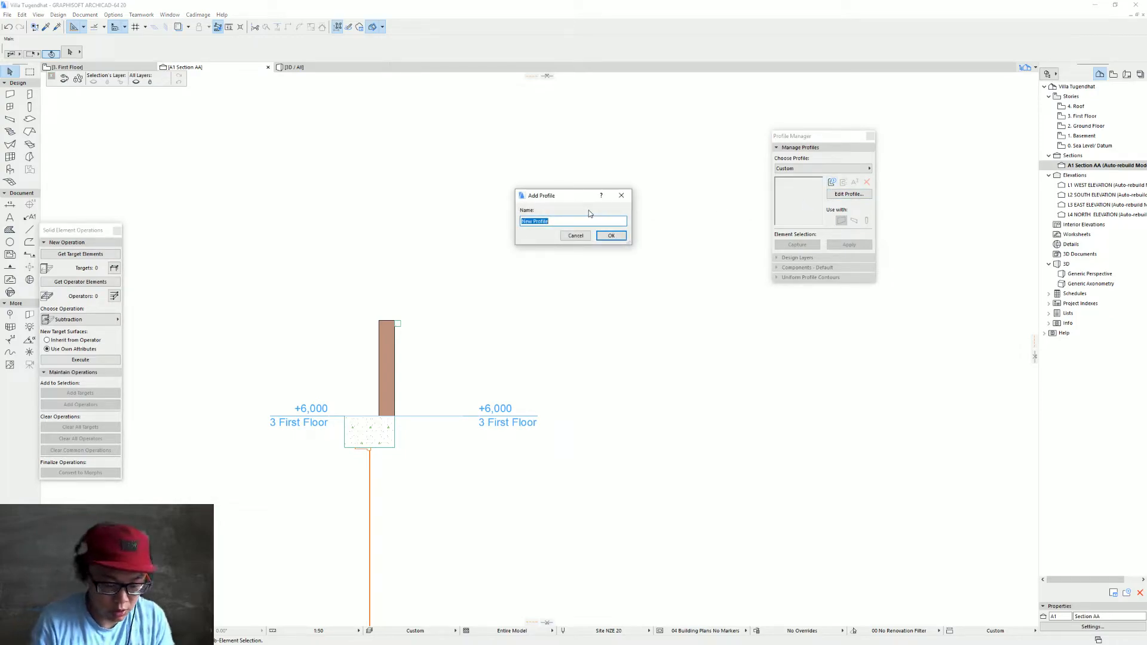
type("B")
key("BackSpace")
type("strad")
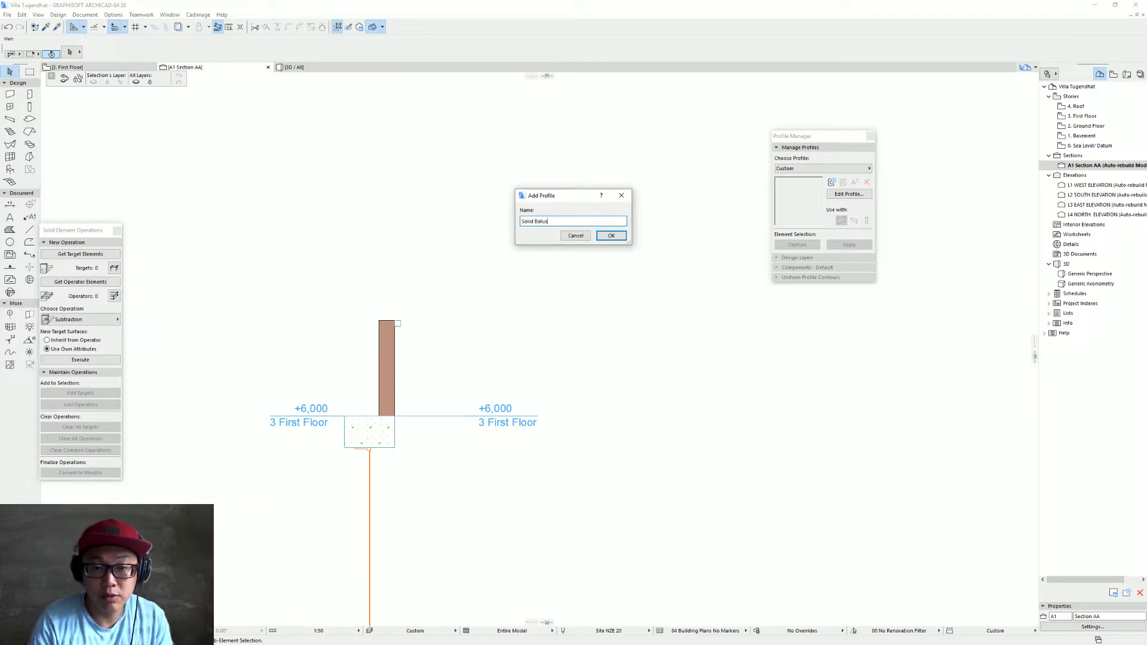
type("e")
key("Return")
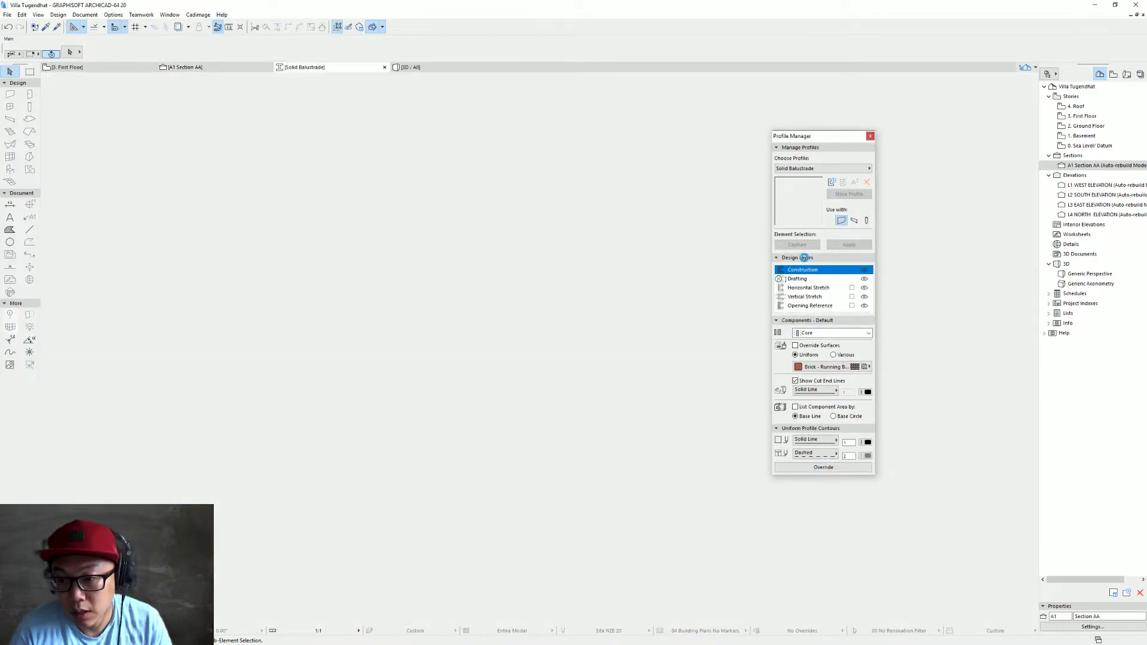
Paste the parapet fill at the center of the current view in the profile editor, keeping the current zoom, and select it
key("ctrl+v")
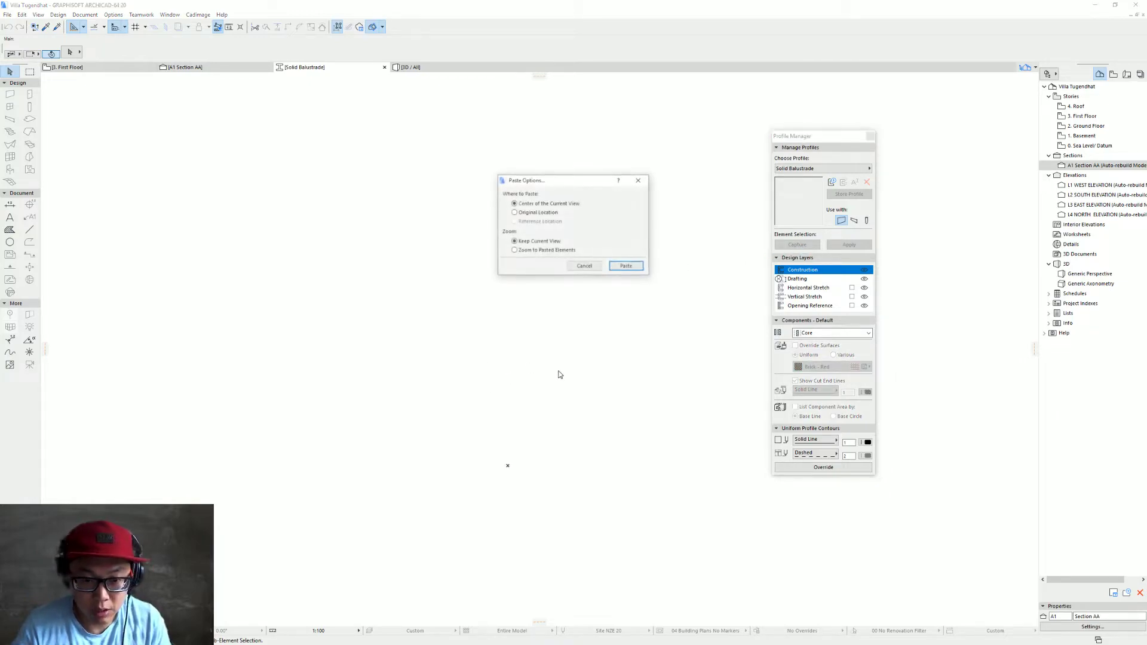
left_click(626, 267)
left_click(637, 362)
key("ctrl+a")
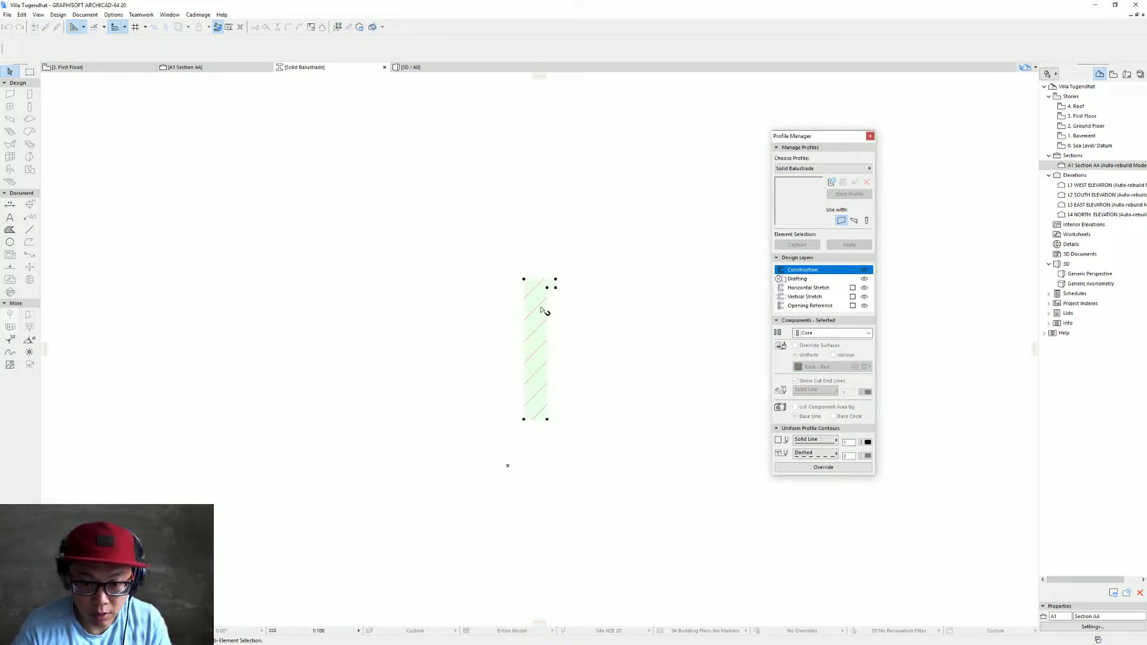
Set the profile fill's building material to GENERIC - STRUCTURAL and show its contour as a Solid Line
left_click(429, 53)
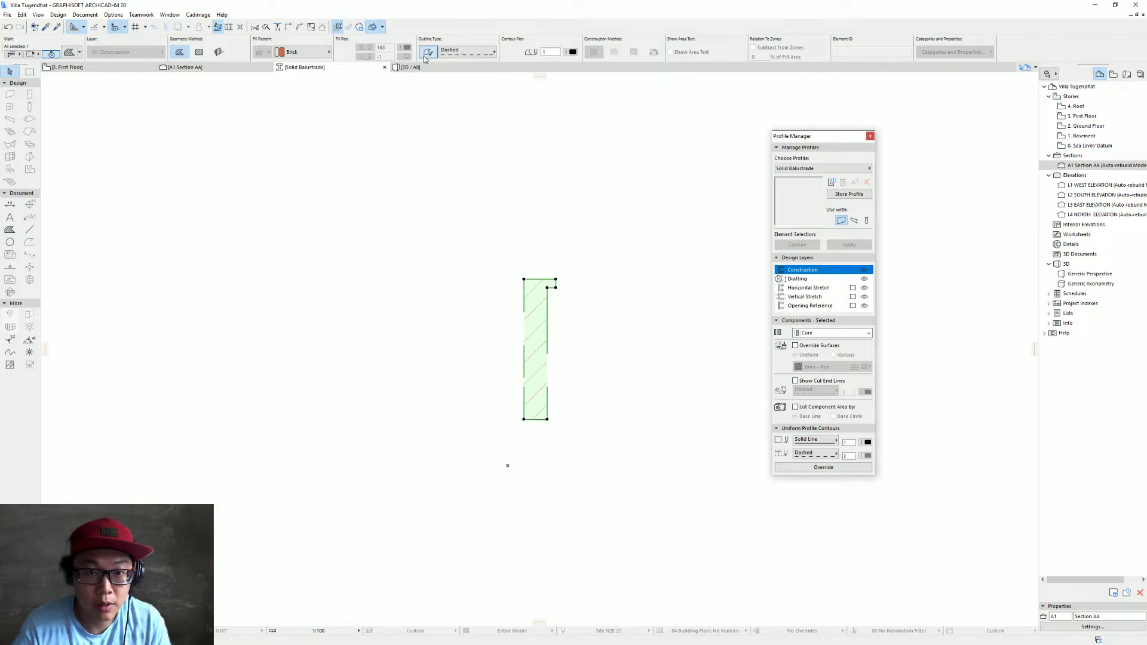
left_click(311, 52)
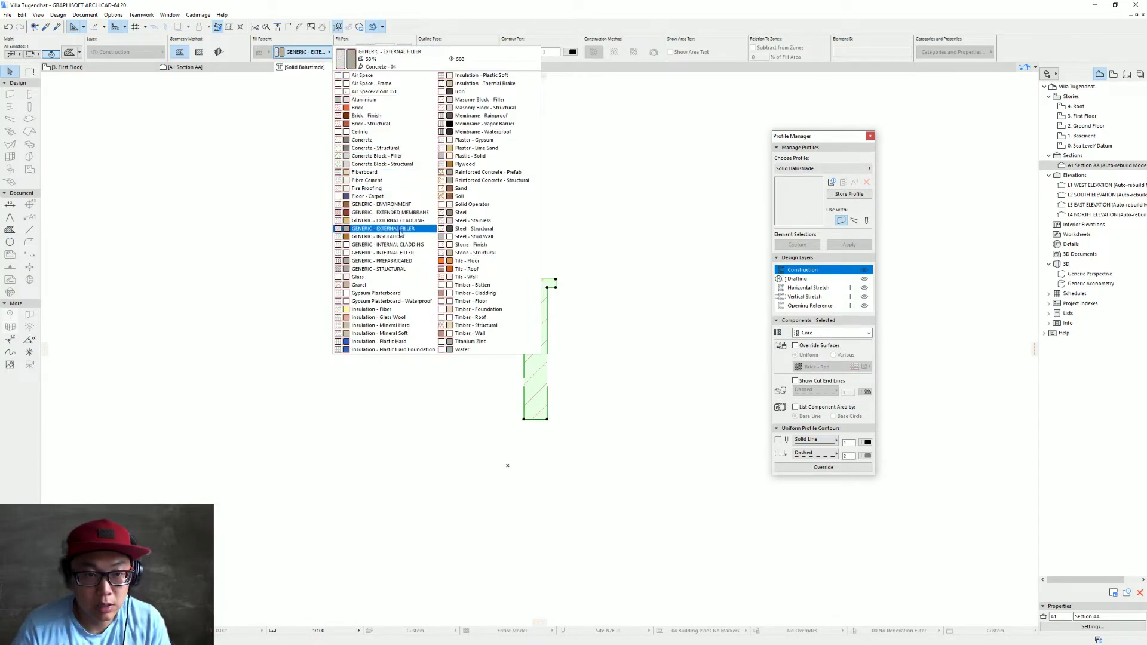
left_click(412, 270)
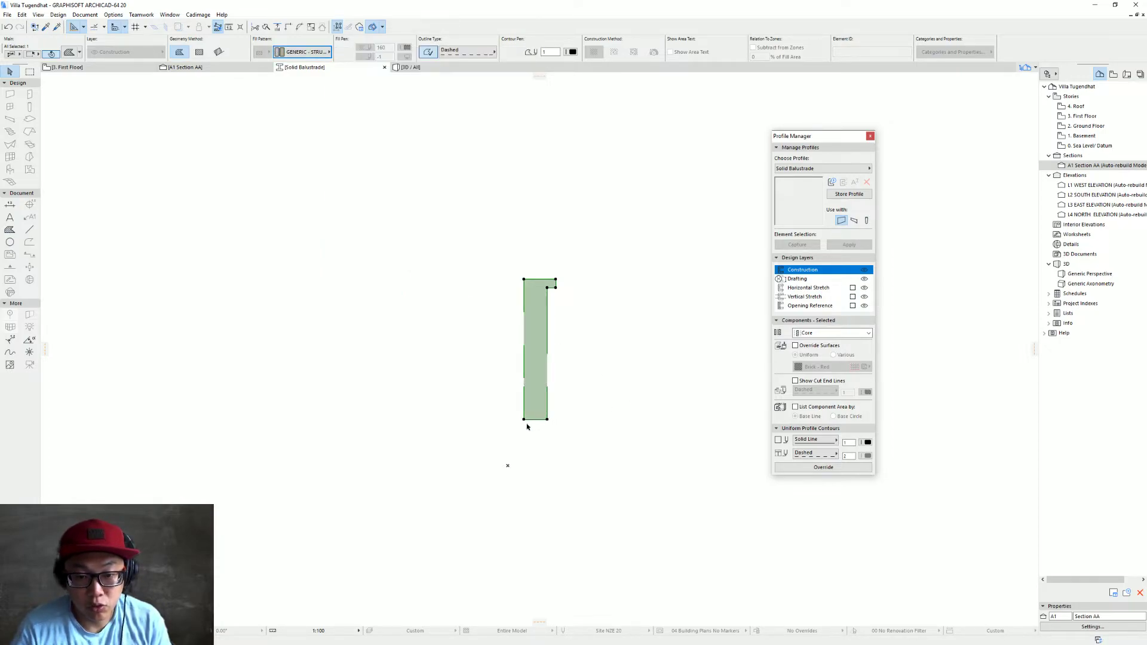
left_click(467, 51)
left_click(565, 27)
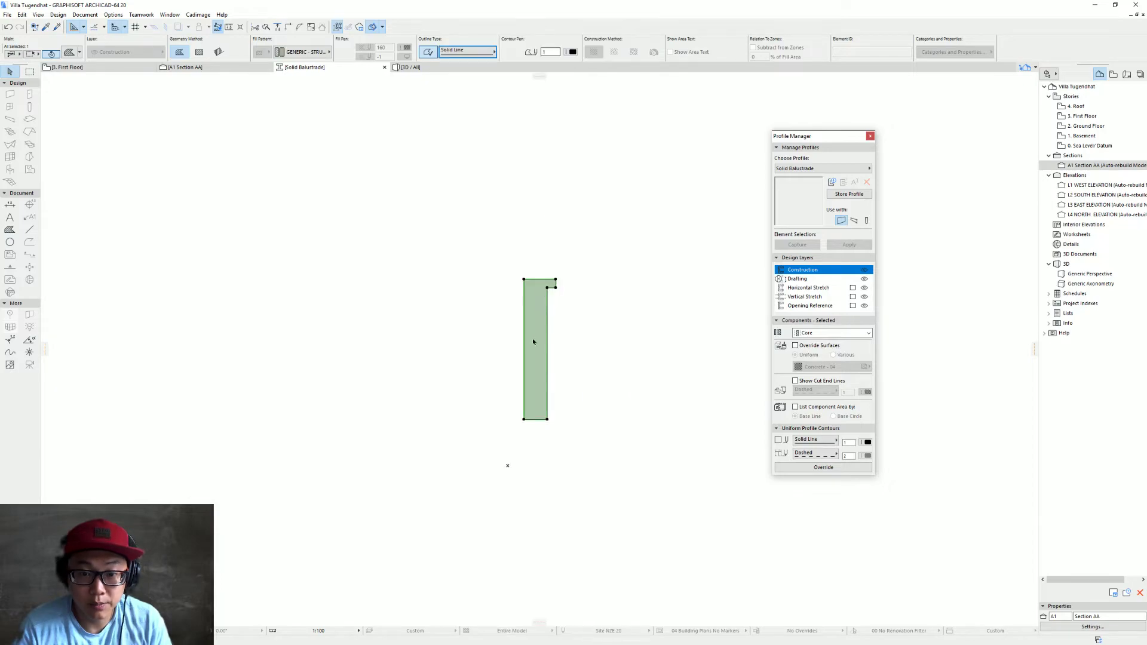
Move the profile so its outer bottom corner sits on the origin and store it for use with walls
left_click_drag(520, 420, 507, 467)
left_click(648, 451)
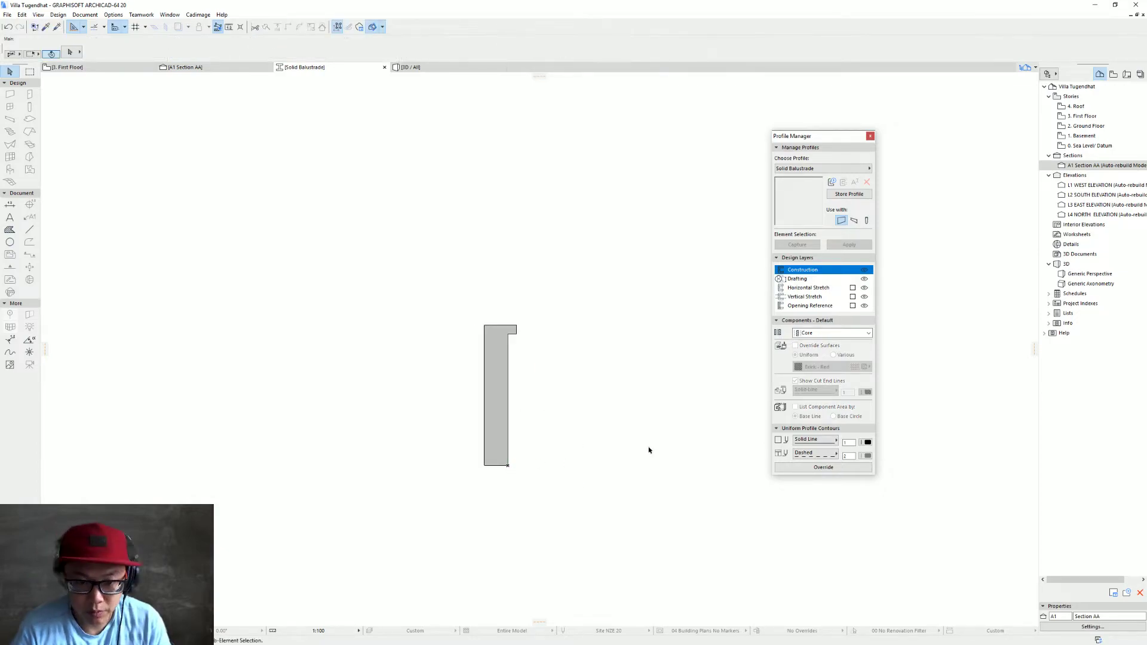
left_click(840, 221)
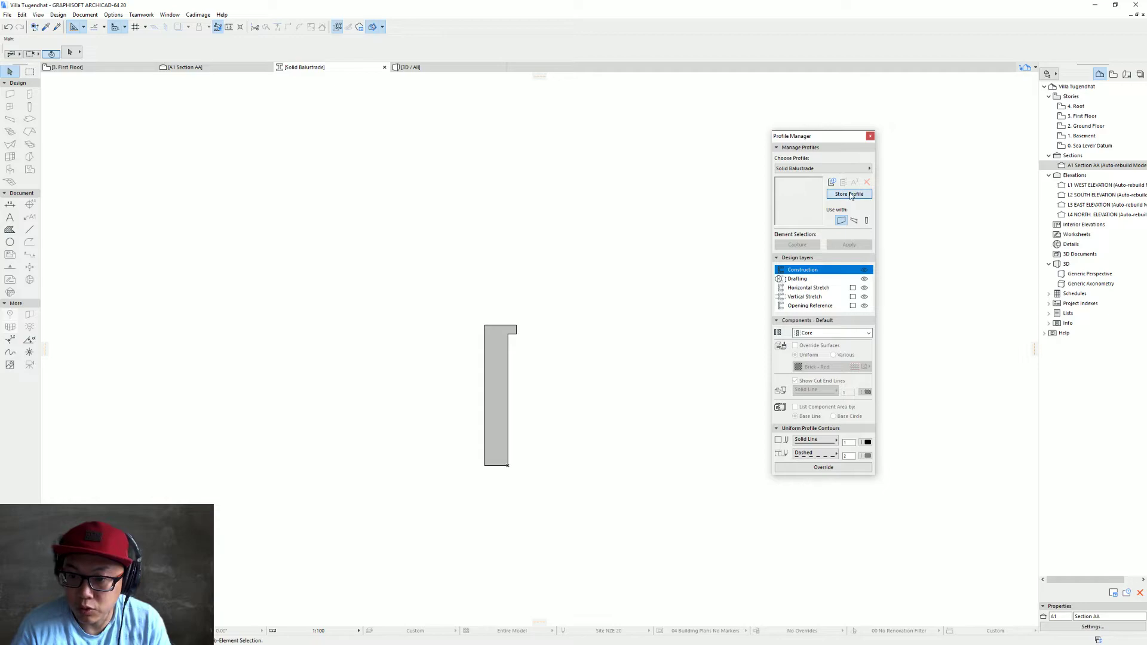
left_click(848, 193)
middle_click_drag(591, 344, 546, 346)
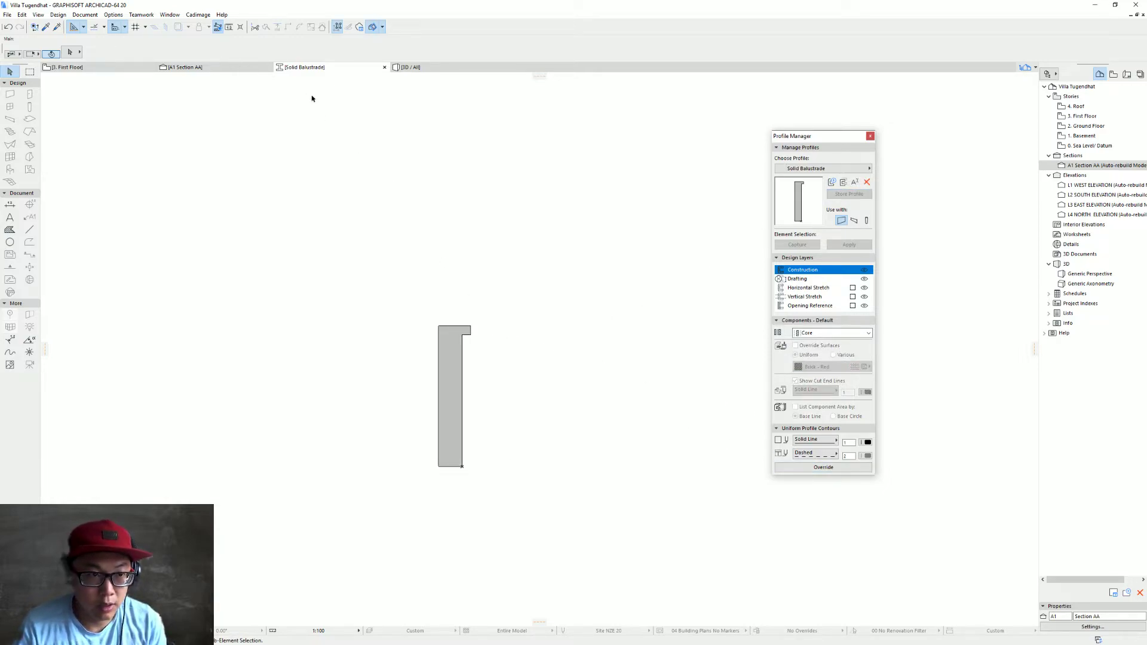
Return to the First Floor plan and delete the A1 section marker together with its viewpoint
left_click(84, 70)
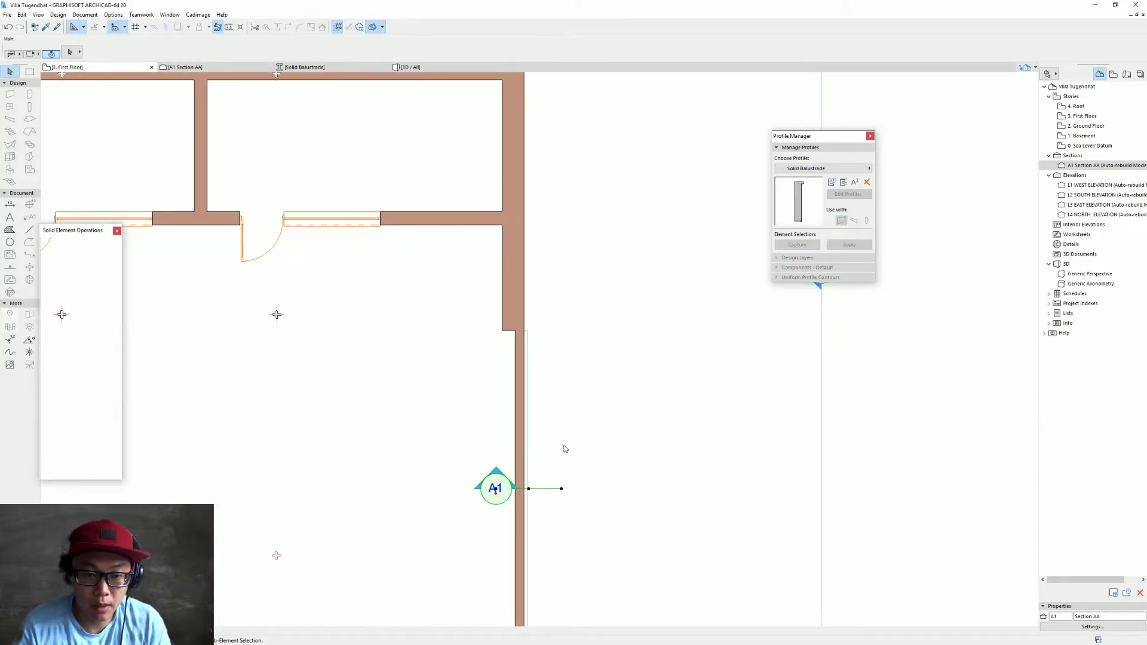
scroll(532, 342, "down", 3)
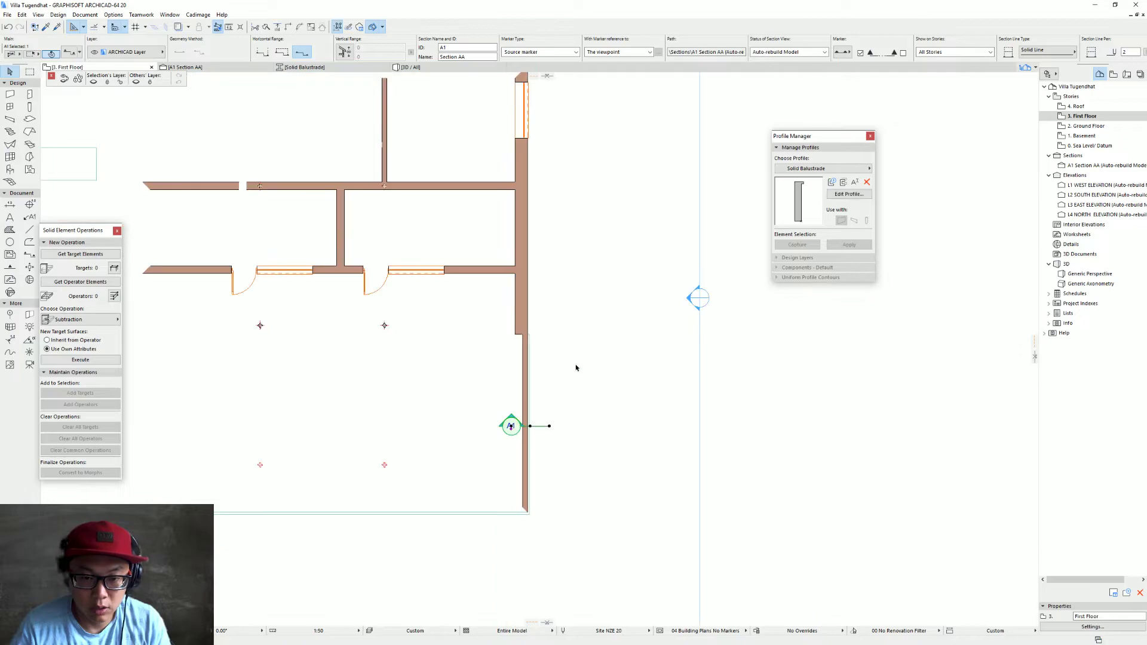
key("Delete")
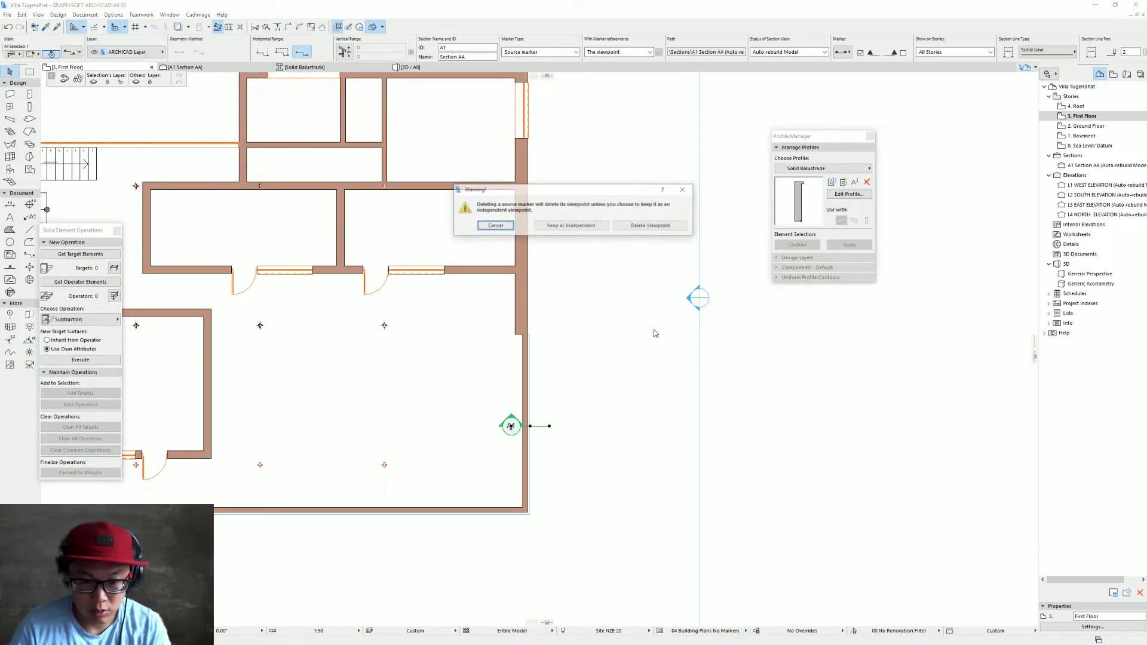
left_click(640, 246)
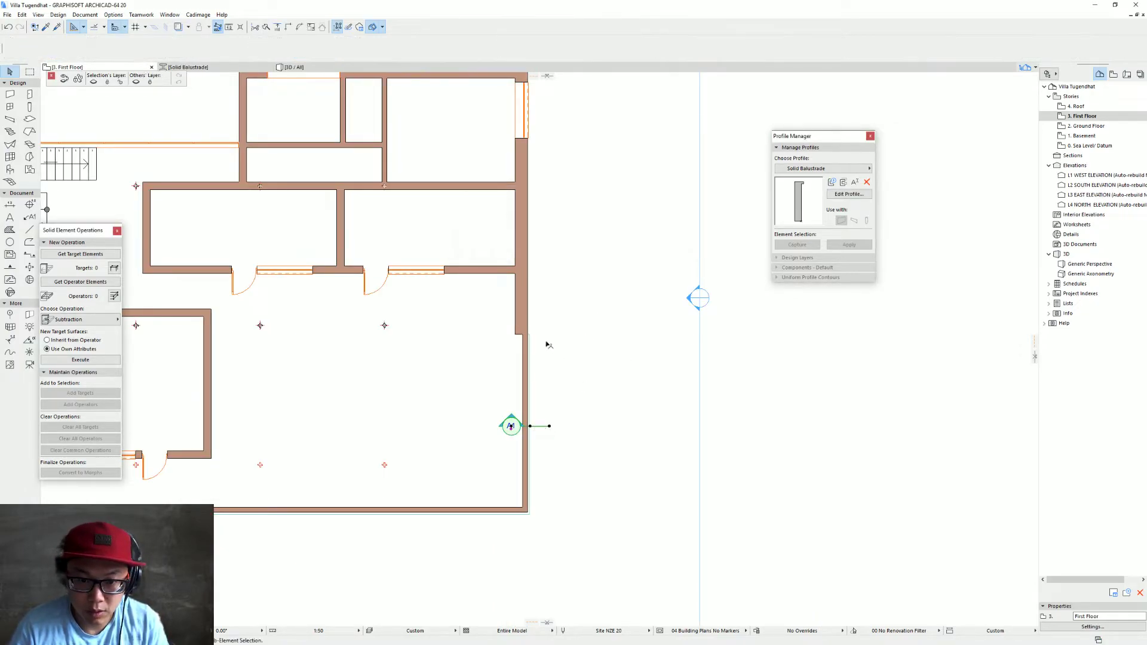
Open the 3D view and delete the thin capping slab along the top of the First Floor terrace parapet
key("F3")
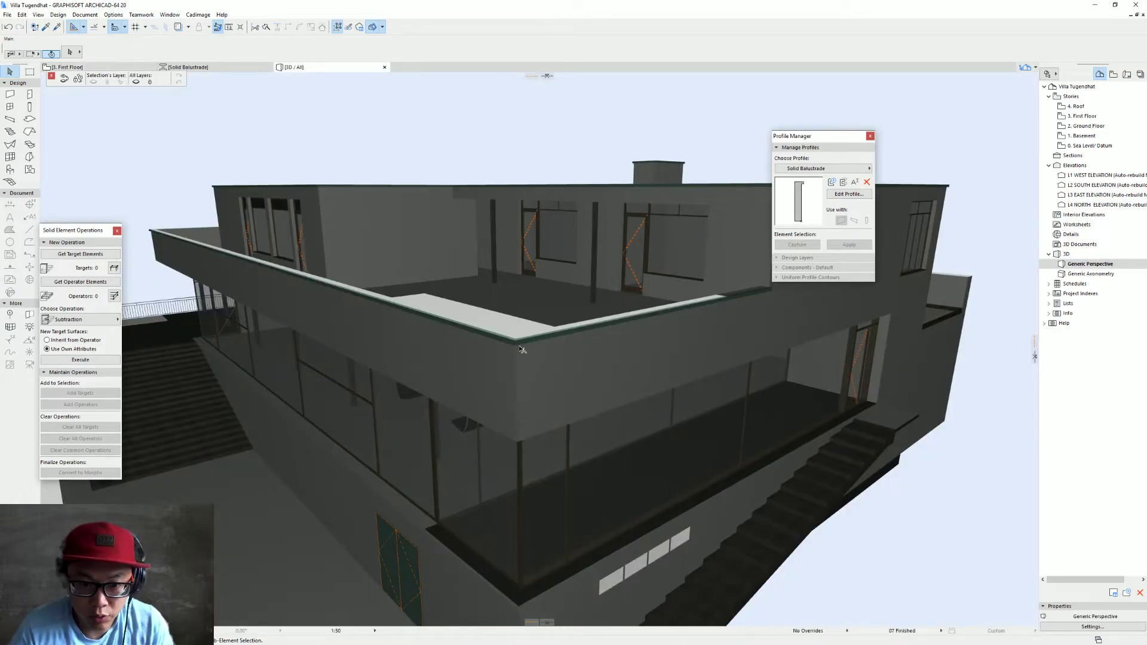
left_click(518, 345)
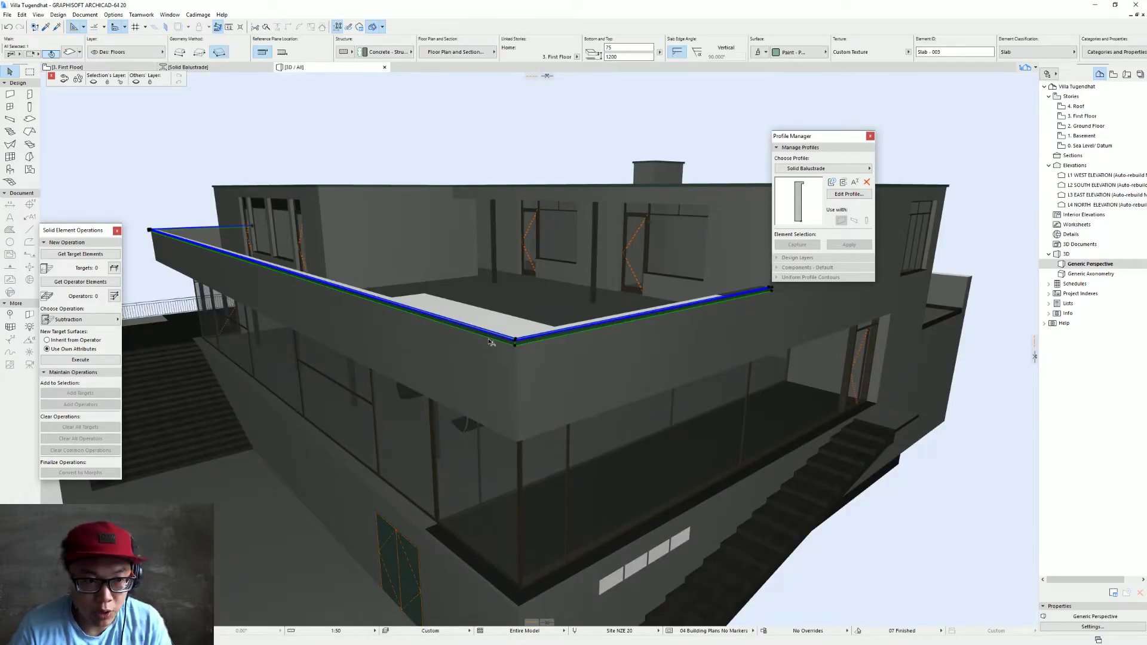
mouse_move(491, 373)
middle_mouse_down("shift")
mouse_move(455, 390)
mouse_move(483, 366)
middle_mouse_up("shift")
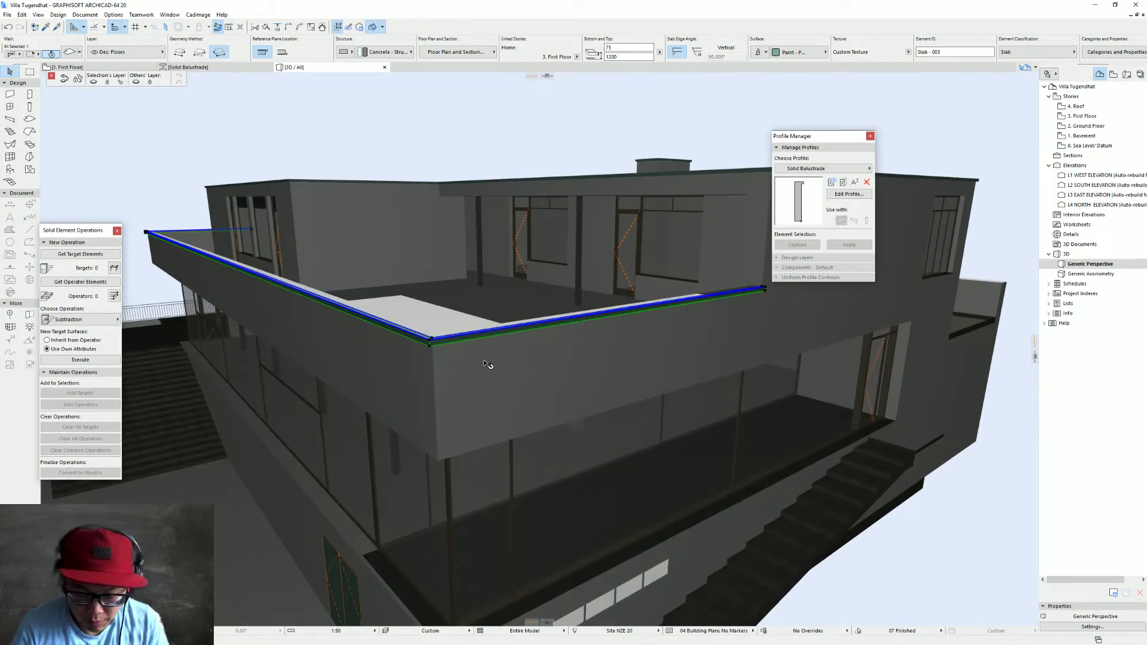
key("Escape")
Change the three terrace parapet walls to the Complex Profile structure using the Solid Balustrade profile
left_click(508, 355)
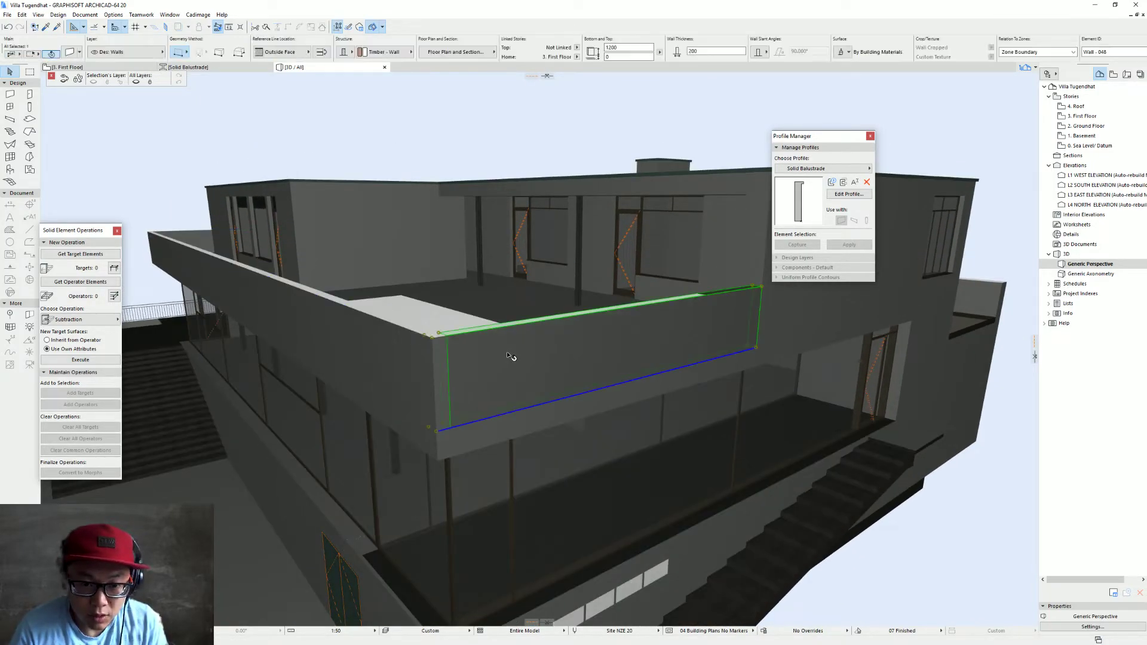
left_click(200, 239, "shift")
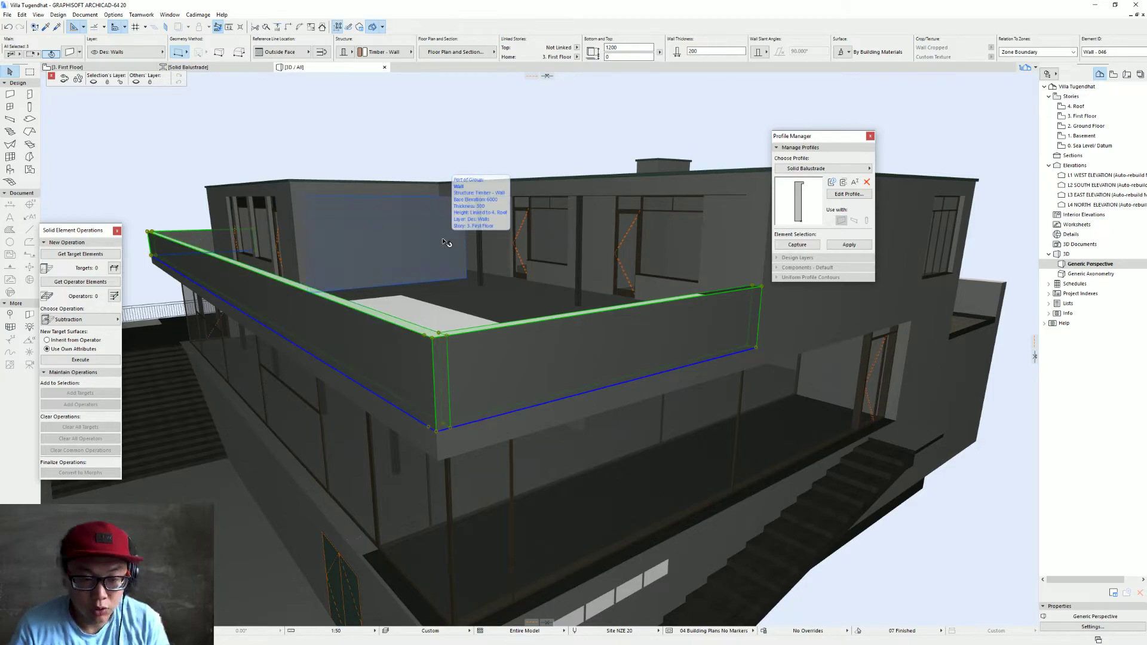
key("ctrl+t")
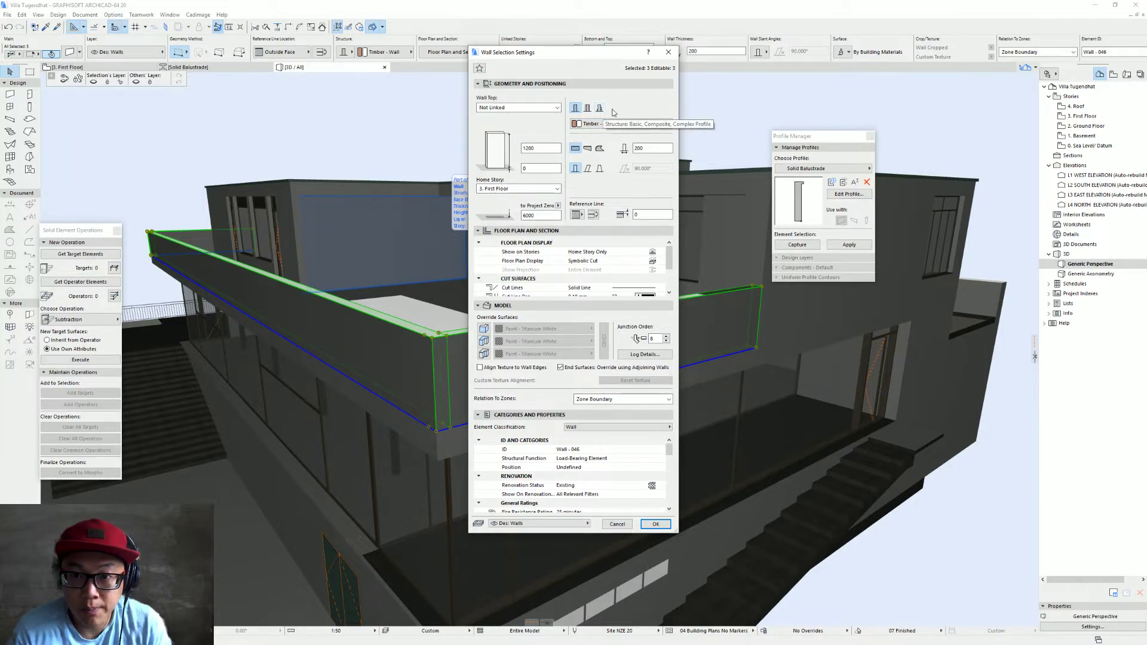
left_click(600, 108)
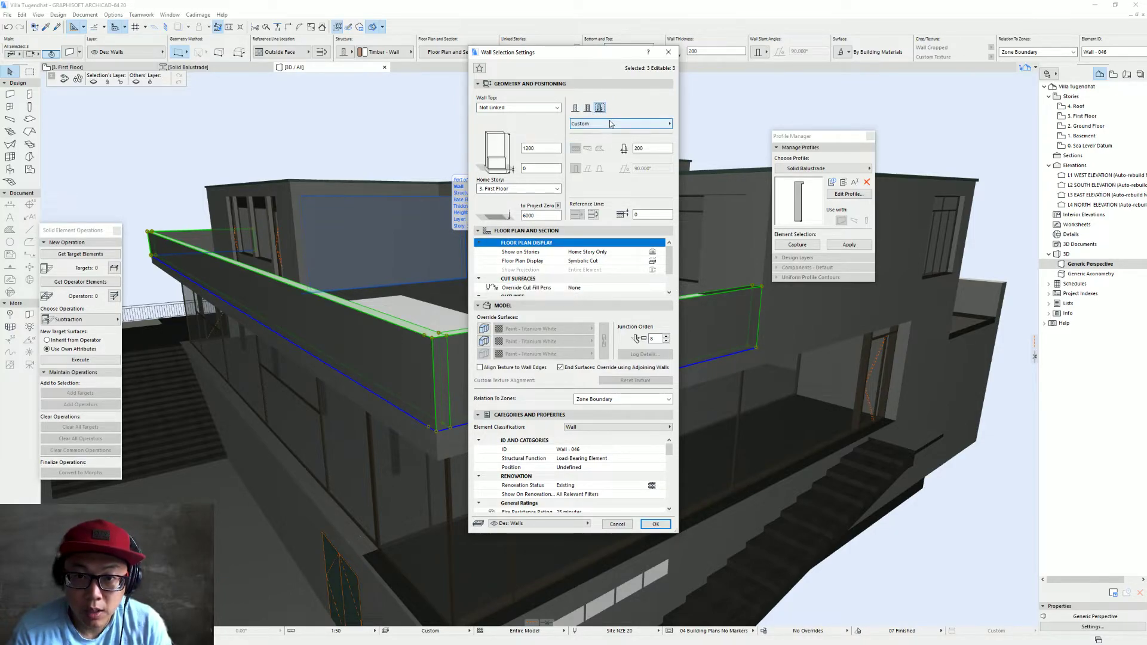
left_click(610, 123)
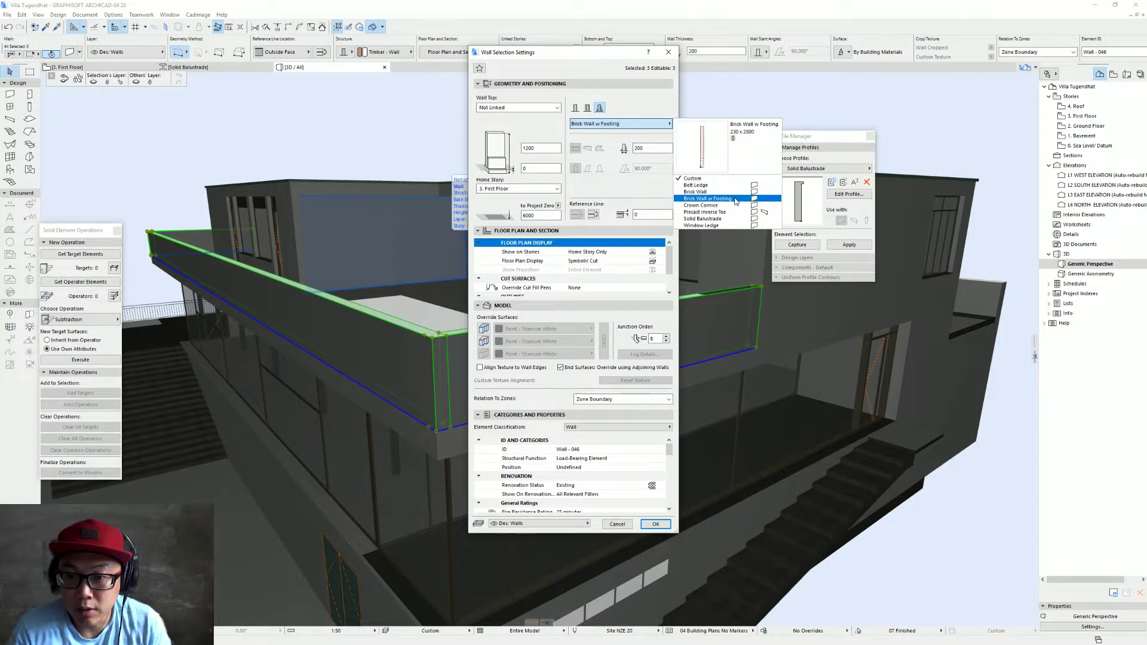
left_click(735, 218)
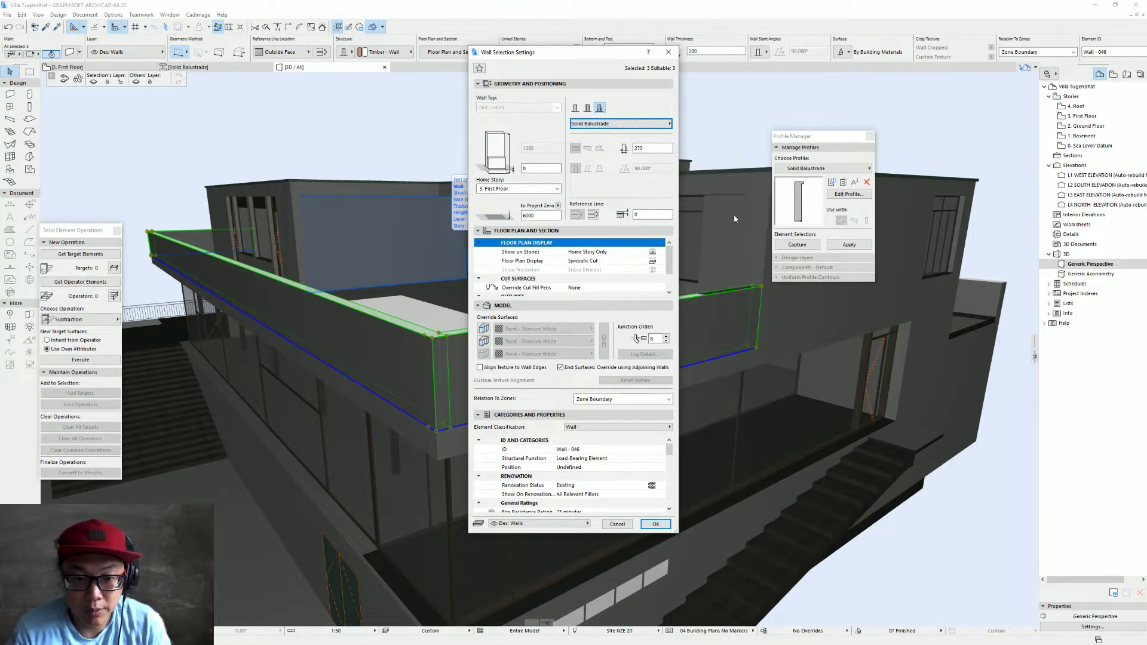
left_click(655, 524)
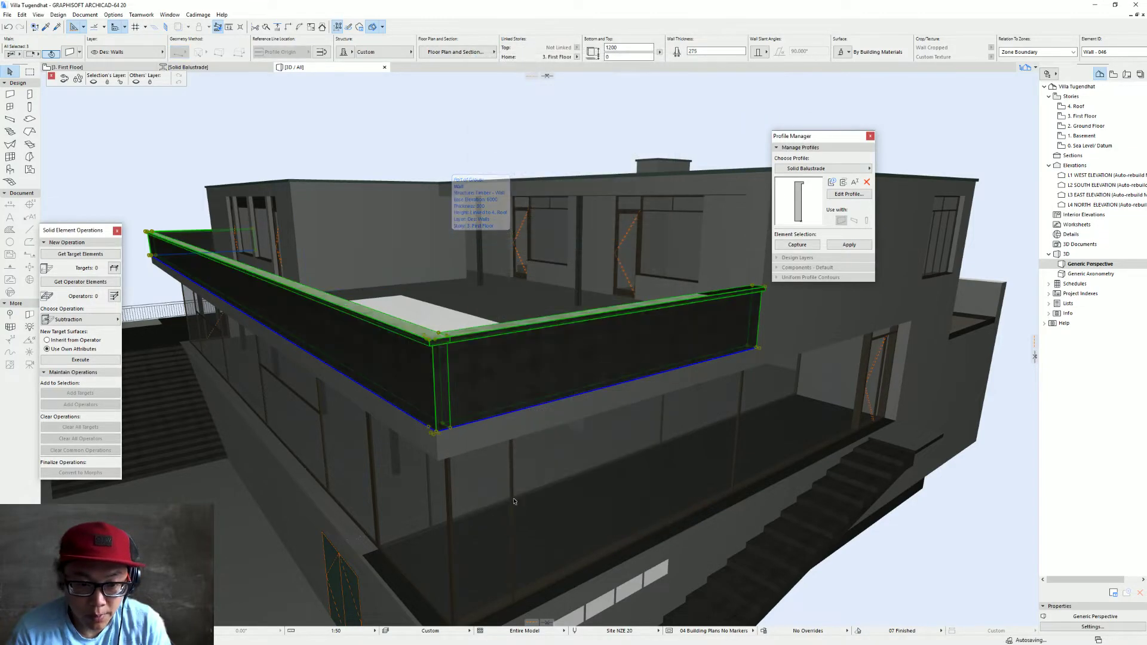
key("Escape")
Override two surfaces of all three Solid Balustrade parapet walls with Paint - Titanium White
scroll(390, 342, "up", 3)
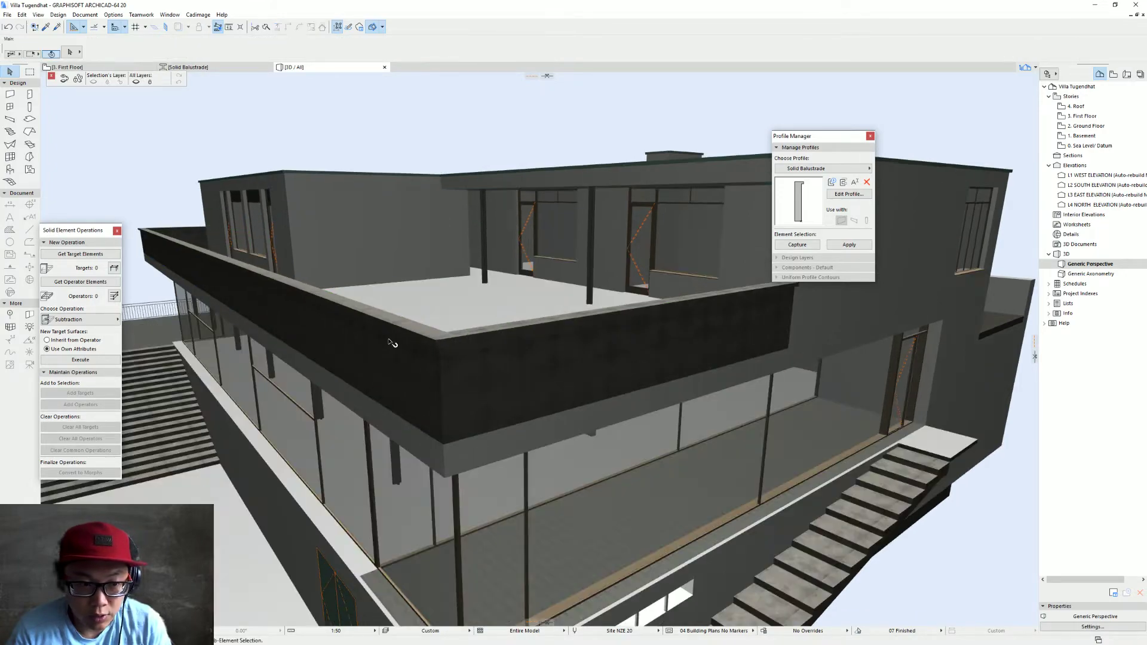
middle_click_drag(435, 345, 358, 313, "shift")
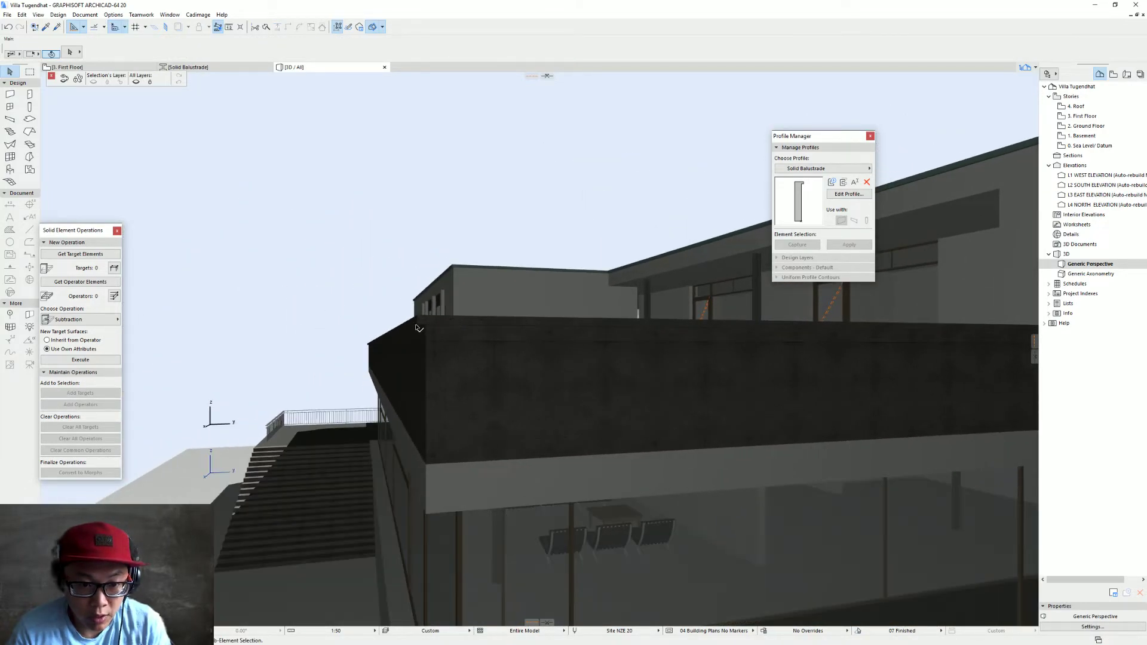
left_click(520, 388)
scroll(605, 411, "down", 3)
middle_click_drag(605, 410, 618, 471, "shift")
middle_click_drag(690, 474, 465, 457, "shift")
left_click(534, 445, "shift")
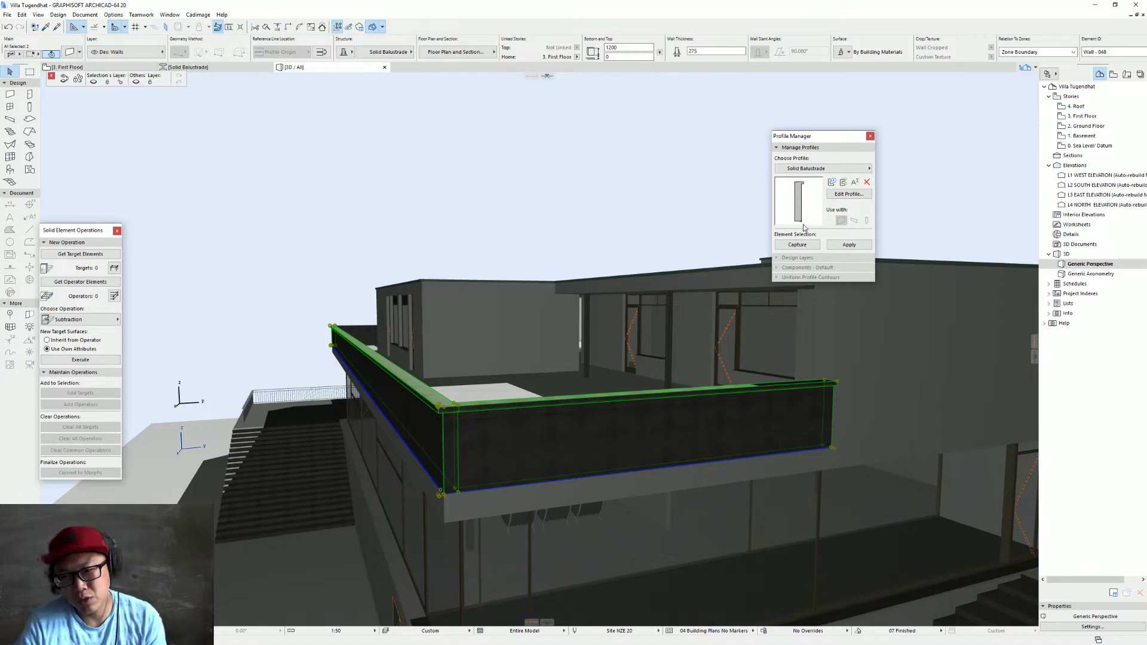
left_click(361, 330, "shift")
key("ctrl+t")
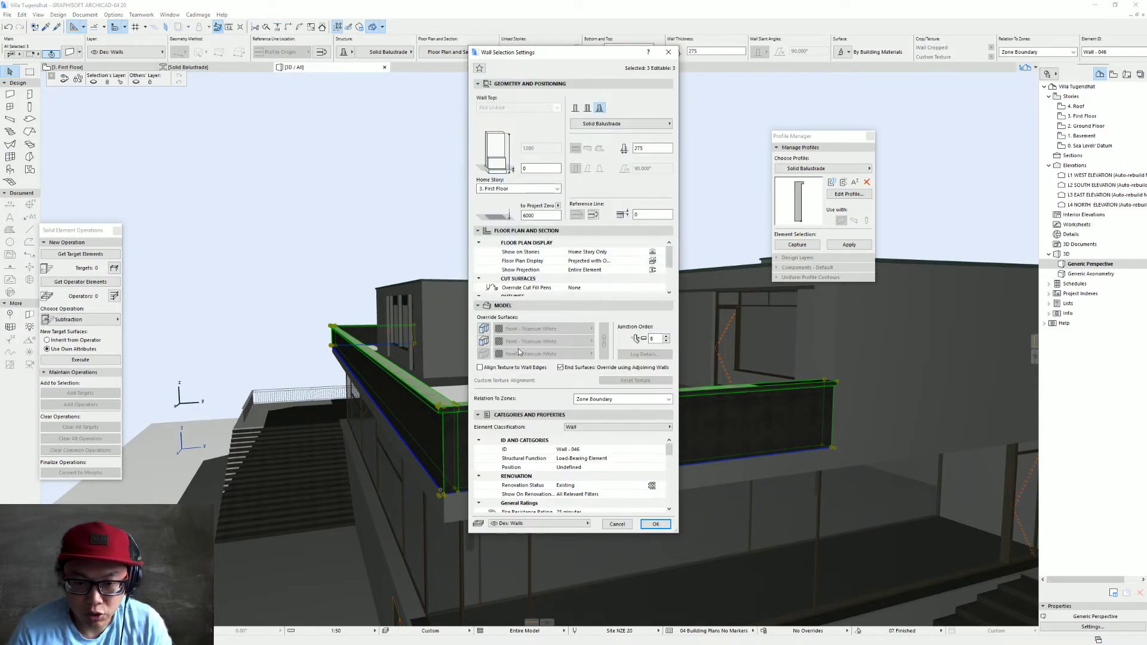
left_click(484, 329)
left_click(484, 341)
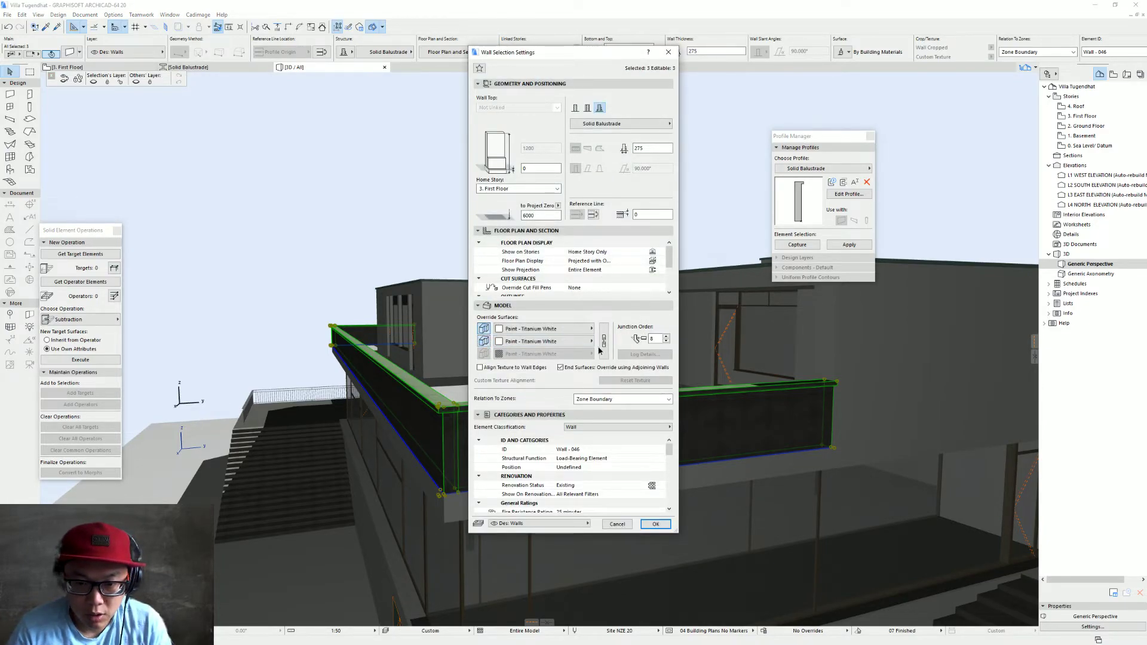
left_click(646, 524)
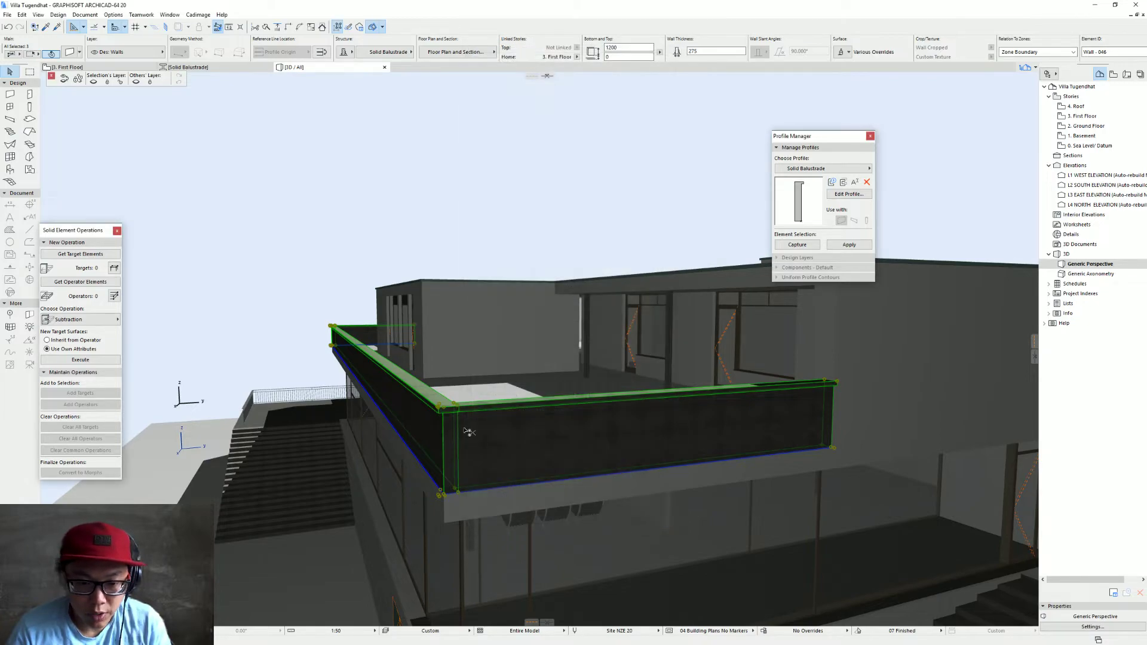
Deselect the parapet walls and examine the parapet and the covered terrace with its railing from around the building
scroll(420, 393, "down", 5)
middle_click_drag(344, 323, 419, 343, "shift")
scroll(595, 274, "up", 2)
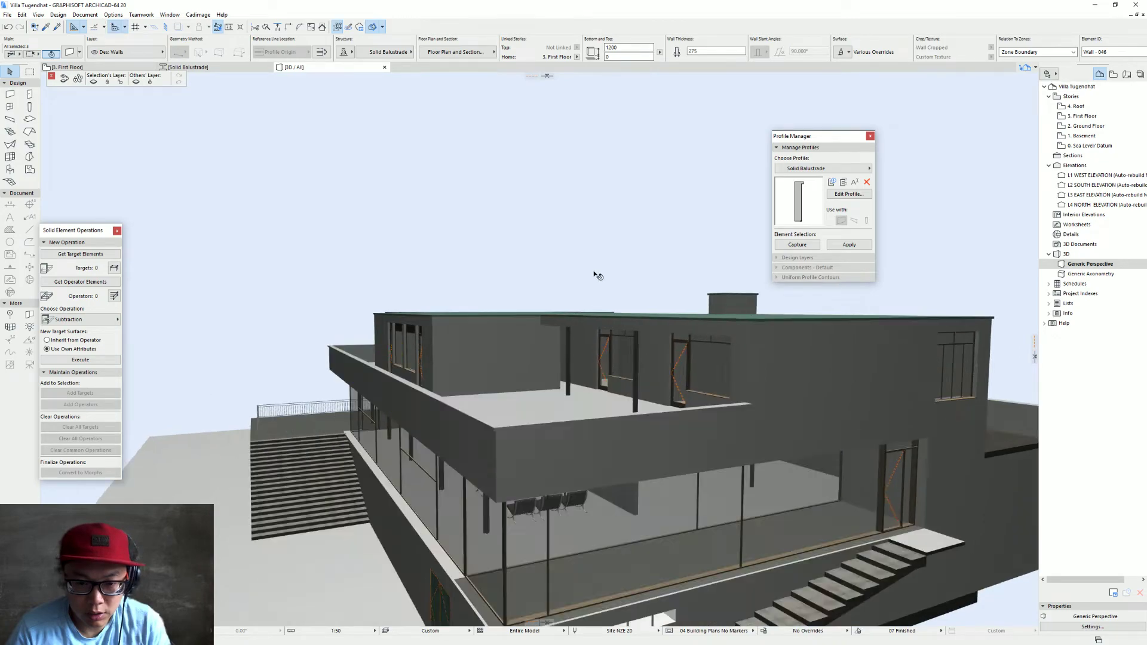
left_click(611, 278)
middle_click_drag(751, 391, 287, 385, "shift")
middle_click_drag(700, 372, 591, 426, "shift")
middle_click_drag(700, 392, 603, 395, "shift")
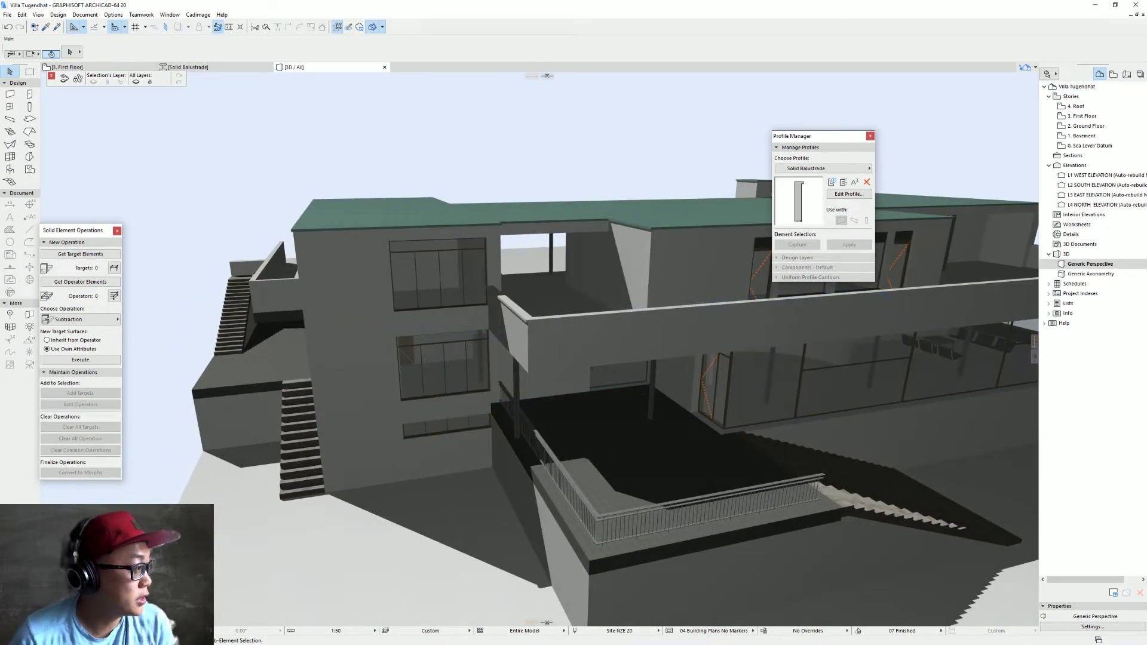
Switch to the Google Maps street view of Villa Tugendhat and examine the garden stairs and the covered terrace
key("alt+Tab")
left_click_drag(603, 346, 403, 277)
left_click(389, 434)
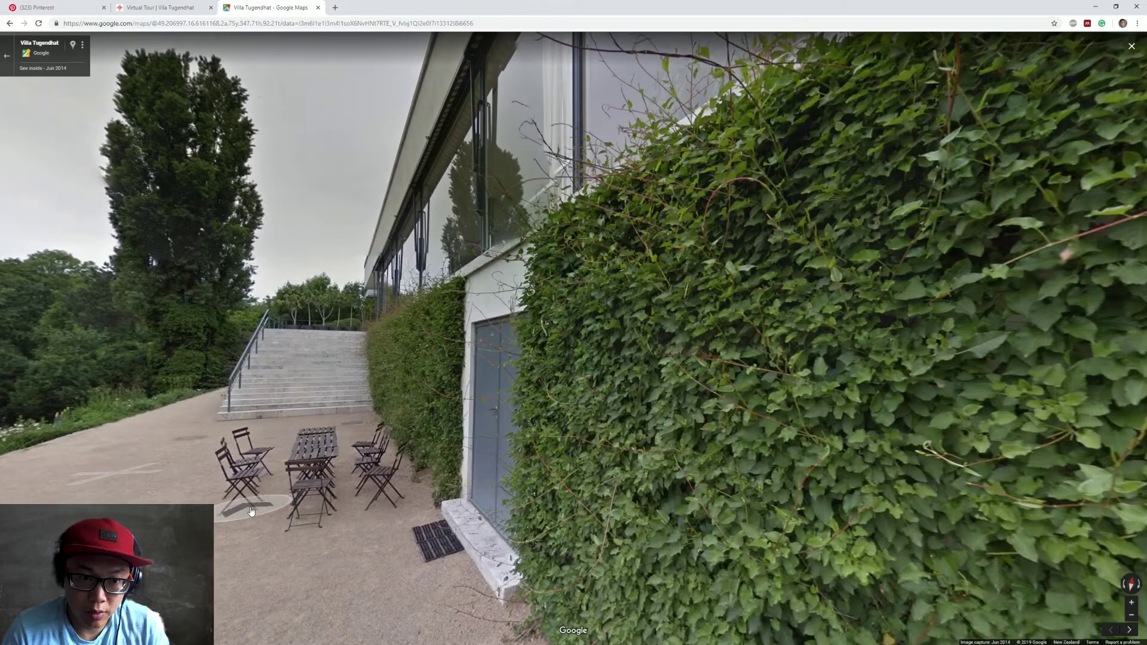
left_click(248, 506)
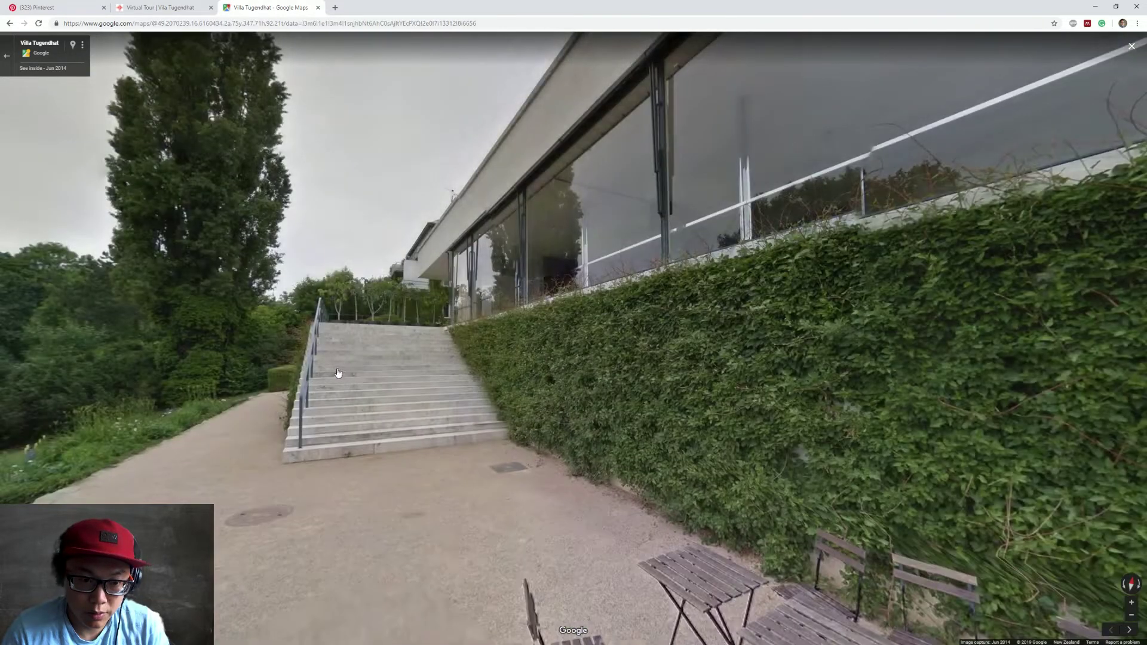
left_click(333, 376)
left_click(615, 294)
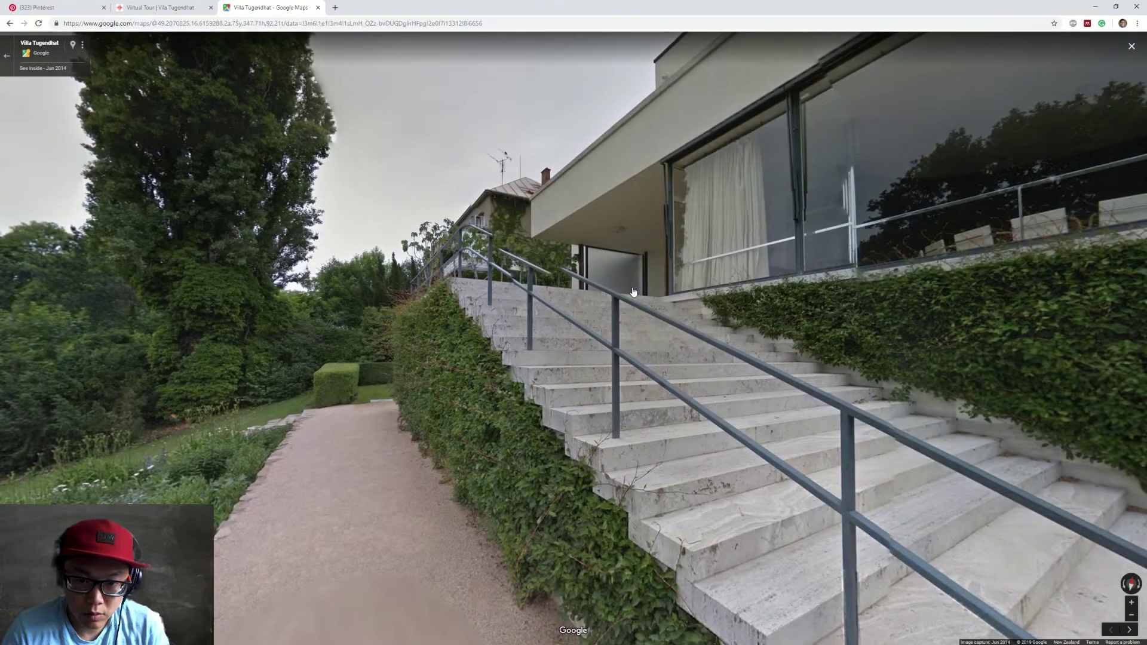
left_click(354, 393)
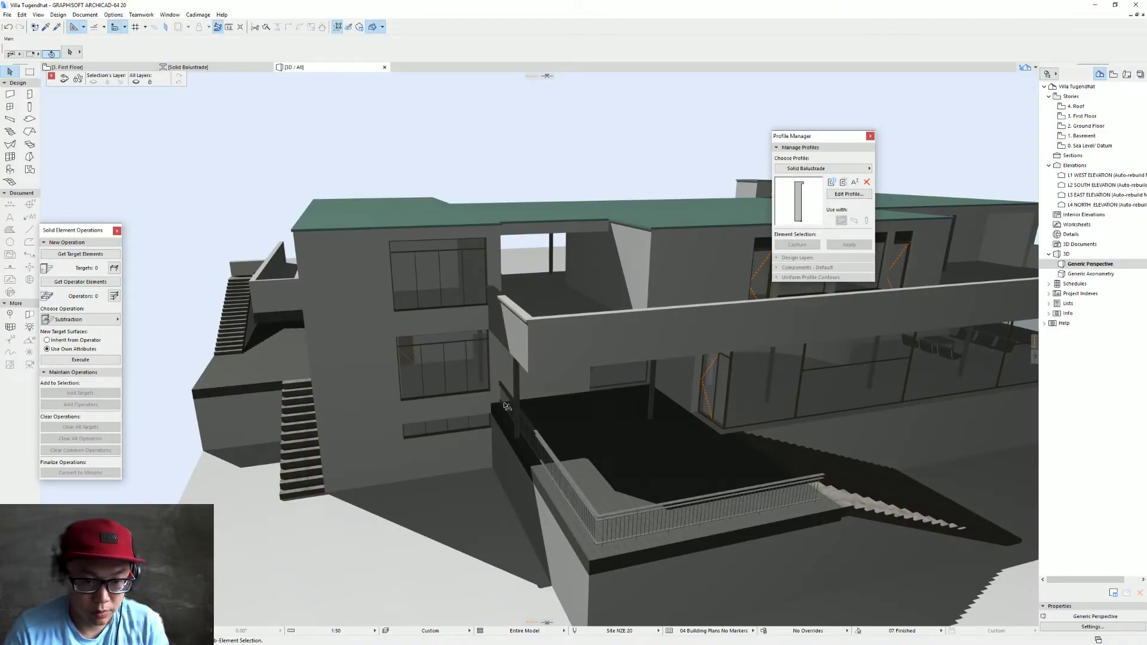
Return to the Archicad model and, on the Ground Floor plan, shorten the outer terrace railing at its kitchen end
middle_click_drag(509, 430, 493, 426, "shift")
left_click(452, 422)
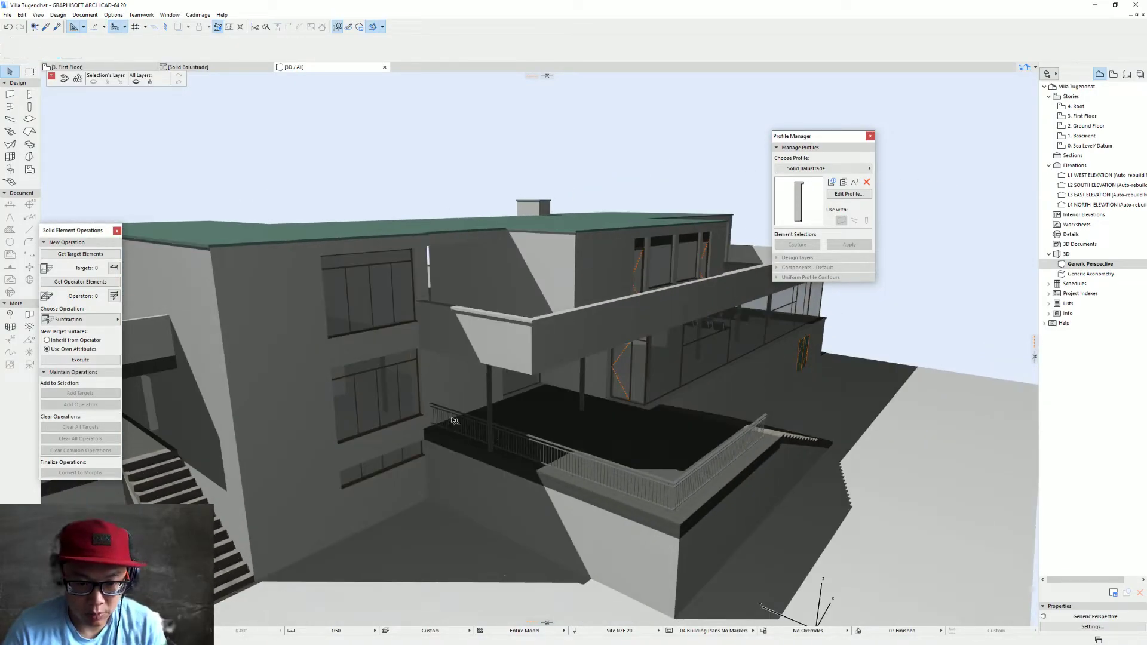
key("Escape")
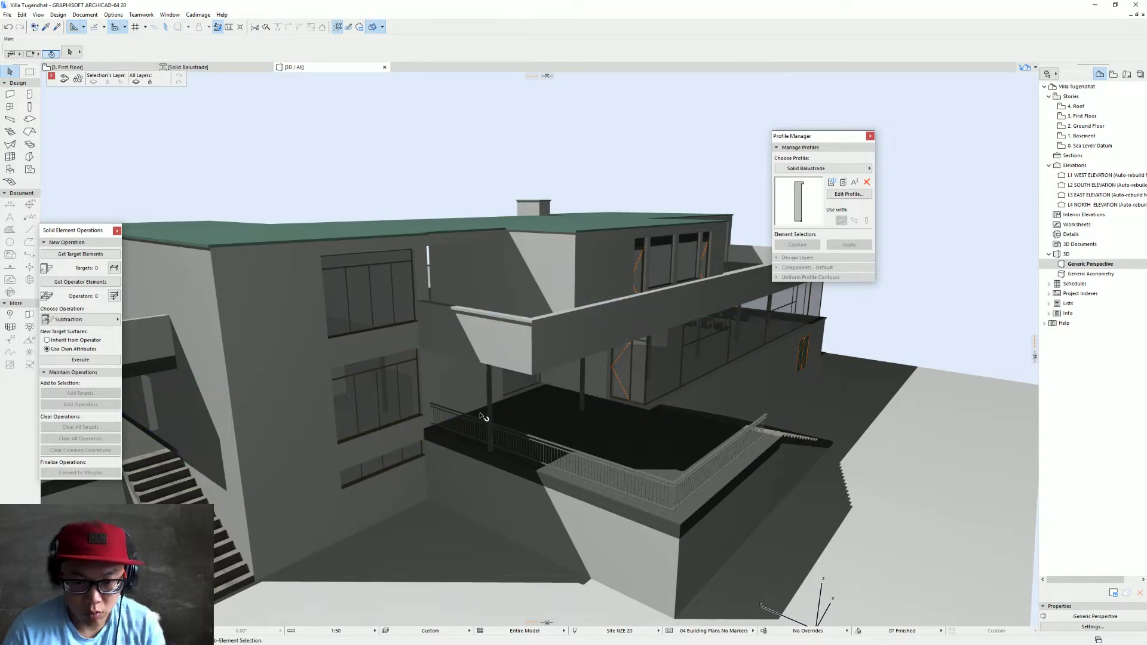
key("F2")
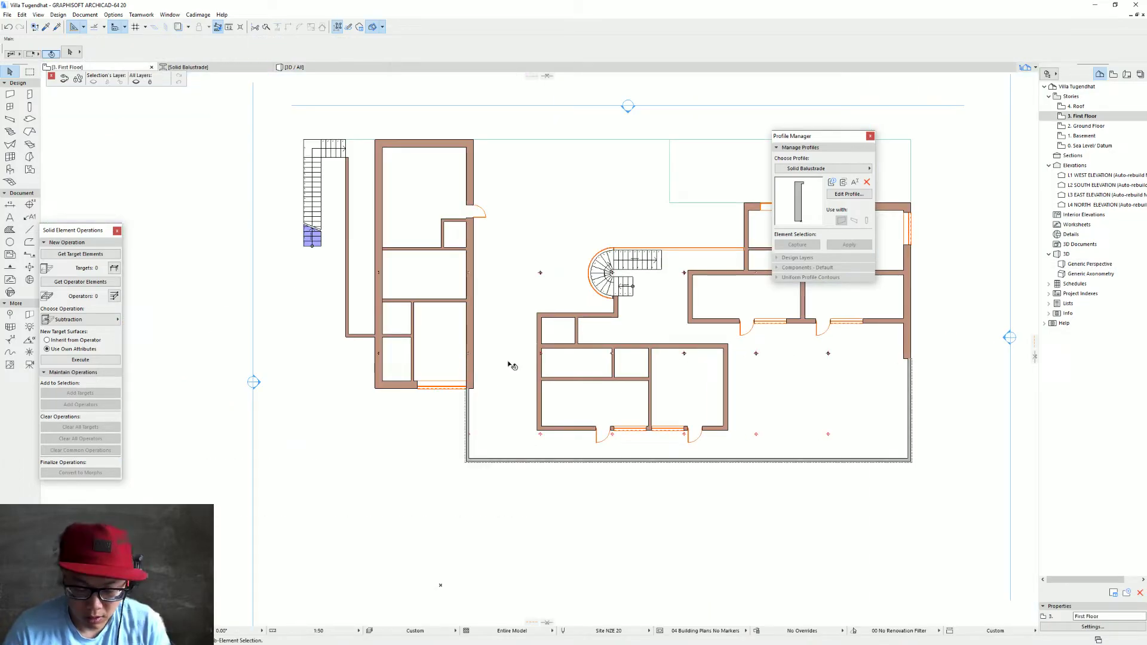
key("ctrl+Down")
scroll(511, 366, "up", 3)
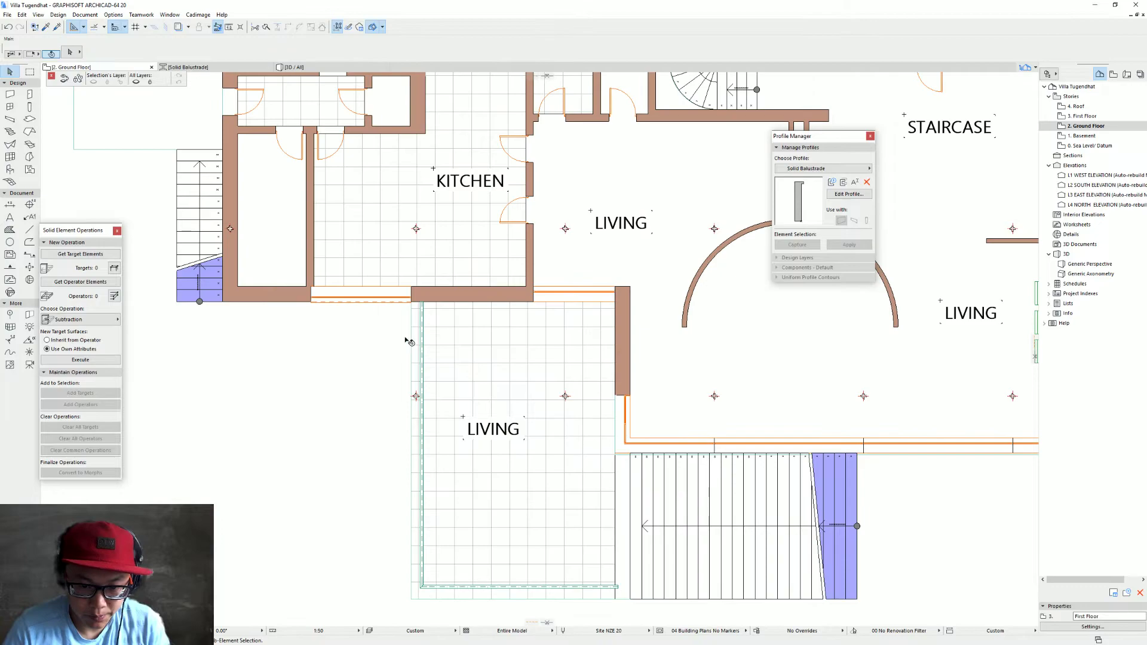
left_click(430, 312)
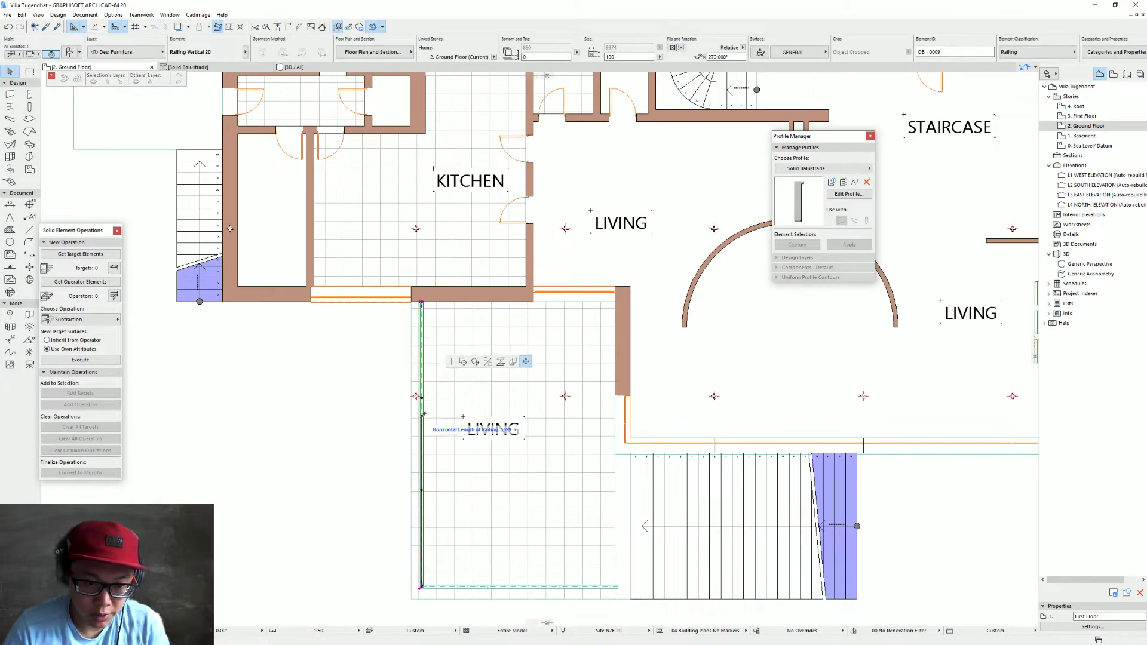
Copy the wall on the living room side of the covered terrace to the outer terrace edge, starting at the kitchen wall's corner
left_click(625, 382)
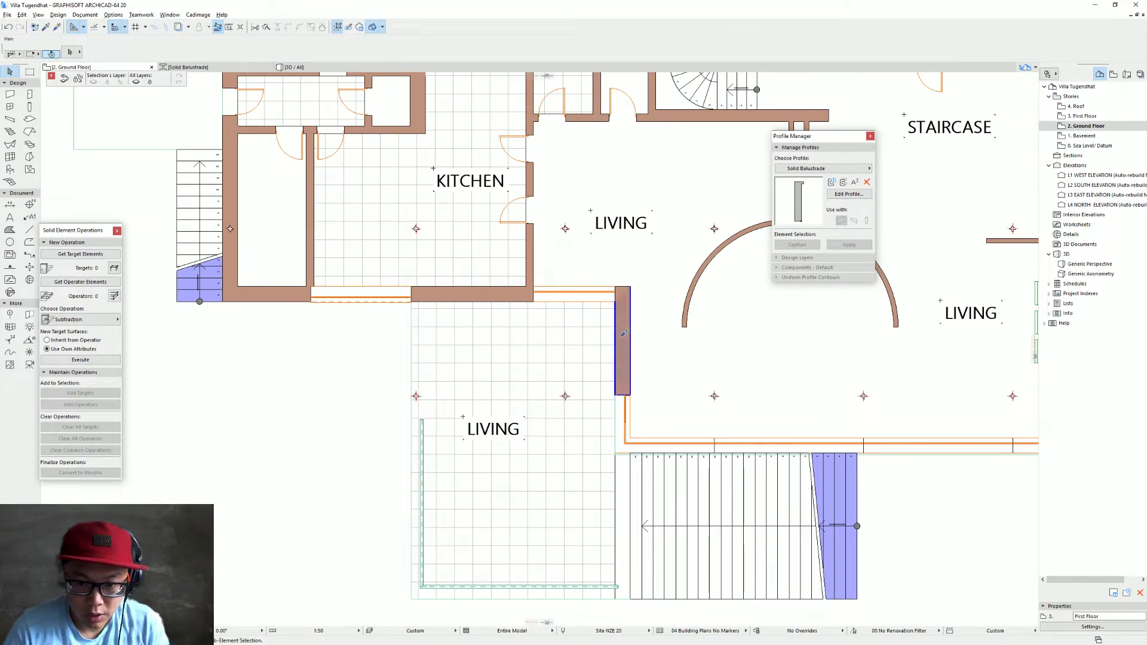
key("ctrl+shift+d")
left_click(615, 302)
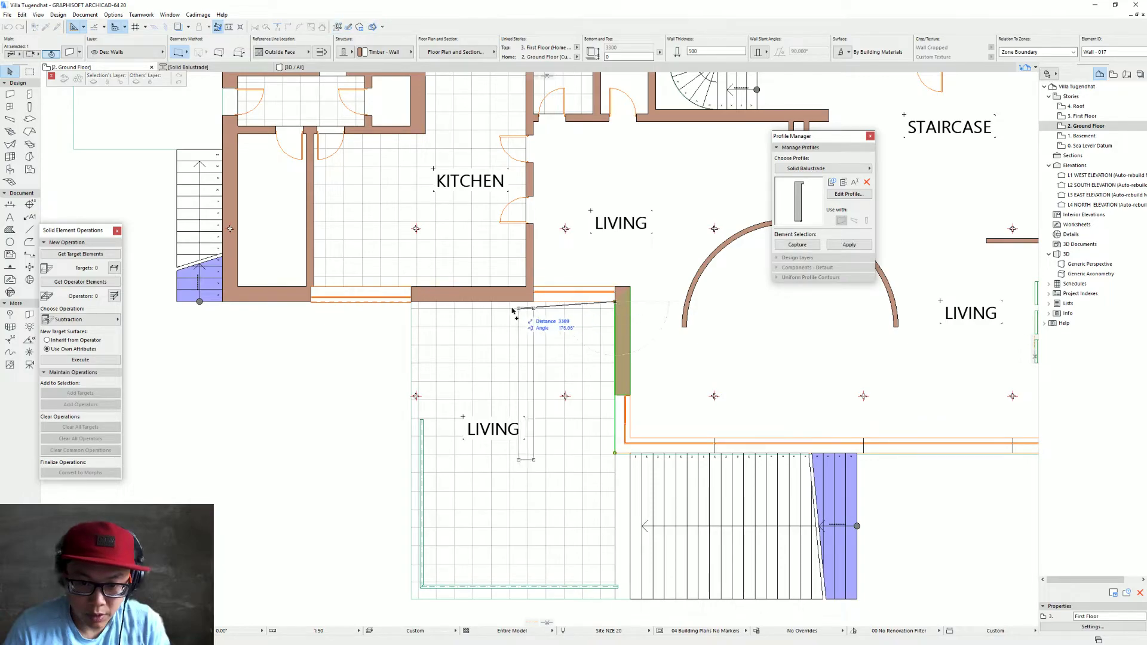
left_click(411, 301)
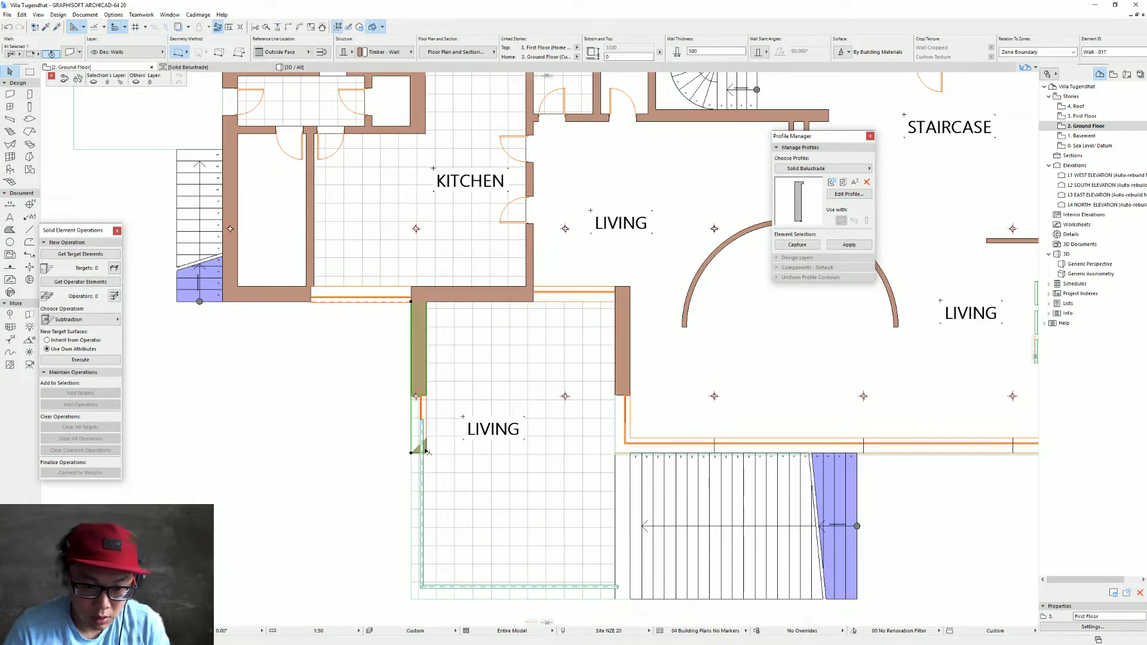
Delete the window in the copied terrace wall and shorten the wall so it ends just before the column
left_click(423, 399)
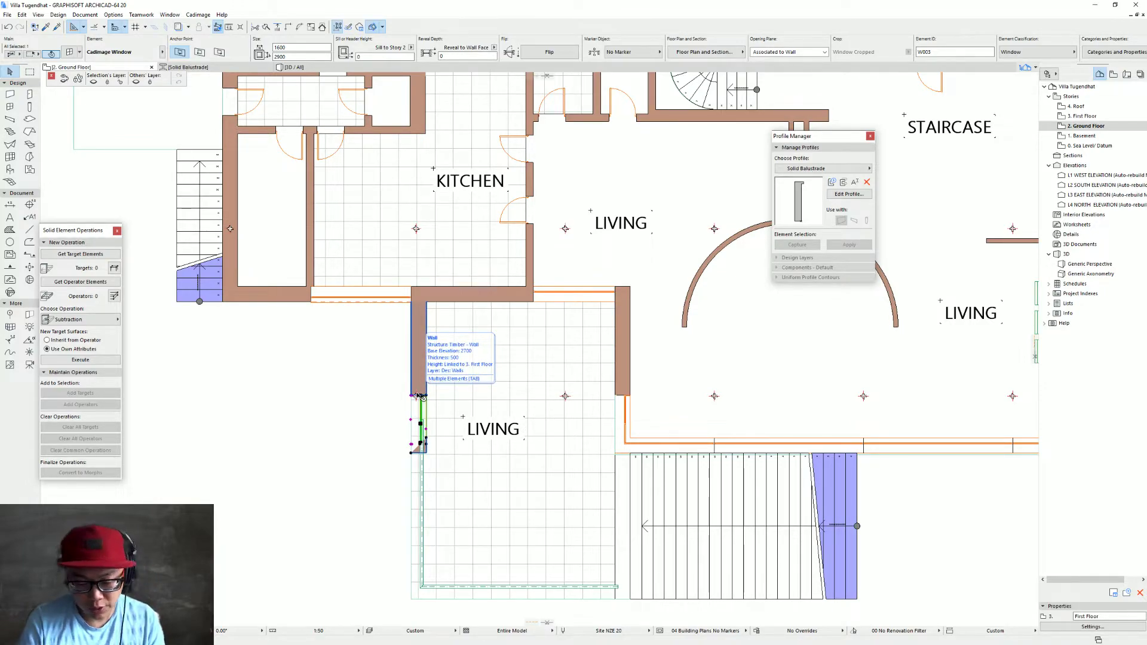
key("Escape")
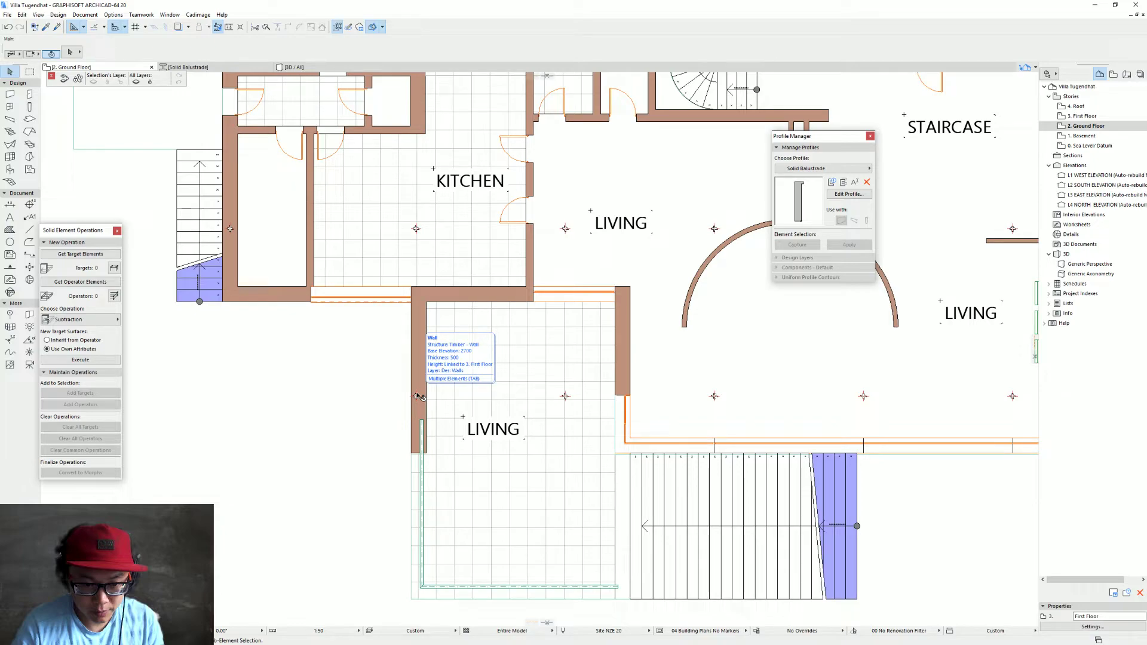
left_click(416, 397)
left_click(412, 452)
key("Escape")
left_click(411, 453)
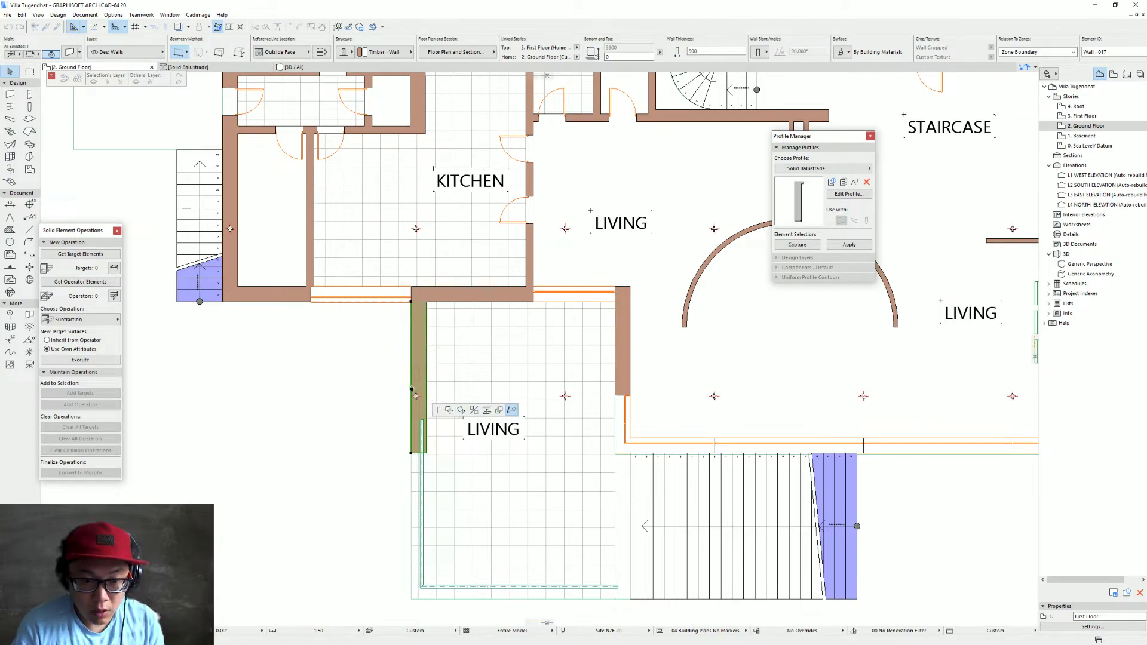
middle_click_drag(416, 396, 428, 352)
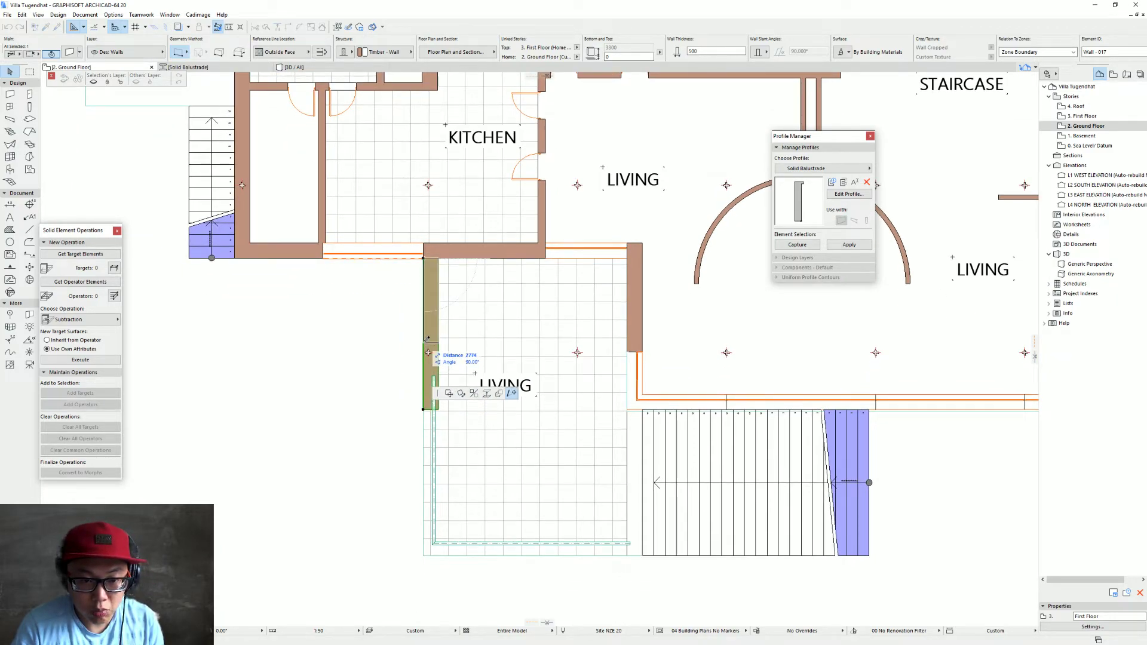
left_click(425, 341)
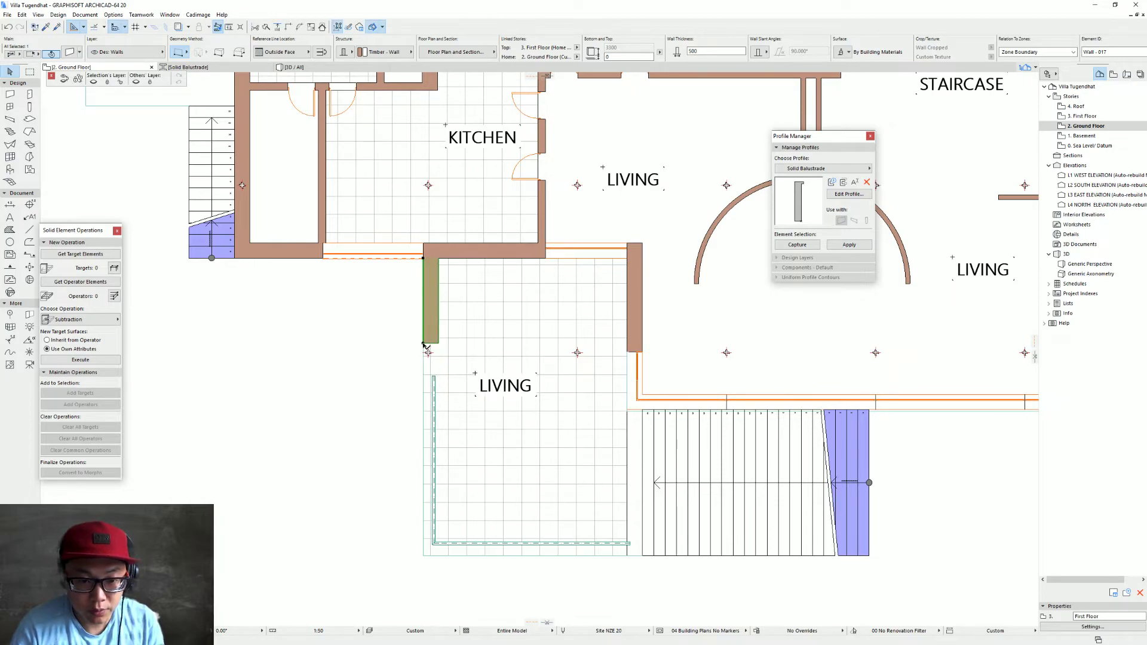
Set the thickness of the copied terrace wall beside the kitchen to 100 mm
key("ctrl+t")
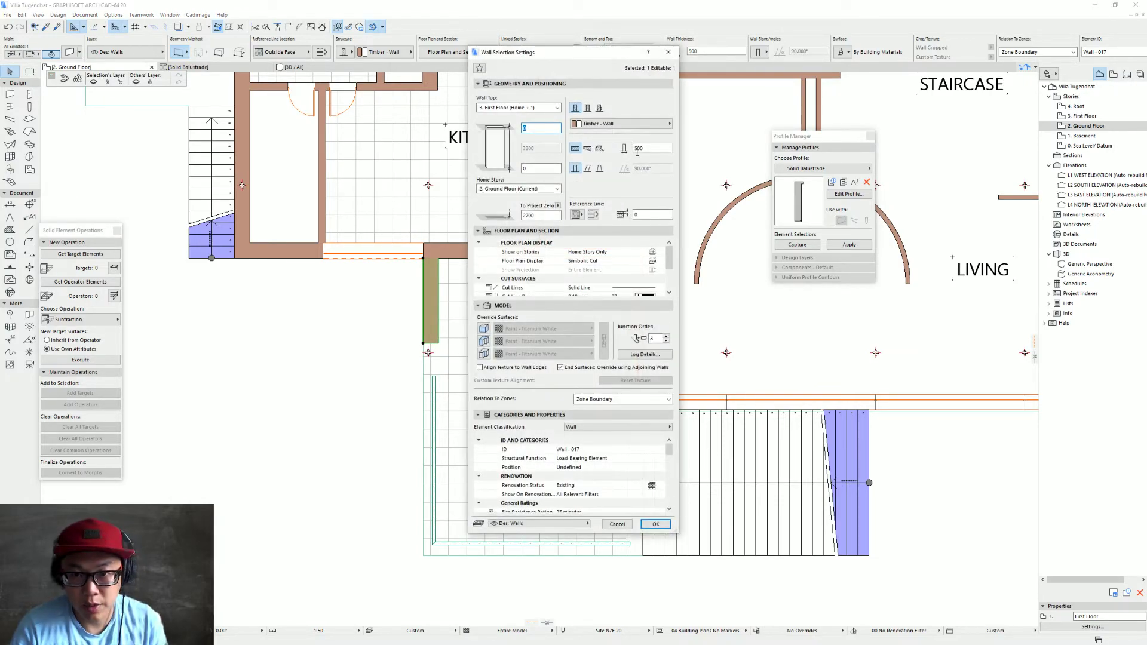
type("100")
key("Return")
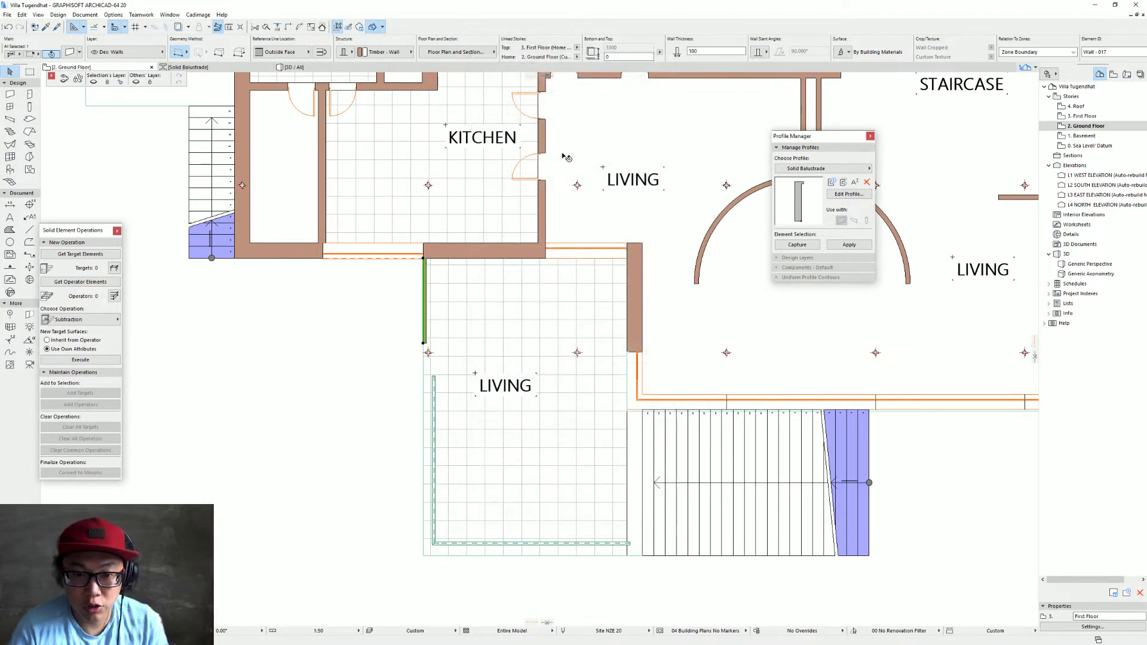
key("Escape")
scroll(472, 334, "up", 4)
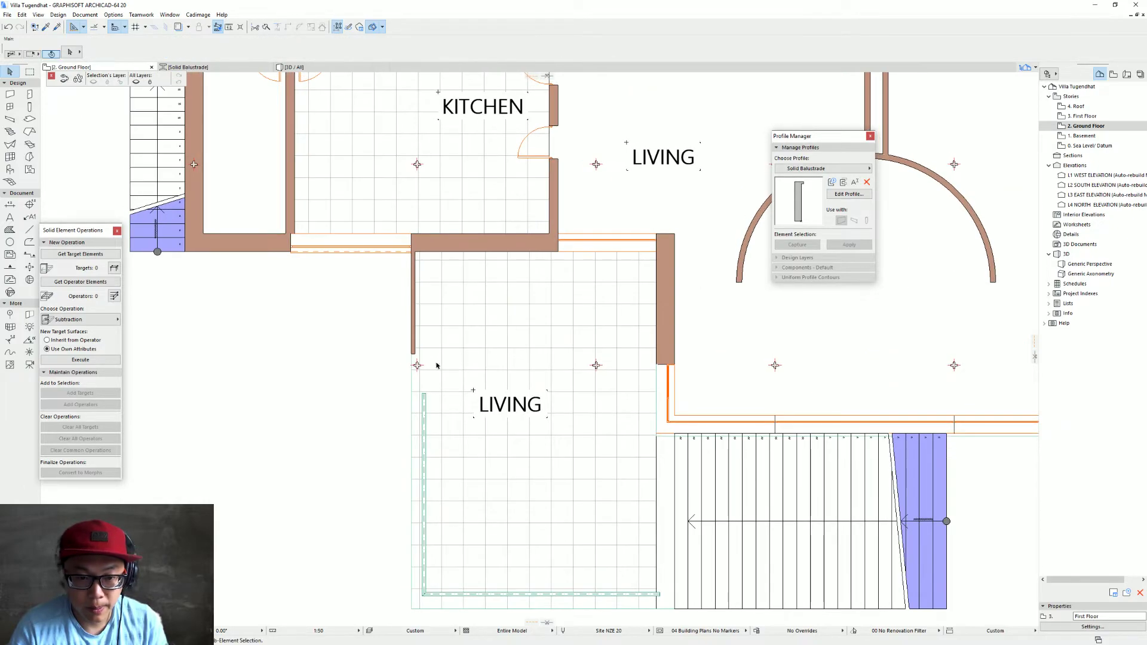
key("ctrl+d")
left_click(412, 357)
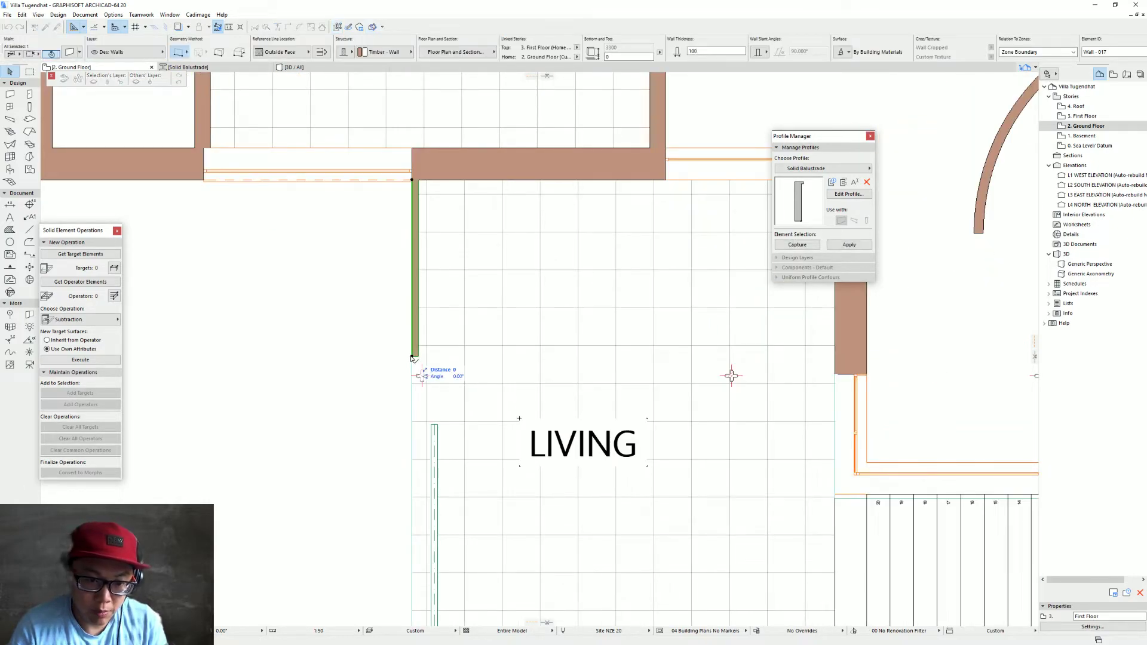
key("Escape")
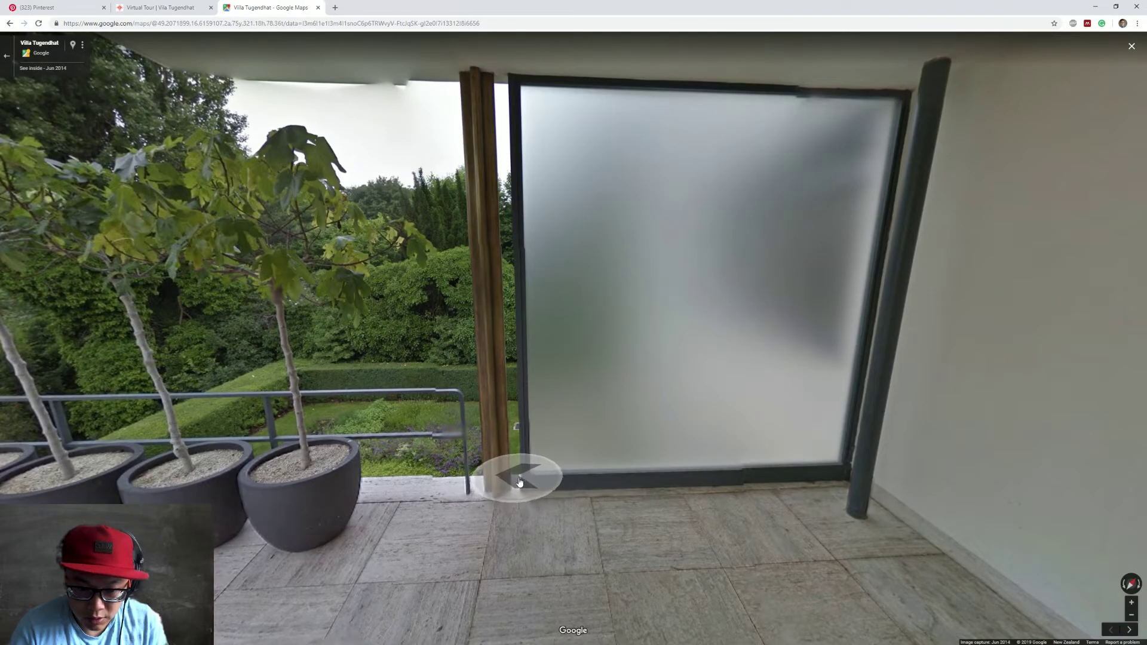
Switch to the Google Maps street view and examine the terrace's frosted glass side screen from the terrace and the garden below
left_click(342, 464)
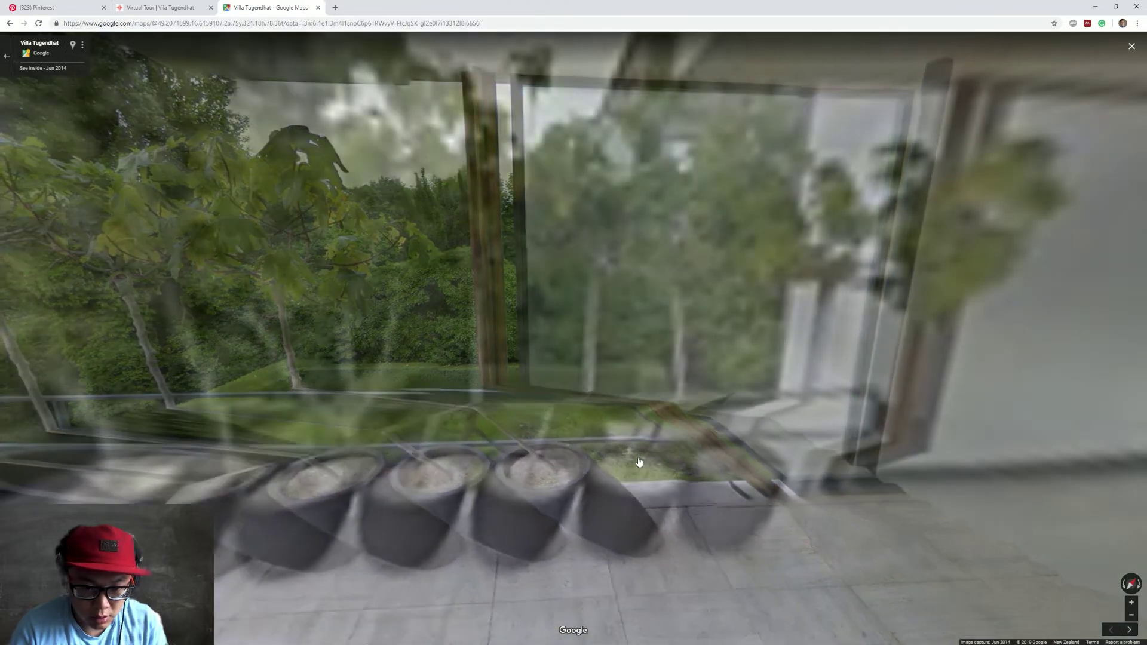
left_click_drag(348, 460, 496, 334)
left_click(600, 325)
left_click_drag(786, 395, 287, 552)
left_click_drag(650, 355, 673, 506)
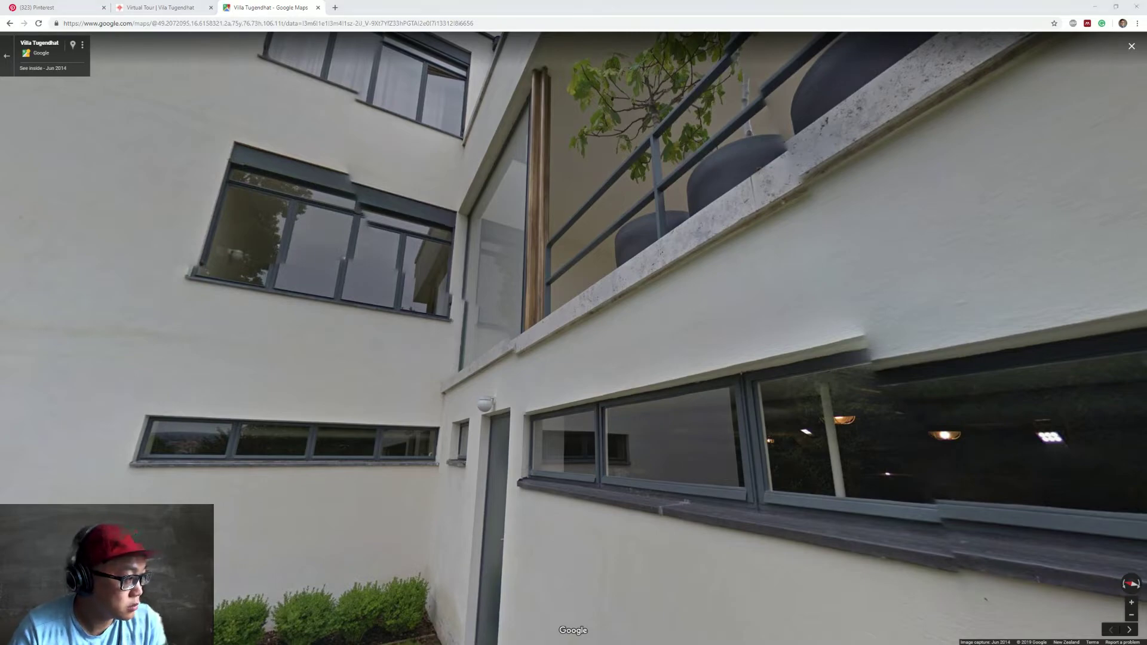
Return to Archicad, change the terrace side wall's reference line to Center, and move the wall sideways into line with the column's centre
key("alt+Tab")
middle_click_drag(439, 390, 446, 350)
left_click(294, 55)
left_click(334, 63)
scroll(439, 321, "up", 4)
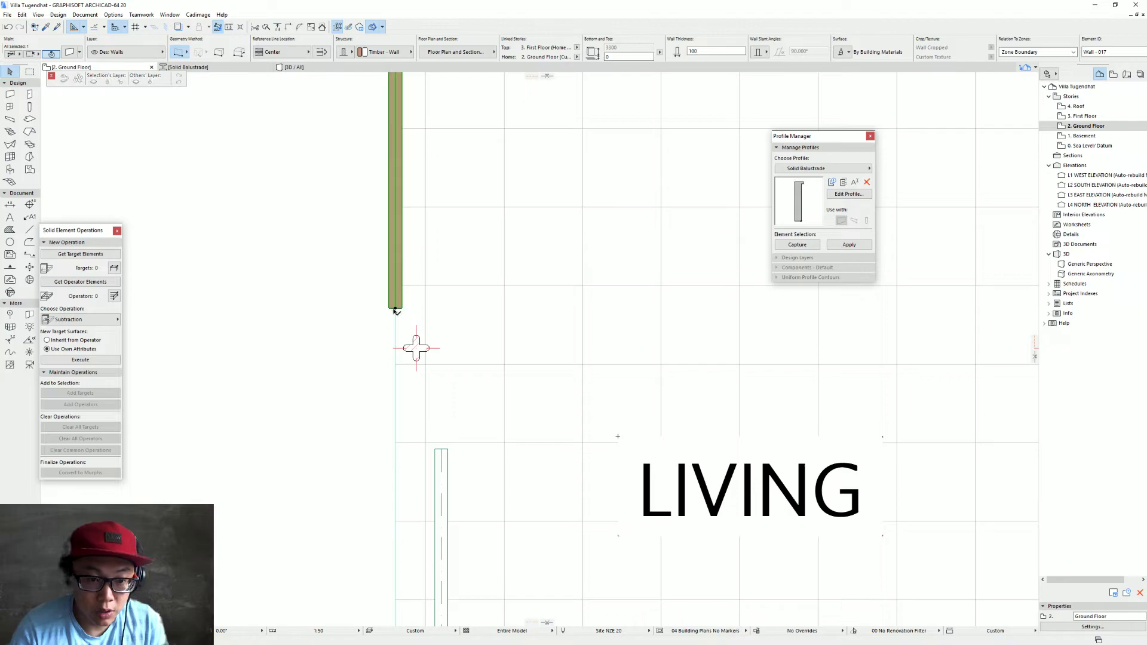
key("ctrl+d")
left_click(395, 309)
left_click(416, 348, "shift")
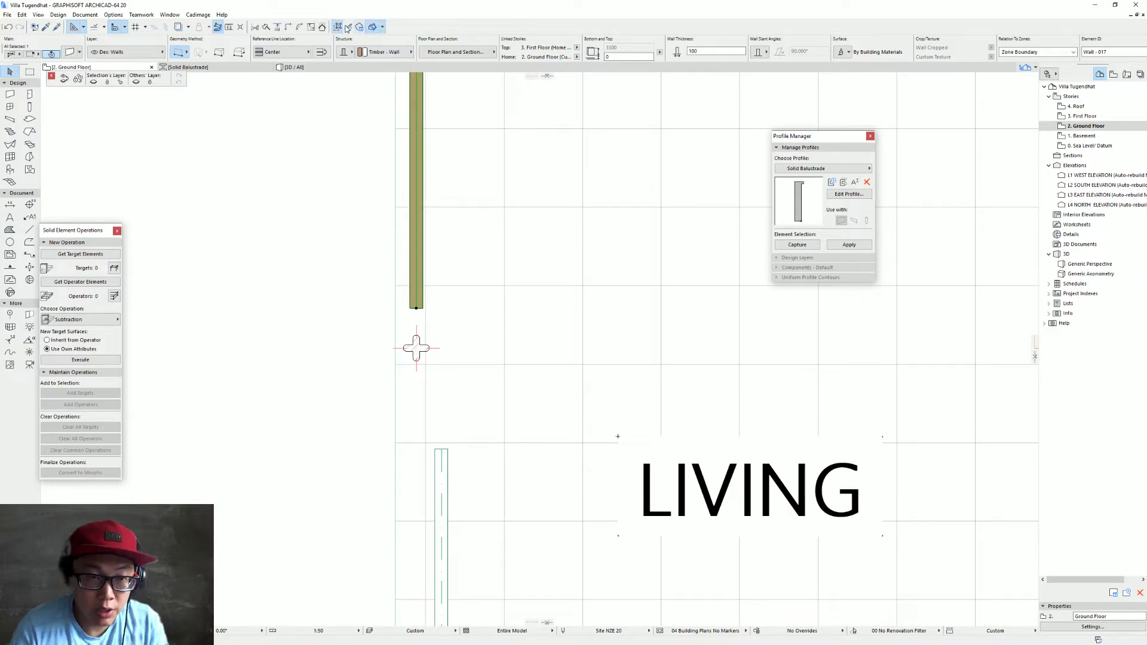
Set the terrace side wall's thickness to 150 mm
type("150")
key("Return")
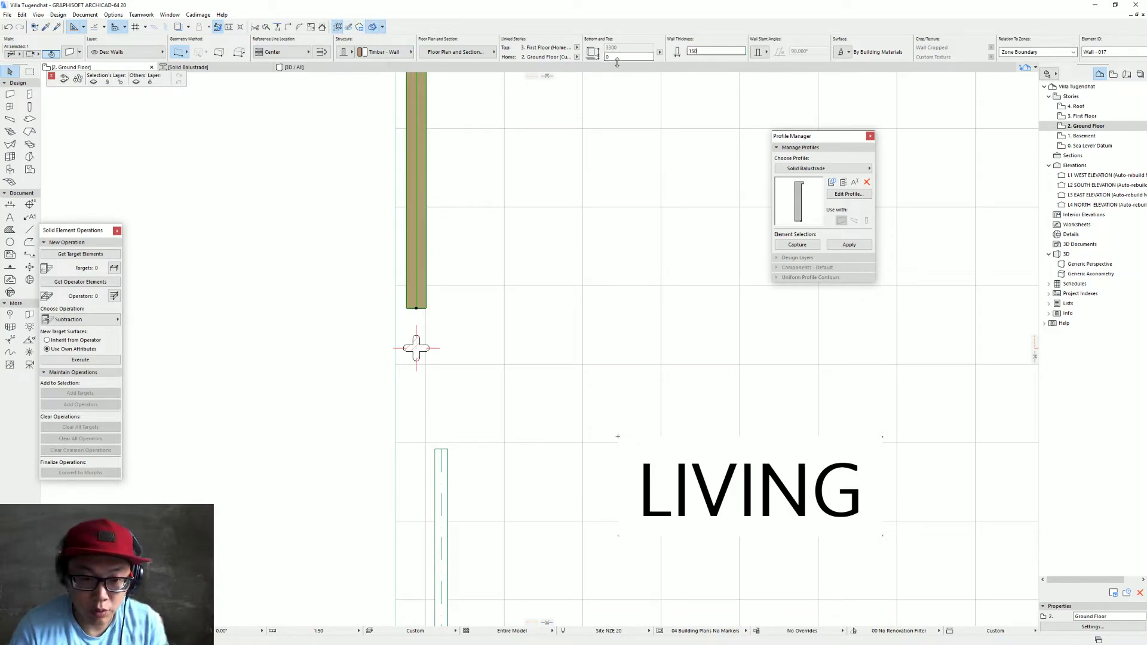
key("Escape")
scroll(475, 299, "down", 4)
middle_click_drag(475, 295, 470, 384)
middle_click_drag(710, 392, 689, 390)
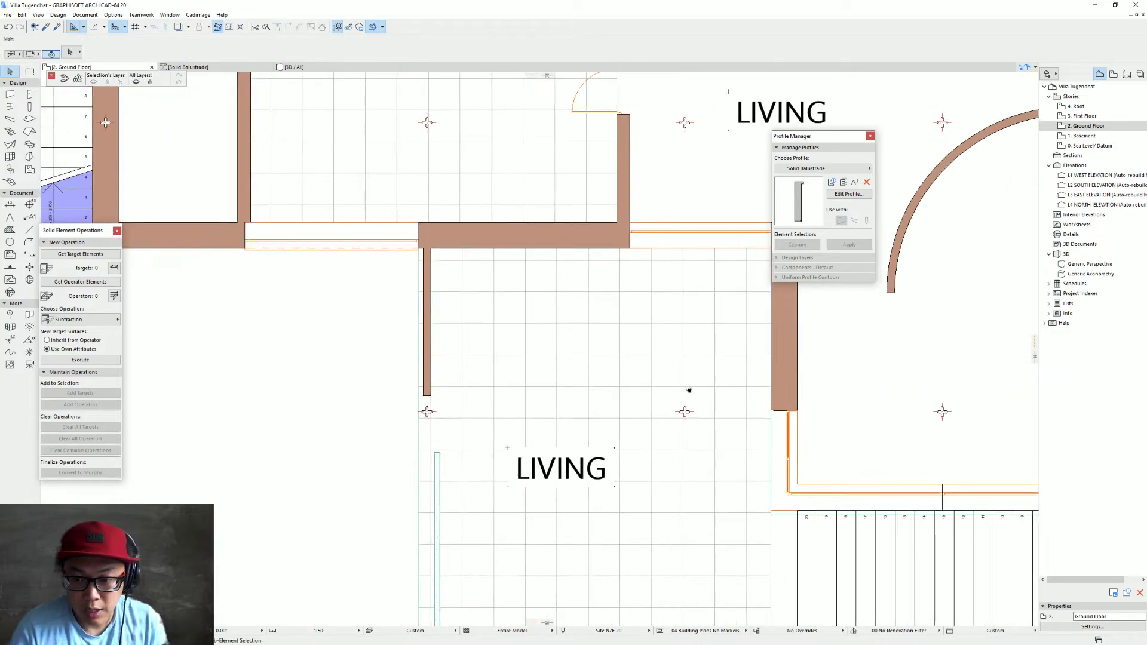
middle_click_drag(449, 301, 469, 340)
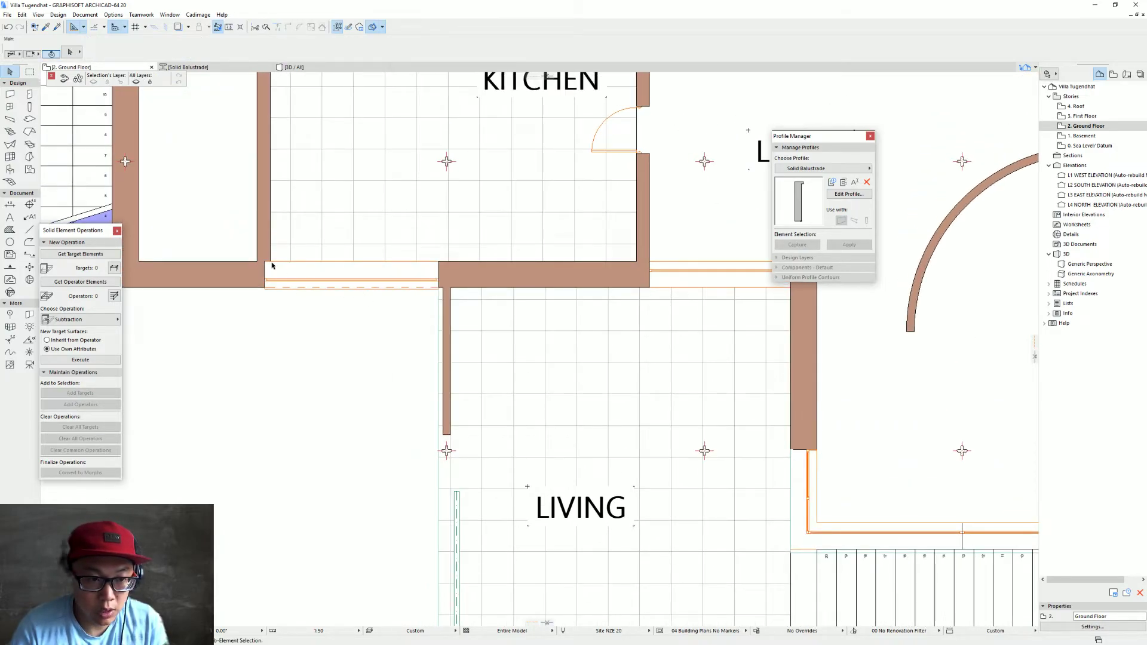
Move the partition wall between the kitchen and the adjoining narrow room so its kitchen face lines up with the kitchen window's edge
scroll(304, 281, "up", 2)
left_click(238, 249)
left_click(246, 242)
scroll(487, 568, "down", 2)
scroll(410, 413, "down", 2)
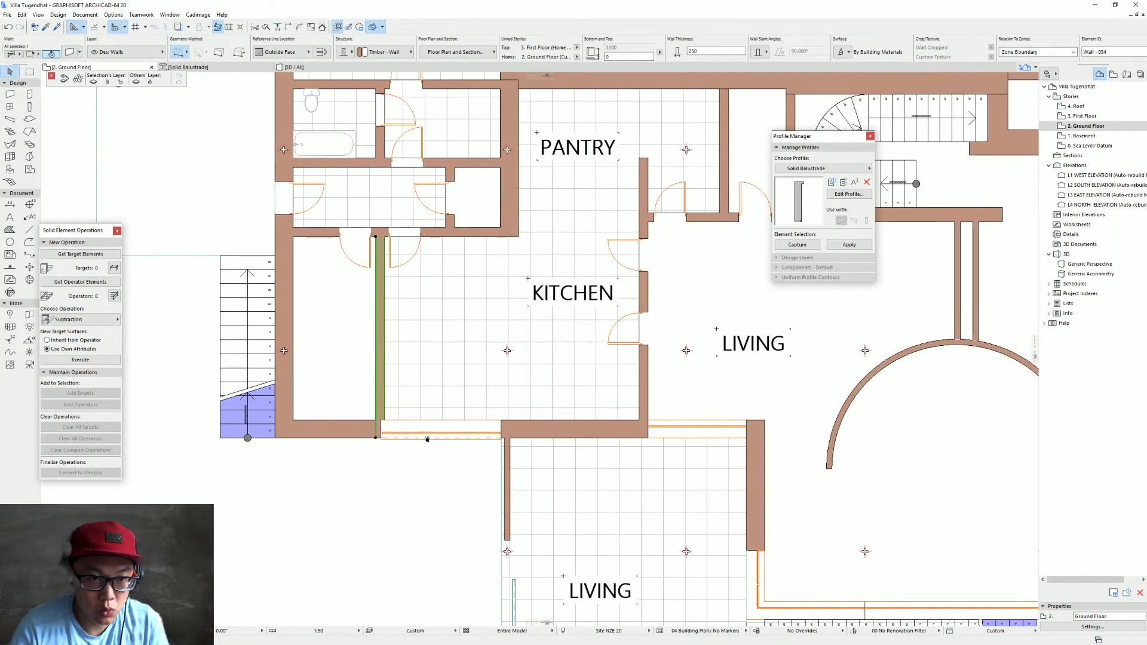
left_click(373, 238)
scroll(379, 418, "up", 3)
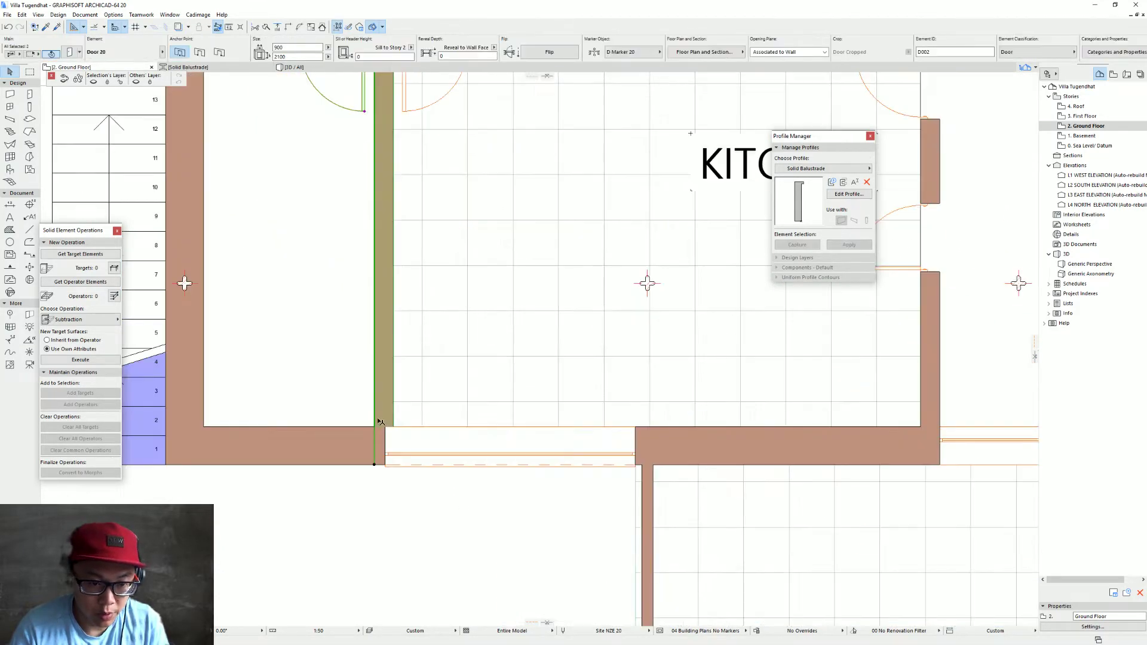
key("Delete")
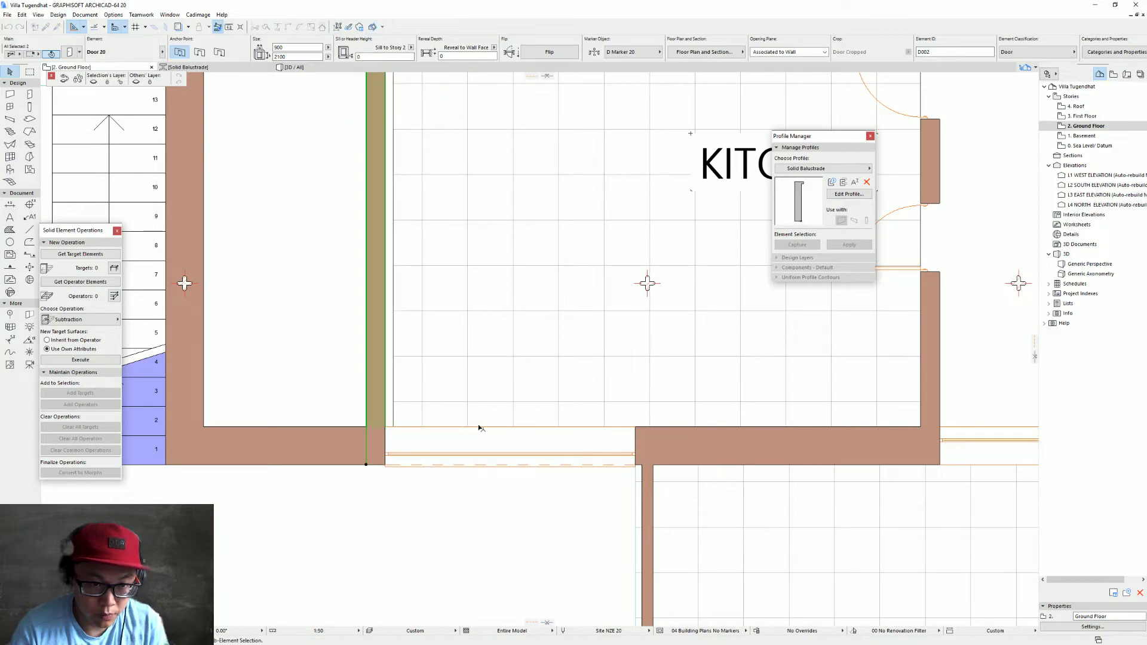
Stretch the kitchen's floor tile fill to meet the face of the moved partition wall
left_click(394, 391)
left_click(394, 392)
left_click(470, 435)
left_click(385, 424)
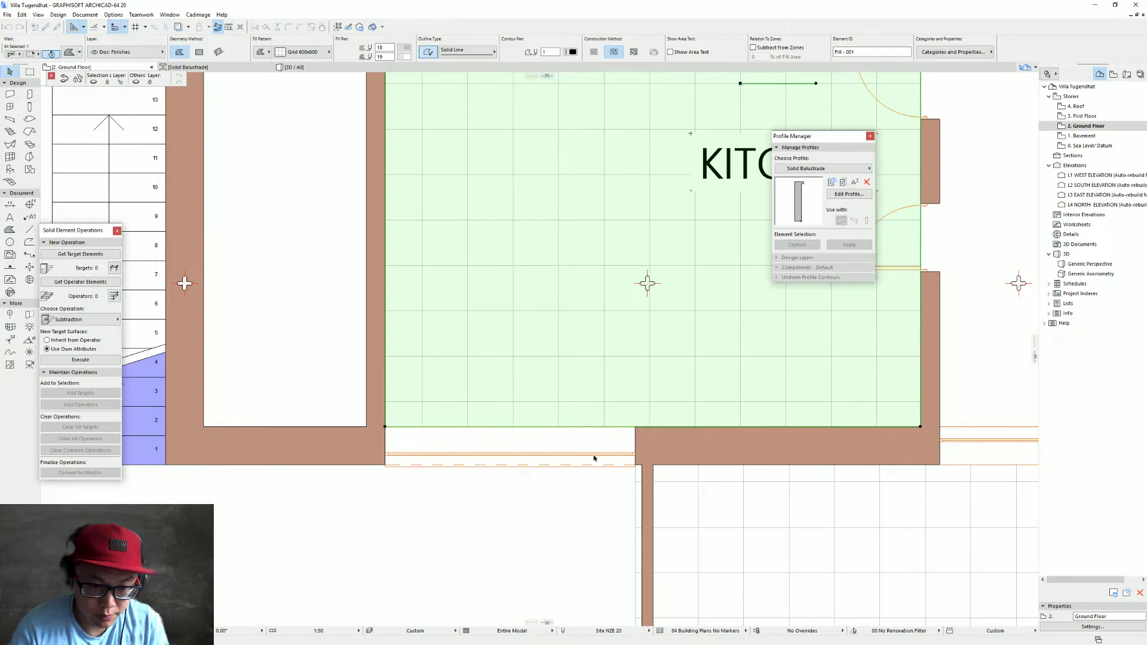
middle_click_drag(653, 457, 505, 341)
key("Escape")
Pick up the settings of the window between the kitchen and living room walls and place a matching window in the terrace side wall
scroll(491, 328, "down", 2)
middle_click_drag(752, 348, 600, 304)
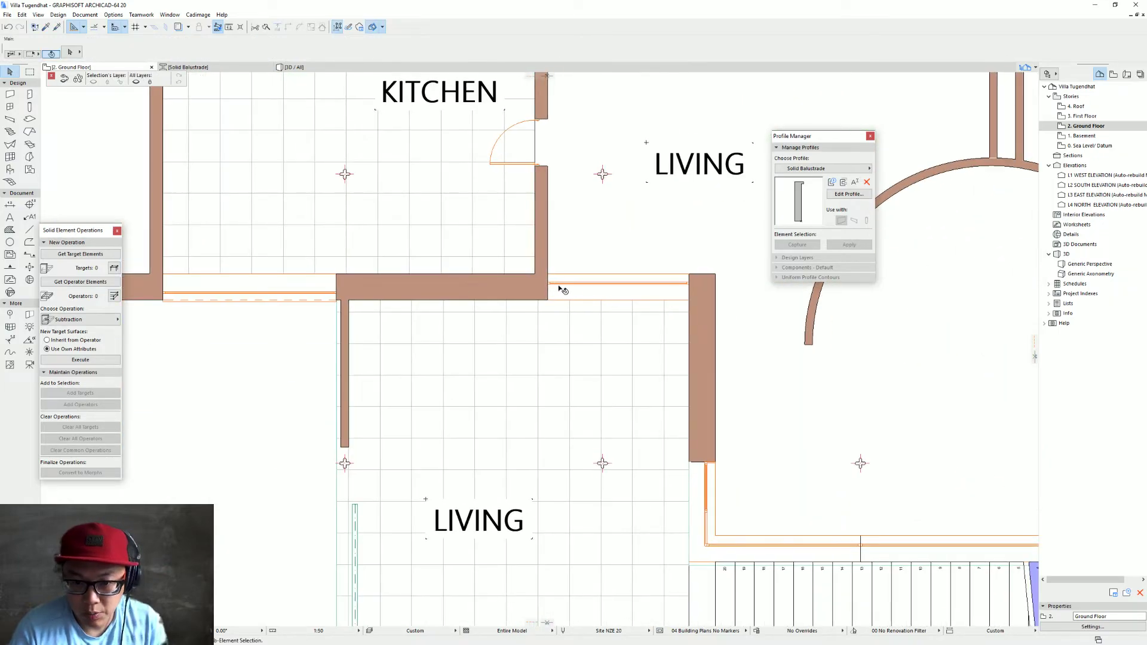
left_click(553, 279, "alt")
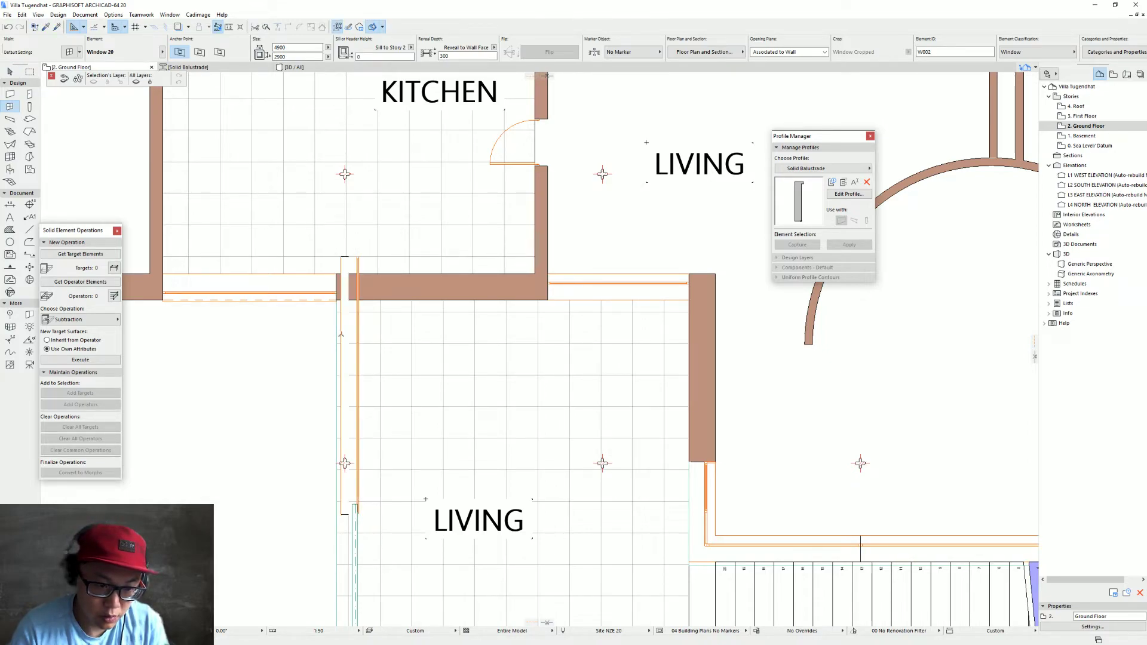
left_click(358, 257, "shift")
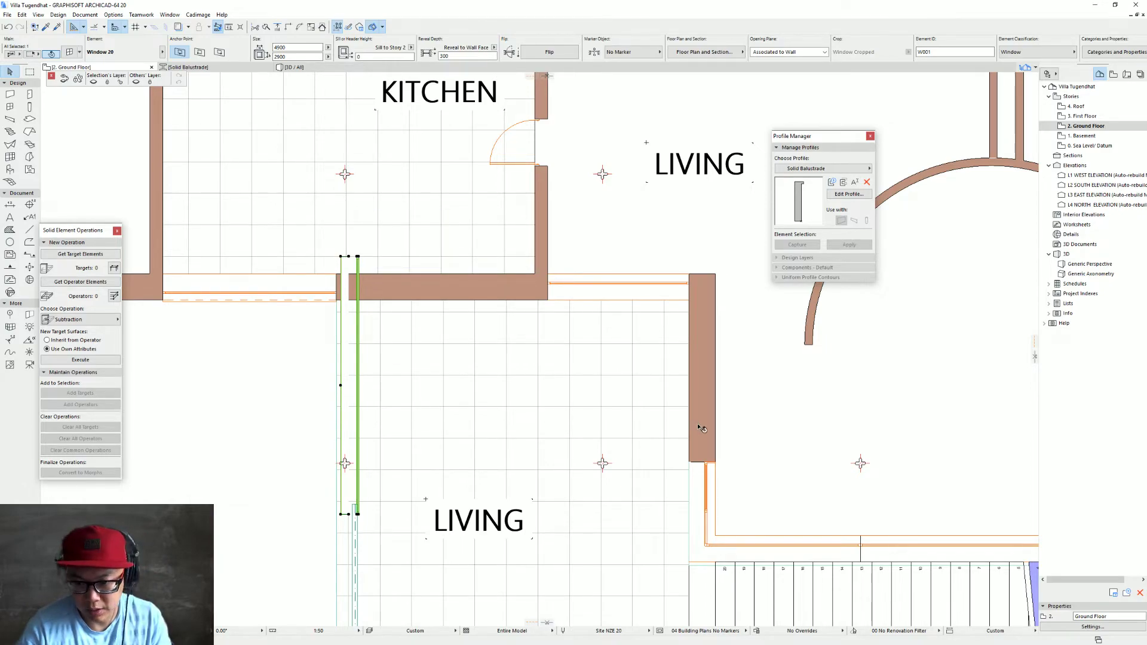
Remove the upper transom from the terrace side wall's window and set its reveal type to No Reveal - Edge
key("ctrl+t")
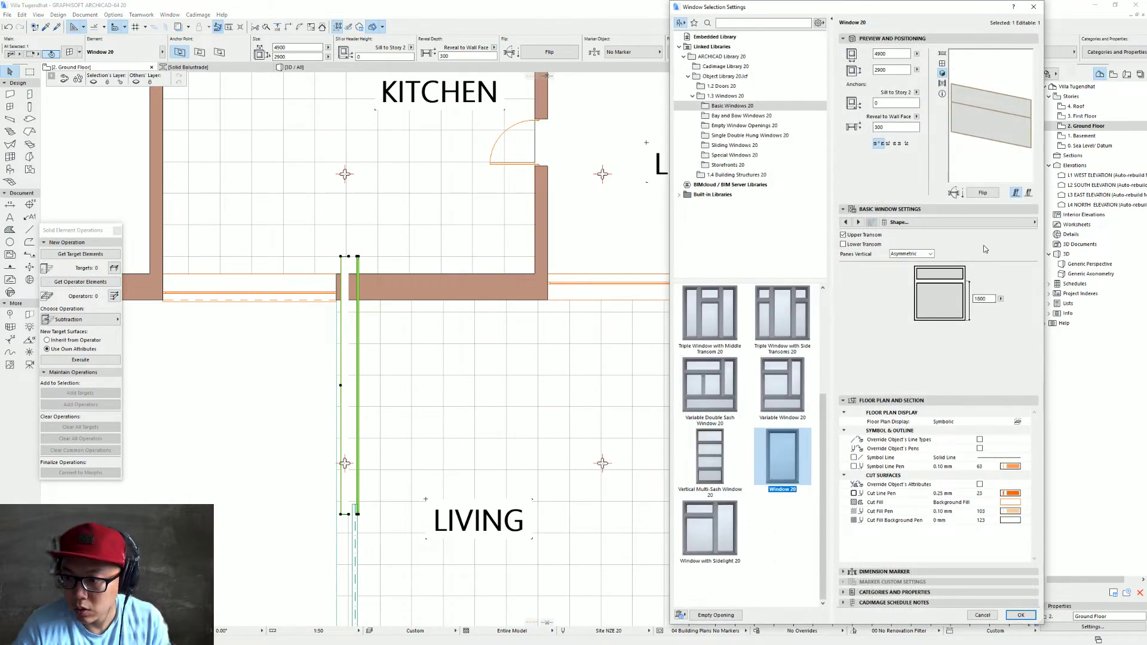
left_click(996, 227)
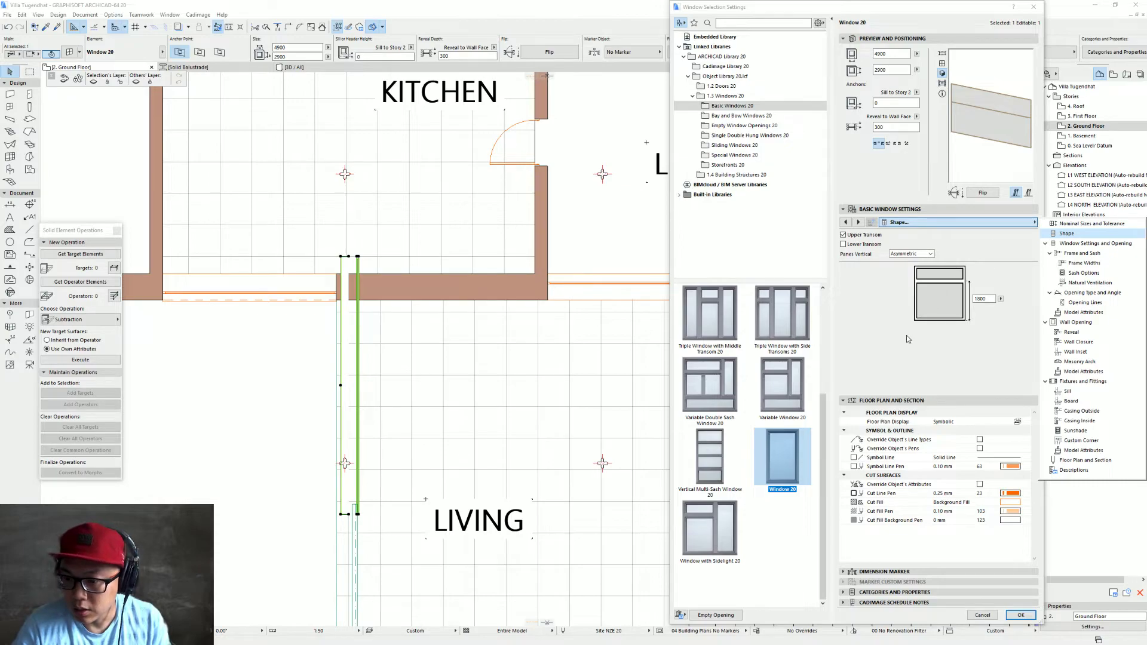
left_click(861, 239)
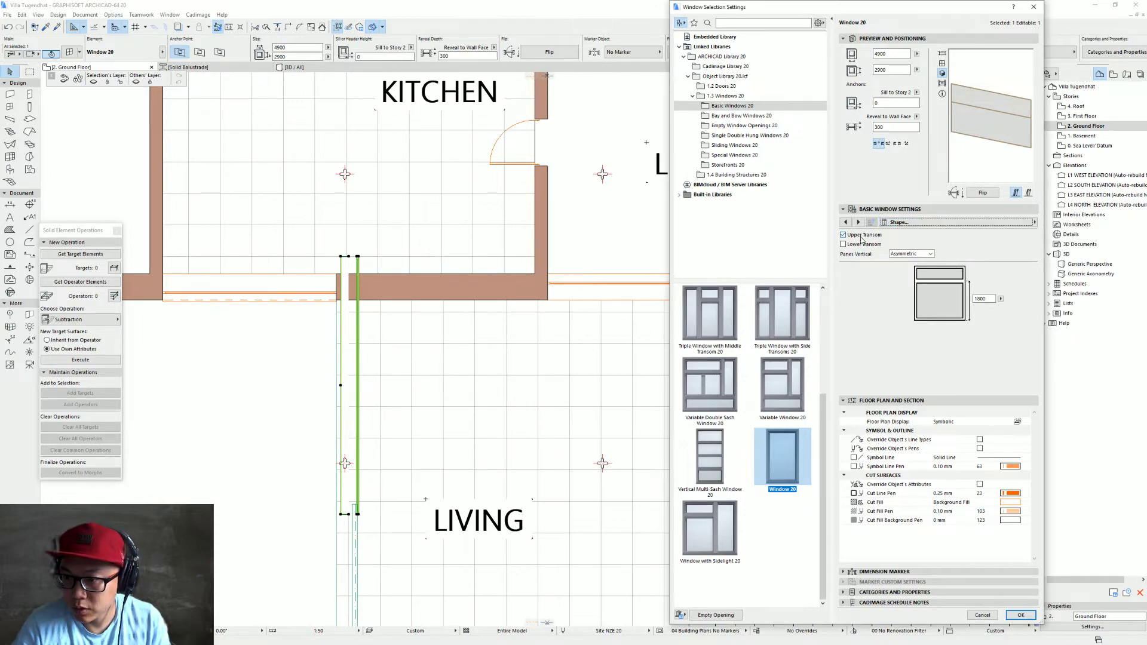
left_click(843, 235)
left_click(972, 223)
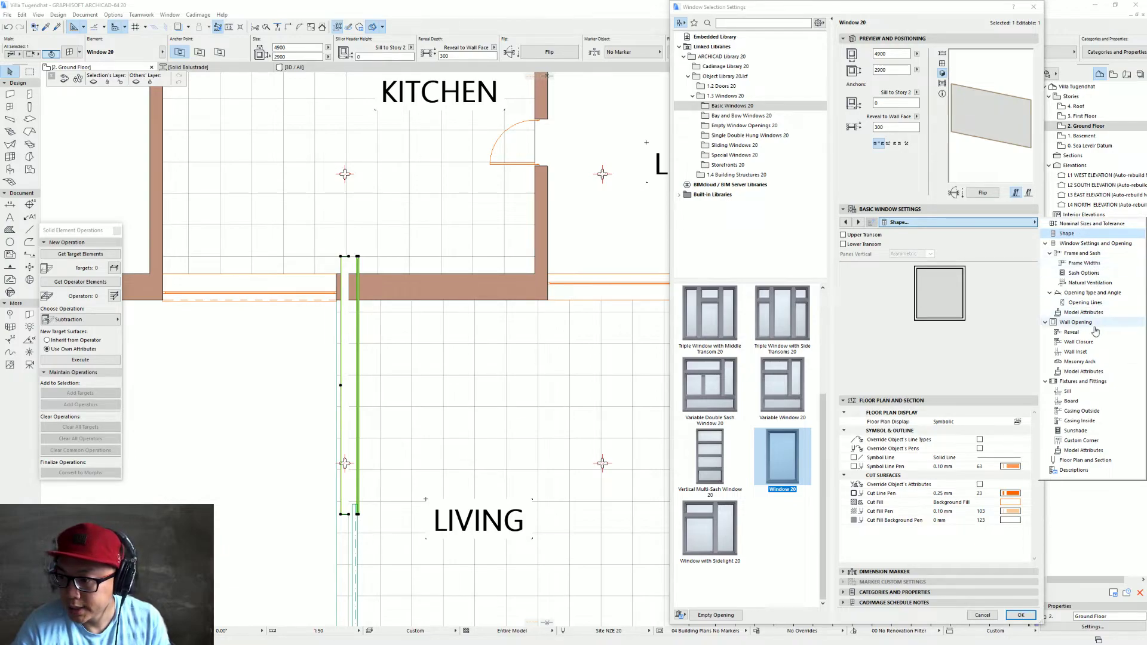
left_click(1071, 332)
left_click(901, 238)
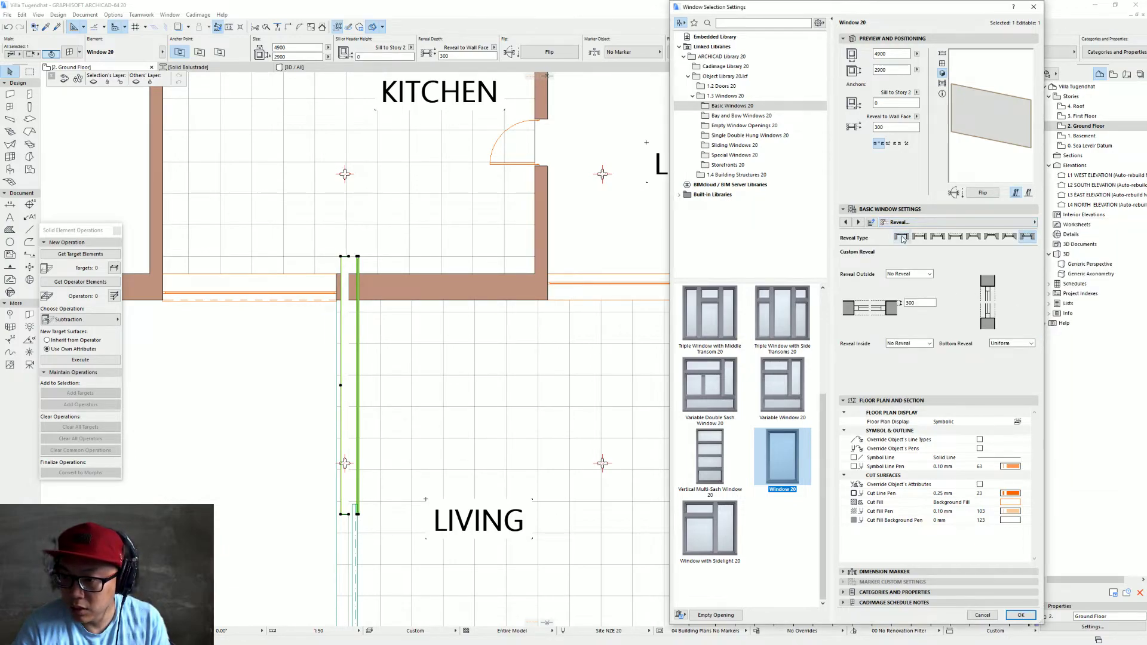
key("Return")
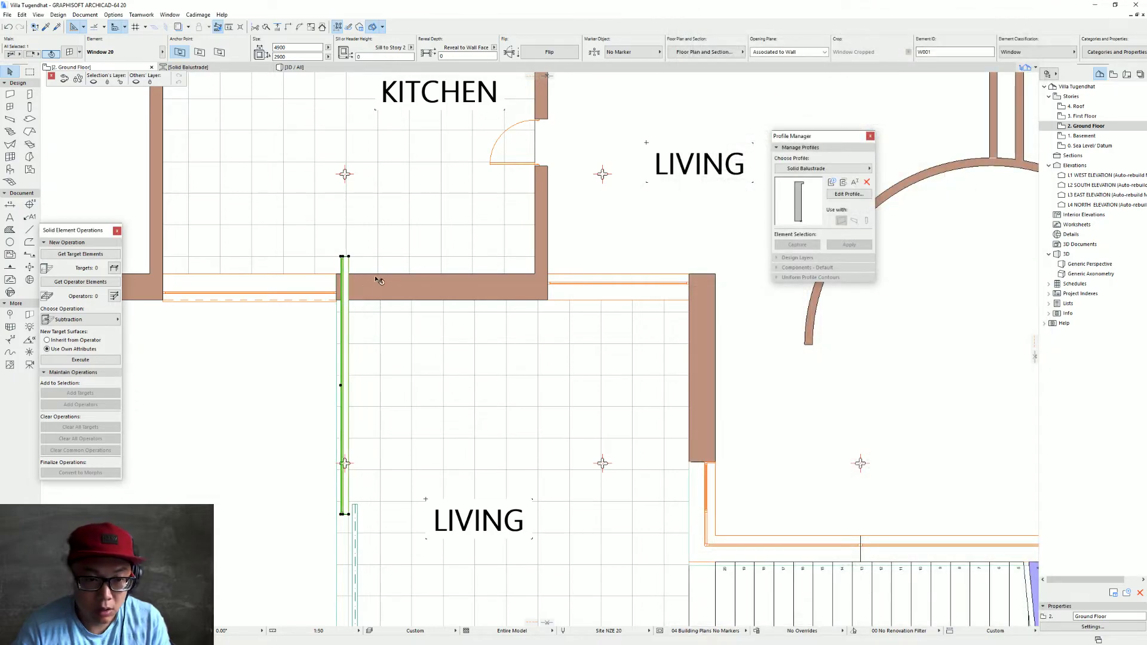
Shorten the window at both ends to about 2800 mm wide so it spans exactly the terrace side wall
left_click_drag(348, 256, 349, 299)
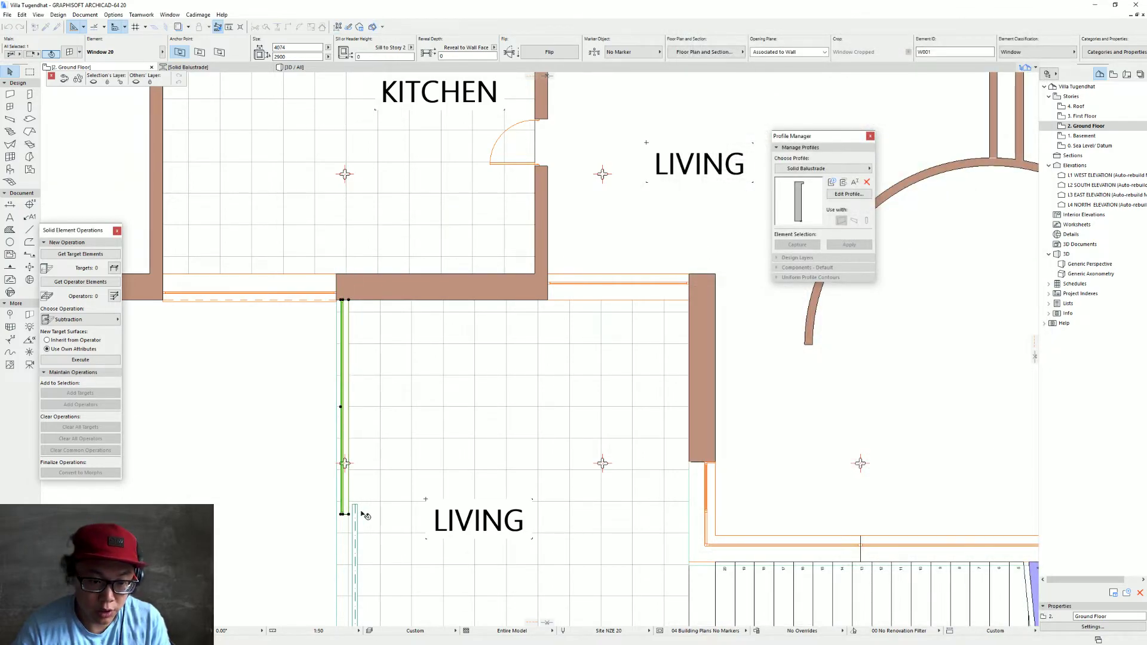
left_click(352, 514)
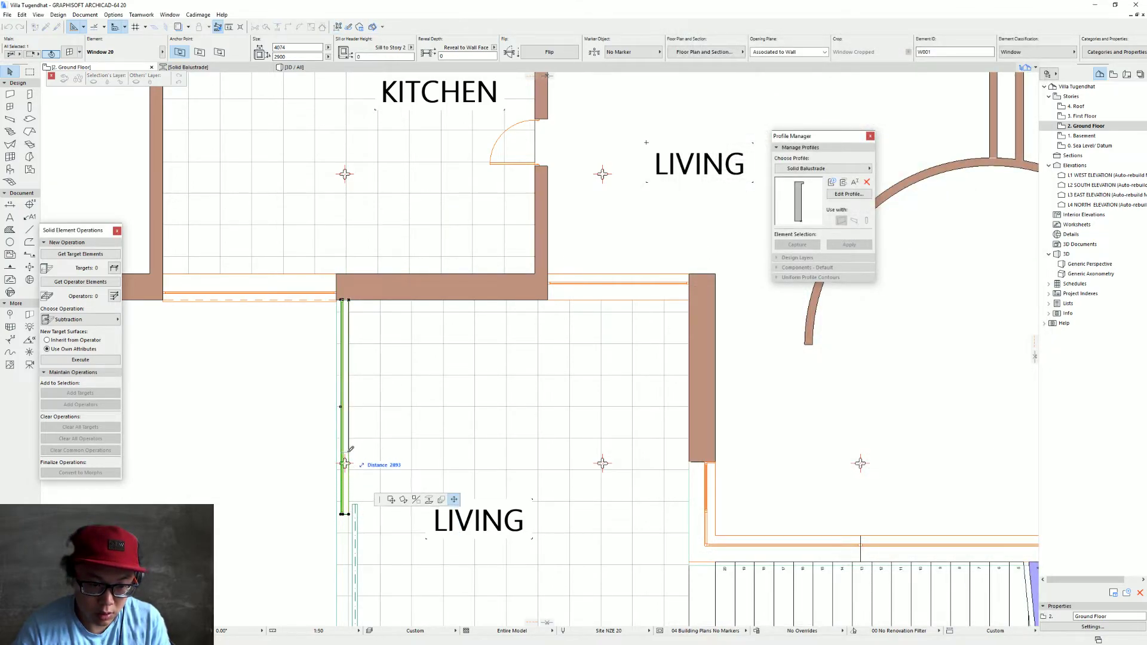
left_click(350, 445)
left_click(436, 448)
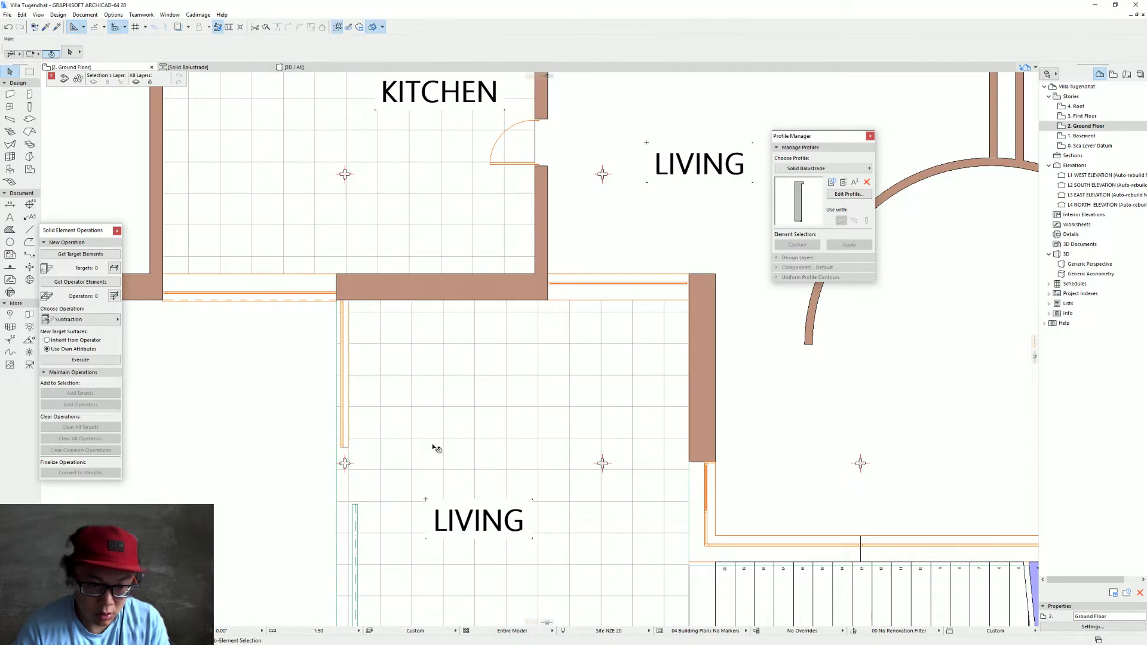
In the 3D view, set the glass surface of the terrace side wall's window to Glass - Semi Transparent
key("F3")
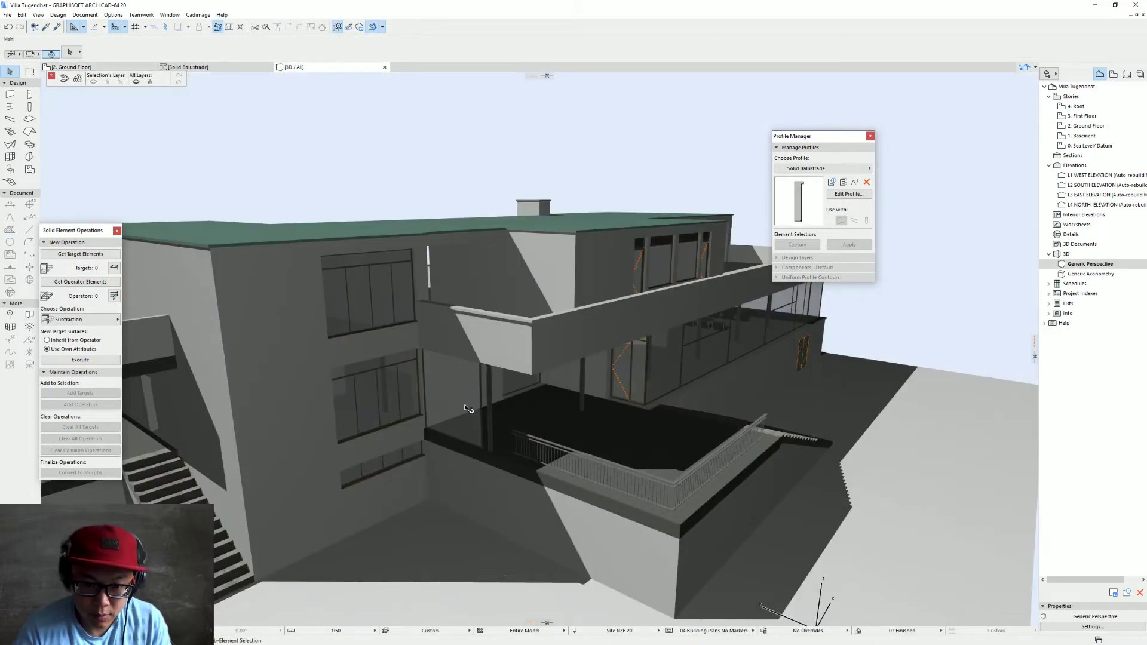
scroll(485, 399, "up", 5)
middle_click_drag(484, 399, 181, 376, "shift")
scroll(328, 357, "up", 4)
middle_click_drag(327, 358, 334, 418, "shift")
scroll(334, 361, "down", 4)
mouse_move(335, 418)
middle_mouse_down()
mouse_move(509, 479)
mouse_move(343, 406)
middle_mouse_up()
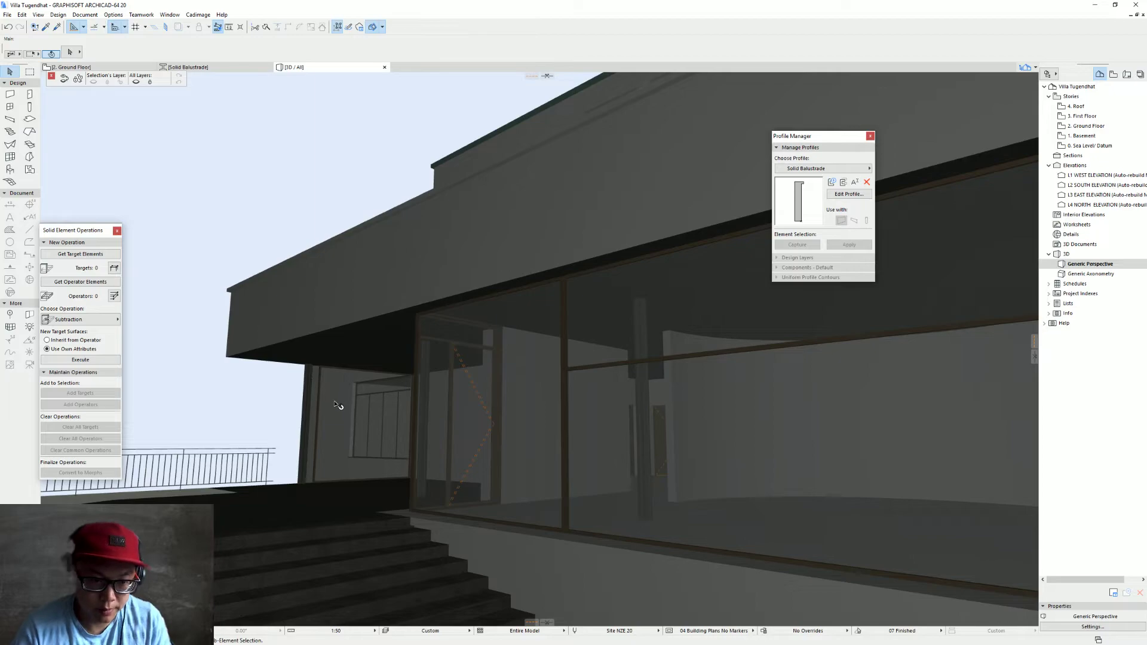
left_click(338, 404)
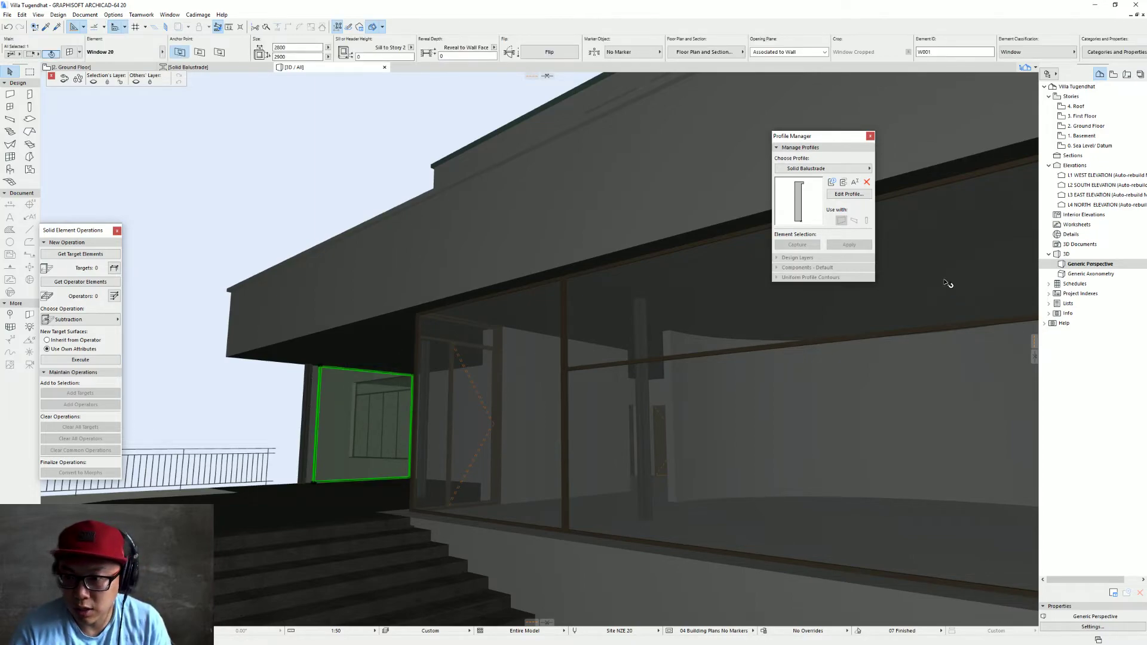
key("ctrl+t")
left_click(1028, 222)
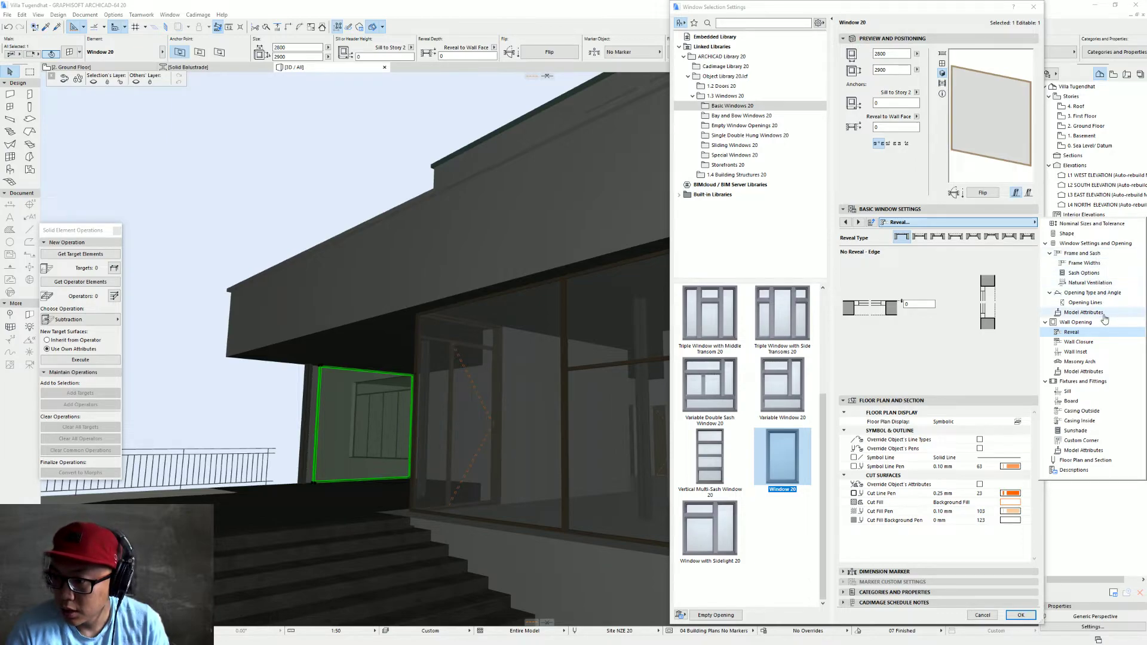
left_click(1083, 312)
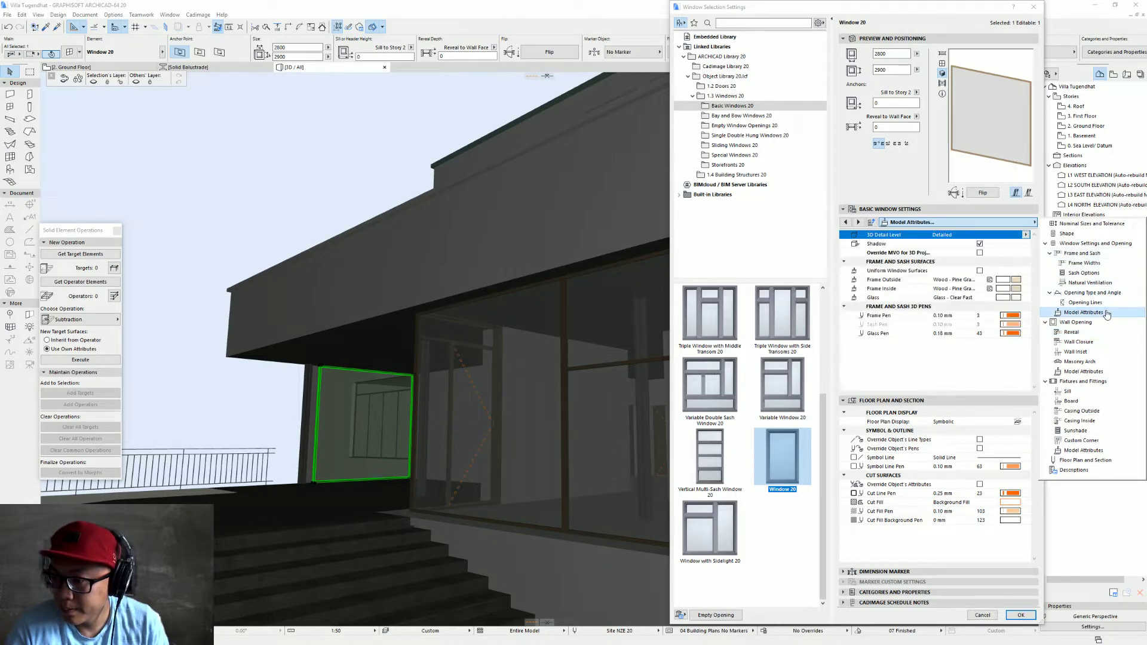
left_click(1016, 298)
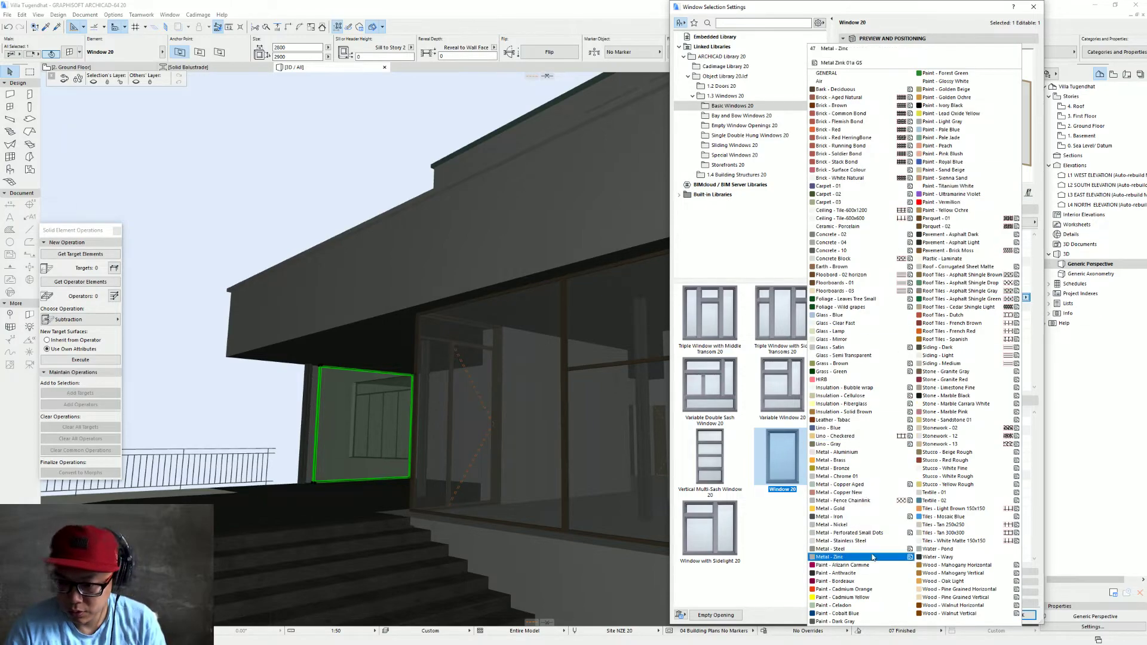
left_click(879, 356)
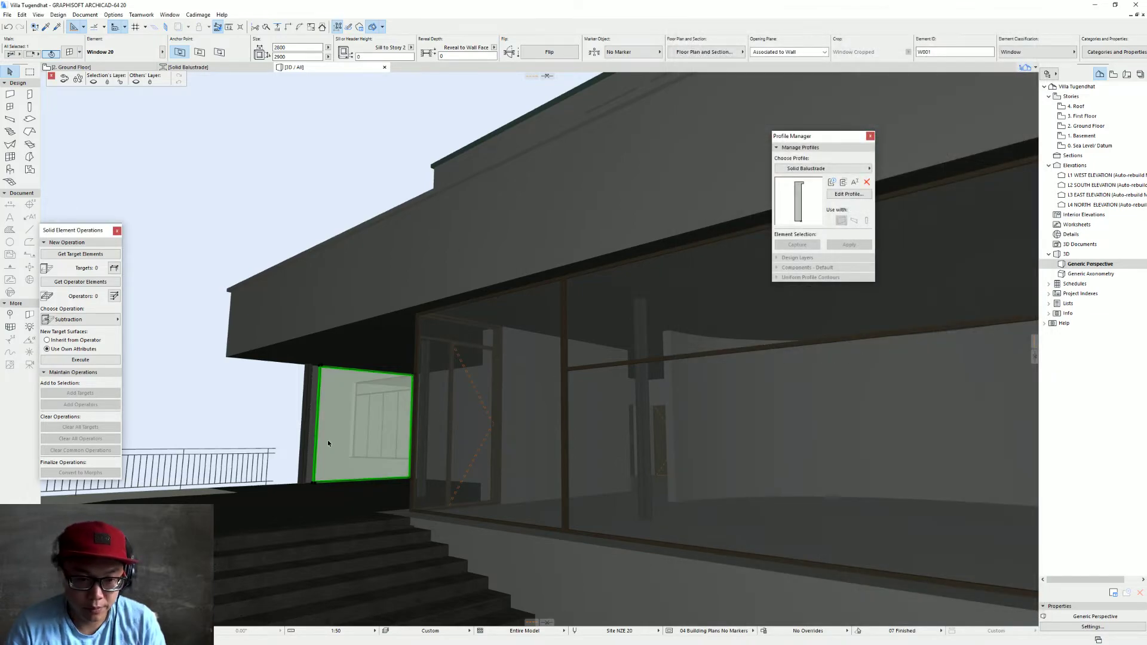
Compare the terrace edge in the 3D model with the Google Maps panorama of Villa Tugendhat, examining the railing's posts, bars and distance from the edge
scroll(591, 452, "down", 10)
middle_click_drag(592, 452, 453, 415, "shift")
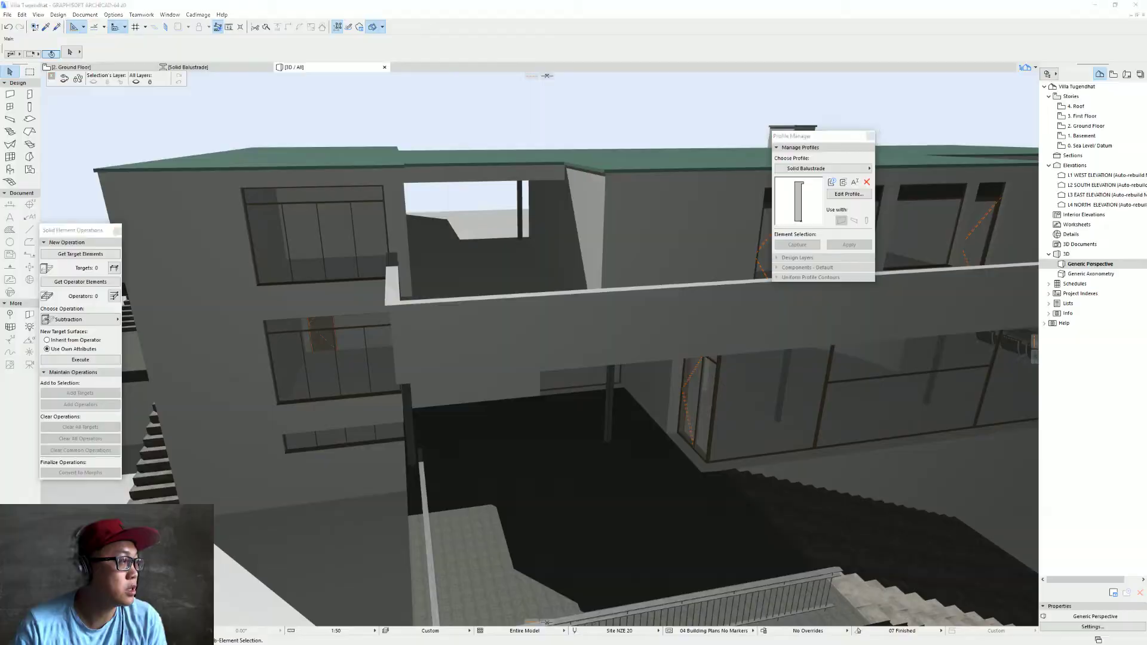
key("alt+Tab")
left_click_drag(597, 335, 653, 344)
scroll(451, 422, "up", 3)
left_click_drag(451, 422, 300, 333)
left_click_drag(681, 265, 618, 275)
left_click_drag(901, 351, 779, 339)
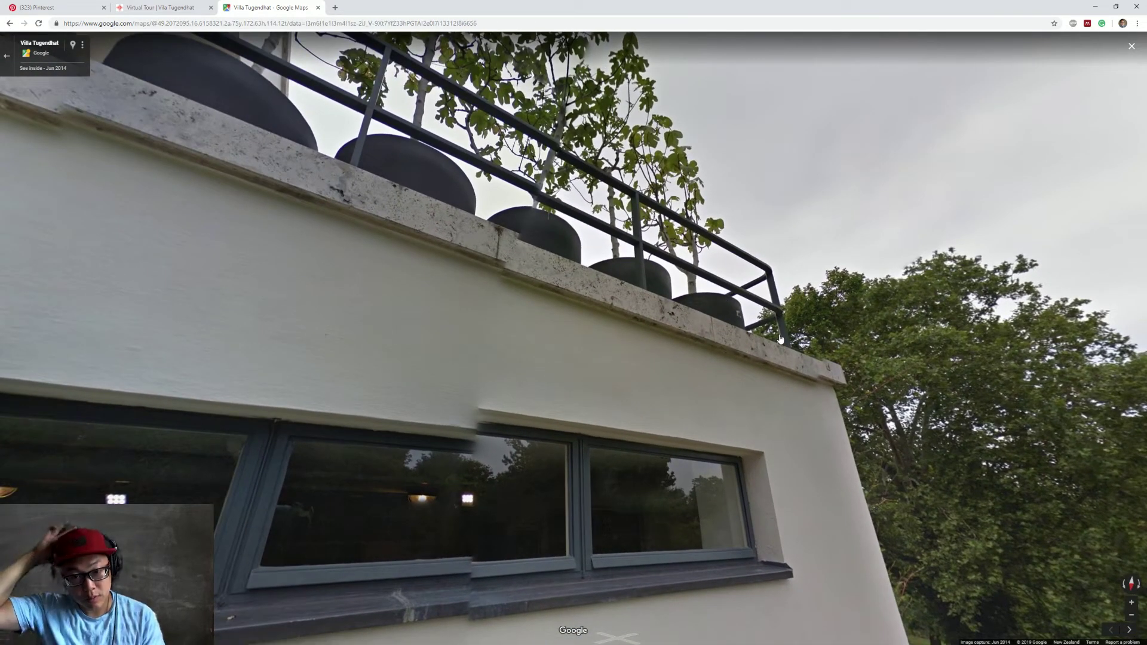
left_click_drag(780, 349, 587, 345)
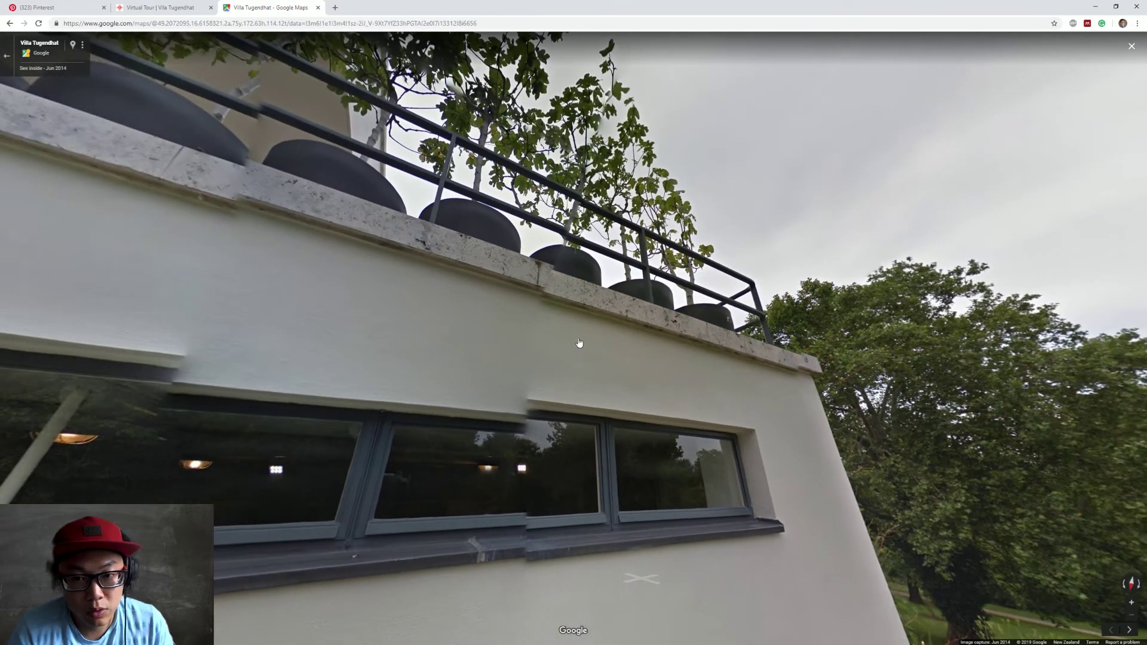
left_click_drag(446, 321, 656, 376)
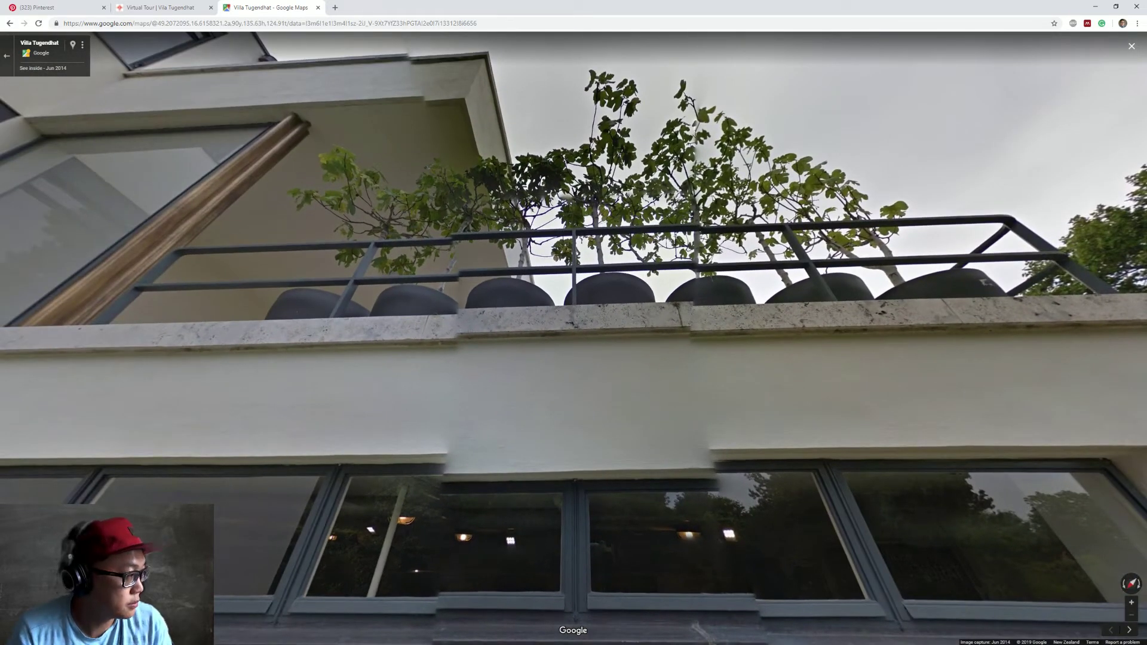
Back in Archicad's Ground Floor plan, move the terrace's vertically drawn railing to the slab edge, then 160 mm inwards from it
key("alt+Tab")
middle_click_drag(443, 364, 436, 482, "shift")
key("F2")
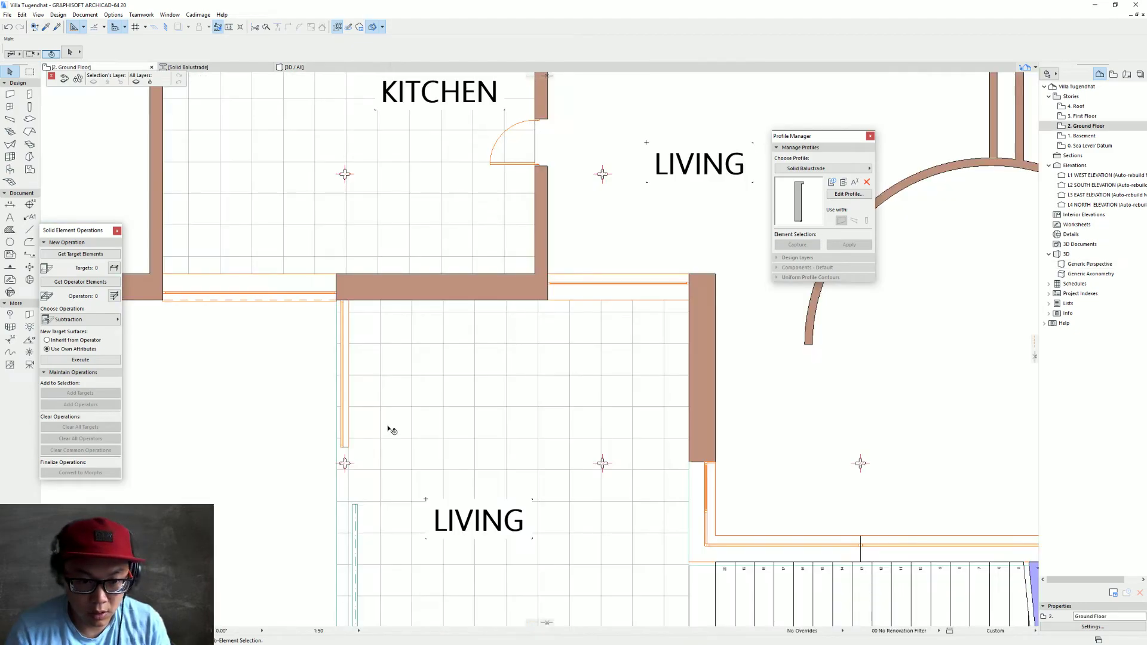
middle_click_drag(393, 430, 474, 288)
left_click(437, 388)
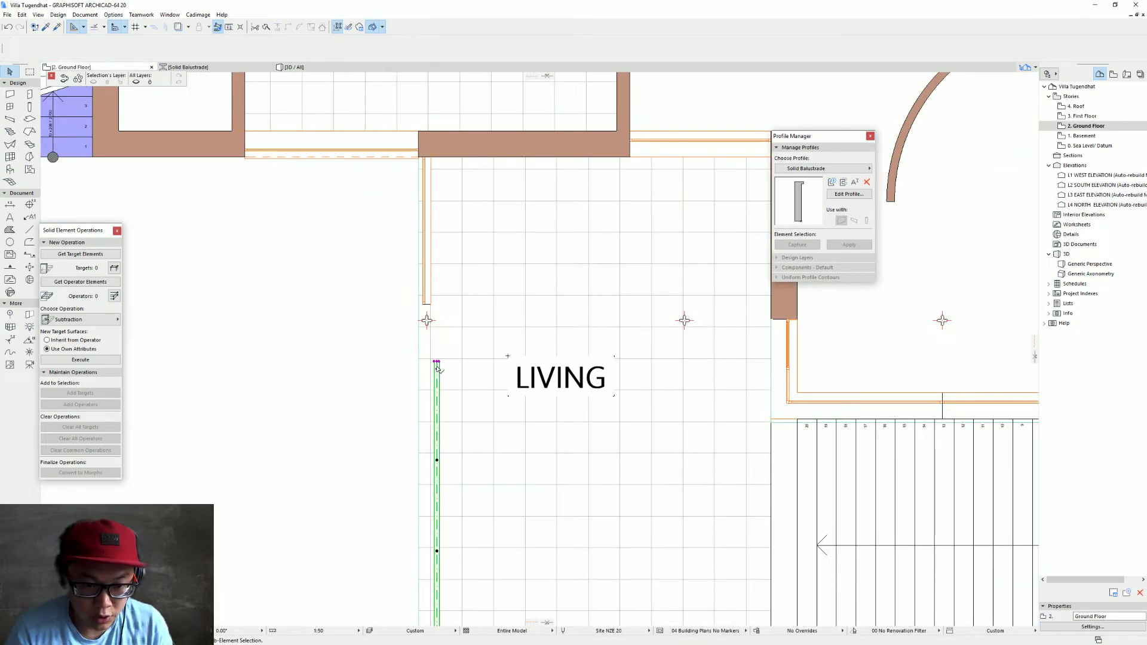
left_click(427, 321, "shift")
middle_click_drag(501, 432, 478, 233)
scroll(400, 466, "up", 3)
left_click(412, 439)
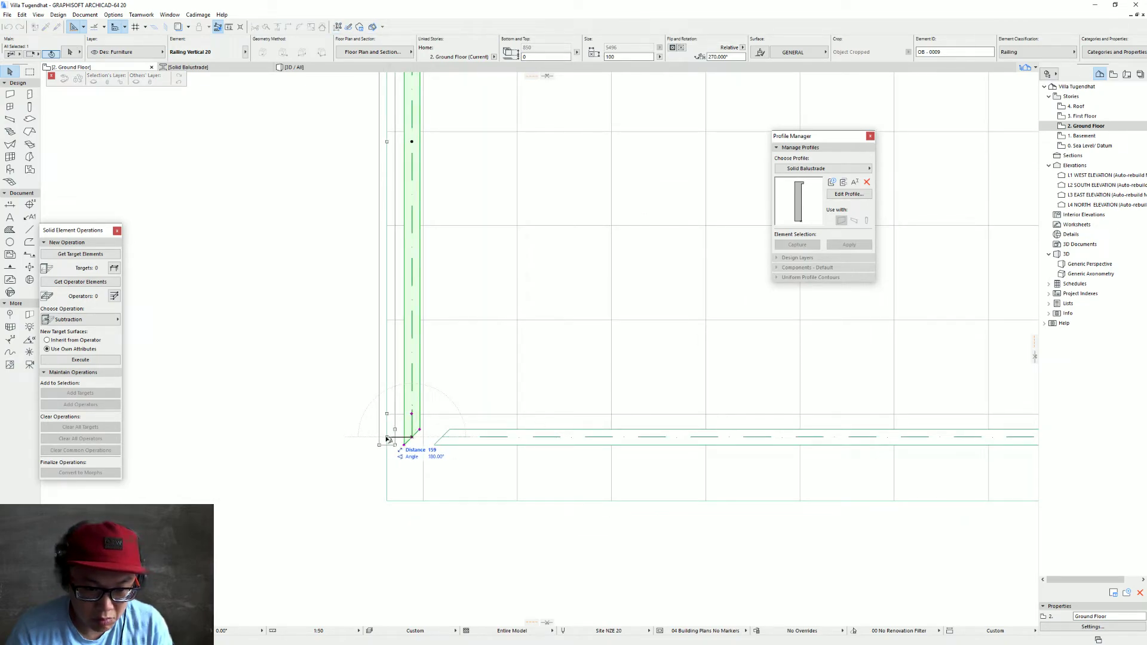
left_click(387, 440)
left_click(387, 440)
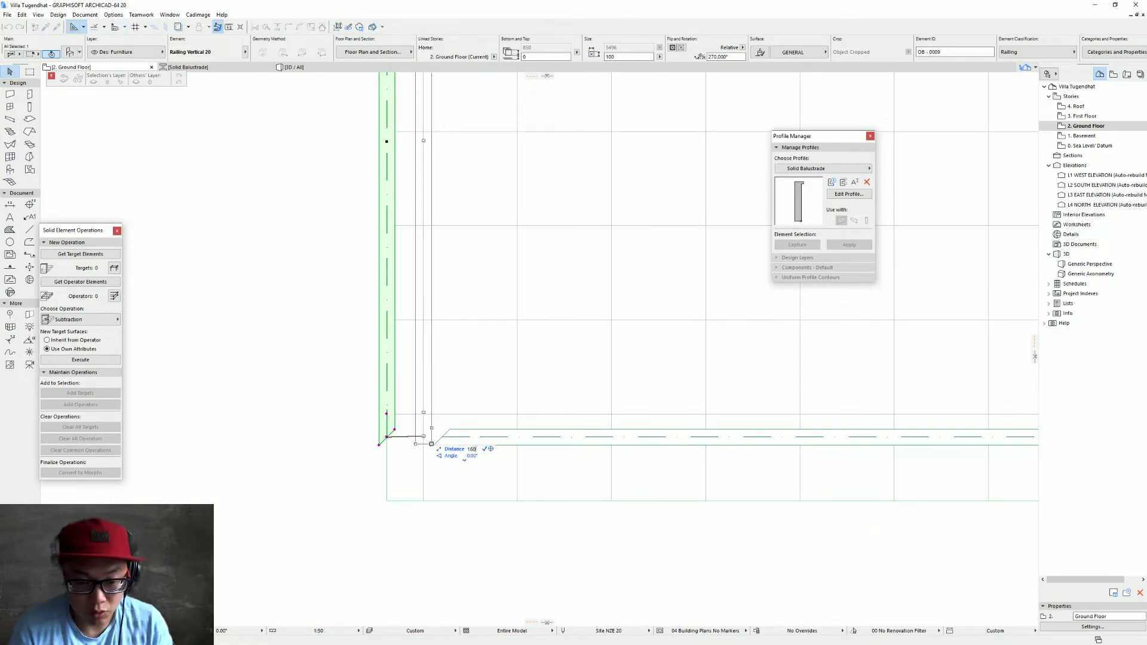
left_click(412, 439)
Move the terrace's horizontally drawn railing to the slab edge, then 160 mm back inwards at 90°
left_click(442, 439)
left_click(444, 440)
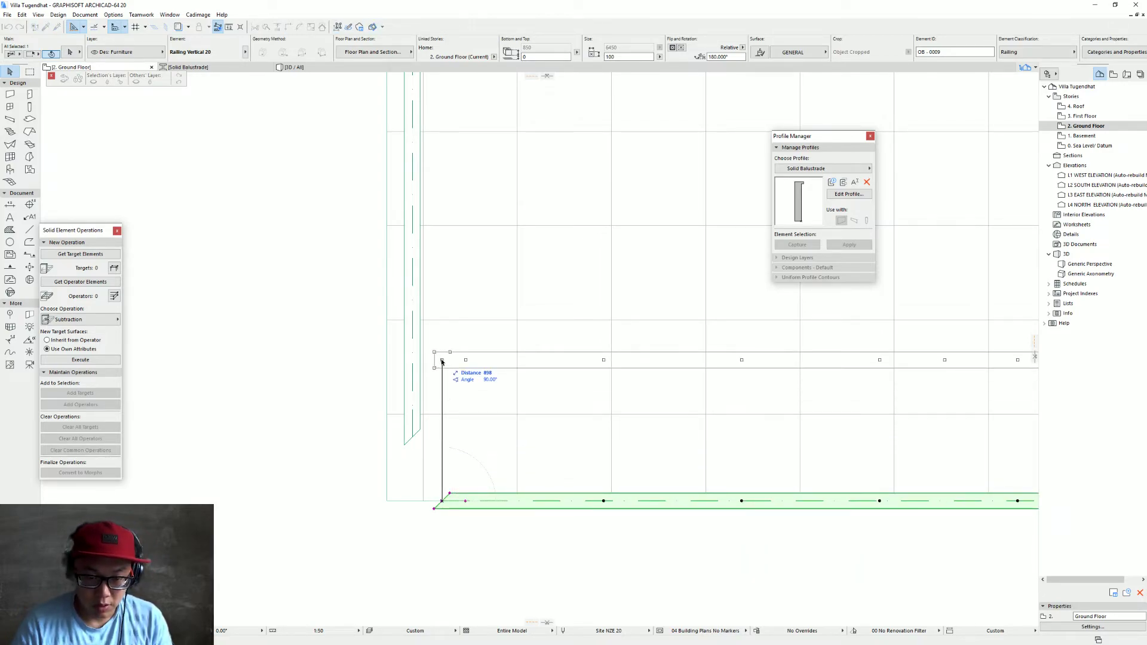
type("160")
key("Tab")
type("90")
key("Return")
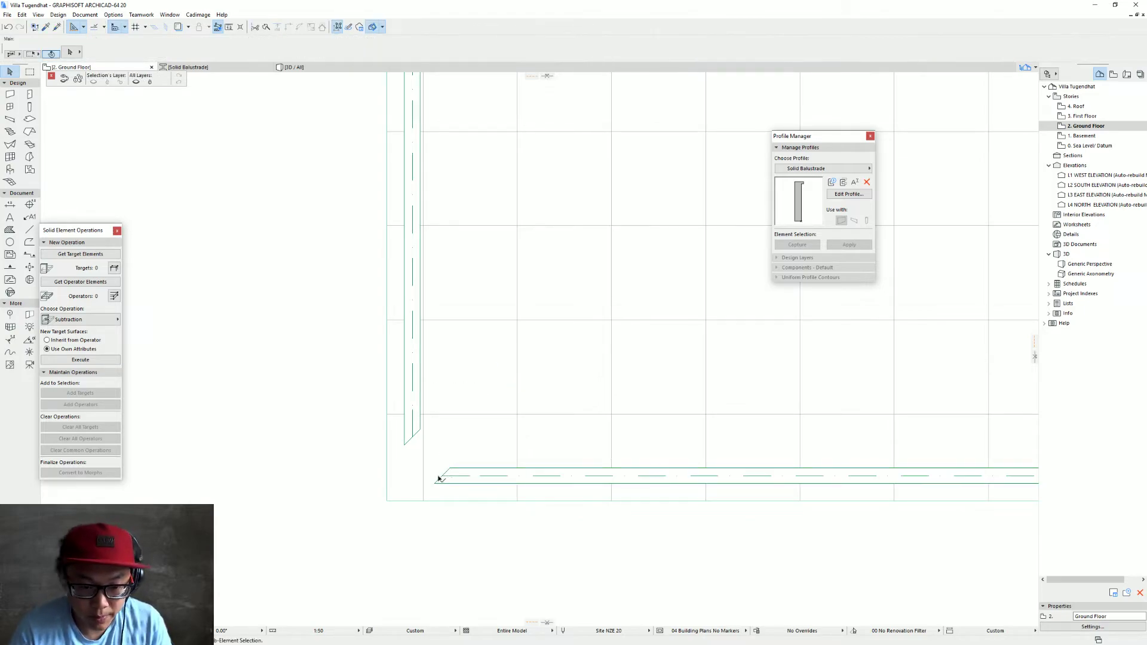
Select both terrace railings and replace their object type with Railing Horizontal 20 from the Fences and Railings library
left_click(445, 477)
left_click(411, 421, "shift")
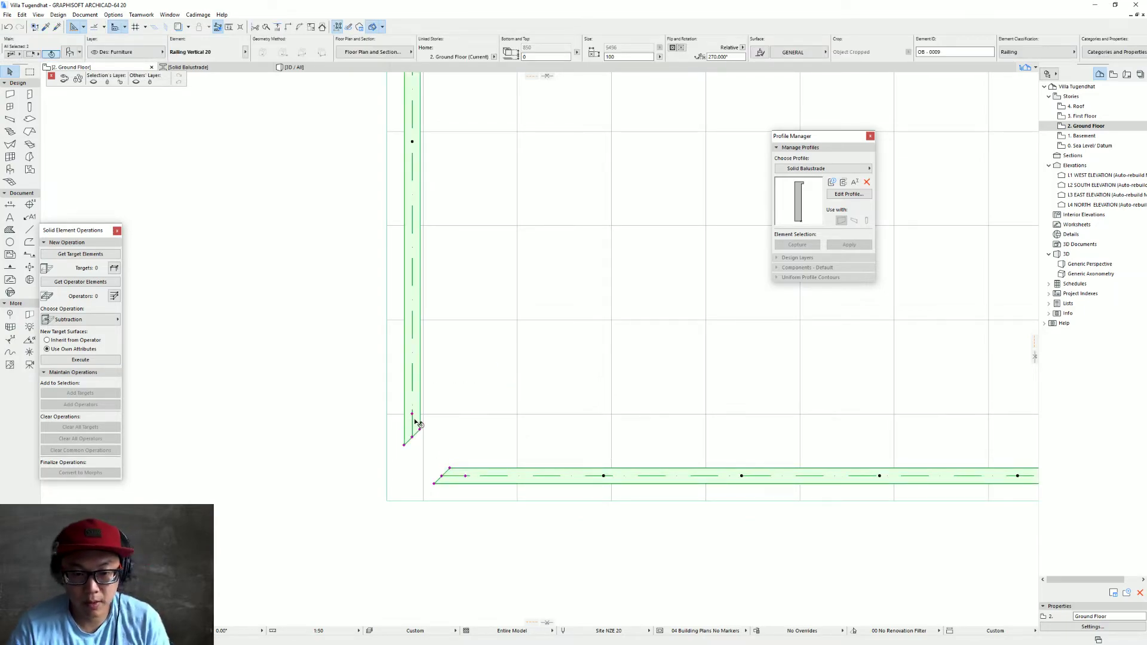
key("ctrl+t")
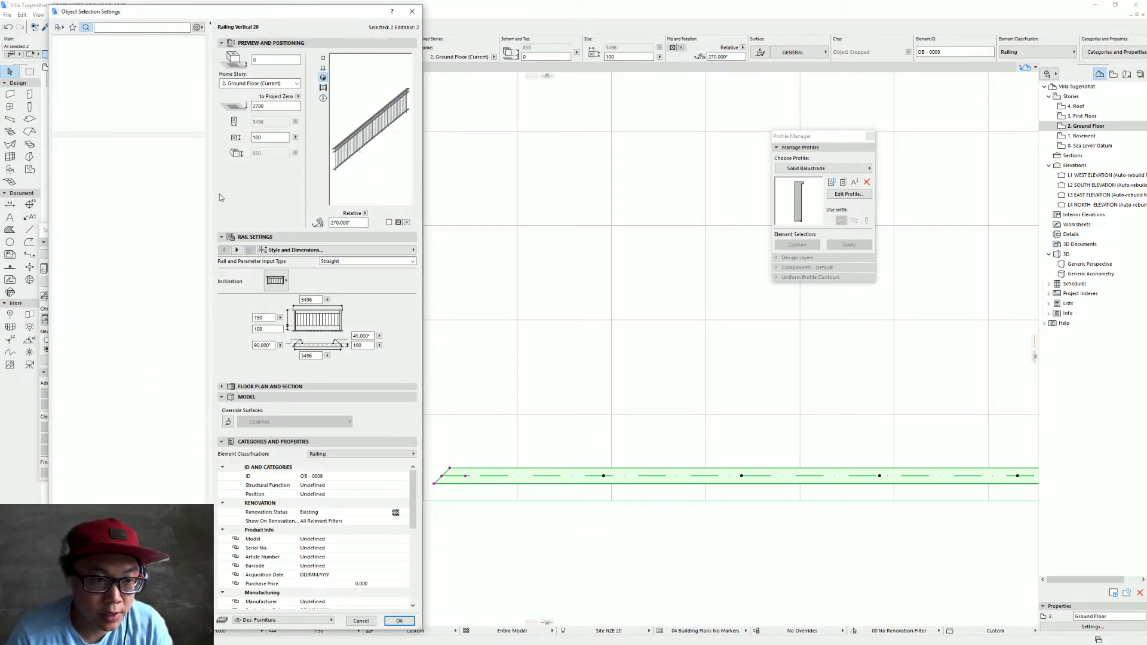
left_click(59, 27)
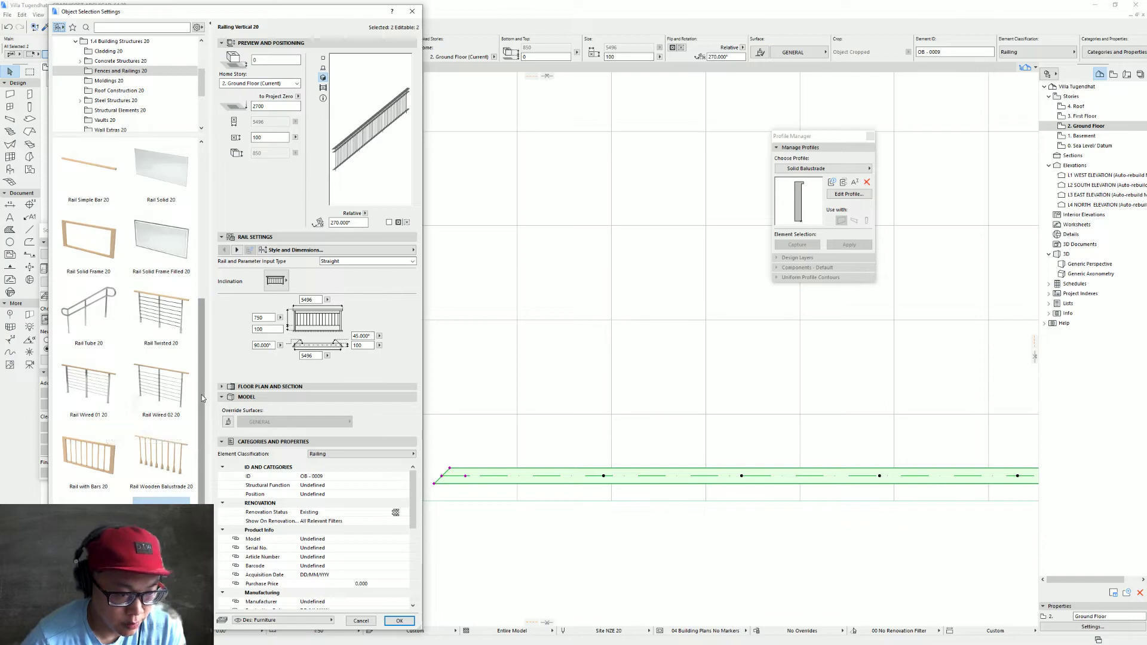
left_click_drag(201, 430, 209, 217)
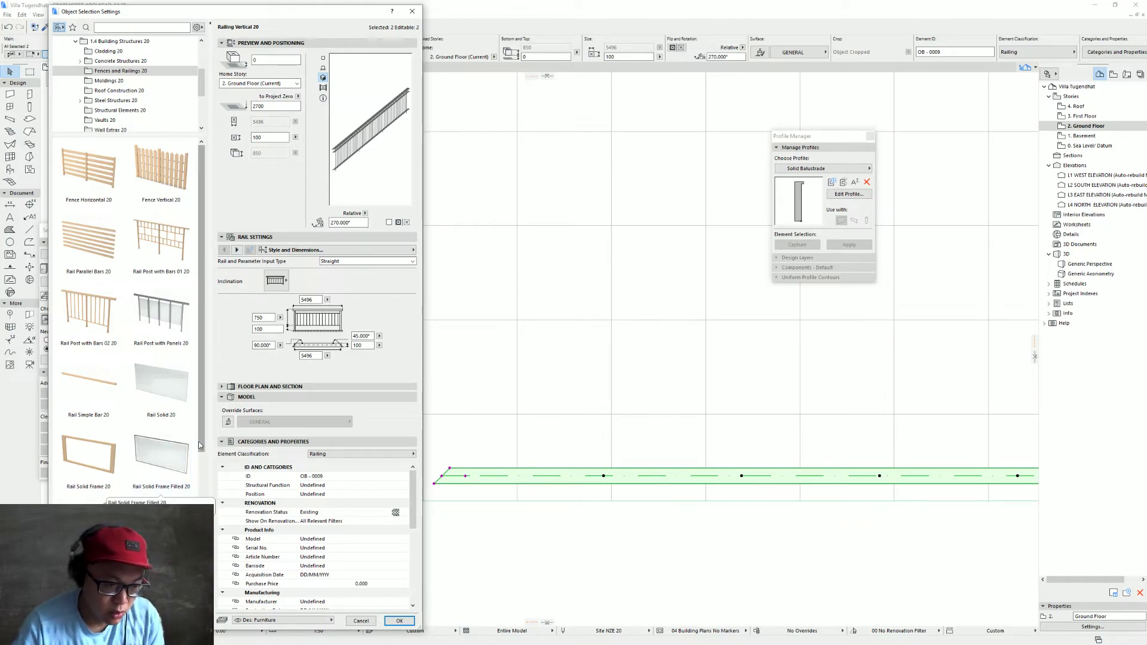
scroll(199, 445, "down", 3)
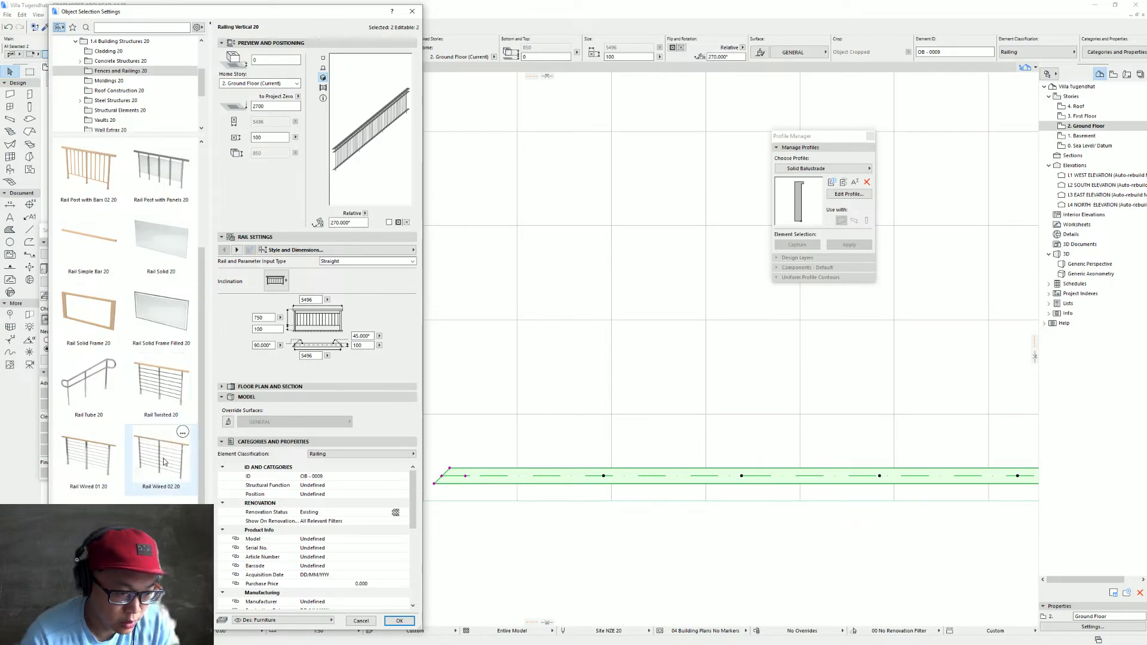
scroll(110, 431, "down", 1)
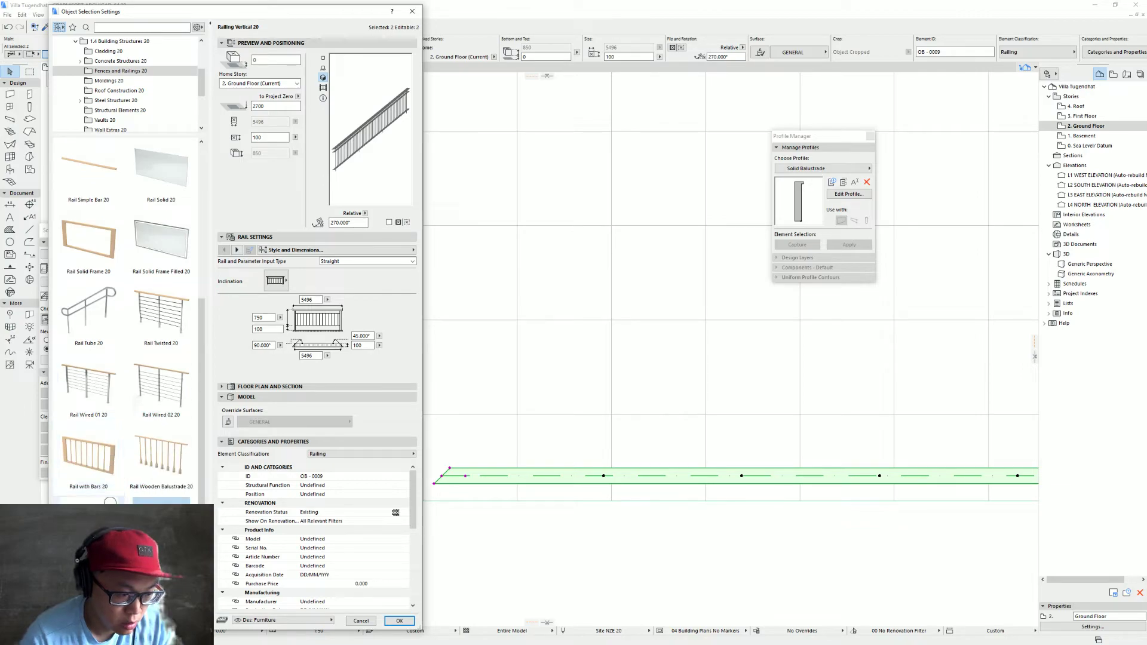
left_click(110, 500)
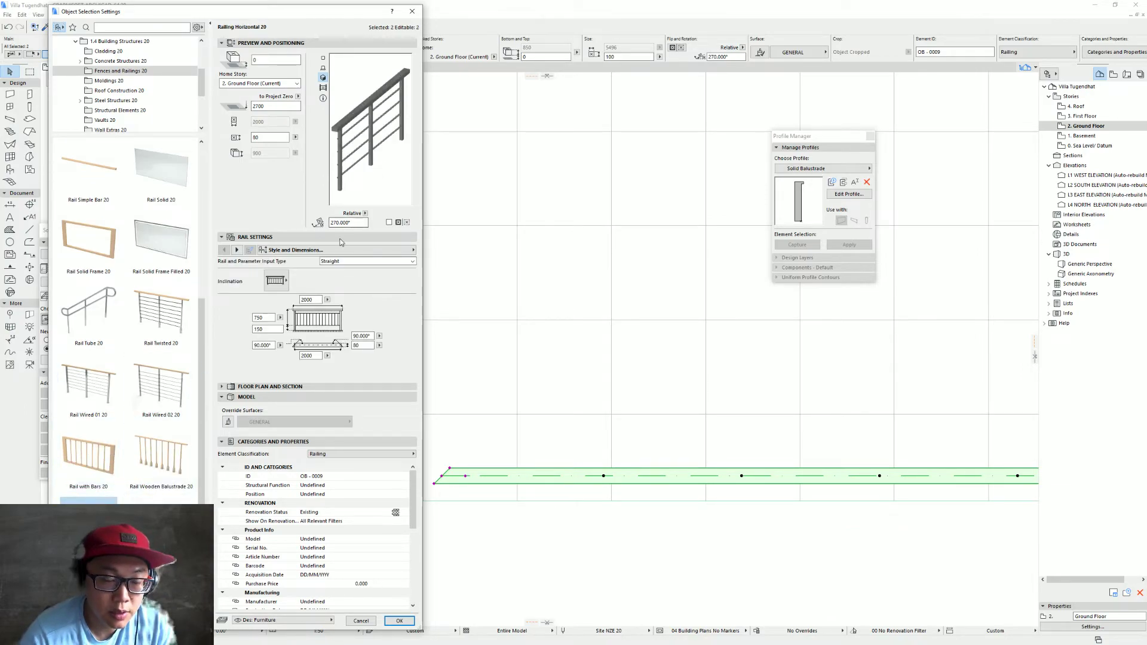
Set the number of horizontal bars of the selected railings to 1
left_click(238, 250)
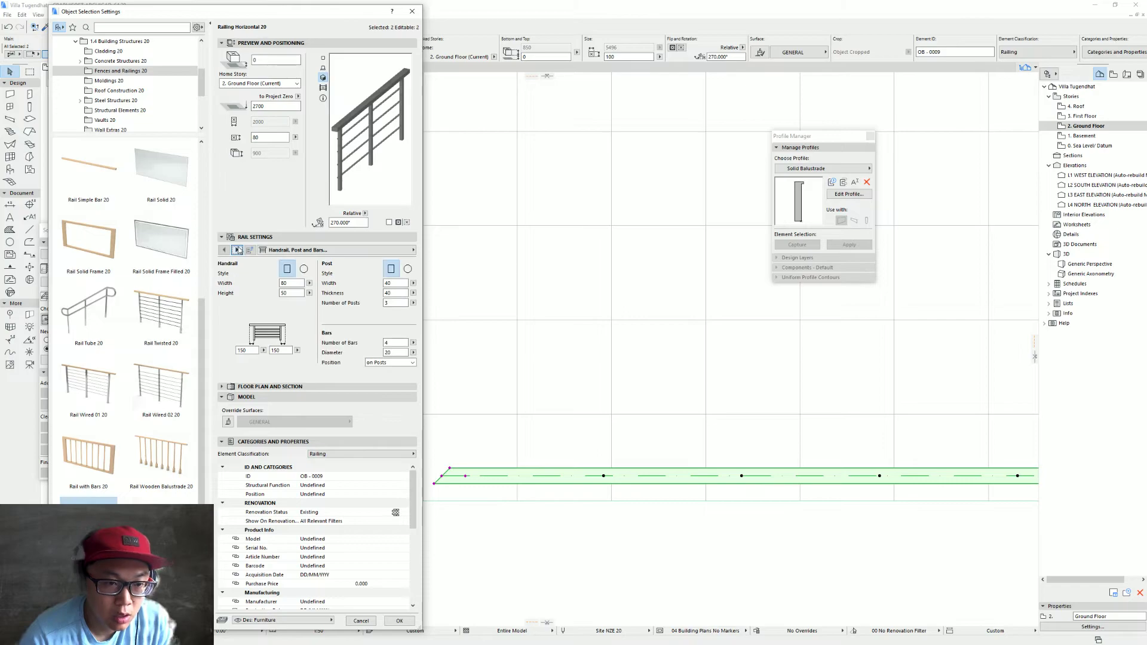
left_click(395, 342)
type("2")
left_click(394, 353)
left_click(397, 343)
left_click(401, 353)
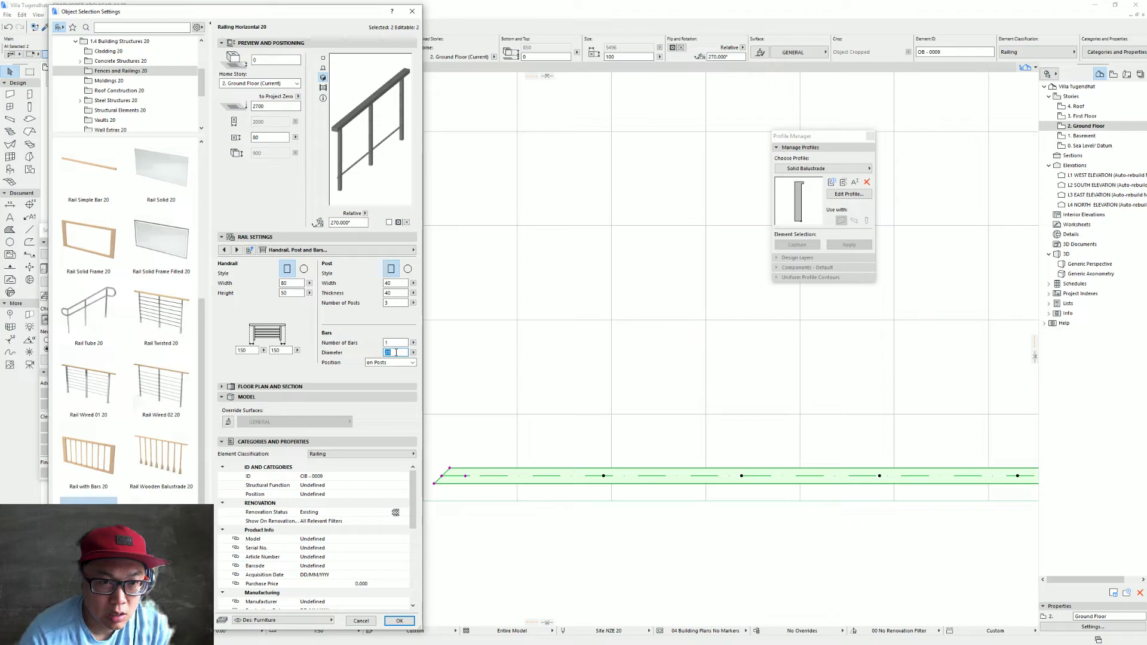
Try round styles for the handrail and posts, check them against the Google Maps photo, and return both to the rectangular style
left_click(304, 270)
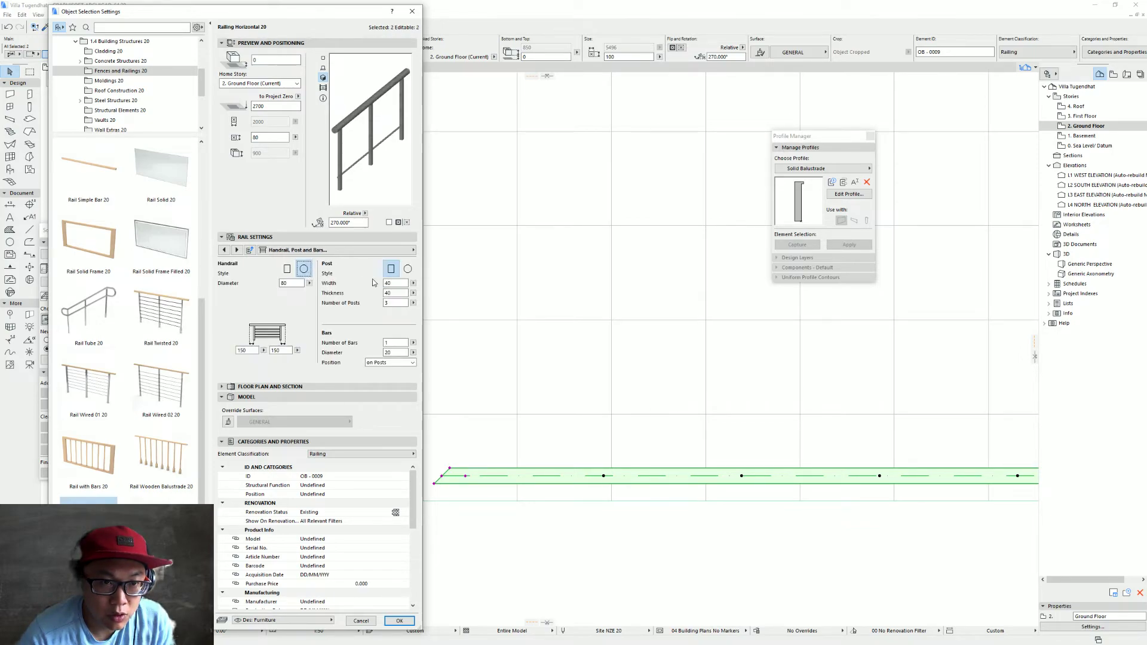
left_click(407, 270)
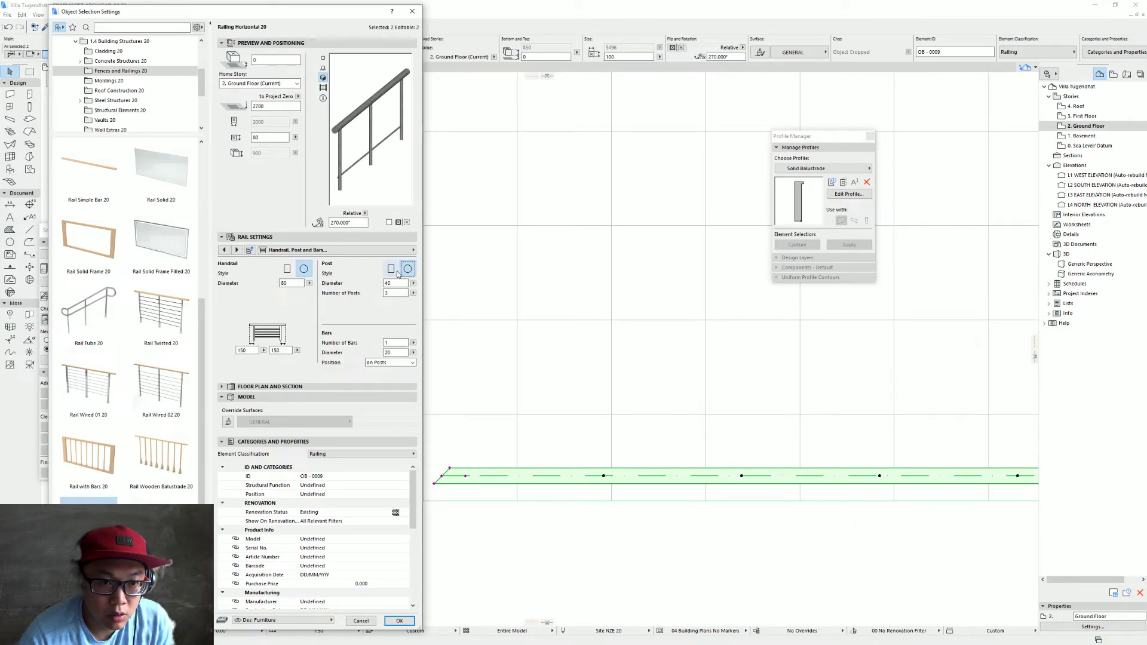
key("alt+Tab")
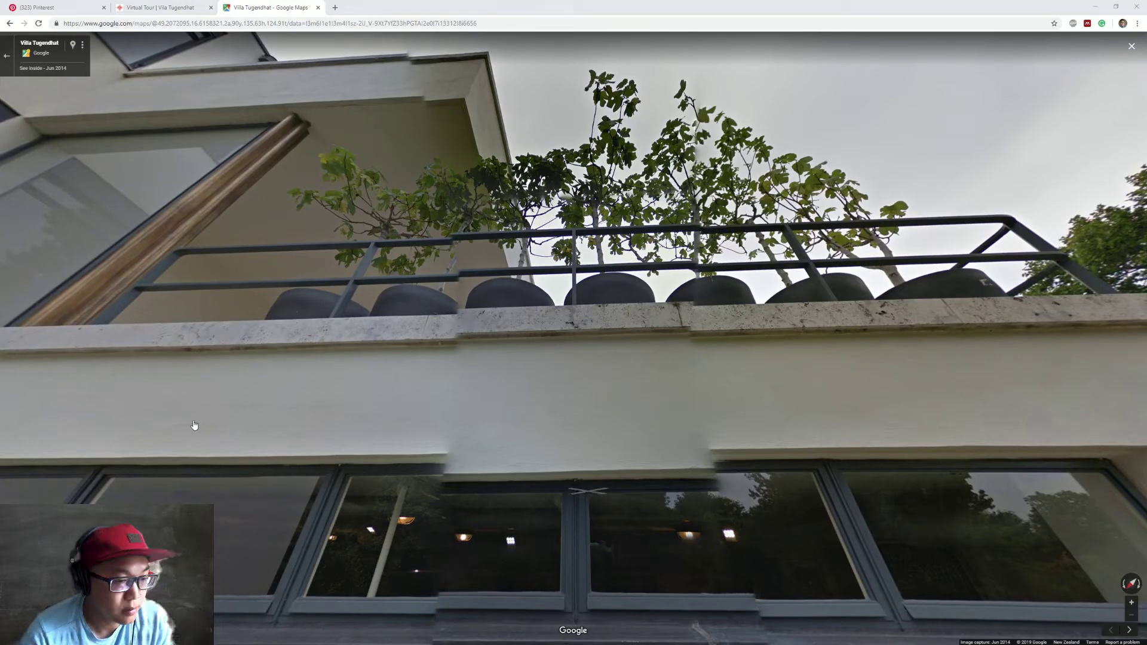
key("alt+Tab")
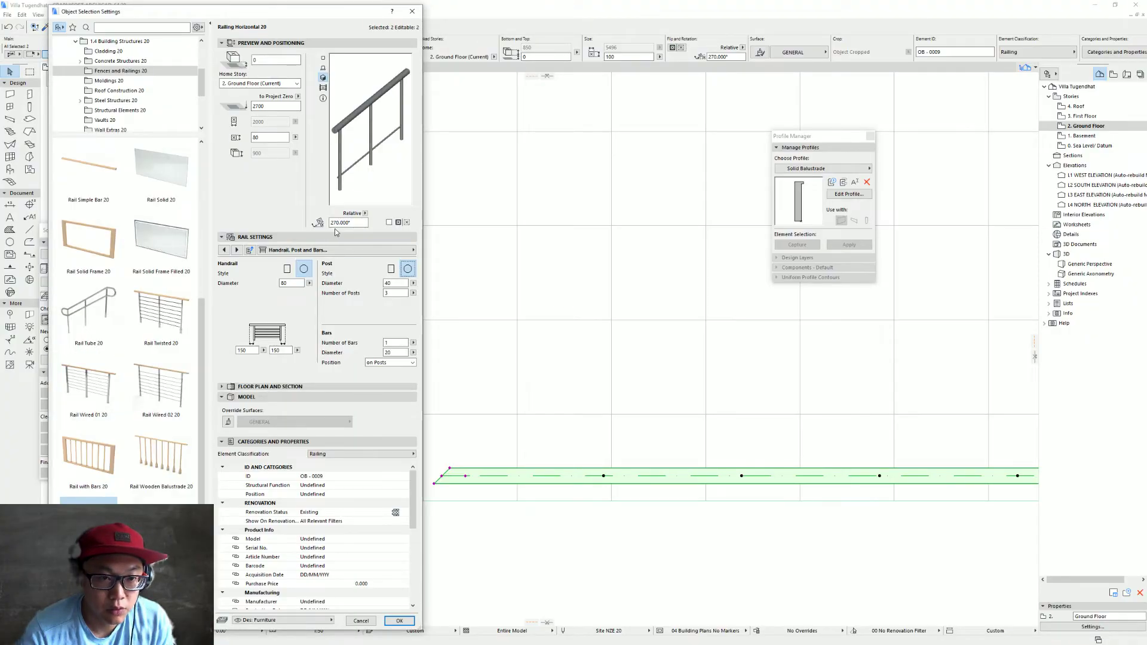
left_click(287, 269)
left_click(391, 268)
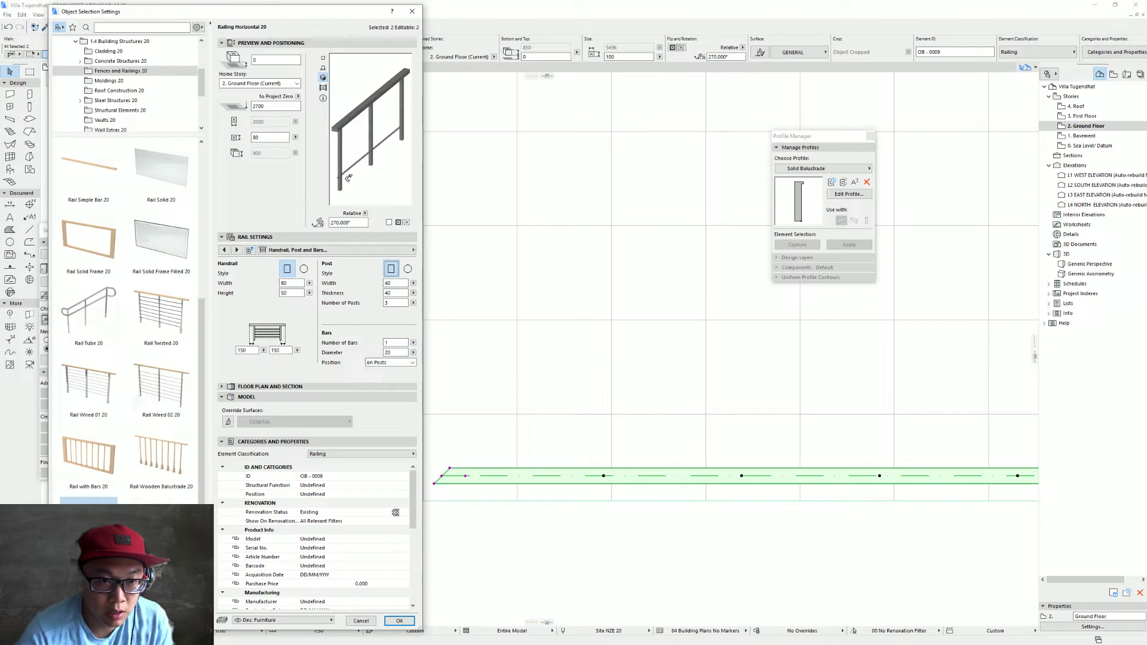
Set the railings' bar diameter to 40 mm, and both the rail height and the distance from the slab to 500 mm
left_click(394, 353)
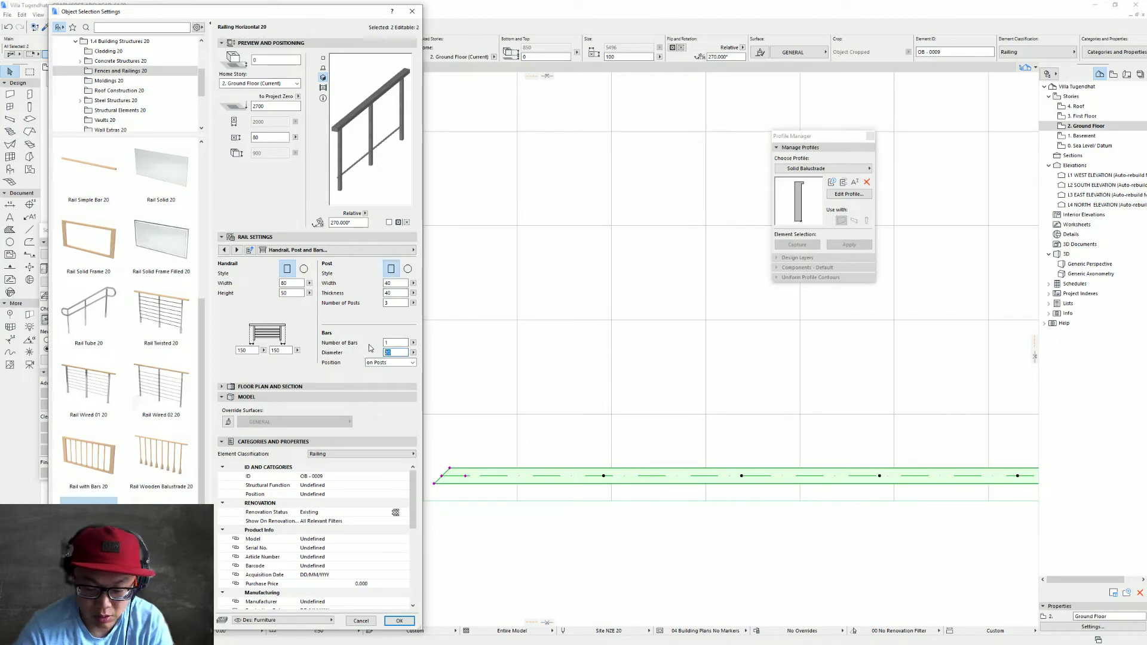
left_click(389, 343)
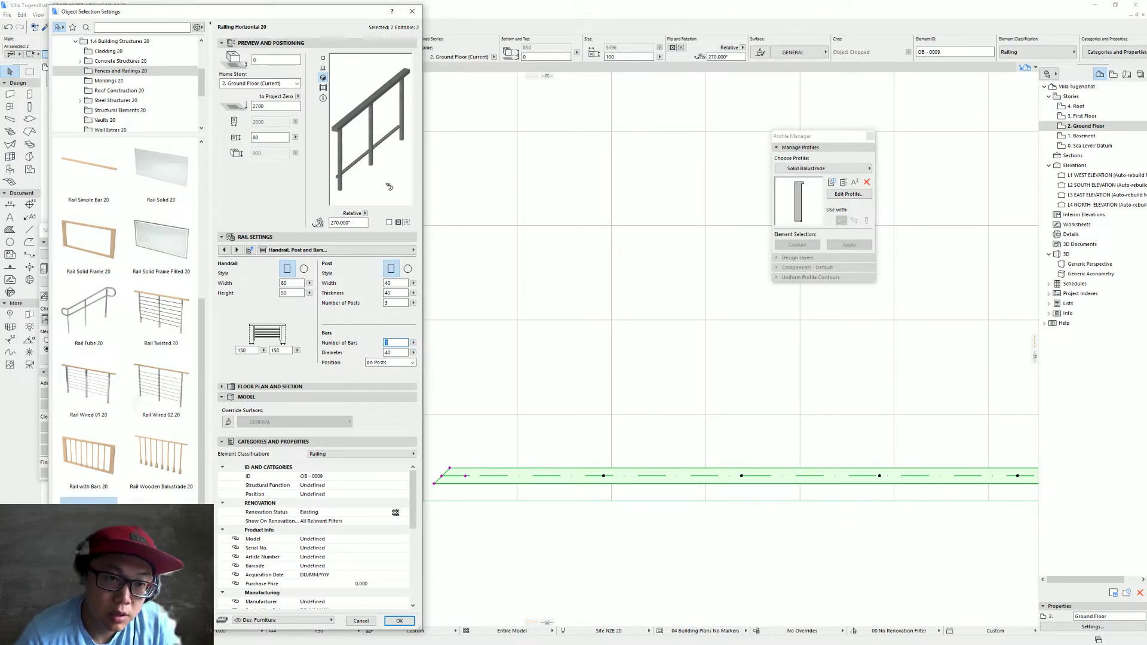
left_click(223, 250)
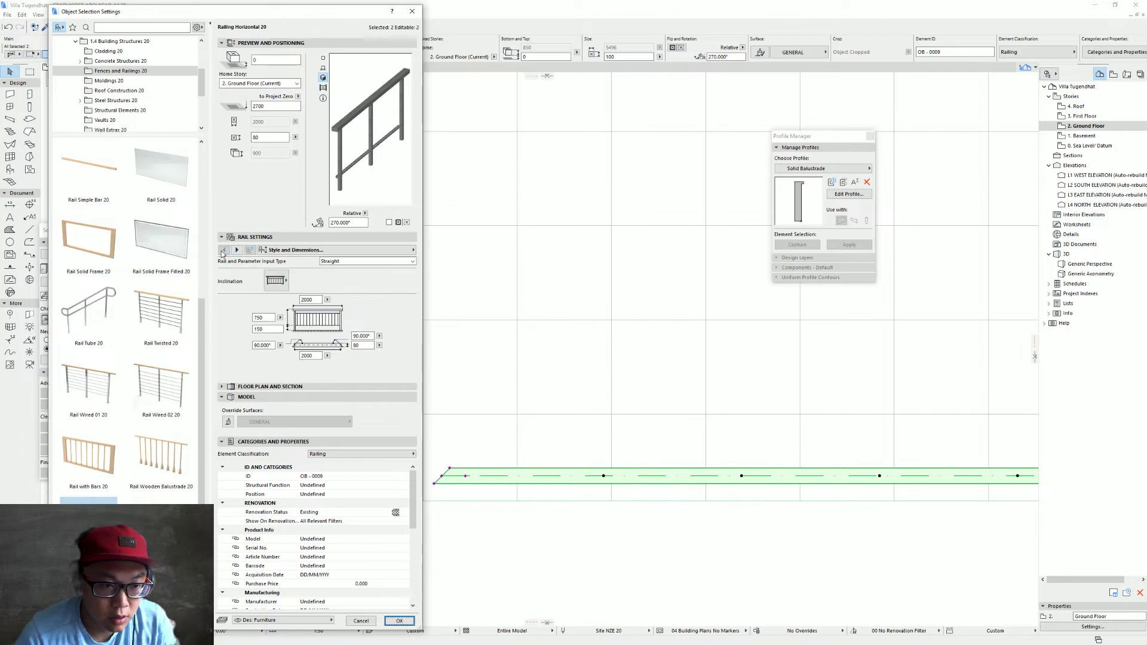
double_click(271, 328)
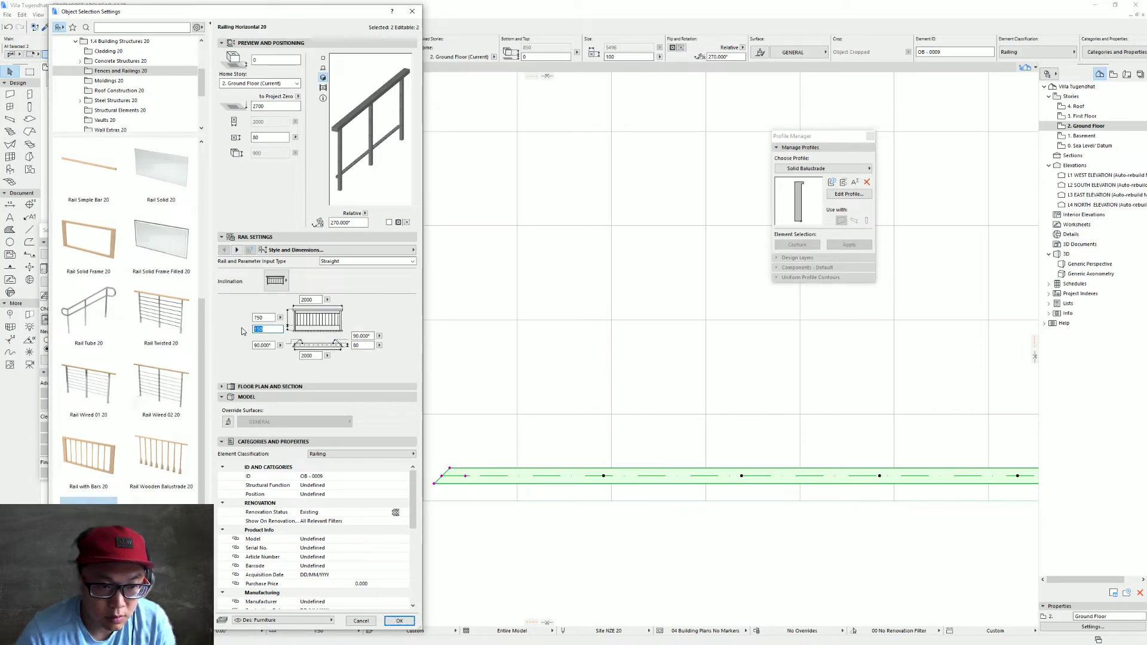
double_click(265, 317)
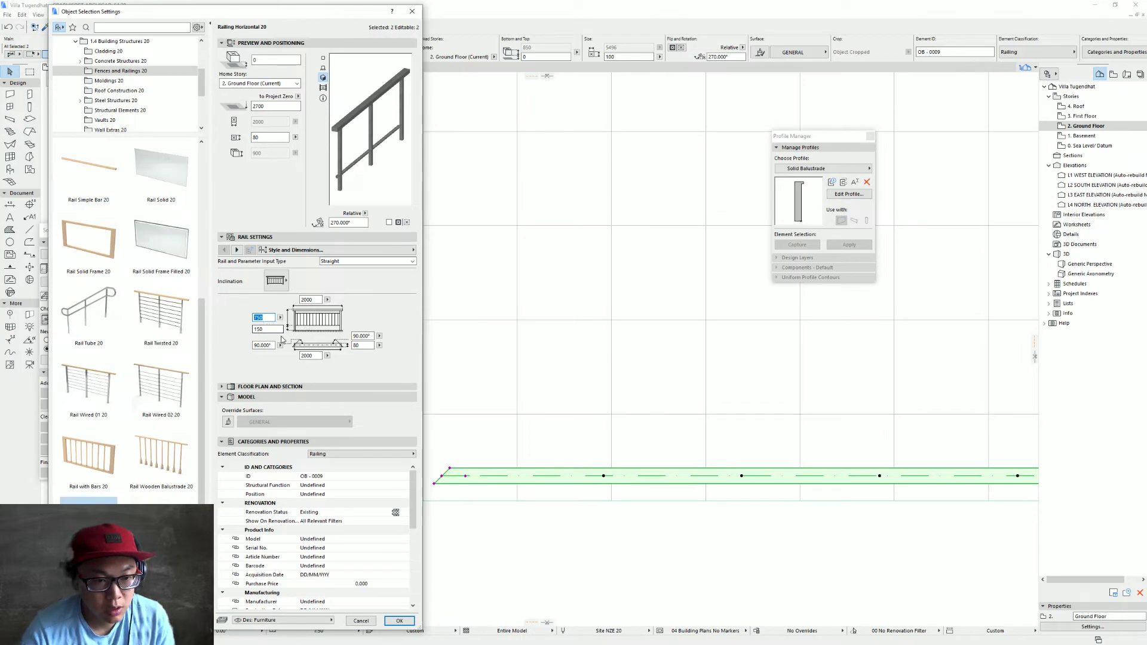
key("Tab")
type("500")
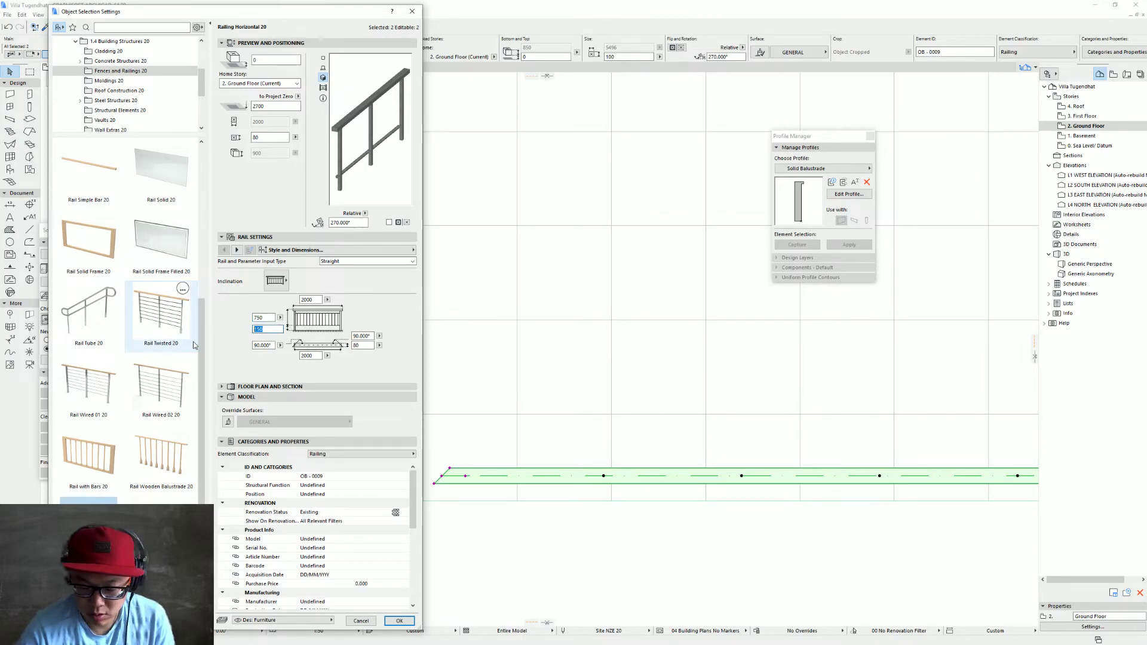
left_click(265, 319)
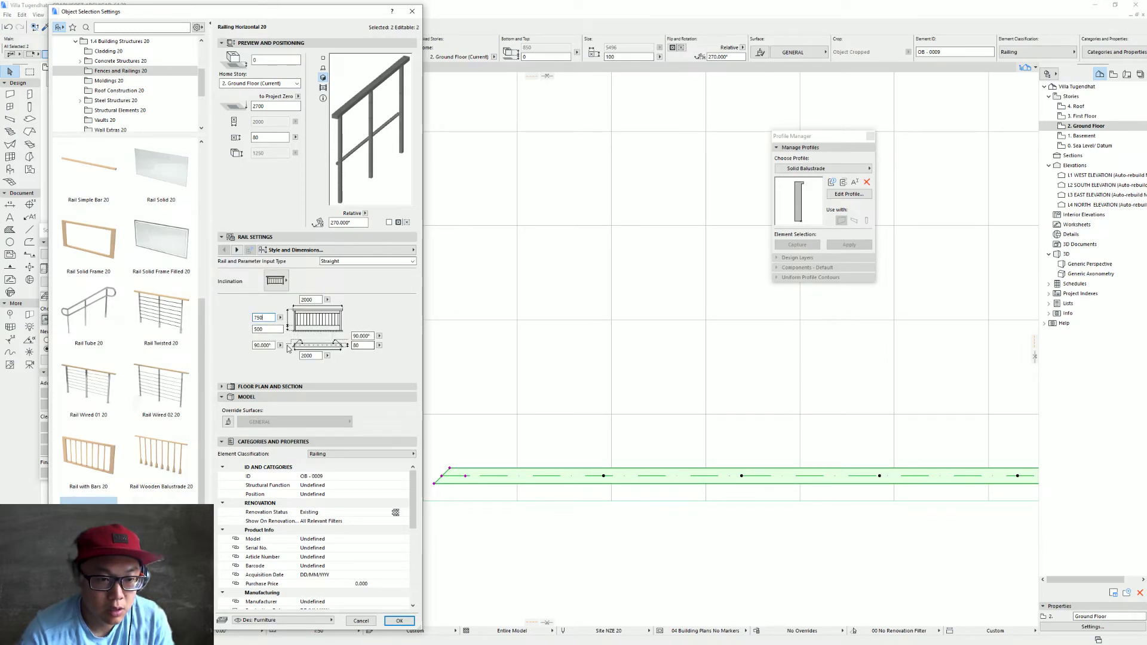
type("500")
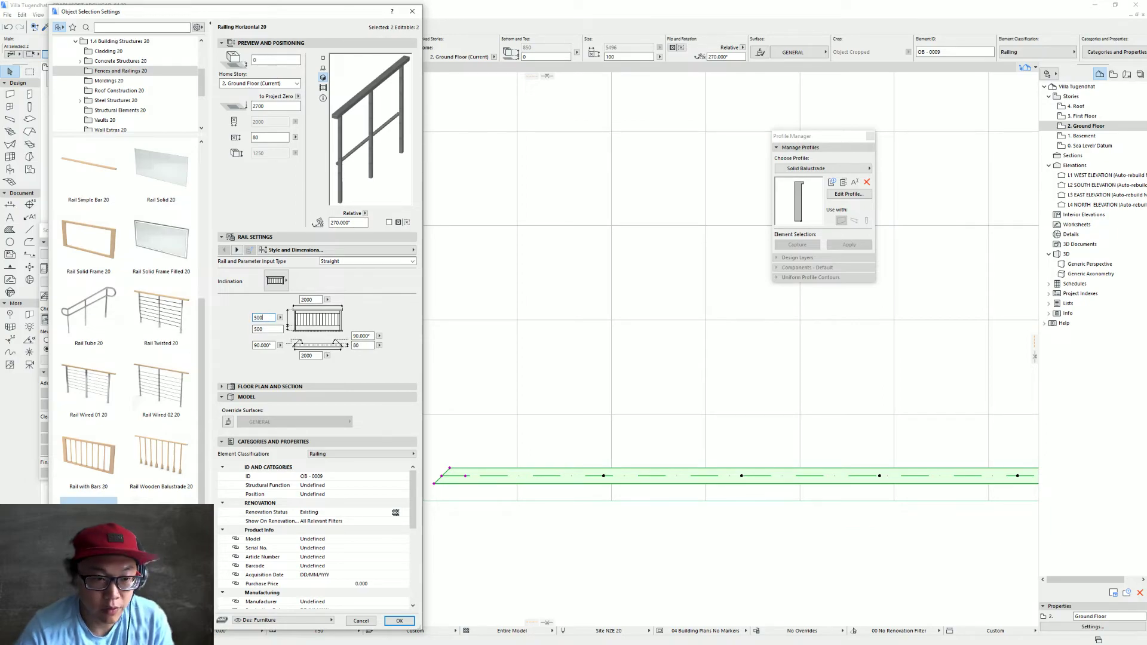
left_click(269, 330)
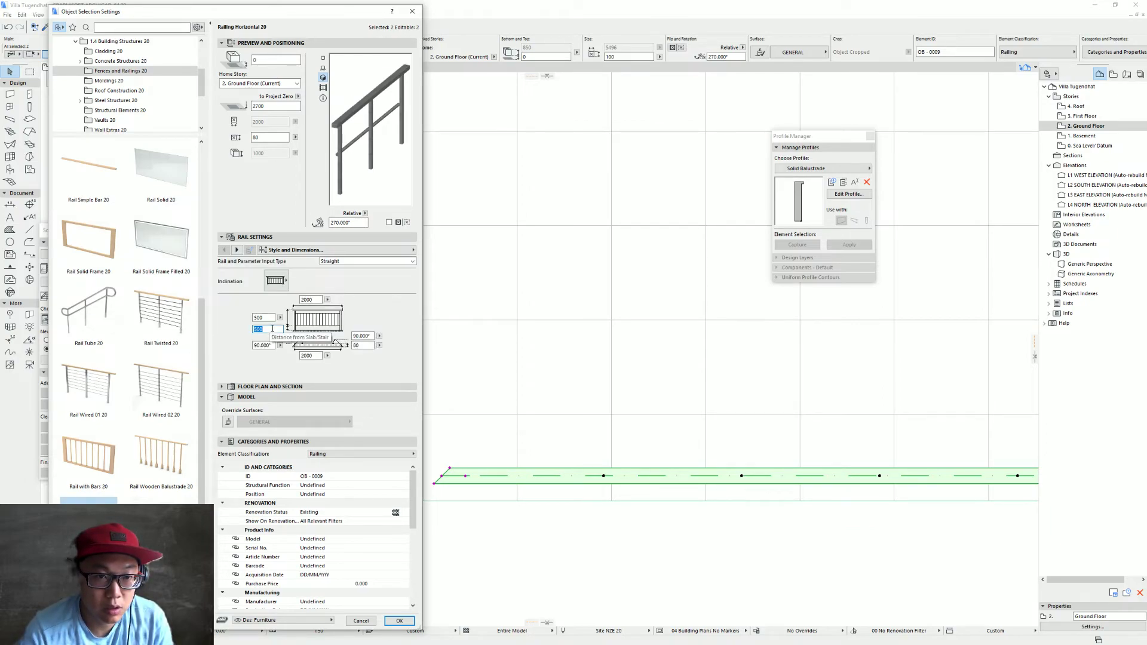
Set the bar position of both selected railings to Between Posts and apply the settings
left_click(238, 250)
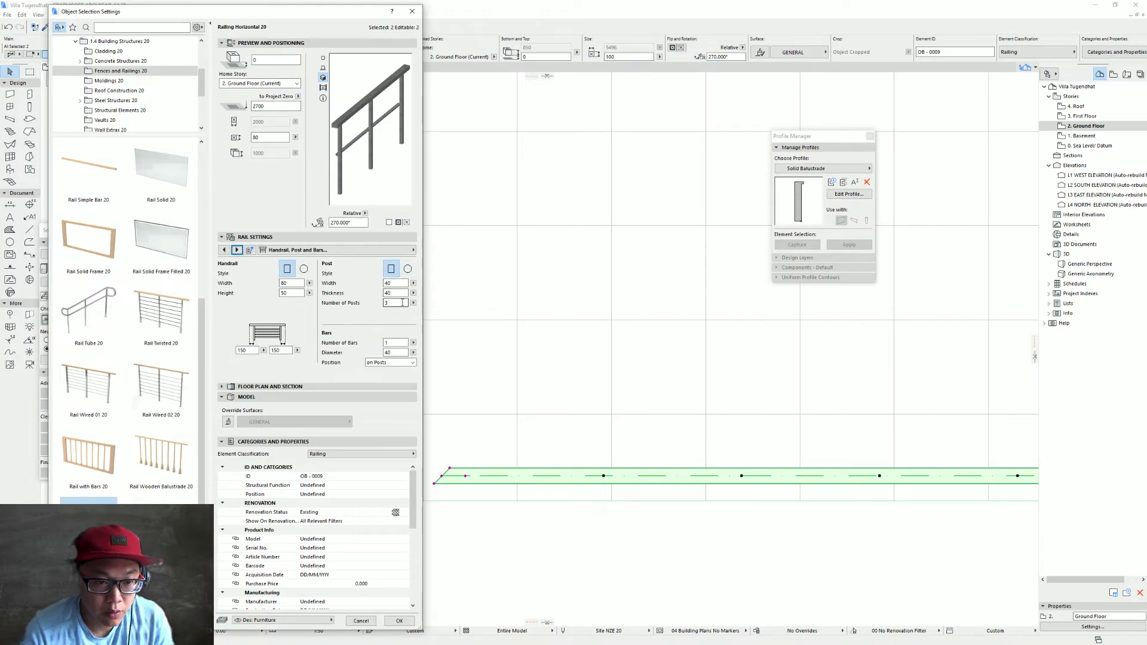
left_click(394, 362)
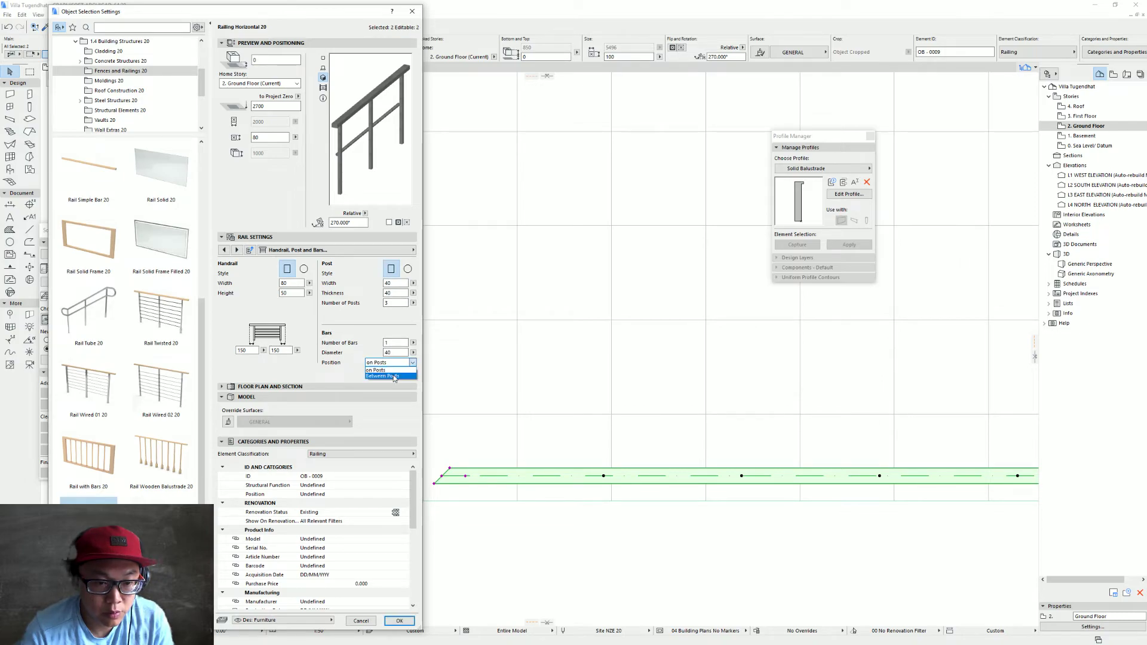
left_click(382, 376)
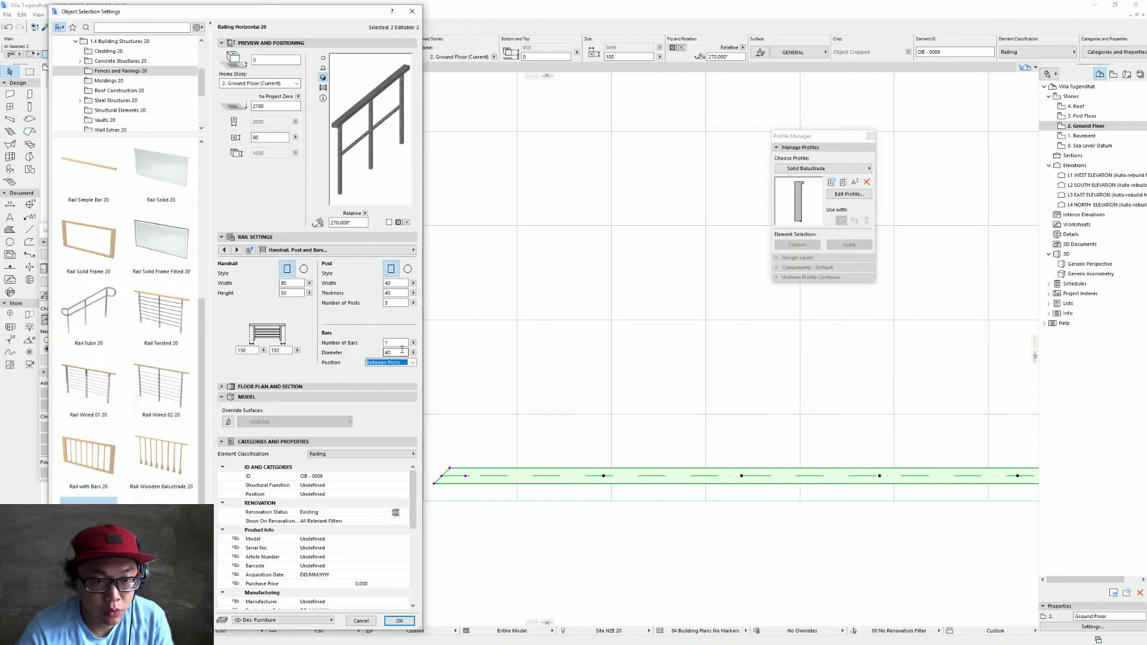
left_click(237, 250)
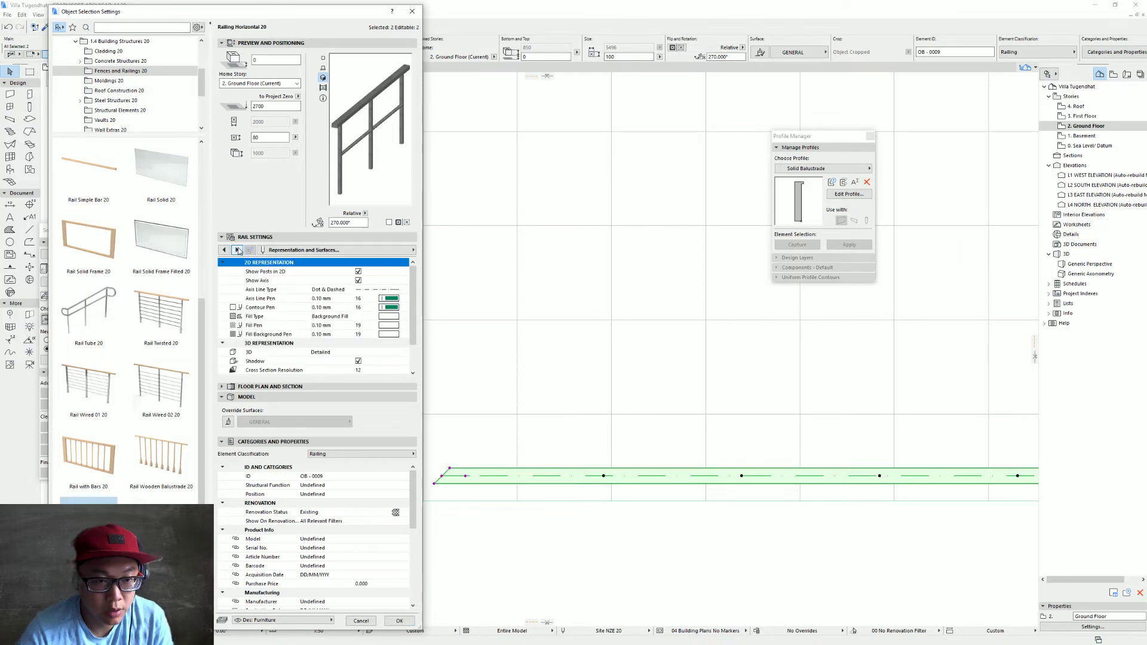
left_click(237, 249)
key("Return")
Inspect both terrace railings in the 3D view and compare them with the Google Maps photo of the real balustrade
scroll(485, 486, "down", 8)
scroll(495, 466, "down", 2)
scroll(460, 454, "up", 10)
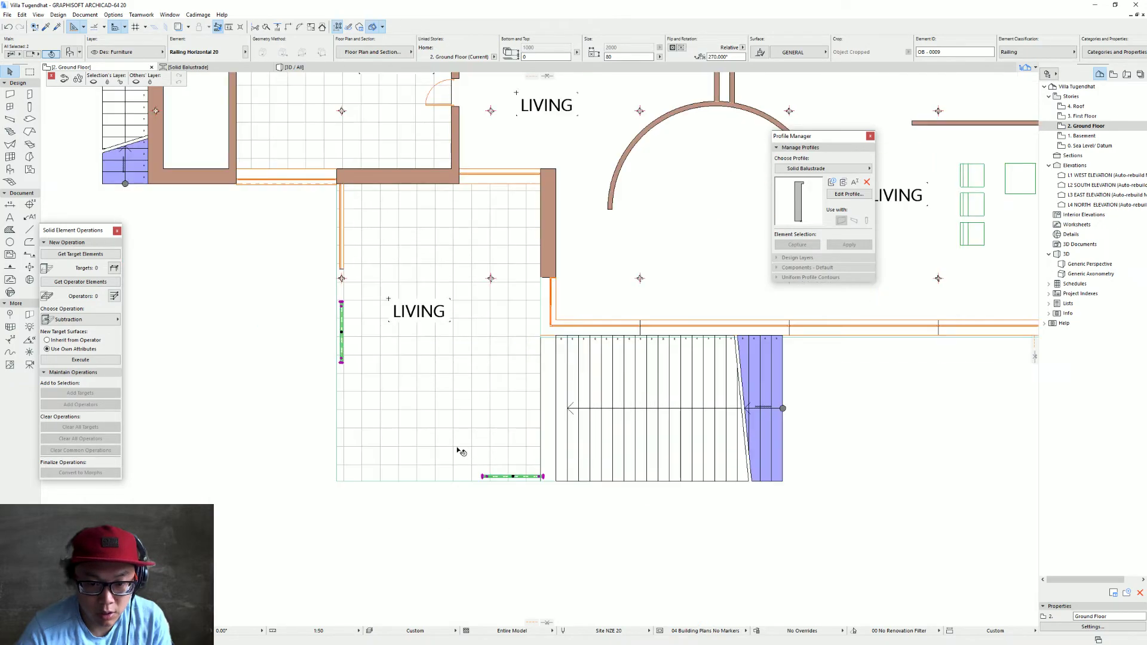
key("Escape")
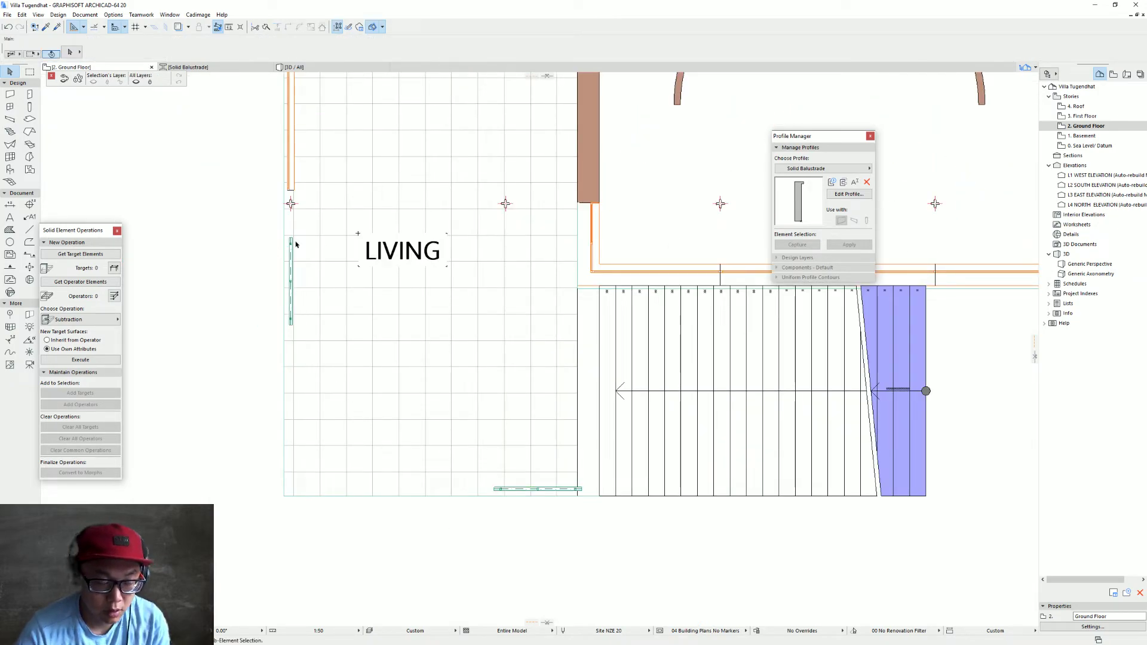
key("F3")
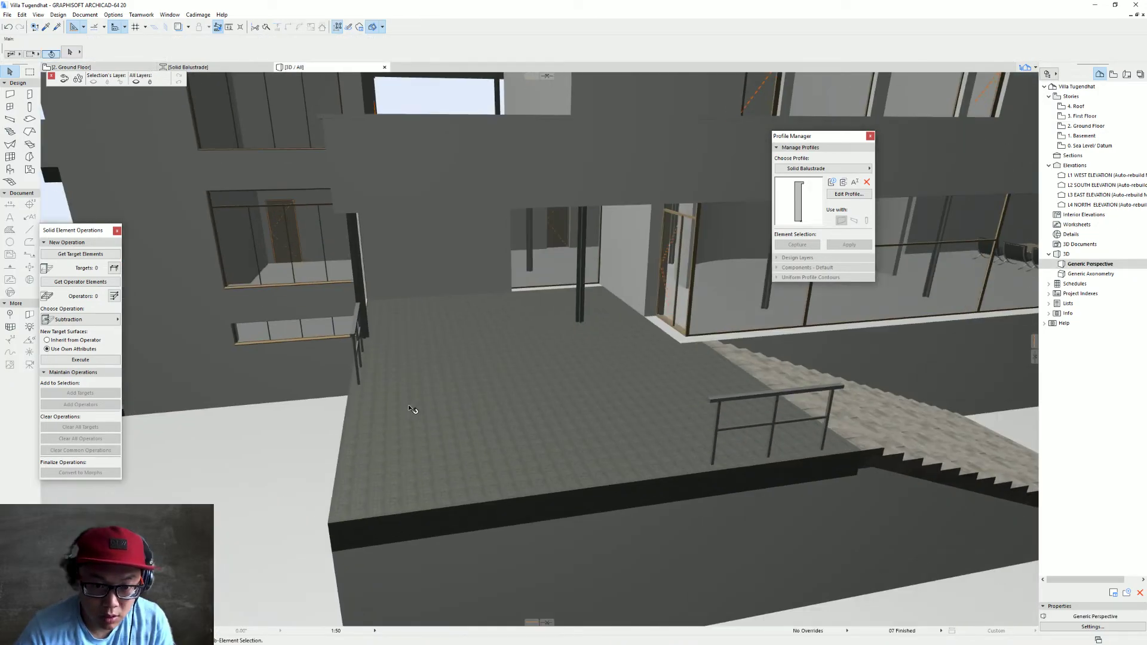
middle_click_drag(414, 410, 623, 373, "shift")
key("n")
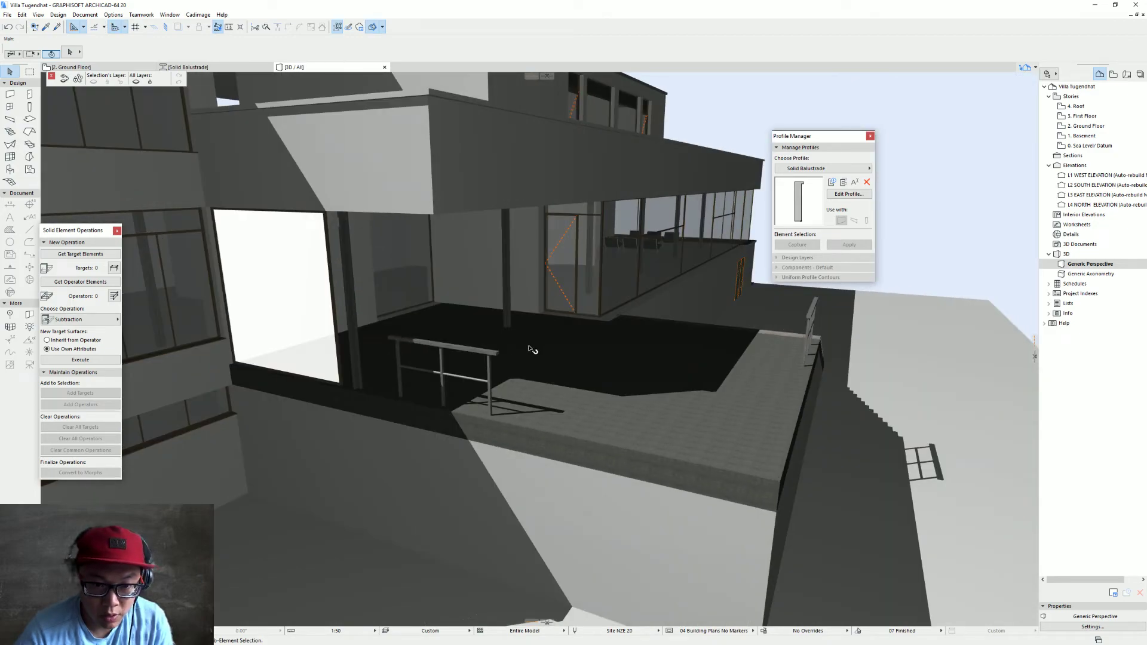
left_click(488, 354)
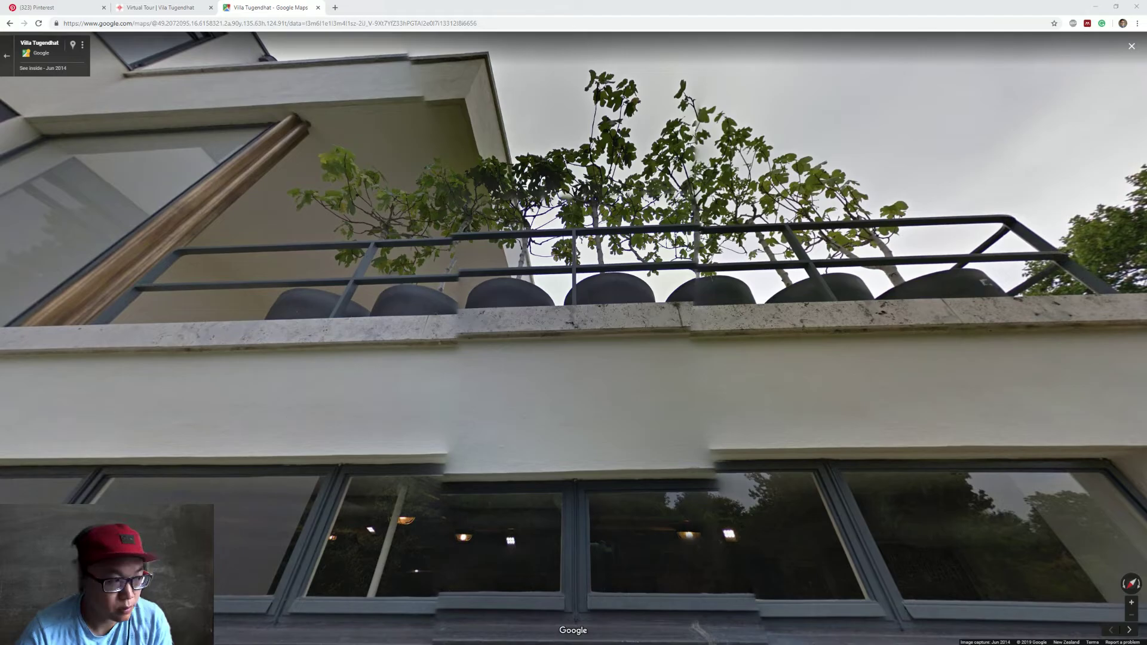
key("alt+Tab")
key("Escape")
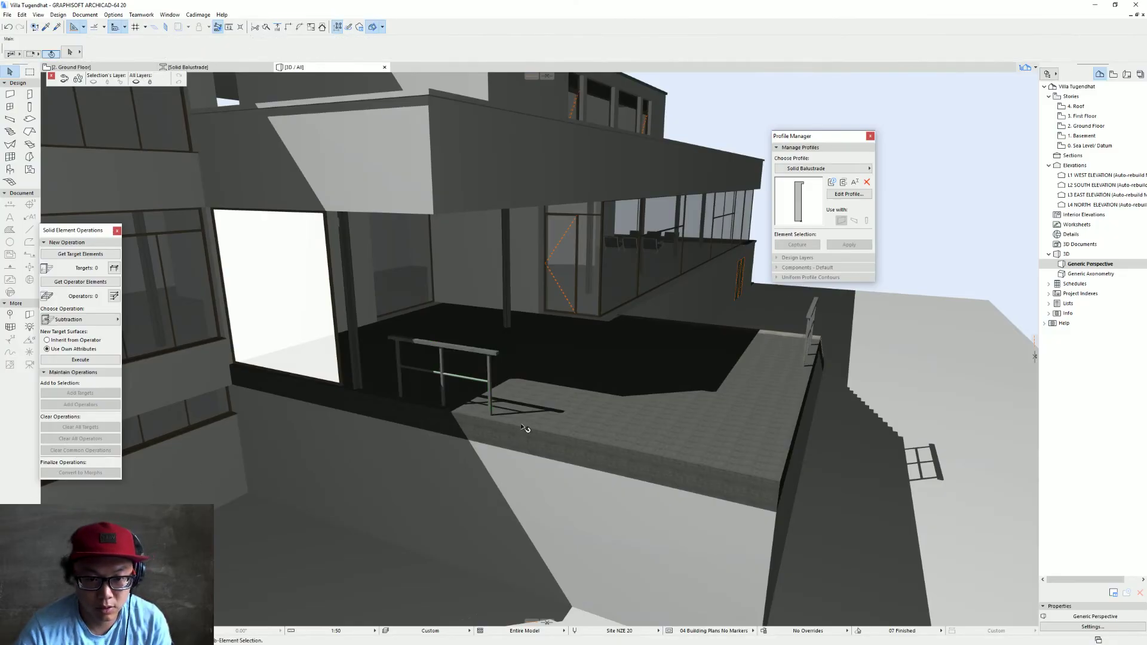
On the Ground Floor plan, set the end post offsets of the terrace's vertical railing to 0 at both ends
key("F2")
left_click(291, 242)
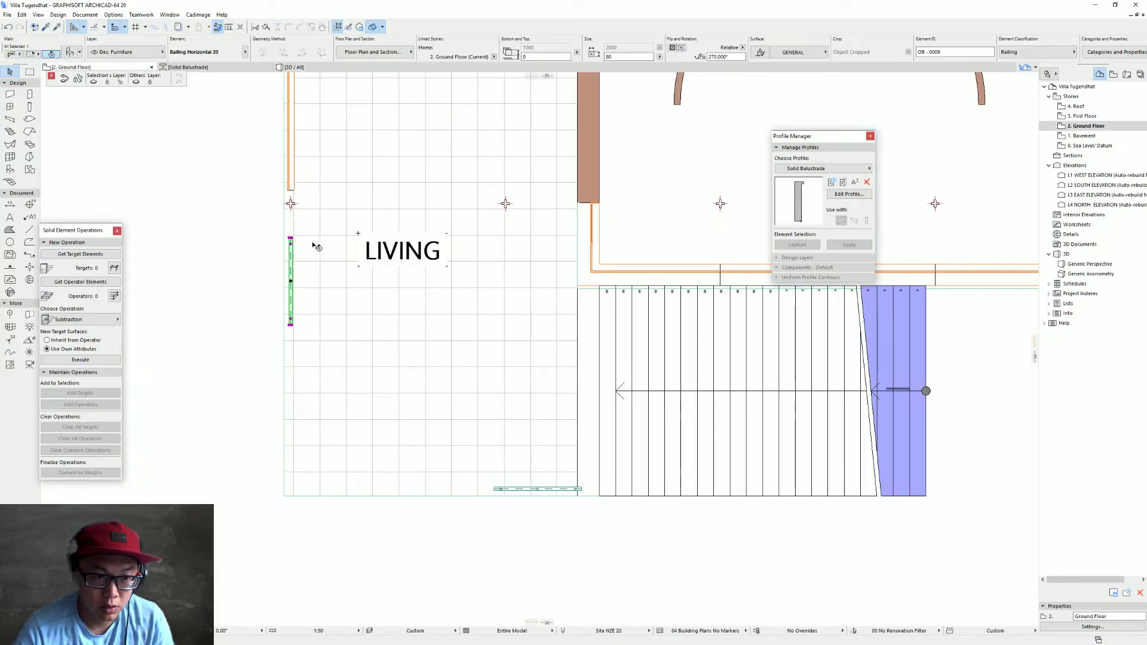
key("ctrl+t")
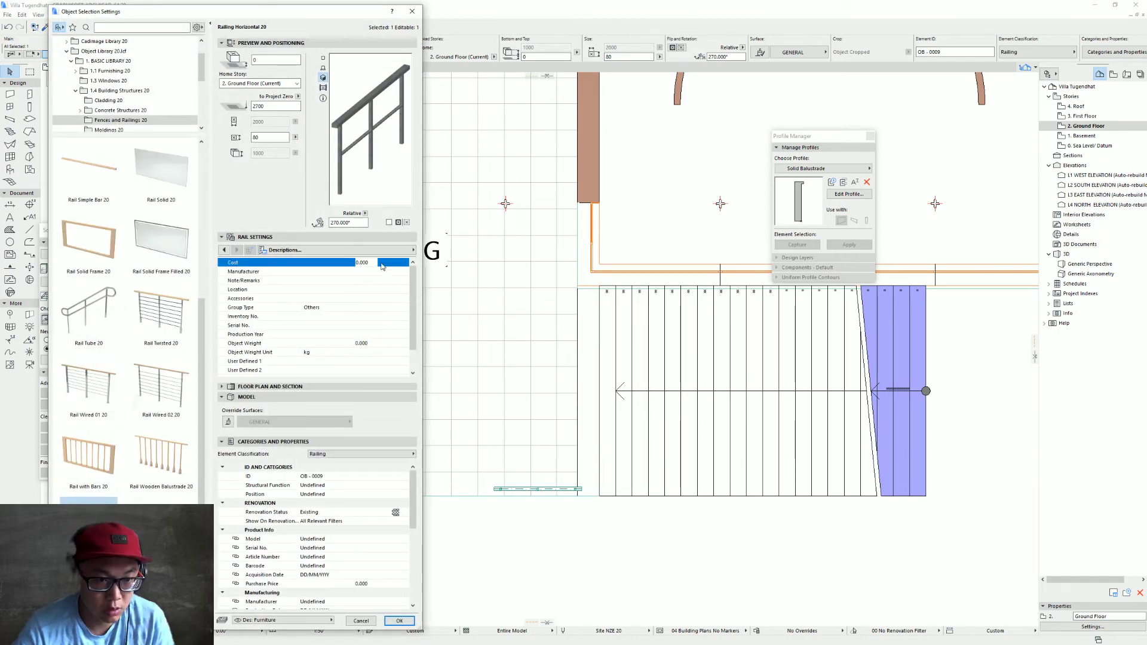
left_click(224, 251)
left_click(328, 250)
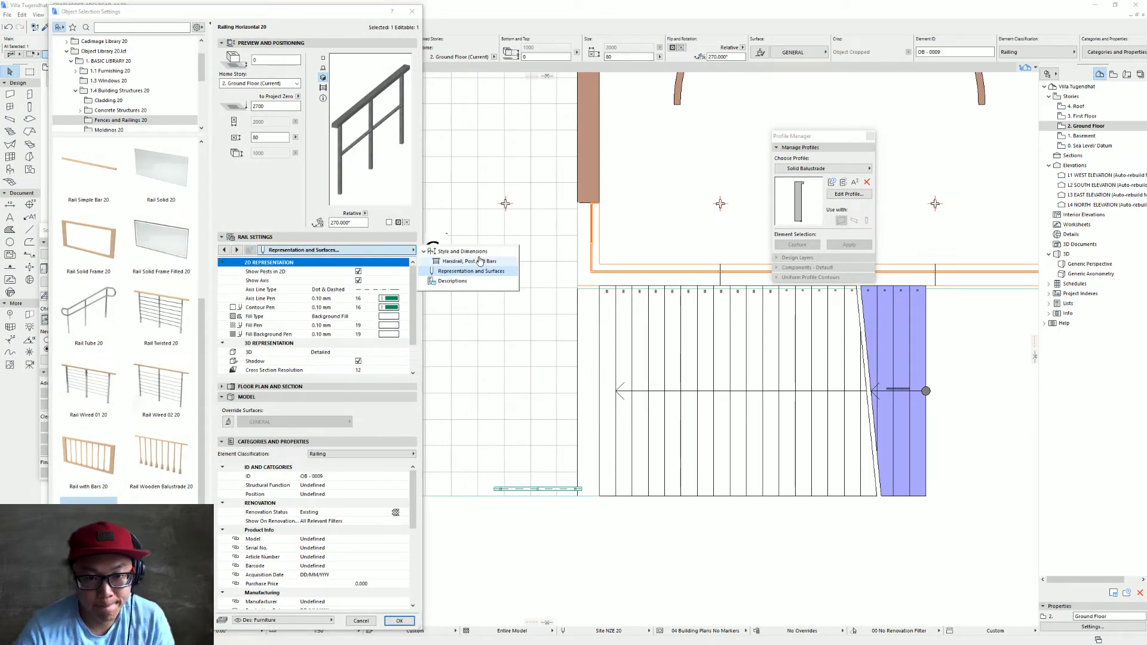
left_click(475, 254)
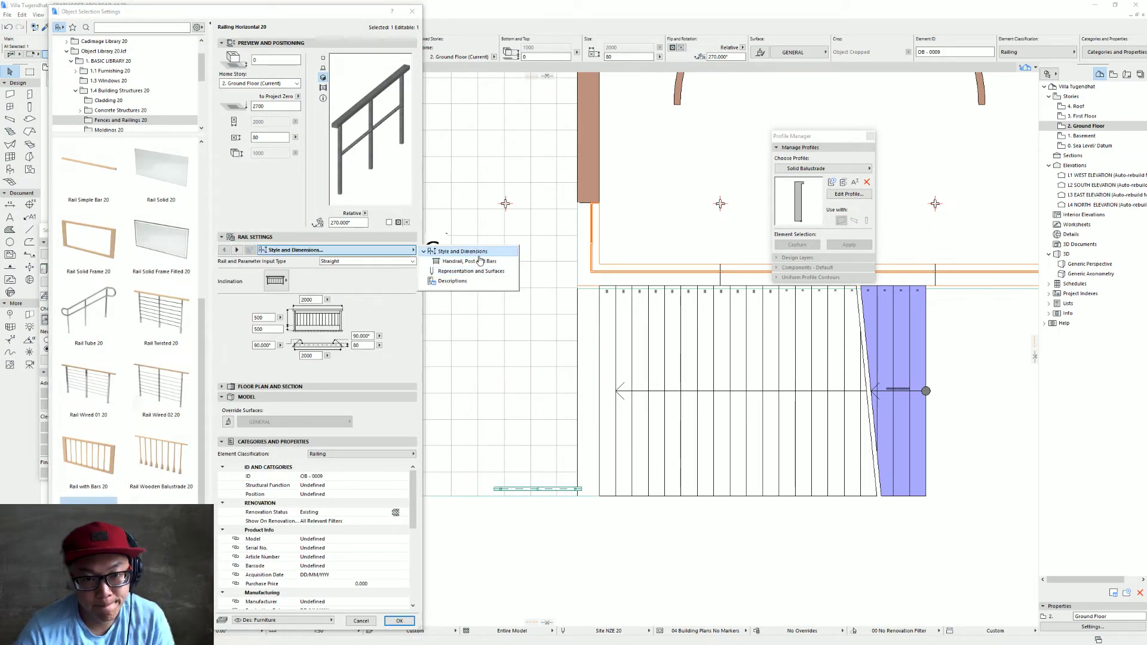
left_click(446, 264)
left_click(244, 351)
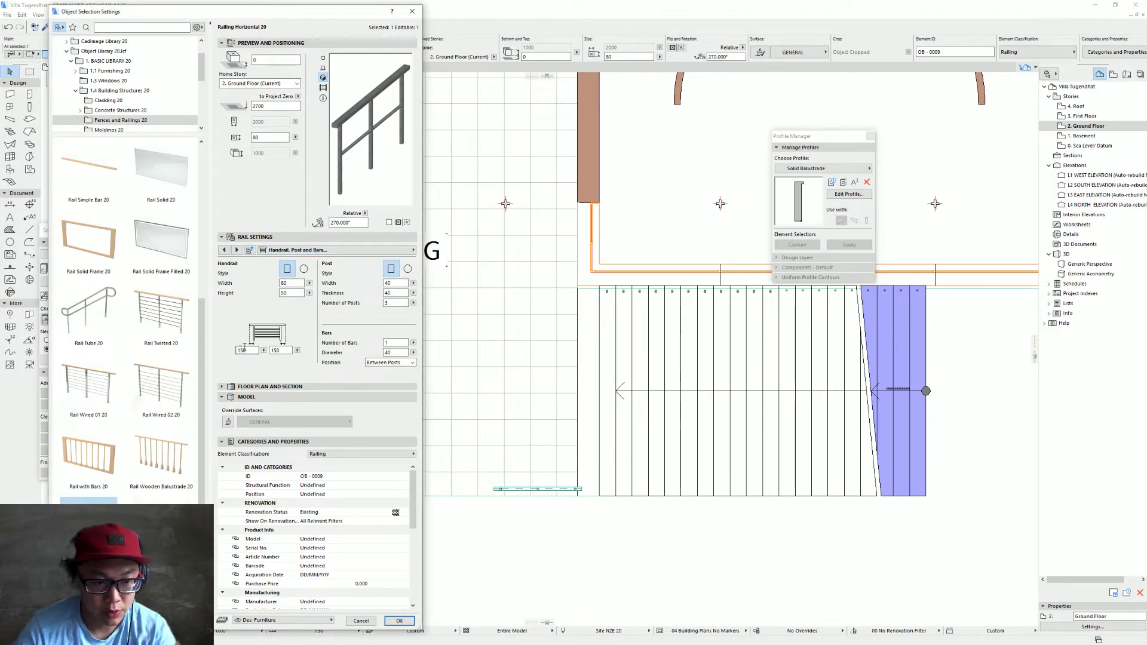
type("0")
key("Tab")
type("0")
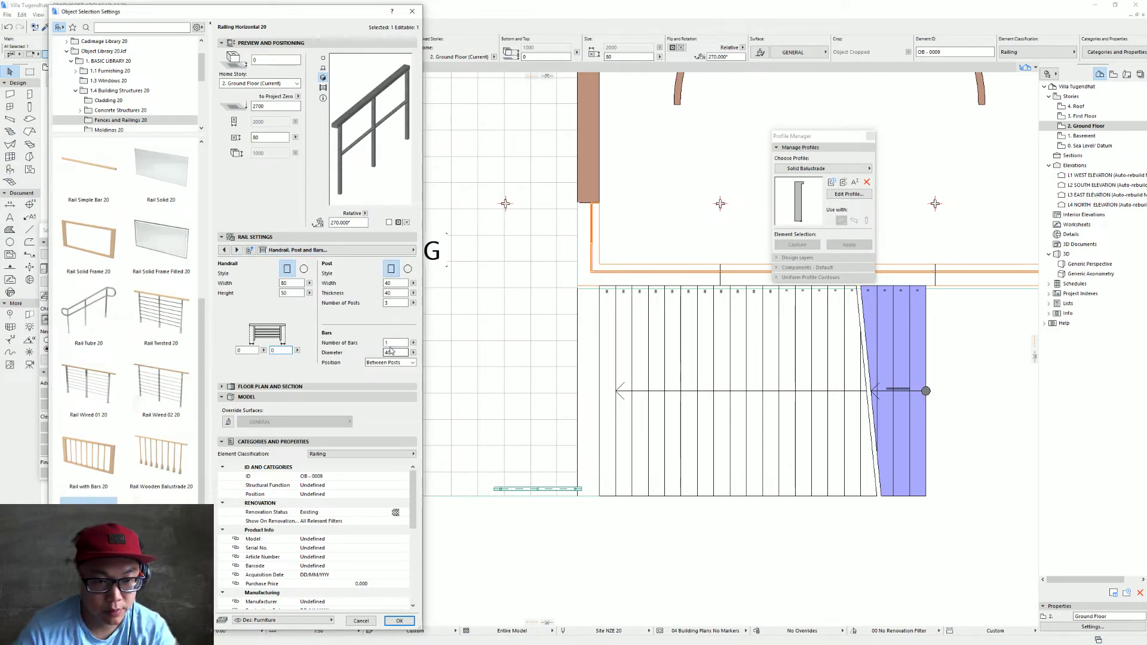
key("Return")
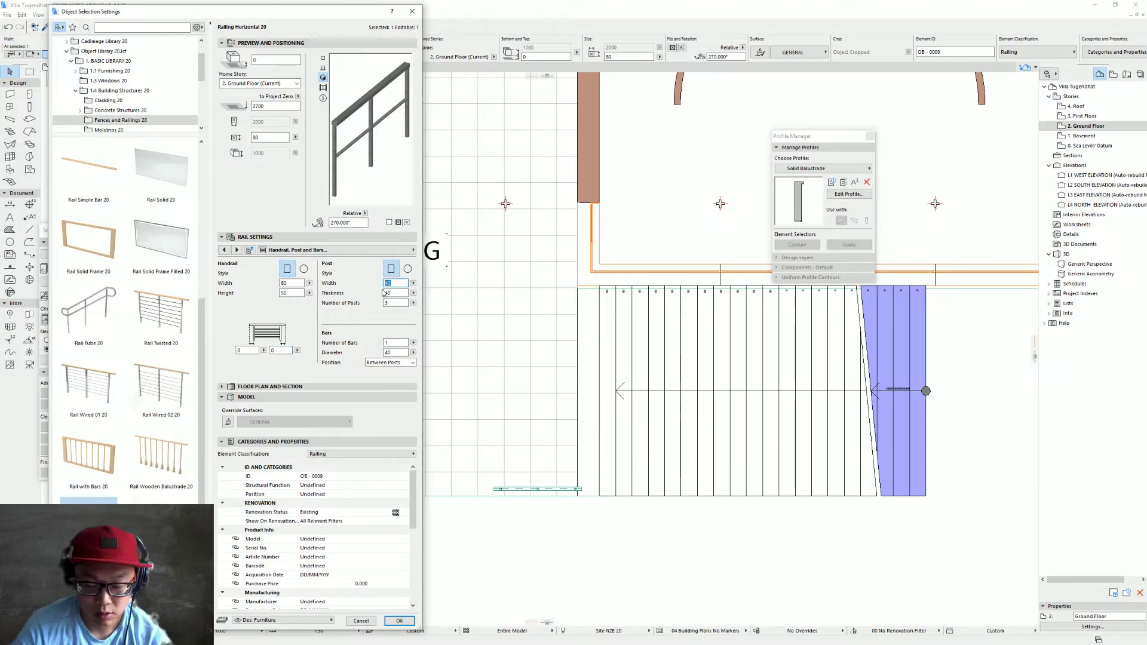
Try a post thickness of 80 mm and a bar diameter of 80 mm on the selected railing
left_click(395, 293)
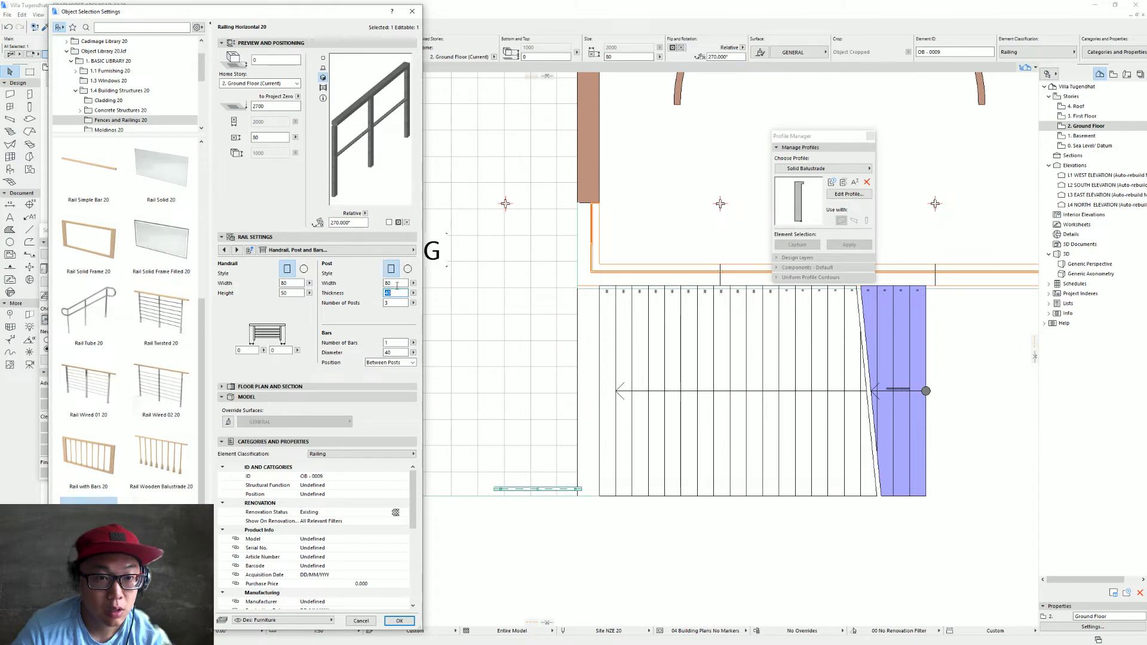
type("40")
key("Tab")
type("80")
double_click(400, 285)
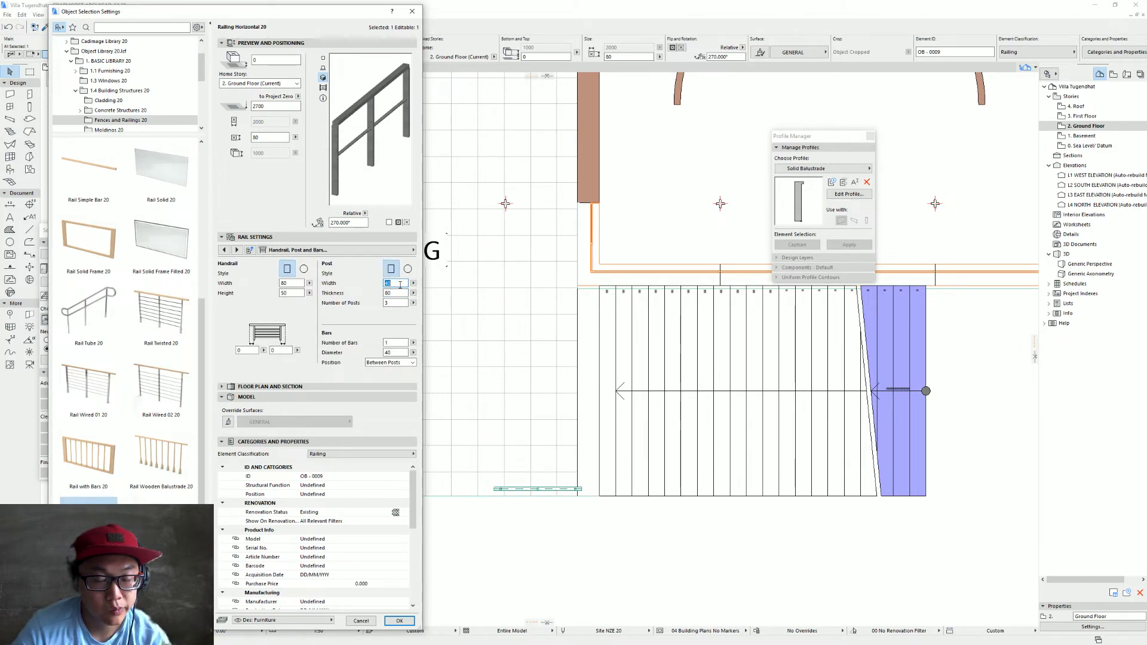
double_click(394, 352)
type("80")
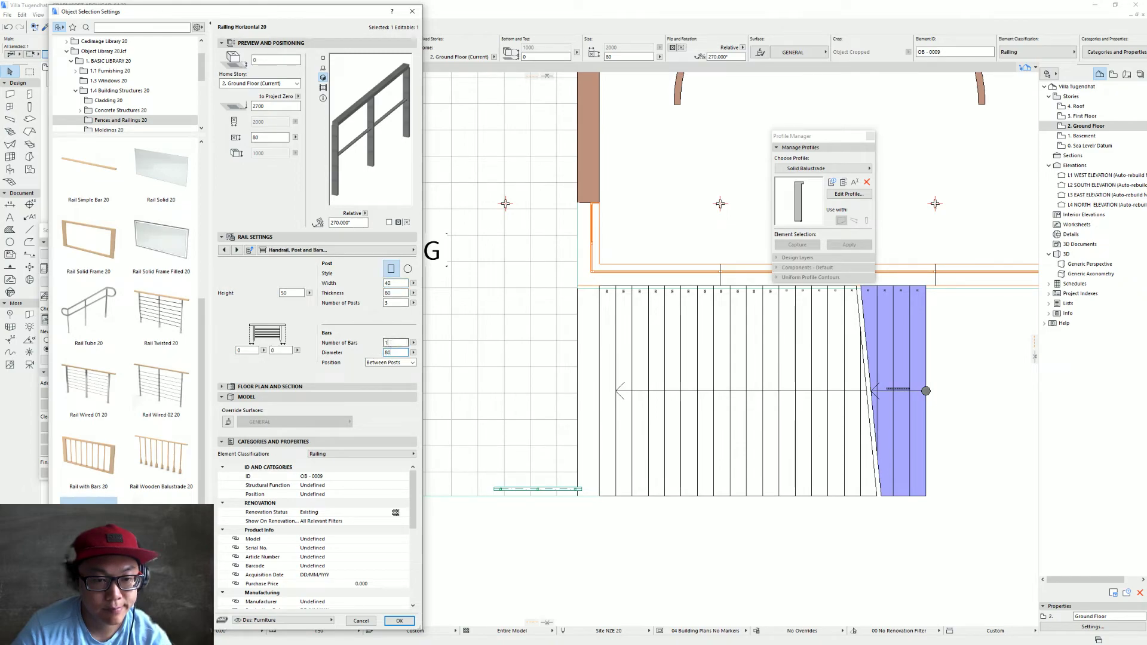
double_click(390, 343)
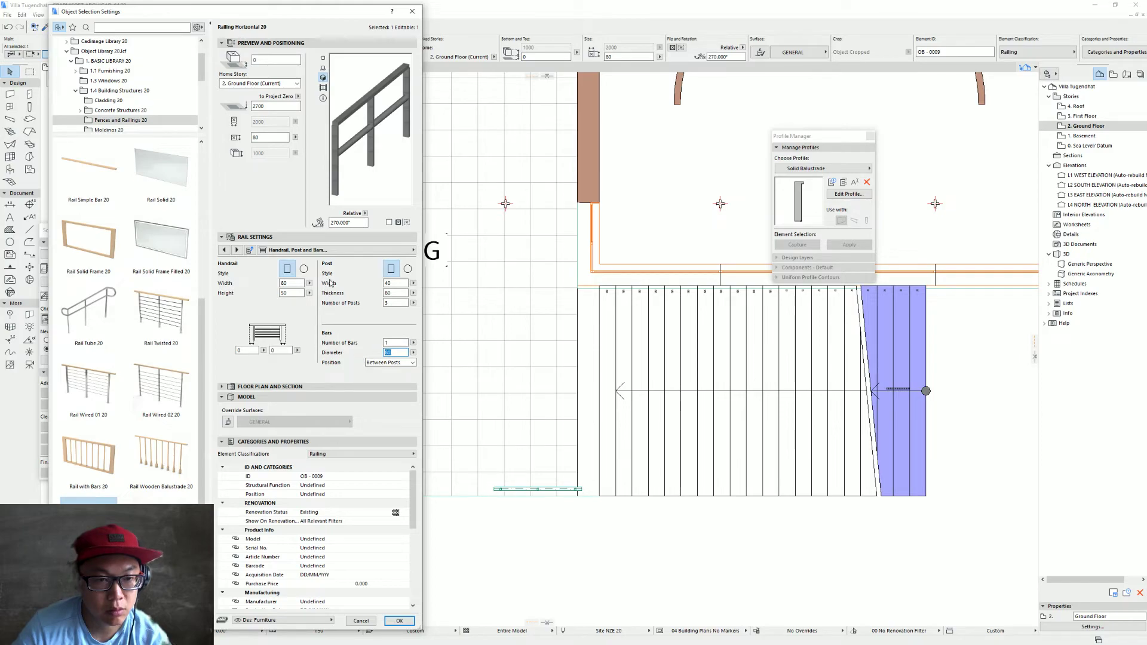
Keep the posts rectangular, set the bar diameter and post thickness to 40 mm, and apply the railing settings
left_click(392, 269)
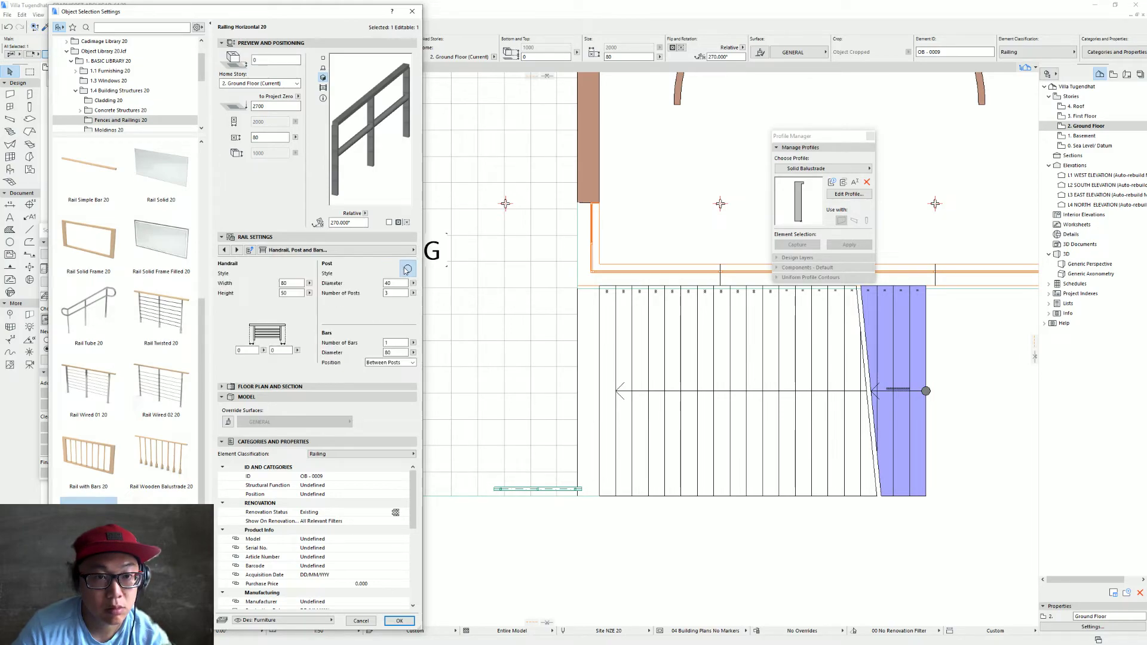
double_click(395, 352)
type("40")
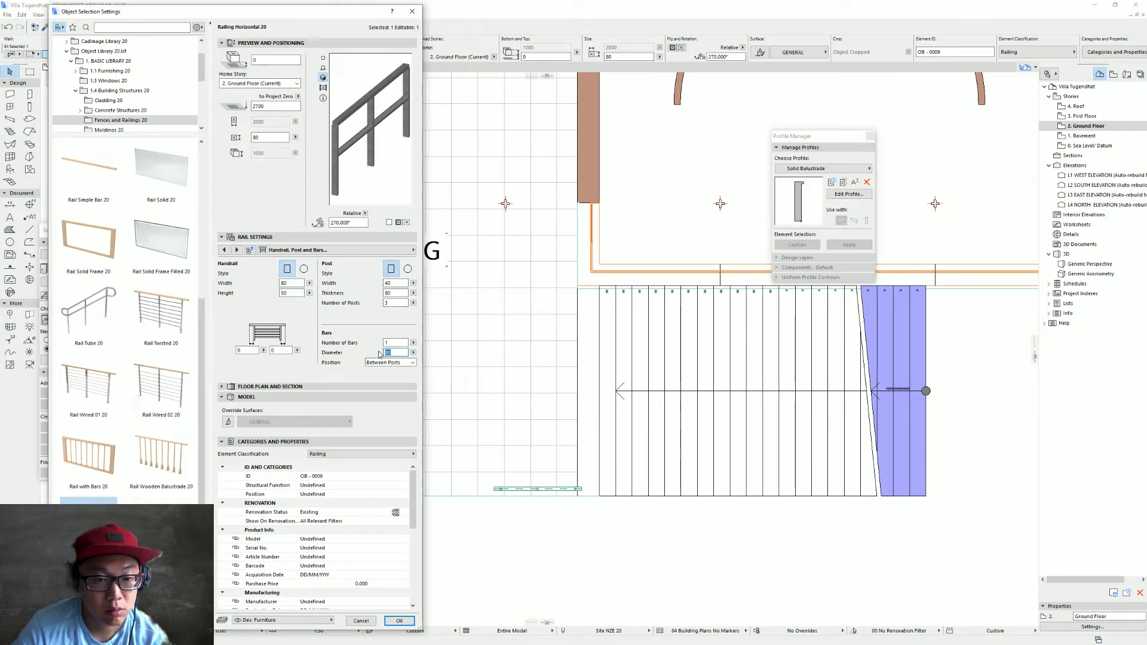
double_click(394, 293)
type("4")
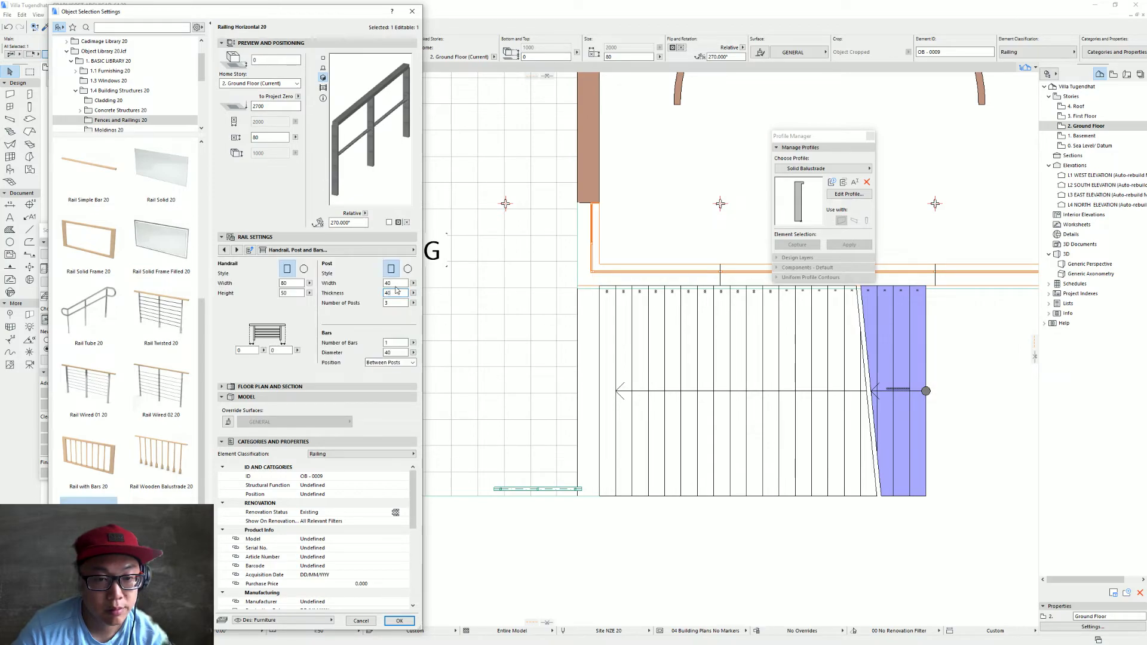
left_click(394, 250)
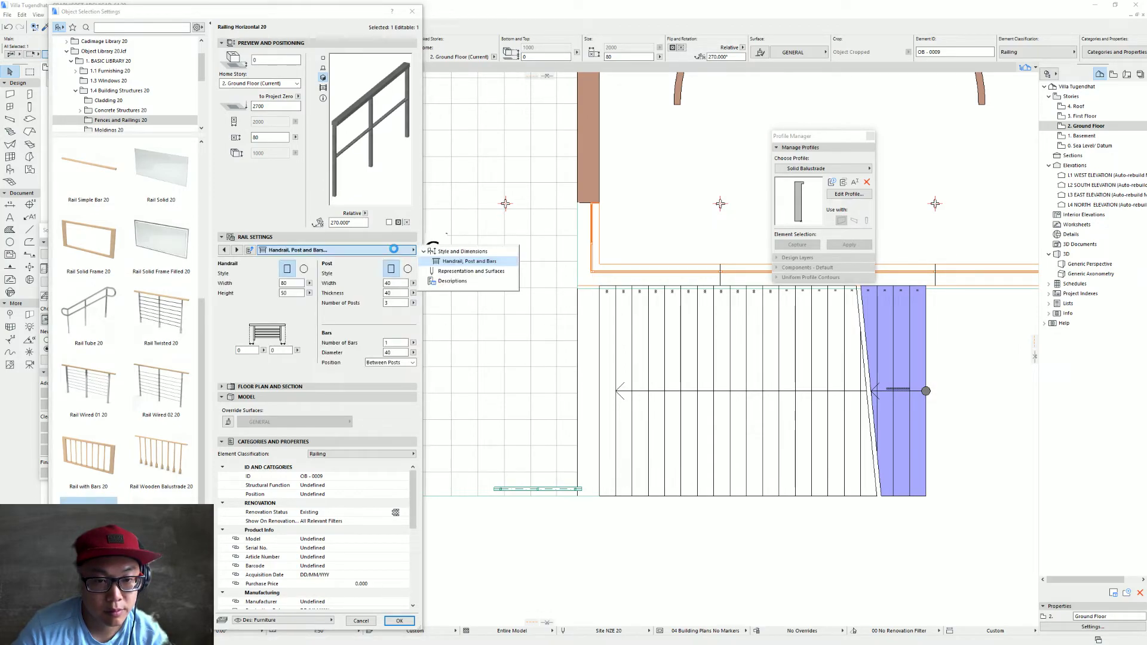
left_click(487, 253)
left_click(487, 261)
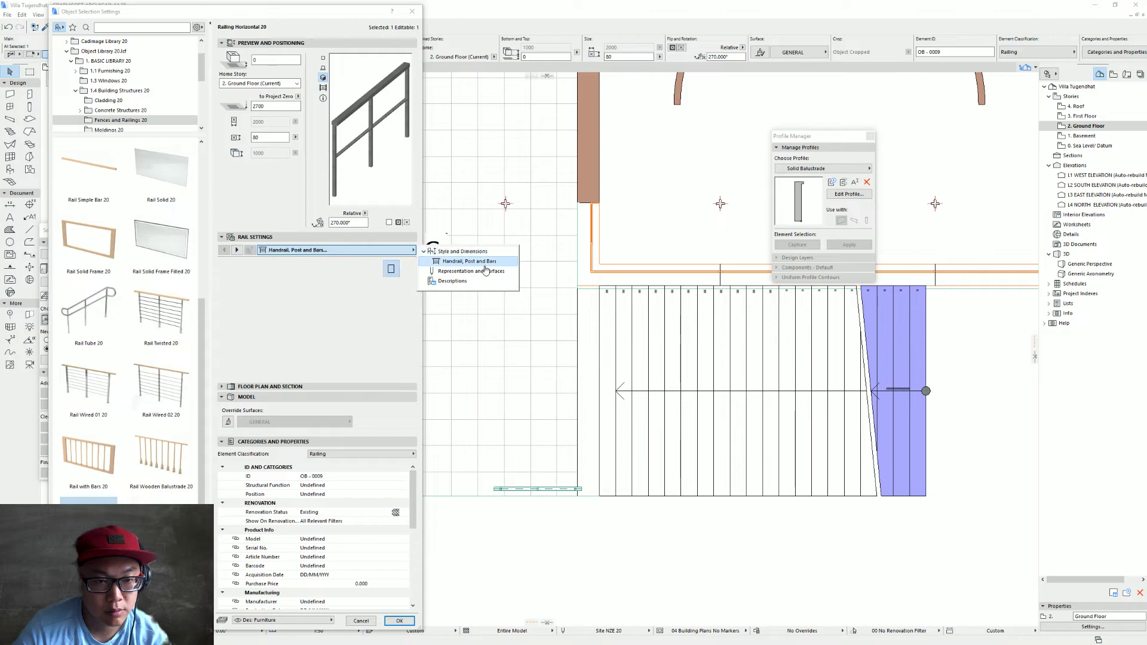
left_click(472, 270)
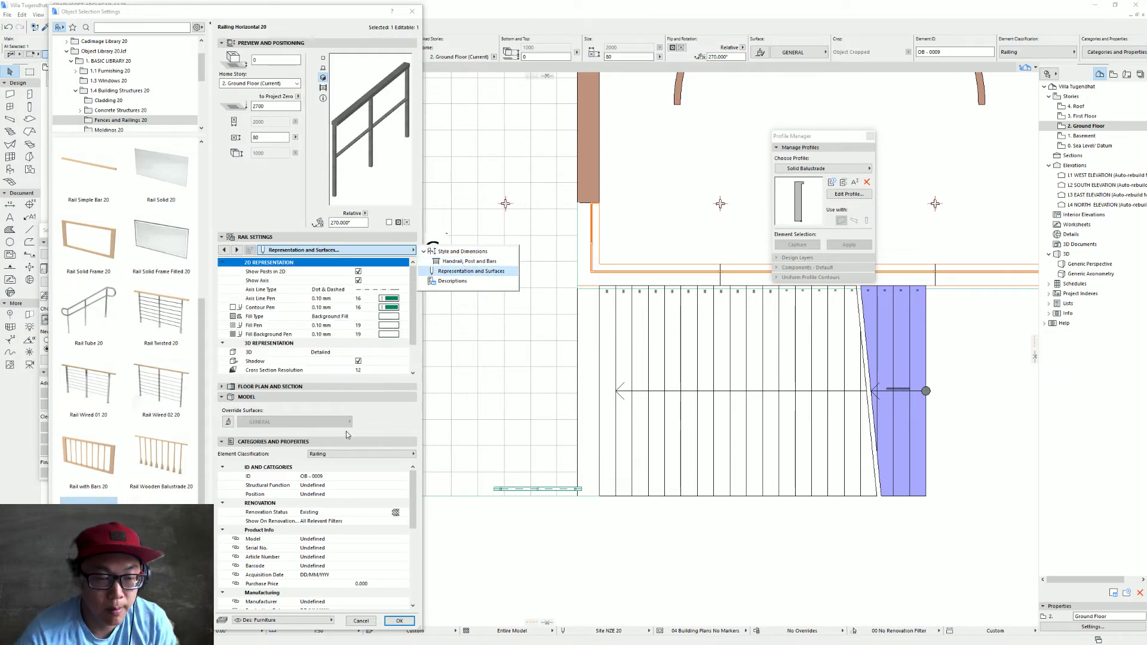
left_click(397, 618)
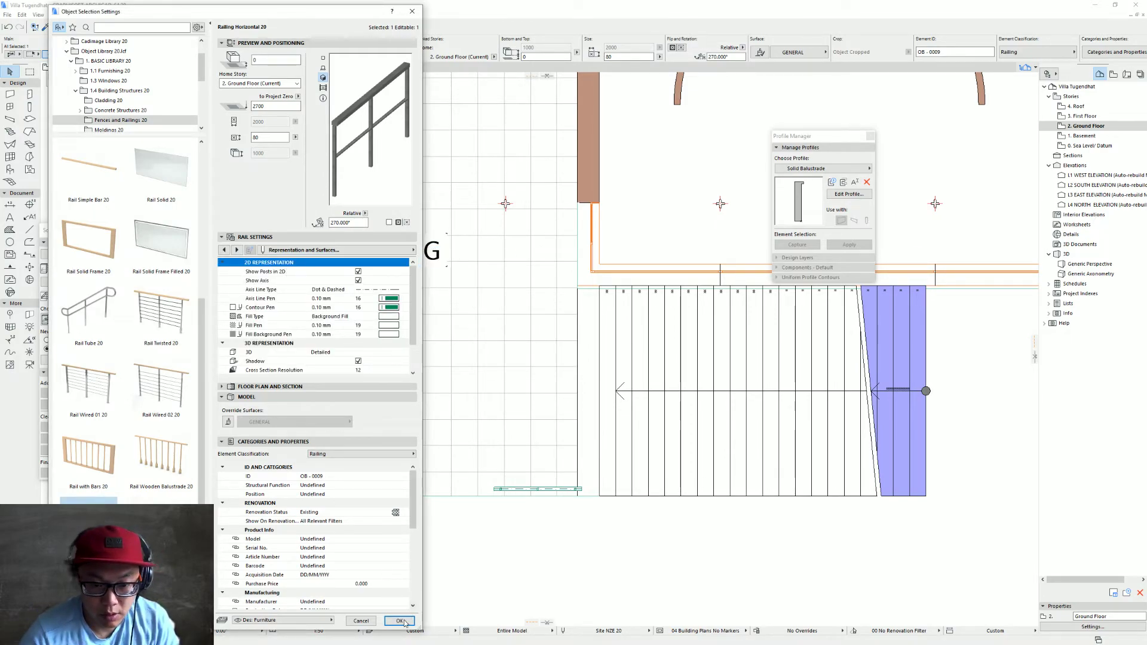
left_click(401, 621)
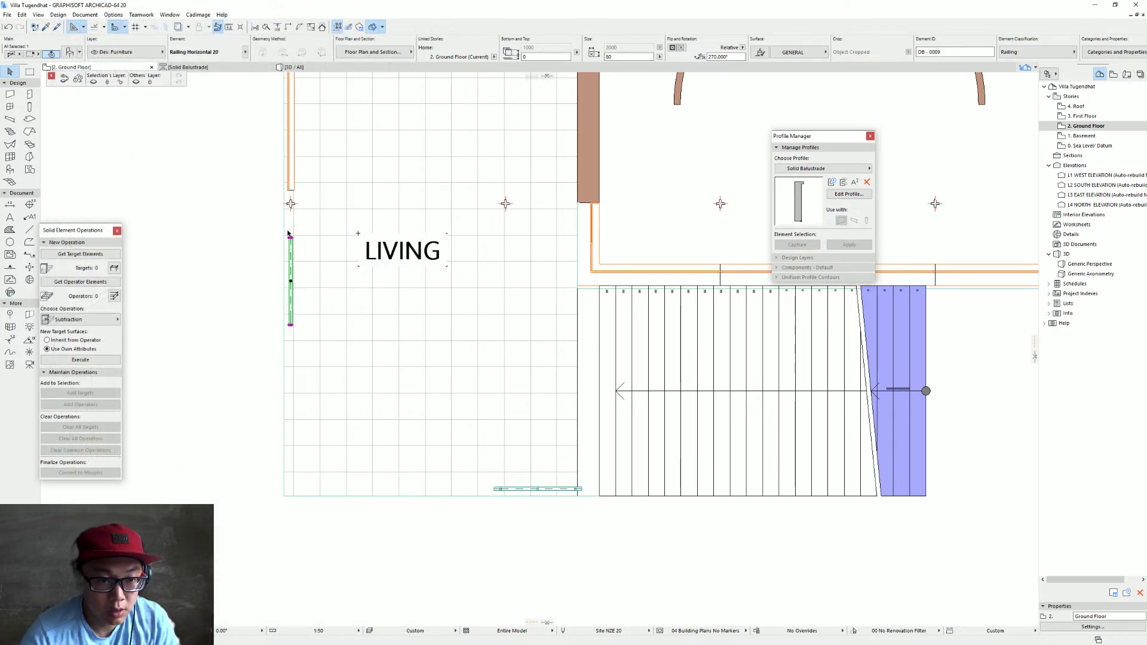
Move the vertical railing's upper end to the nearby column's centre, and shift it down from there by 100 mm and another 200 mm
left_click(290, 237)
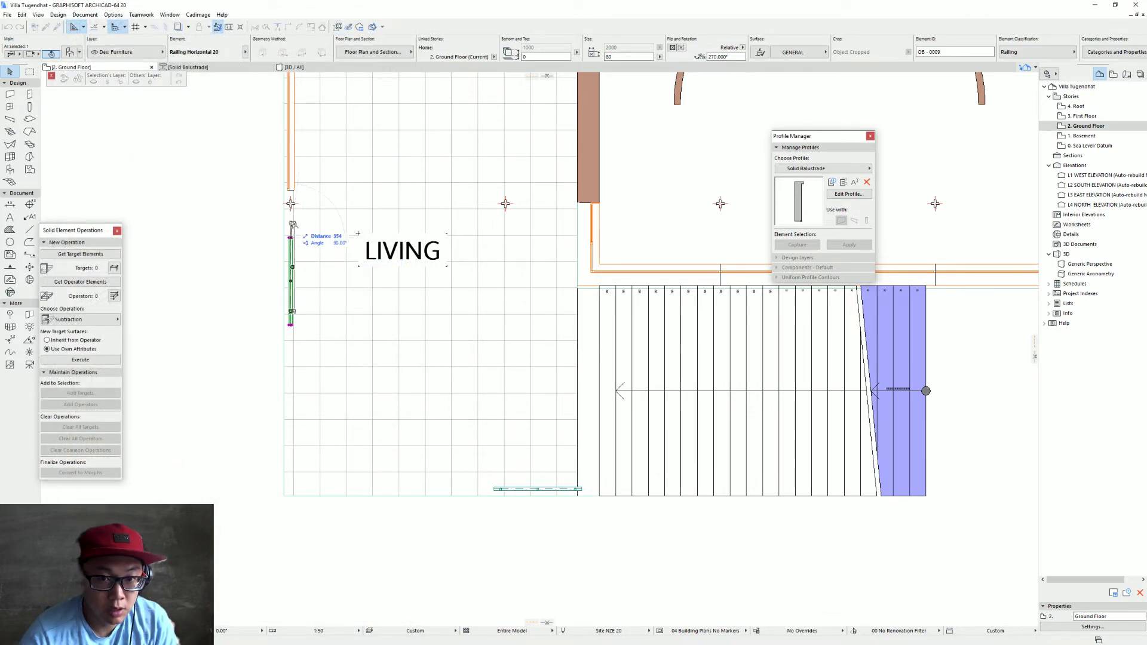
left_click(582, 206)
left_click(290, 203)
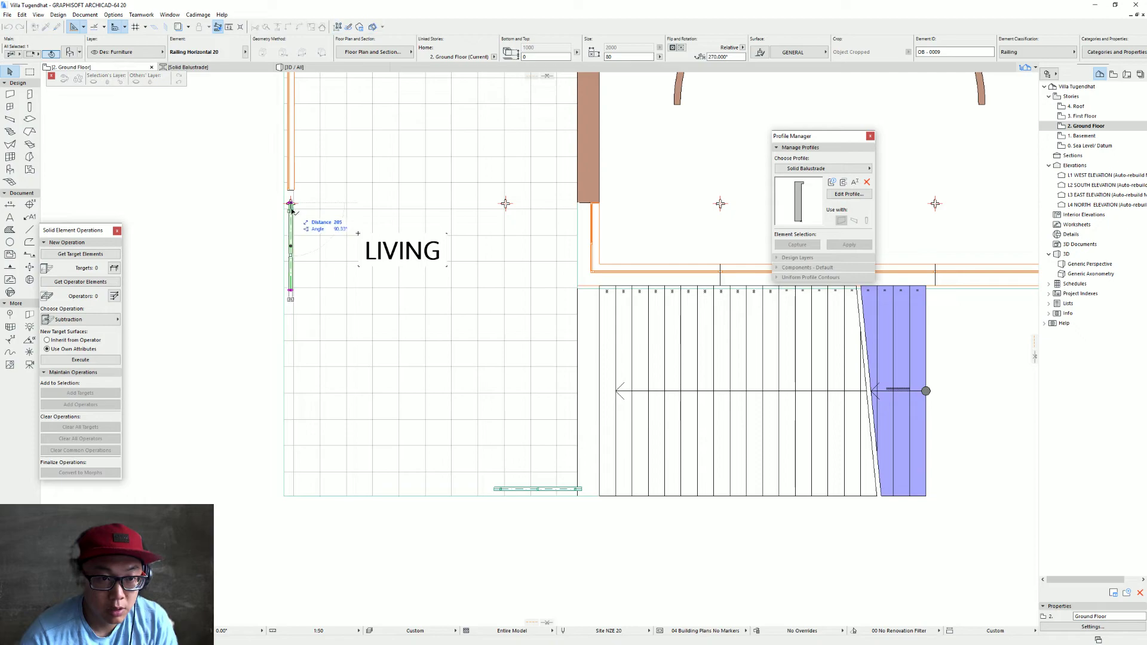
type("100")
key("Return")
left_click(291, 203)
type("200")
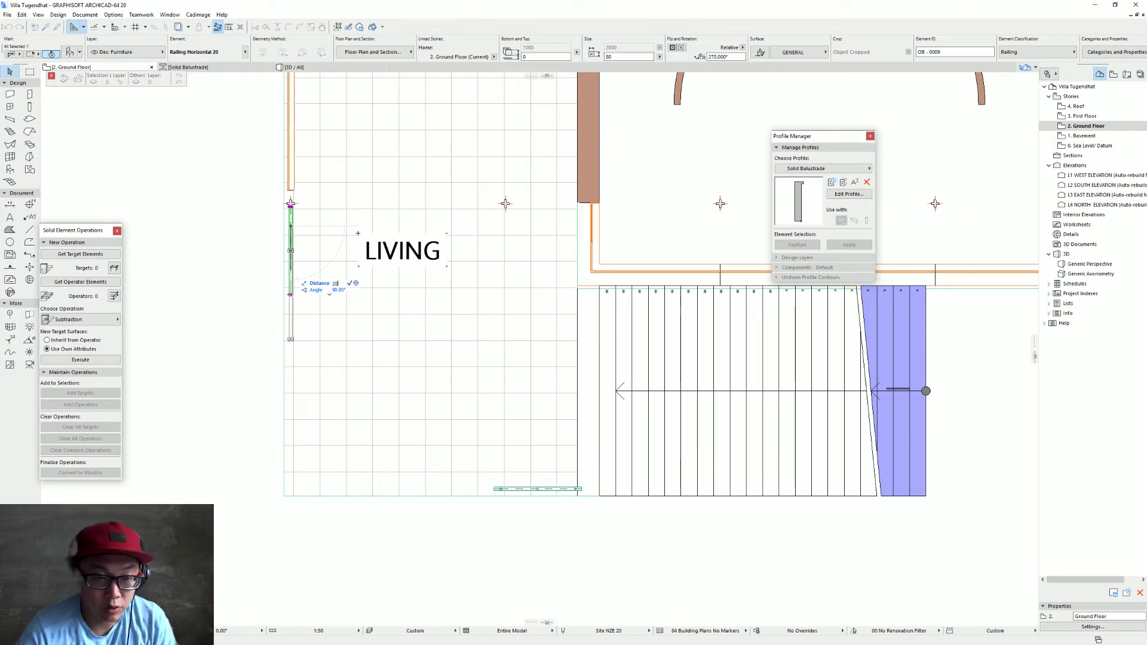
key("Return")
Stretch the vertical railing's lower end to align with the horizontal railing, giving it a length of about 6240 mm
left_click(291, 305)
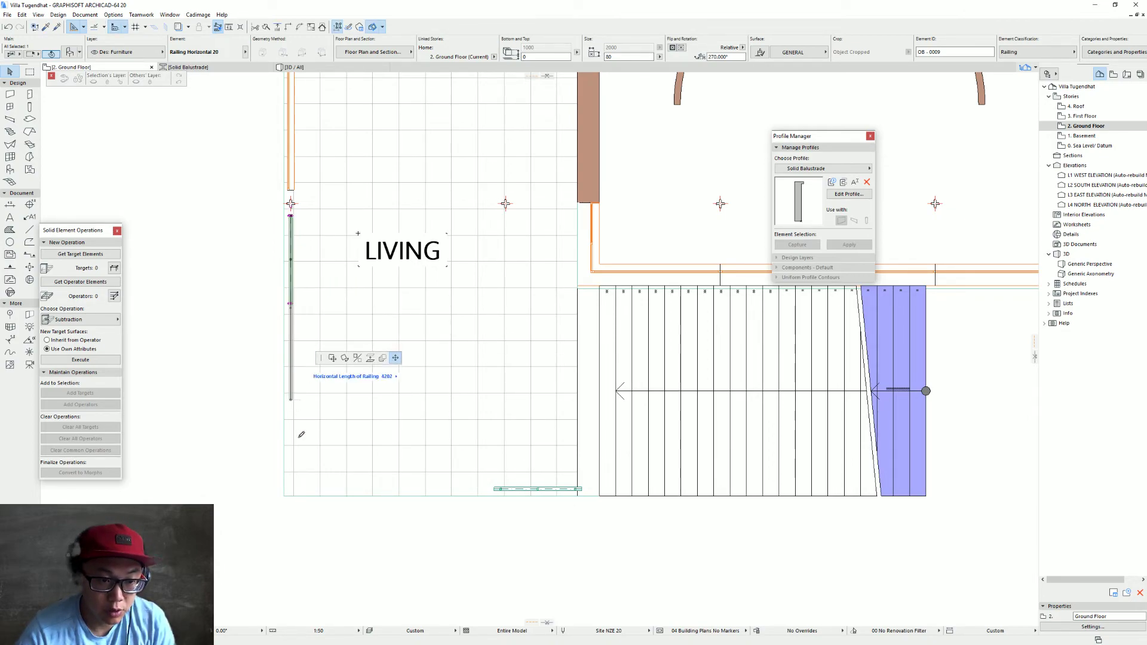
scroll(496, 490, "up", 3)
left_click(495, 485)
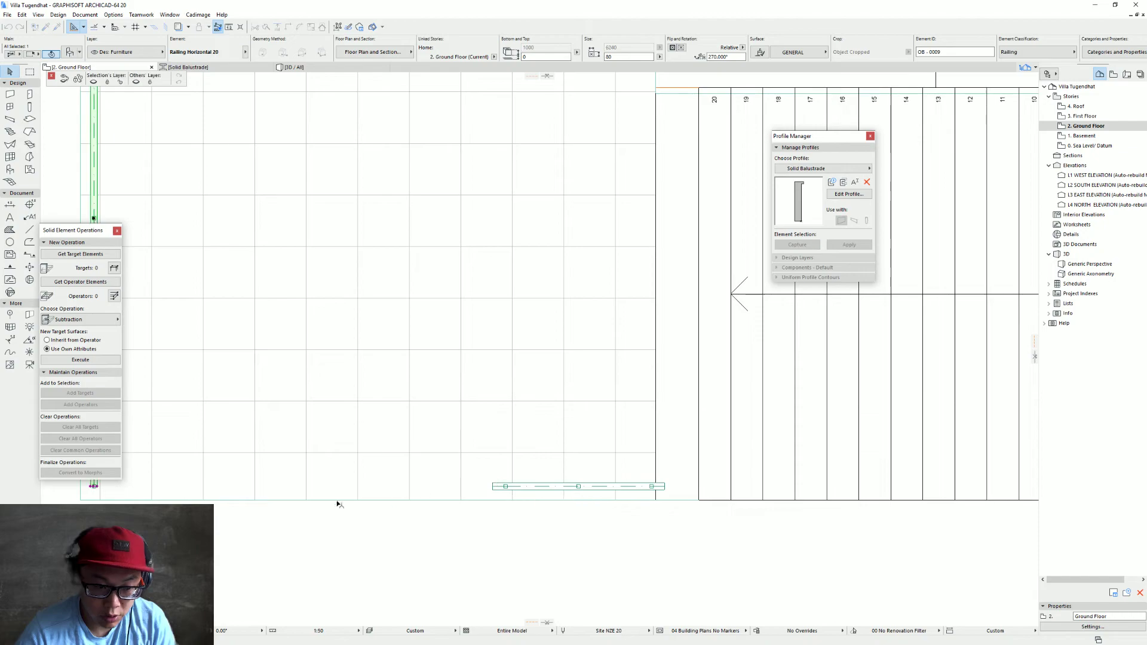
Mitre the lower end of the vertical terrace railing by adjusting its end cutting angle
middle_click_drag(108, 516, 378, 469)
scroll(372, 454, "up", 3)
left_click(368, 426)
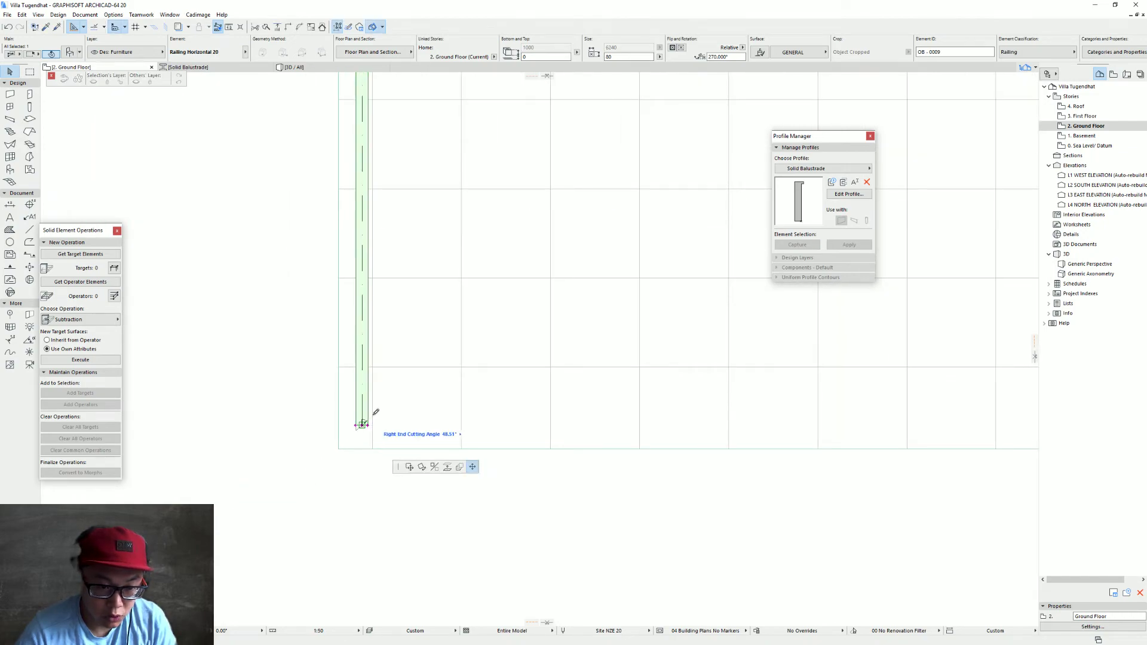
left_click(384, 400)
scroll(353, 392, "down", 3)
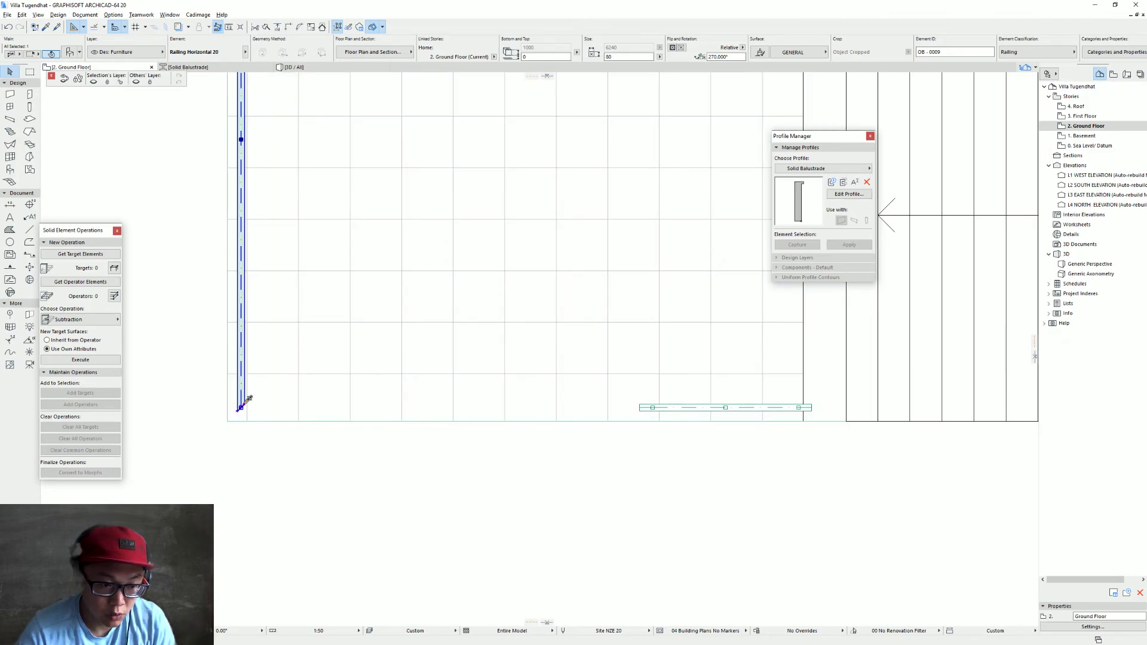
Transfer the vertical railing's settings to the short horizontal railing at the terrace's lower edge
left_click(244, 404, "alt")
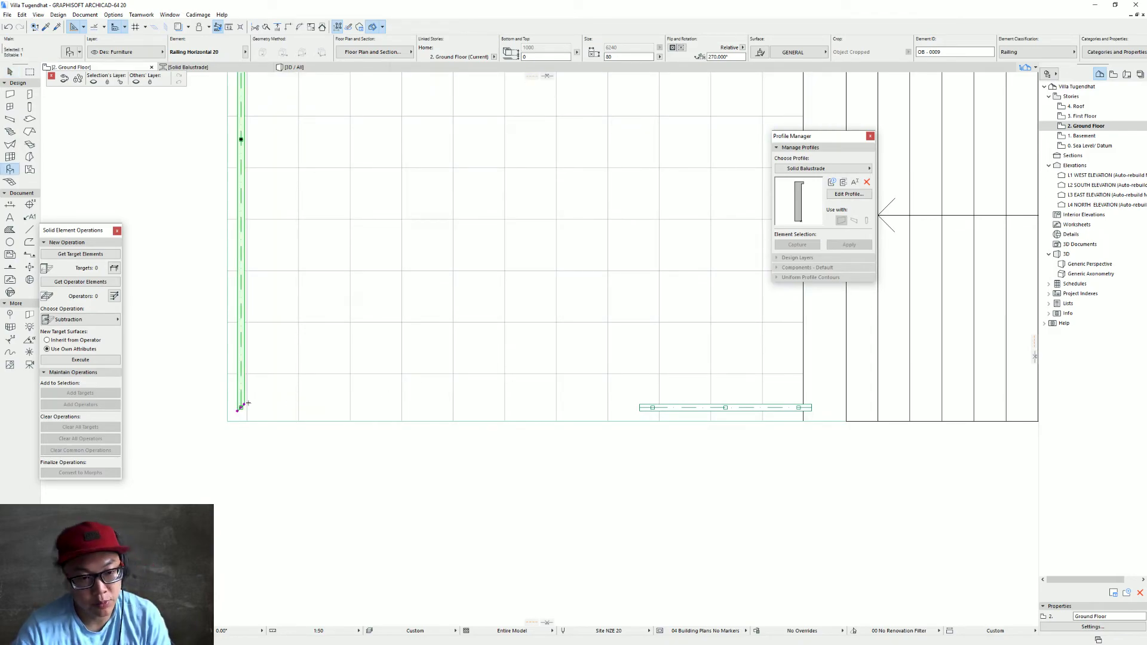
left_click(639, 408, "ctrl+alt")
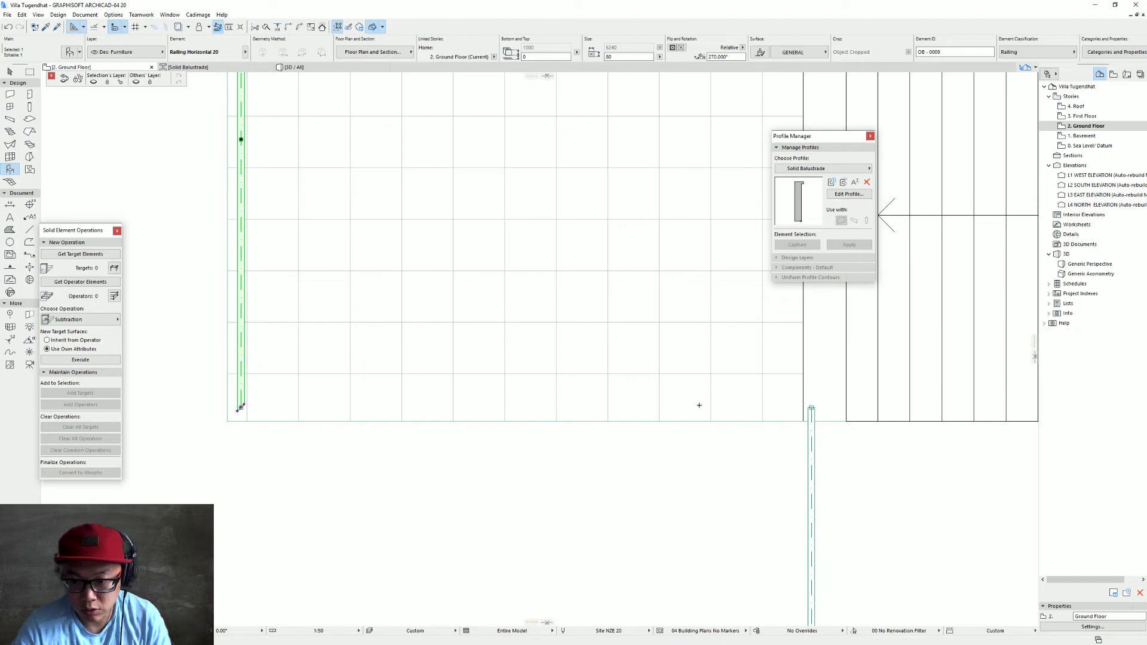
scroll(780, 409, "down", 3)
middle_click_drag(802, 419, 680, 383)
key("Escape")
key("Escape")
Set the rotation of the railing beside the stairs to 0° and move it onto the terrace's lower edge
left_click(678, 373)
left_click(679, 372)
key("Escape")
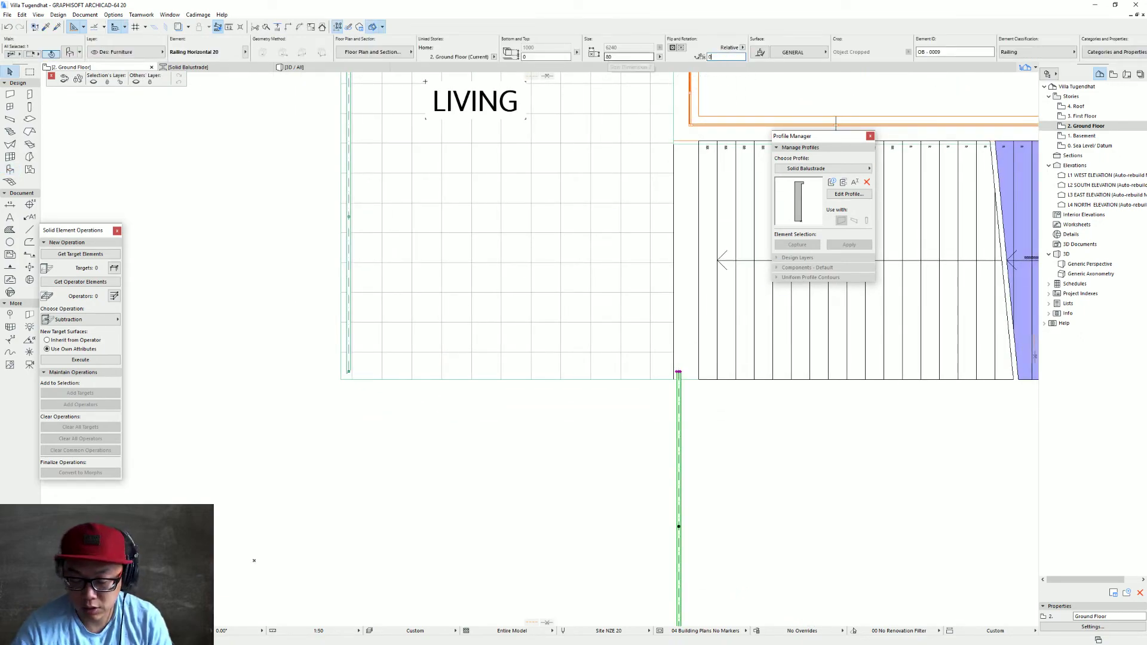
key("Return")
scroll(644, 302, "down", 4)
middle_click_drag(617, 389, 612, 377)
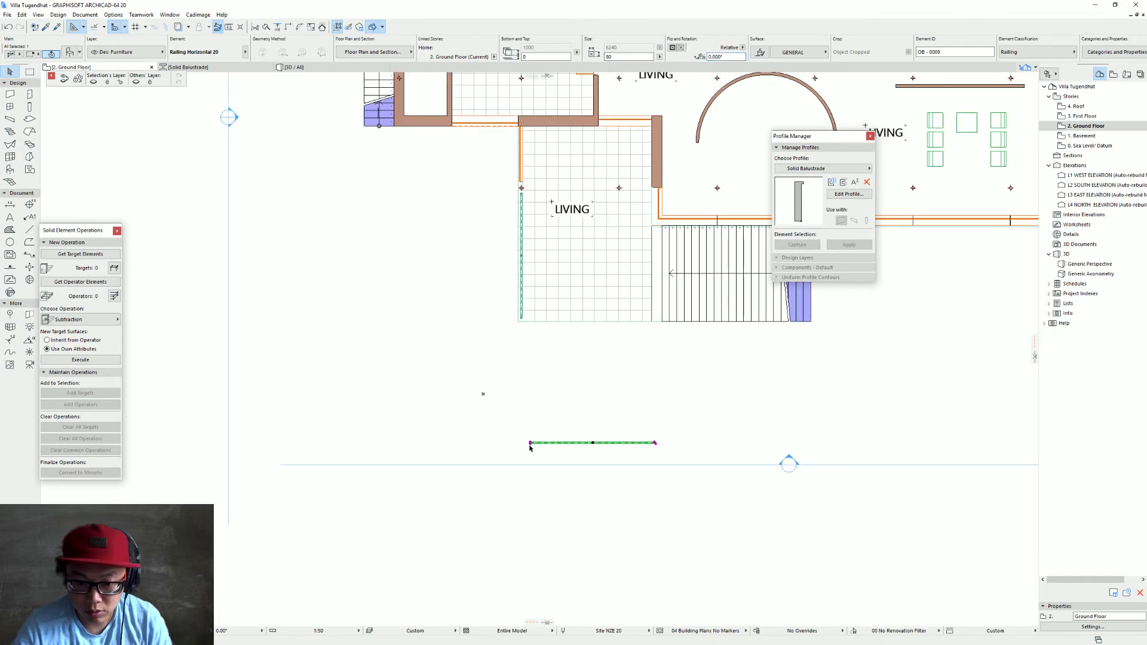
scroll(530, 298, "up", 5)
scroll(556, 374, "up", 2)
scroll(559, 370, "down", 2)
middle_click_drag(558, 369, 378, 352)
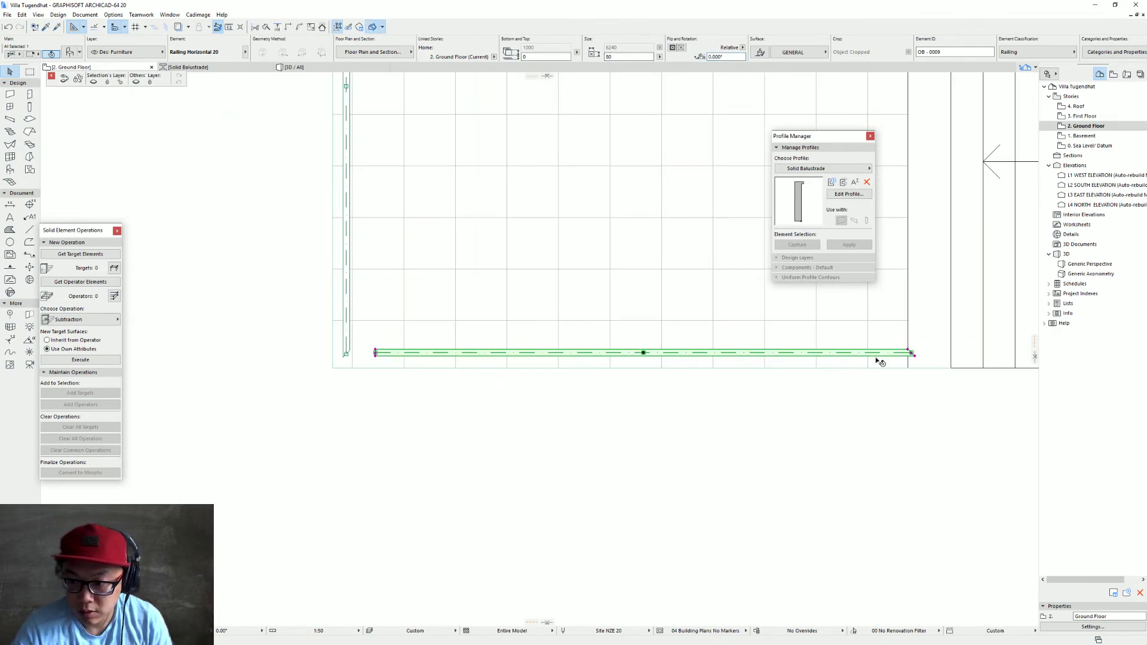
Mirror the horizontal railing about its midpoint and move its mitred end onto the vertical railing's mitred corner
left_click(642, 353)
left_click(710, 379)
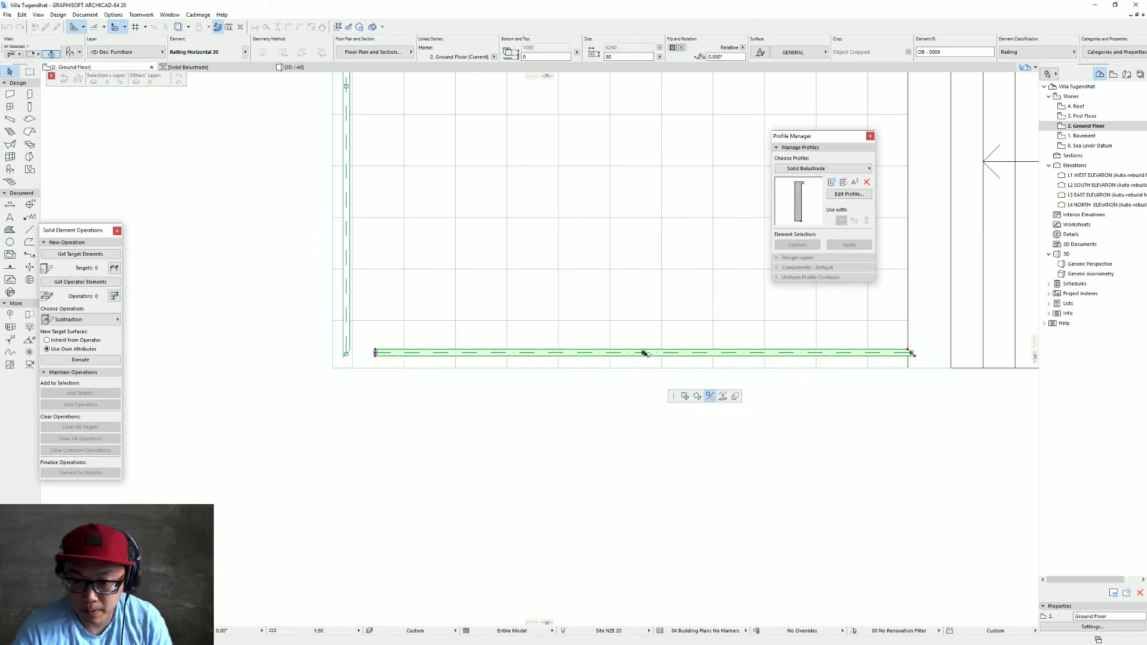
scroll(354, 355, "up", 2)
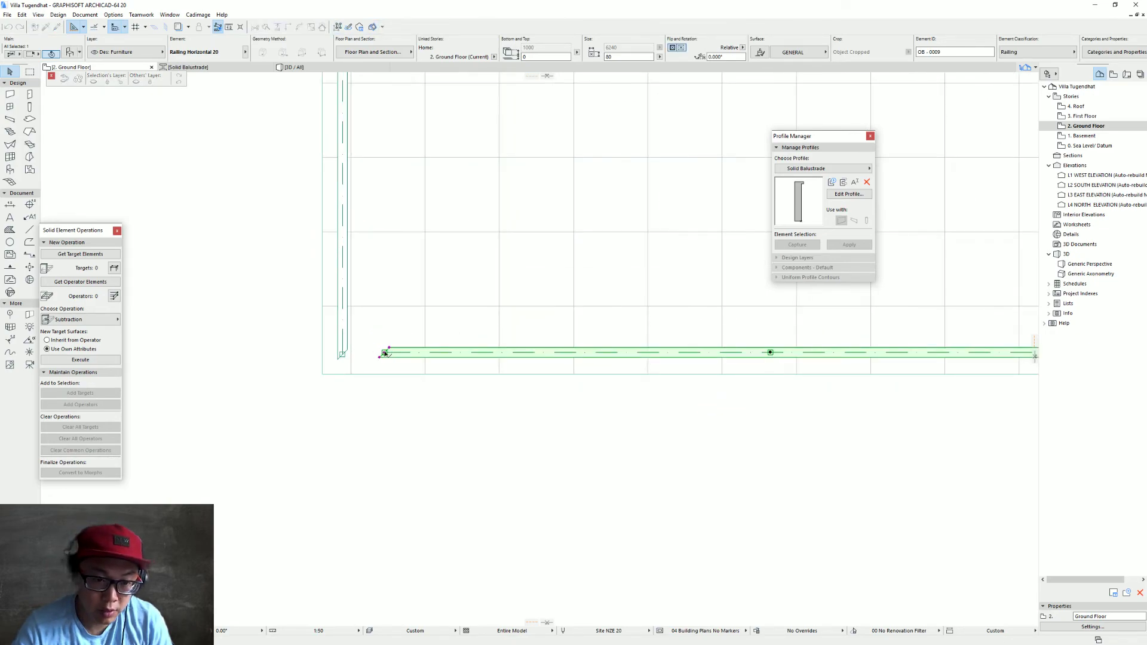
left_click(343, 352)
key("Escape")
scroll(696, 352, "down", 2)
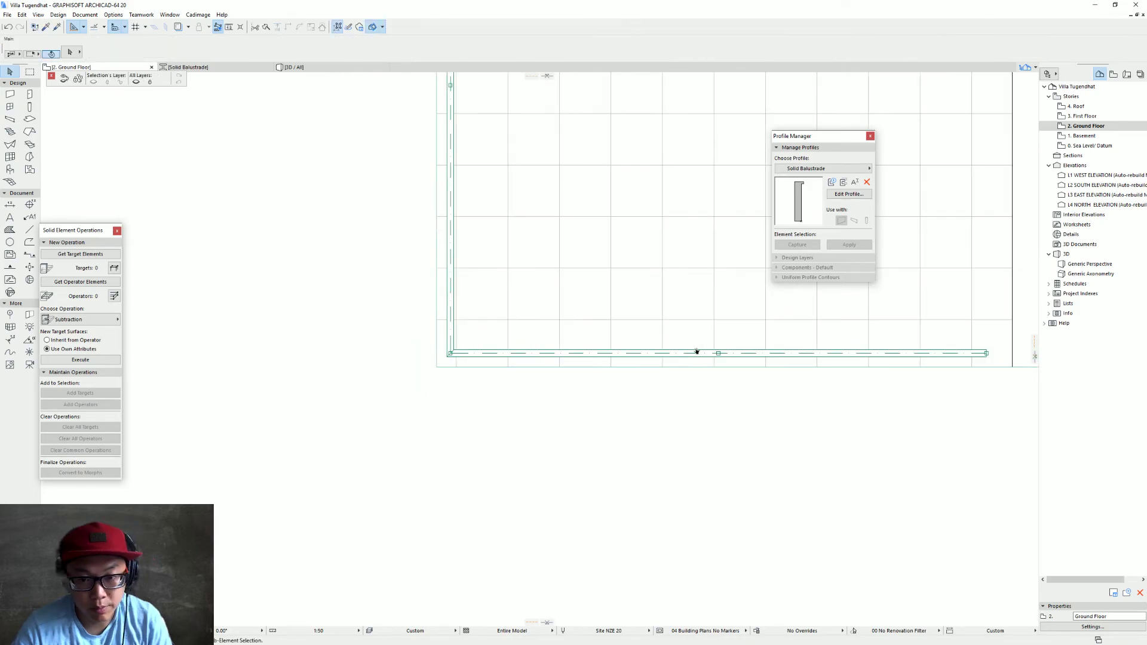
View the terrace corner railings in 3D and compare them with the Google Maps photo of the real villa
middle_click_drag(697, 351, 405, 362)
scroll(695, 366, "down", 4)
middle_click_drag(588, 366, 474, 377)
key("F3")
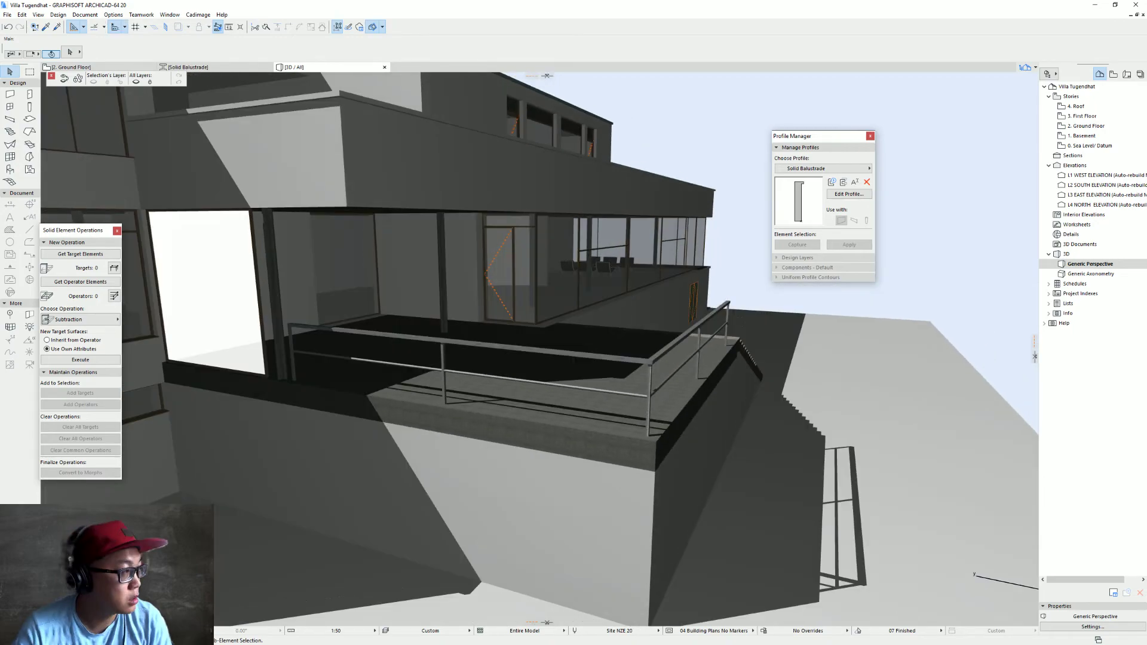
key("alt+Tab")
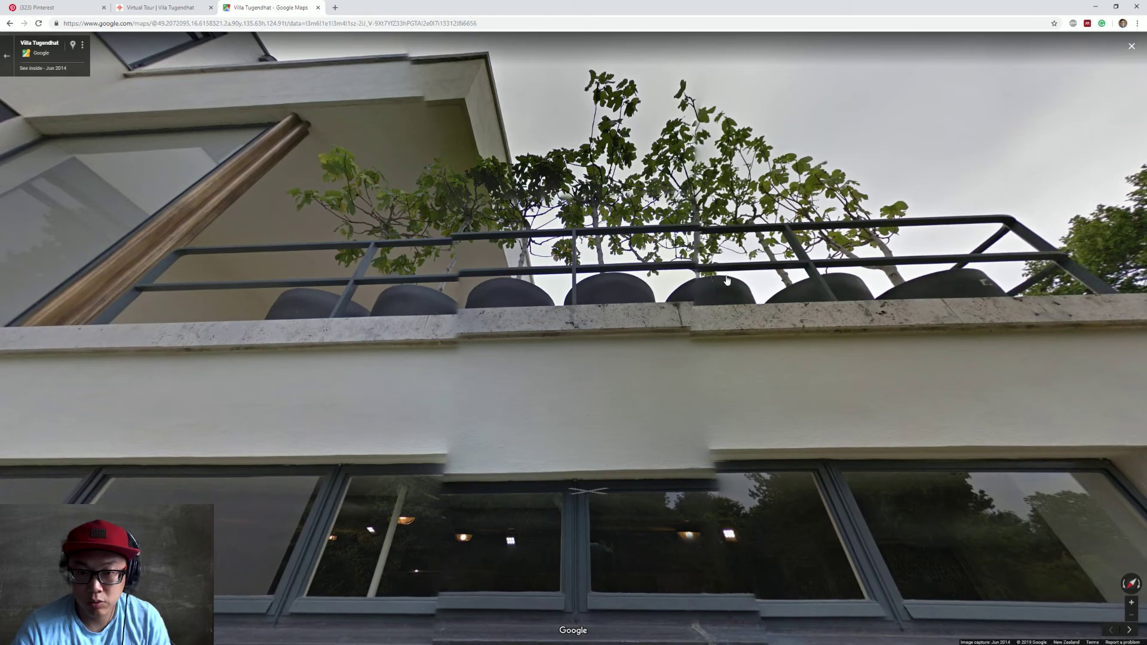
key("alt+Tab")
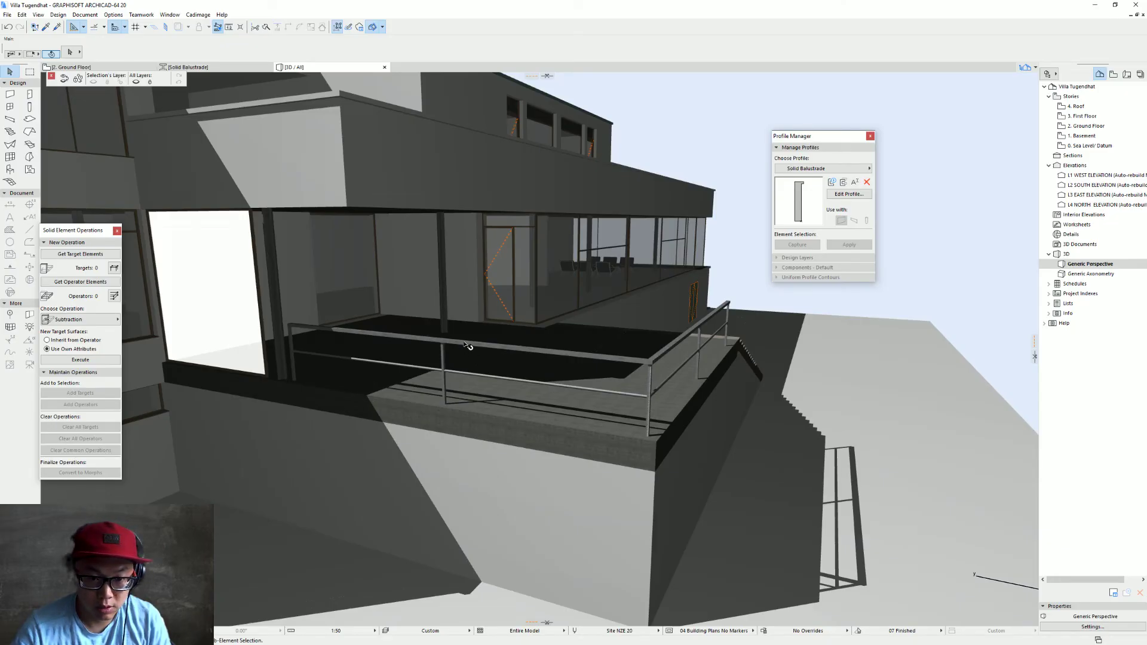
Set both terrace railings to 5 posts with 1 bar between posts
left_click(466, 346)
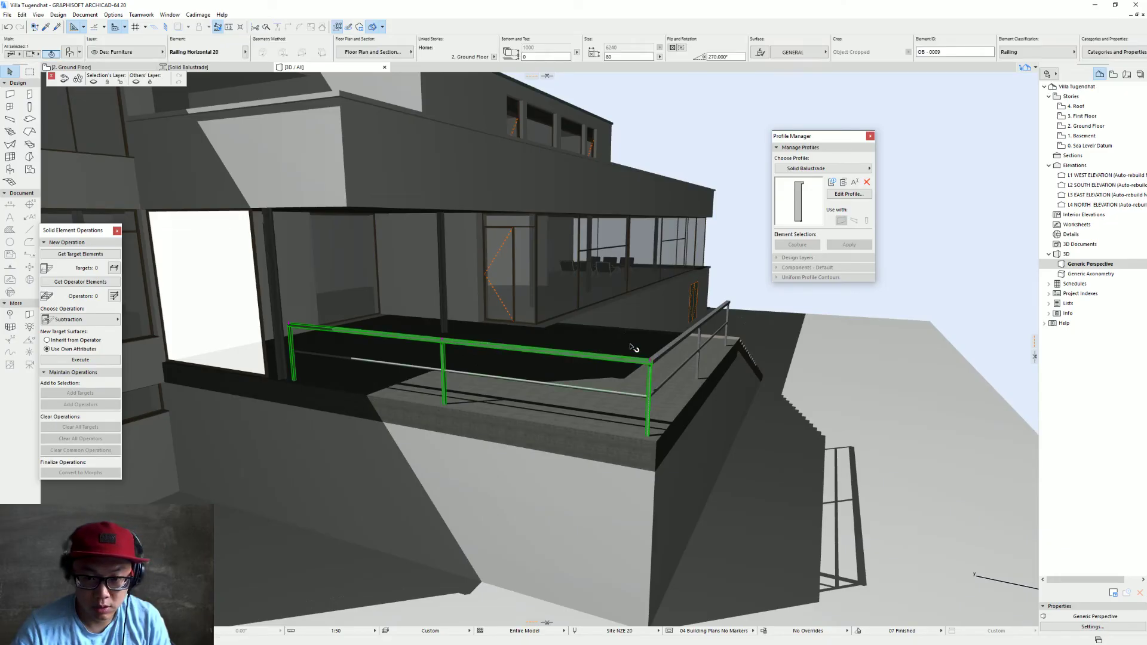
left_click(677, 342, "shift")
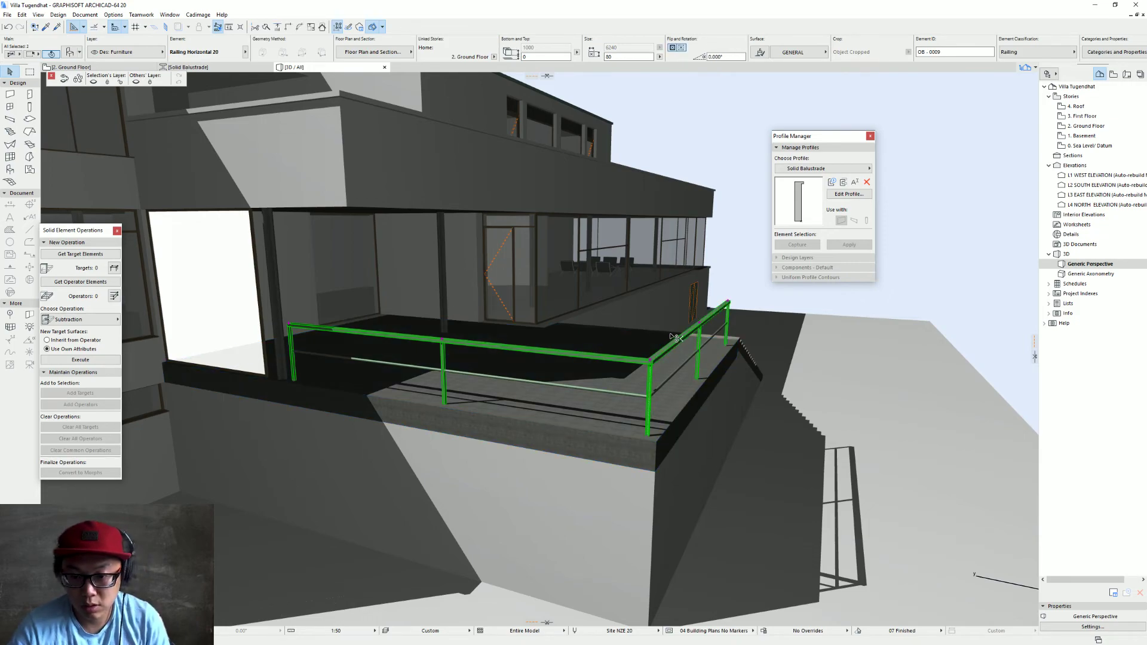
key("ctrl+t")
left_click(342, 250)
left_click(464, 253)
left_click(465, 261)
left_click_drag(391, 343, 343, 336)
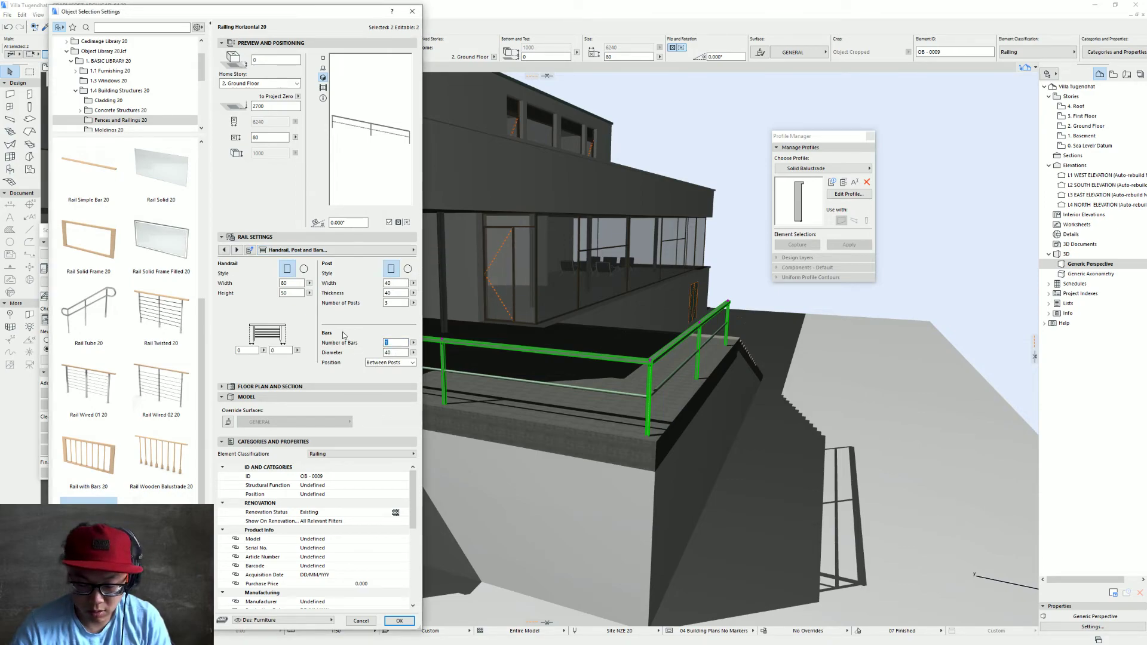
double_click(405, 304)
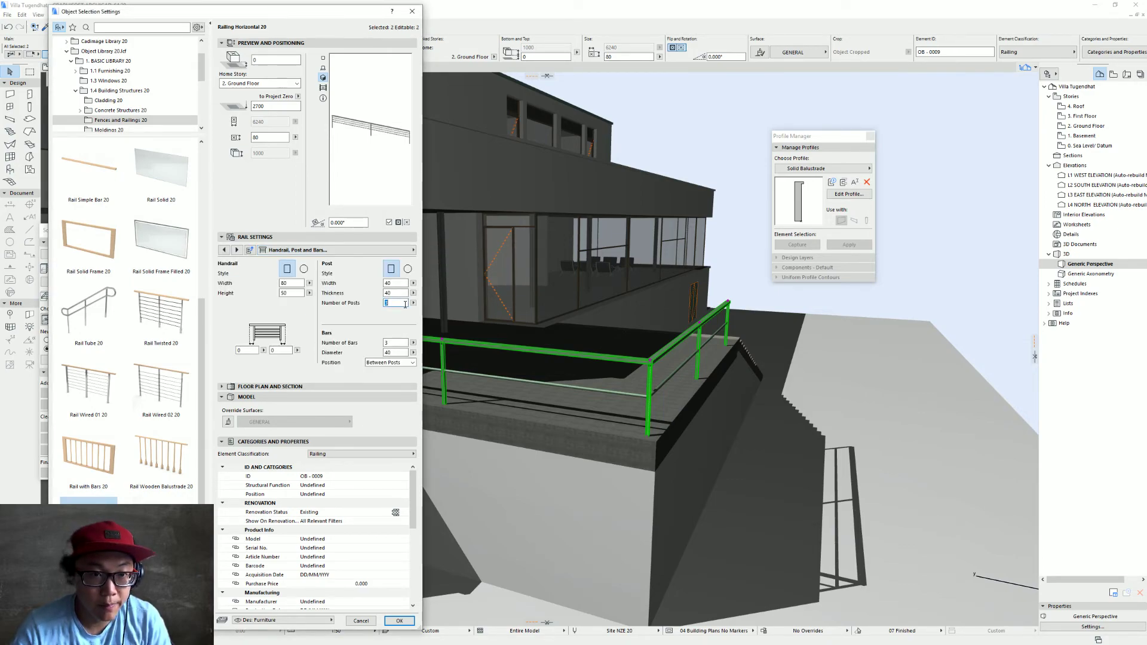
left_click_drag(394, 303, 336, 308)
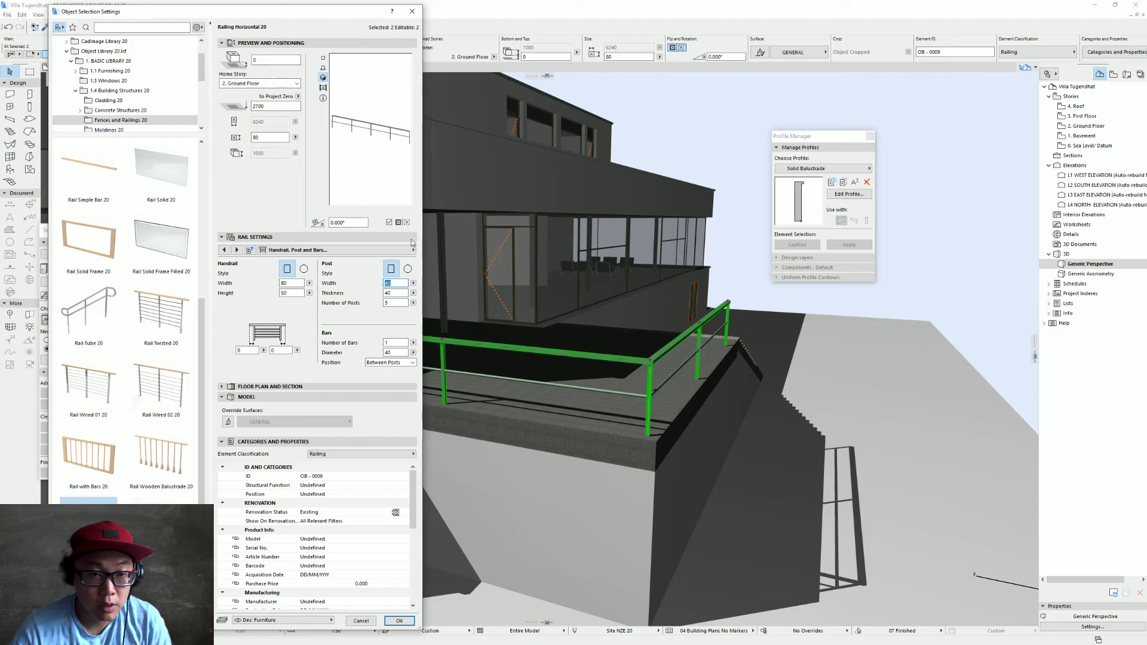
key("Return")
Examine the terrace railings and the whole villa exterior from several angles in 3D
middle_click_drag(808, 578, 838, 555, "shift")
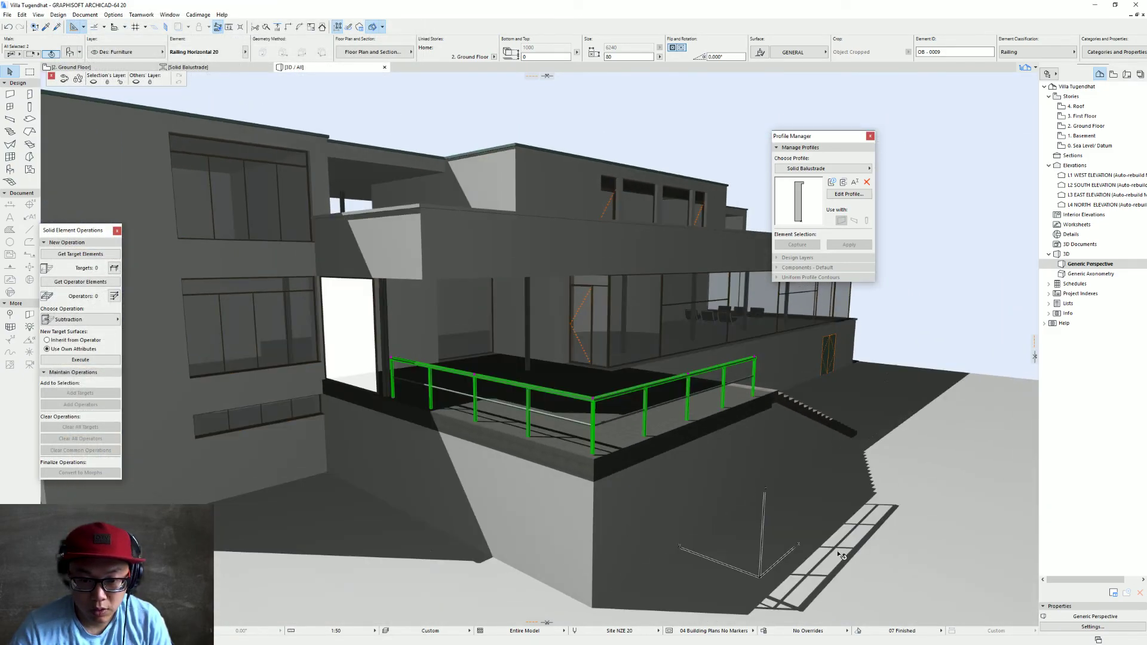
key("Escape")
middle_click_drag(730, 504, 689, 483, "shift")
middle_click_drag(483, 458, 399, 394, "shift")
middle_click_drag(537, 399, 719, 393, "shift")
middle_click_drag(603, 432, 584, 359, "shift")
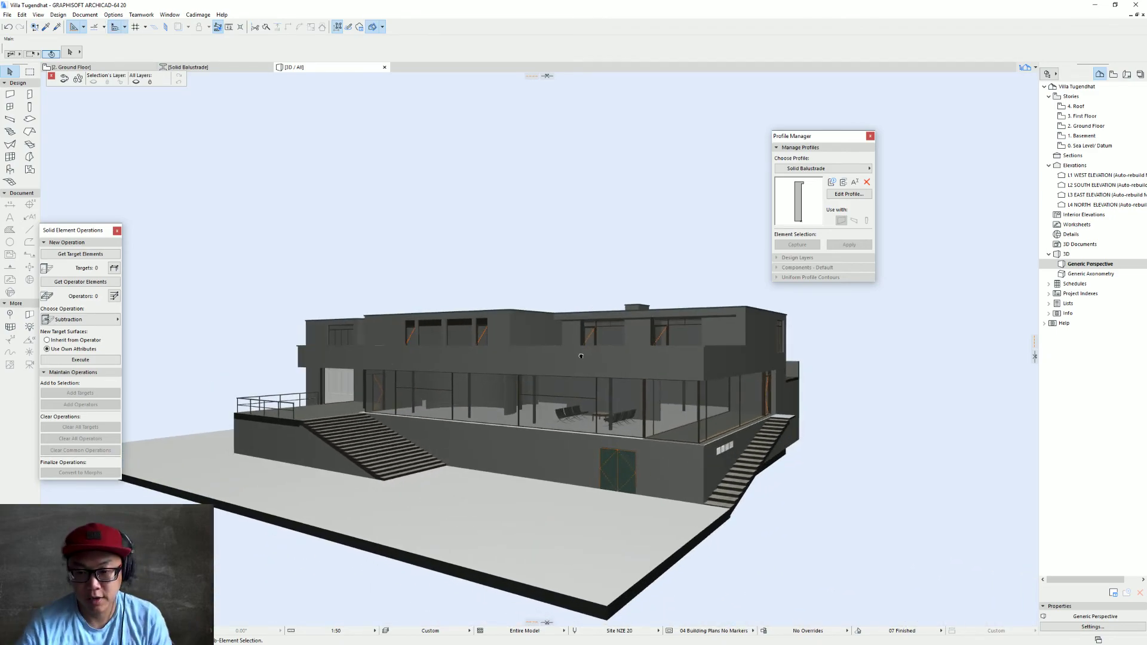
middle_click_drag(597, 462, 591, 327, "shift")
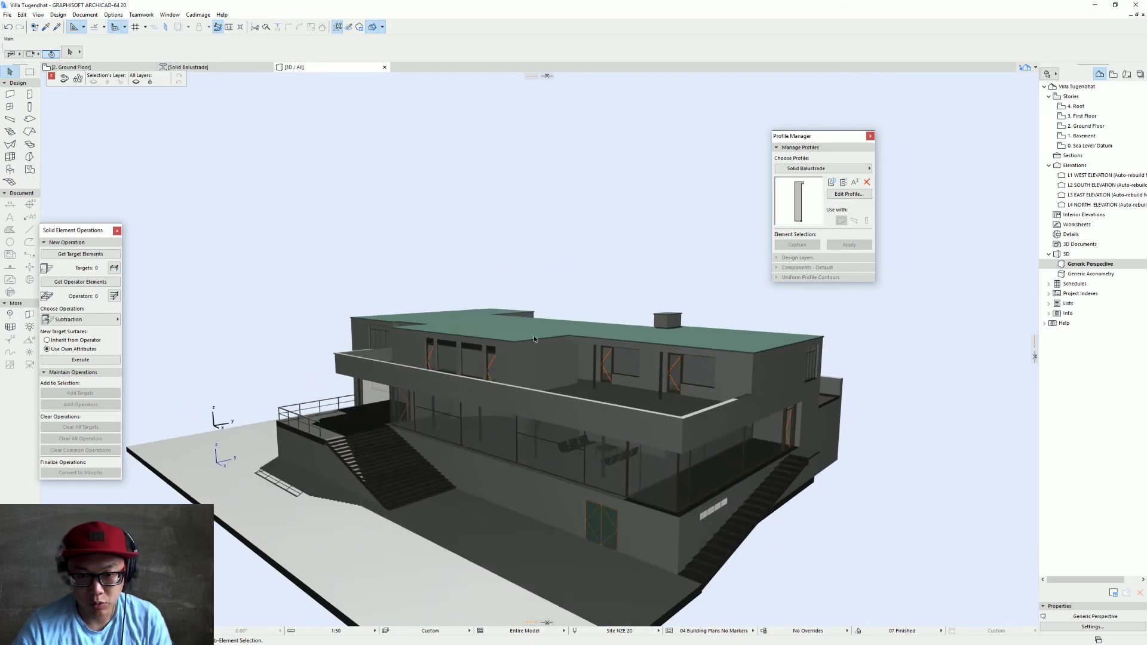
middle_click_drag(558, 347, 550, 322, "shift")
middle_click_drag(530, 388, 493, 347, "shift")
middle_click_drag(708, 333, 660, 356, "shift")
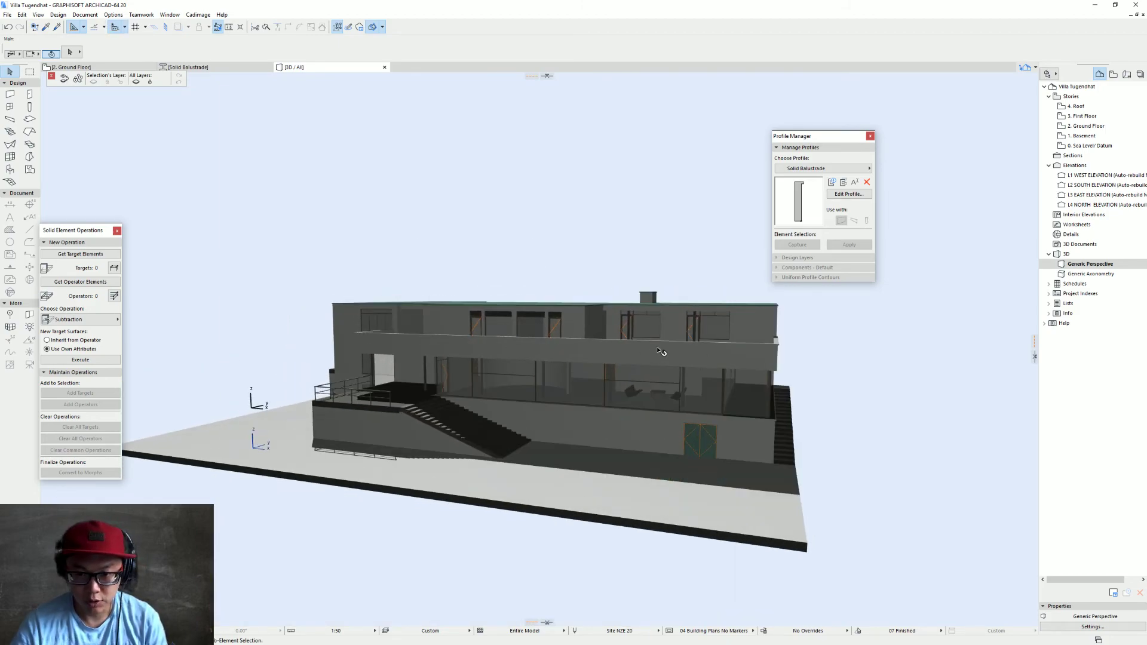
Switch to the Villa Part 8 project and update its outdated hotlinks
key("F2")
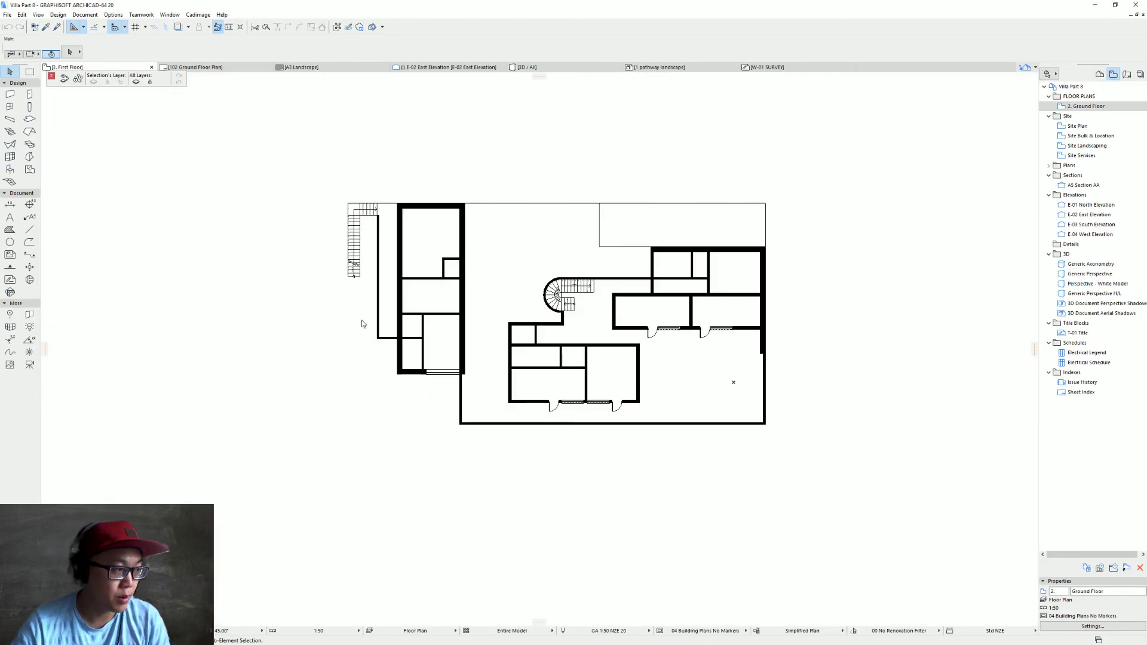
scroll(554, 305, "up", 2)
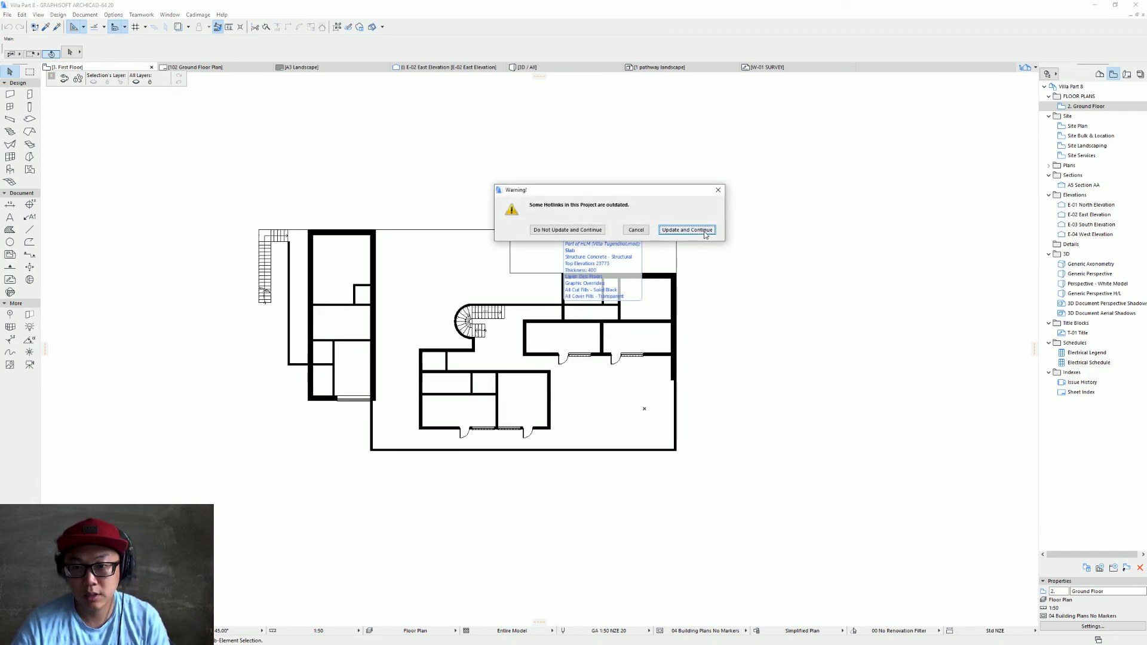
left_click(687, 230)
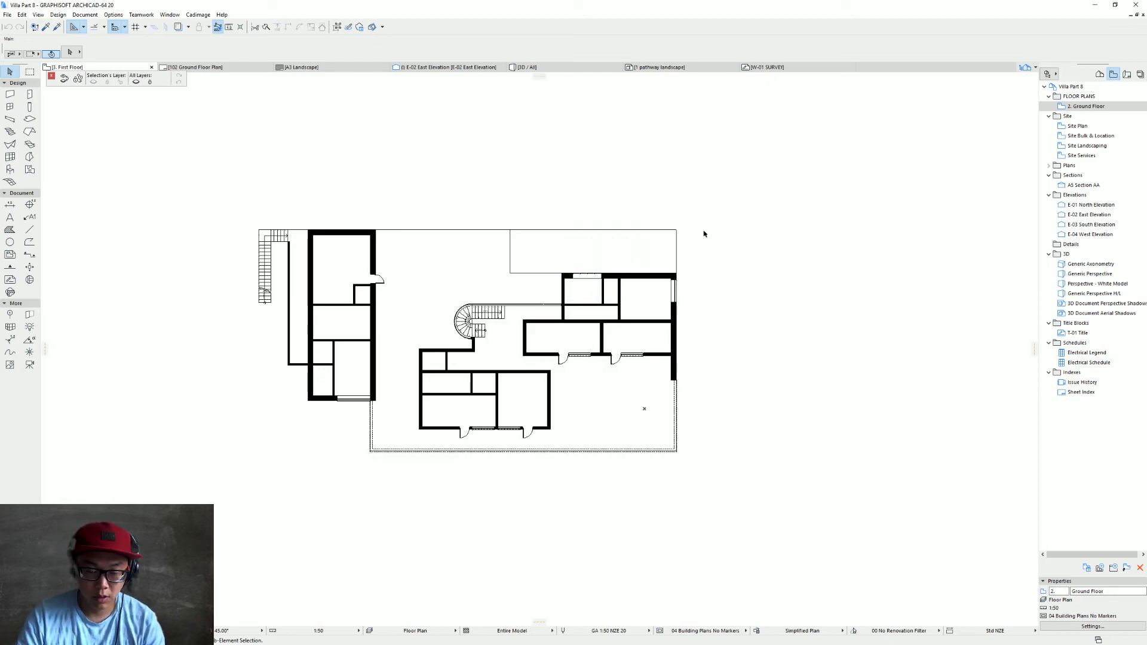
Open the 3D view of the Villa Part 8 project and make all of its layers visible
key("F3")
scroll(659, 363, "down", 5)
middle_click_drag(477, 359, 673, 358, "shift")
key("n")
scroll(538, 430, "up", 5)
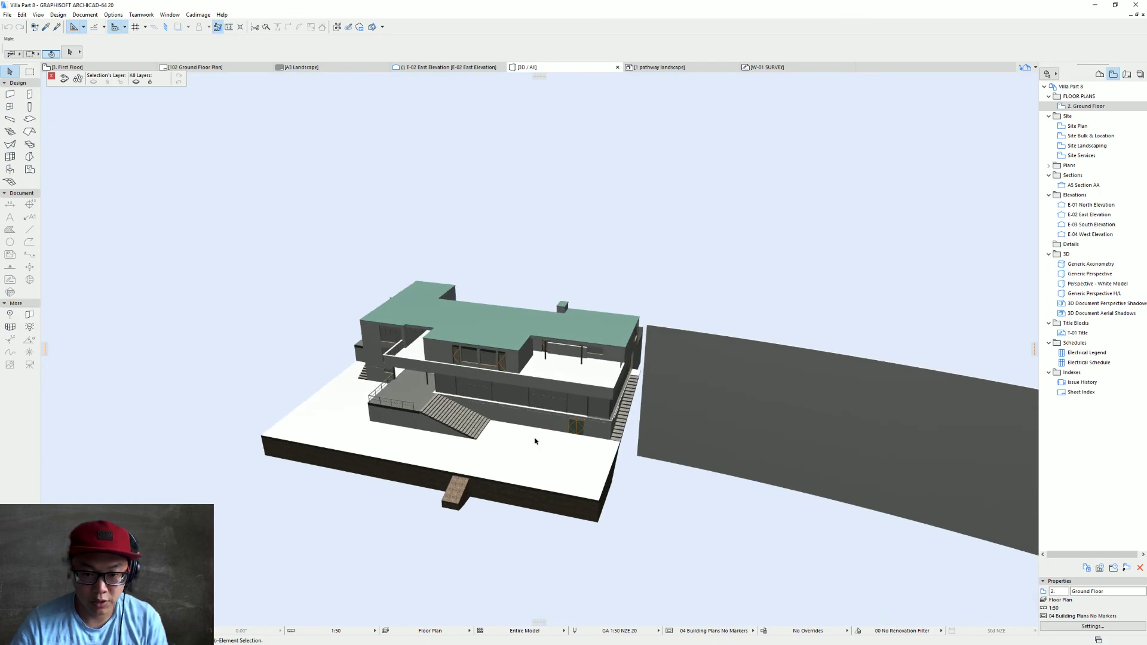
key("ctrl+l")
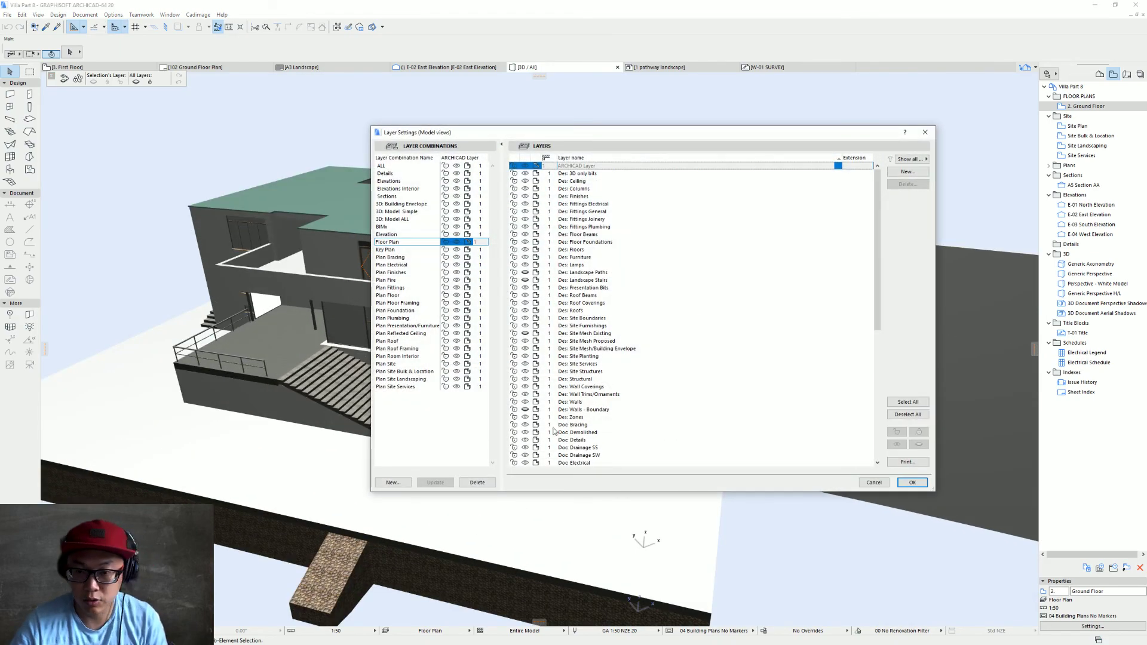
left_click(908, 402)
left_click(896, 444)
left_click(912, 482)
Frame a perspective of the villa's garden side that takes in the stairs, lower terraces and surrounding landscape
middle_click_drag(528, 341, 426, 318, "shift")
scroll(426, 318, "up", 5)
middle_click_drag(803, 417, 725, 313, "shift")
middle_click_drag(457, 363, 161, 332, "shift")
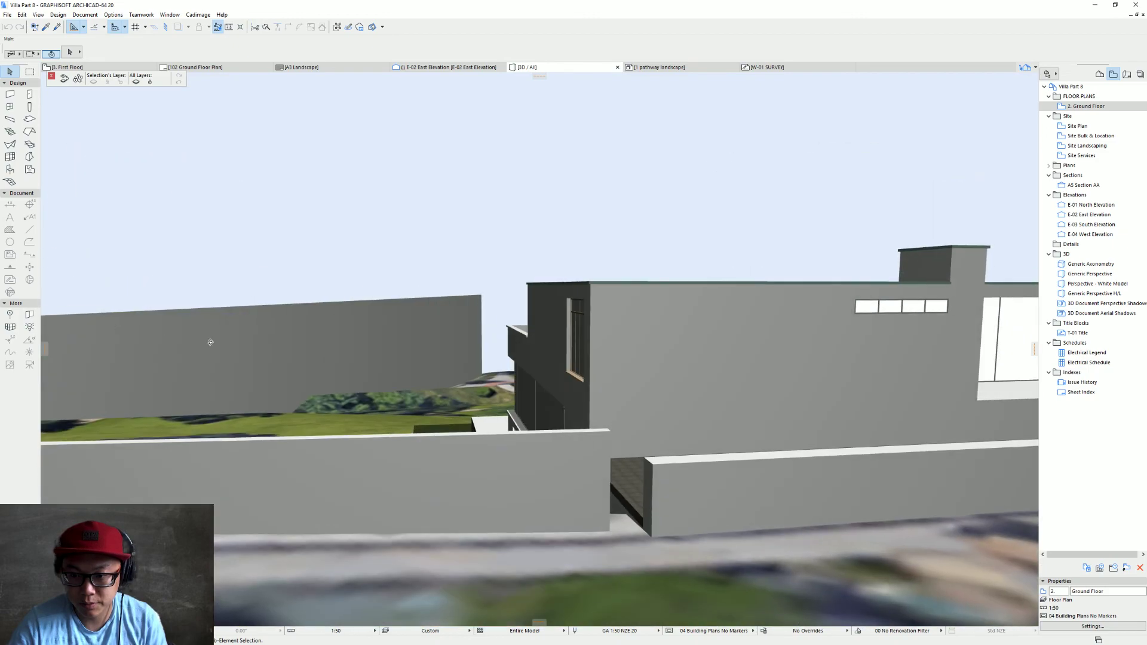
middle_click_drag(725, 350, 540, 280, "shift")
Bring up the PhotoRendering settings and set both render quality options to Low
left_click(198, 14)
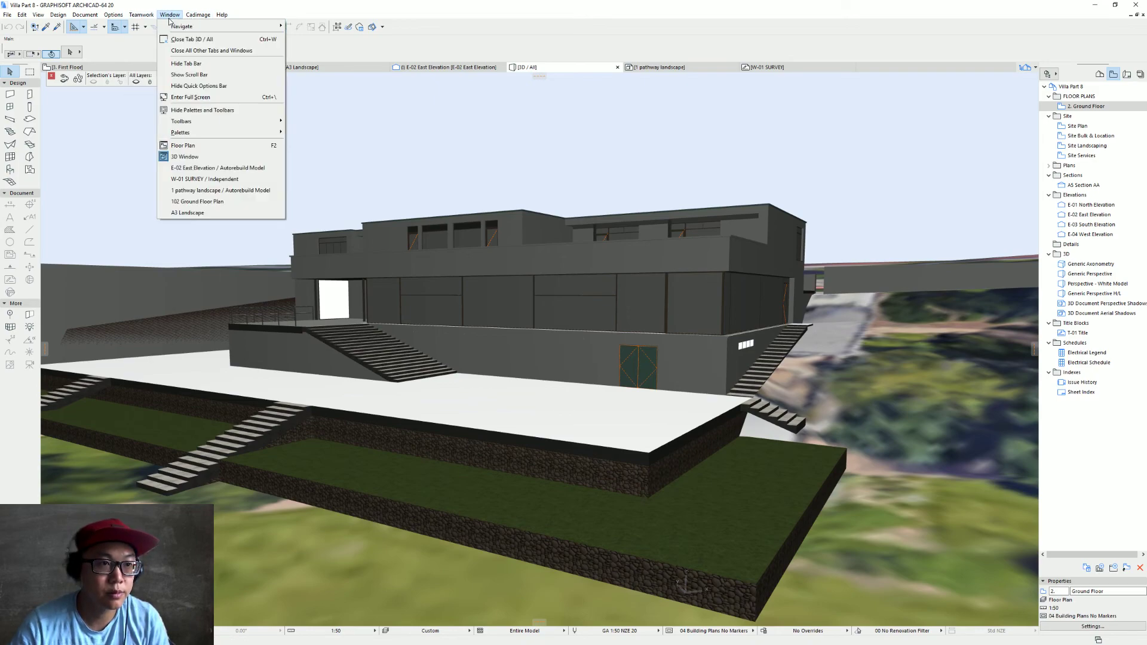
mouse_move(197, 121)
left_click(325, 121)
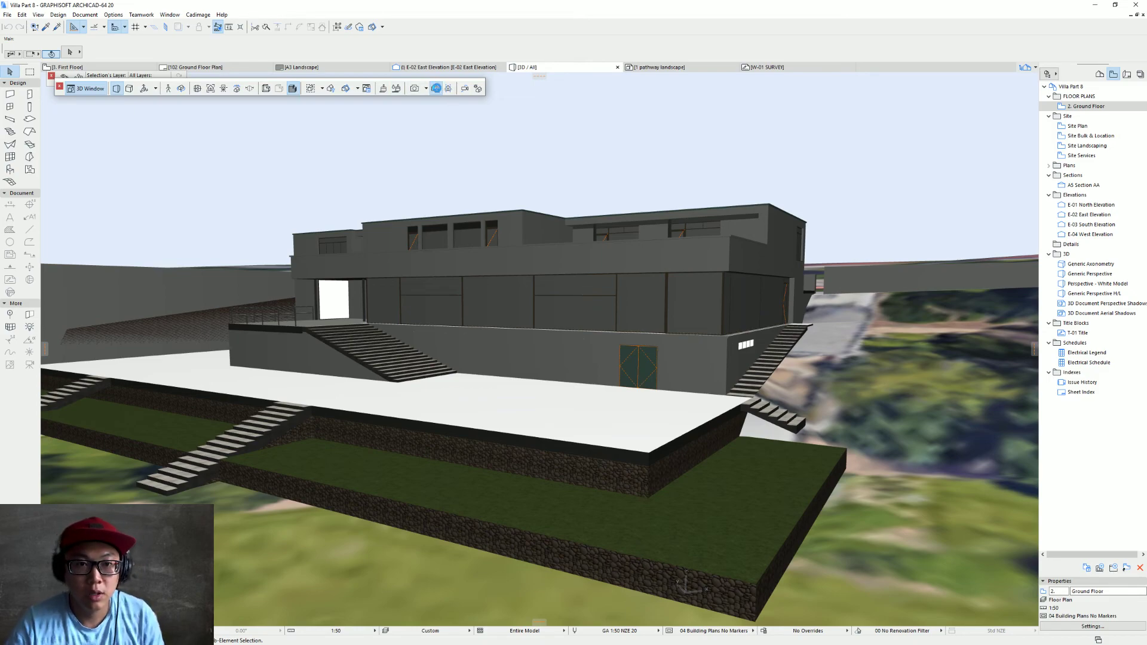
left_click(436, 89)
left_click(93, 168)
left_click(93, 185)
left_click(94, 157)
left_click(86, 179)
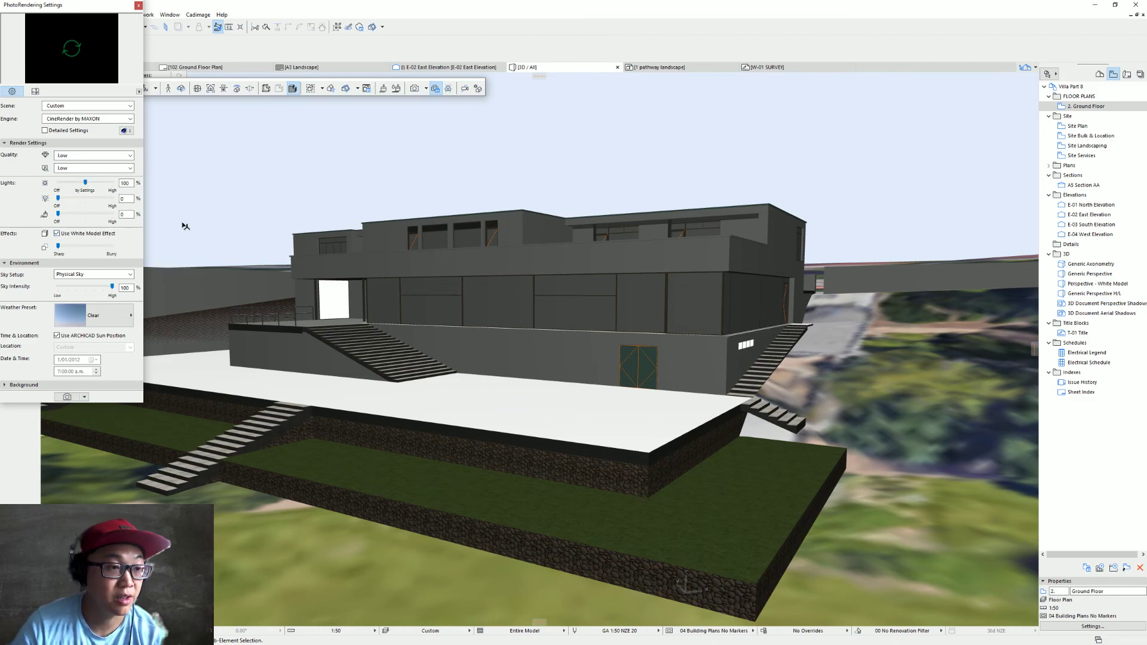
Check the output size of 800 × 600 pixels and render the garden-side perspective
left_click(35, 91)
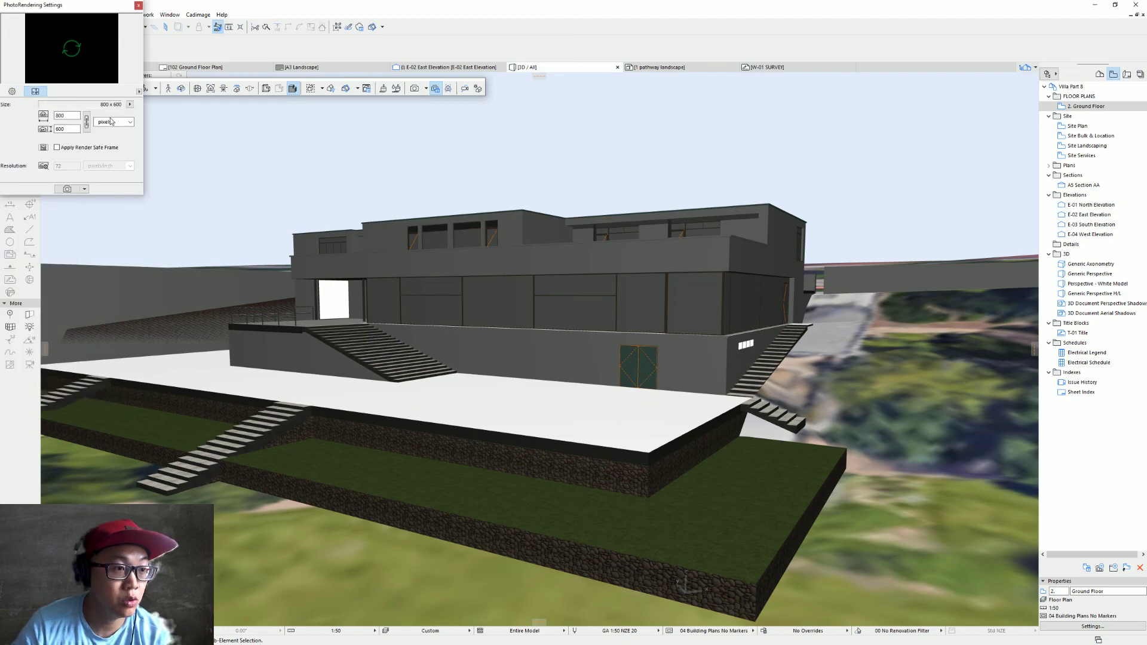
left_click_drag(92, 11, 906, 85)
left_click(881, 269)
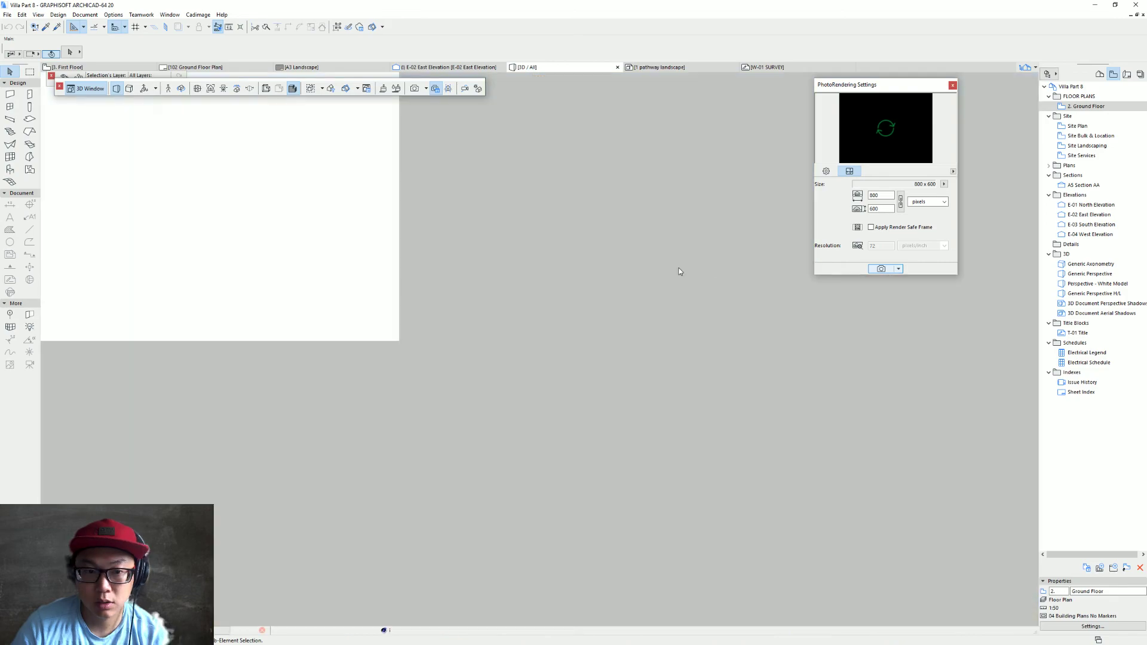